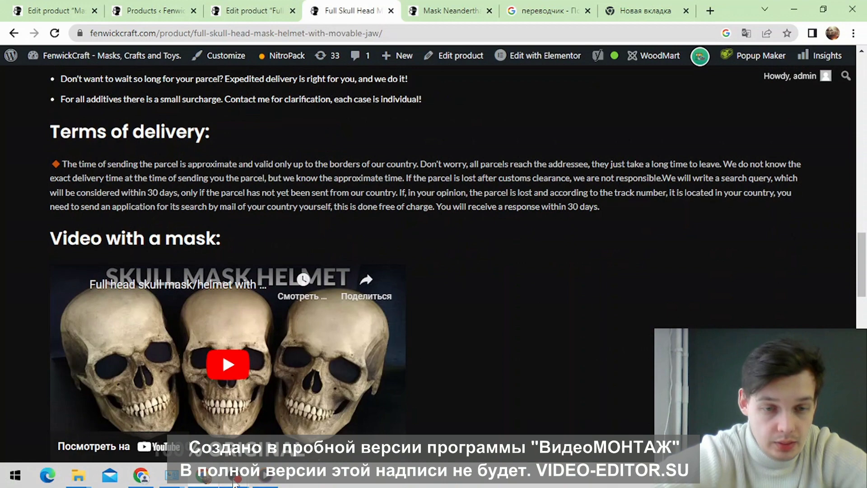
pyautogui.click(216, 420)
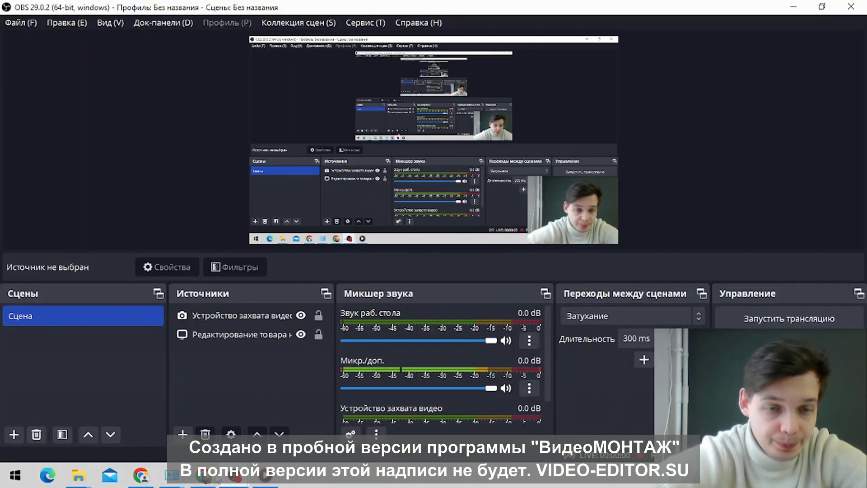
pyautogui.click(205, 475)
pyautogui.scroll(-3, 389, 199)
pyautogui.scroll(3, 390, 199)
# Step: Open the edit page of the Full Skull Head Mask/Helmet product and review its title and the start of its description
pyautogui.click(244, 11)
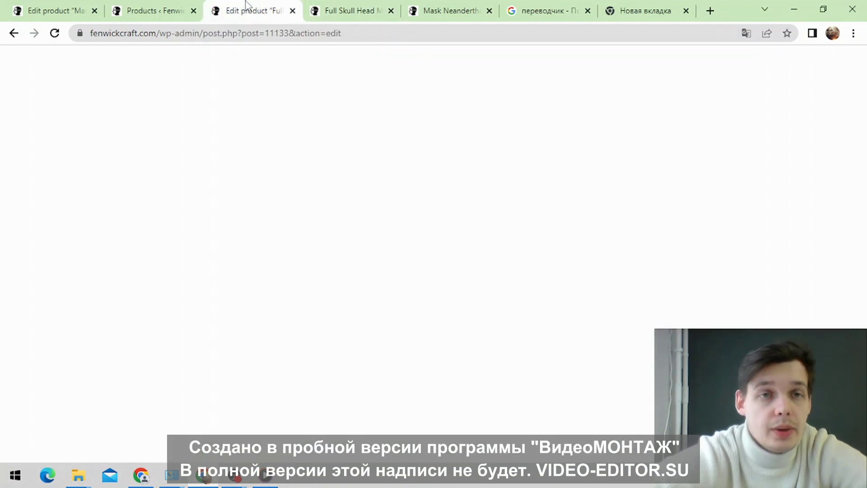
pyautogui.scroll(15, 551, 352)
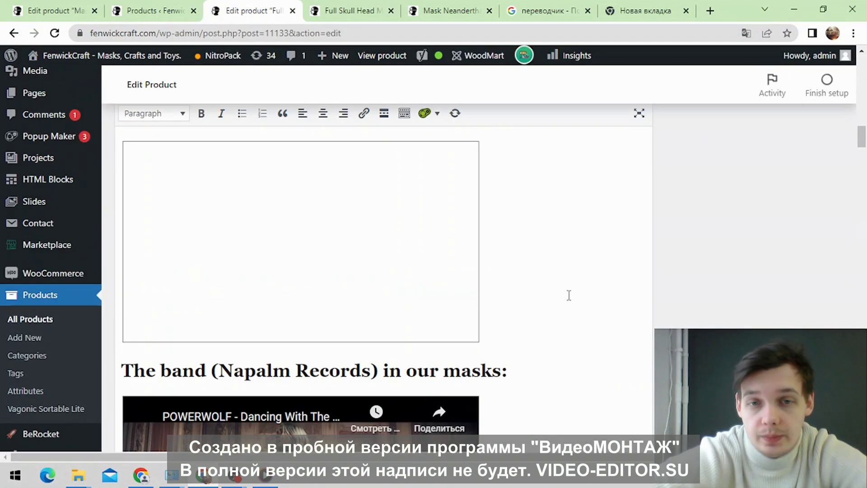
pyautogui.scroll(8, 572, 298)
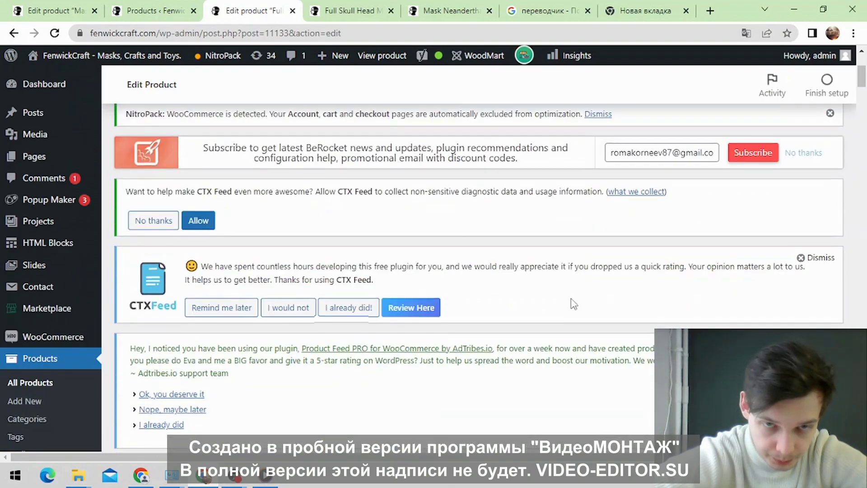
pyautogui.scroll(-7, 572, 295)
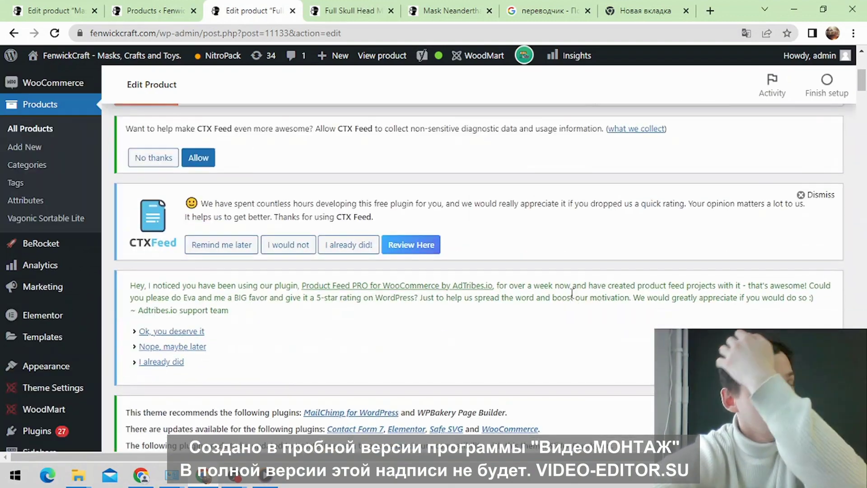
pyautogui.scroll(-6, 572, 293)
pyautogui.scroll(-9, 519, 290)
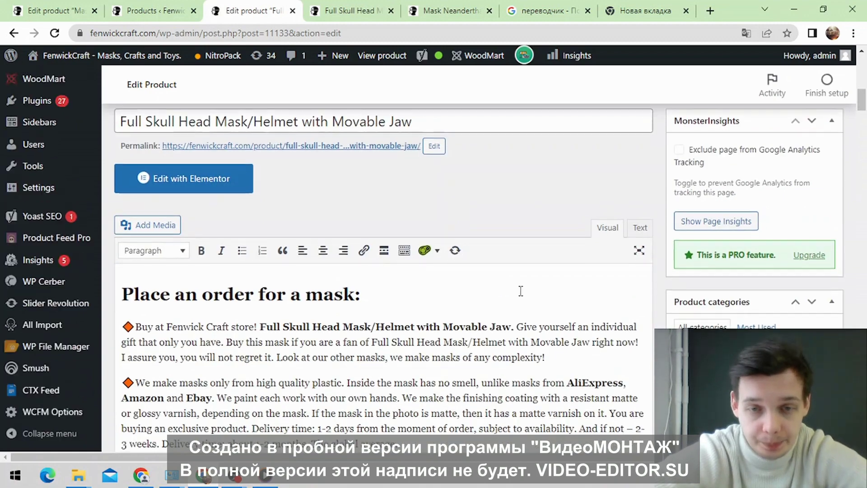
pyautogui.scroll(8, 526, 277)
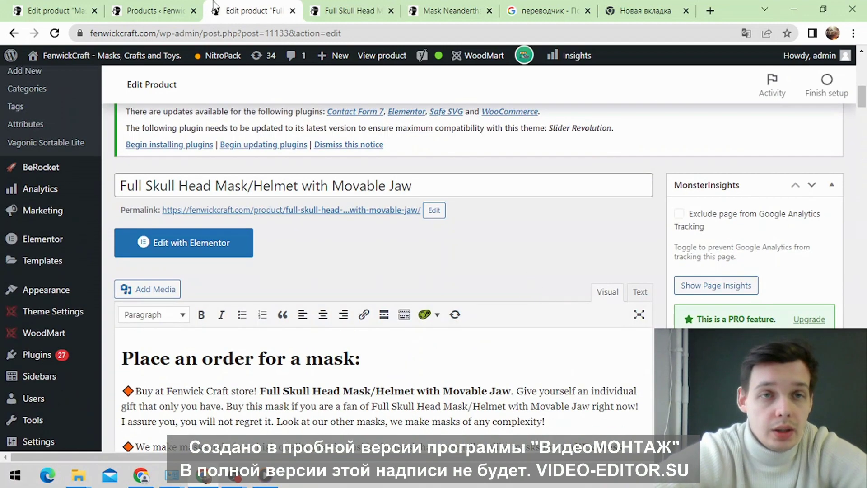
# Step: Move the Mask Neanderthal product's edit tab to just after the Products list tab in the browser
pyautogui.click(154, 10)
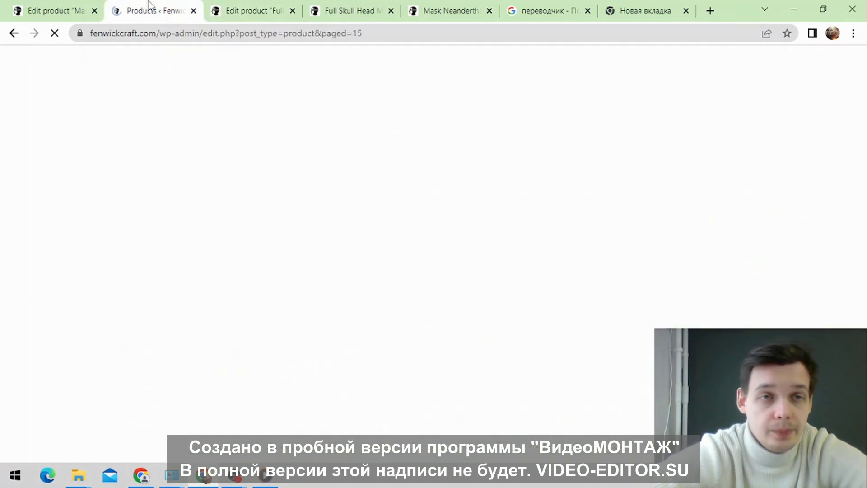
pyautogui.click(70, 6)
pyautogui.moveTo(53, 8); pyautogui.dragTo(166, 17)
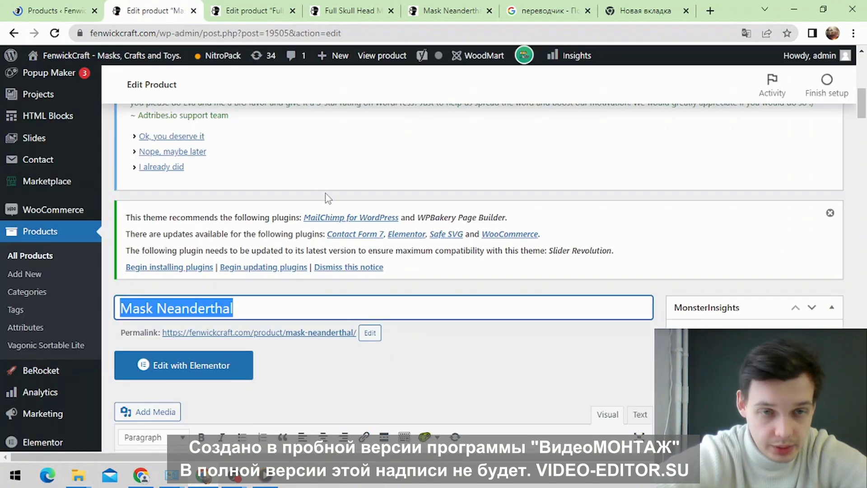
# Step: Review the Mask Neanderthal product's title, short description text and Yoast SEO section
pyautogui.scroll(-3, 326, 198)
pyautogui.click(248, 177)
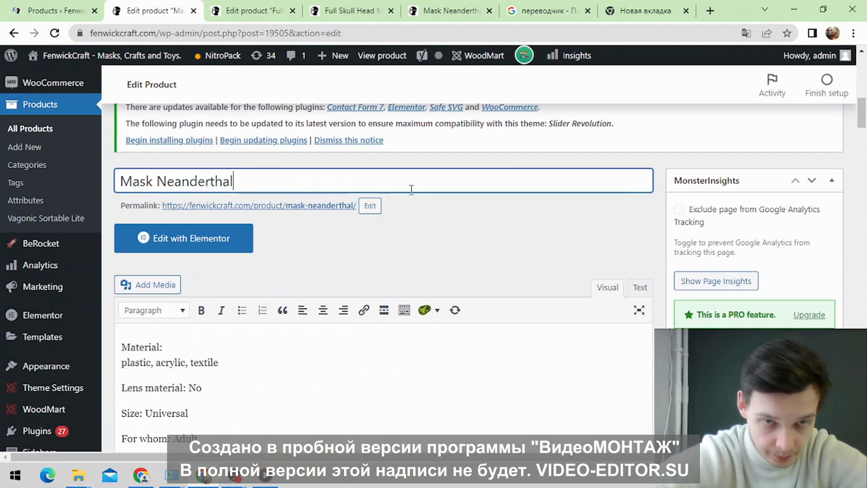
pyautogui.scroll(-9, 271, 212)
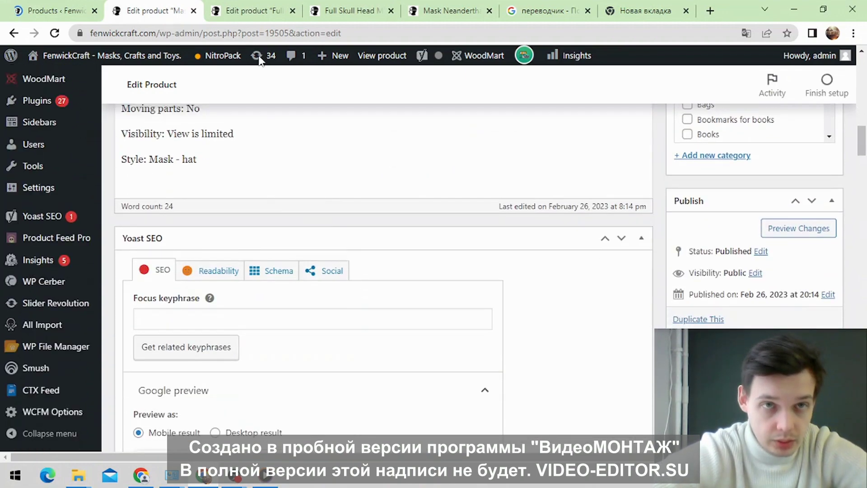
pyautogui.scroll(4, 358, 257)
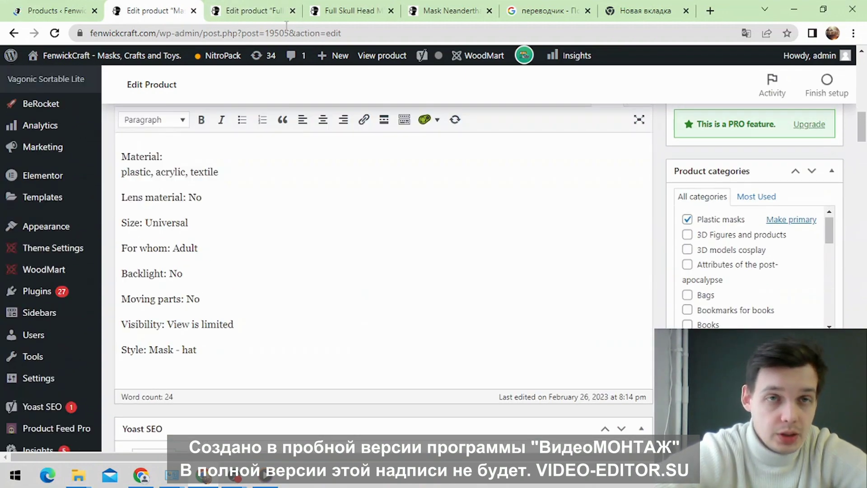
# Step: Examine the full skull mask's edit page through its description videos, Yoast SEO fields, theme product settings and product tags
pyautogui.click(253, 11)
pyautogui.scroll(-3, 502, 193)
pyautogui.scroll(-1, 502, 192)
pyautogui.scroll(5, 465, 242)
pyautogui.scroll(-15, 563, 204)
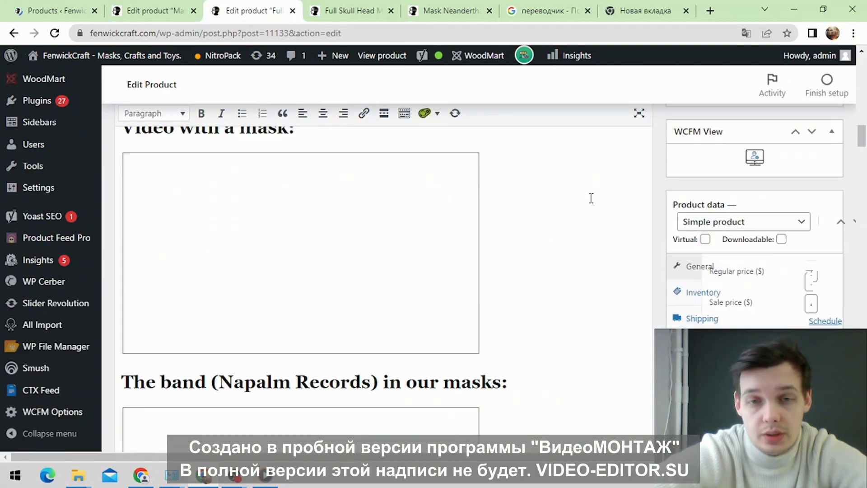
pyautogui.scroll(-15, 606, 204)
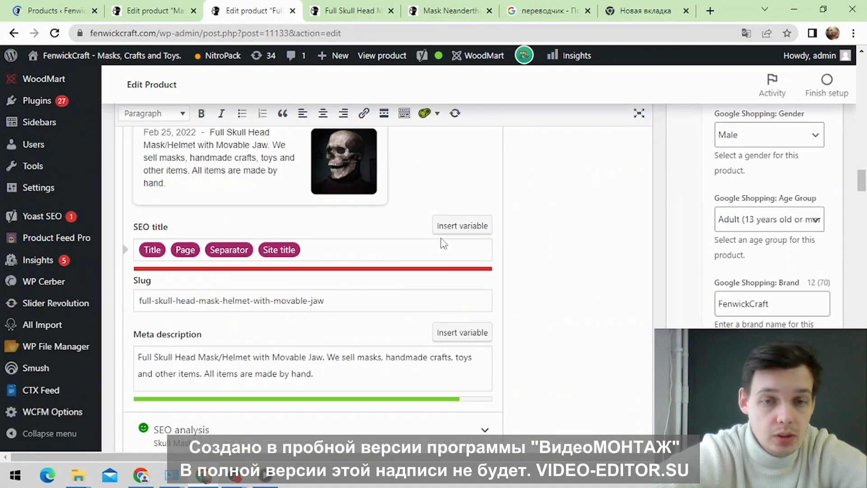
pyautogui.scroll(-5, 485, 255)
pyautogui.scroll(-20, 470, 273)
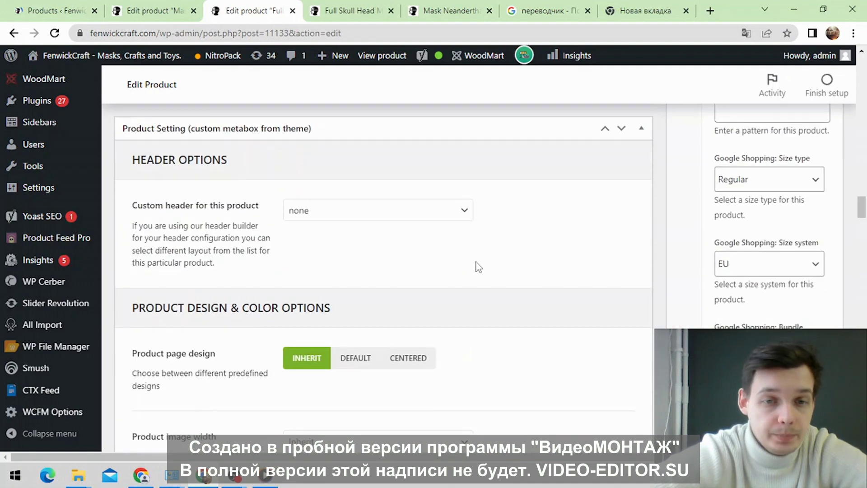
pyautogui.scroll(-8, 507, 251)
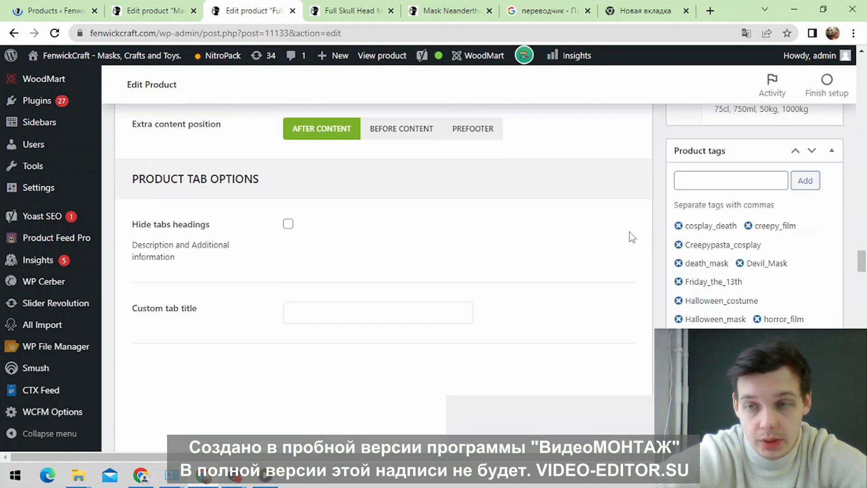
pyautogui.scroll(4, 513, 226)
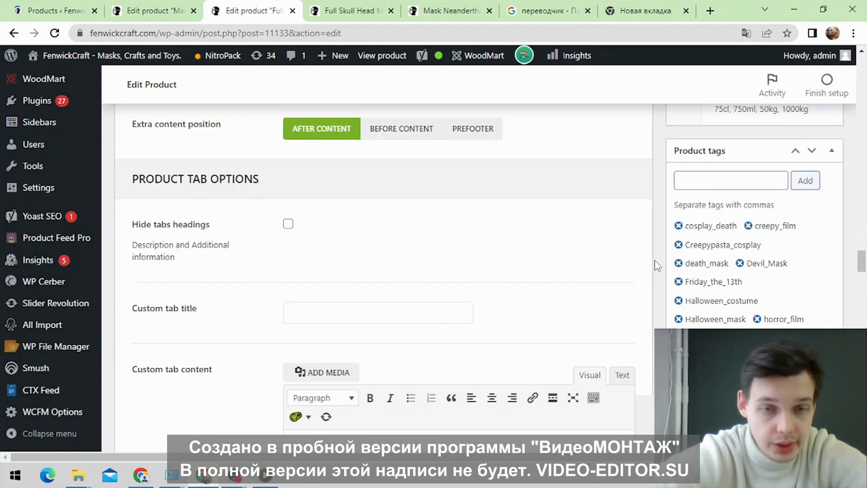
pyautogui.scroll(-4, 589, 213)
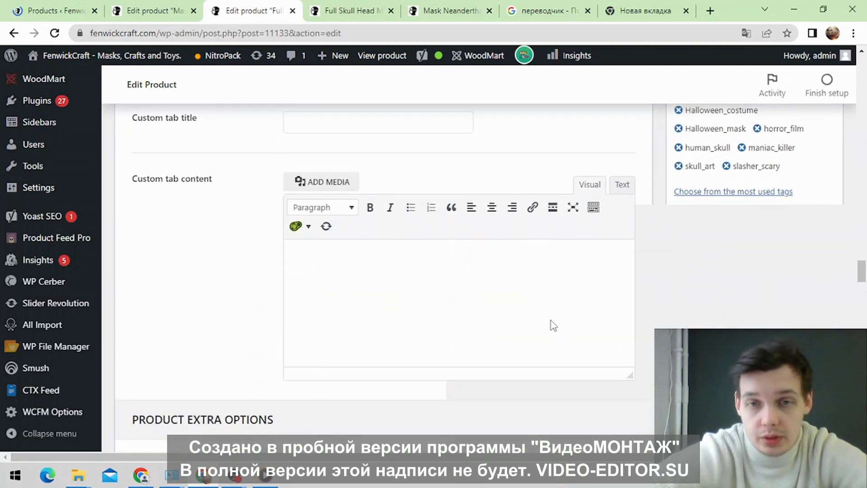
# Step: Examine the Product Extra Options of the full skull mask down to the Product video URL field
pyautogui.scroll(-3, 522, 272)
pyautogui.scroll(-8, 317, 188)
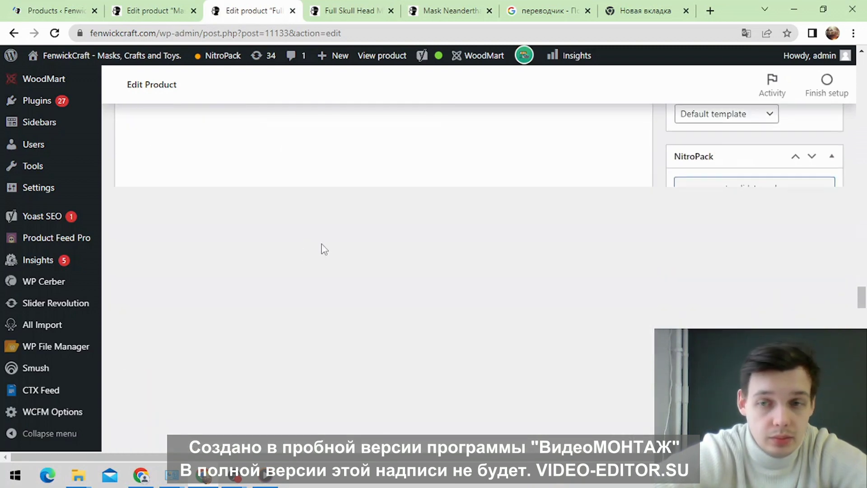
pyautogui.scroll(4, 544, 254)
pyautogui.scroll(3, 454, 261)
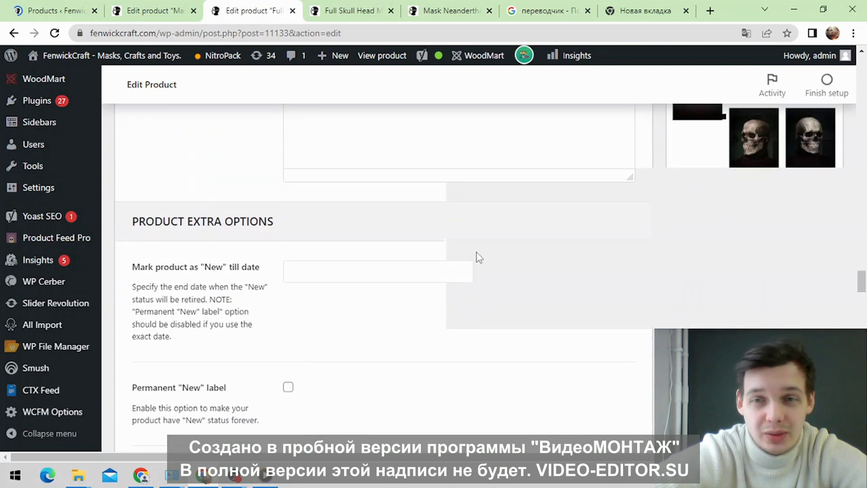
pyautogui.scroll(-3, 267, 213)
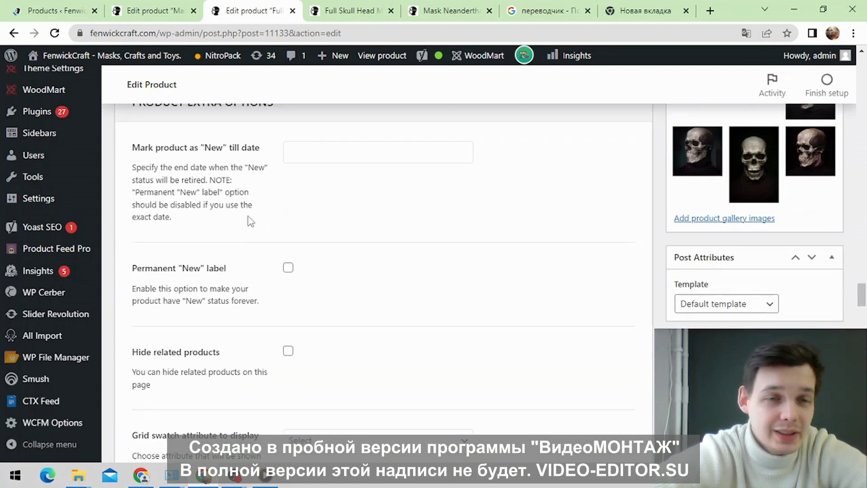
pyautogui.scroll(-10, 304, 228)
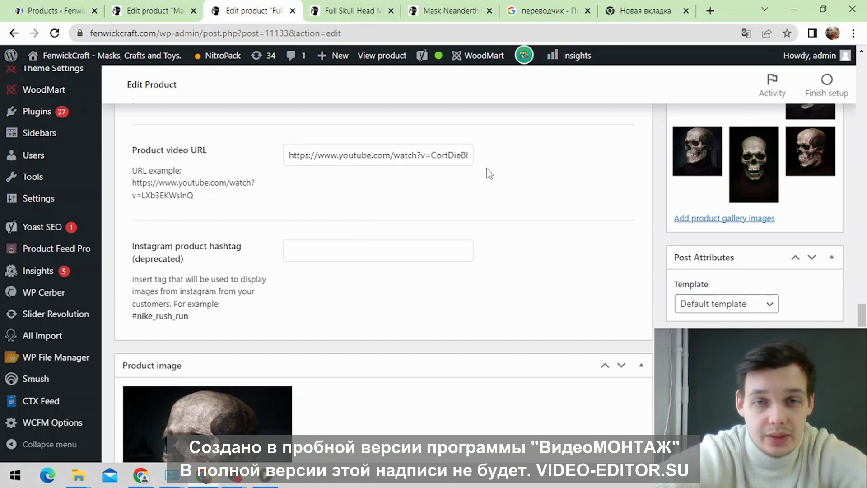
pyautogui.scroll(5, 452, 180)
pyautogui.scroll(-4, 386, 215)
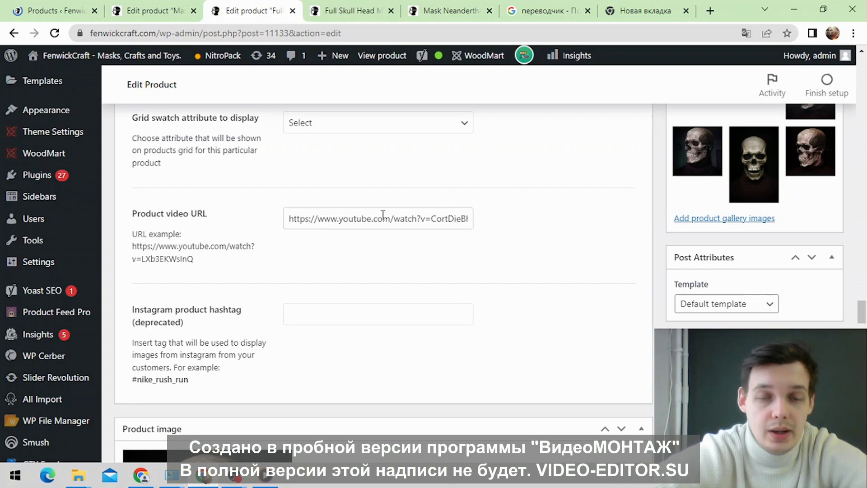
# Step: View the published full skull mask page and inspect its description videos and the Watch video control on the product image
pyautogui.click(332, 6)
pyautogui.scroll(-1, 269, 255)
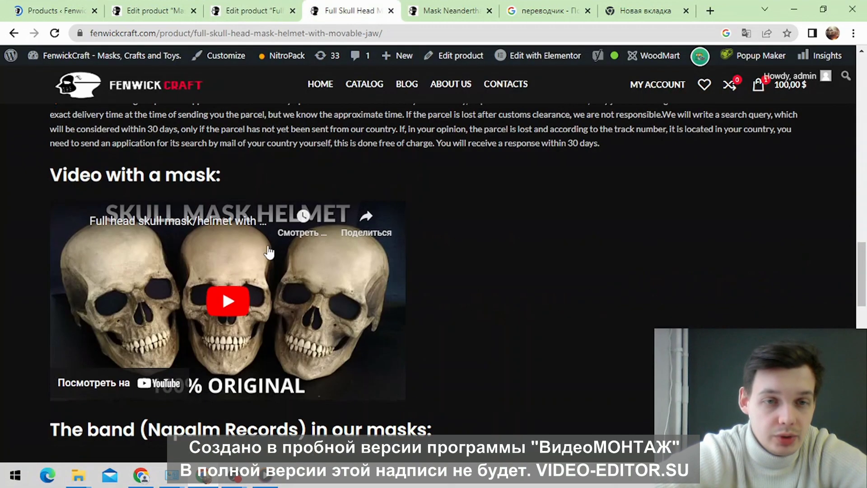
pyautogui.scroll(-3, 269, 255)
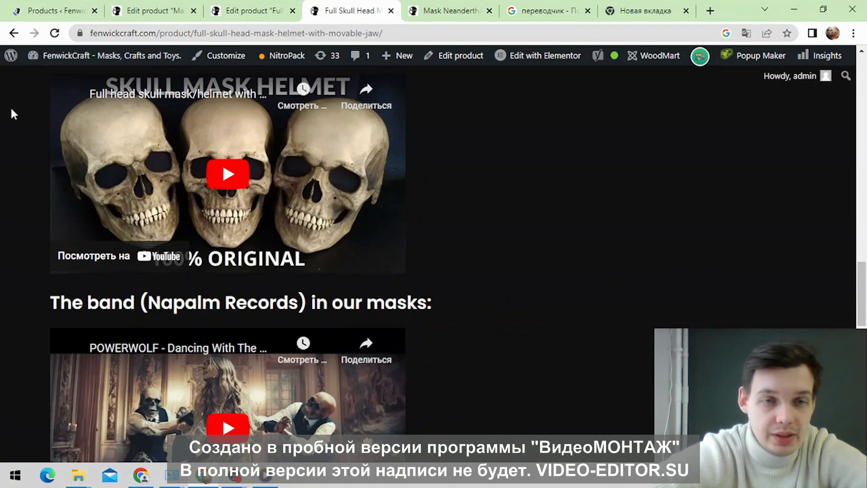
pyautogui.scroll(3, 495, 291)
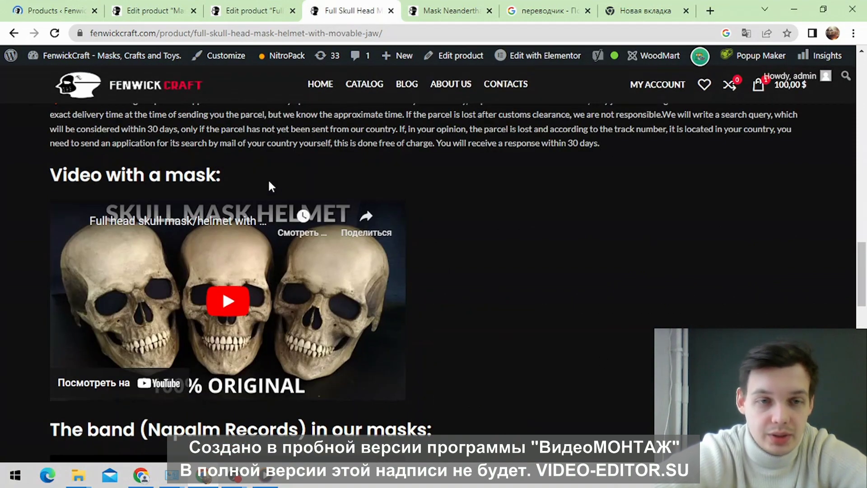
pyautogui.scroll(20, 250, 339)
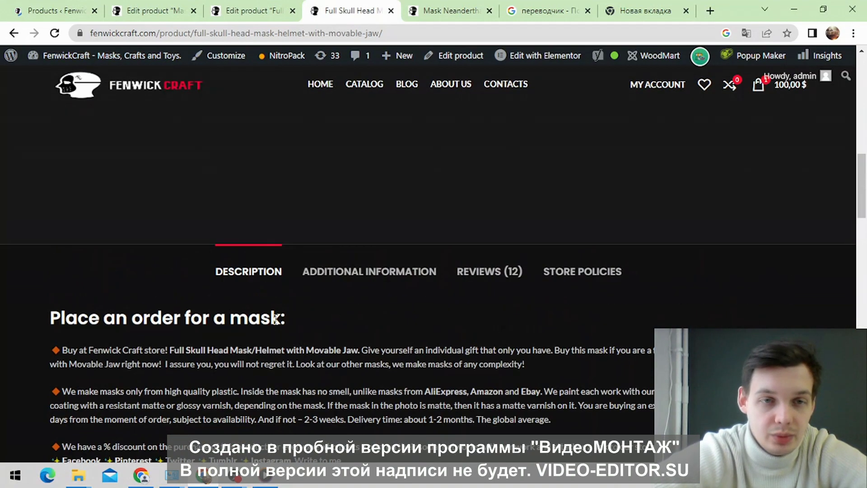
pyautogui.scroll(6, 350, 297)
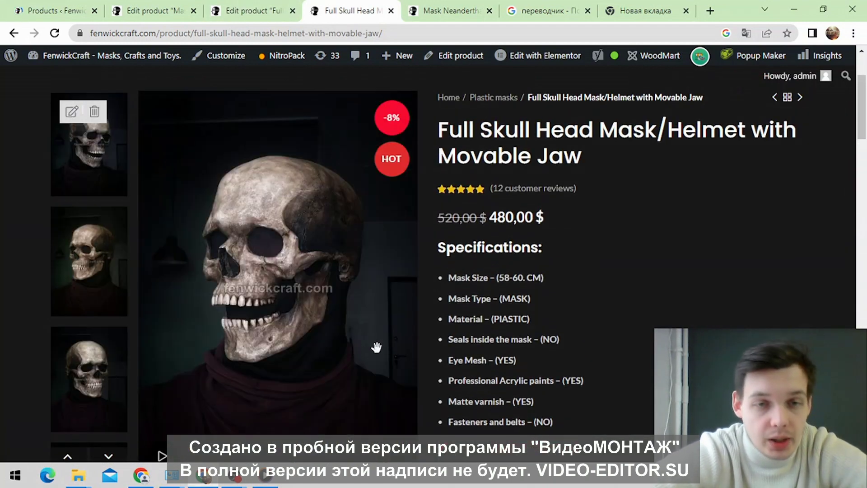
pyautogui.scroll(-2, 491, 256)
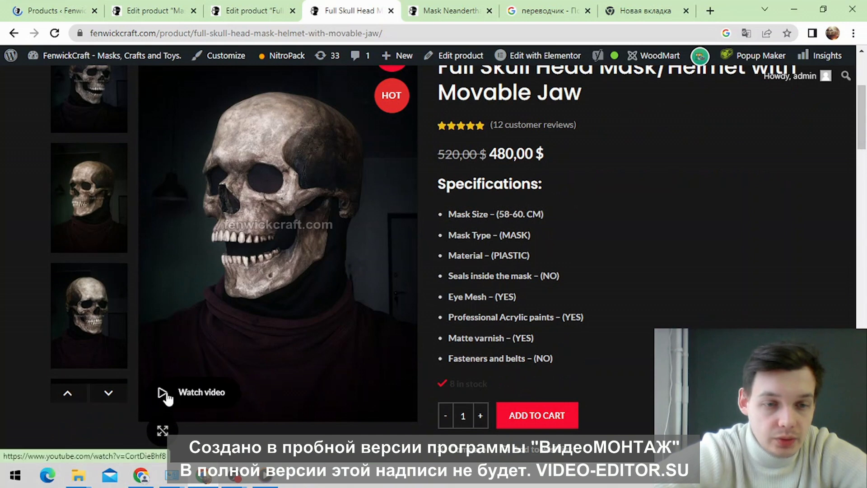
# Step: Return to the full skull mask's edit page and check the Product video URL field
pyautogui.click(280, 15)
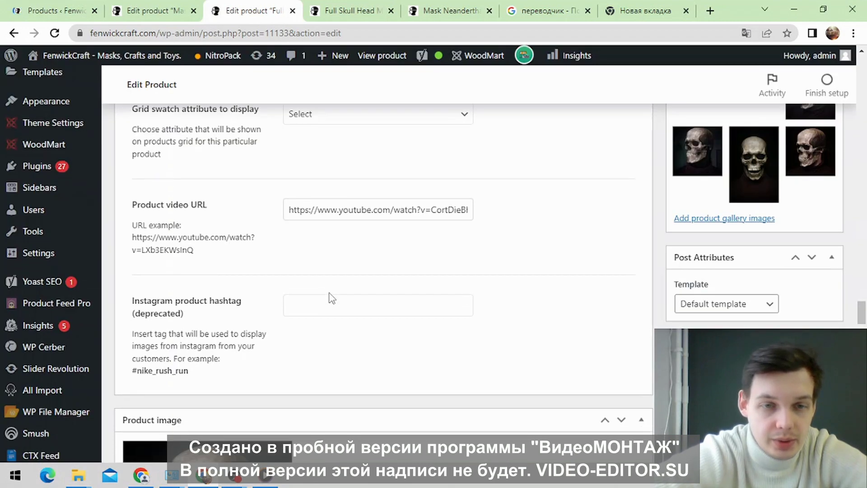
pyautogui.scroll(-3, 334, 291)
pyautogui.scroll(4, 361, 281)
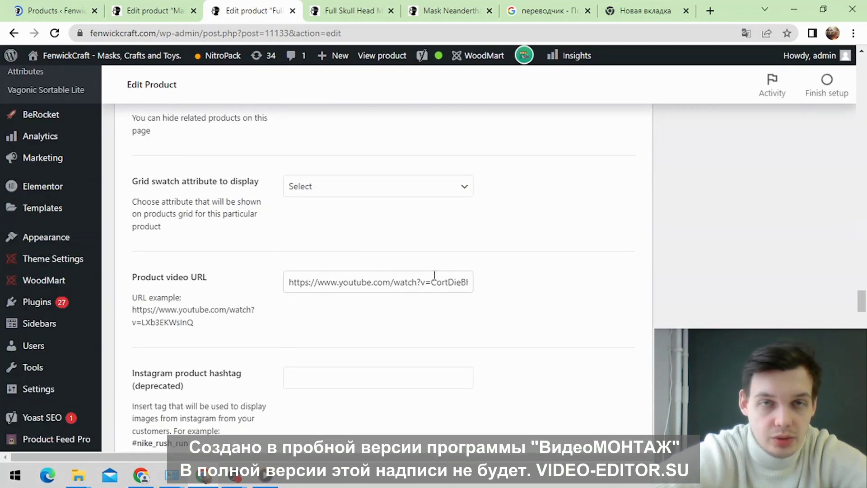
# Step: Go back to the published full skull mask page and inspect the image's video control, the tags and the description
pyautogui.click(350, 10)
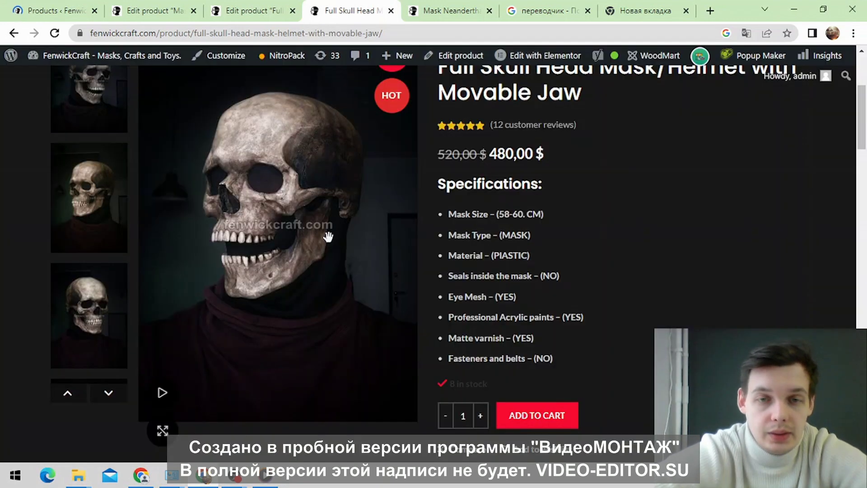
pyautogui.scroll(-5, 176, 334)
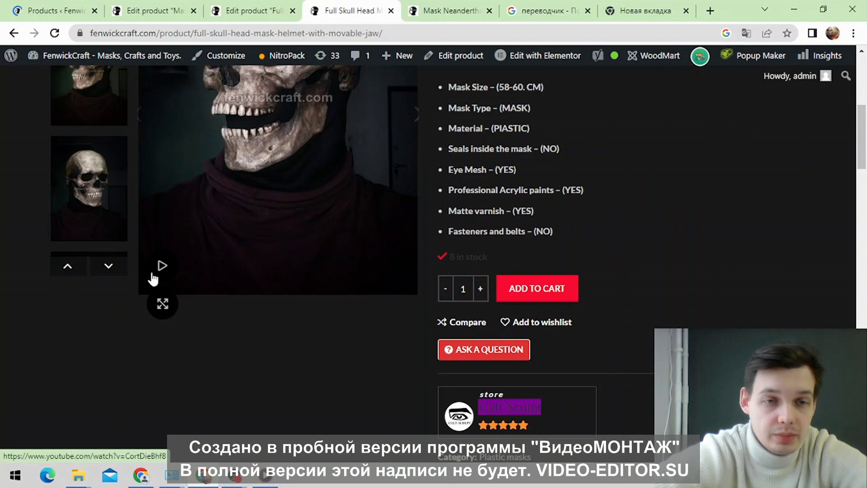
pyautogui.scroll(-13, 619, 228)
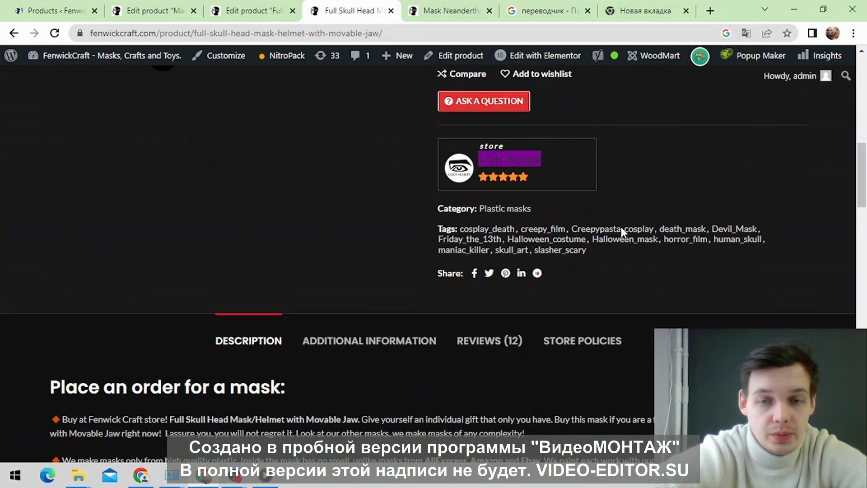
pyautogui.scroll(7, 627, 239)
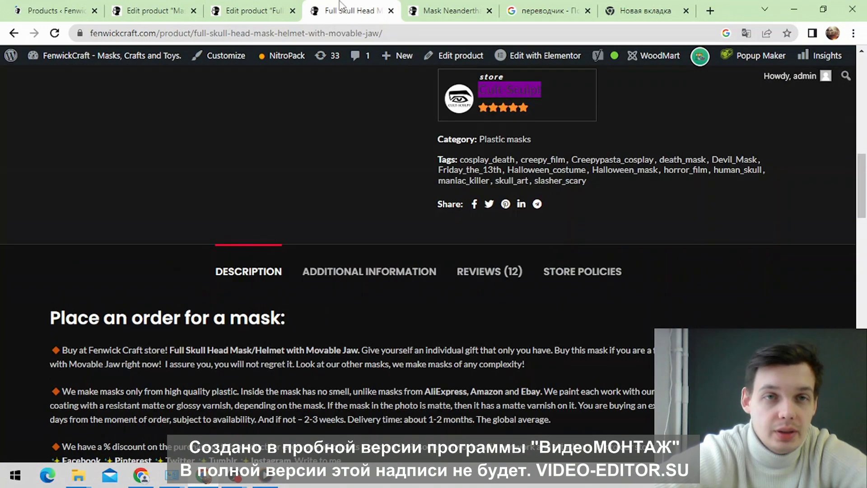
# Step: On the full skull mask's edit page, copy the whole Specifications block, heading and list, from the Product short description
pyautogui.click(255, 9)
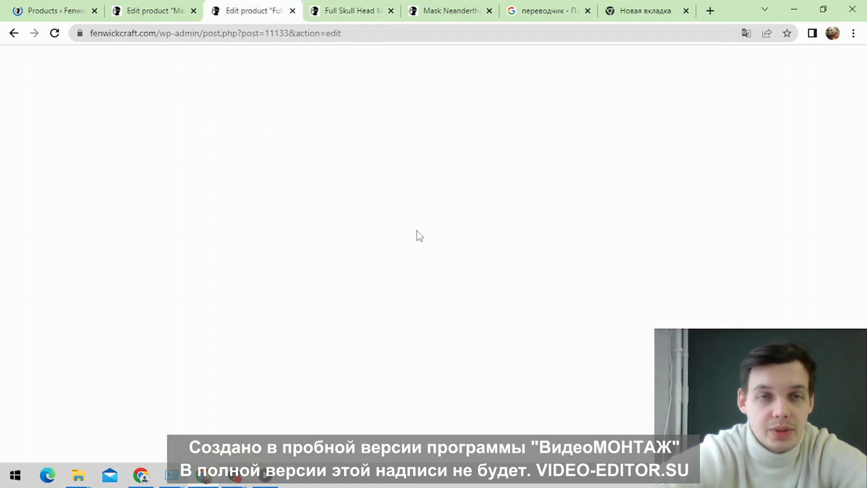
pyautogui.scroll(-5, 532, 255)
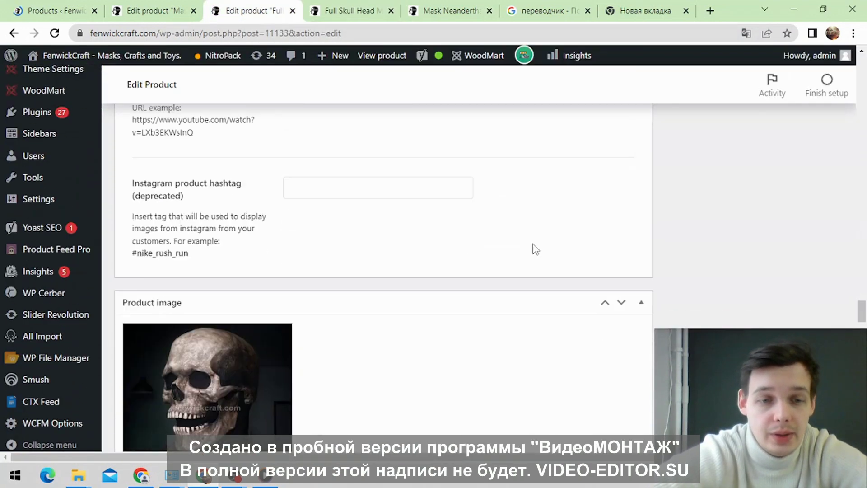
pyautogui.scroll(-10, 532, 254)
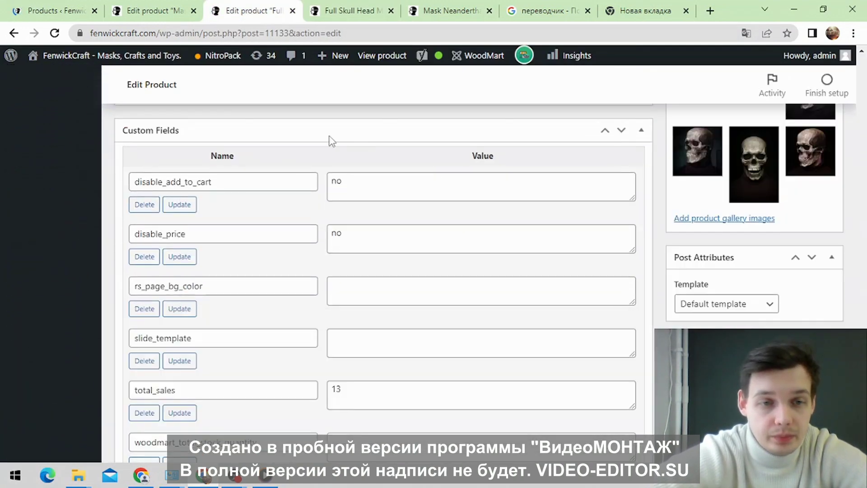
pyautogui.scroll(-8, 436, 176)
pyautogui.scroll(-10, 417, 186)
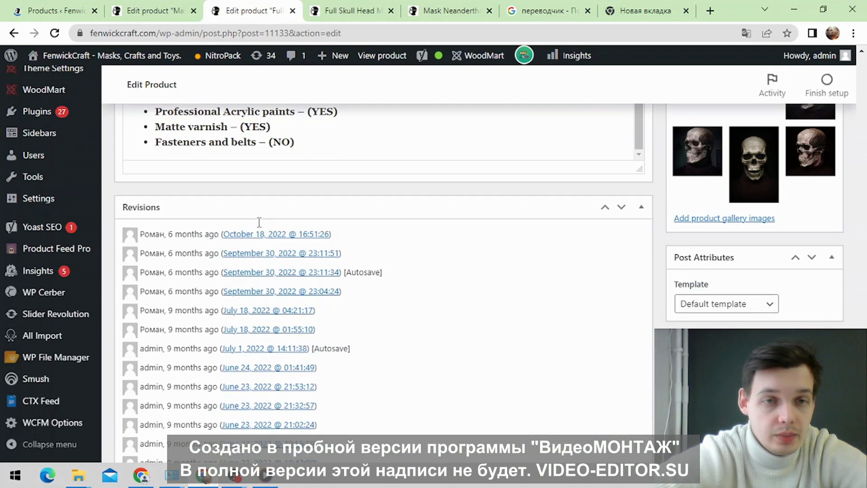
pyautogui.scroll(8, 259, 222)
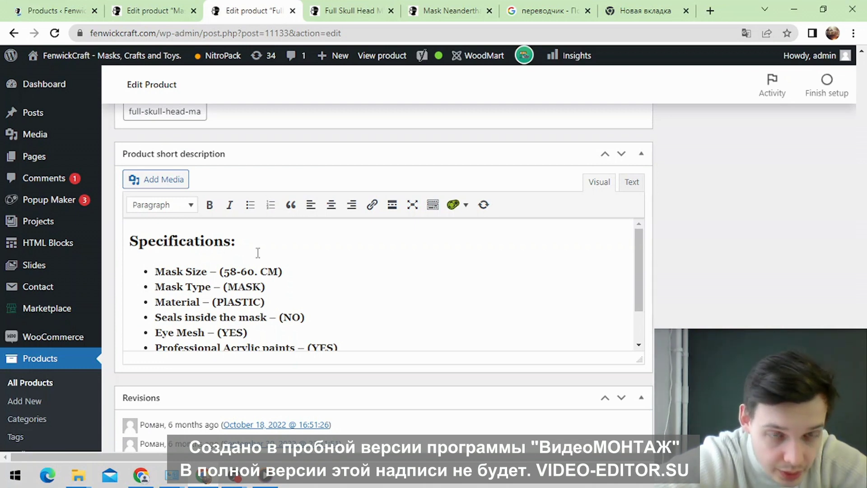
pyautogui.scroll(-1, 257, 251)
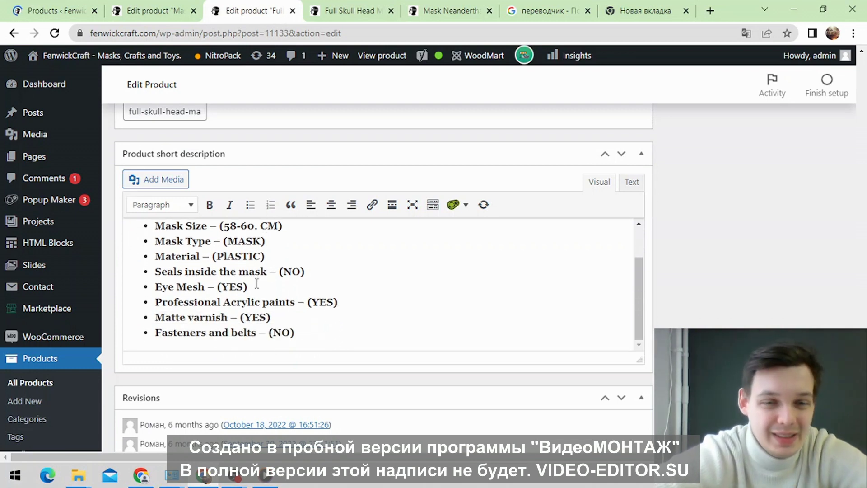
pyautogui.scroll(1, 311, 331)
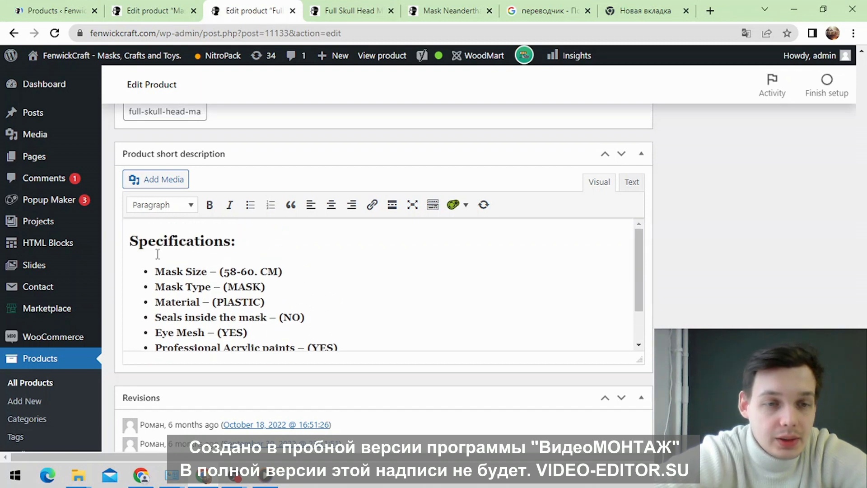
pyautogui.moveTo(160, 246); pyautogui.dragTo(323, 367)
pyautogui.rightClick(244, 298)
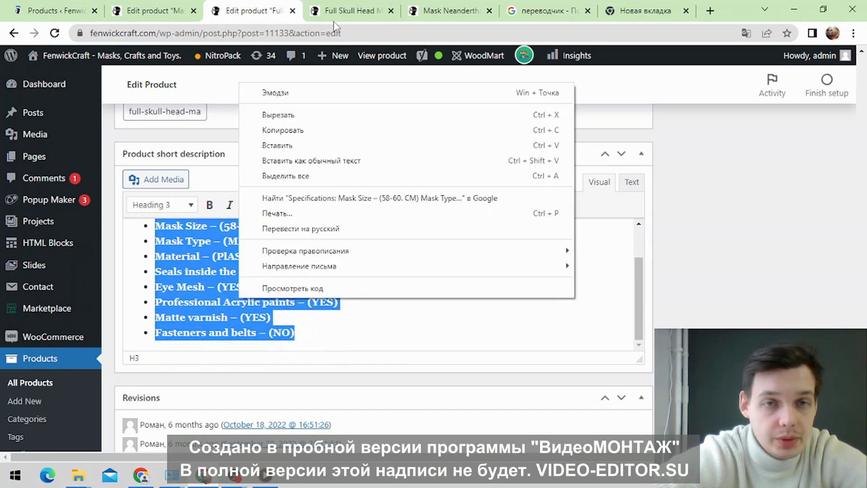
pyautogui.click(271, 129)
# Step: Paste the copied Specifications block into the empty Product short description on the Mask Neanderthal edit page
pyautogui.click(149, 10)
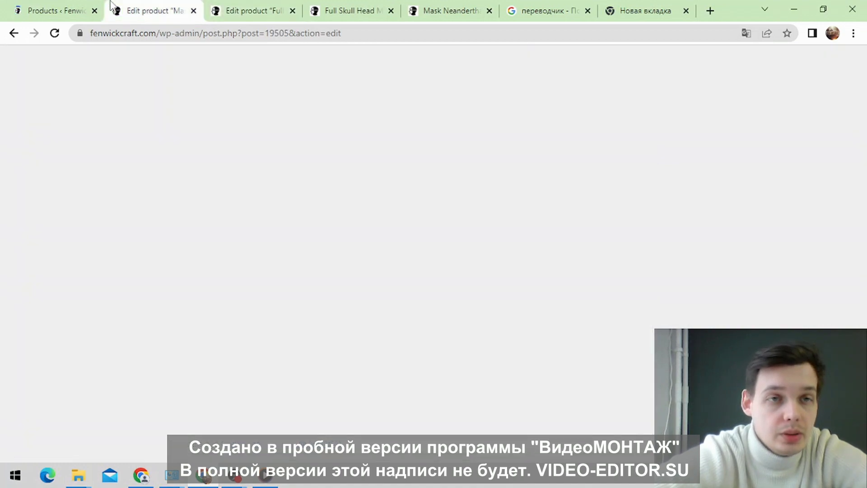
pyautogui.scroll(-15, 272, 237)
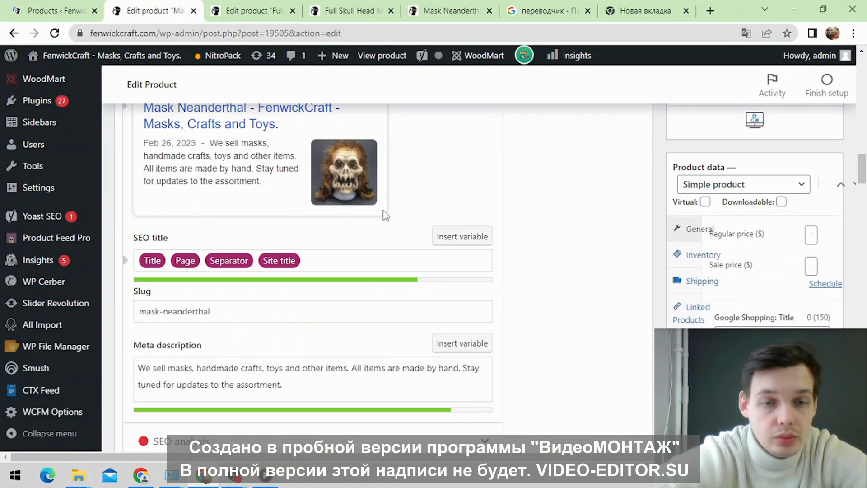
pyautogui.scroll(-12, 344, 222)
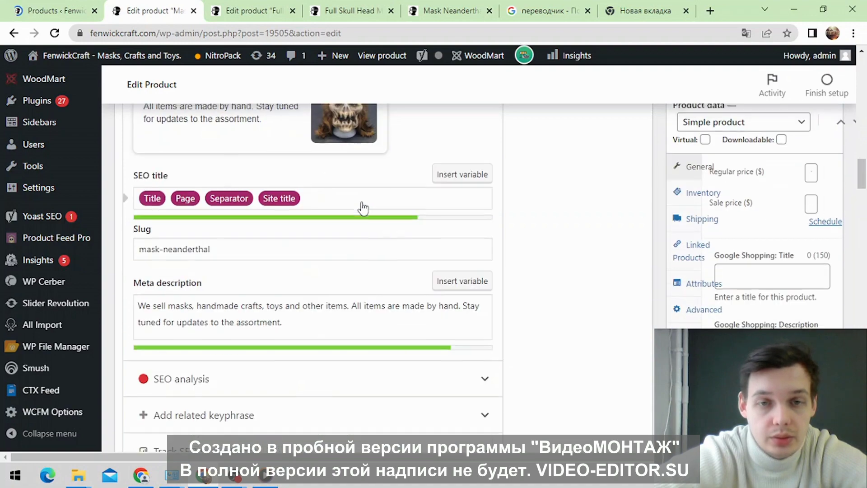
pyautogui.scroll(-15, 443, 208)
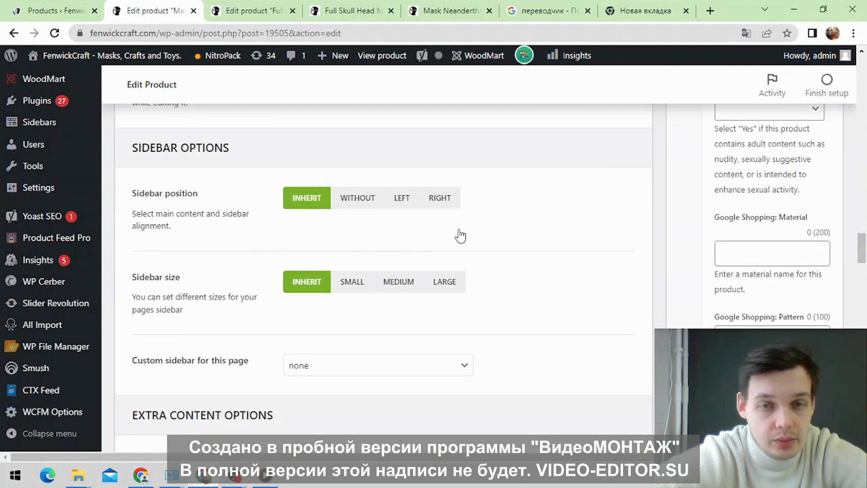
pyautogui.scroll(-15, 338, 250)
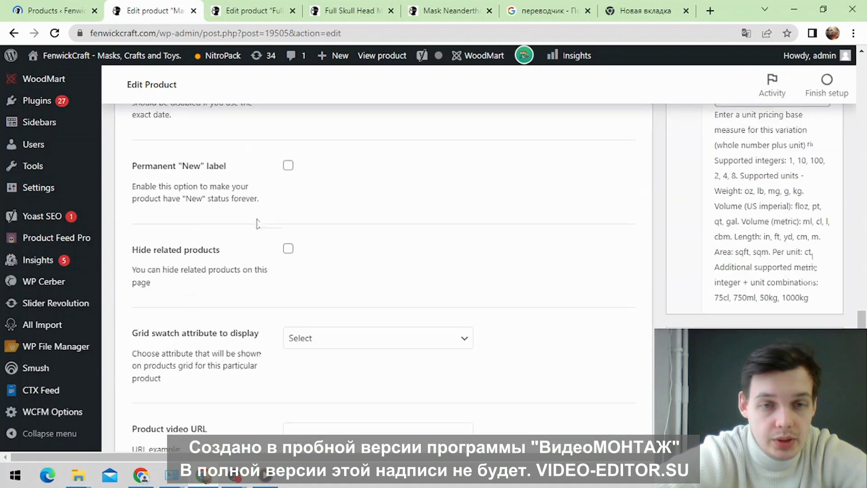
pyautogui.scroll(-10, 285, 240)
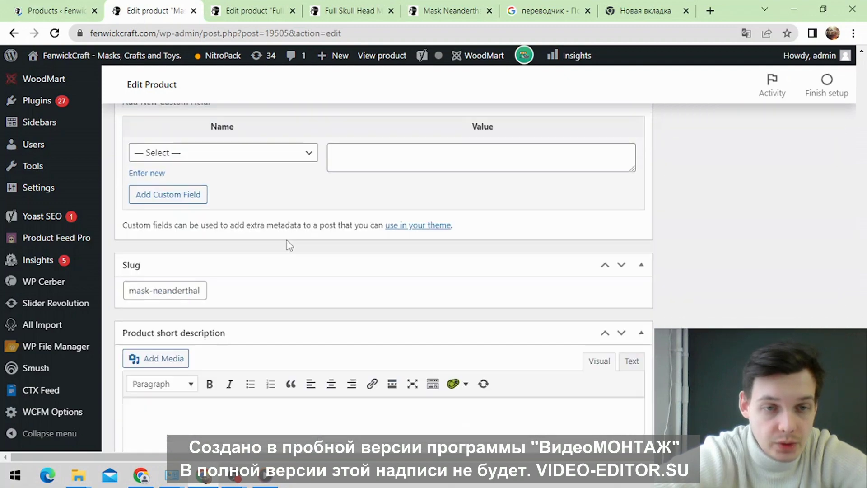
pyautogui.rightClick(168, 193)
pyautogui.click(212, 294)
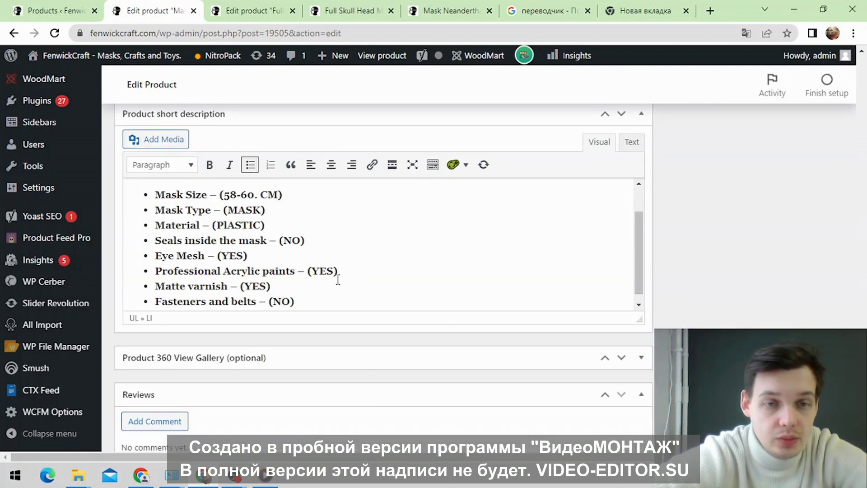
# Step: Review the Mask Neanderthal's product options, custom fields and short description, and compare the specifications with the full skull mask's edit page
pyautogui.scroll(3, 328, 280)
pyautogui.scroll(6, 335, 344)
pyautogui.scroll(12, 456, 325)
pyautogui.scroll(12, 608, 305)
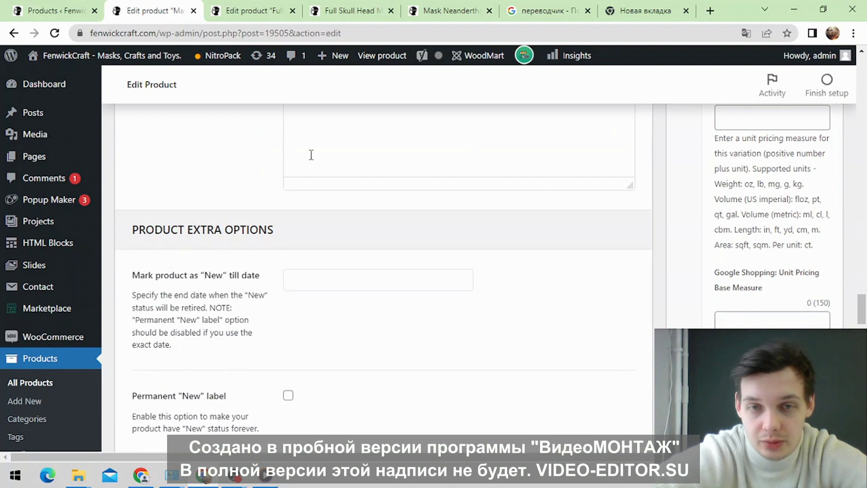
pyautogui.scroll(15, 446, 183)
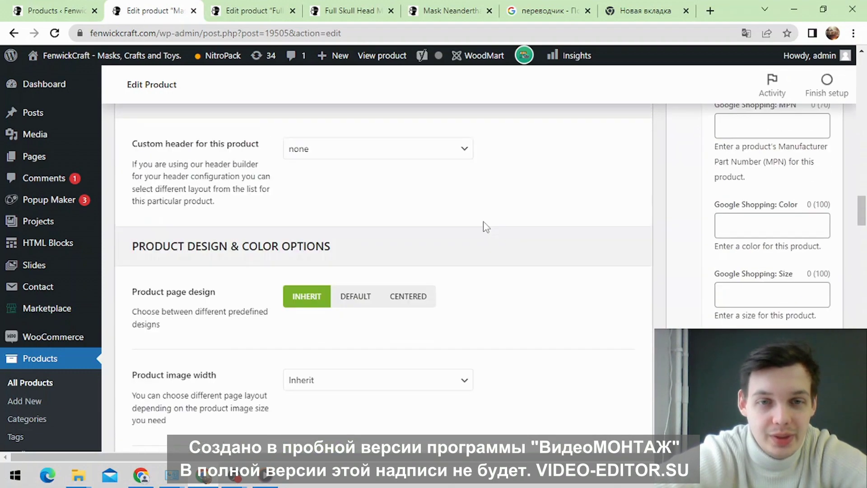
pyautogui.scroll(6, 359, 213)
pyautogui.scroll(-20, 397, 213)
pyautogui.scroll(-20, 379, 245)
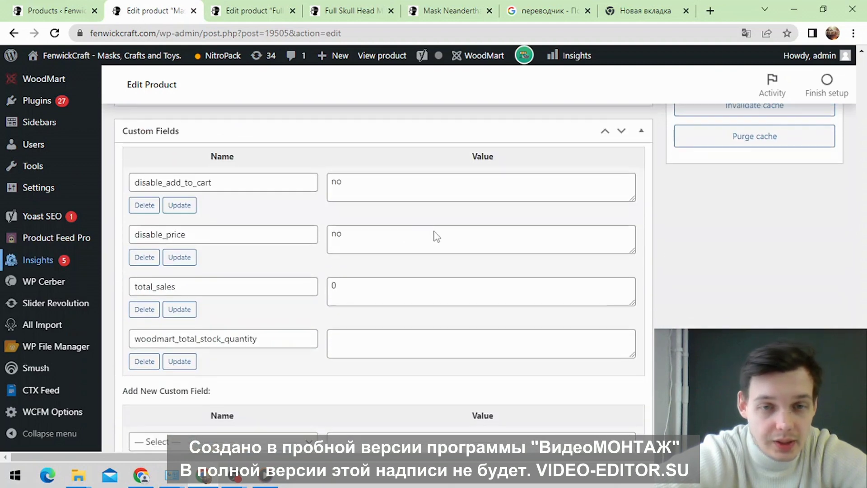
pyautogui.scroll(-10, 419, 226)
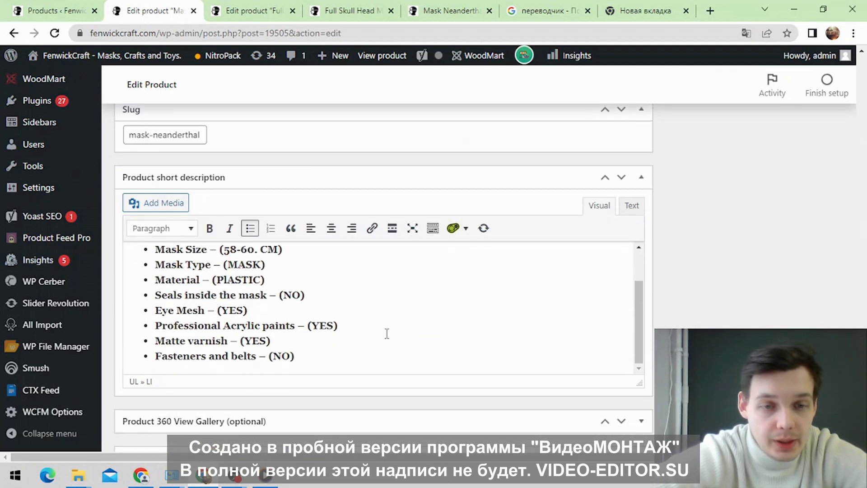
pyautogui.scroll(-3, 364, 335)
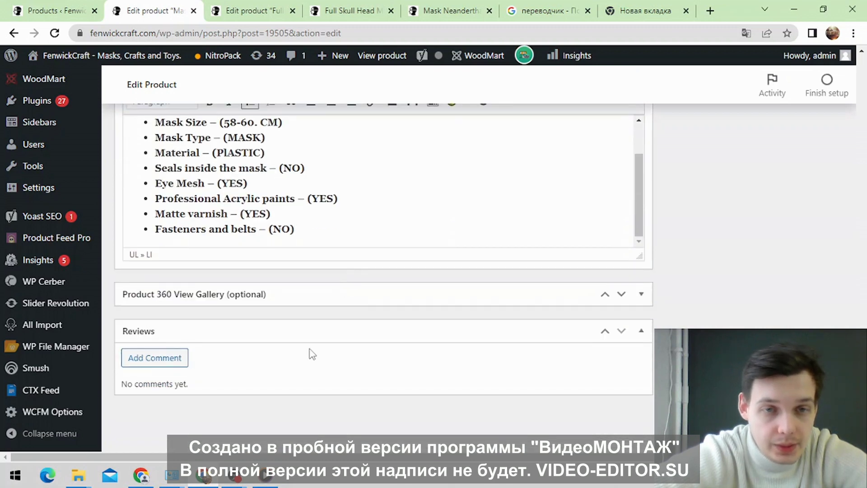
pyautogui.scroll(3, 303, 355)
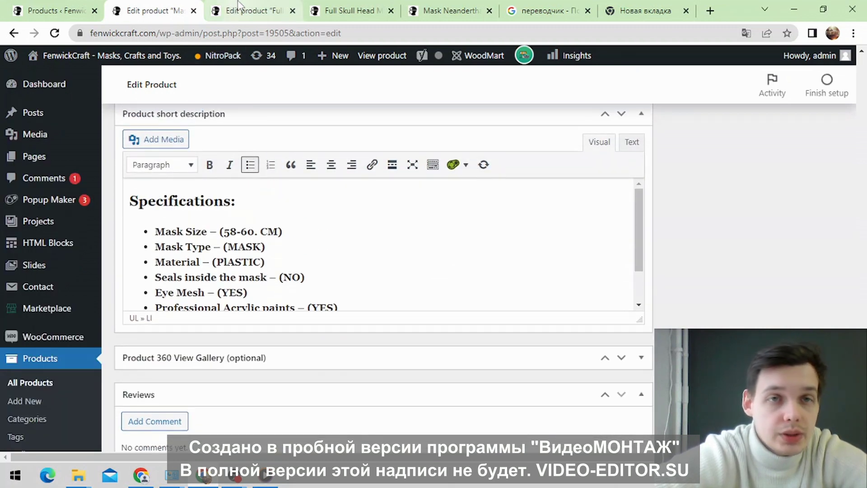
pyautogui.click(239, 4)
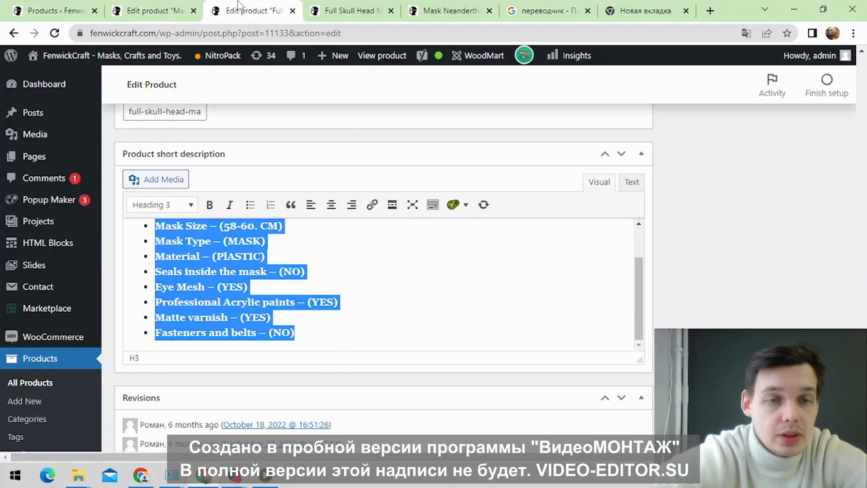
pyautogui.click(144, 6)
# Step: Copy the Mask Neanderthal's main description text from "Material: plastic, acrylic, textile" through "Style: Mask - hat"
pyautogui.scroll(-2, 321, 242)
pyautogui.scroll(2, 410, 186)
pyautogui.scroll(-10, 490, 240)
pyautogui.scroll(15, 489, 239)
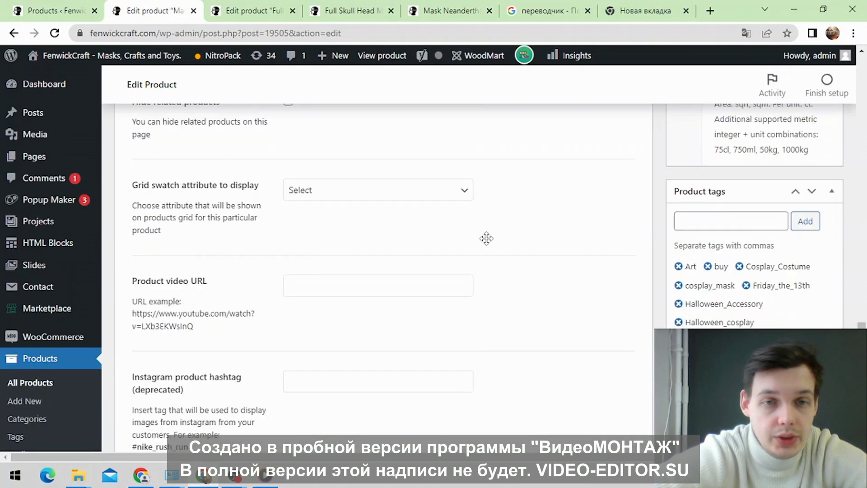
pyautogui.scroll(10, 457, 262)
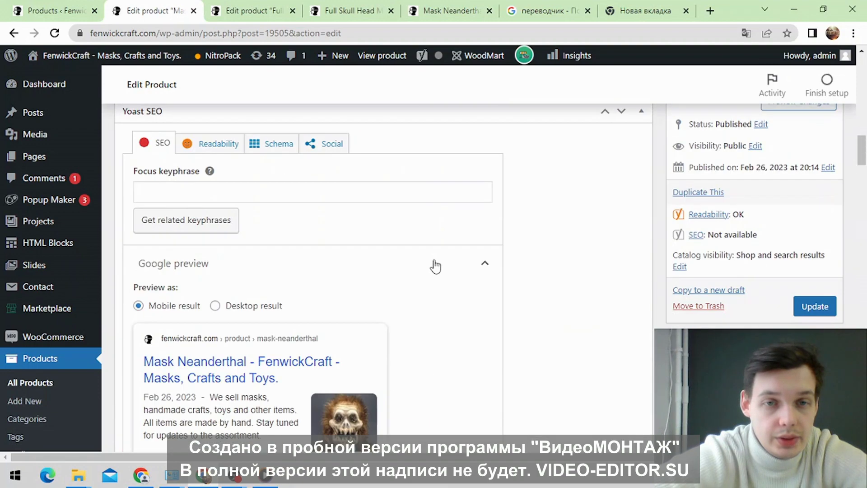
pyautogui.scroll(-1, 226, 274)
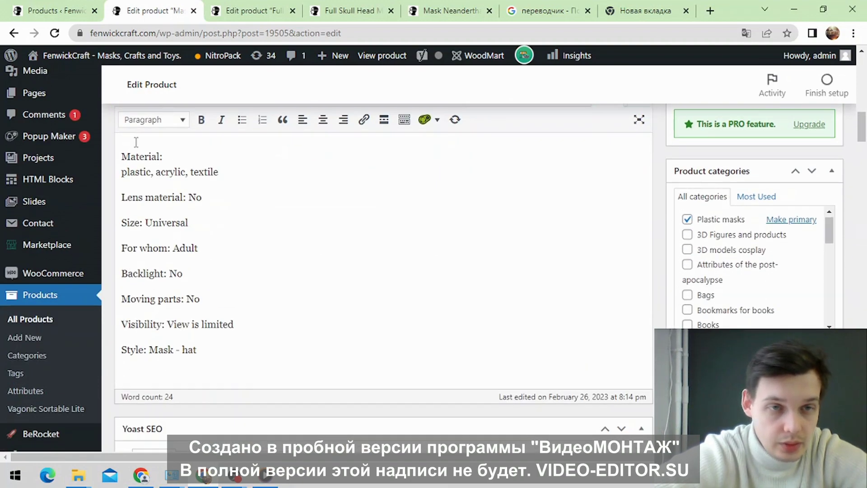
pyautogui.moveTo(122, 154); pyautogui.dragTo(222, 354)
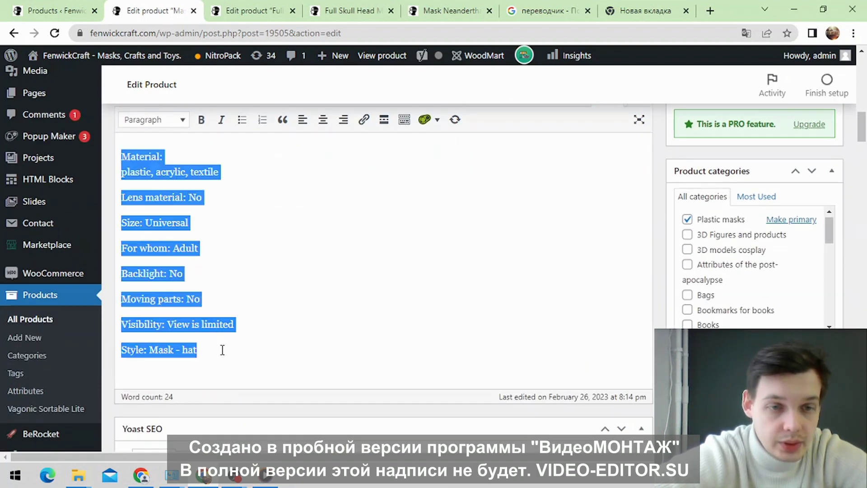
pyautogui.rightClick(171, 203)
pyautogui.click(232, 250)
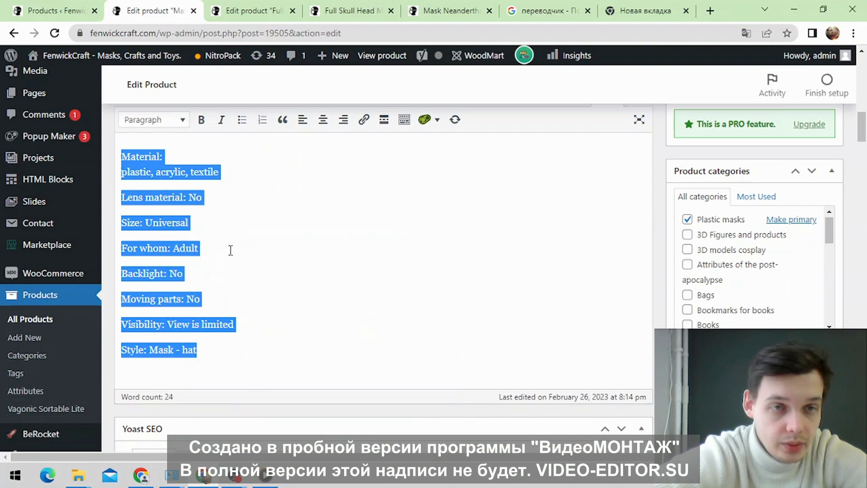
# Step: Check the specification list in the Mask Neanderthal's Product short description against the copied description details
pyautogui.scroll(-2, 271, 179)
pyautogui.scroll(-20, 272, 179)
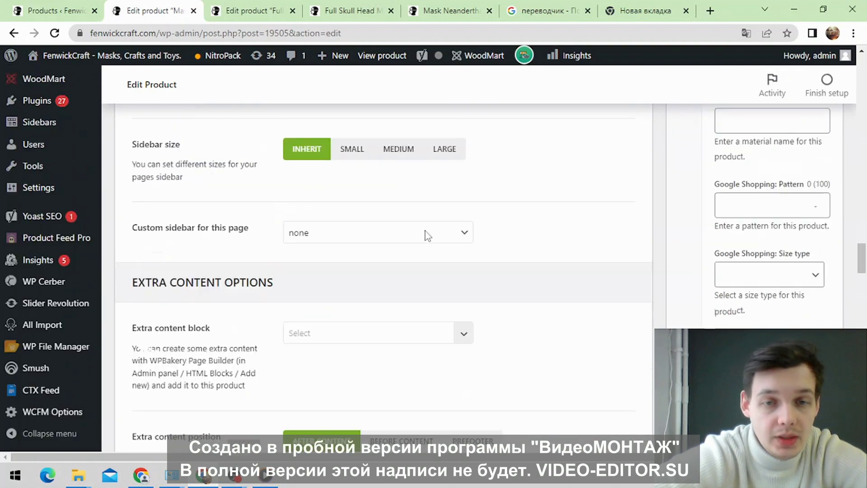
pyautogui.scroll(-1, 384, 233)
pyautogui.scroll(-20, 375, 223)
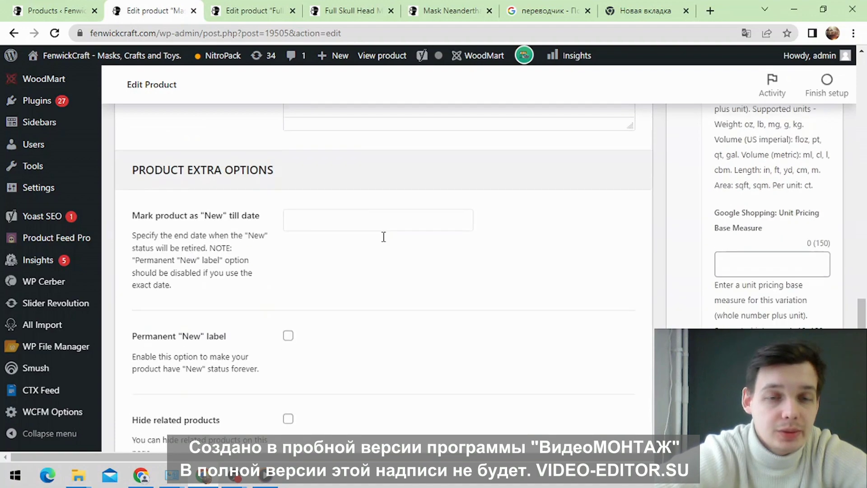
pyautogui.scroll(-15, 375, 267)
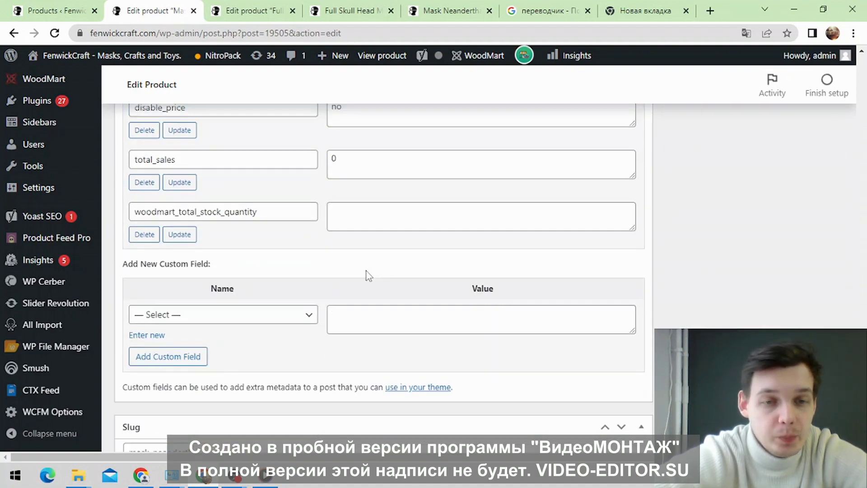
pyautogui.scroll(-1, 269, 332)
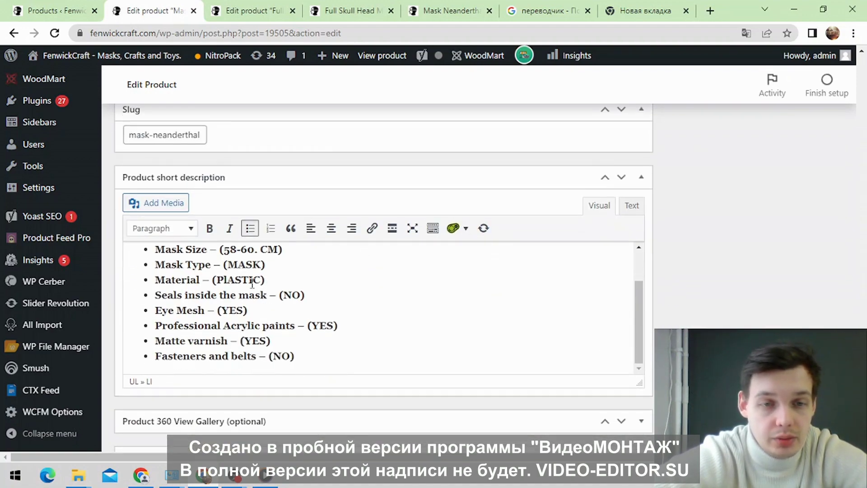
# Step: Switch to the Google translator, paste the copied mask description for English-to-Russian translation and read the translated characteristics
pyautogui.click(553, 5)
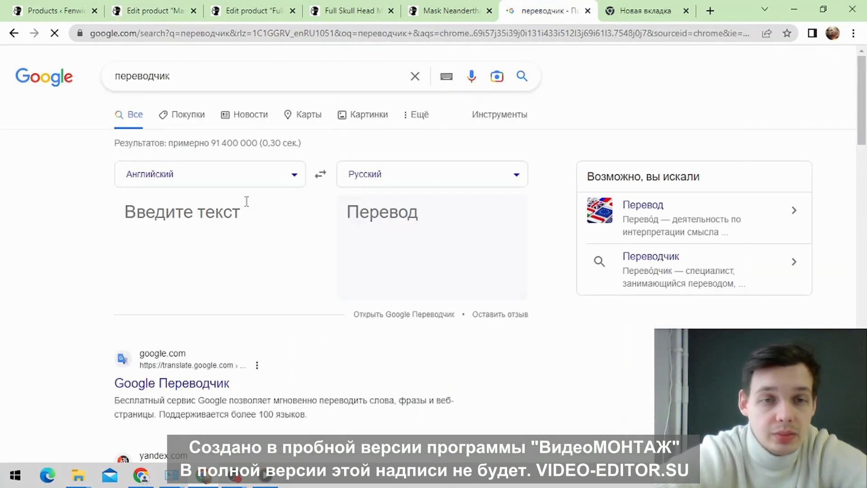
pyautogui.rightClick(264, 202)
pyautogui.click(201, 214)
pyautogui.rightClick(200, 216)
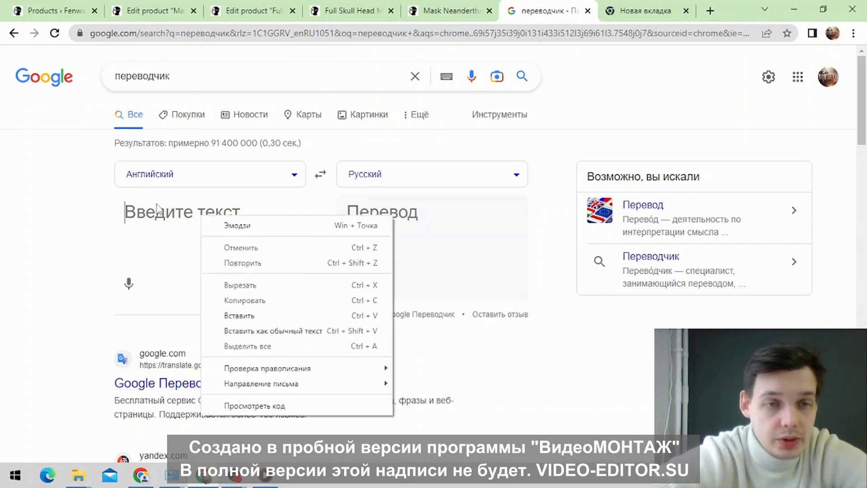
pyautogui.click(243, 312)
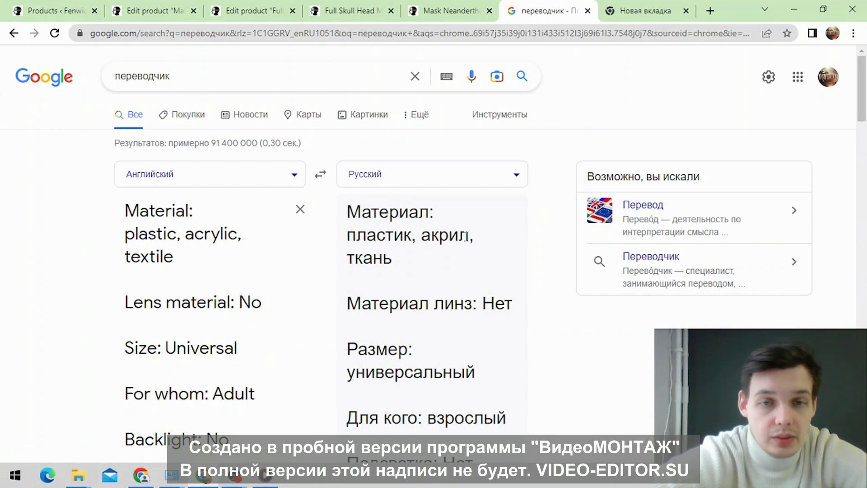
pyautogui.scroll(-3, 467, 236)
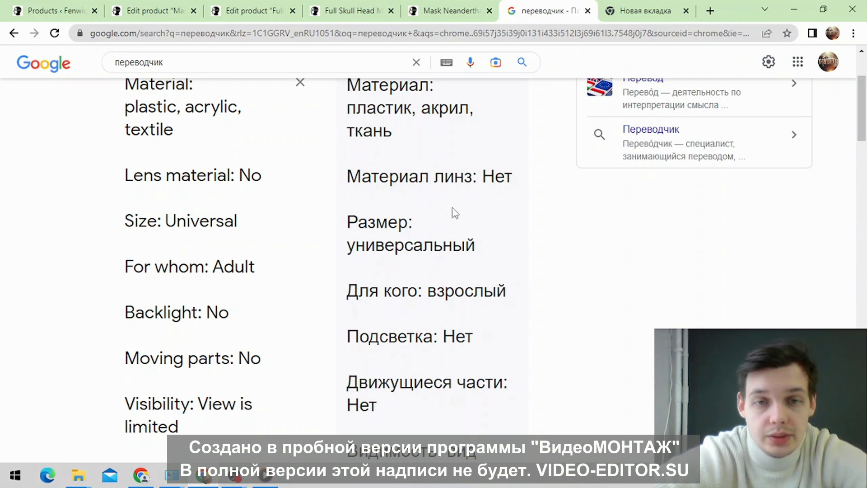
# Step: Read the rest of the translated mask characteristics, from the lens material through the style
pyautogui.scroll(-2, 452, 215)
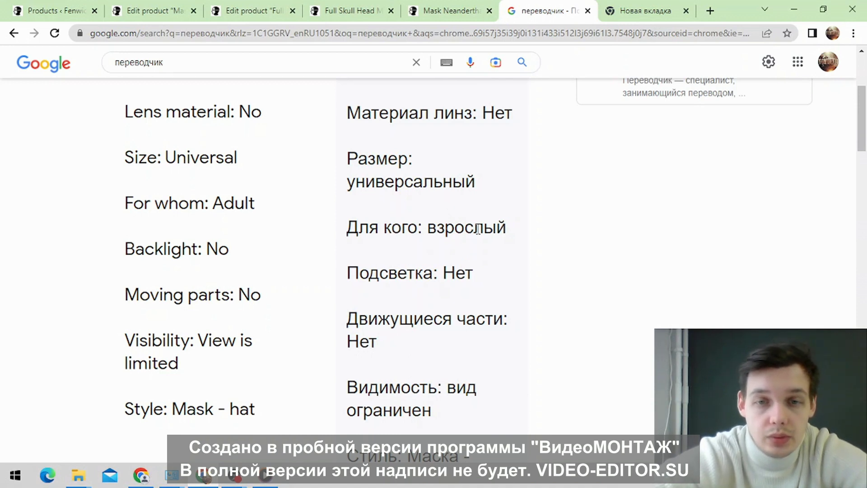
pyautogui.scroll(-2, 478, 233)
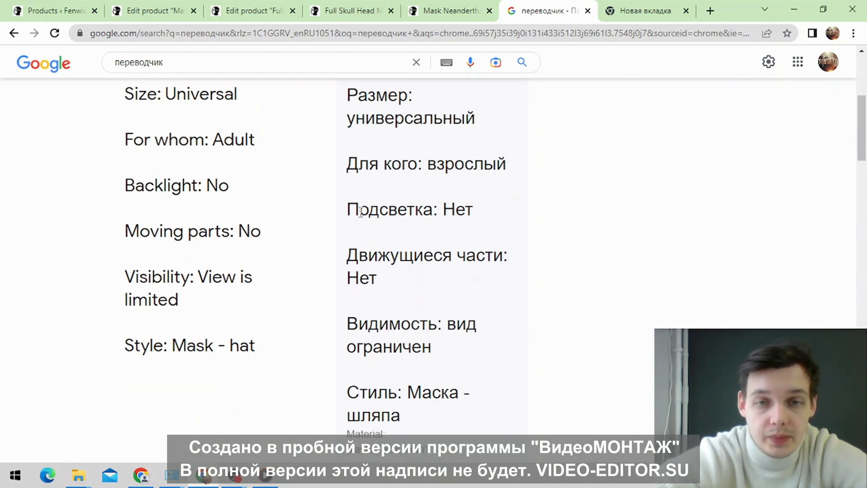
pyautogui.scroll(-4, 441, 232)
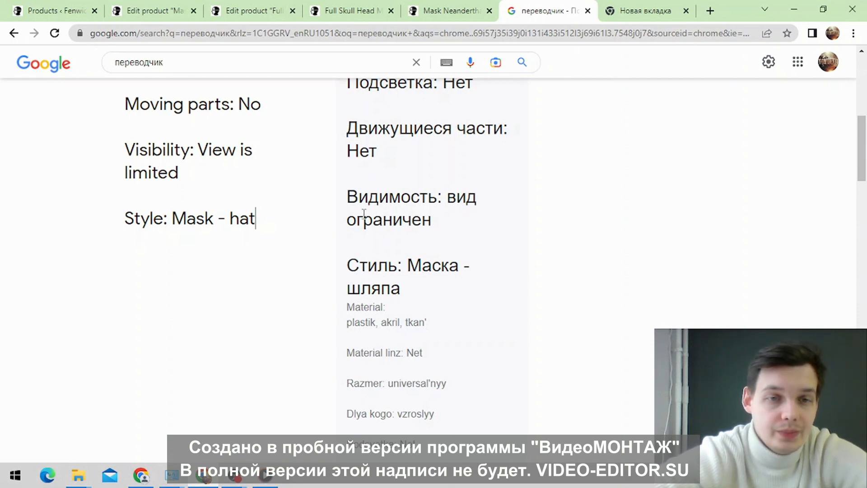
# Step: Switch back to the Mask Neanderthal's edit page and review its product image, custom fields and short description specifications
pyautogui.click(230, 6)
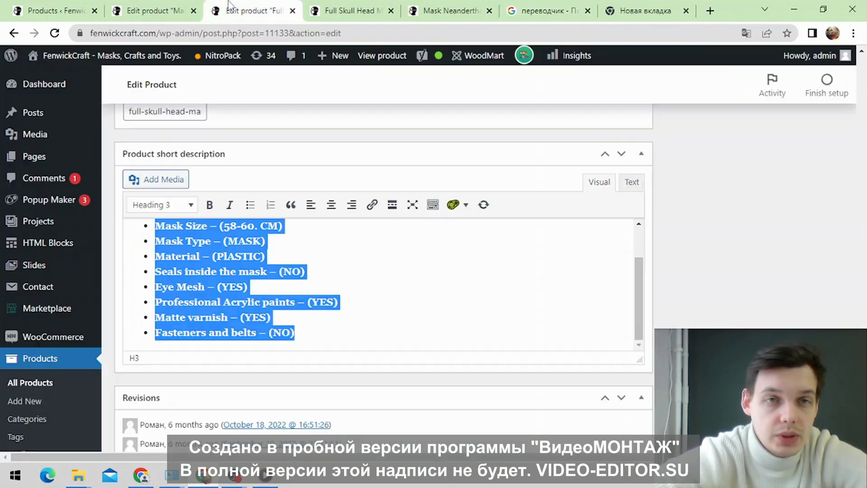
pyautogui.click(158, 9)
pyautogui.scroll(15, 381, 172)
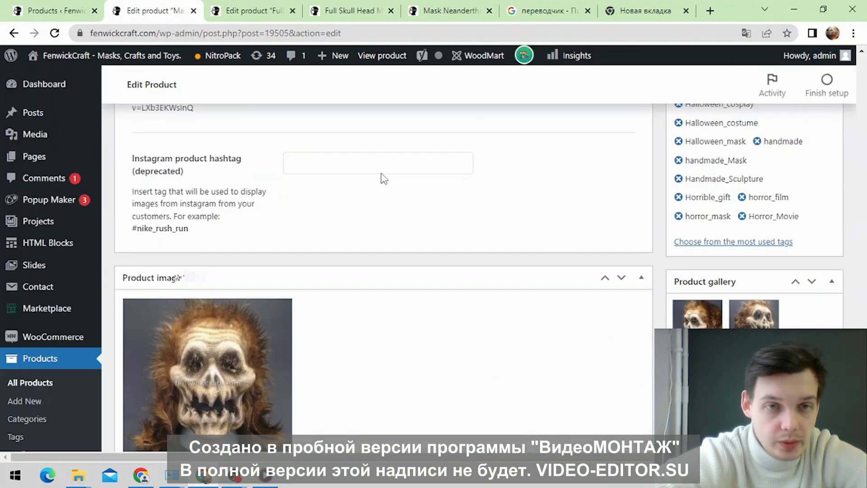
pyautogui.scroll(-2, 384, 179)
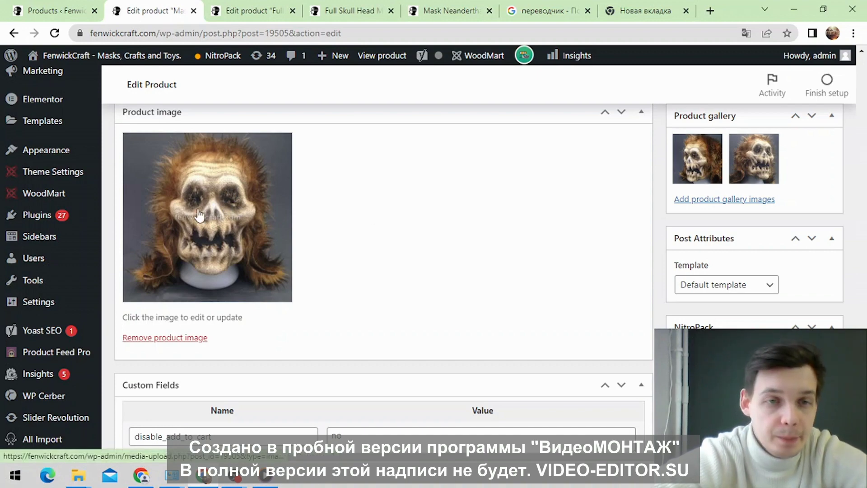
pyautogui.scroll(-6, 363, 238)
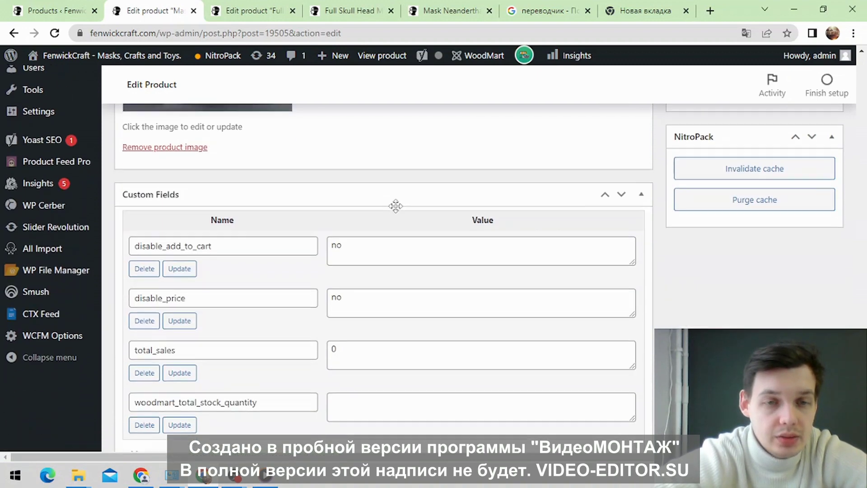
pyautogui.scroll(-12, 363, 238)
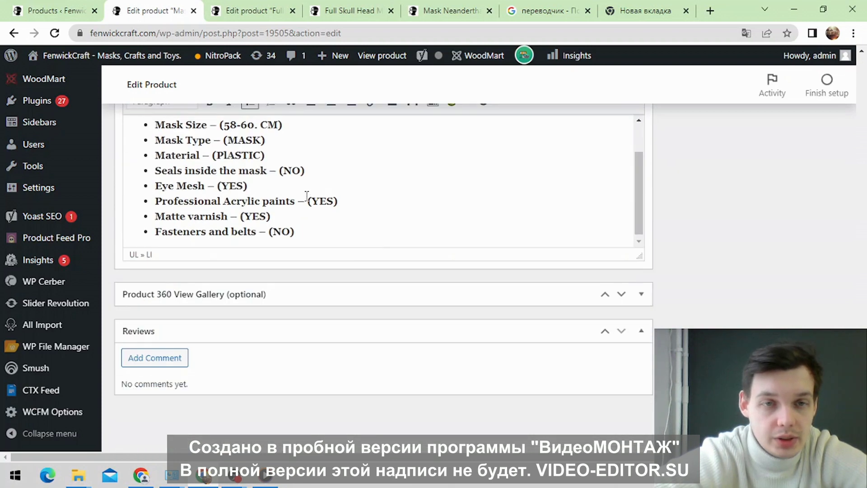
pyautogui.scroll(-2, 316, 193)
pyautogui.scroll(3, 605, 284)
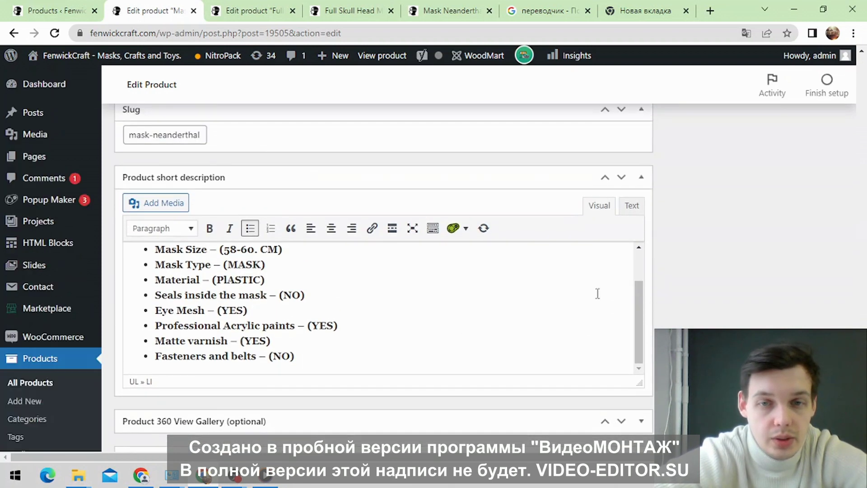
pyautogui.scroll(2, 263, 317)
pyautogui.scroll(-2, 403, 321)
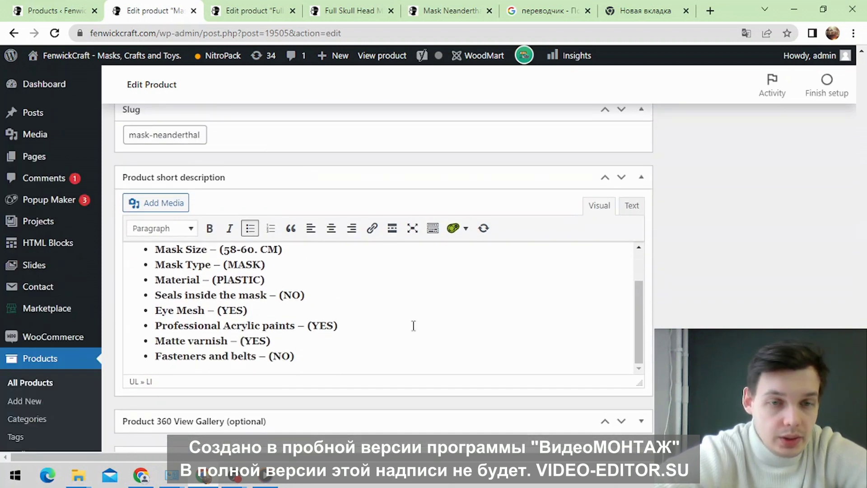
pyautogui.scroll(-2, 519, 345)
pyautogui.scroll(2, 310, 270)
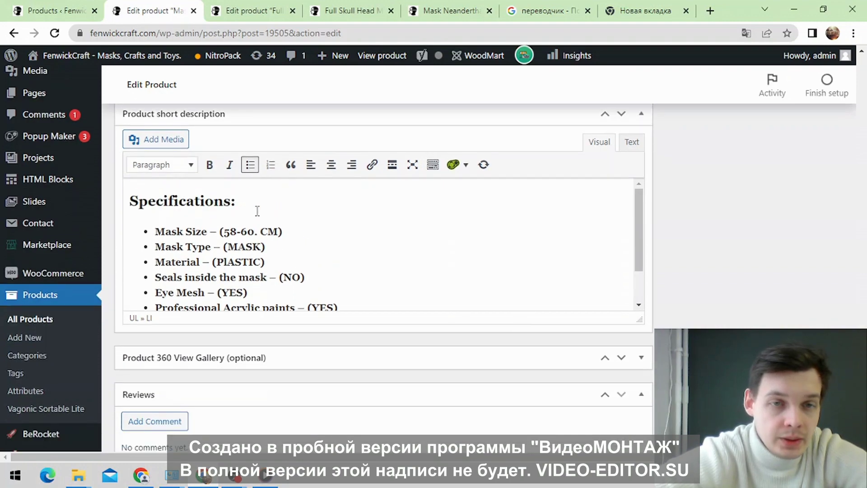
pyautogui.scroll(15, 254, 267)
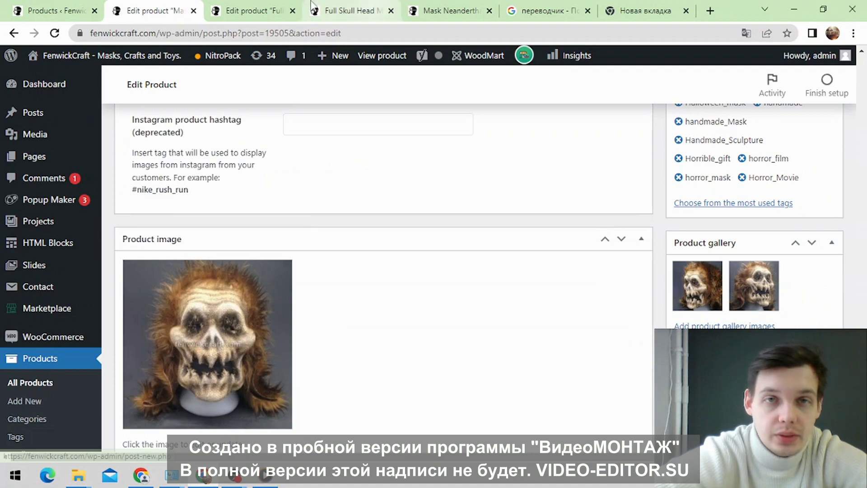
# Step: Compare the full skull mask's specification list with the translated mask characteristics
pyautogui.click(253, 11)
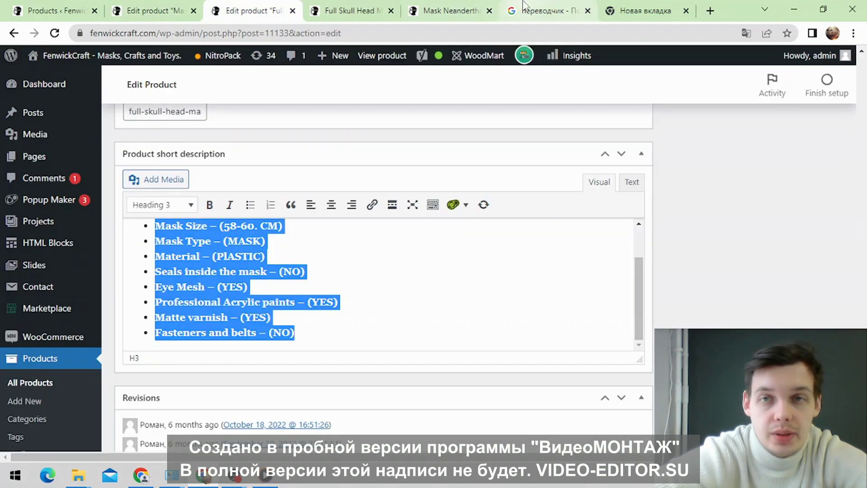
pyautogui.click(543, 11)
pyautogui.scroll(4, 461, 201)
pyautogui.scroll(3, 461, 201)
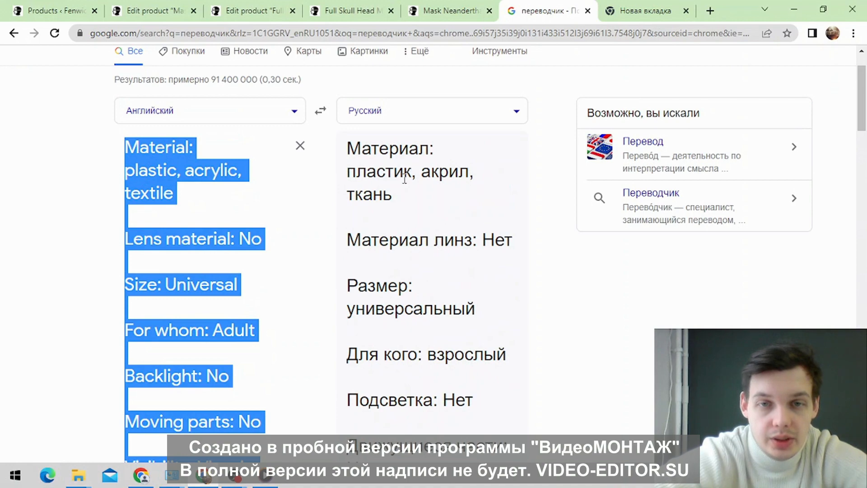
pyautogui.click(141, 6)
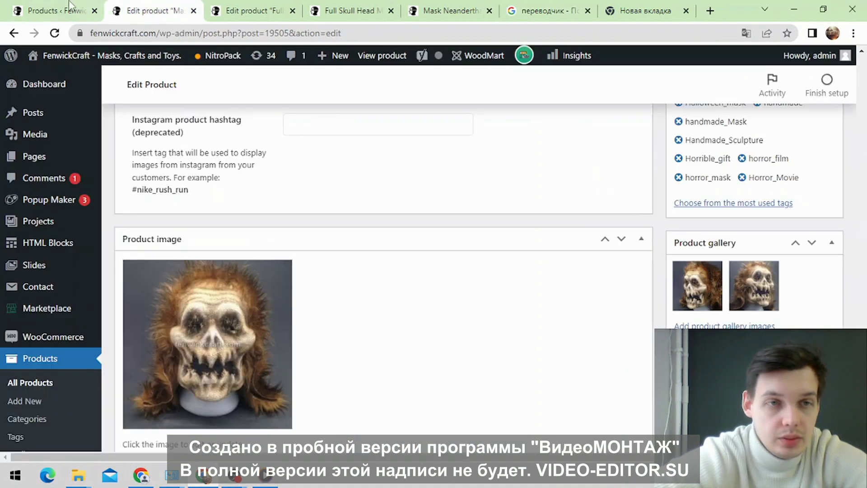
# Step: Copy the specification lines from "Seals inside the mask" through "Fasteners and belts" in the Mask Neanderthal's Product short description
pyautogui.scroll(-12, 337, 223)
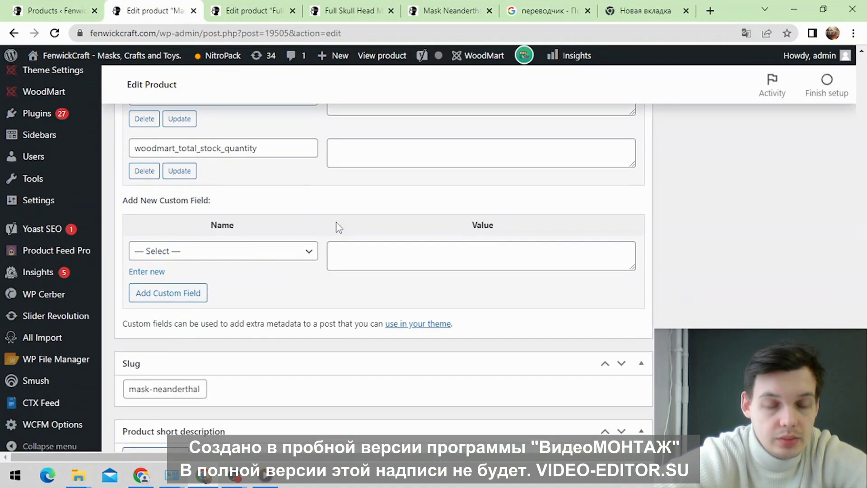
pyautogui.scroll(-8, 337, 223)
pyautogui.scroll(3, 312, 253)
pyautogui.scroll(-1, 284, 283)
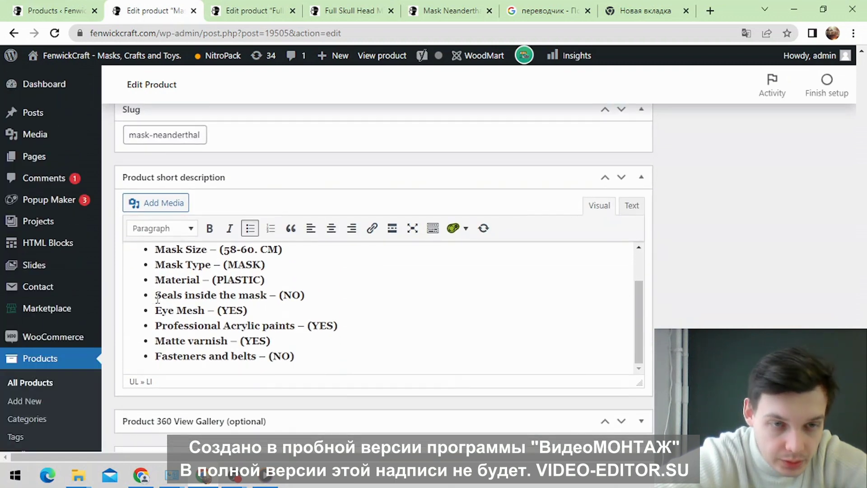
pyautogui.moveTo(156, 299); pyautogui.dragTo(322, 368)
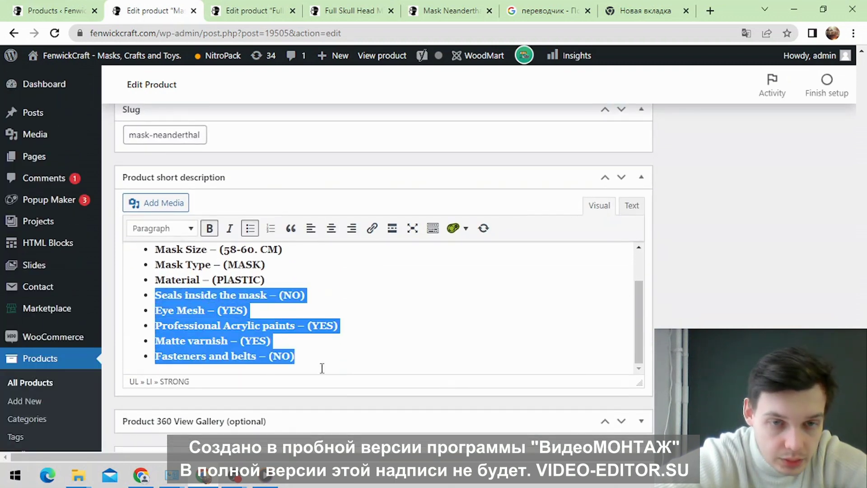
pyautogui.rightClick(243, 335)
pyautogui.click(291, 164)
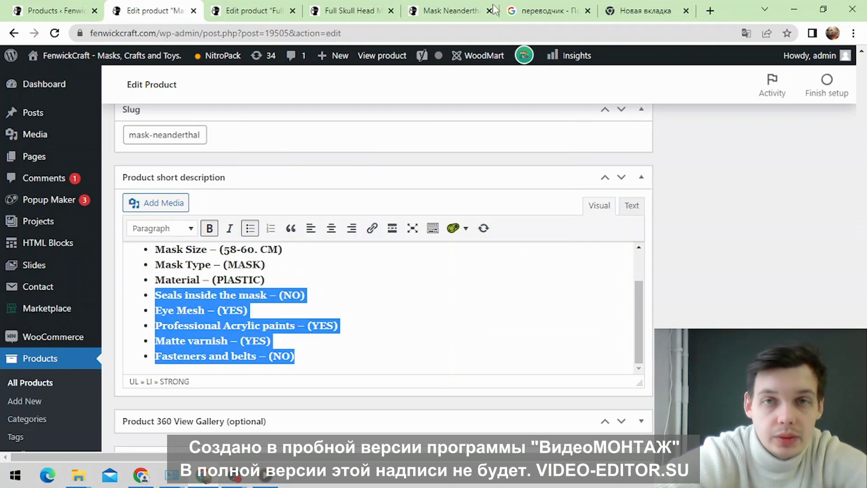
# Step: Paste the copied specification lines into the translator's English text after "Style: Mask - hat" to translate them into Russian
pyautogui.click(547, 11)
pyautogui.scroll(-5, 262, 278)
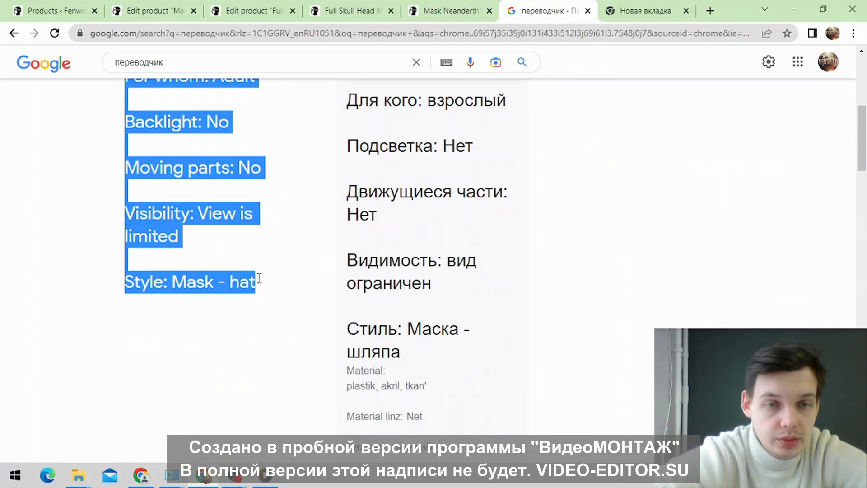
pyautogui.click(270, 280)
pyautogui.hotkey('ctrl', 'a')
pyautogui.click(257, 282)
pyautogui.hotkey('ctrl', 'a')
pyautogui.click(257, 283)
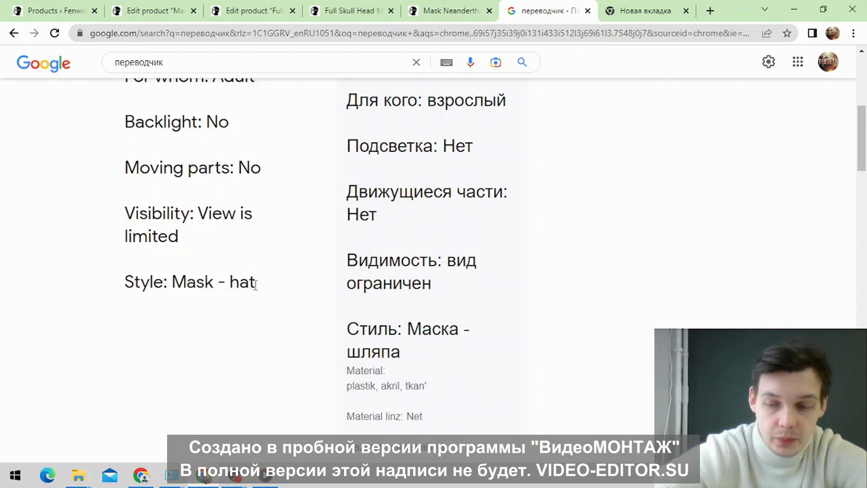
pyautogui.rightClick(177, 298)
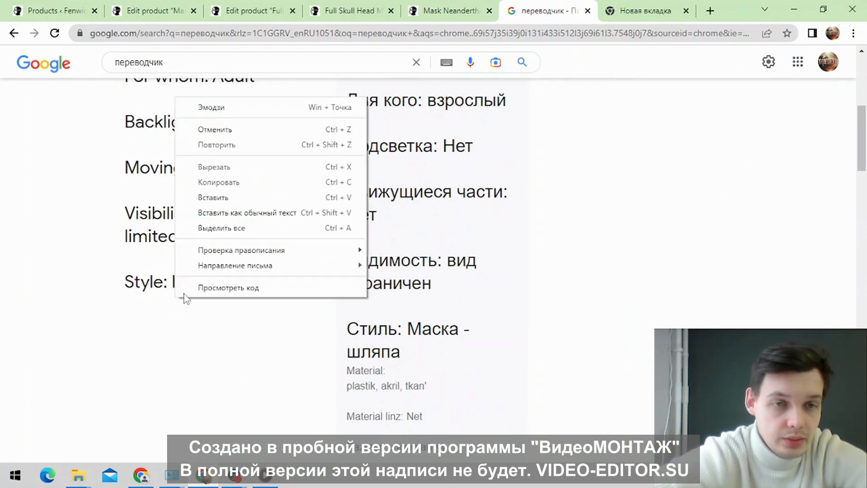
pyautogui.click(213, 198)
pyautogui.scroll(-3, 199, 233)
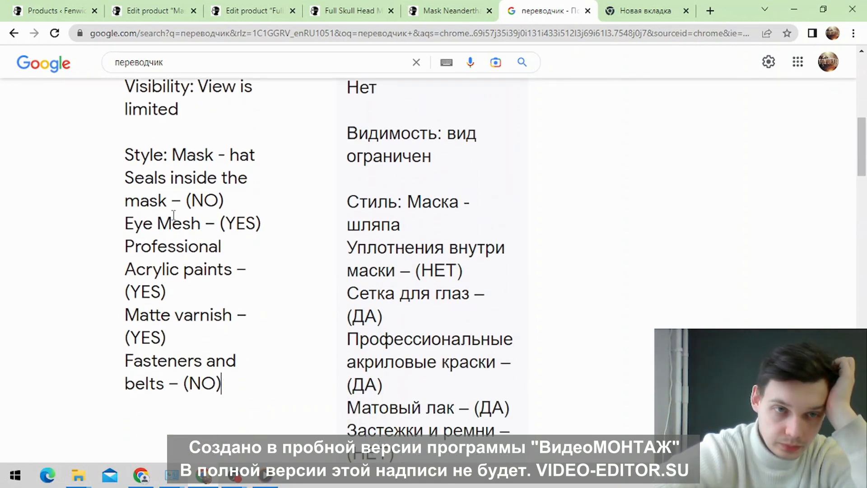
# Step: Insert a blank line after "Seals inside the mask – (NO)" in the translator's source text and read the translated specifications
pyautogui.click(233, 195)
pyautogui.press('Return')
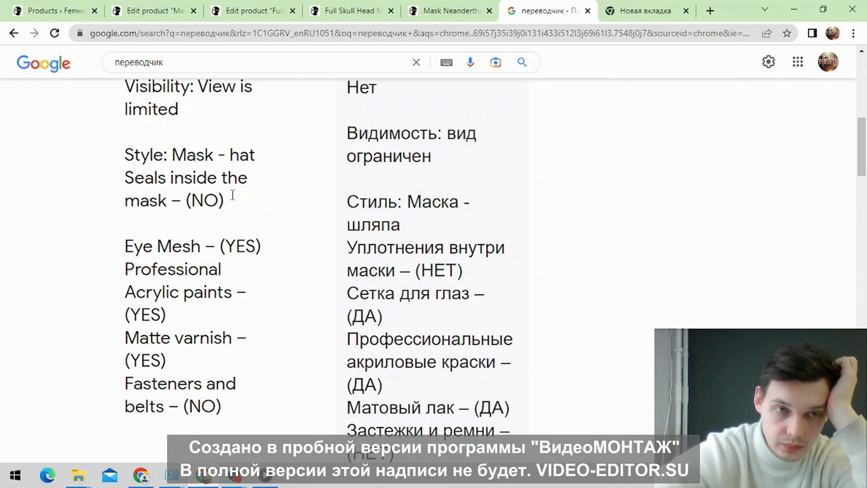
pyautogui.scroll(-2, 414, 283)
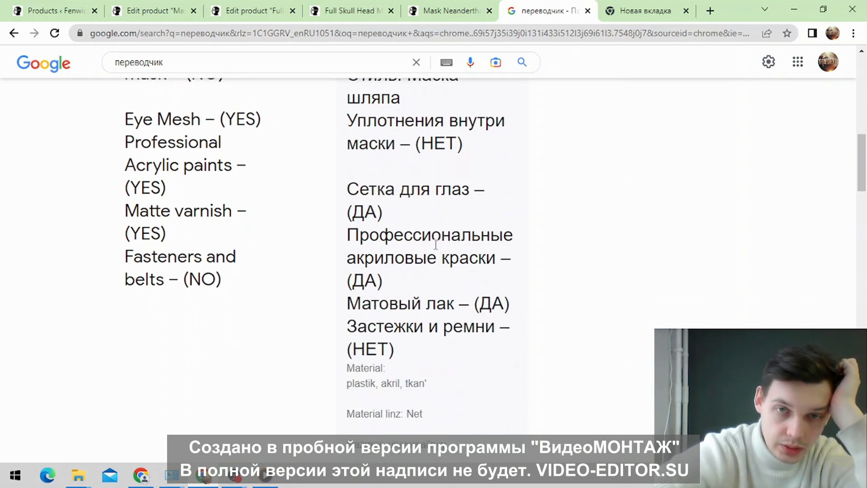
pyautogui.scroll(1, 436, 244)
pyautogui.scroll(1, 437, 245)
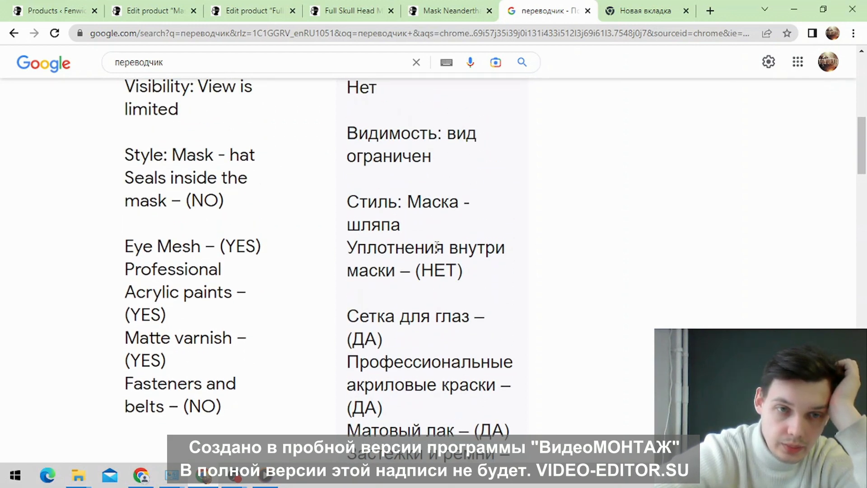
# Step: Remove the blank line before "Eye Mesh" in the translator's source text and insert one between "Style: Mask - hat" and "Seals inside the mask"
pyautogui.click(154, 10)
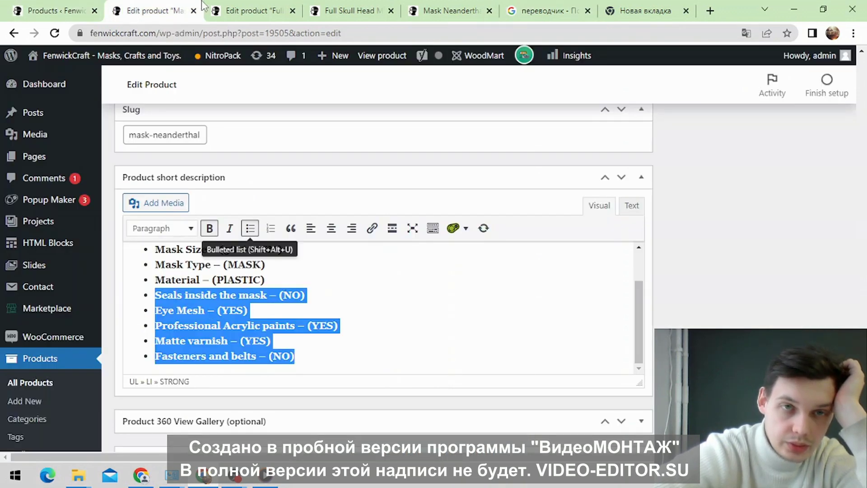
pyautogui.click(276, 5)
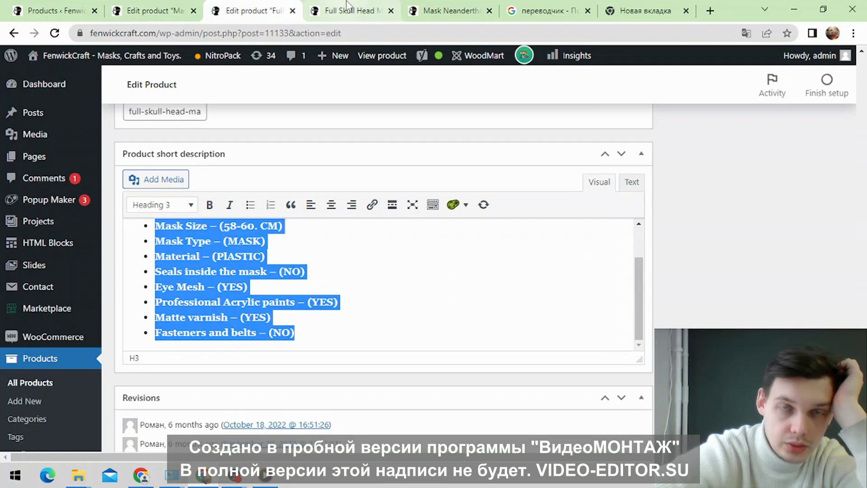
pyautogui.click(526, 7)
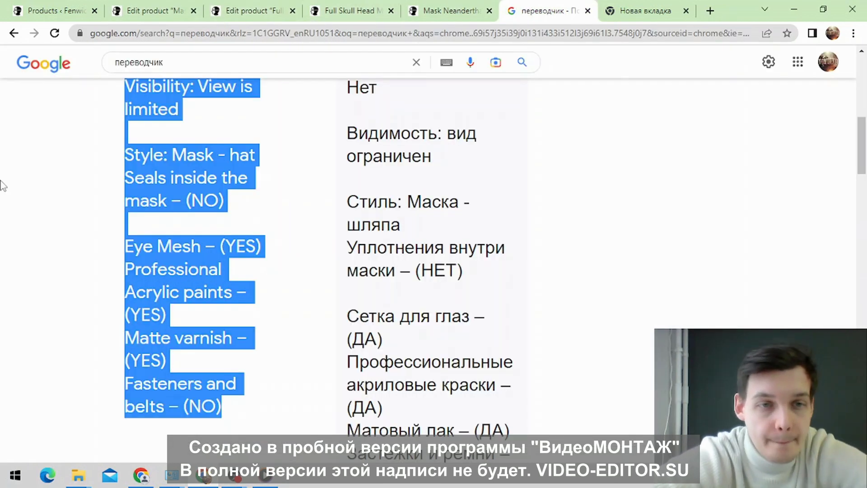
pyautogui.click(137, 227)
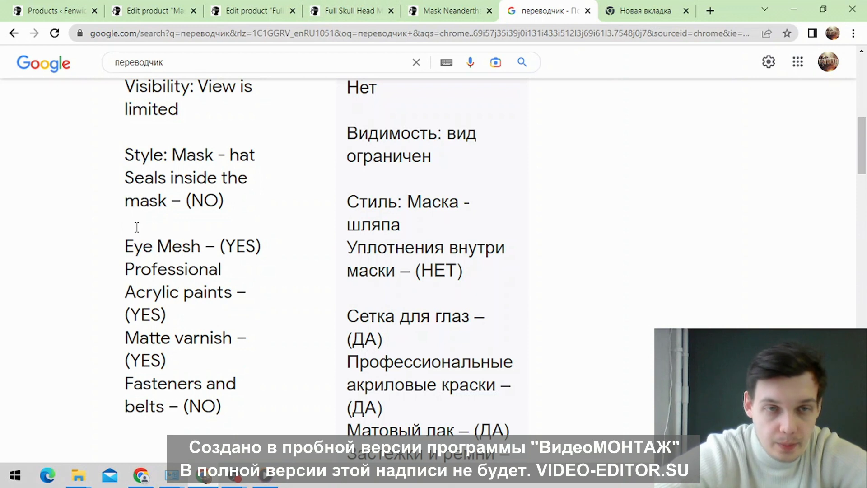
pyautogui.press('BackSpace')
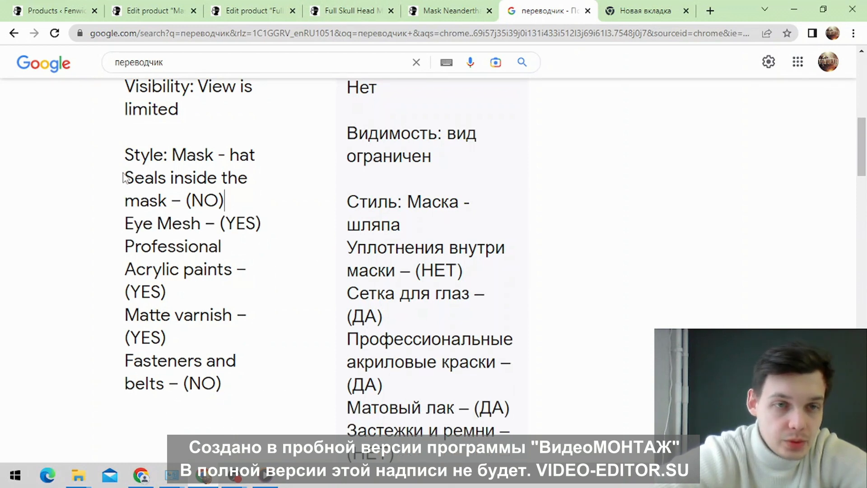
pyautogui.hotkey('ctrl', 'a')
pyautogui.click(128, 175)
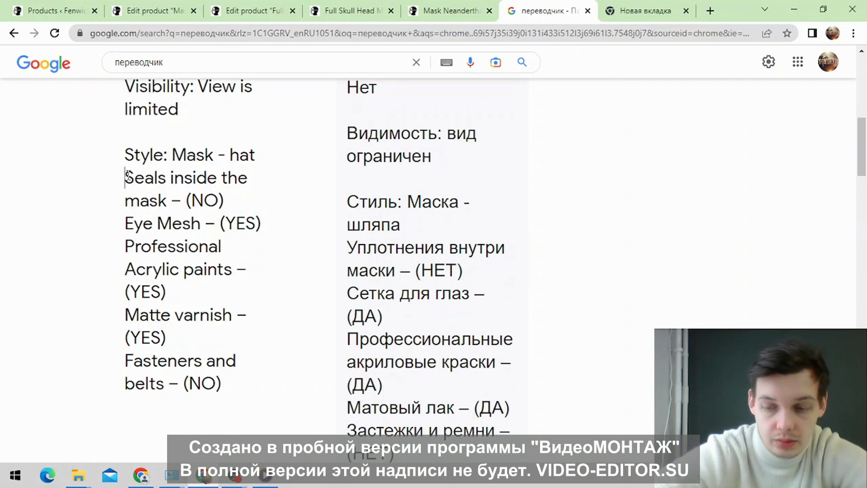
pyautogui.press('Return')
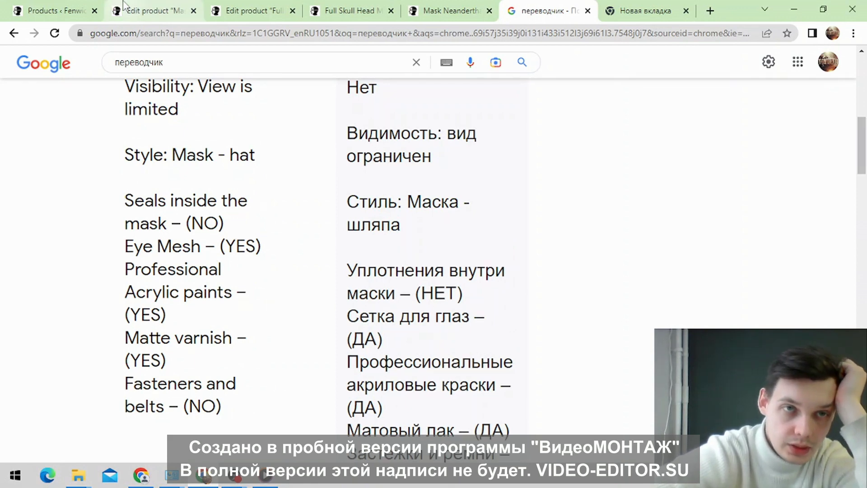
# Step: Set the Eye Mesh specification to (NO) in the Mask Neanderthal's Product short description
pyautogui.click(125, 14)
pyautogui.click(244, 310)
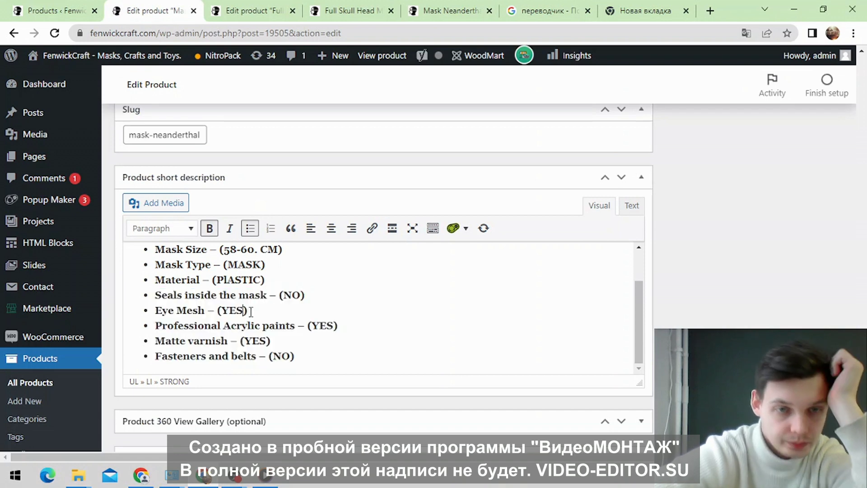
pyautogui.press('BackSpace')
pyautogui.press('BackSpace')
pyautogui.press('BackSpace')
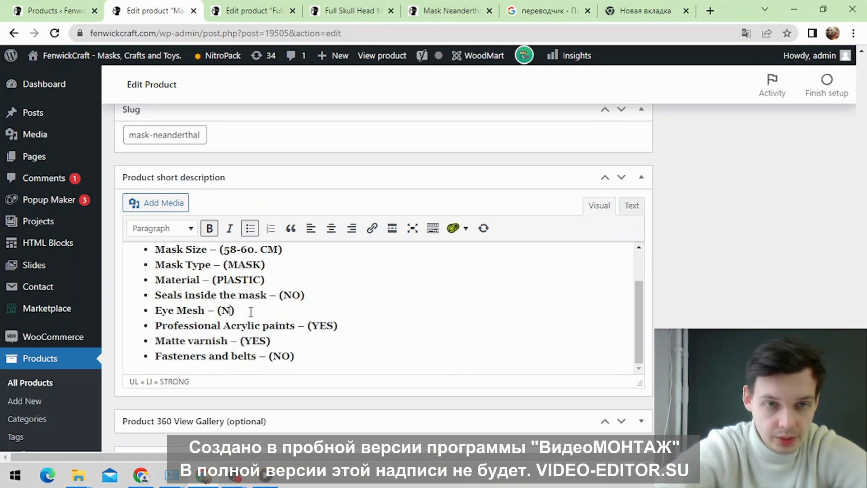
pyautogui.write('NO')
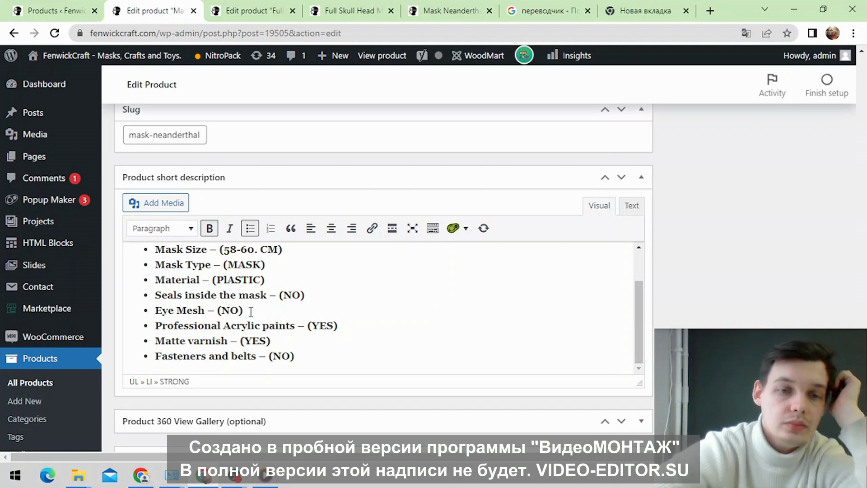
# Step: Read through the Russian translation of the mask's characteristics and the specification lines from the seals to the fasteners and belts
pyautogui.click(546, 5)
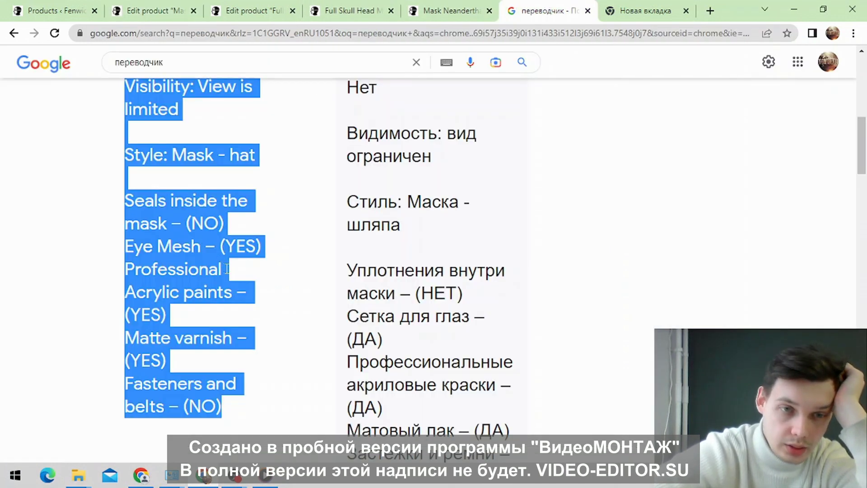
pyautogui.click(176, 228)
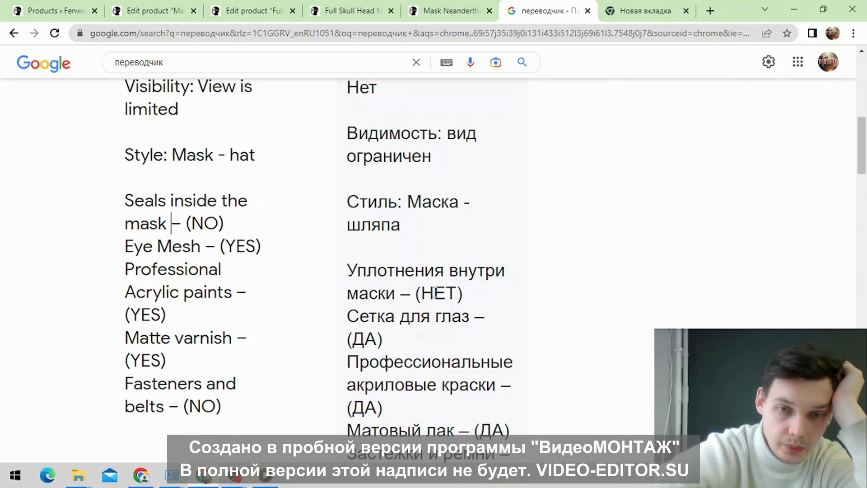
pyautogui.scroll(-1, 434, 293)
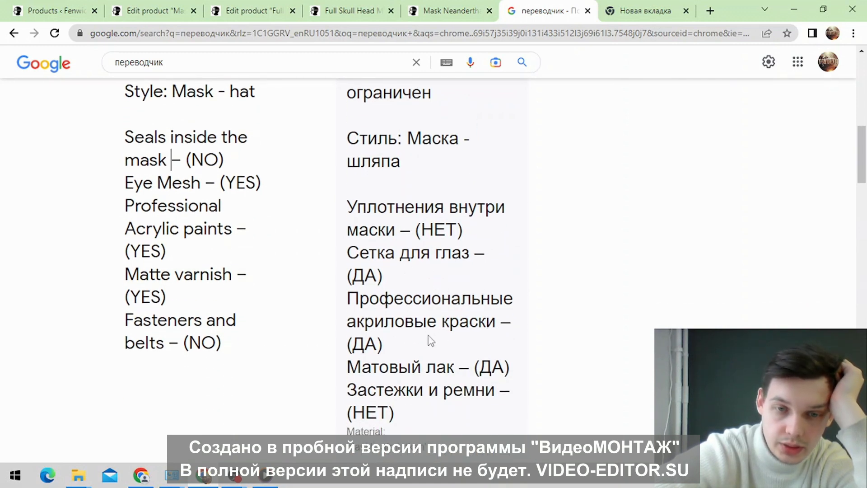
pyautogui.scroll(8, 451, 368)
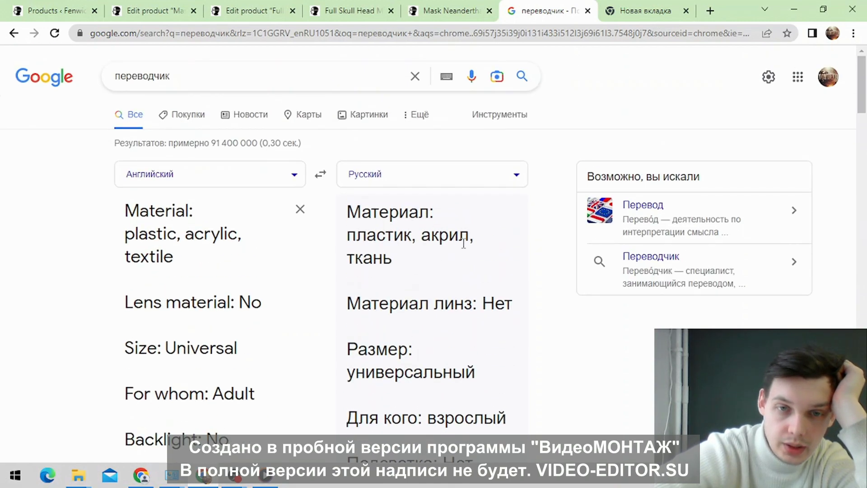
pyautogui.scroll(-12, 409, 219)
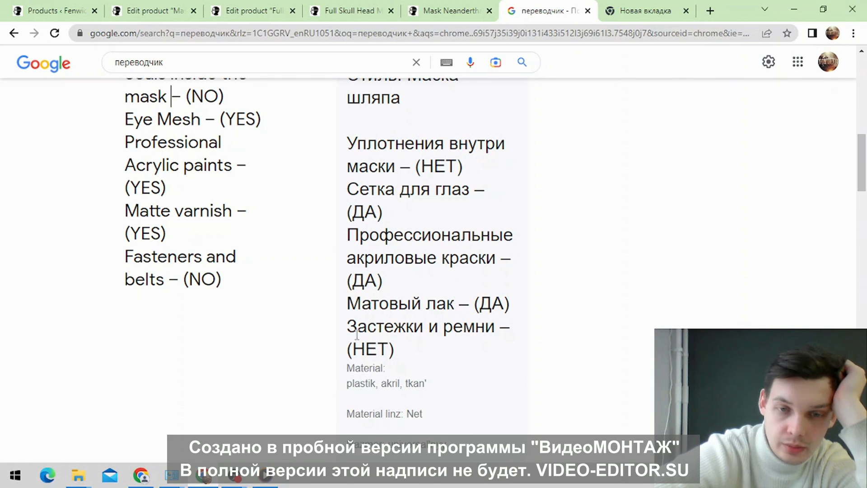
# Step: Check the Mask Neanderthal's product images against the specification list in its Product short description
pyautogui.click(153, 10)
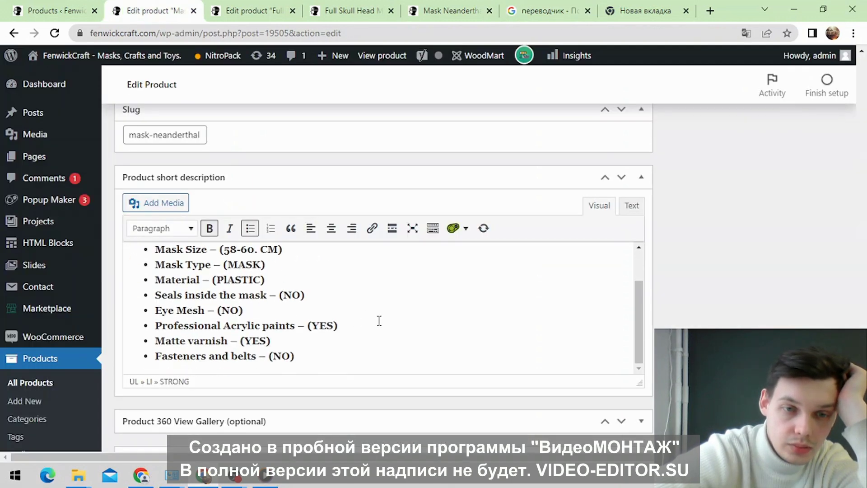
pyautogui.scroll(15, 369, 321)
pyautogui.scroll(-5, 358, 268)
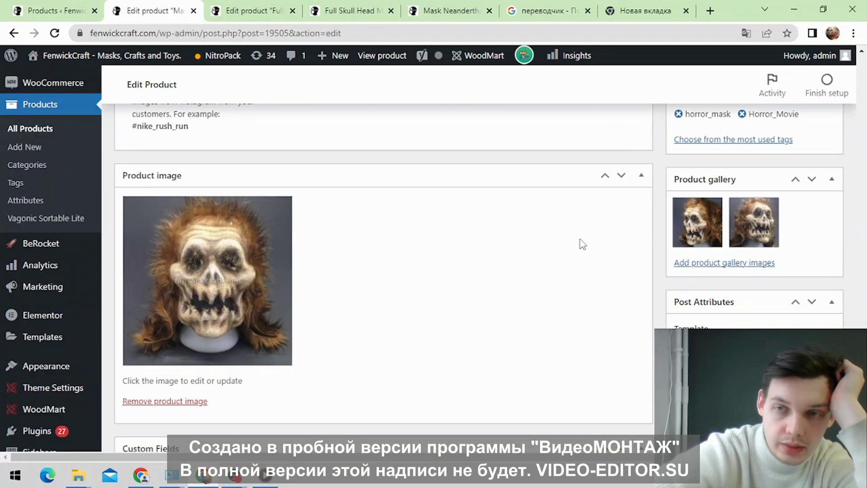
pyautogui.scroll(-4, 447, 244)
pyautogui.scroll(2, 470, 252)
pyautogui.scroll(-14, 470, 251)
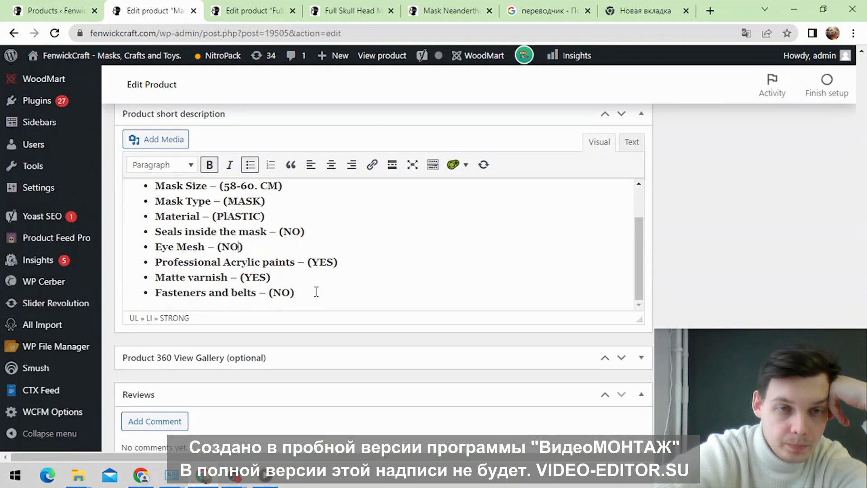
pyautogui.scroll(9, 317, 292)
pyautogui.scroll(-6, 392, 304)
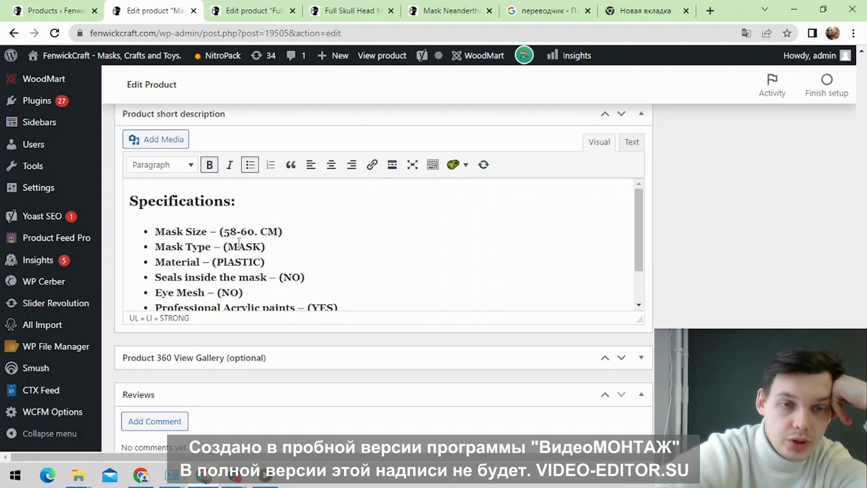
pyautogui.scroll(-2, 271, 253)
# Step: Review the Full Skull Head Mask's store page, examining its specifications and its order, special offer and delivery sections
pyautogui.click(273, 5)
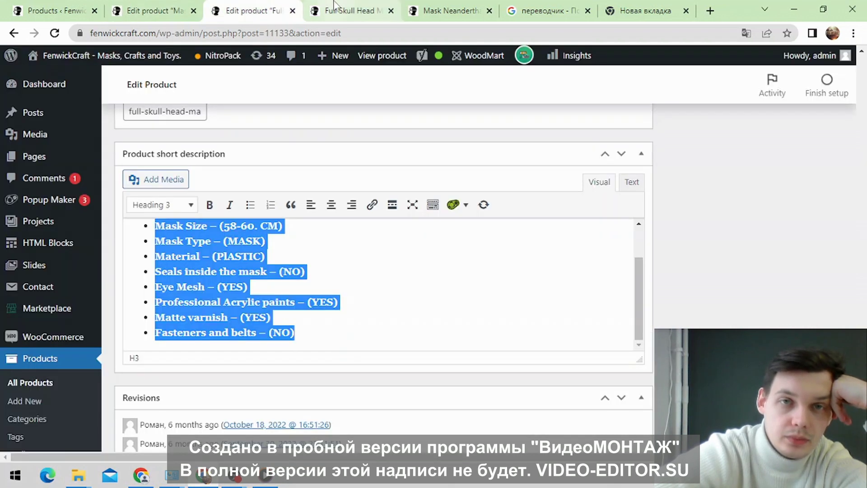
pyautogui.click(348, 9)
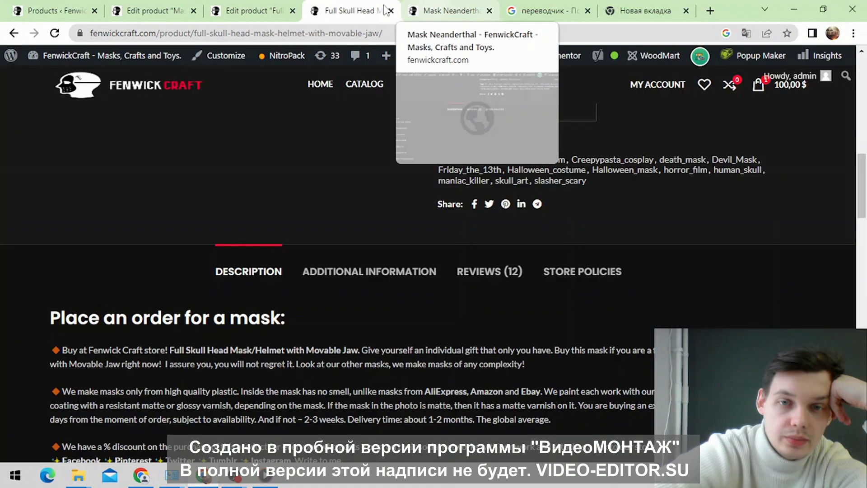
pyautogui.scroll(10, 549, 197)
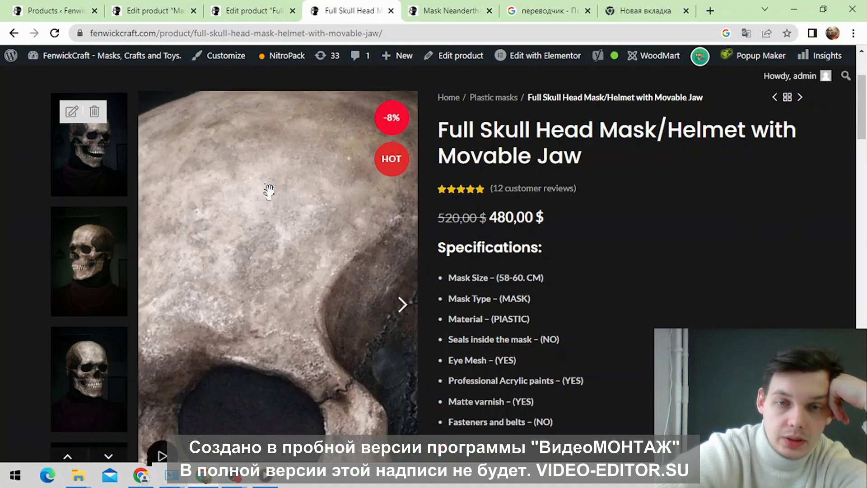
pyautogui.scroll(-3, 574, 253)
pyautogui.scroll(3, 581, 239)
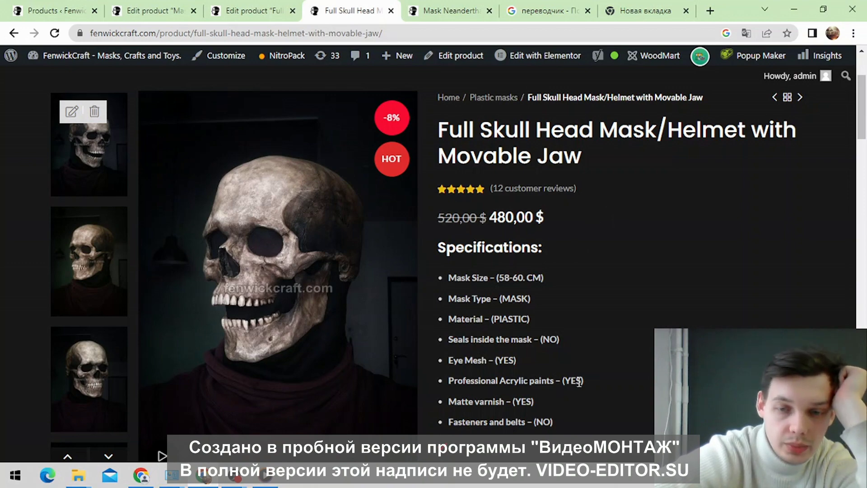
pyautogui.scroll(-10, 588, 228)
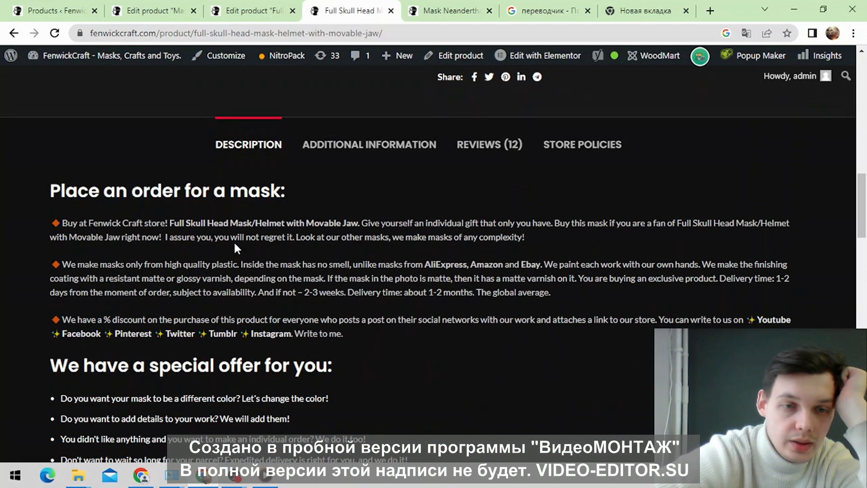
pyautogui.scroll(-3, 181, 190)
pyautogui.scroll(-3, 162, 169)
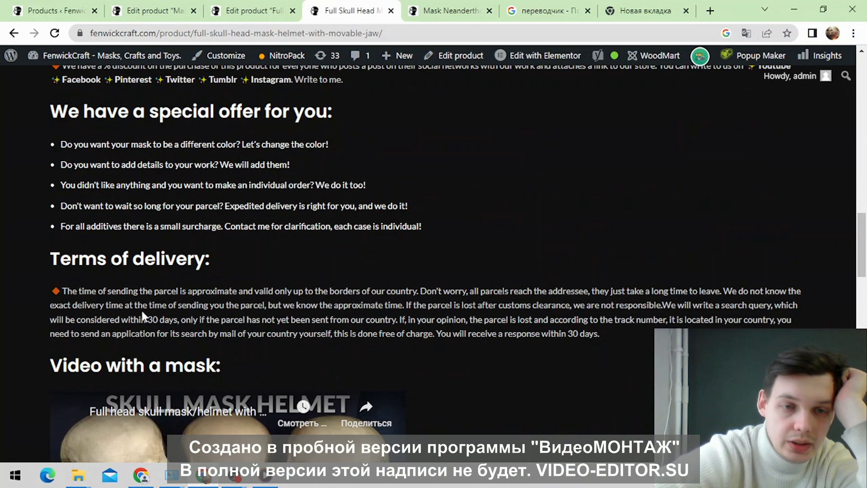
pyautogui.scroll(4, 502, 264)
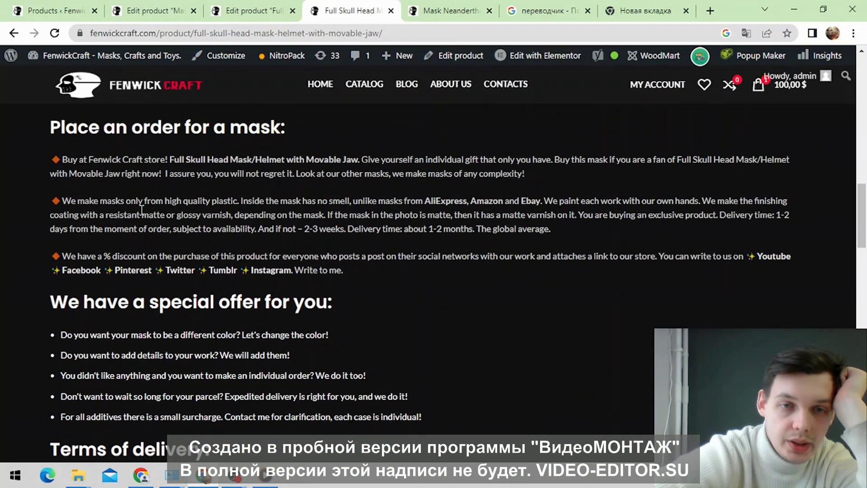
pyautogui.scroll(-4, 104, 246)
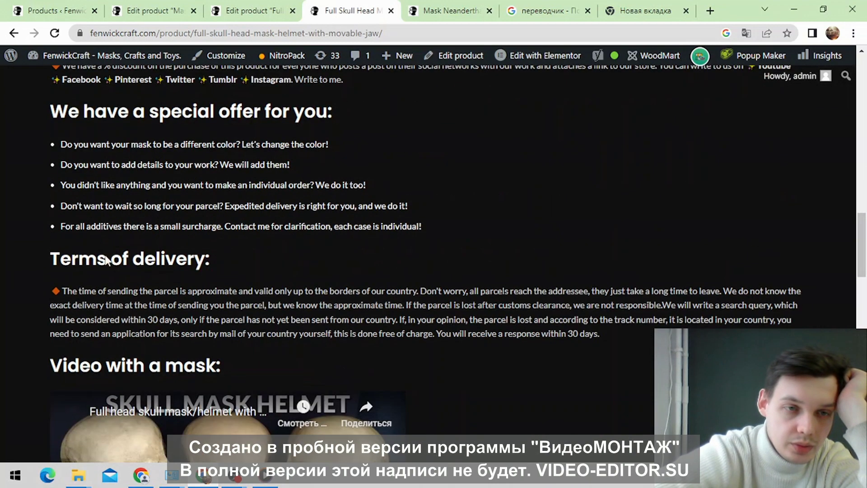
pyautogui.scroll(5, 375, 266)
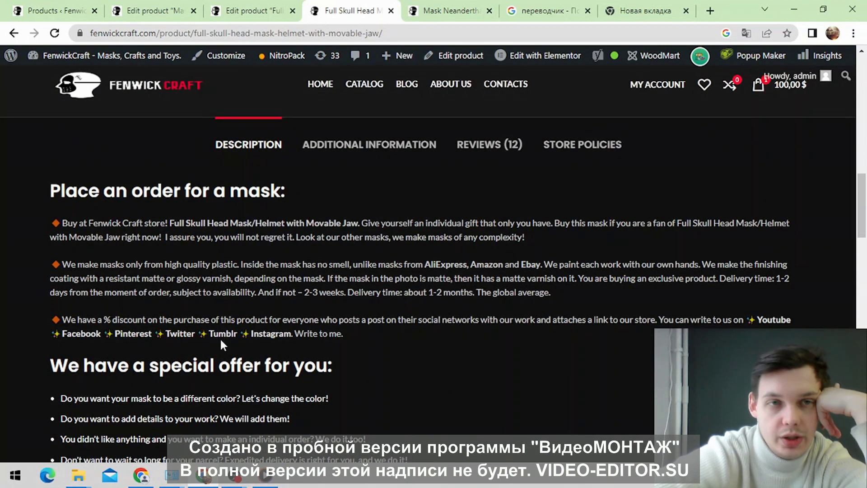
# Step: Go back to the Mask Neanderthal's edit page and examine its sections up to the main description
pyautogui.click(244, 9)
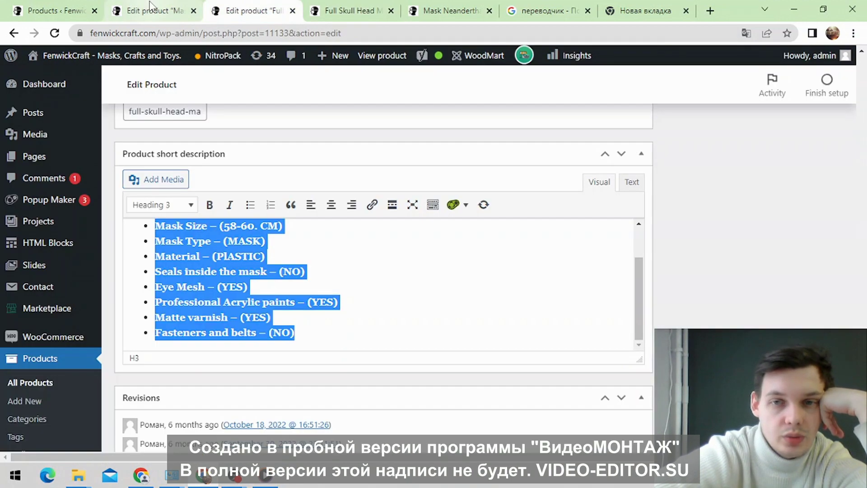
pyautogui.click(153, 10)
pyautogui.scroll(20, 450, 196)
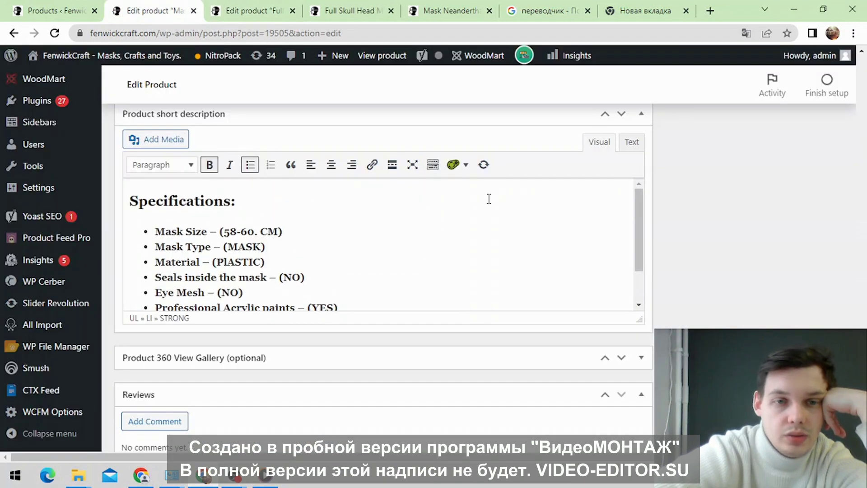
pyautogui.scroll(20, 325, 262)
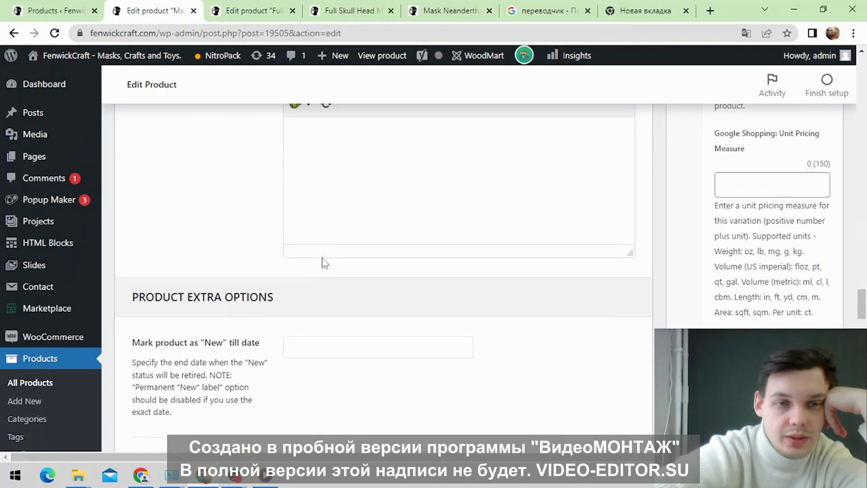
pyautogui.scroll(10, 324, 262)
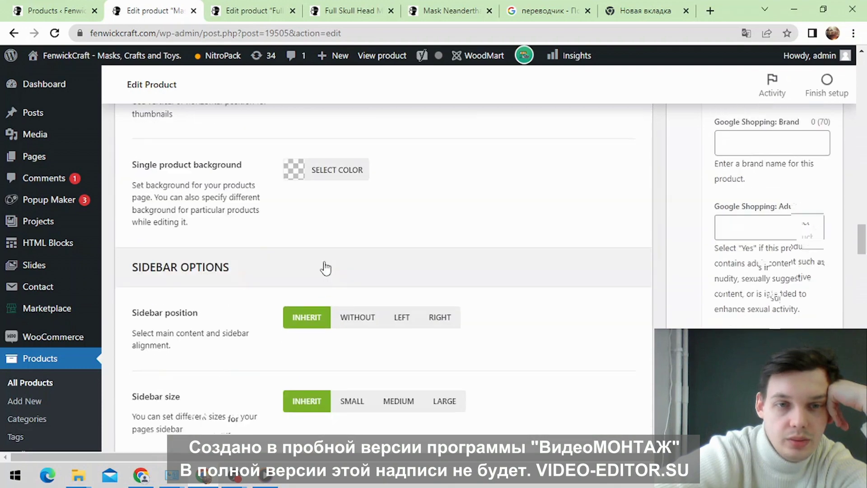
pyautogui.scroll(15, 239, 274)
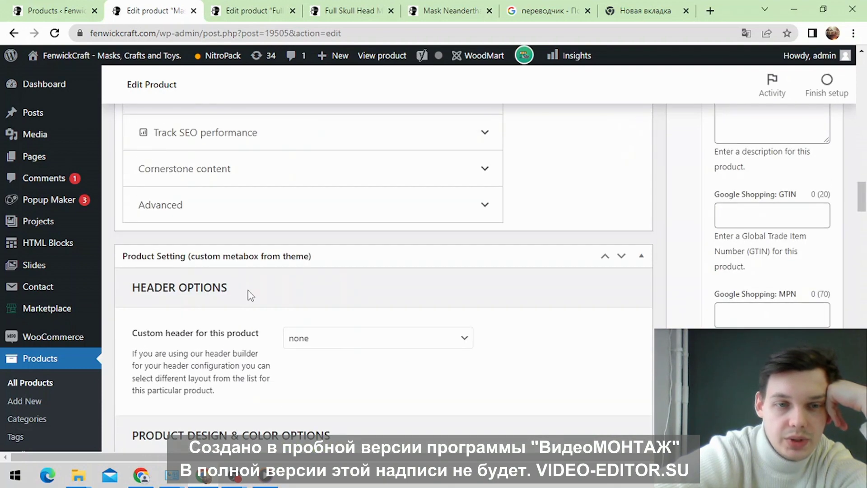
pyautogui.scroll(15, 282, 288)
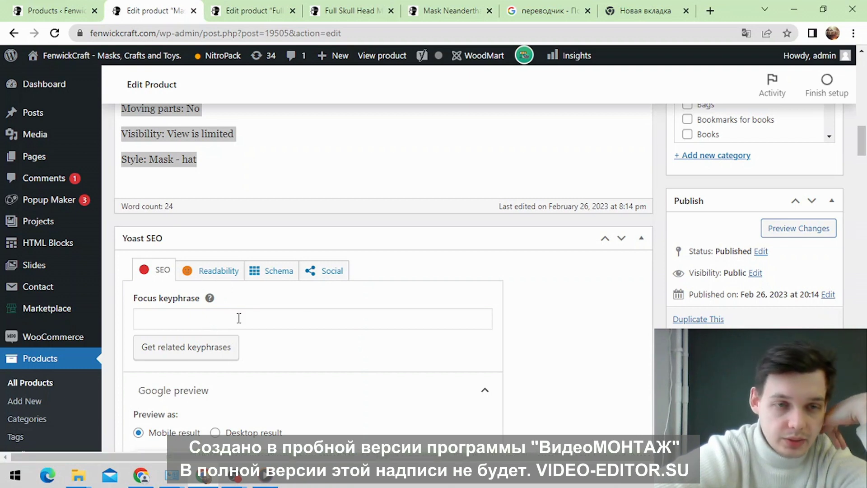
pyautogui.scroll(4, 384, 283)
pyautogui.scroll(3, 259, 252)
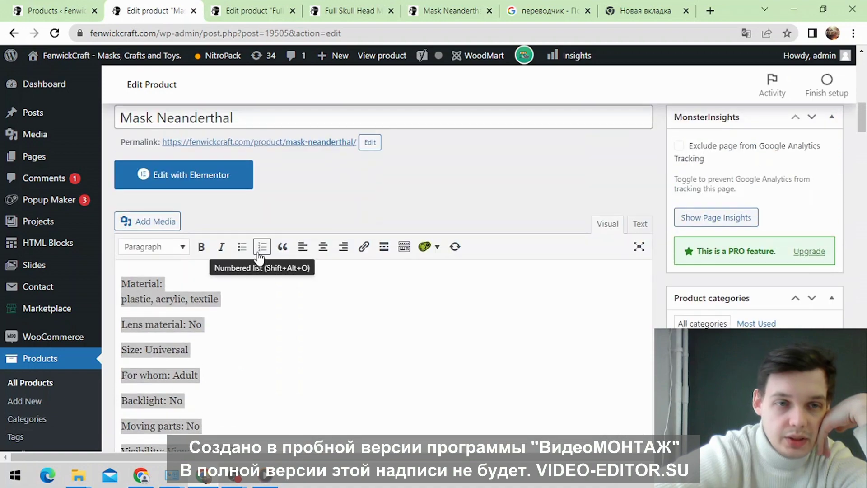
# Step: Copy the Full Skull Head Mask's main description from "Place an order for a mask:" through the end of the "Terms of delivery:" text
pyautogui.click(244, 6)
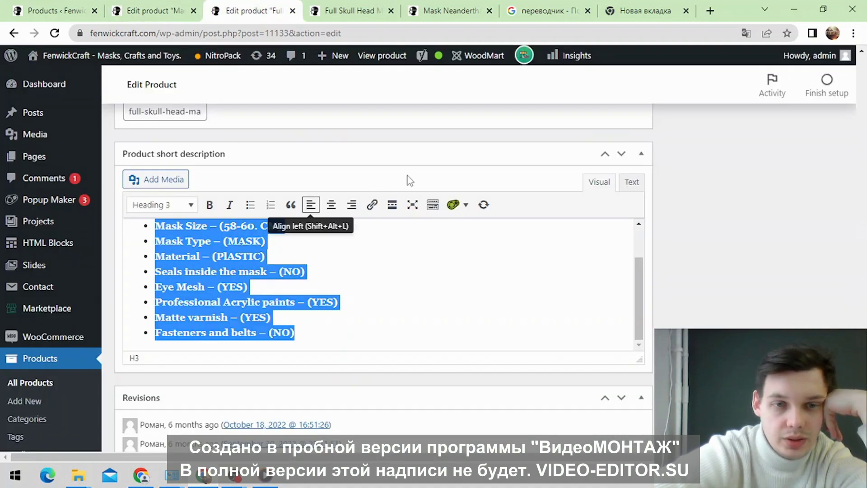
pyautogui.scroll(-10, 371, 217)
pyautogui.scroll(15, 430, 220)
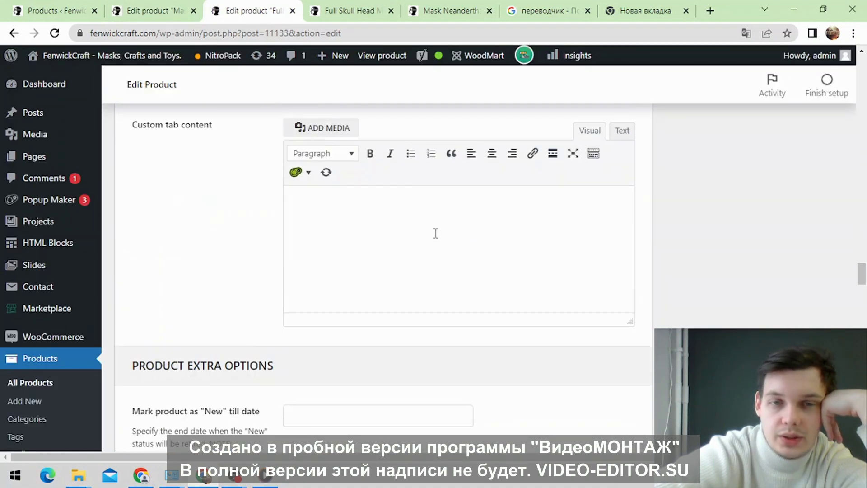
pyautogui.scroll(15, 437, 240)
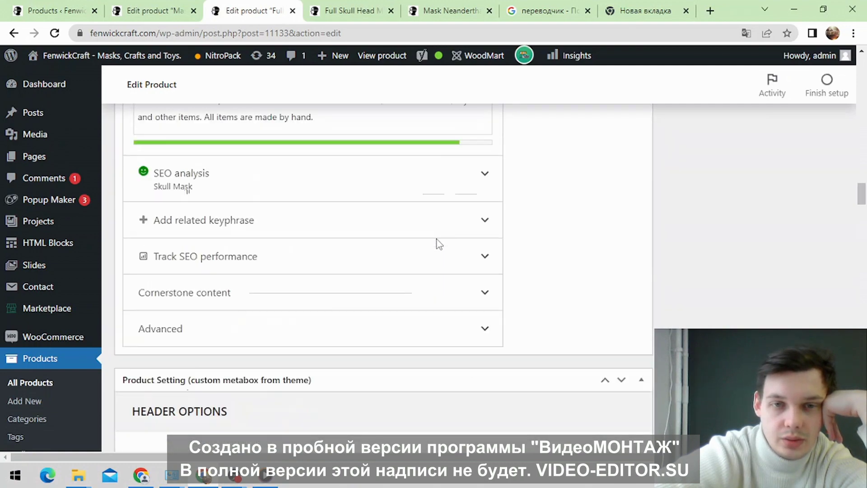
pyautogui.scroll(15, 437, 244)
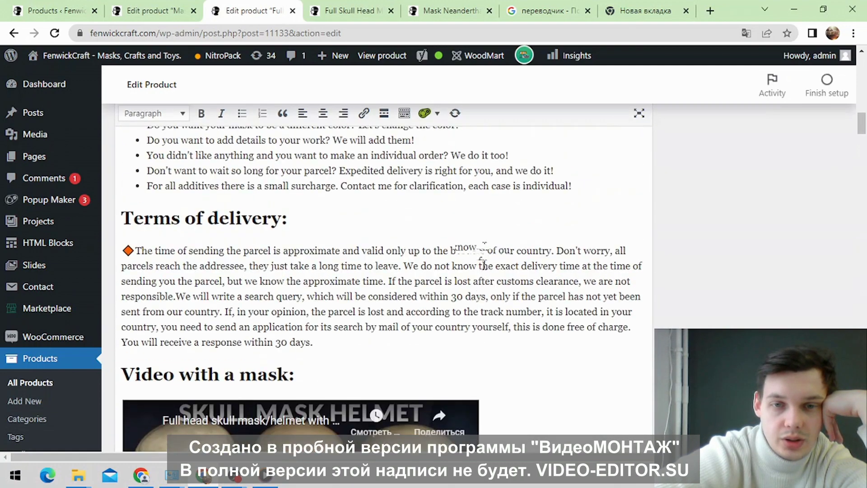
pyautogui.moveTo(322, 402); pyautogui.dragTo(115, 289)
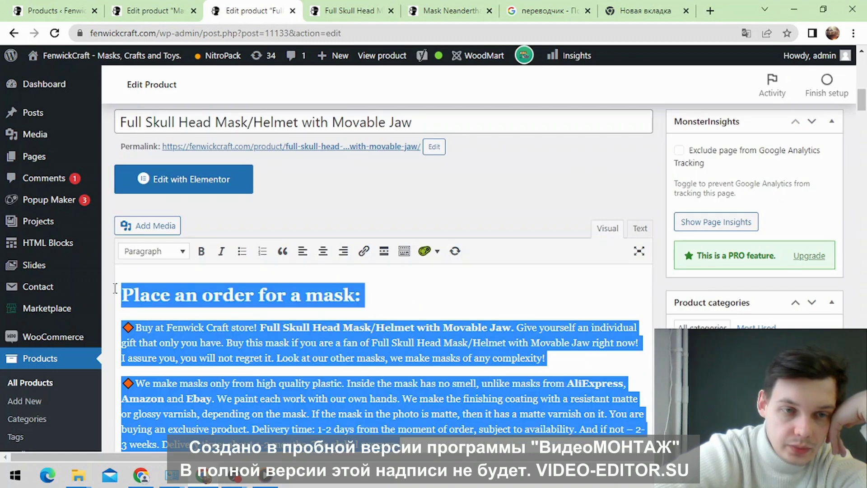
pyautogui.rightClick(169, 299)
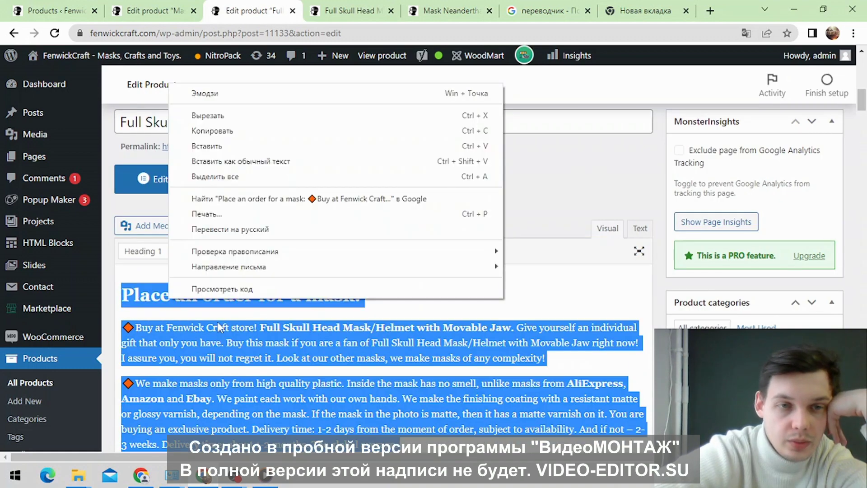
pyautogui.click(234, 130)
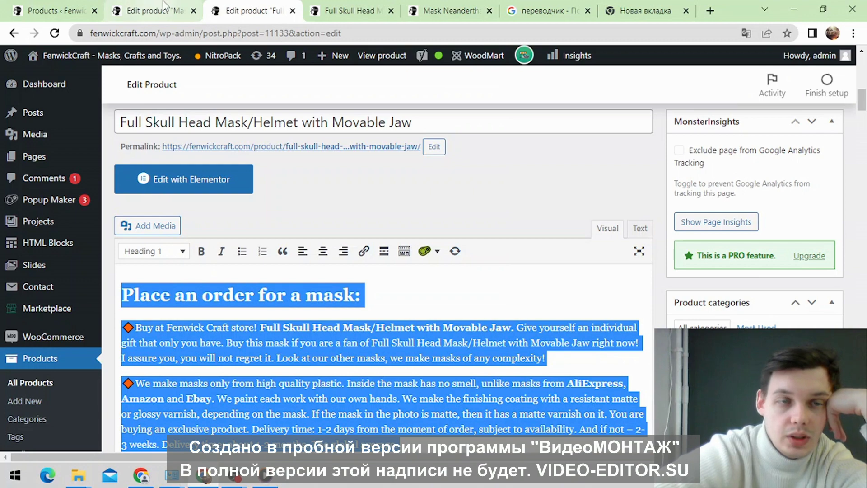
# Step: Replace the Mask Neanderthal's specification list in the main description with the copied Full Skull Head Mask text and add a blank line at its end
pyautogui.click(163, 5)
pyautogui.scroll(-3, 250, 290)
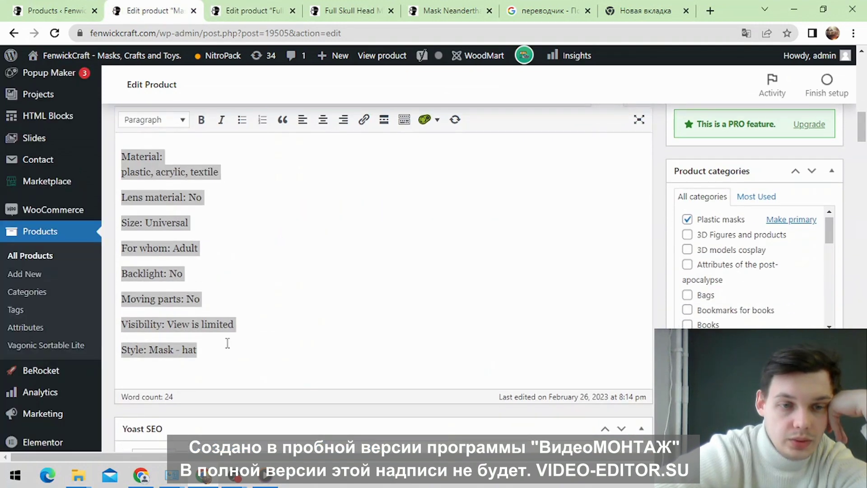
pyautogui.click(216, 349)
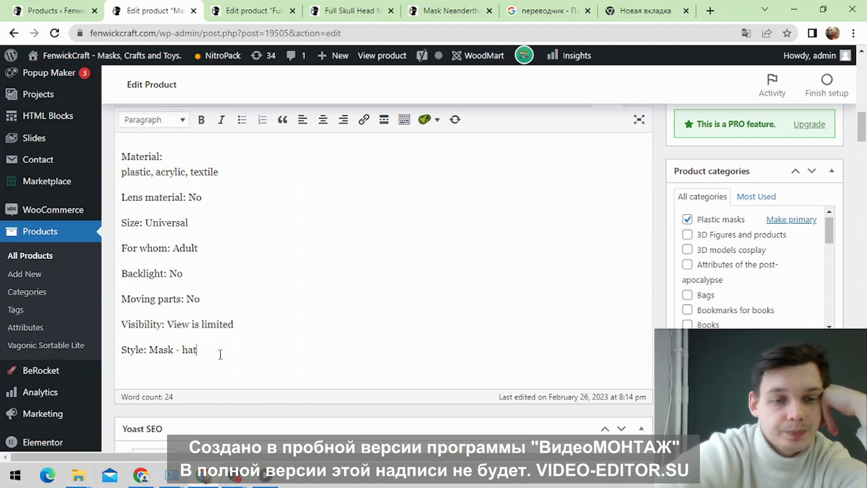
pyautogui.moveTo(226, 344); pyautogui.dragTo(124, 141)
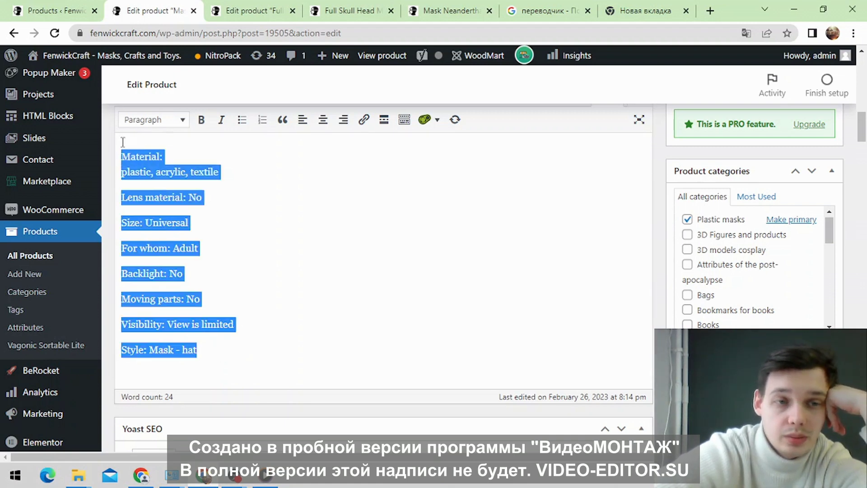
pyautogui.rightClick(149, 156)
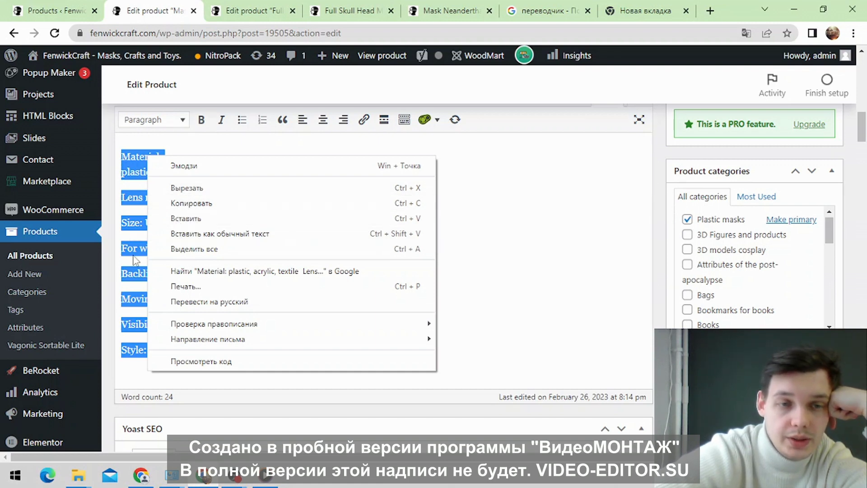
pyautogui.click(187, 219)
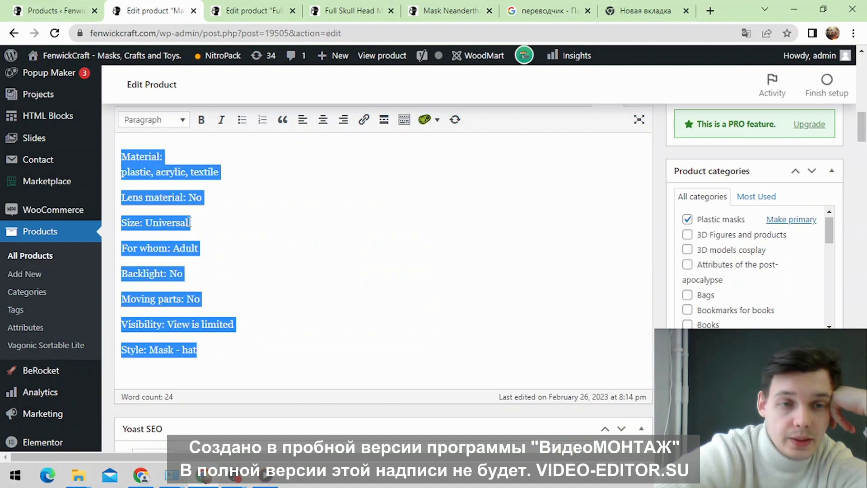
pyautogui.scroll(-10, 269, 209)
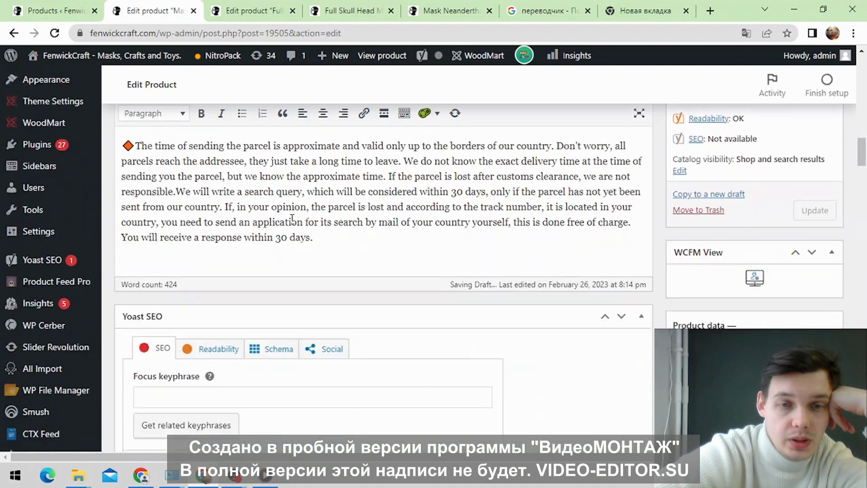
pyautogui.press('Return')
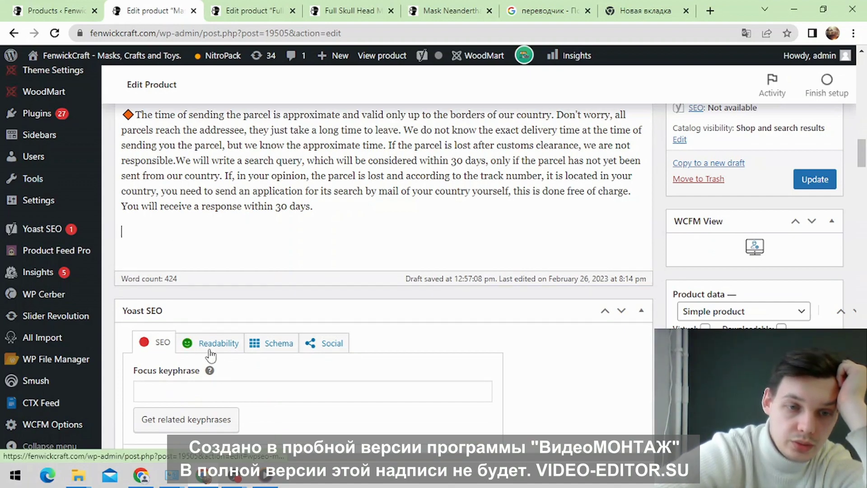
# Step: Review the Mask Neanderthal's pasted description, examining the order, special offer and delivery sections along with the product title
pyautogui.scroll(8, 213, 347)
pyautogui.scroll(-8, 235, 311)
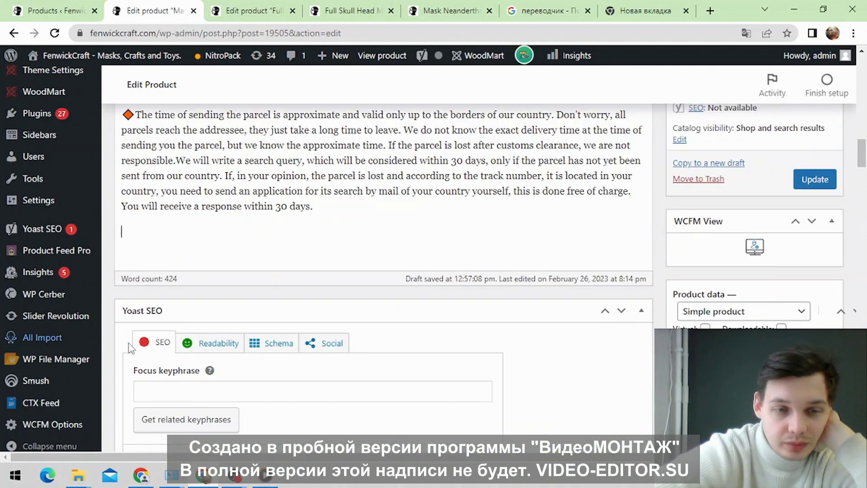
pyautogui.scroll(-3, 323, 348)
pyautogui.scroll(15, 323, 348)
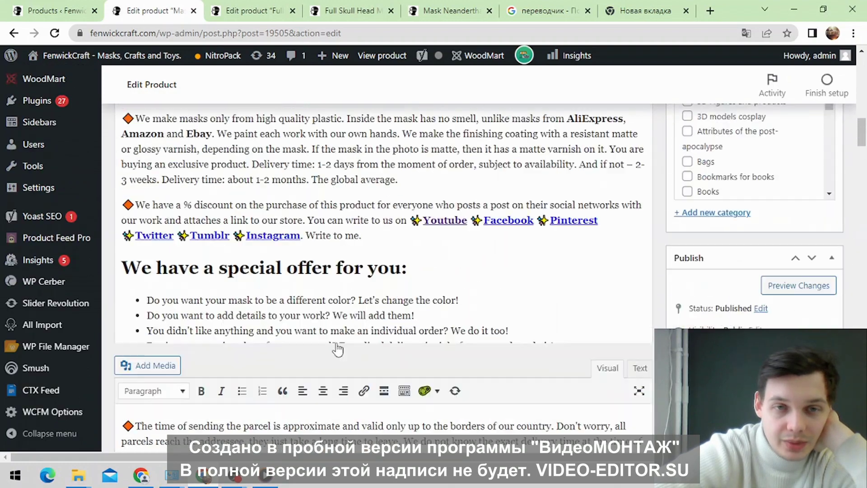
pyautogui.scroll(-4, 296, 291)
pyautogui.scroll(-10, 296, 291)
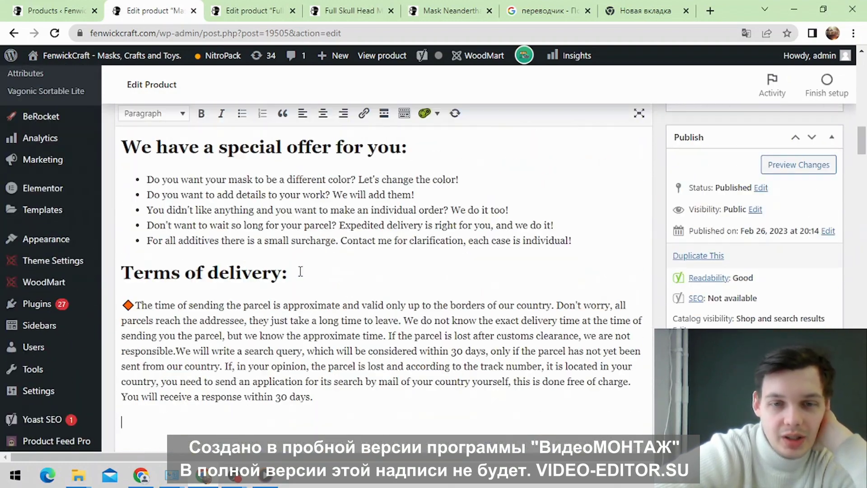
pyautogui.scroll(12, 256, 289)
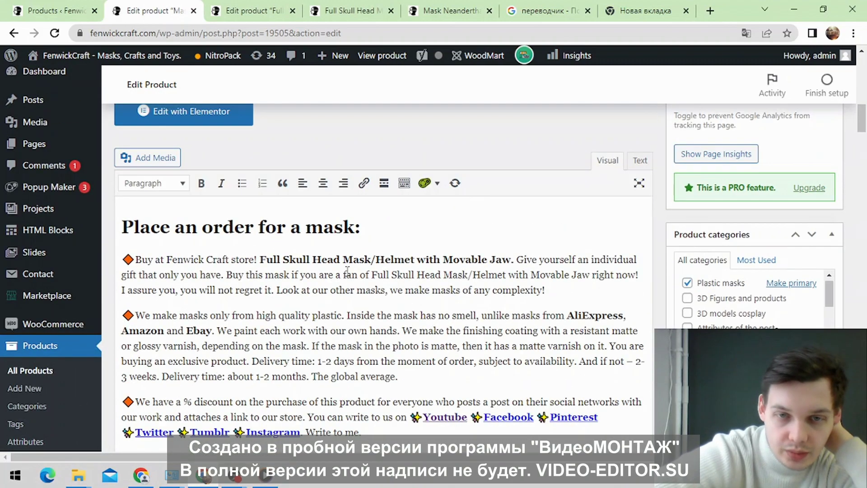
pyautogui.scroll(4, 438, 223)
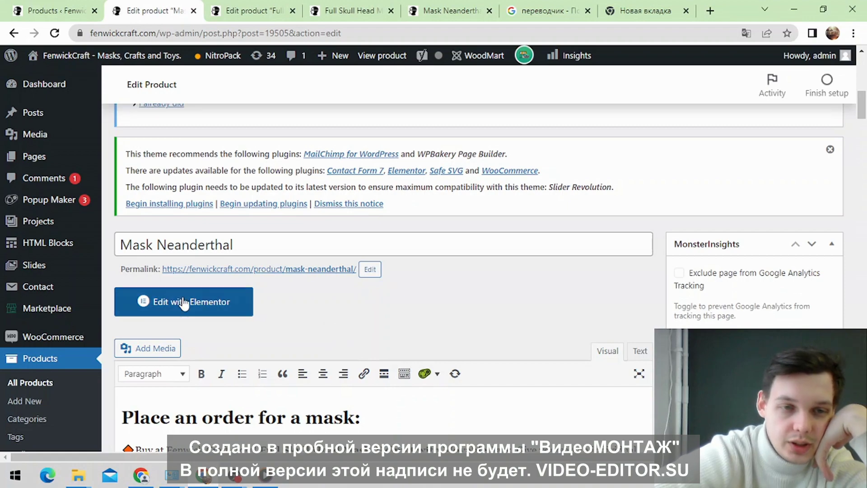
pyautogui.scroll(-15, 304, 283)
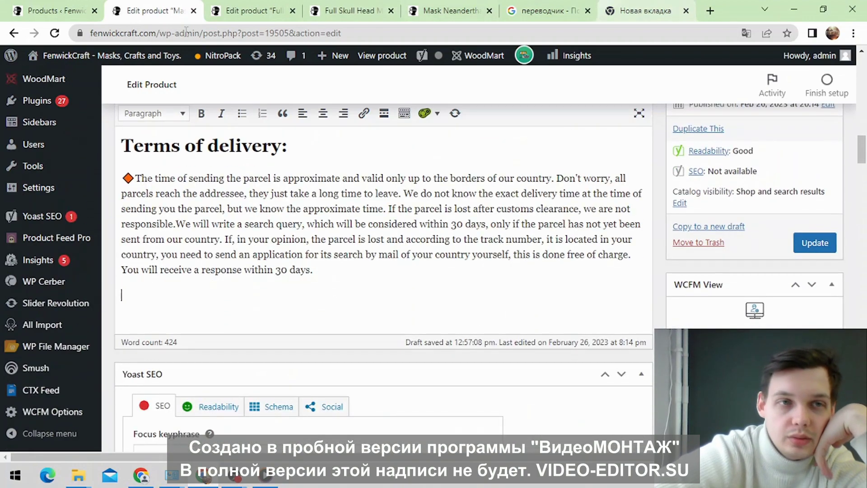
# Step: Search Google for "ютуб" in the empty browser tab and open the YouTube site
pyautogui.click(643, 12)
pyautogui.click(512, 37)
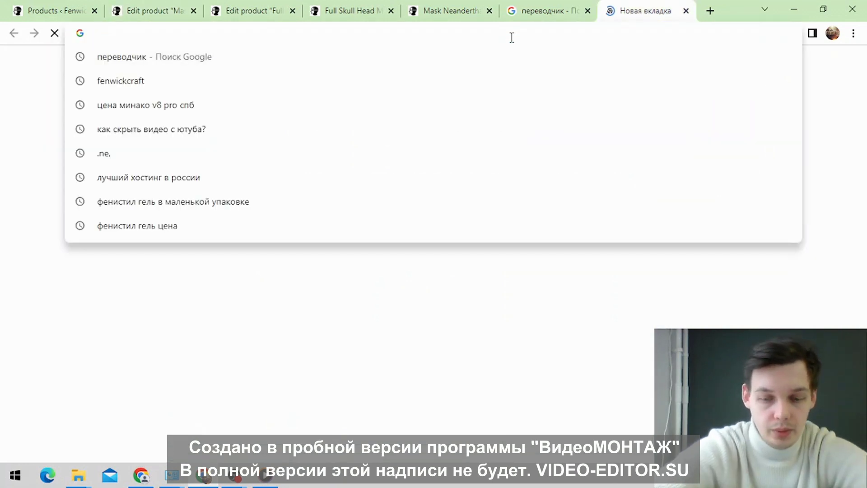
pyautogui.write('.ne')
pyautogui.press('BackSpace')
pyautogui.press('BackSpace')
pyautogui.press('BackSpace')
pyautogui.press('BackSpace')
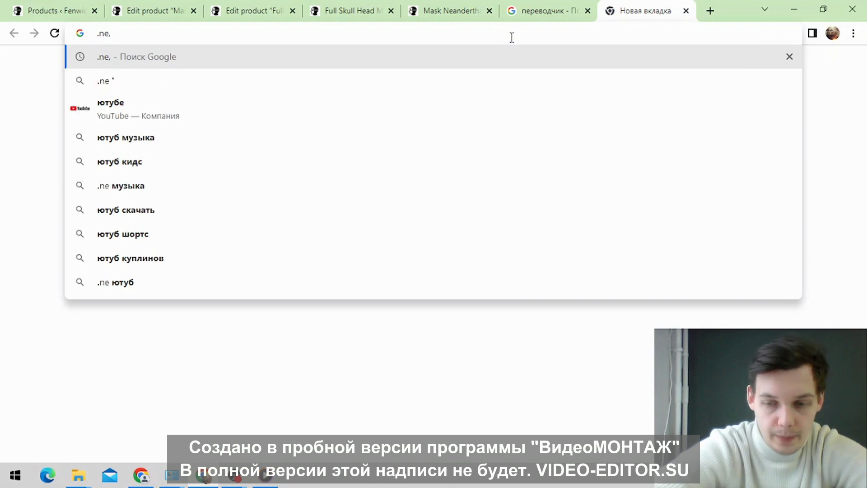
pyautogui.write('ю')
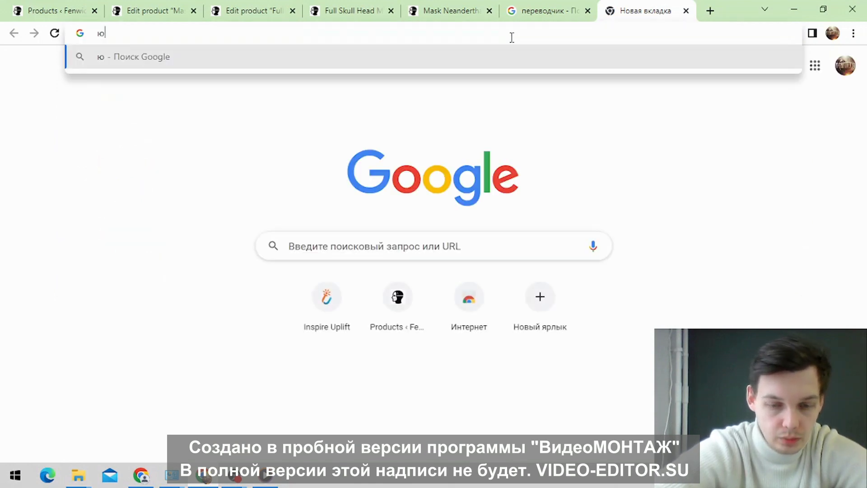
pyautogui.write('туб')
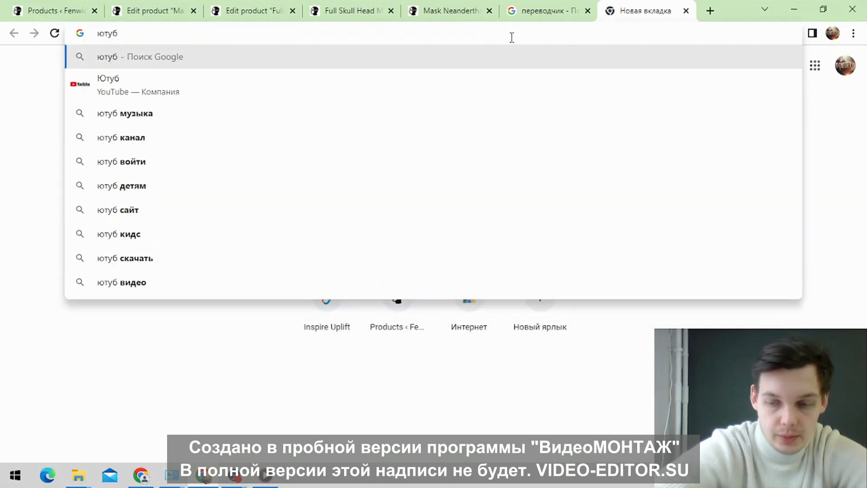
pyautogui.press('Return')
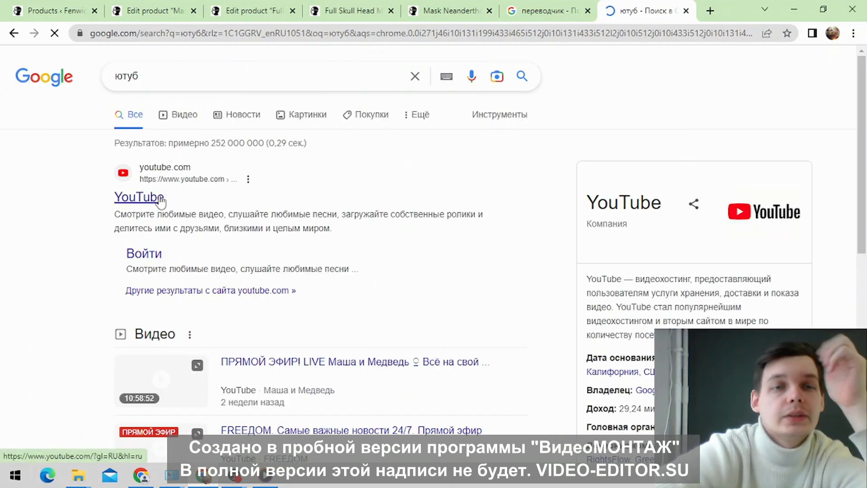
pyautogui.click(161, 198)
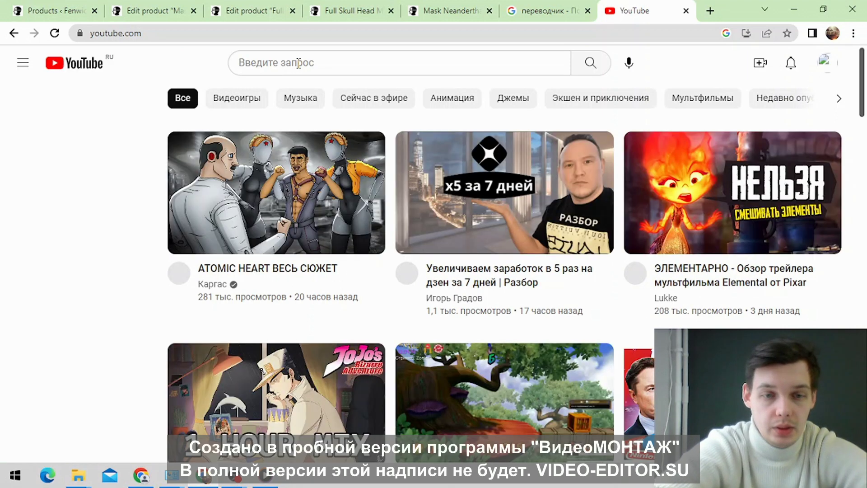
# Step: Search YouTube for "fenwickcraft" and look over the first results
pyautogui.click(299, 63)
pyautogui.write('a')
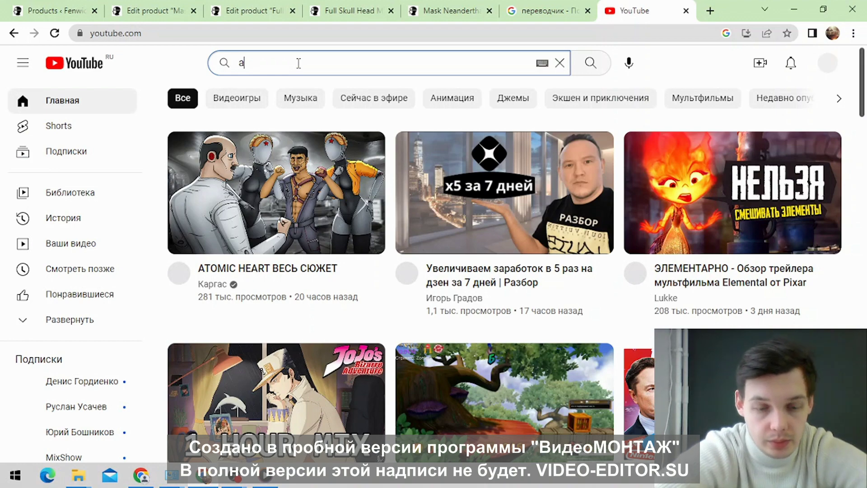
pyautogui.write('у')
pyautogui.press('BackSpace')
pyautogui.press('BackSpace')
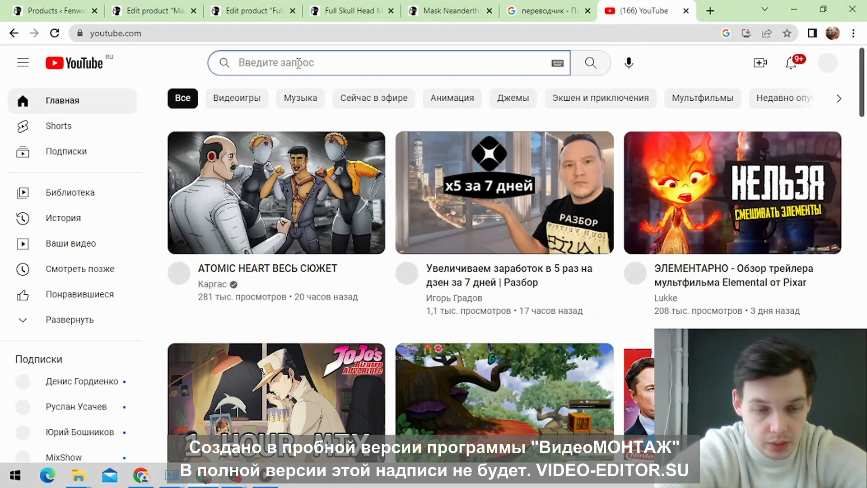
pyautogui.write('fenwic')
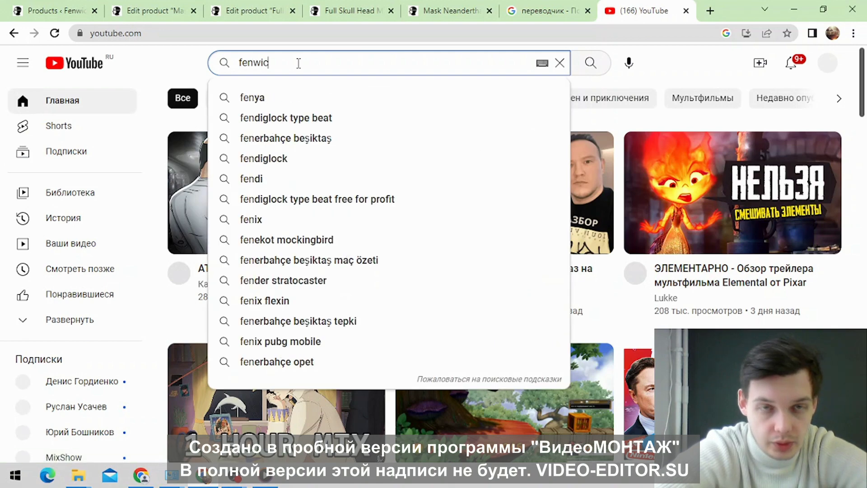
pyautogui.write('kcraft')
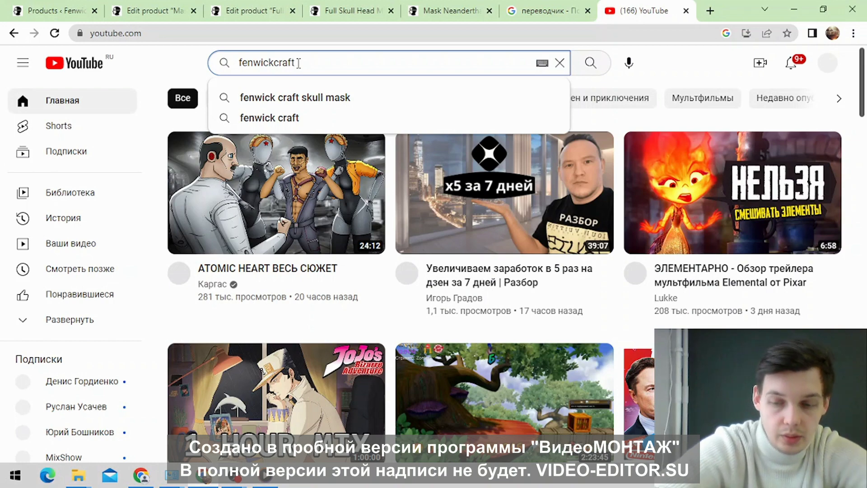
pyautogui.press('Return')
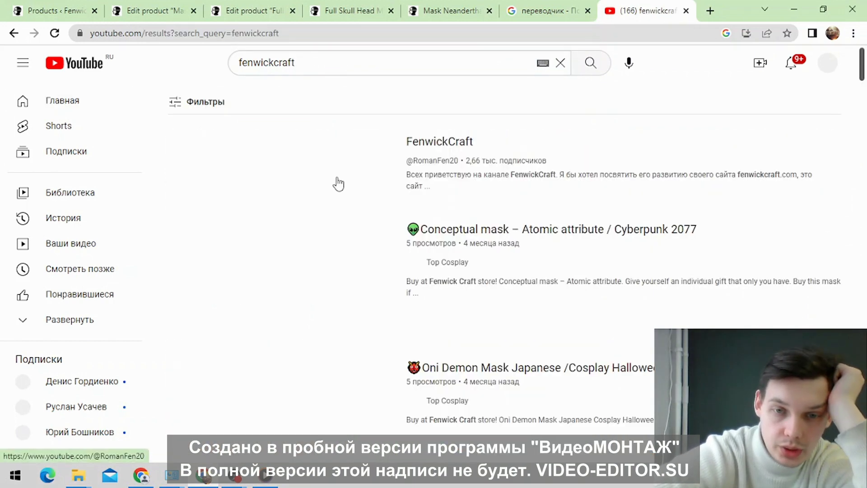
pyautogui.scroll(-1, 319, 197)
pyautogui.scroll(1, 321, 197)
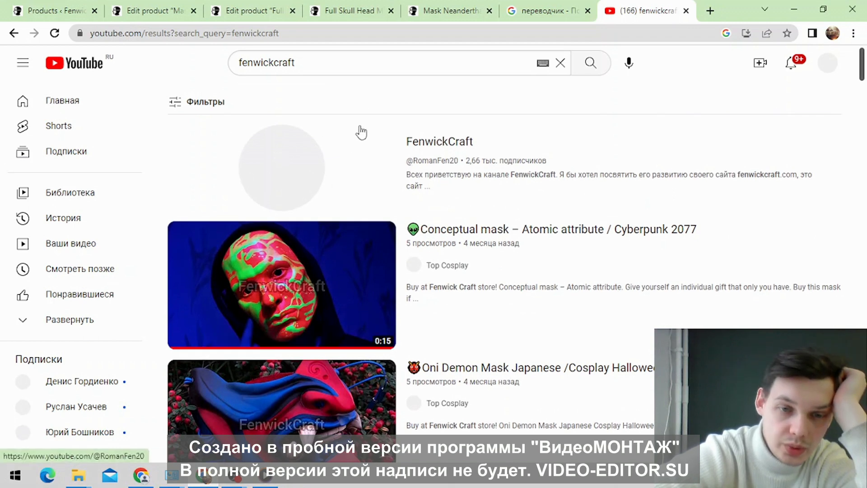
# Step: Open the Top Cosplay channel's list of videos and browse through its mask videos
pyautogui.scroll(-1, 395, 212)
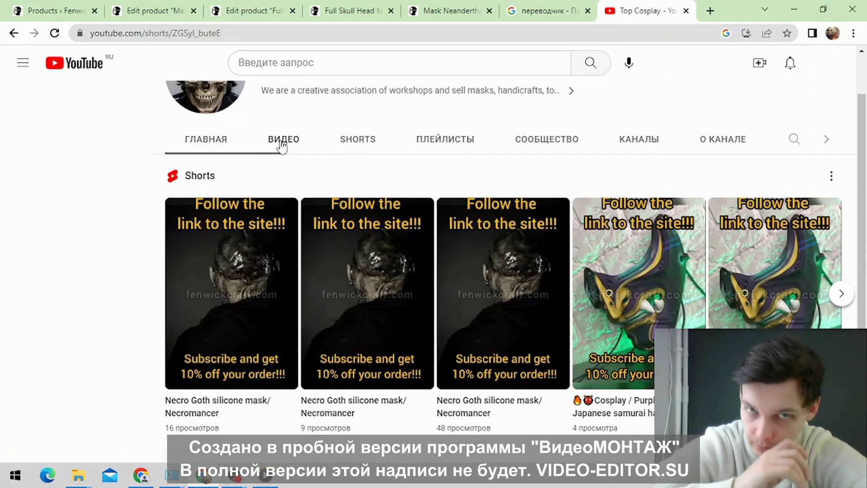
pyautogui.click(281, 144)
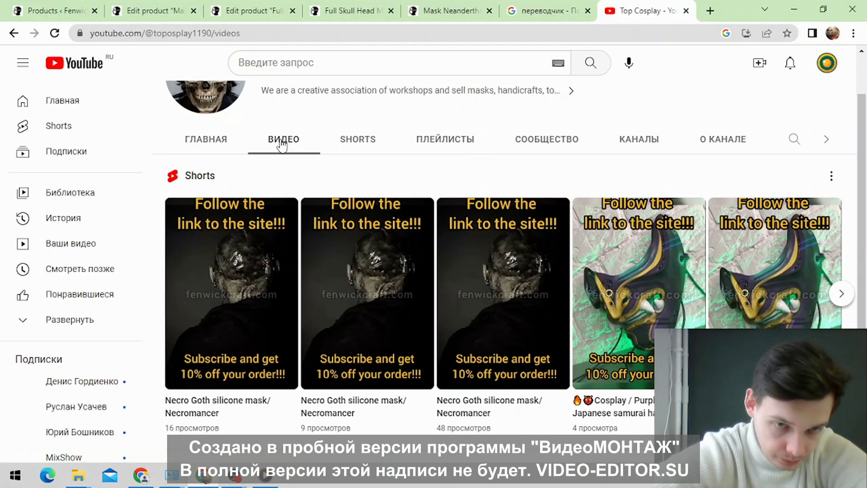
pyautogui.scroll(-3, 350, 280)
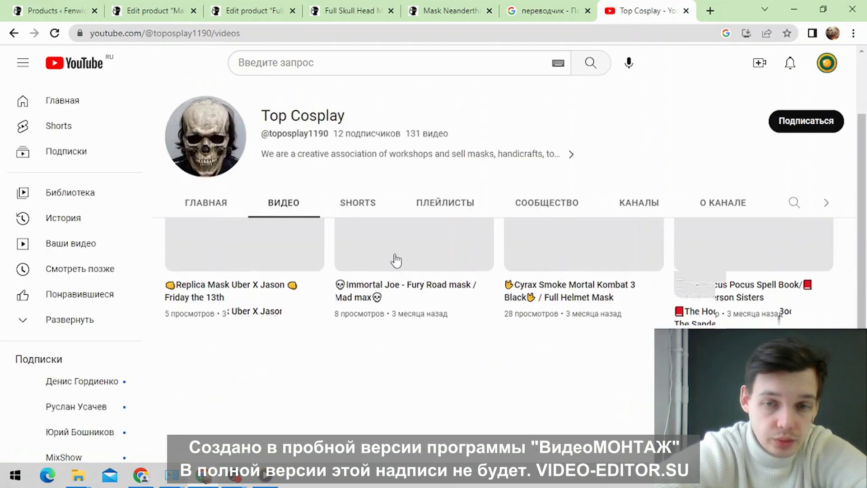
pyautogui.scroll(1, 654, 276)
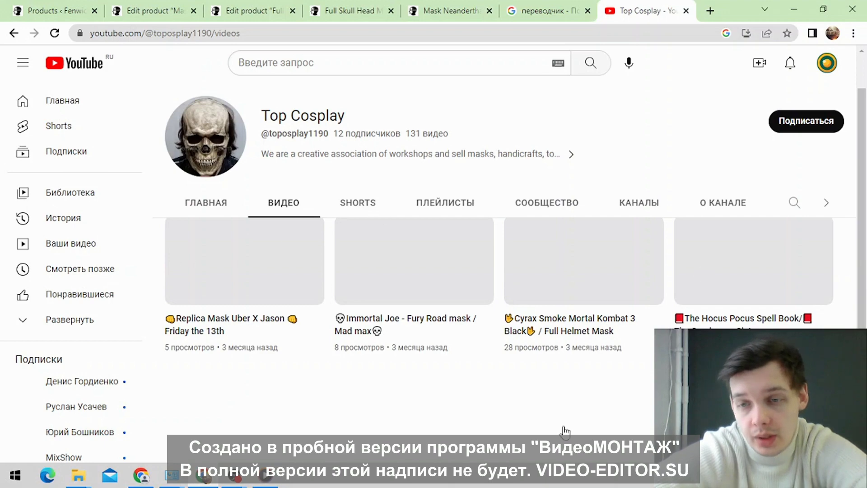
pyautogui.scroll(-1, 668, 282)
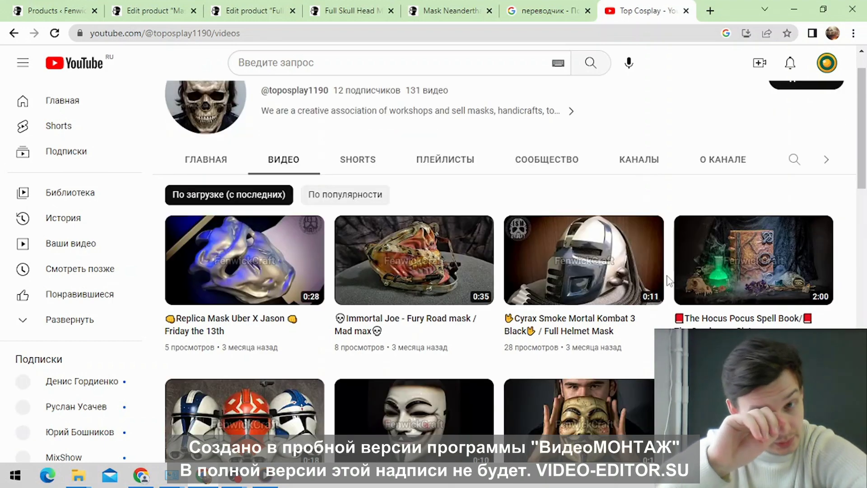
pyautogui.scroll(-5, 409, 285)
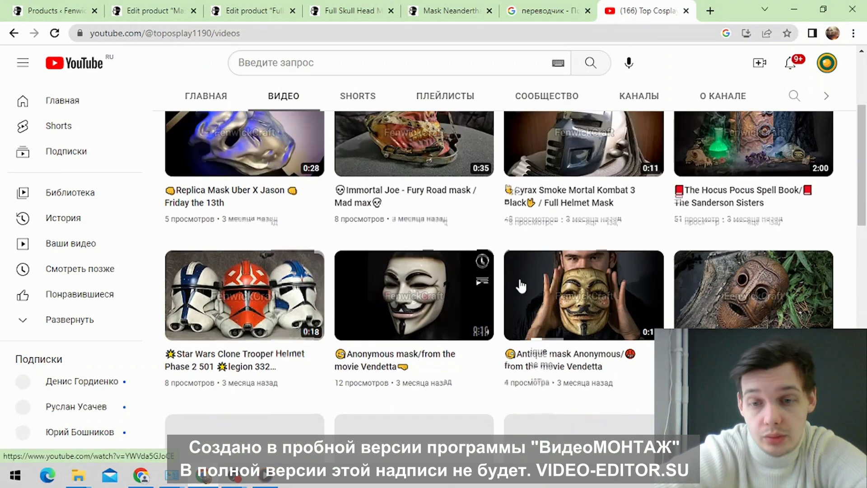
pyautogui.scroll(-5, 668, 280)
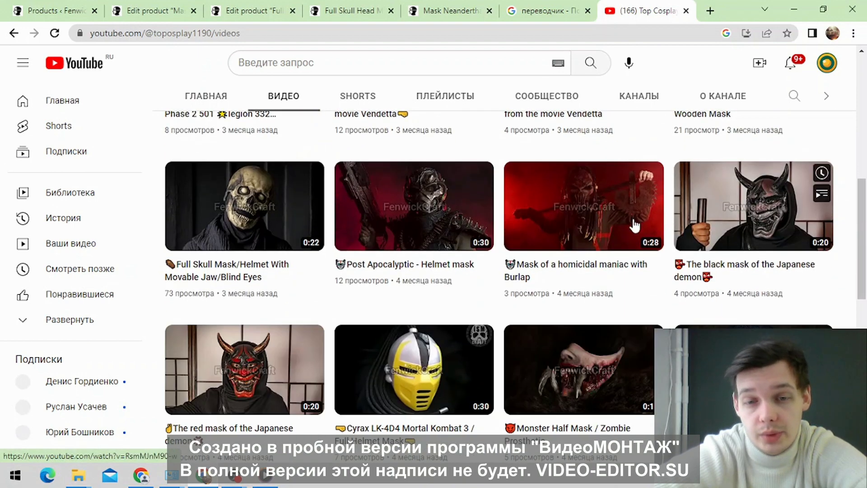
pyautogui.scroll(-4, 664, 299)
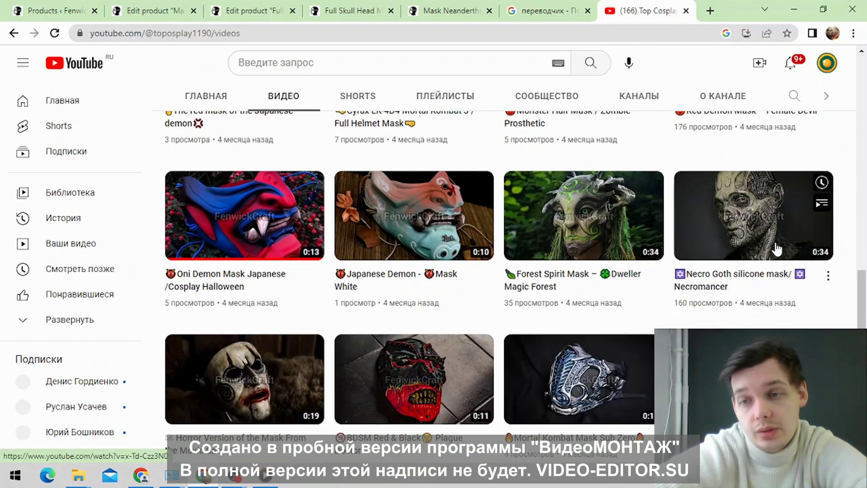
# Step: Review the mask video and band video sections on the Full Skull Head Mask's published product page
pyautogui.click(238, 13)
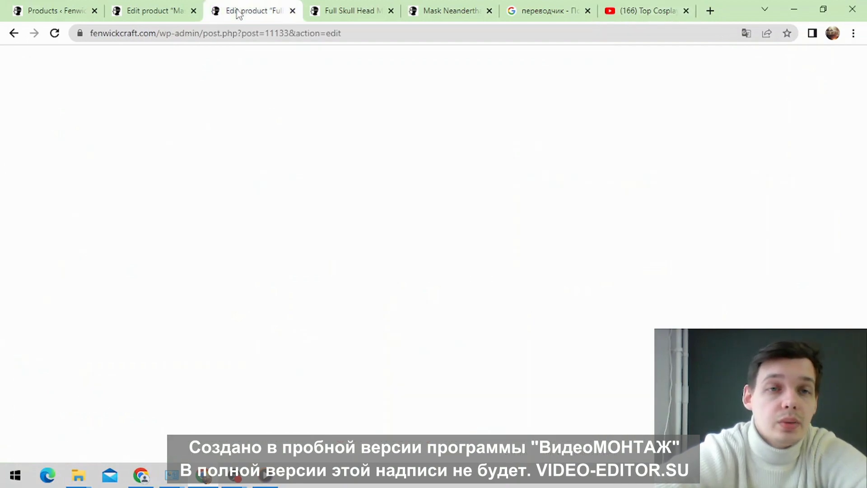
pyautogui.click(342, 7)
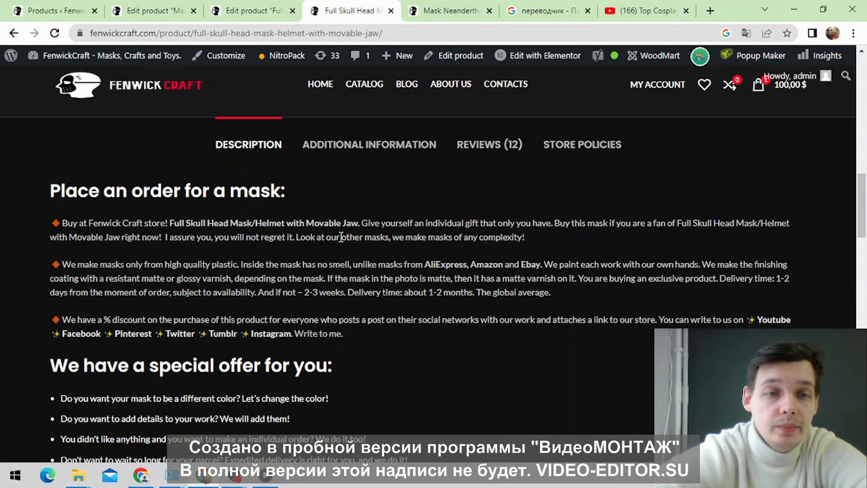
pyautogui.scroll(-12, 340, 236)
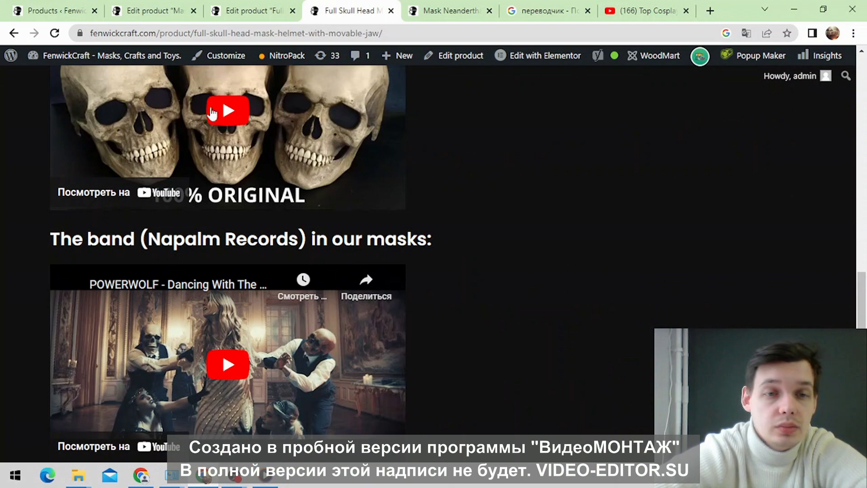
pyautogui.scroll(6, 405, 125)
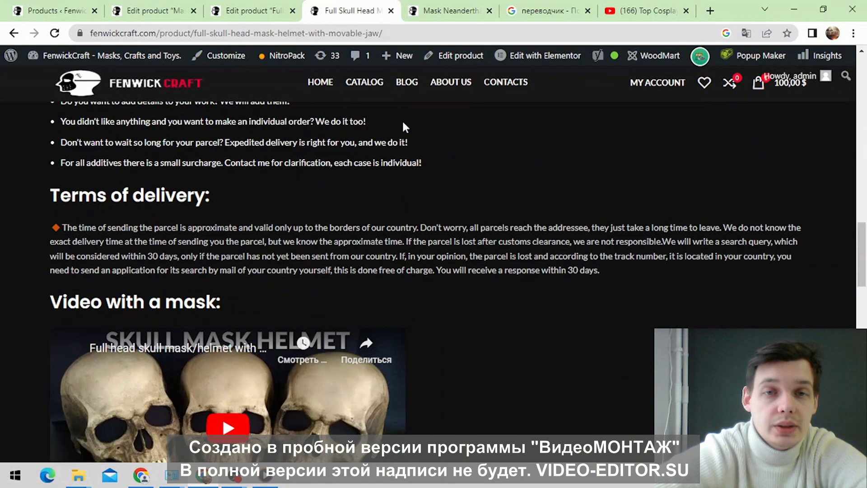
pyautogui.scroll(12, 404, 129)
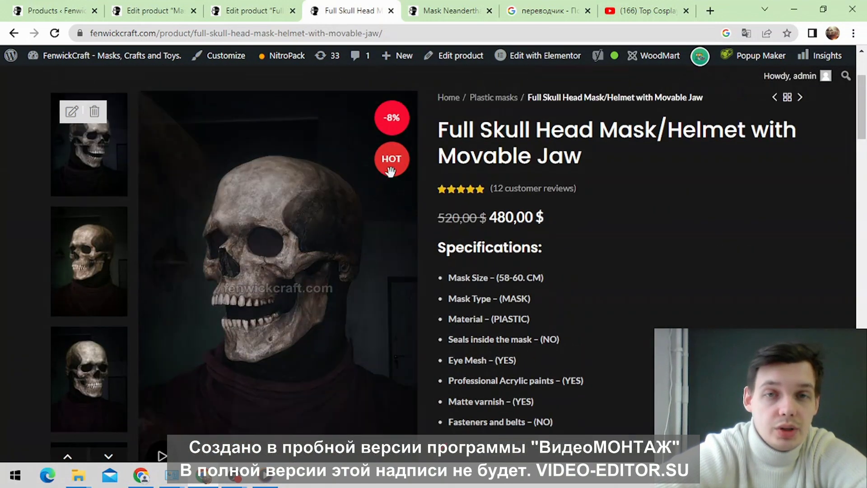
# Step: Return to the Top Cosplay channel's videos, open "Jason Mask Friday the 13th Part 7" and pause it
pyautogui.click(641, 6)
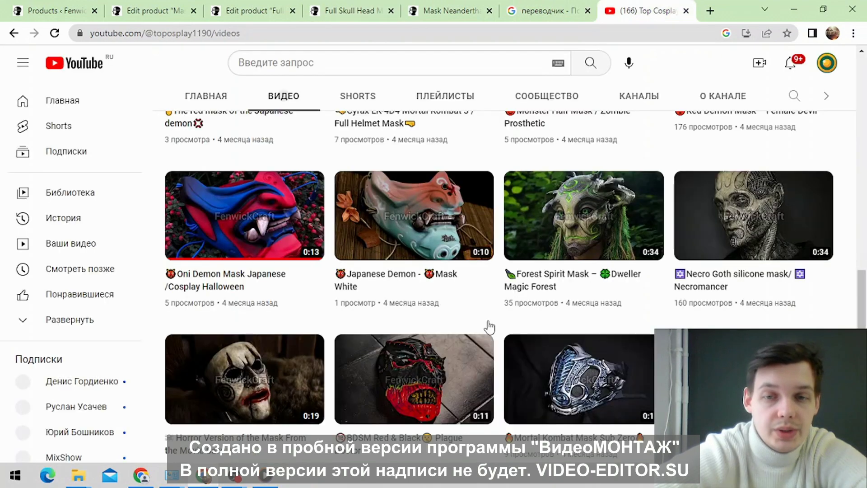
pyautogui.scroll(-2, 678, 253)
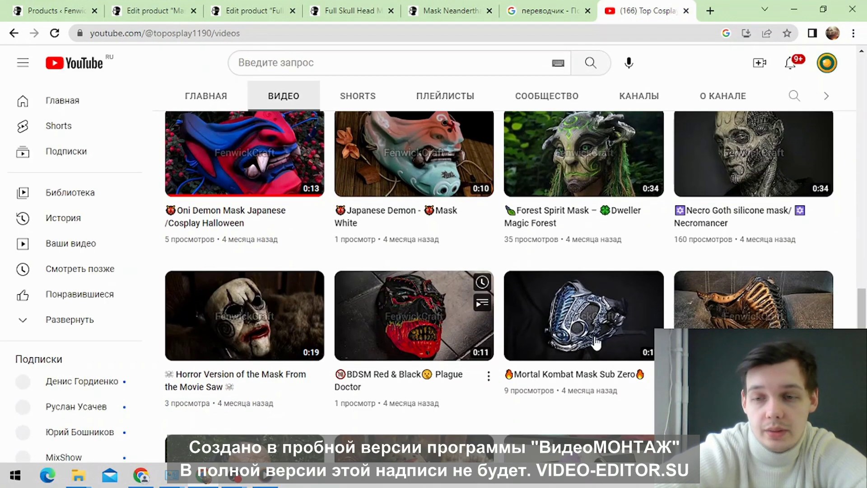
pyautogui.scroll(-3, 776, 261)
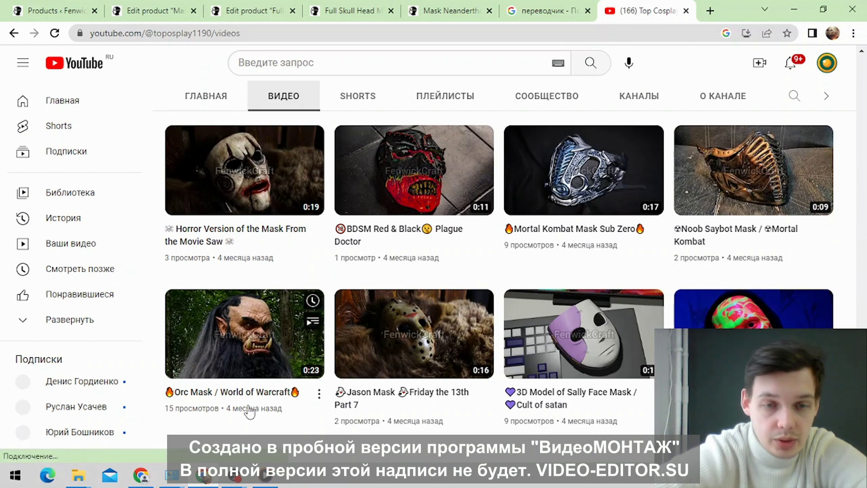
pyautogui.click(399, 344)
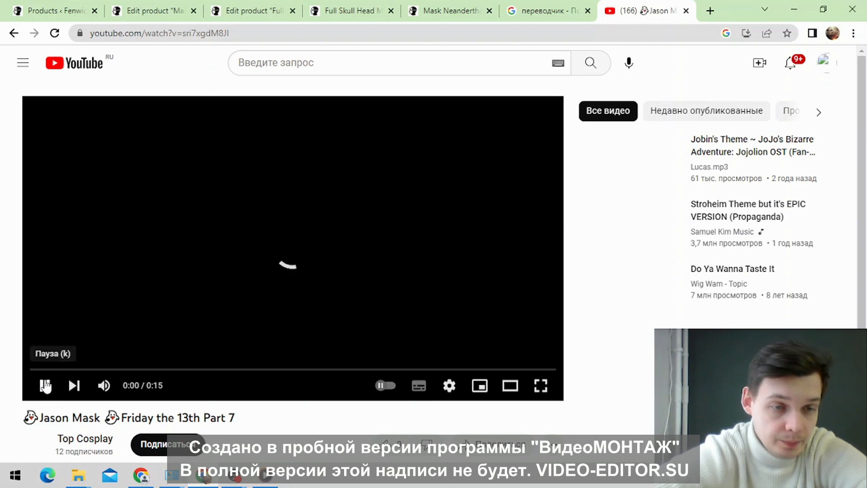
pyautogui.click(45, 386)
# Step: Copy the Jason Mask video's link and embed it below the delivery terms in the Mask Neanderthal product's description
pyautogui.doubleClick(164, 37)
pyautogui.tripleClick(158, 33)
pyautogui.rightClick(163, 35)
pyautogui.click(207, 124)
pyautogui.click(151, 11)
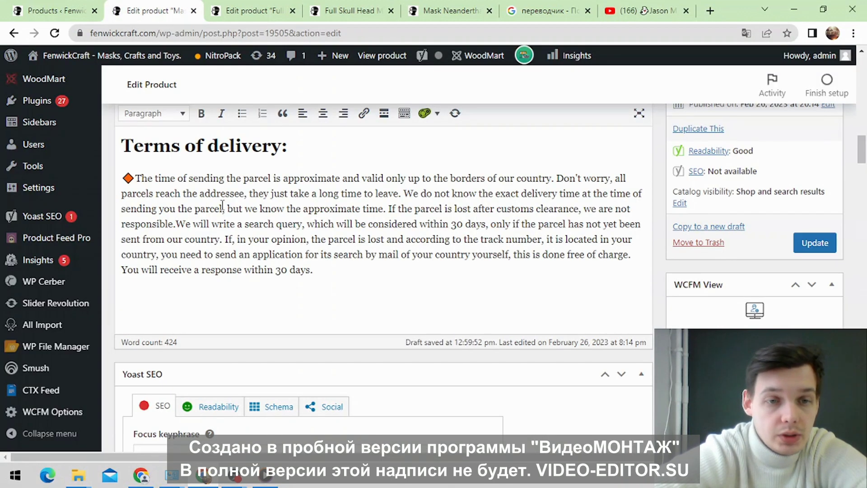
pyautogui.rightClick(140, 300)
pyautogui.click(206, 194)
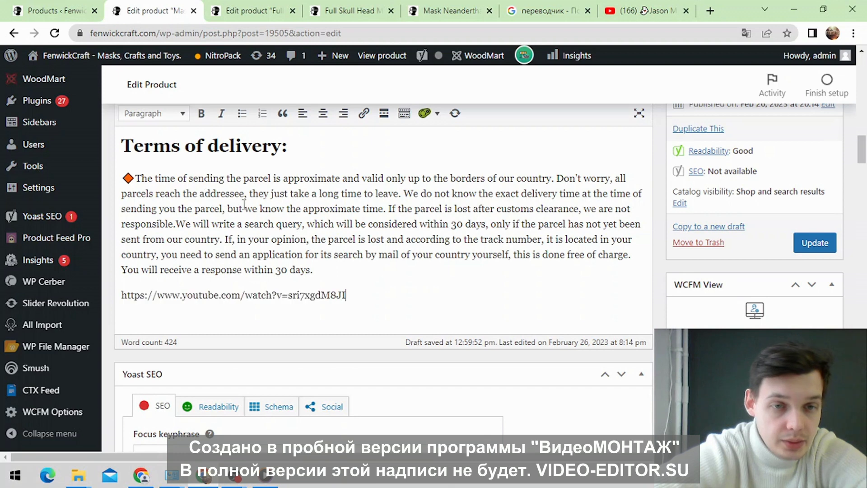
pyautogui.scroll(-3, 509, 253)
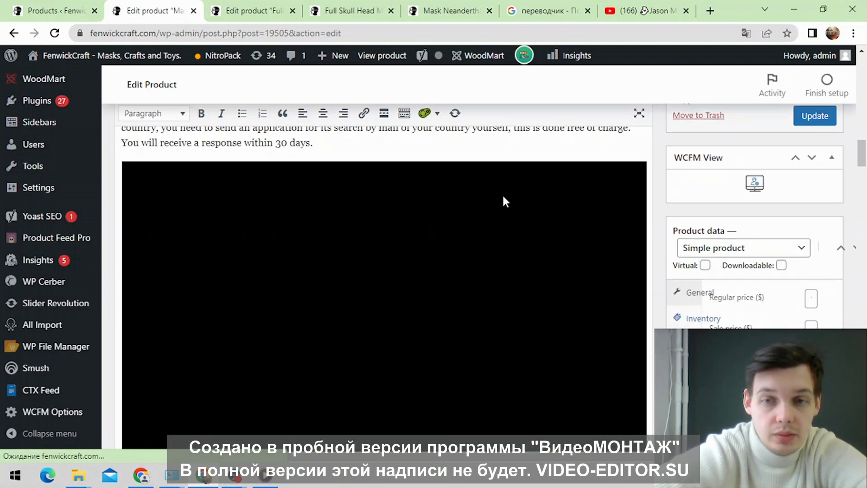
pyautogui.scroll(-3, 504, 196)
pyautogui.scroll(6, 505, 256)
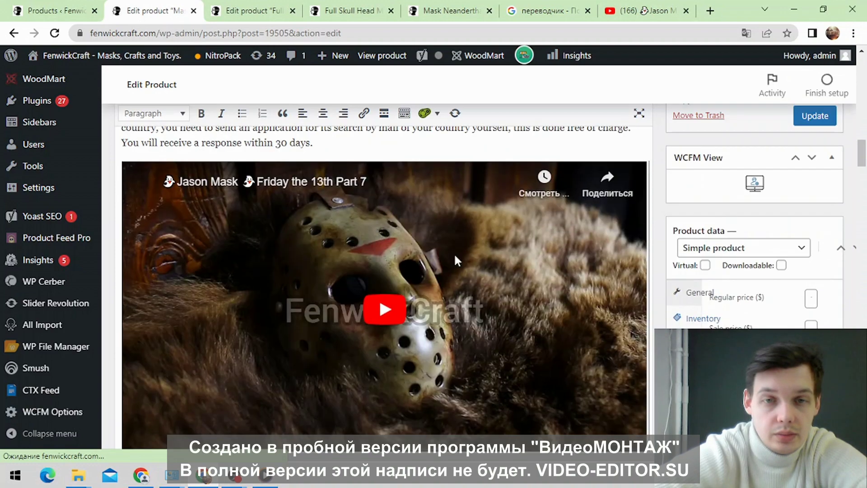
pyautogui.scroll(-3, 294, 263)
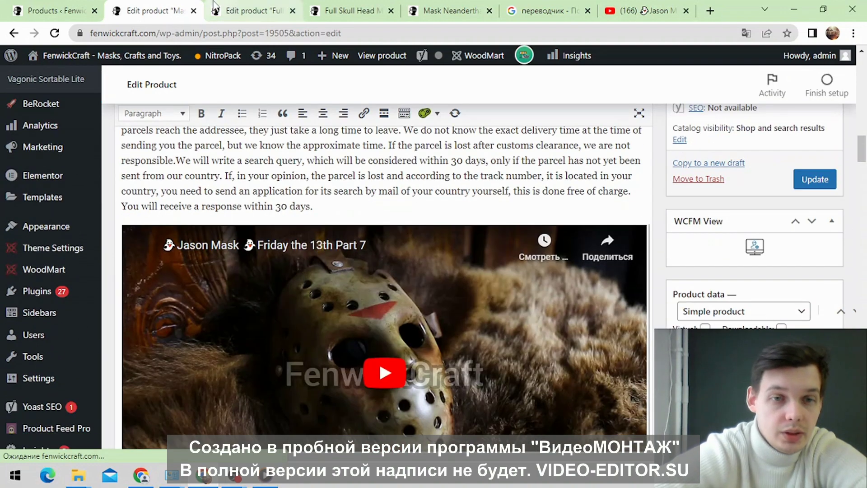
pyautogui.click(239, 10)
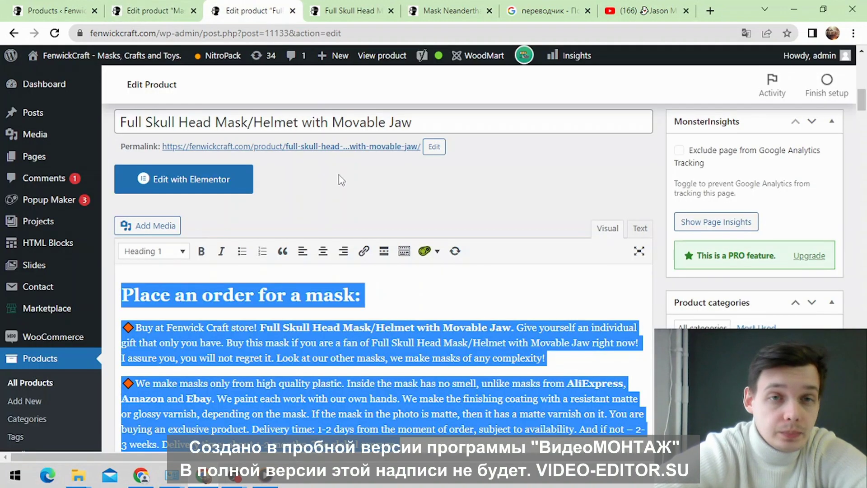
pyautogui.click(235, 475)
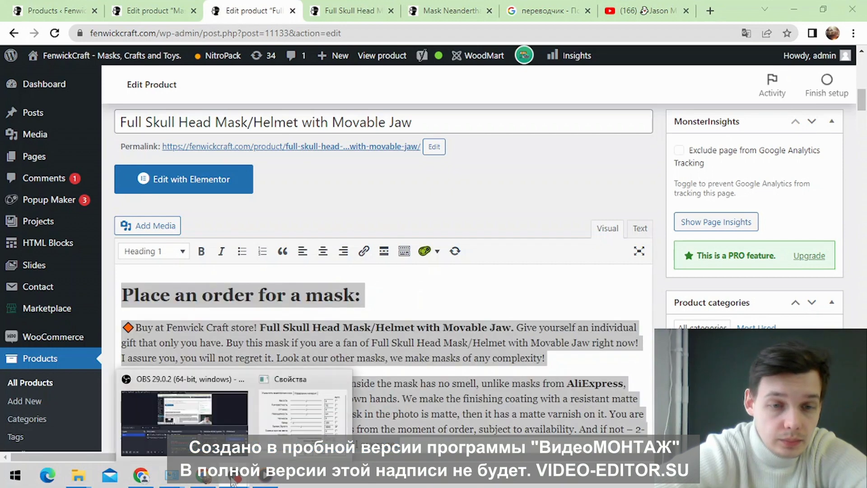
pyautogui.click(242, 425)
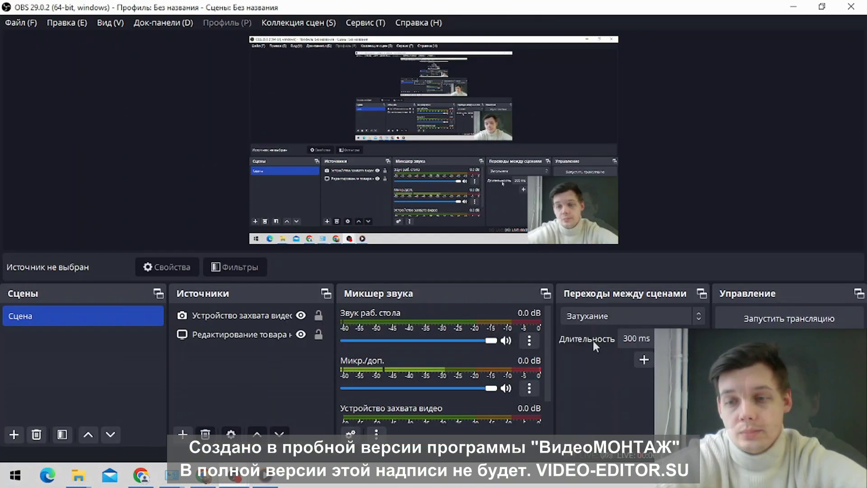
pyautogui.click(201, 481)
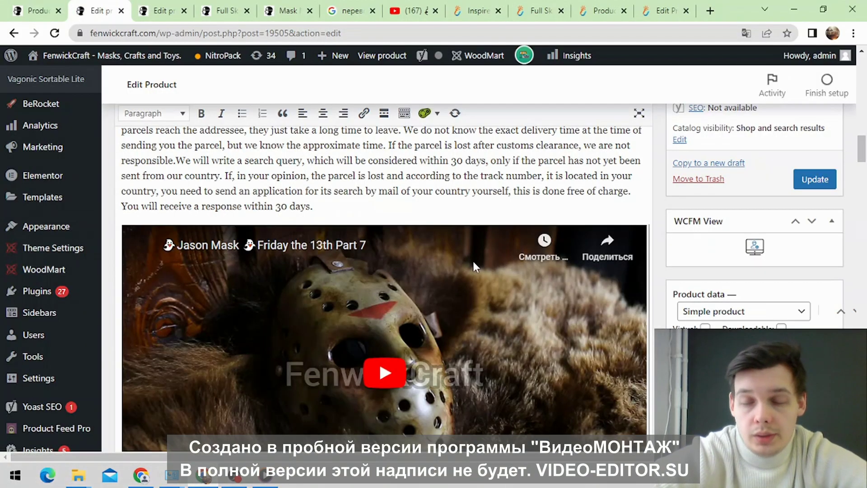
# Step: Examine the embedded Jason Mask video below the delivery terms in the Mask Neanderthal's description
pyautogui.scroll(3, 541, 261)
pyautogui.scroll(-3, 555, 242)
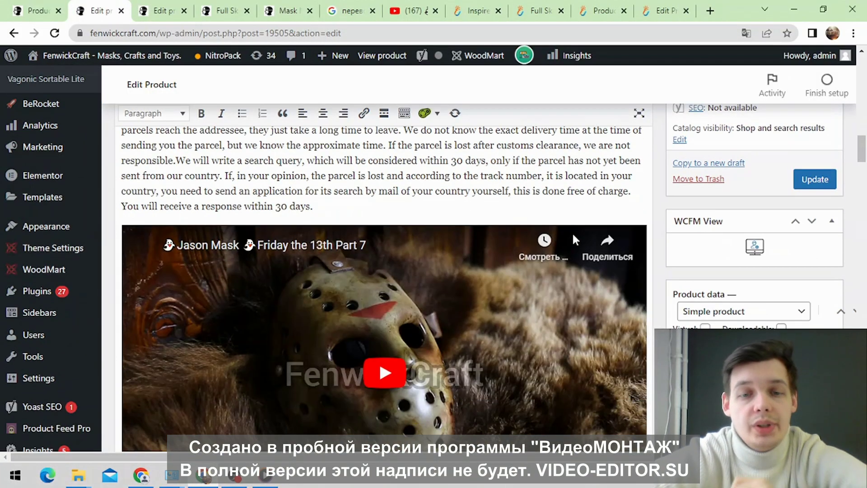
pyautogui.scroll(-4, 499, 251)
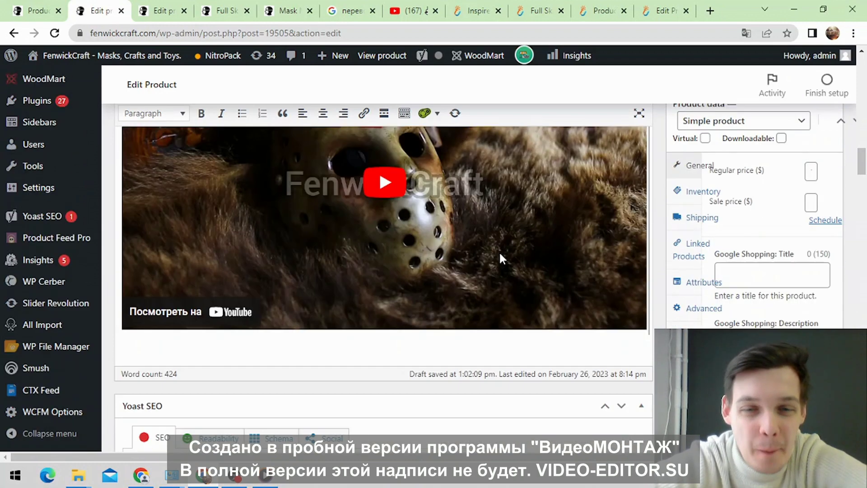
pyautogui.scroll(3, 413, 248)
pyautogui.scroll(-1, 416, 242)
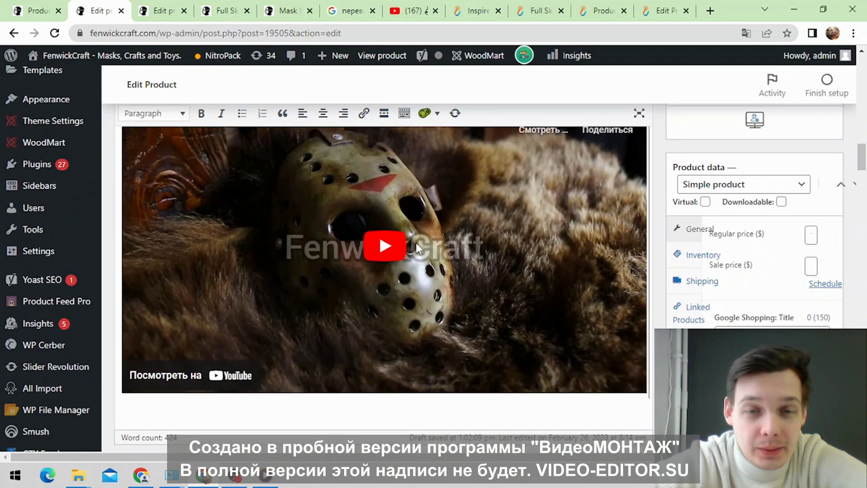
pyautogui.scroll(2, 324, 315)
pyautogui.scroll(-2, 409, 292)
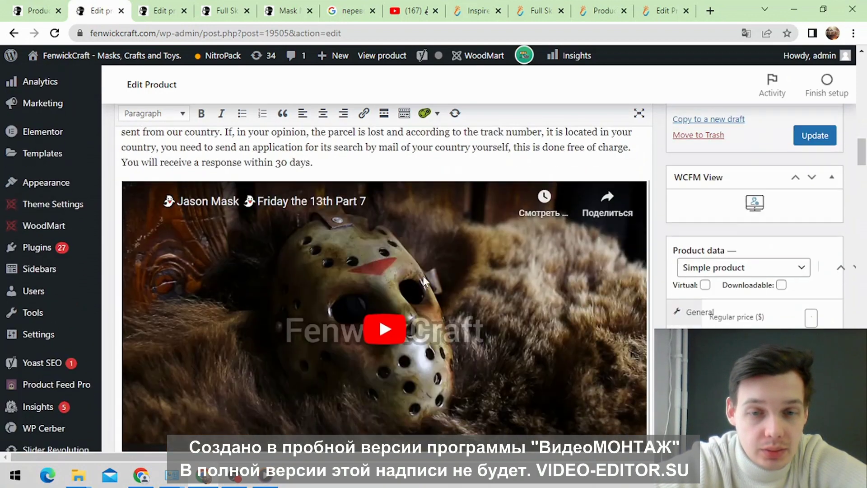
pyautogui.scroll(2, 280, 221)
# Step: Check how the "Video with a mask:" heading and its video are laid out in the Full Skull Head Mask product's description
pyautogui.click(161, 11)
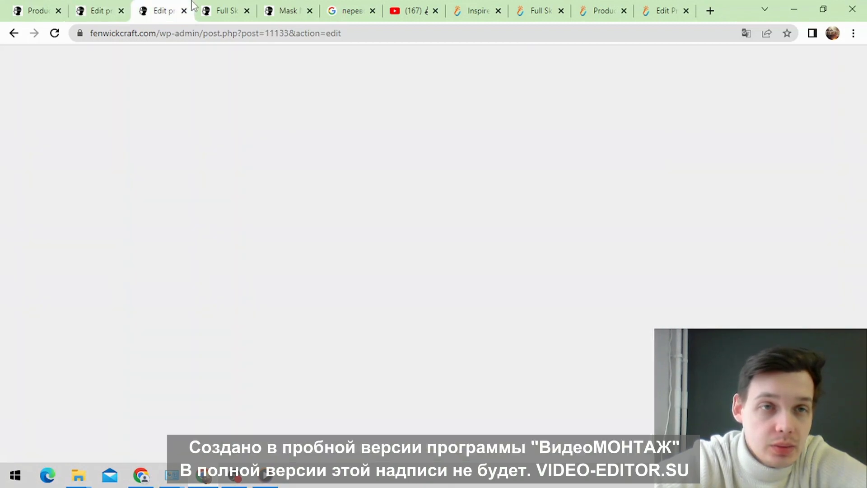
pyautogui.scroll(-10, 228, 190)
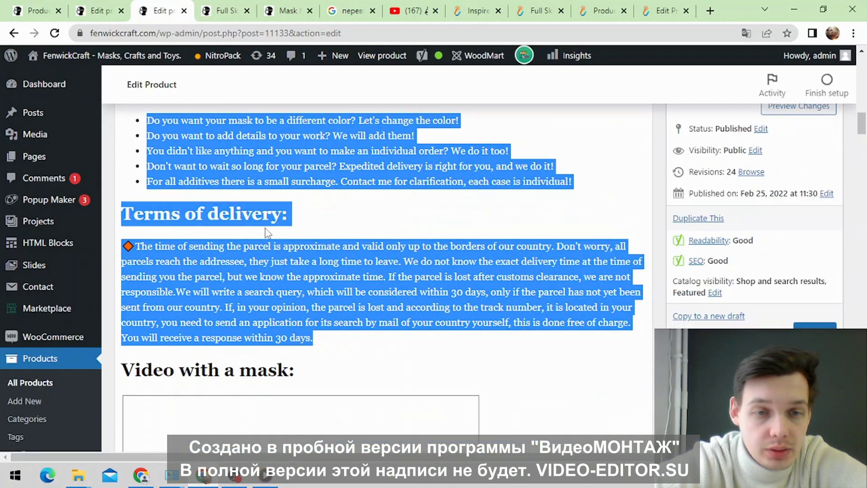
pyautogui.click(186, 298)
pyautogui.scroll(-5, 289, 181)
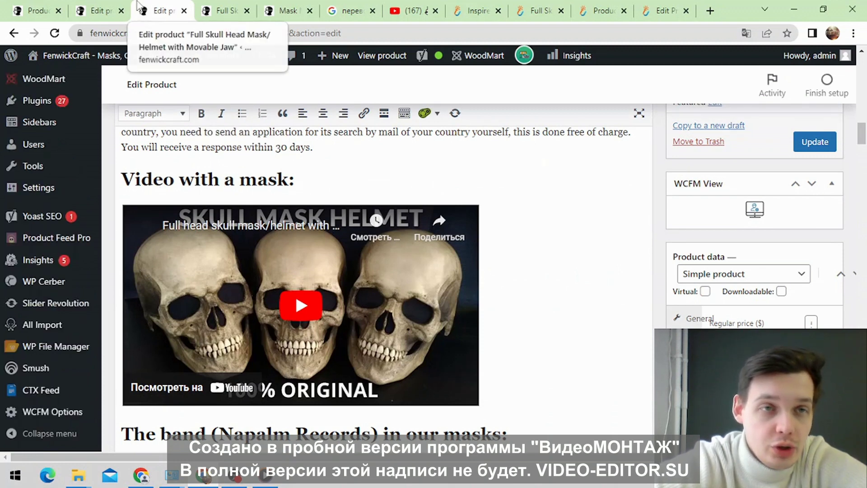
# Step: Try a line of sample text between the Mask Neanderthal's delivery terms and the embedded video, and clear it again
pyautogui.click(95, 10)
pyautogui.click(329, 208)
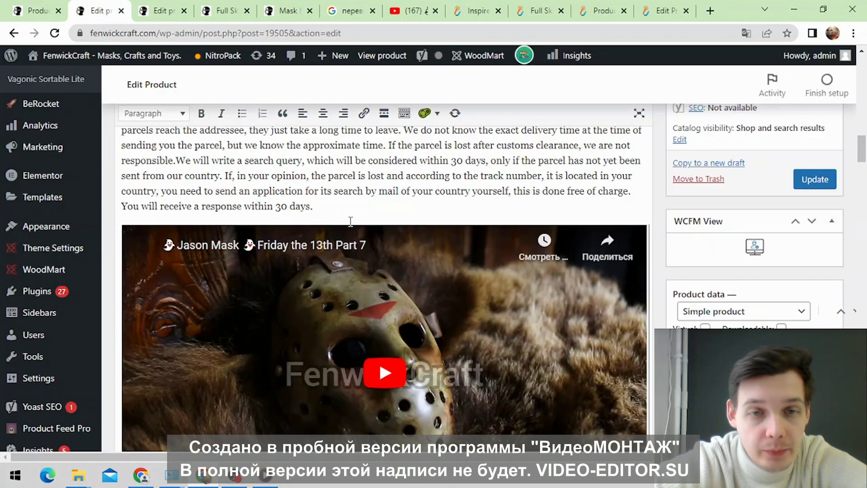
pyautogui.press('Return')
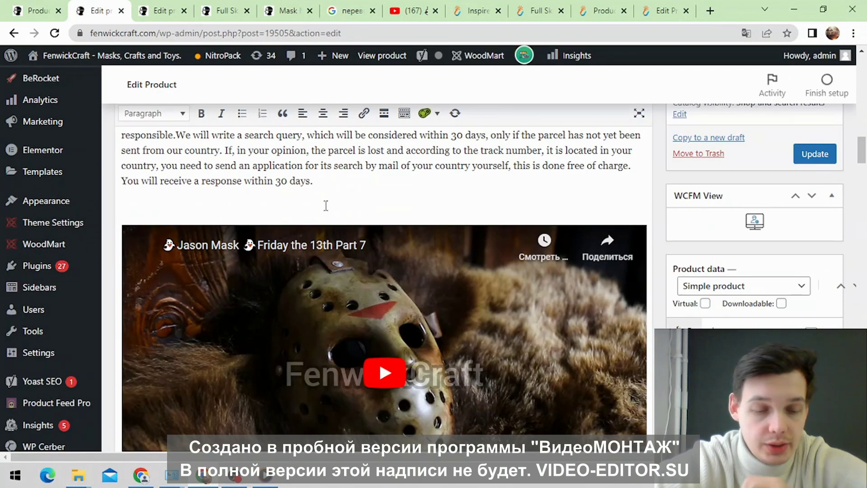
pyautogui.write('degegsge')
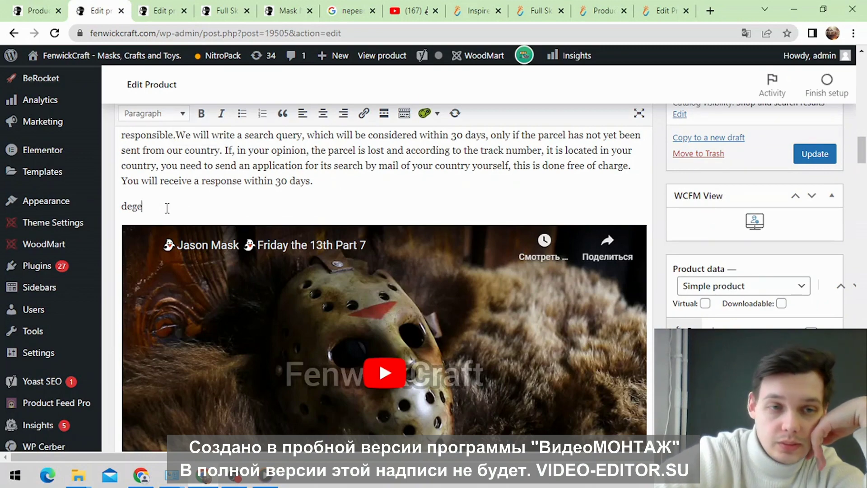
pyautogui.press('BackSpace')
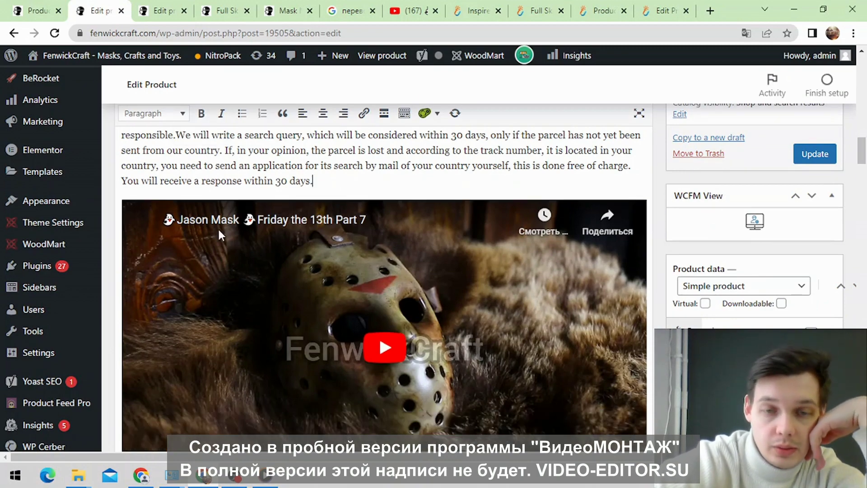
# Step: Delete the embedded Jason Mask video from the Mask Neanderthal's description
pyautogui.scroll(-4, 349, 261)
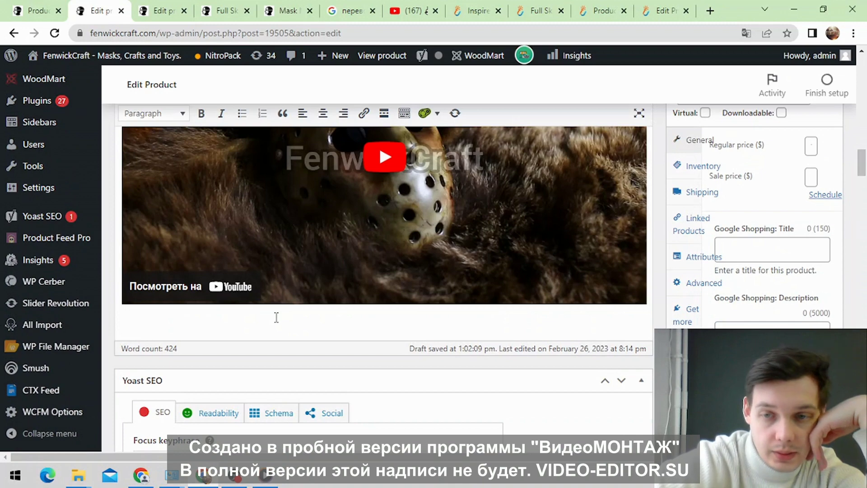
pyautogui.press('Delete')
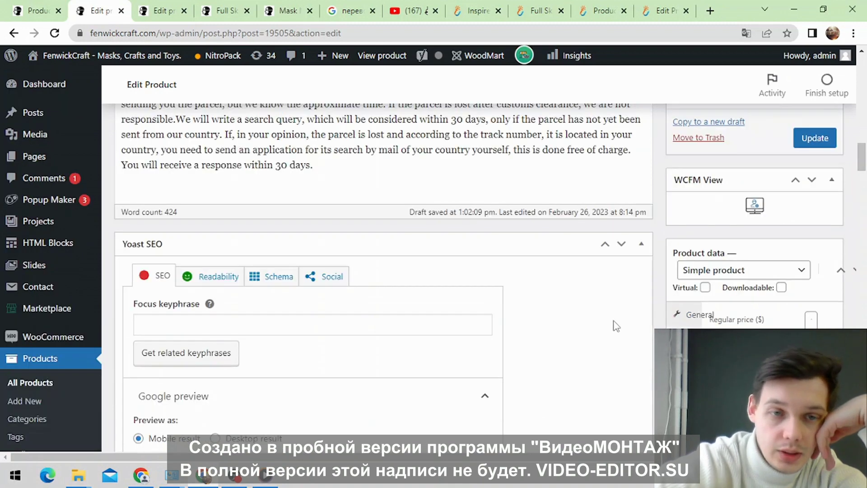
pyautogui.scroll(5, 617, 325)
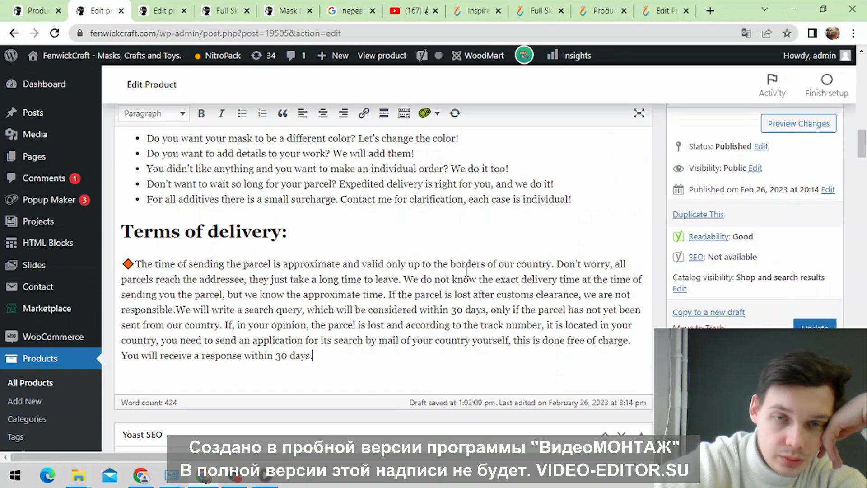
# Step: Look through the Mask Neanderthal's special offer text, Yoast SEO section and theme product settings
pyautogui.scroll(3, 517, 243)
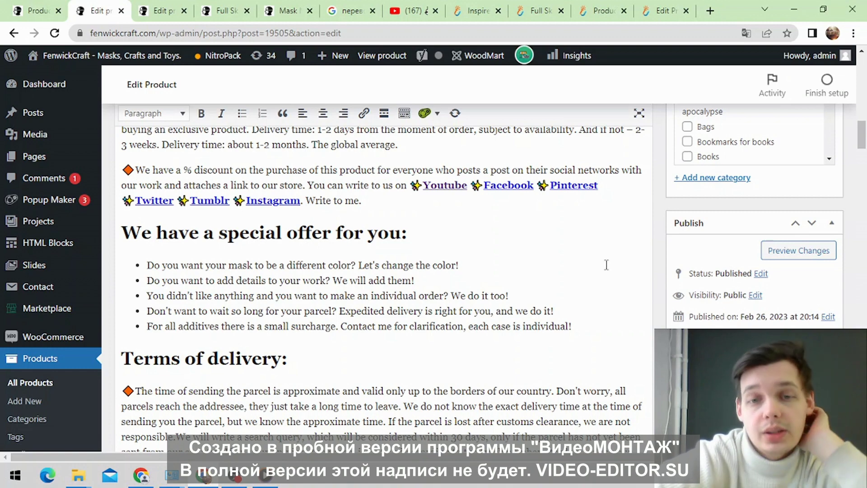
pyautogui.scroll(-15, 552, 292)
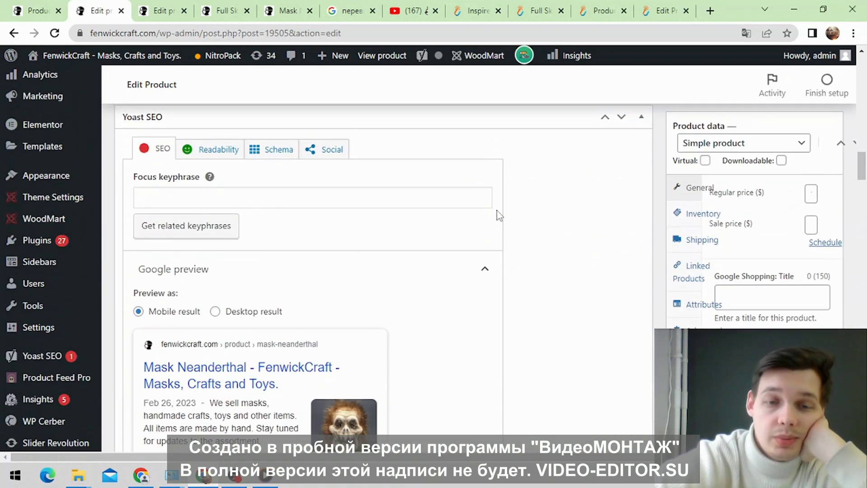
pyautogui.scroll(-8, 529, 233)
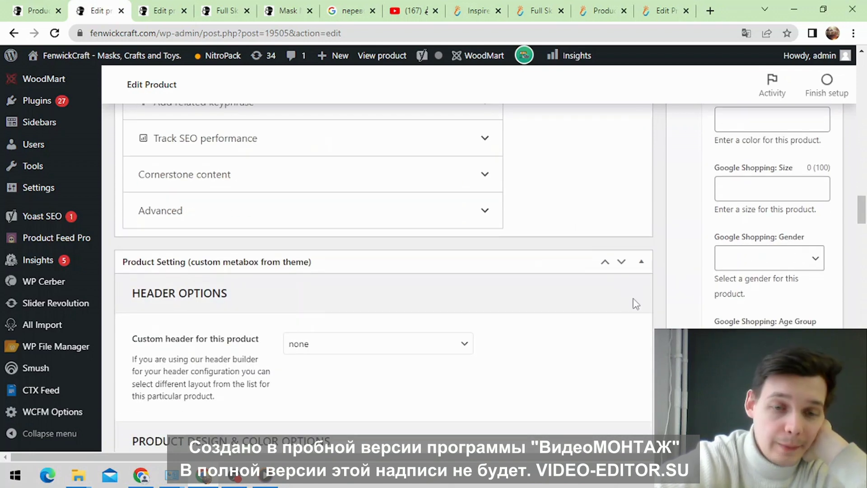
# Step: Look through the Mask Neanderthal's theme settings for page design, sidebar, extra content and tabs, with a glance at the Full Skull Head Mask pages
pyautogui.scroll(-5, 628, 266)
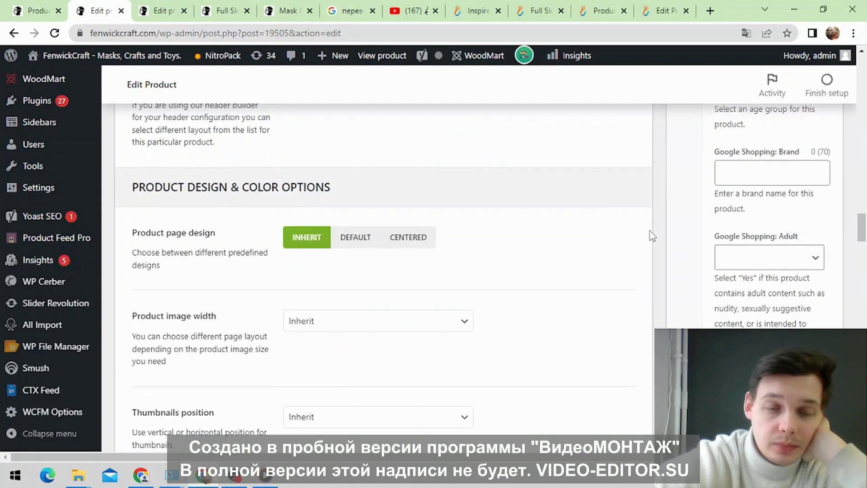
pyautogui.scroll(-3, 678, 237)
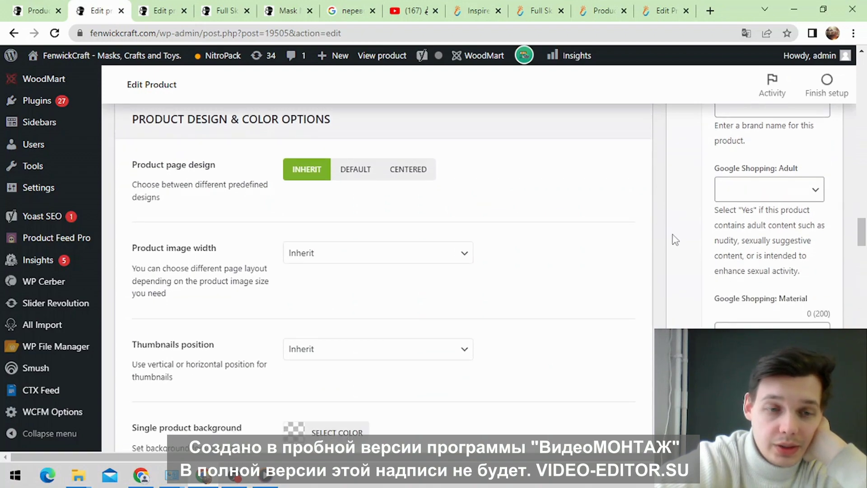
pyautogui.scroll(-8, 622, 246)
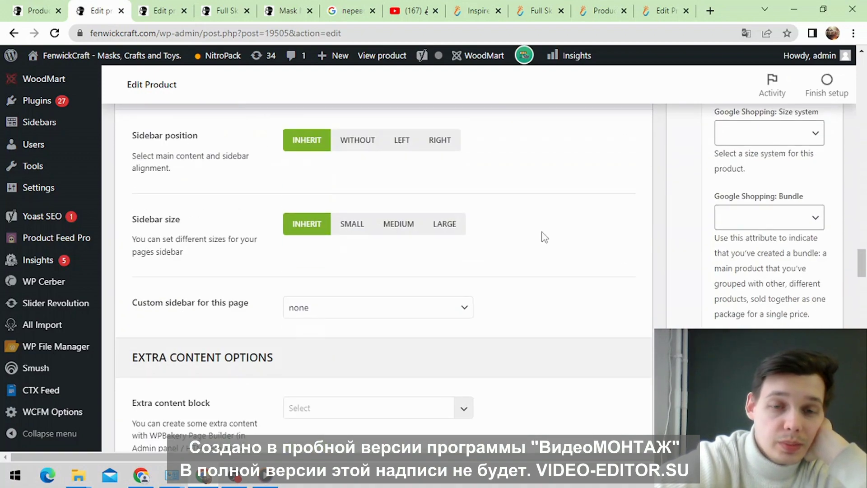
pyautogui.scroll(-4, 519, 233)
pyautogui.scroll(-3, 543, 232)
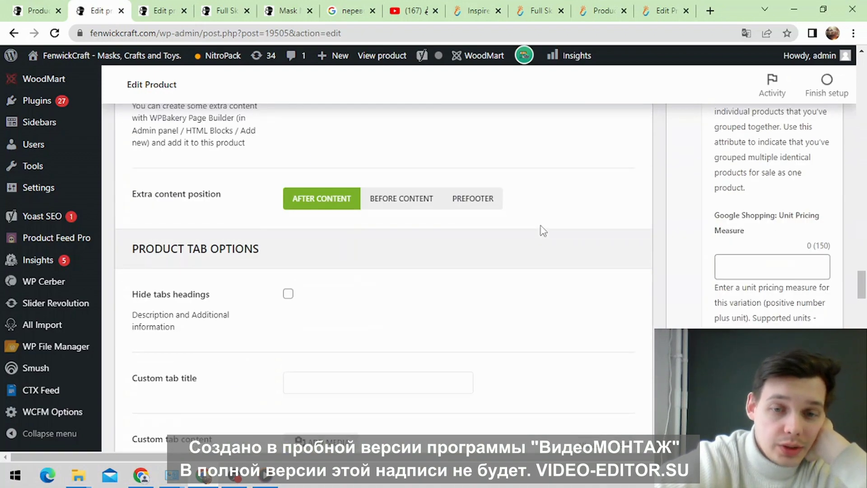
pyautogui.click(219, 6)
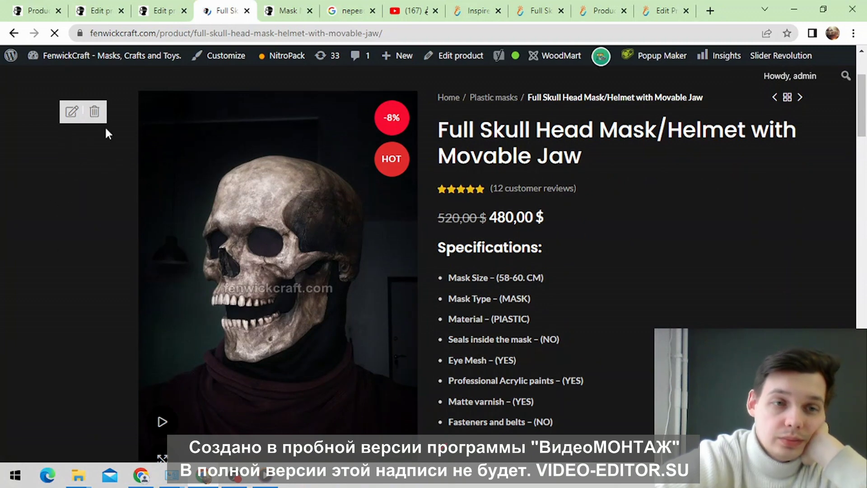
pyautogui.click(167, 6)
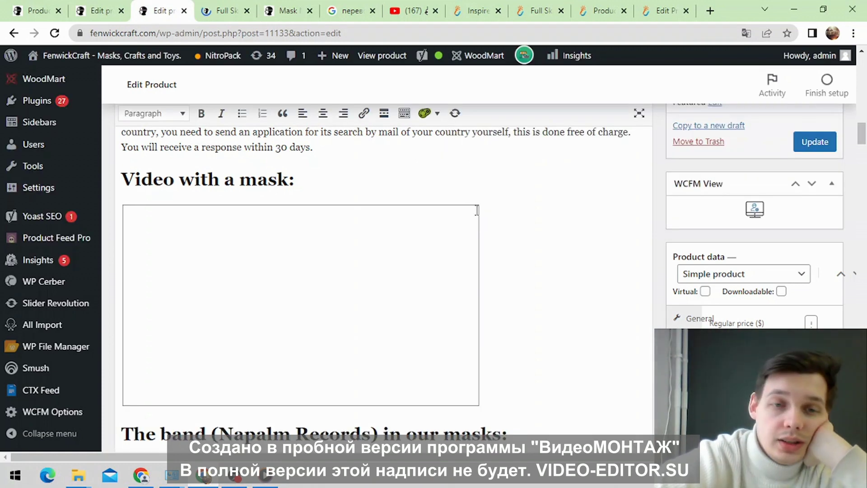
pyautogui.click(97, 10)
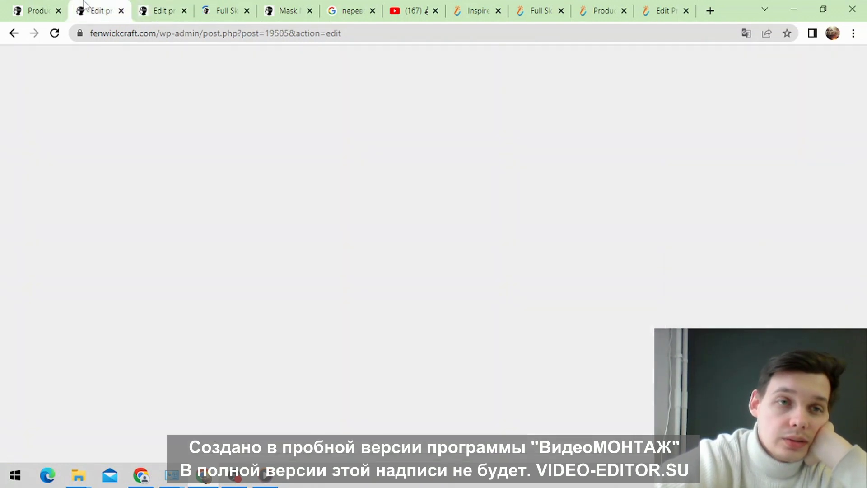
# Step: Copy the product title "Mask Neanderthal" from the product being edited
pyautogui.scroll(15, 426, 344)
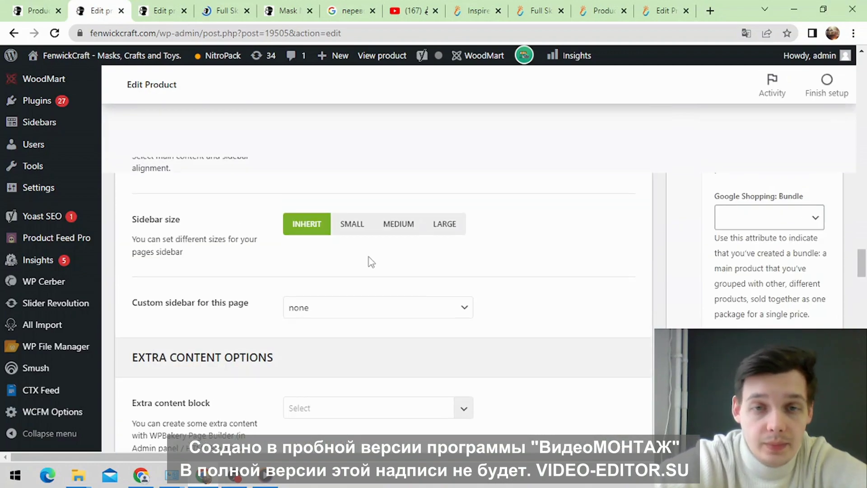
pyautogui.scroll(15, 376, 255)
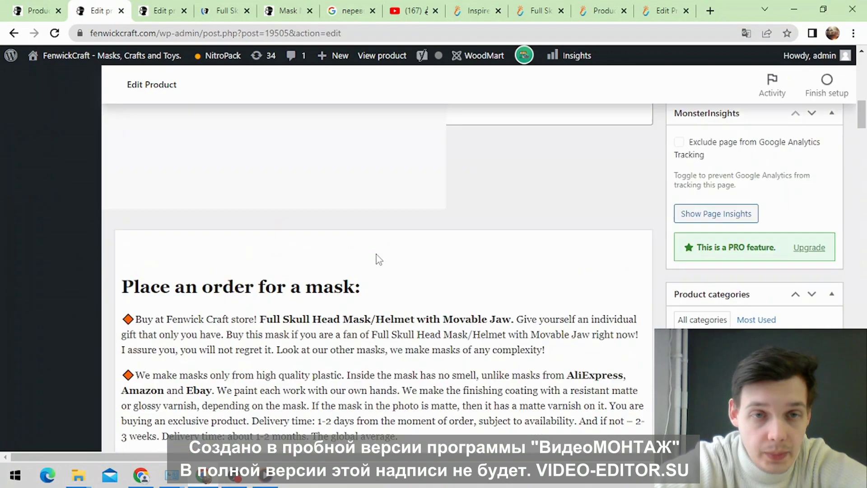
pyautogui.scroll(-2, 164, 318)
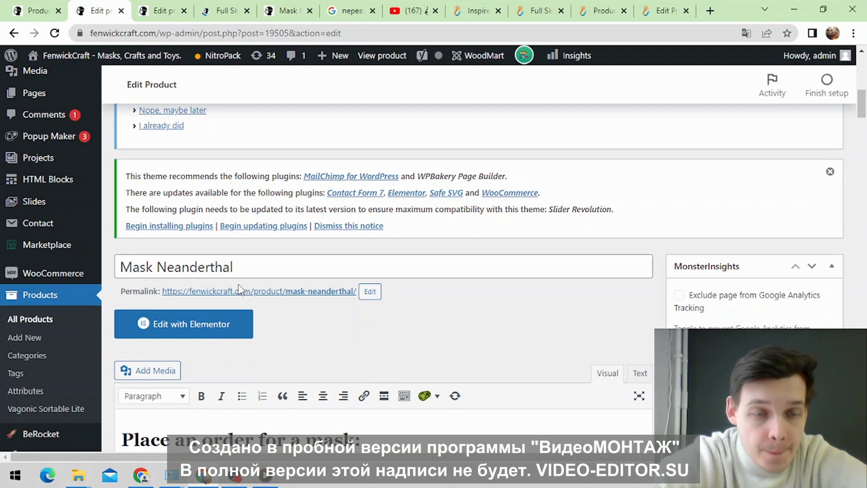
pyautogui.moveTo(244, 268); pyautogui.dragTo(122, 284)
pyautogui.rightClick(137, 267)
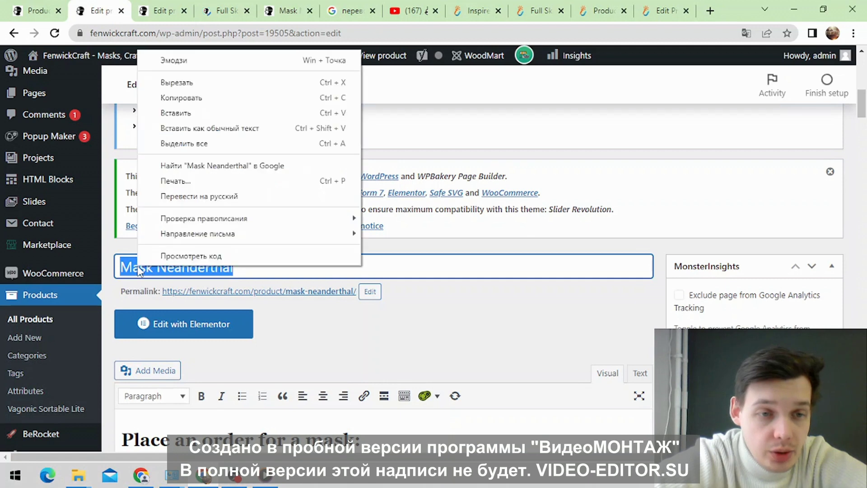
pyautogui.click(179, 97)
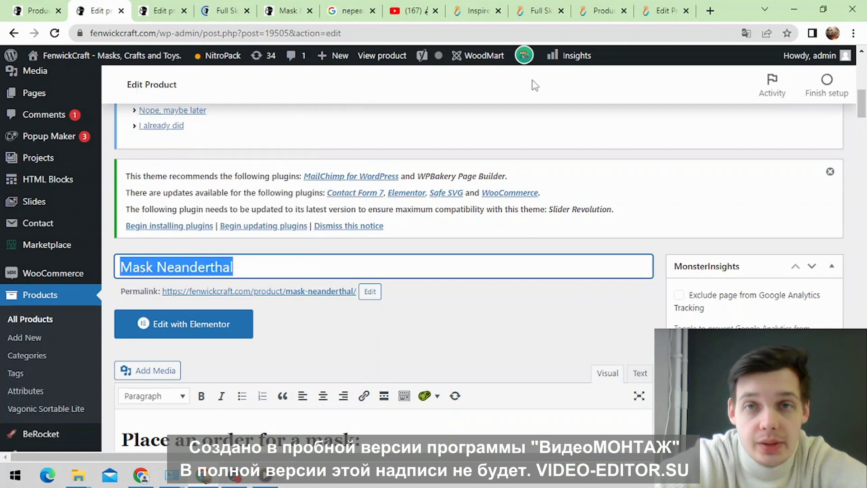
# Step: Close the four open Inspire Uplift pages in the browser
pyautogui.click(498, 11)
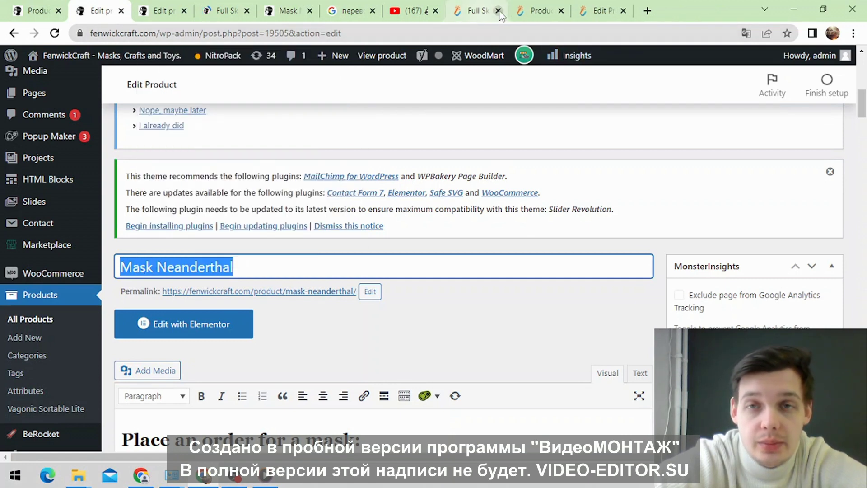
pyautogui.click(499, 11)
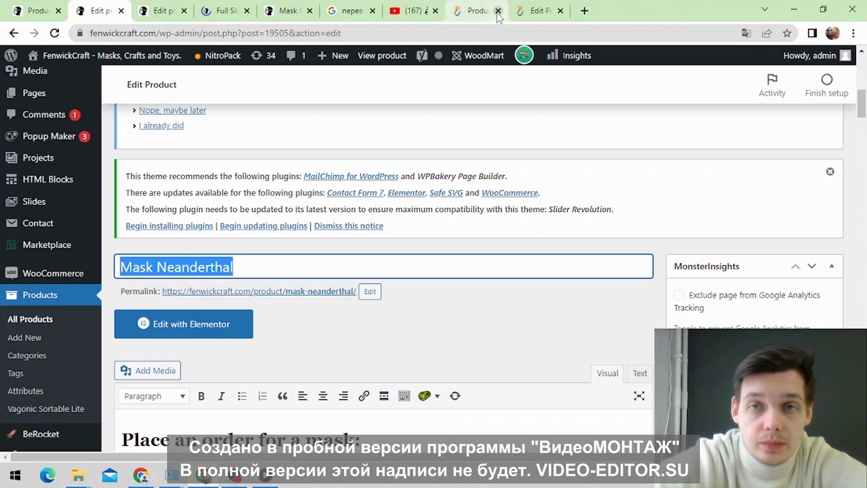
pyautogui.click(499, 11)
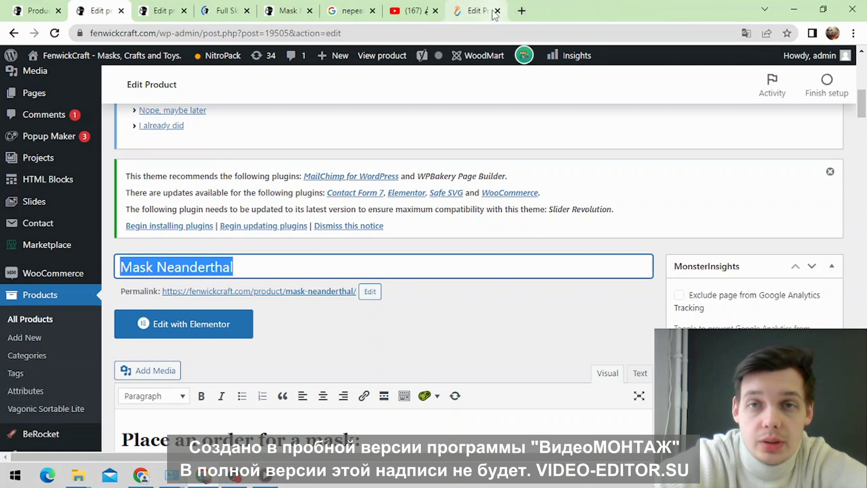
pyautogui.click(497, 13)
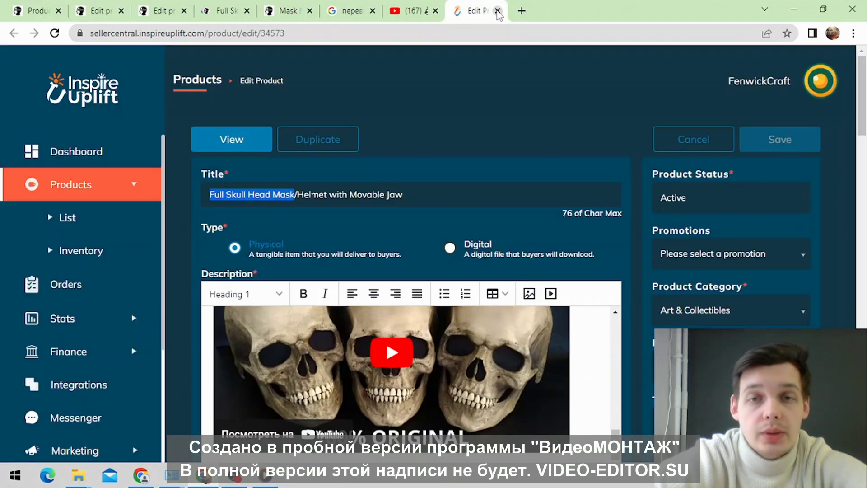
pyautogui.click(498, 11)
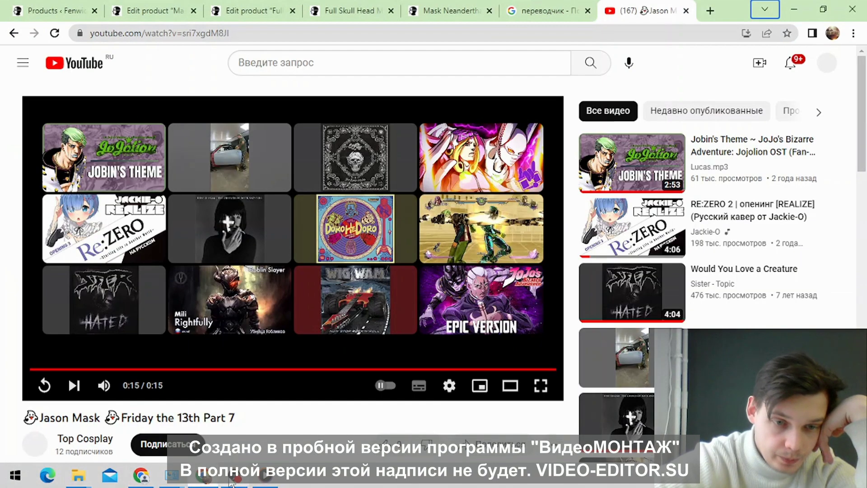
# Step: Switch to the Google translator, clear the old specification text and translate the copied title "Mask Neanderthal" from English into Russian
pyautogui.click(232, 479)
pyautogui.click(196, 482)
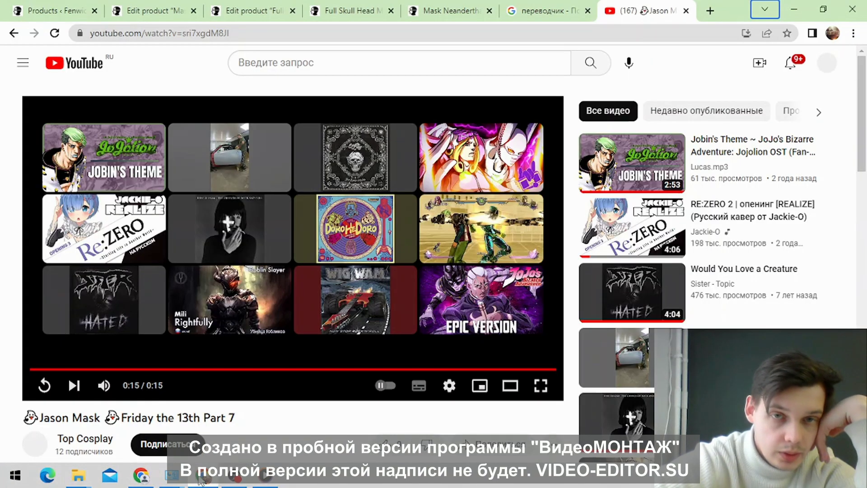
pyautogui.click(554, 9)
pyautogui.click(452, 11)
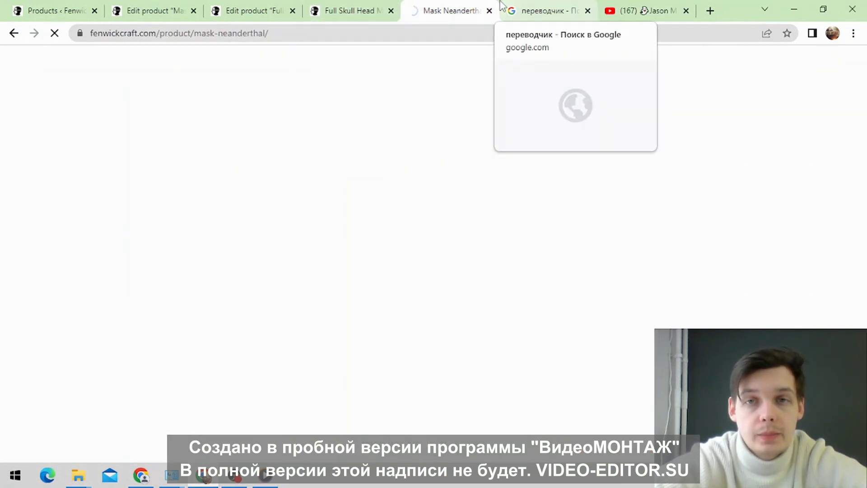
pyautogui.click(536, 5)
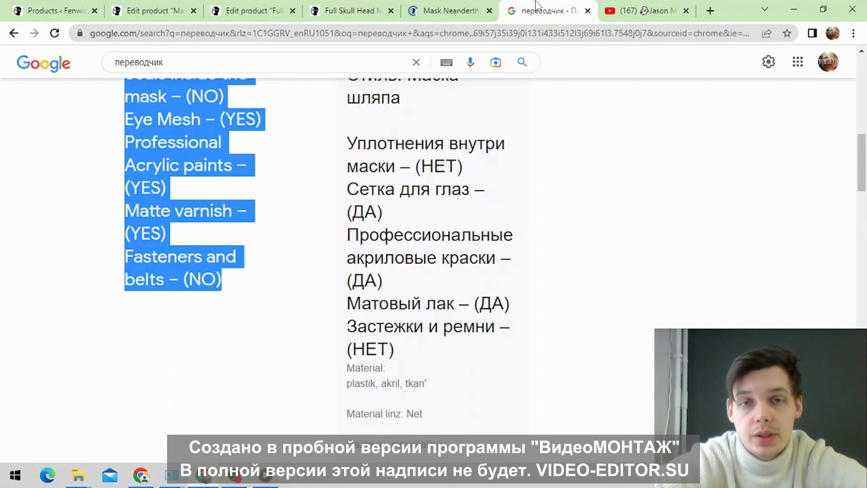
pyautogui.scroll(10, 263, 247)
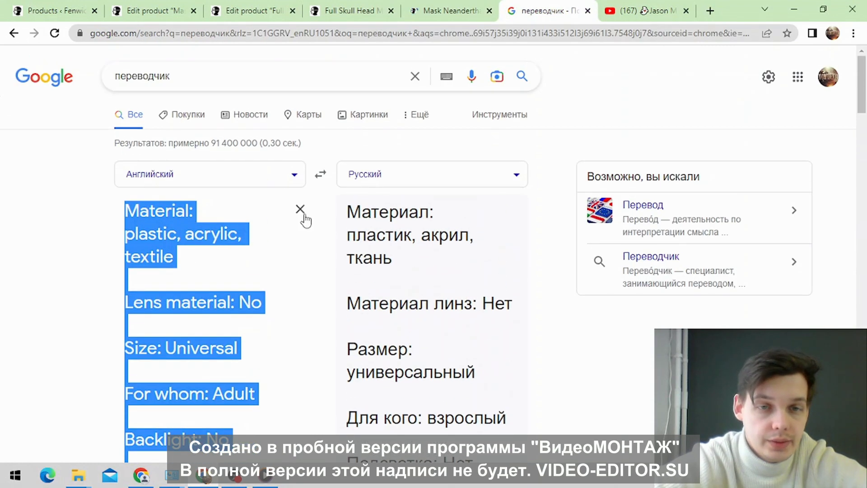
pyautogui.click(302, 216)
pyautogui.rightClick(185, 210)
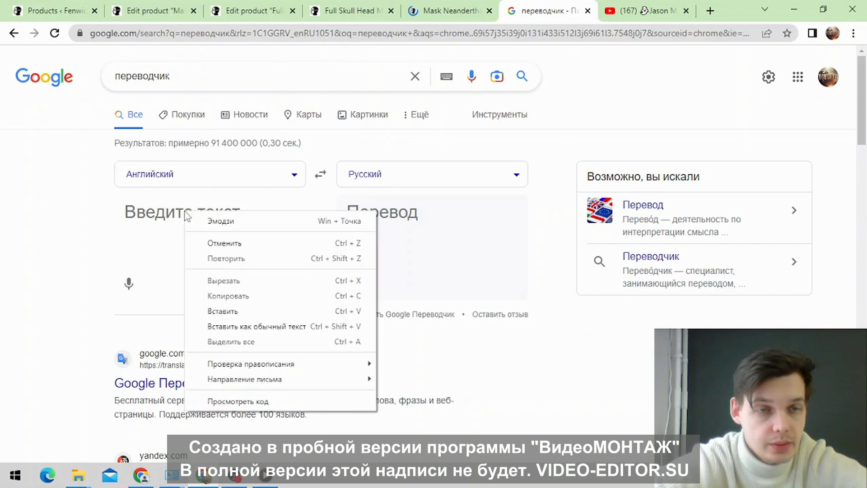
pyautogui.click(241, 309)
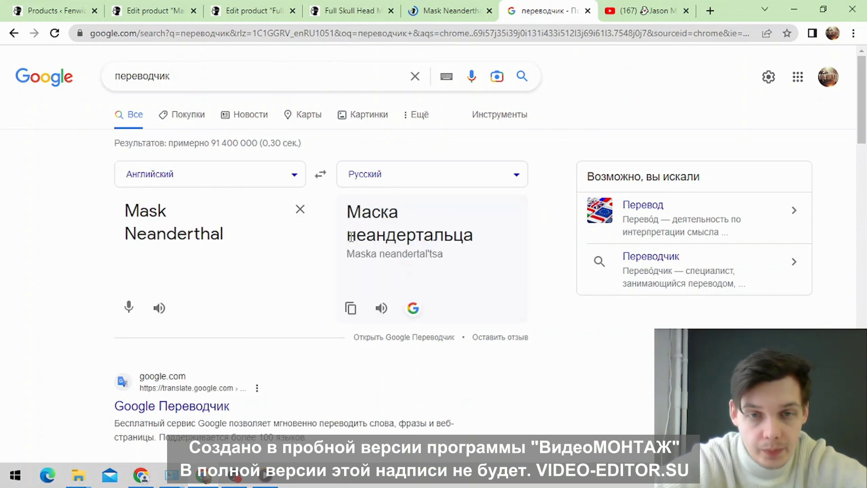
# Step: Check the product image and gallery set for the Mask Neanderthal on its edit page
pyautogui.click(165, 9)
pyautogui.scroll(-20, 348, 337)
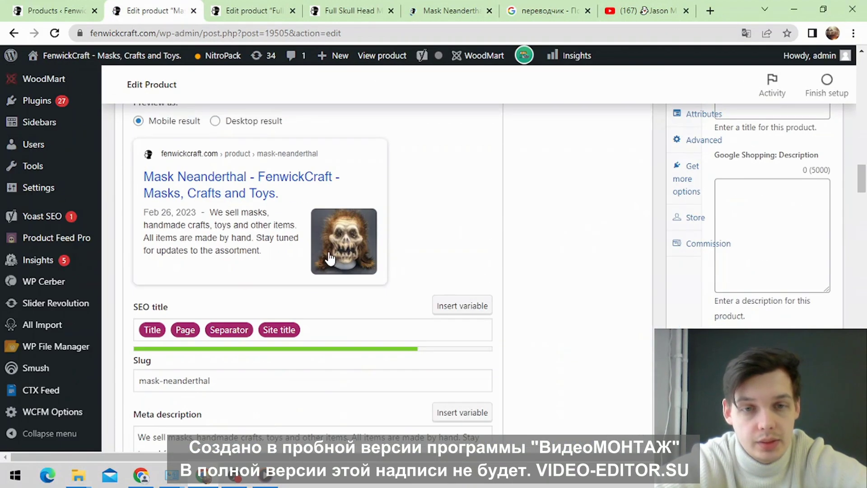
pyautogui.scroll(-15, 361, 256)
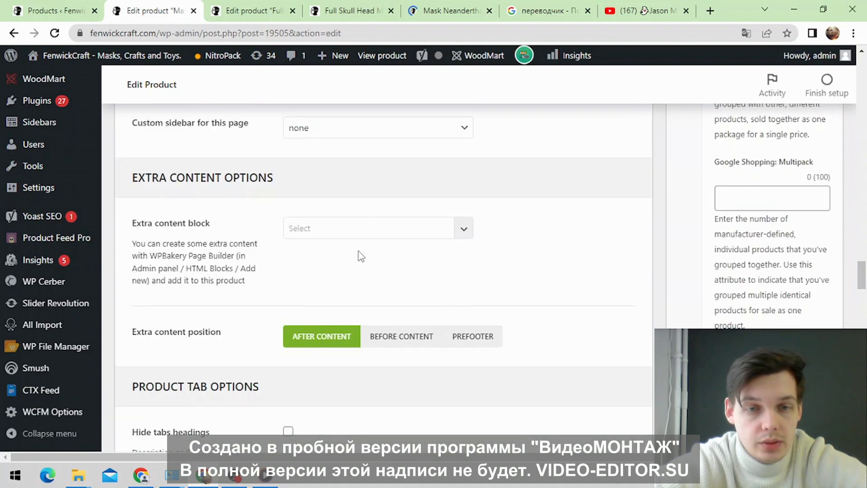
pyautogui.scroll(-12, 359, 252)
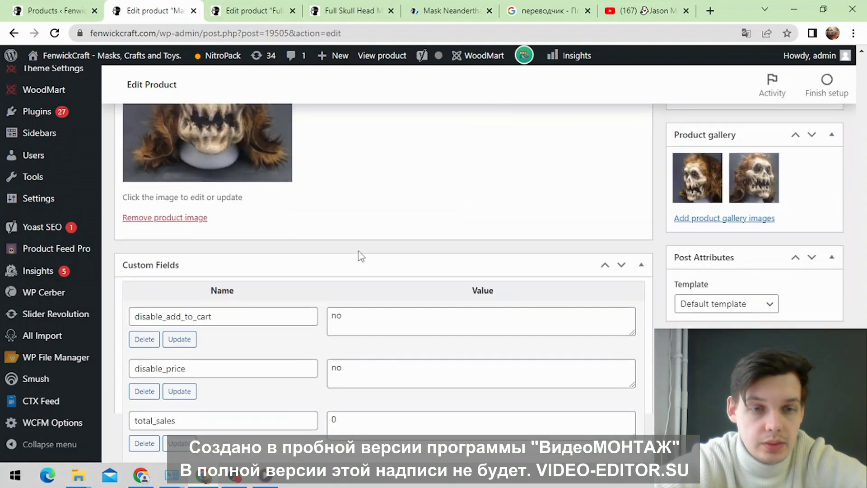
pyautogui.scroll(1, 359, 251)
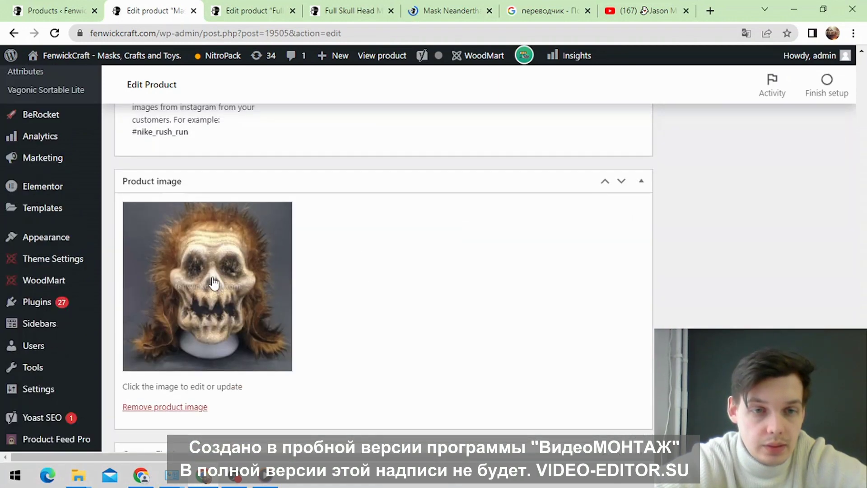
# Step: Search Google Images for the copied title "Mask Neanderthal" on a new browser page
pyautogui.click(711, 10)
pyautogui.rightClick(614, 36)
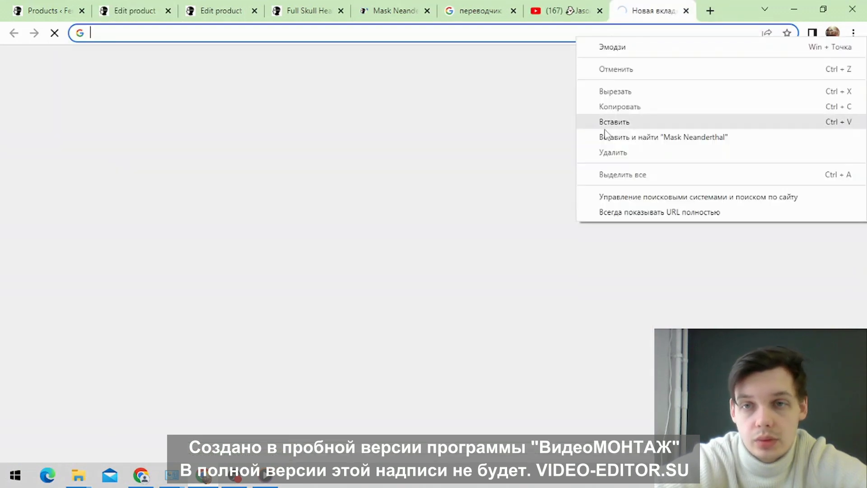
pyautogui.click(608, 123)
pyautogui.press('Return')
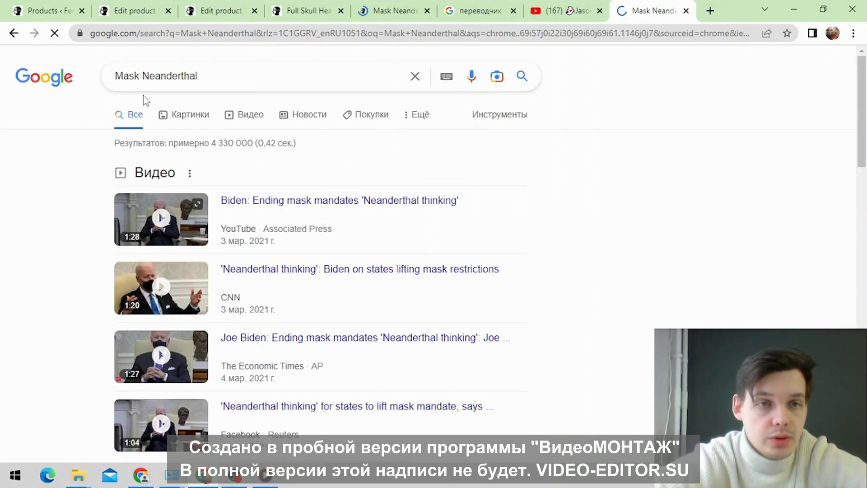
pyautogui.click(182, 119)
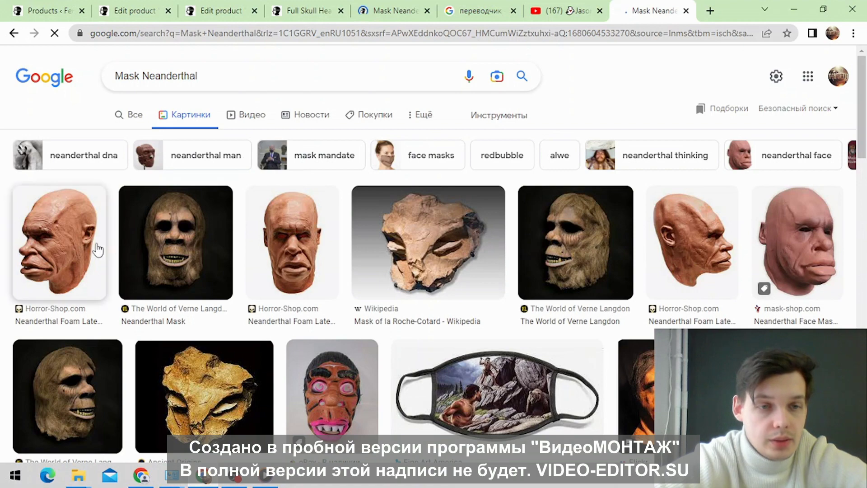
# Step: Look through the "Mask Neanderthal" image results to see whether they match the product's mask
pyautogui.scroll(-4, 328, 161)
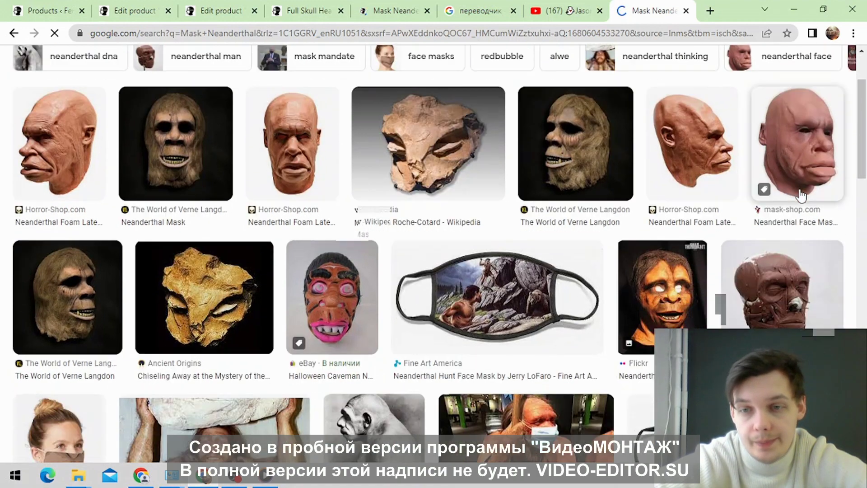
pyautogui.scroll(-4, 329, 161)
pyautogui.scroll(-3, 553, 166)
pyautogui.scroll(-3, 682, 167)
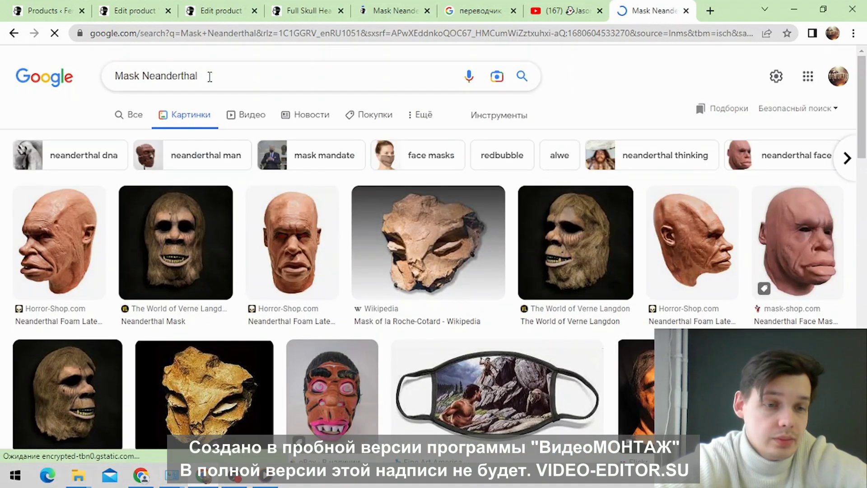
pyautogui.scroll(-7, 255, 208)
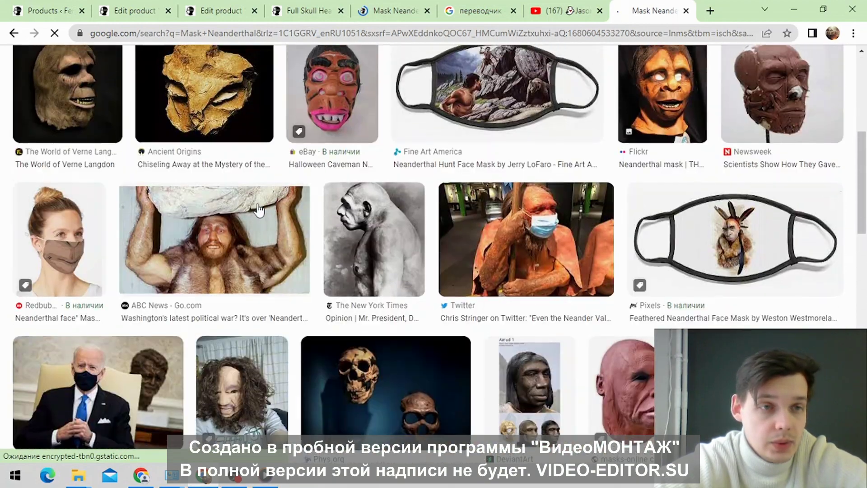
pyautogui.scroll(-7, 616, 226)
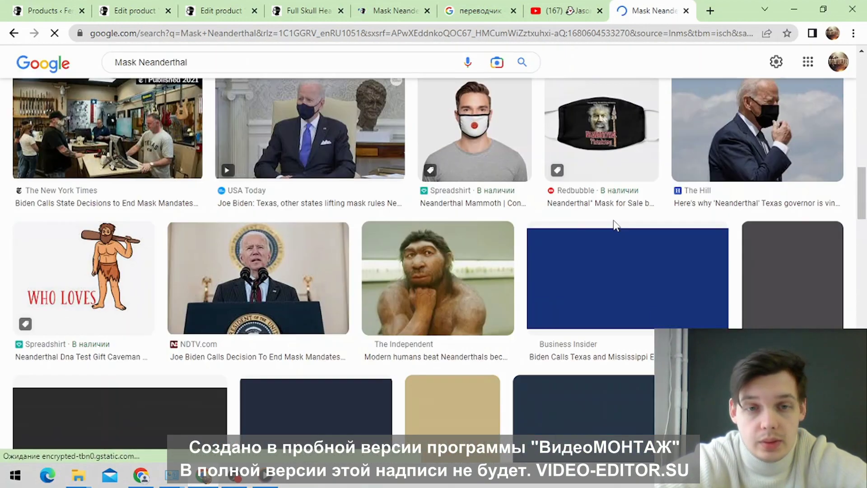
pyautogui.scroll(-4, 616, 224)
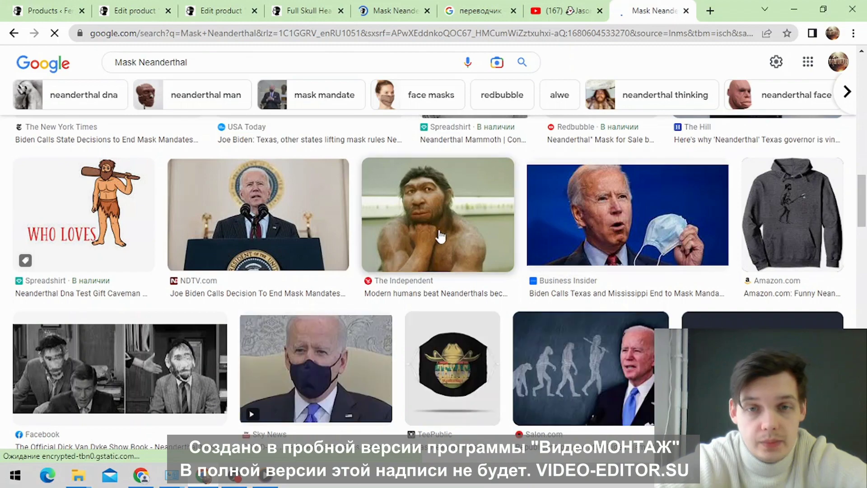
# Step: Scan further down the "Mask Neanderthal" image results for masks resembling the product, returning to the first results
pyautogui.scroll(-7, 368, 211)
pyautogui.scroll(-3, 369, 211)
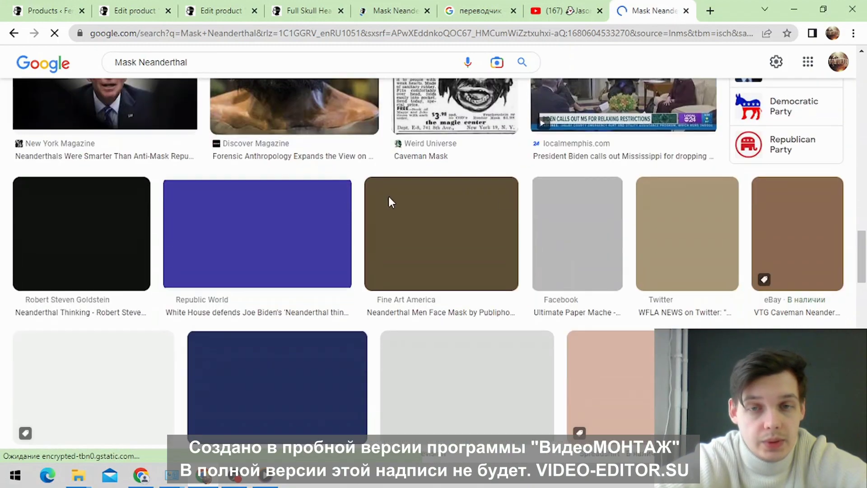
pyautogui.scroll(-4, 771, 205)
pyautogui.scroll(3, 329, 235)
pyautogui.scroll(10, 330, 229)
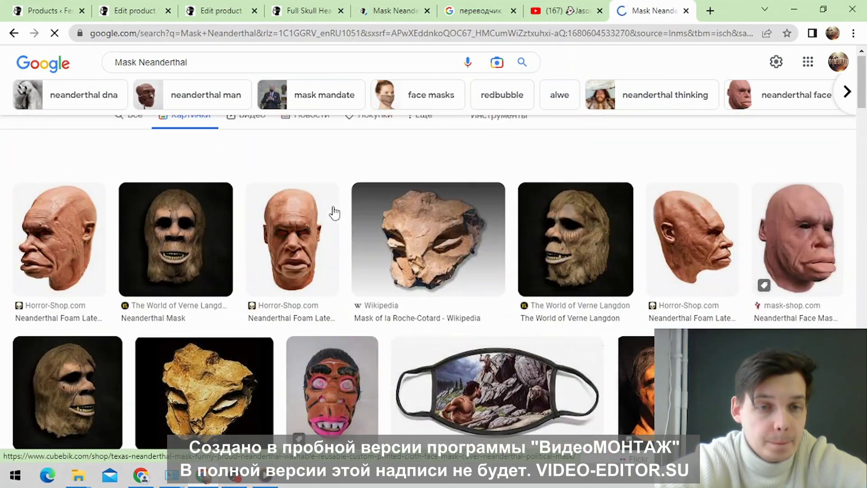
# Step: Replace the image search query with "Маска злодея пугало" and run the search
pyautogui.click(216, 76)
pyautogui.press('BackSpace')
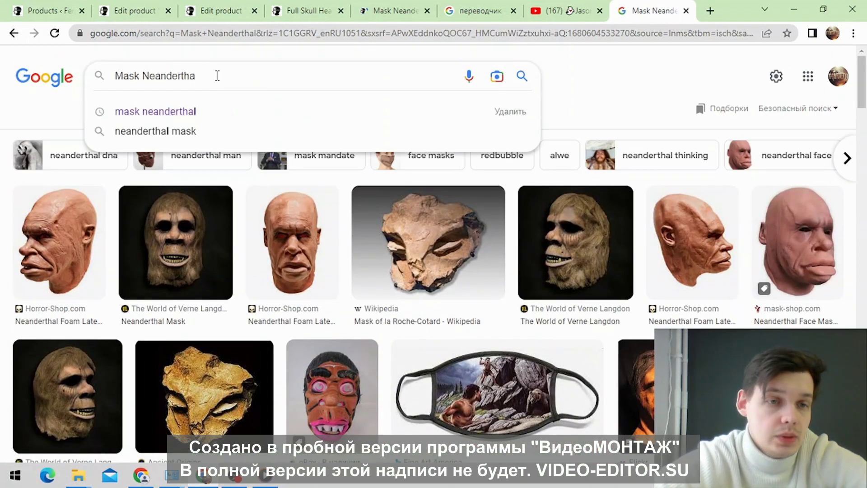
pyautogui.press('BackSpace')
pyautogui.press('BackSpace')
pyautogui.press('BackSpace')
pyautogui.press('BackSpace')
pyautogui.press('BackSpace')
pyautogui.press('BackSpace')
pyautogui.press('BackSpace')
pyautogui.press('BackSpace')
pyautogui.press('BackSpace')
pyautogui.press('BackSpace')
pyautogui.press('BackSpace')
pyautogui.press('BackSpace')
pyautogui.press('BackSpace')
pyautogui.press('BackSpace')
pyautogui.press('BackSpace')
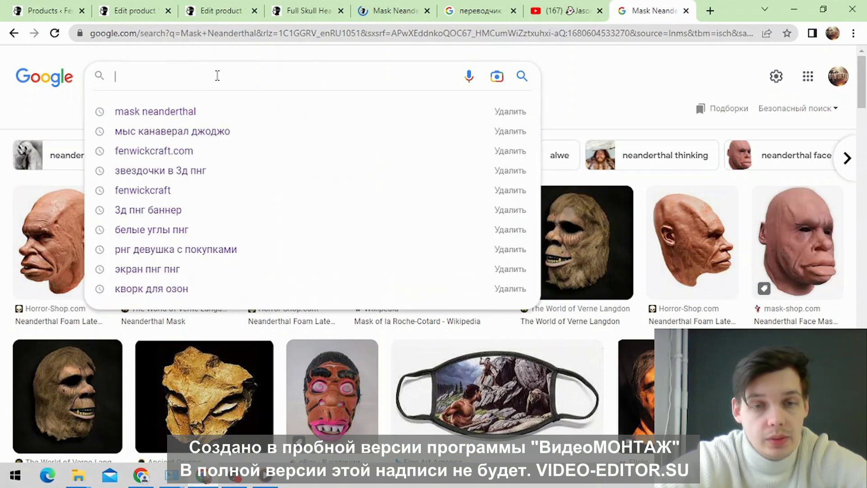
pyautogui.write('Vfcrf')
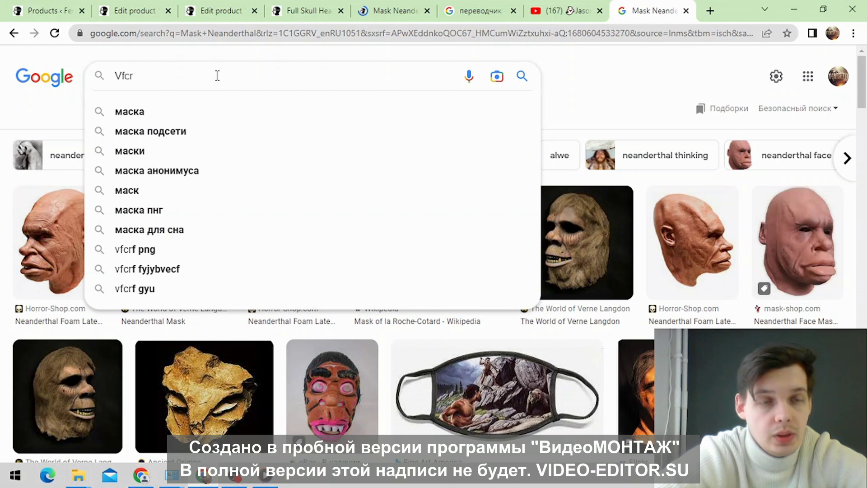
pyautogui.press('BackSpace')
pyautogui.press('BackSpace')
pyautogui.press('BackSpace')
pyautogui.press('BackSpace')
pyautogui.write('М')
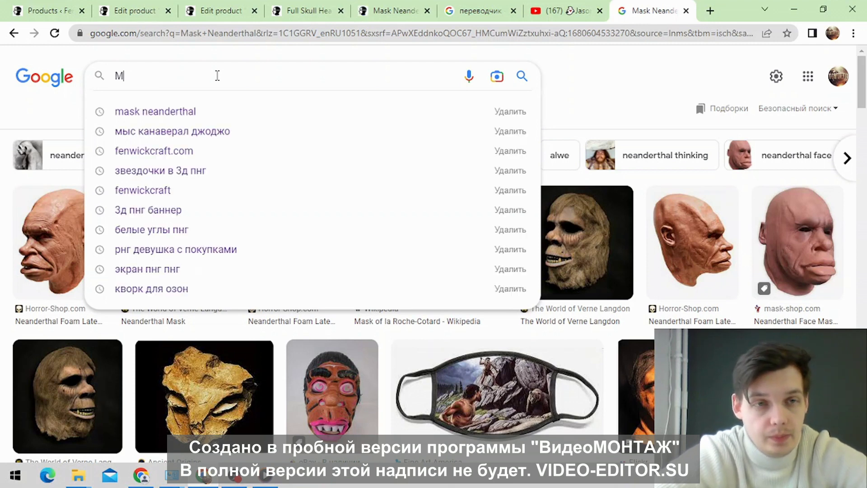
pyautogui.write('аска зд')
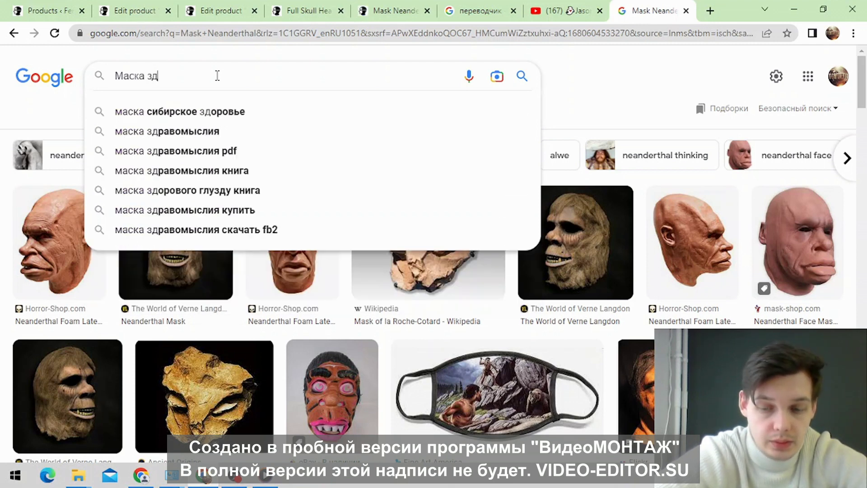
pyautogui.press('BackSpace')
pyautogui.write('лоде')
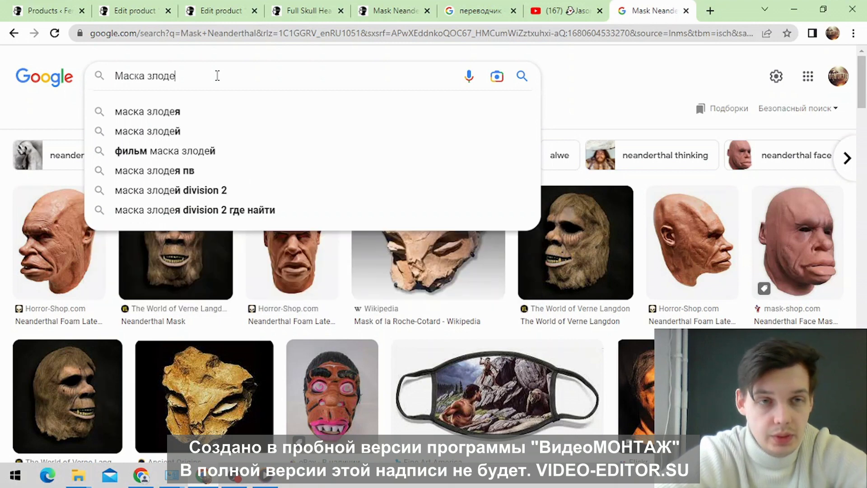
pyautogui.write('я пугало')
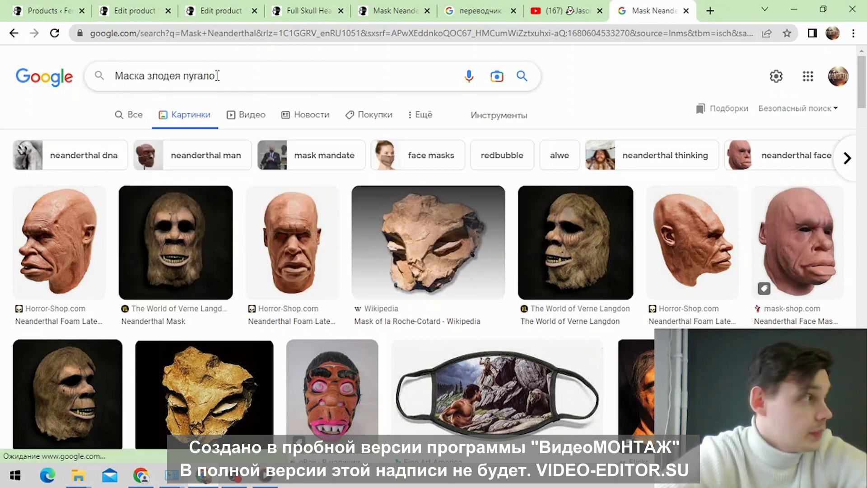
pyautogui.press('Return')
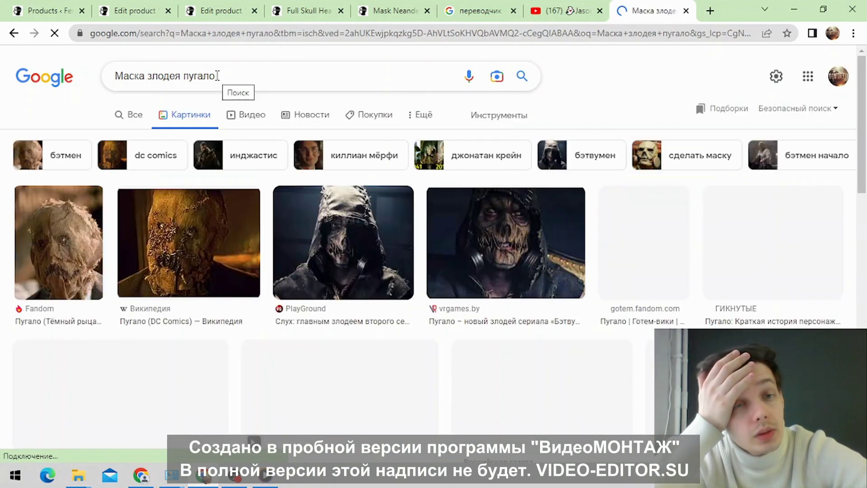
# Step: Look through the "Маска злодея пугало" image results for masks that resemble the product
pyautogui.scroll(-4, 373, 193)
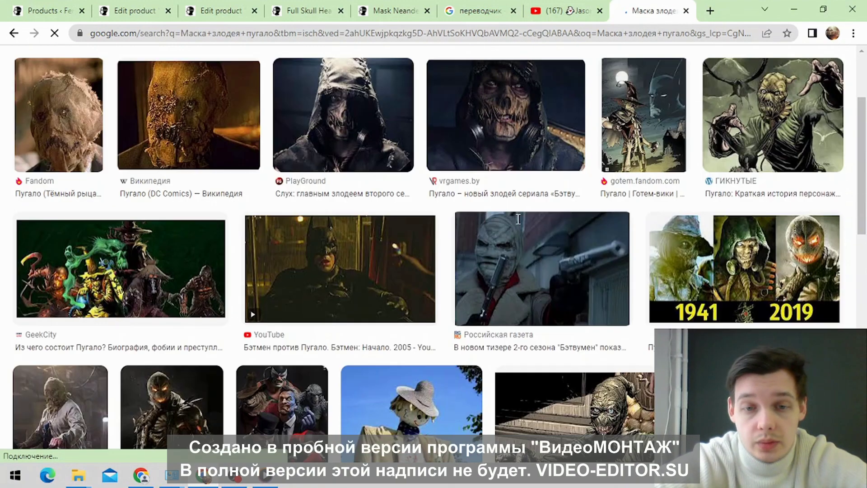
pyautogui.scroll(-4, 540, 197)
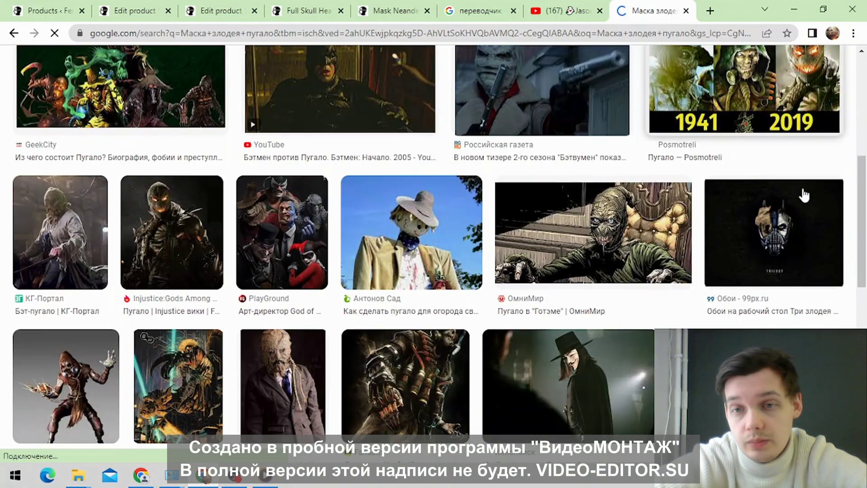
pyautogui.scroll(-2, 794, 153)
pyautogui.scroll(-4, 793, 152)
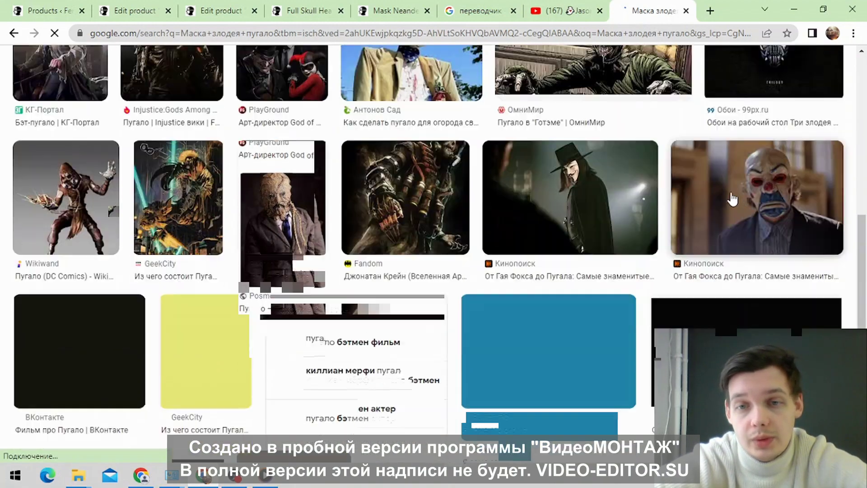
pyautogui.scroll(4, 91, 298)
pyautogui.scroll(6, 90, 298)
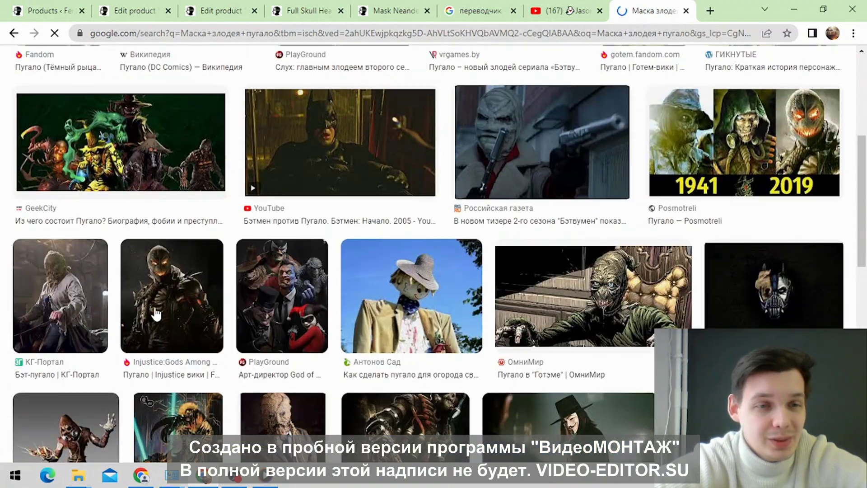
pyautogui.scroll(3, 343, 243)
pyautogui.scroll(-10, 849, 142)
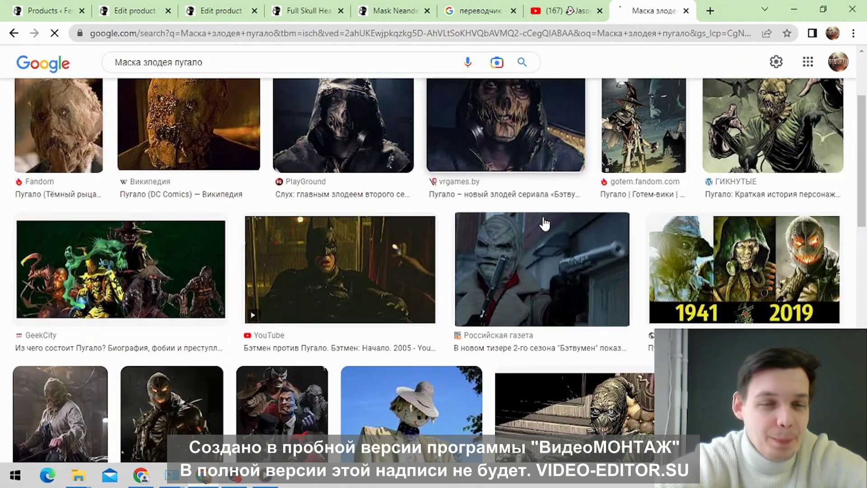
pyautogui.scroll(-3, 849, 142)
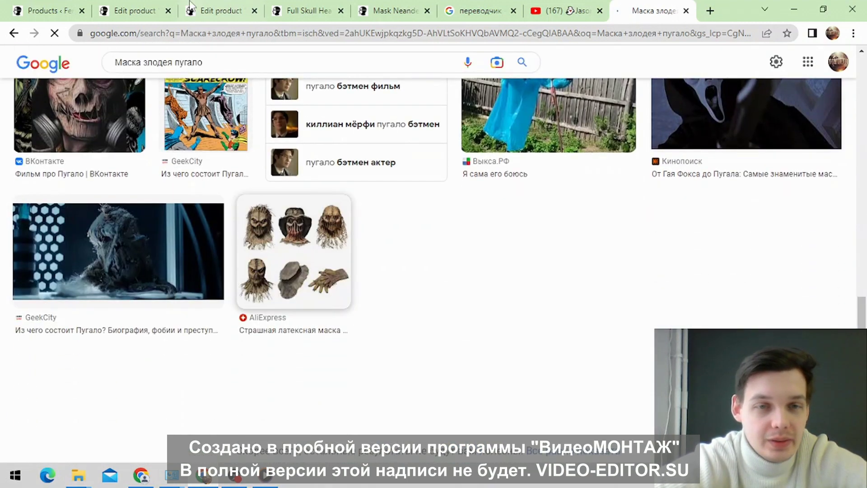
# Step: Return to the Mask Neanderthal edit page and review its product image and gallery against the scarecrow masks
pyautogui.click(120, 5)
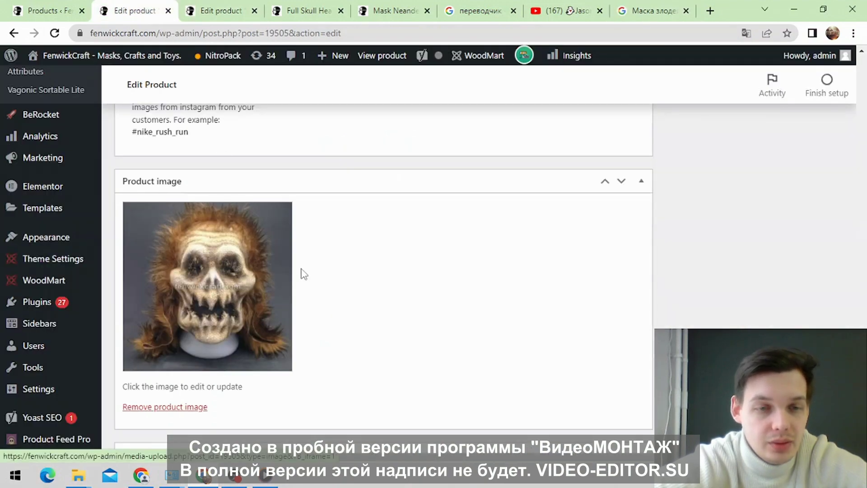
pyautogui.scroll(-10, 446, 265)
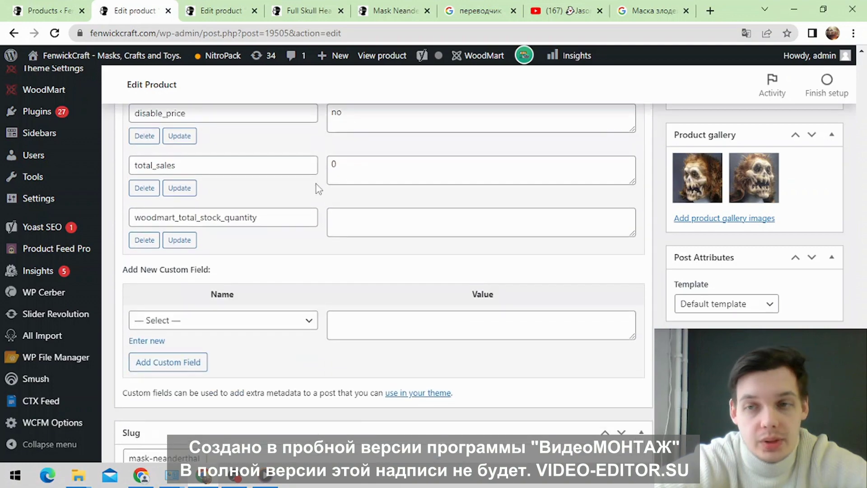
pyautogui.scroll(15, 421, 221)
pyautogui.scroll(15, 493, 212)
pyautogui.scroll(20, 495, 212)
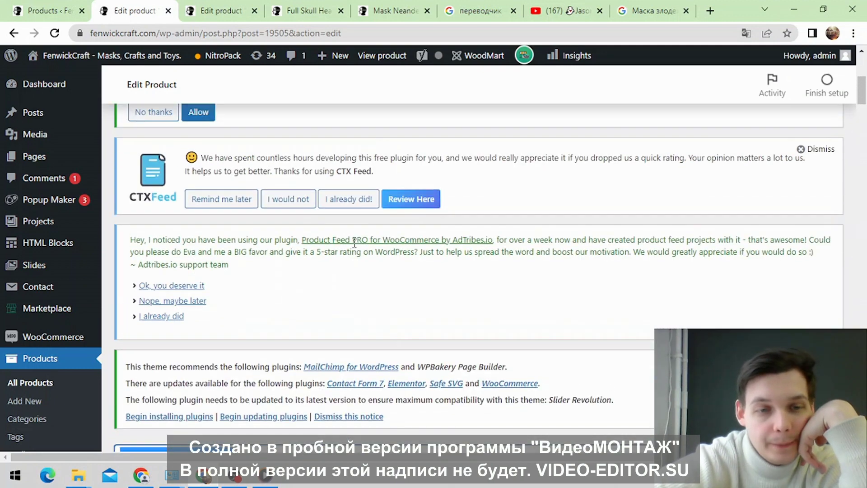
pyautogui.scroll(-5, 355, 243)
# Step: Switch to the Google translator, clear the old text and enter "Маска Злодея Пугало из Вселенной DC" for translation
pyautogui.click(452, 4)
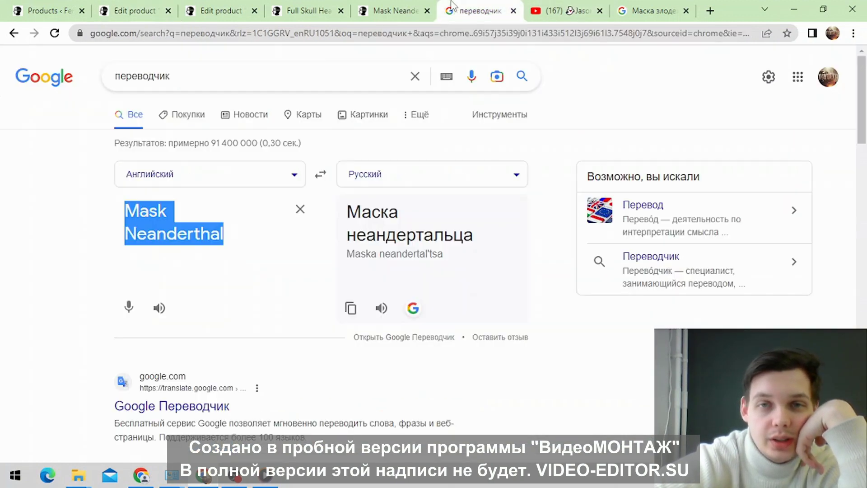
pyautogui.click(299, 210)
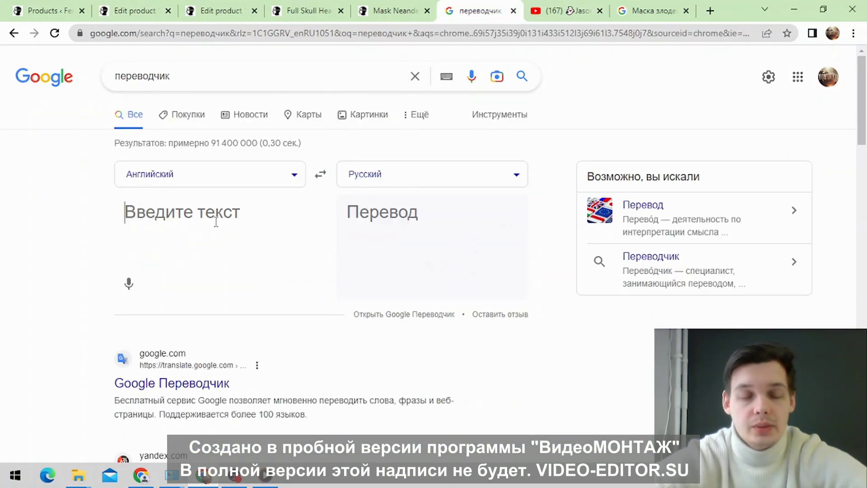
pyautogui.write('Maска ')
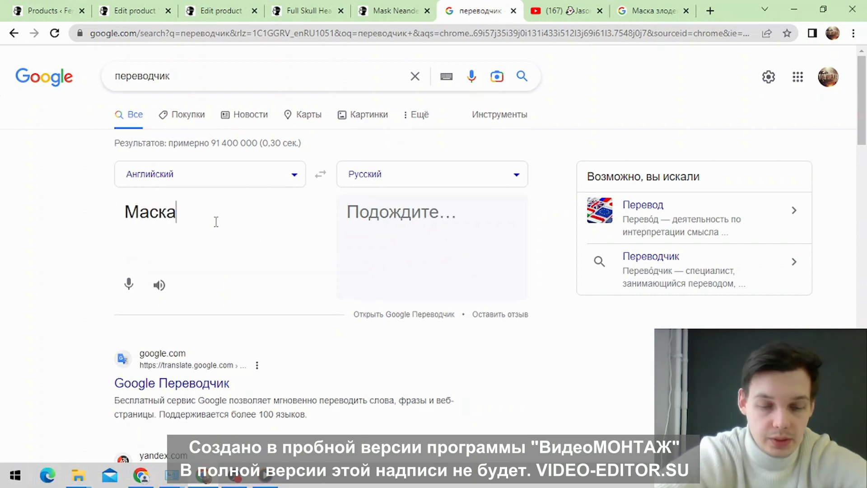
pyautogui.write('Злодея Пуг')
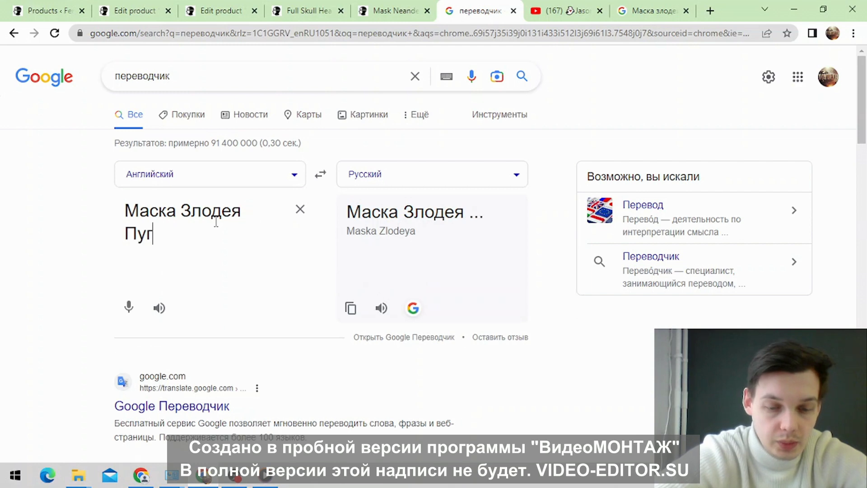
pyautogui.write('ало из')
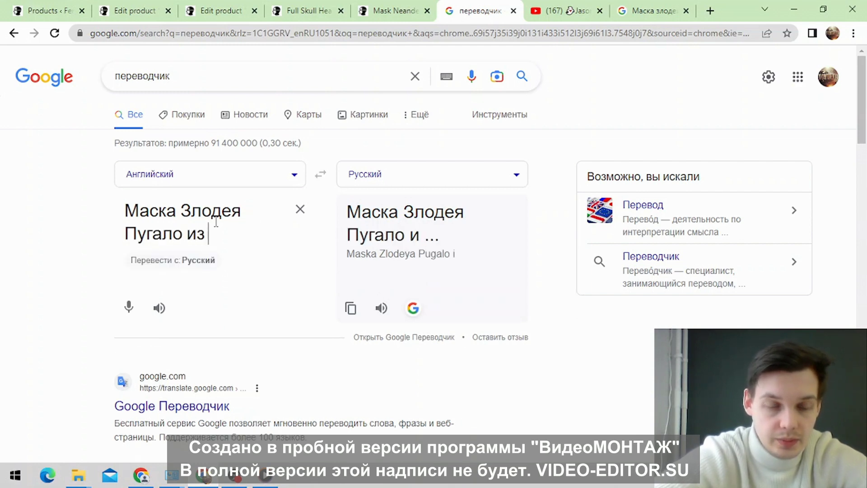
pyautogui.write(' Вселенной ВС')
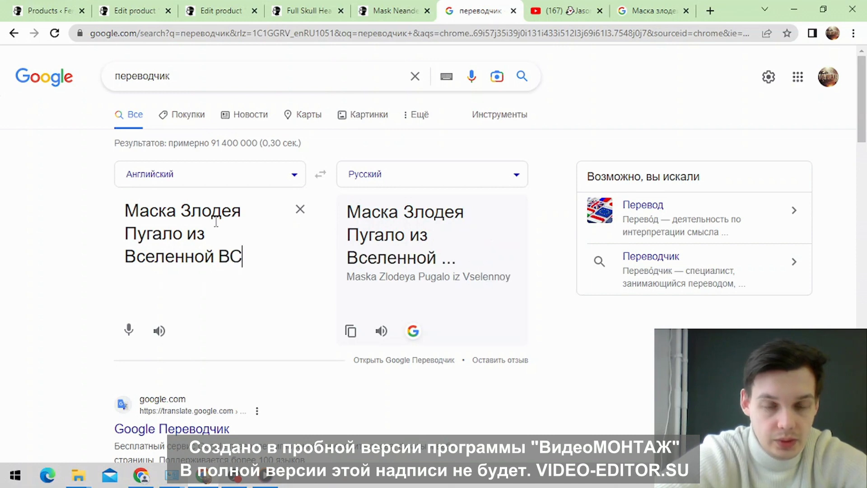
pyautogui.press('BackSpace')
pyautogui.write('DC (индивидуальная')
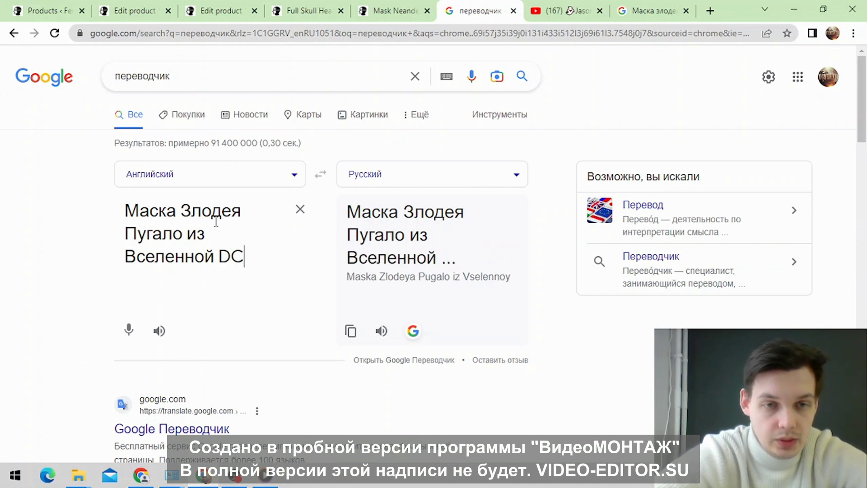
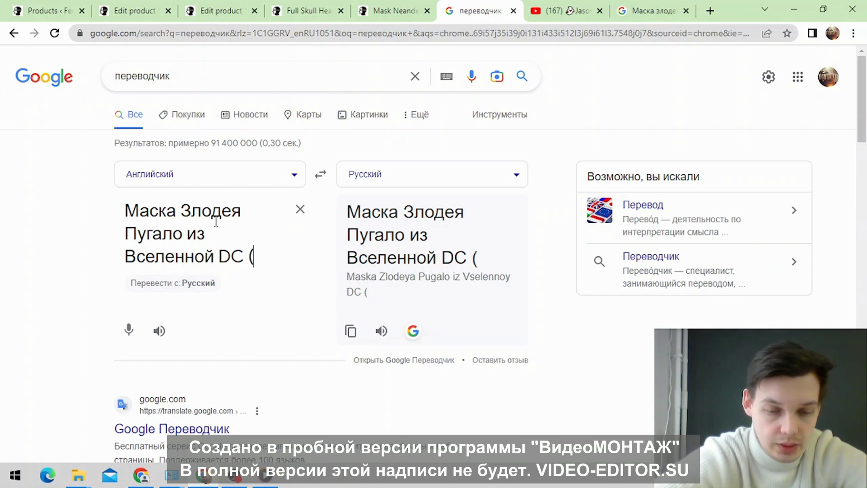
pyautogui.write('индиви')
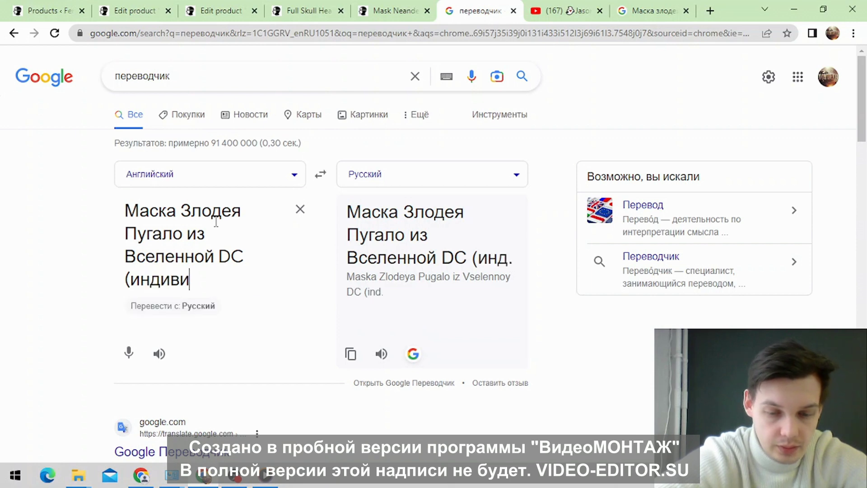
pyautogui.write('дуальная')
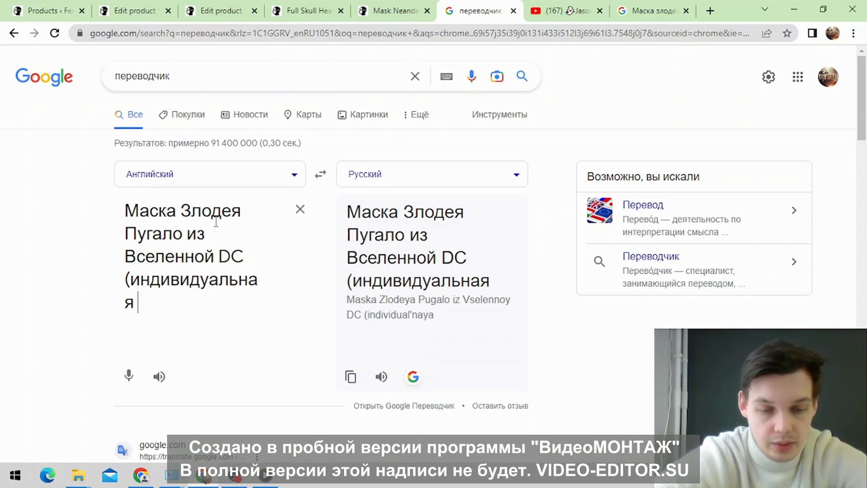
pyautogui.press('BackSpace')
pyautogui.press('BackSpace')
pyautogui.press('BackSpace')
pyautogui.press('BackSpace')
pyautogui.press('BackSpace')
pyautogui.press('BackSpace')
pyautogui.press('BackSpace')
pyautogui.press('BackSpace')
pyautogui.press('BackSpace')
pyautogui.press('BackSpace')
pyautogui.press('BackSpace')
pyautogui.press('BackSpace')
pyautogui.press('BackSpace')
pyautogui.press('BackSpace')
pyautogui.press('BackSpace')
pyautogui.press('BackSpace')
pyautogui.press('BackSpace')
pyautogui.press('BackSpace')
pyautogui.press('BackSpace')
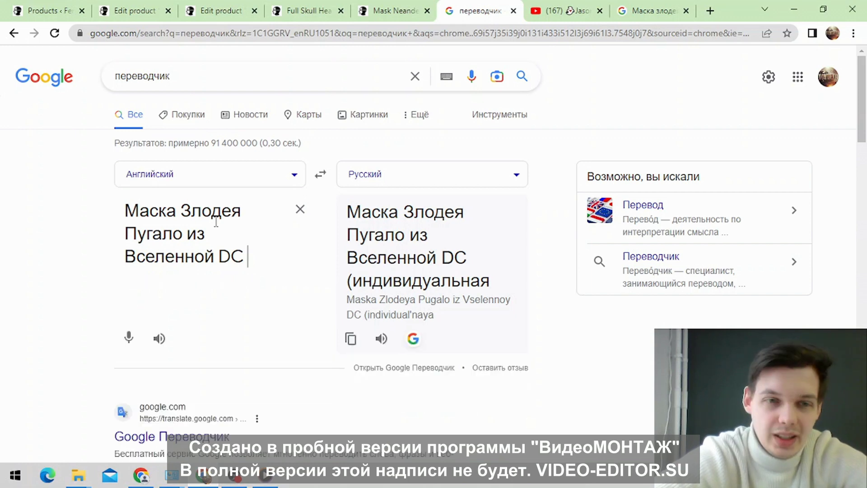
pyautogui.write('Вс')
pyautogui.press('BackSpace')
pyautogui.press('BackSpace')
pyautogui.write('С')
pyautogui.press('BackSpace')
pyautogui.write('D')
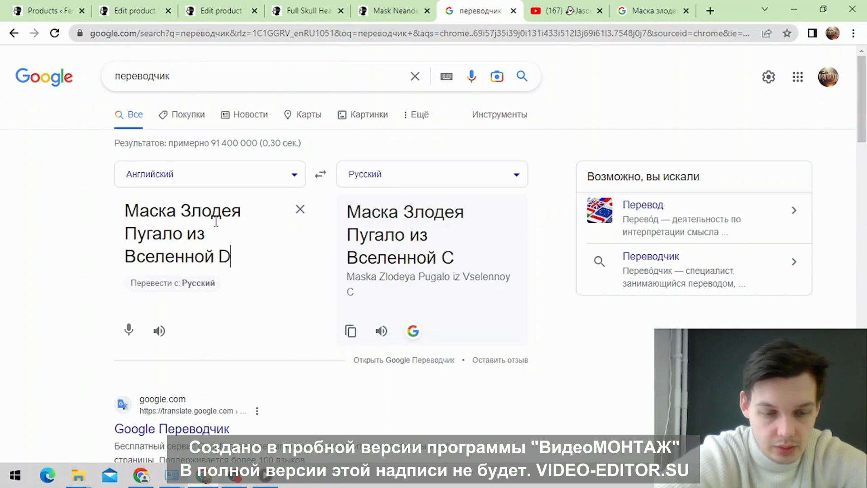
pyautogui.write('C (')
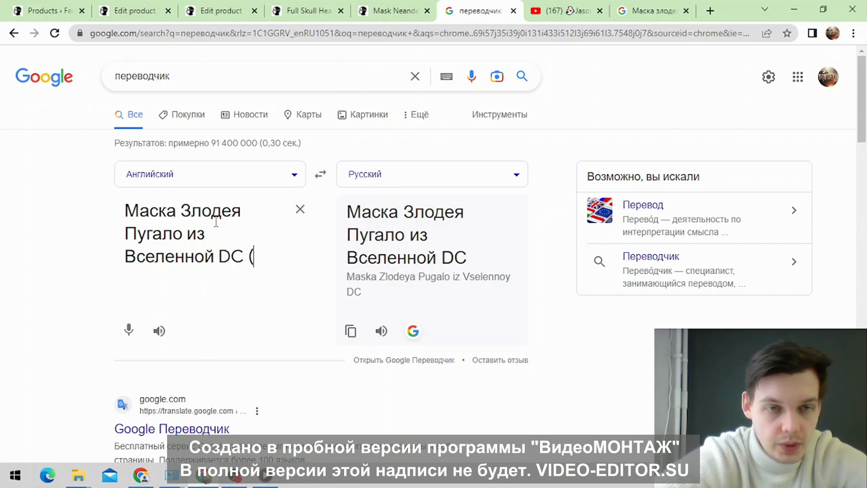
pyautogui.press('BackSpace')
pyautogui.write('.')
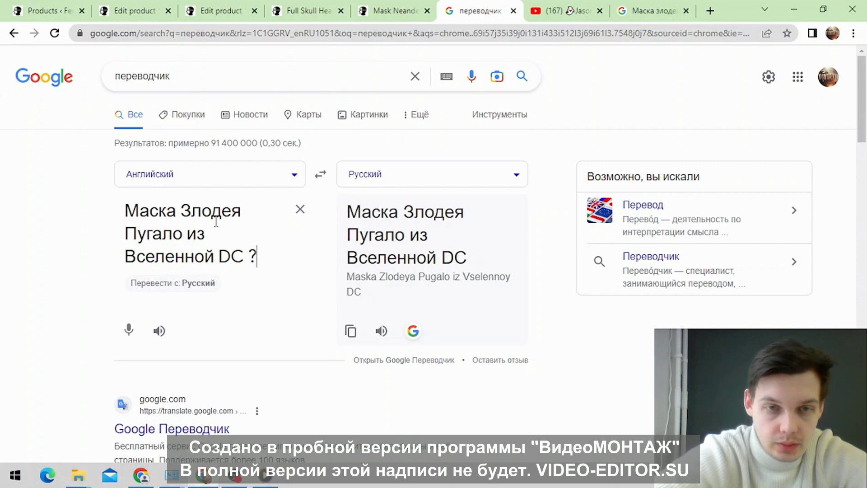
pyautogui.press('BackSpace')
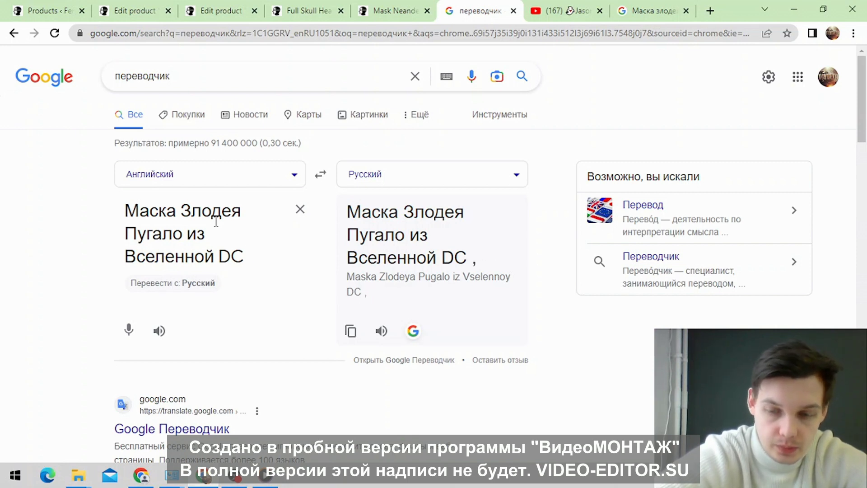
# Step: Append "/ своя версия." to the translator's source text after "Вселенной DC"
pyautogui.write('/ ')
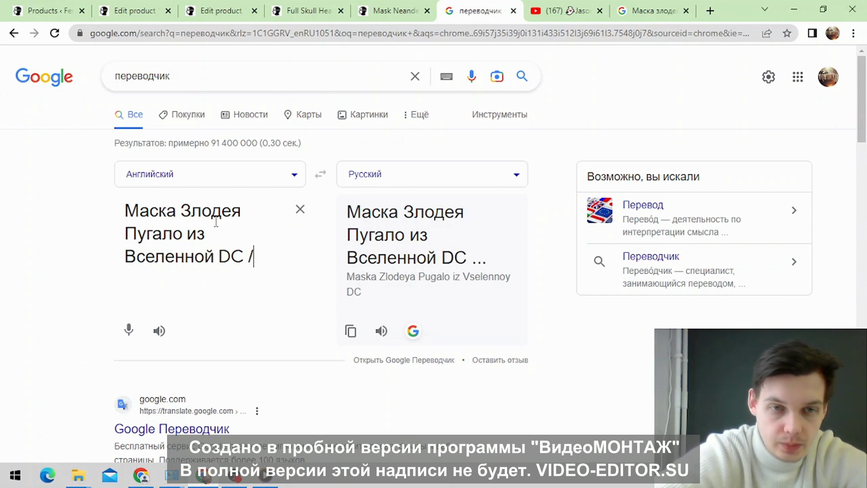
pyautogui.write('ey')
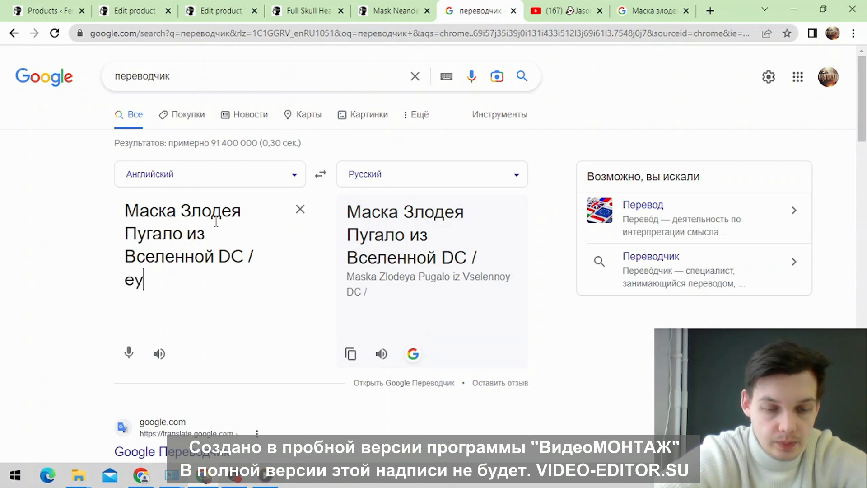
pyautogui.write('brfkm')
pyautogui.press('BackSpace')
pyautogui.press('BackSpace')
pyautogui.press('BackSpace')
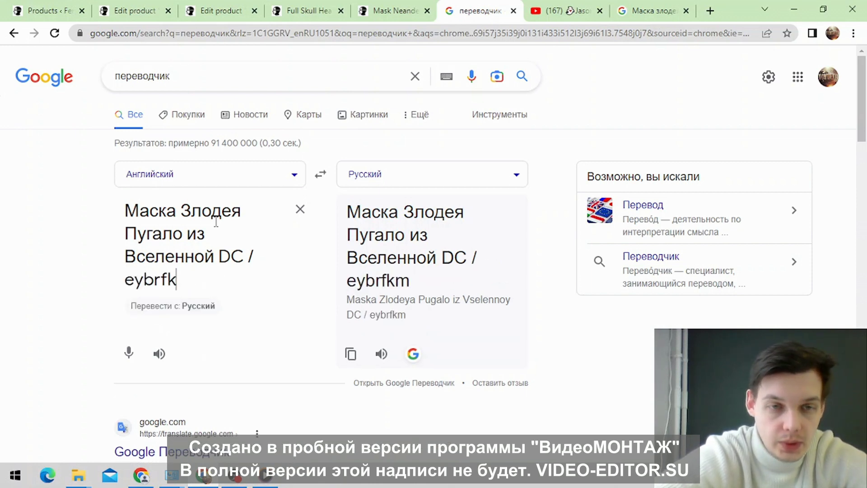
pyautogui.press('BackSpace')
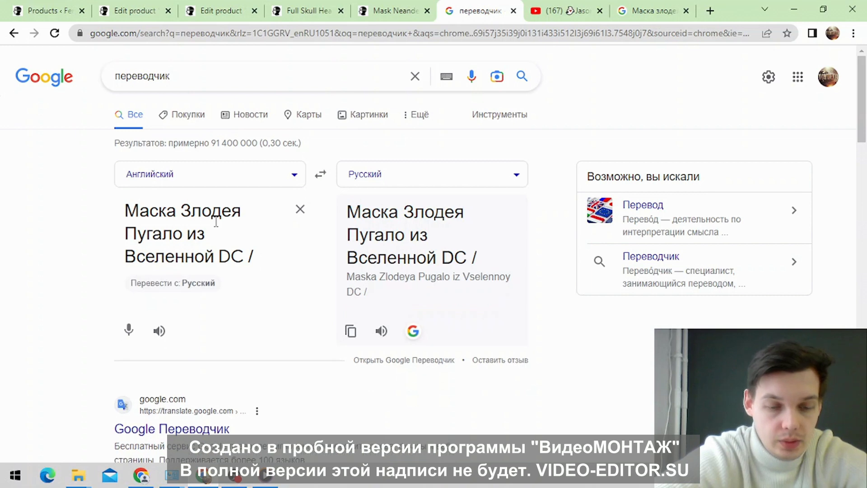
pyautogui.write('ве')
pyautogui.press('BackSpace')
pyautogui.press('BackSpace')
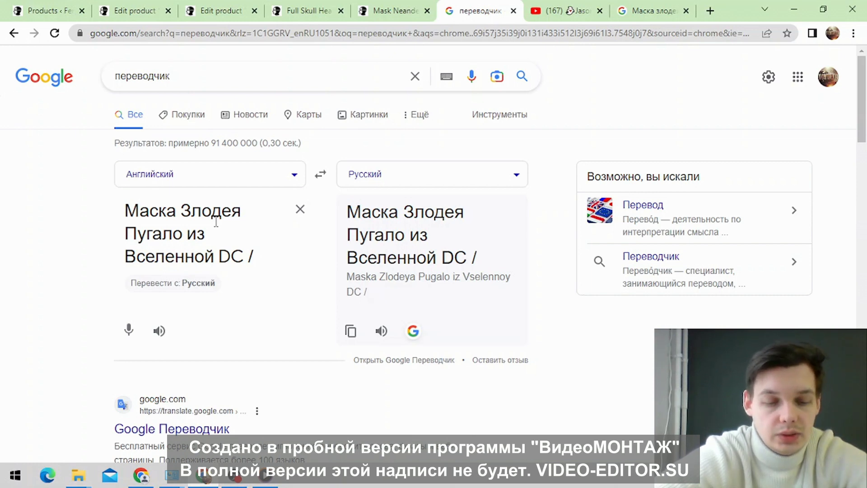
pyautogui.write('своя версяю')
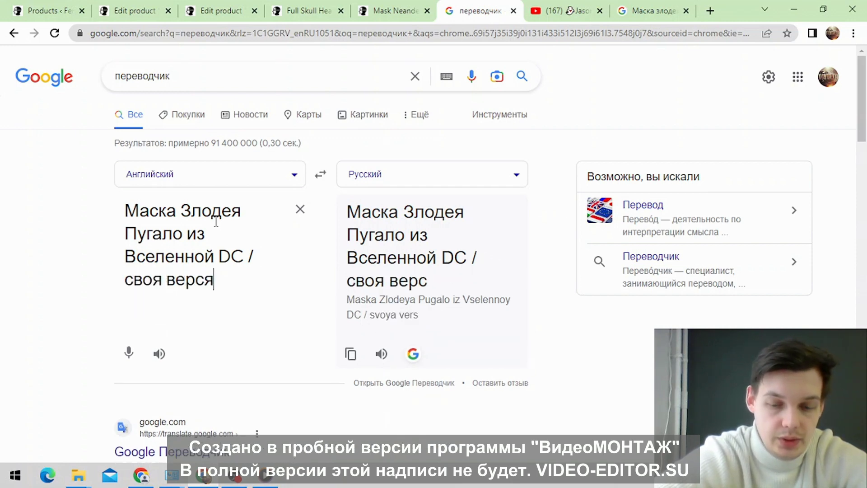
pyautogui.press('BackSpace')
pyautogui.press('BackSpace')
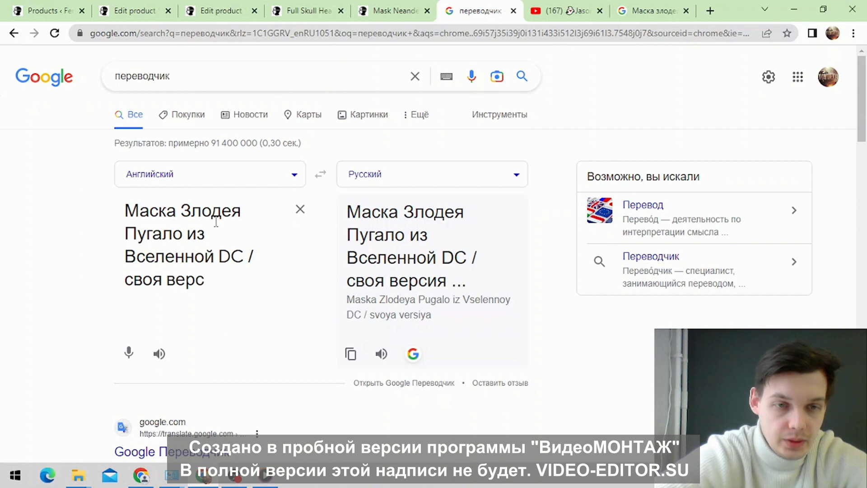
pyautogui.write('ия')
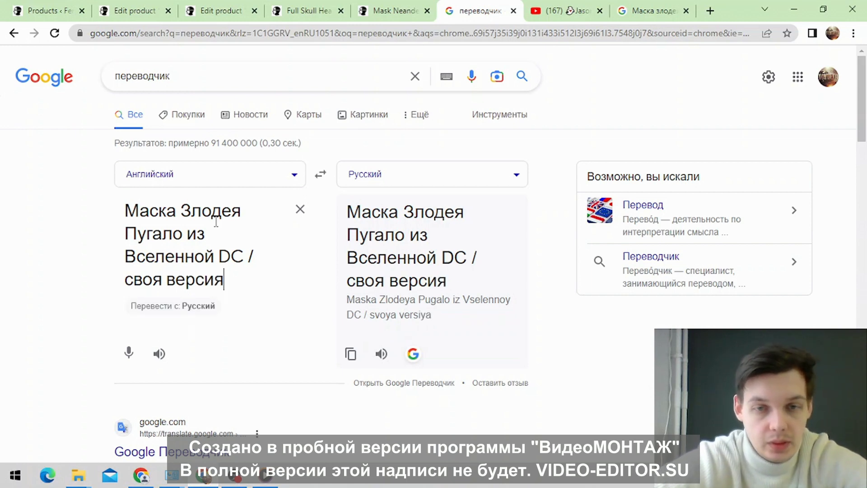
pyautogui.write('.')
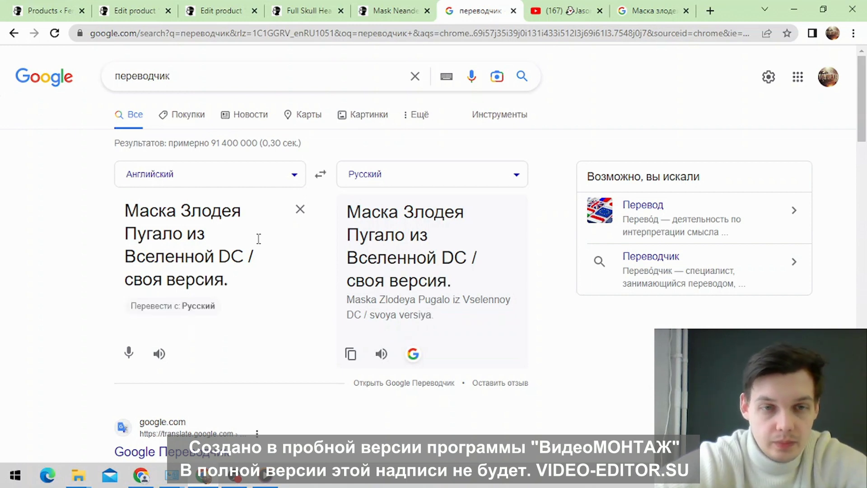
# Step: Swap the translation direction to Russian into English and copy the entire English translation
pyautogui.click(320, 174)
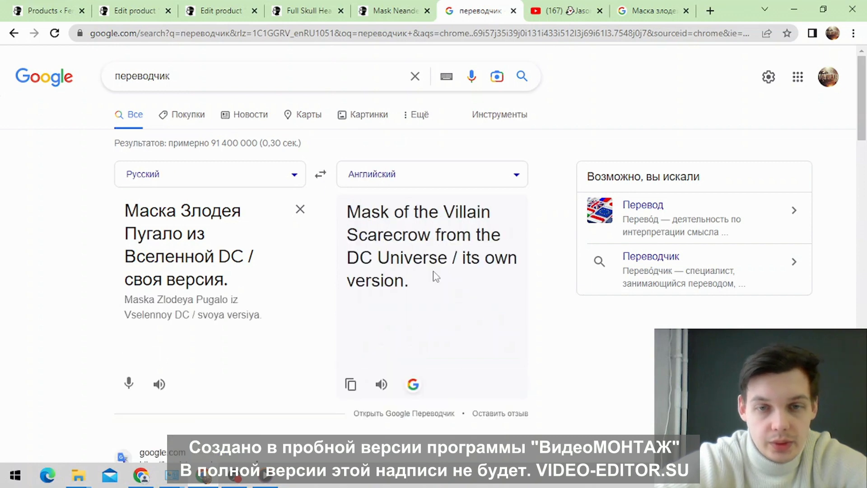
pyautogui.tripleClick(406, 261)
pyautogui.click(416, 277)
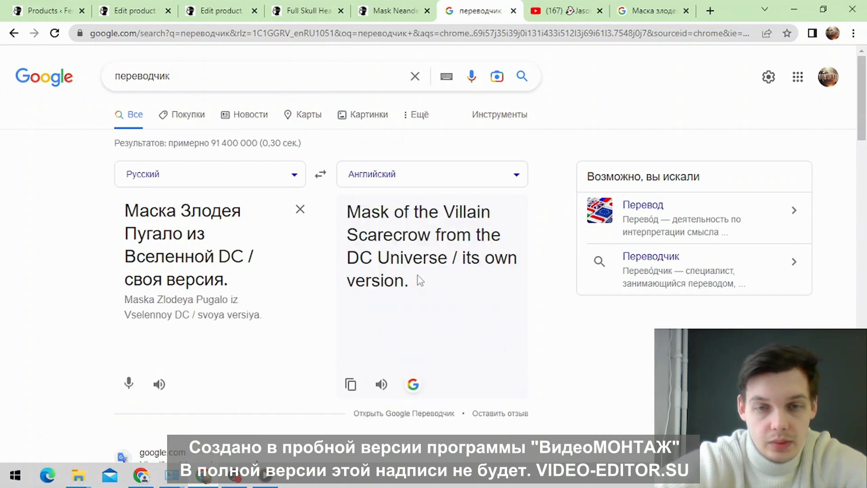
pyautogui.moveTo(407, 285); pyautogui.dragTo(352, 216)
pyautogui.rightClick(347, 216)
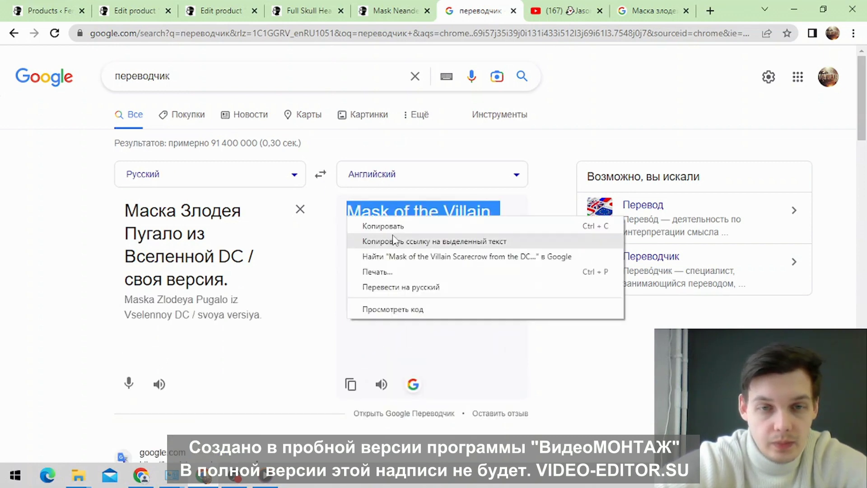
pyautogui.click(396, 227)
# Step: Search for the copied English title in a new tab and look through its image results for similar masks
pyautogui.click(716, 7)
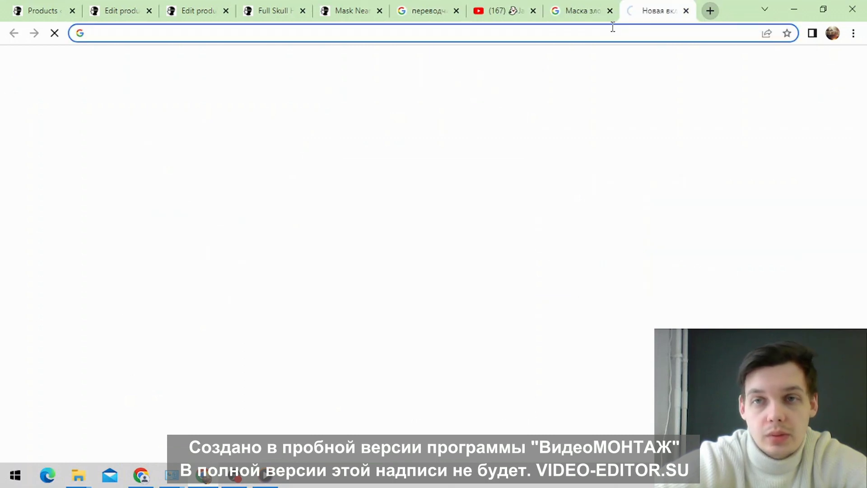
pyautogui.rightClick(616, 28)
pyautogui.click(599, 111)
pyautogui.write('\\')
pyautogui.press('Return')
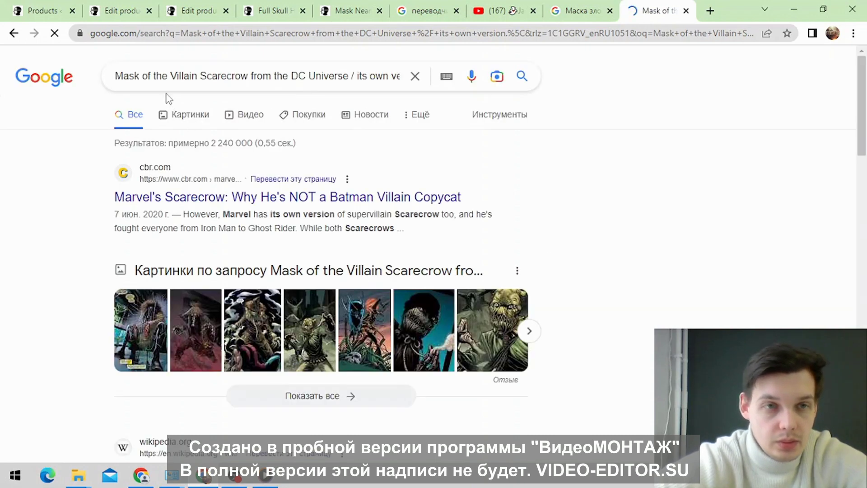
pyautogui.click(178, 118)
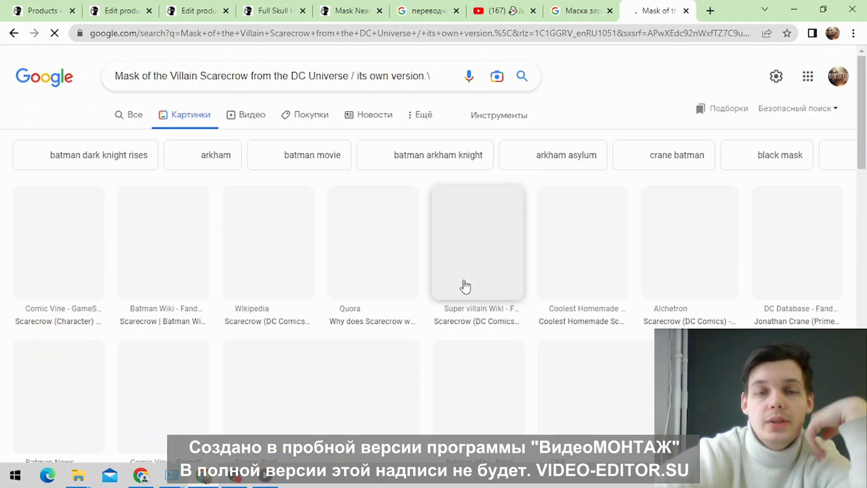
pyautogui.scroll(-1, 482, 274)
pyautogui.scroll(-5, 482, 273)
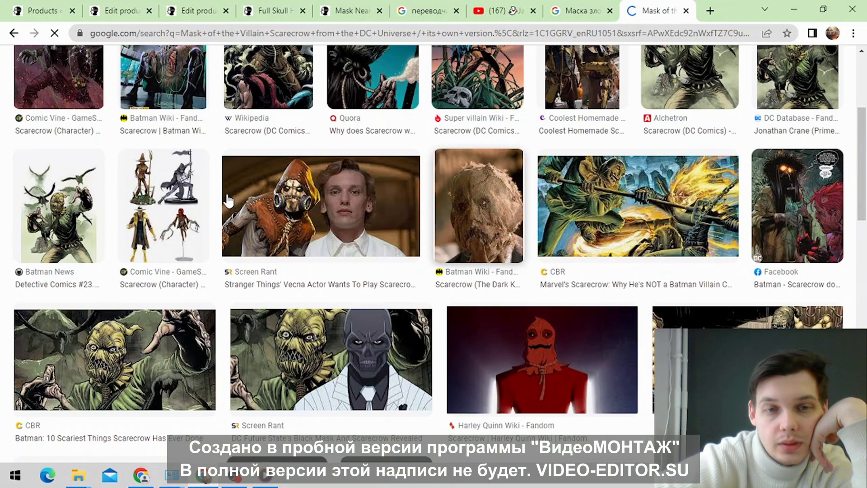
pyautogui.scroll(-7, 668, 221)
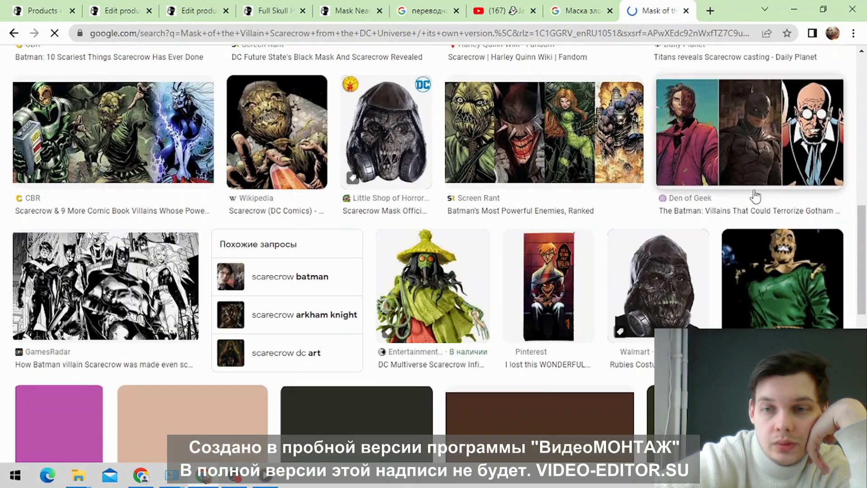
pyautogui.scroll(-4, 713, 135)
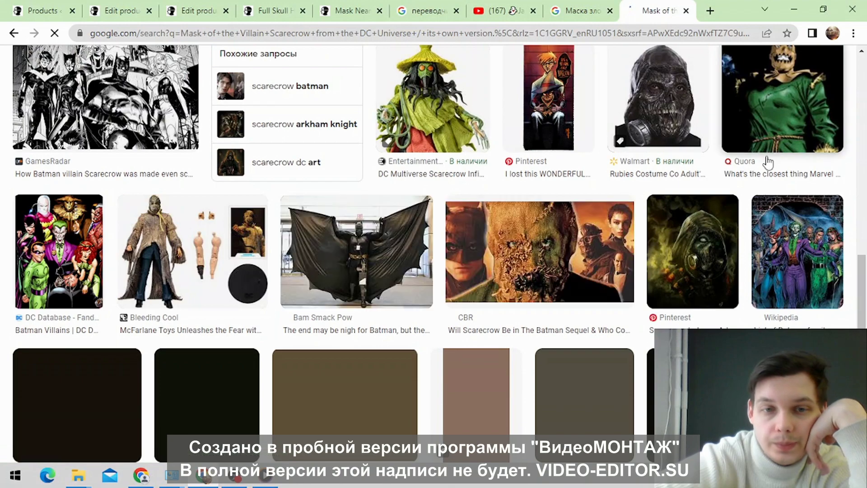
pyautogui.scroll(10, 371, 255)
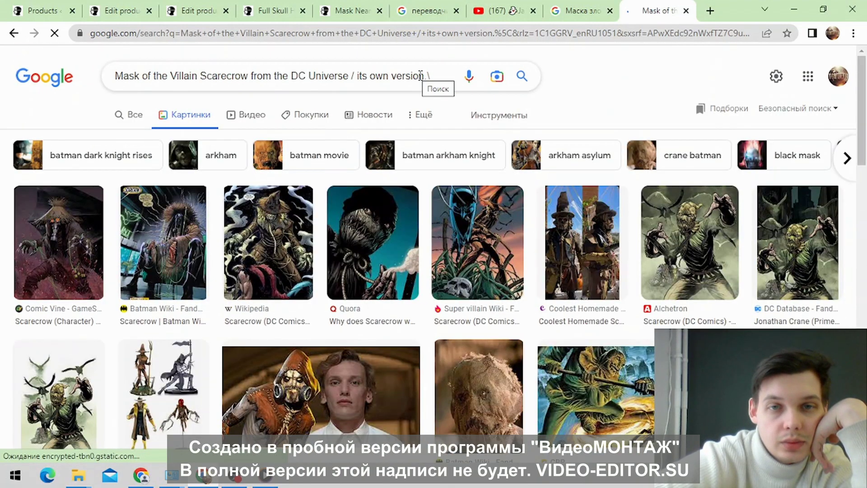
# Step: Shorten the image search query to "Mask of the Villain Scarecrow from the DC Universe" and run the search again
pyautogui.moveTo(405, 76); pyautogui.dragTo(431, 76)
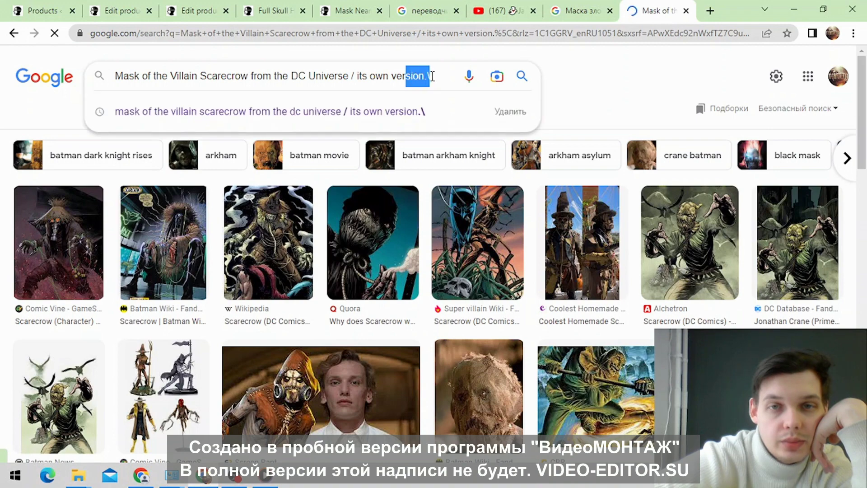
pyautogui.press('BackSpace')
pyautogui.press('BackSpace')
pyautogui.press('BackSpace')
pyautogui.press('BackSpace')
pyautogui.press('BackSpace')
pyautogui.press('BackSpace')
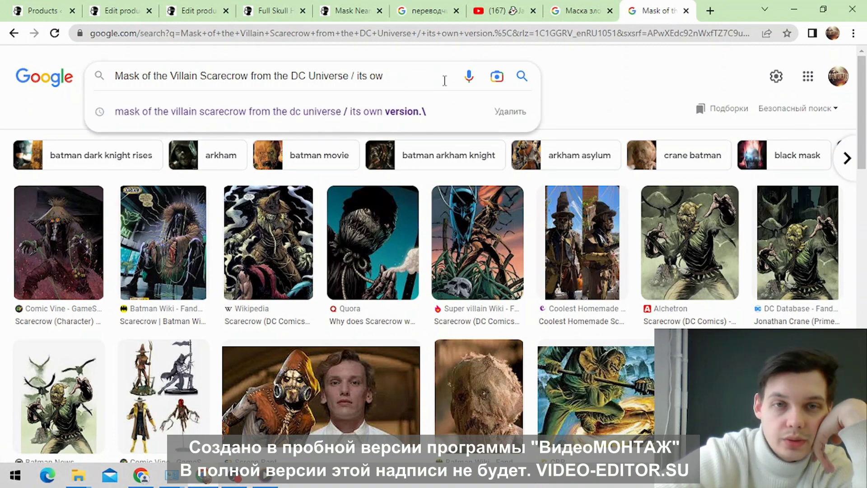
pyautogui.press('BackSpace')
pyautogui.press('BackSpace')
pyautogui.press('BackSpace')
pyautogui.press('BackSpace')
pyautogui.press('BackSpace')
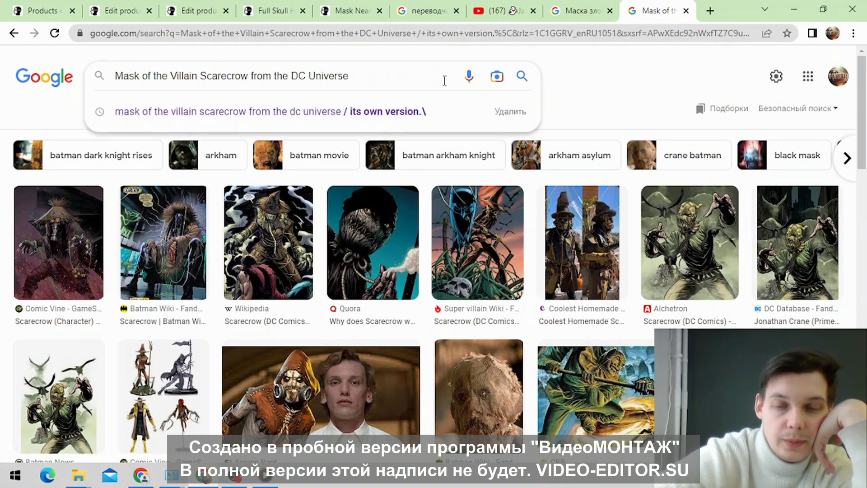
pyautogui.press('Return')
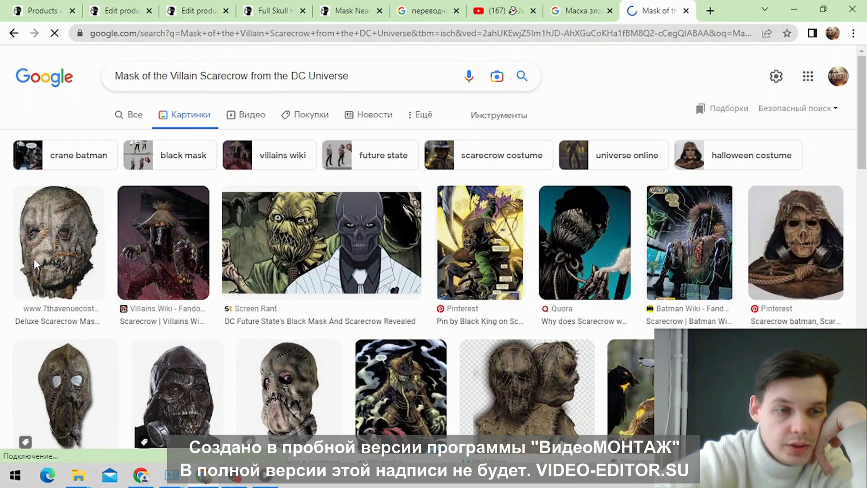
# Step: Look through the image results of the shortened query for masks resembling the product
pyautogui.scroll(-1, 821, 250)
pyautogui.scroll(-5, 820, 250)
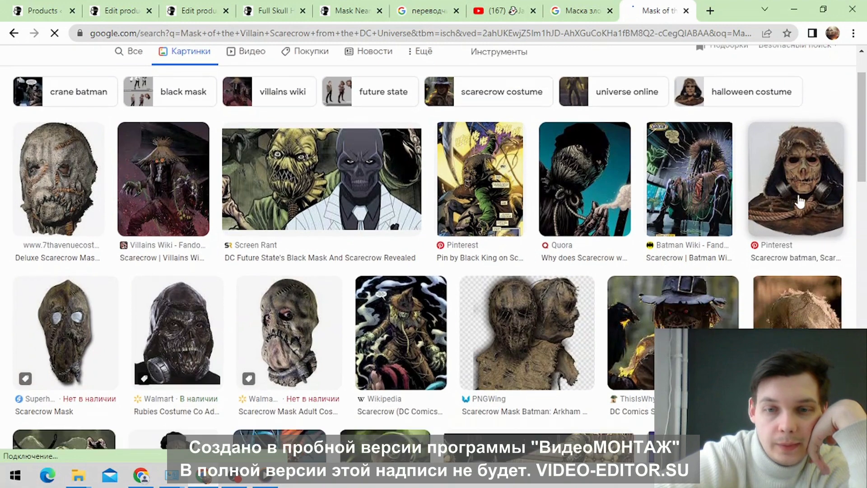
pyautogui.scroll(-1, 76, 222)
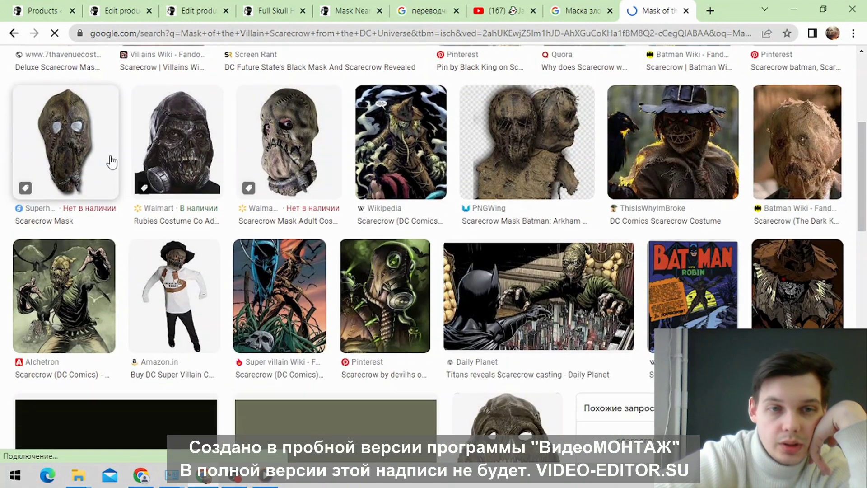
pyautogui.scroll(-4, 735, 296)
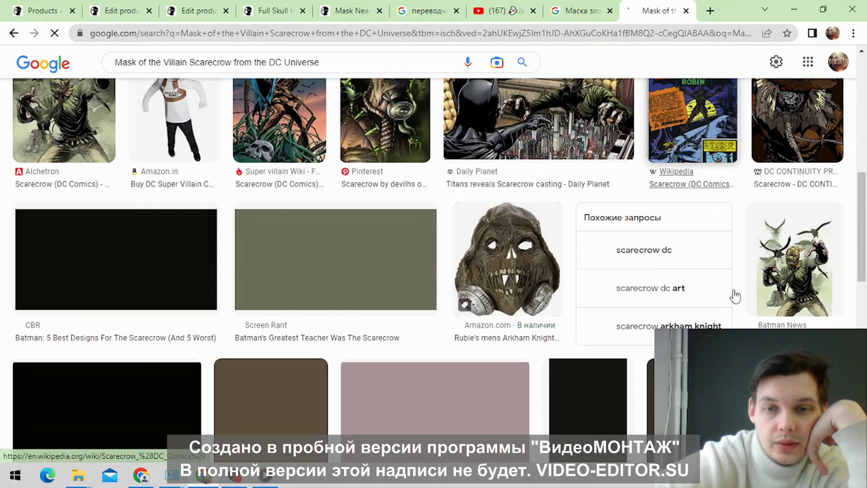
pyautogui.scroll(-5, 431, 285)
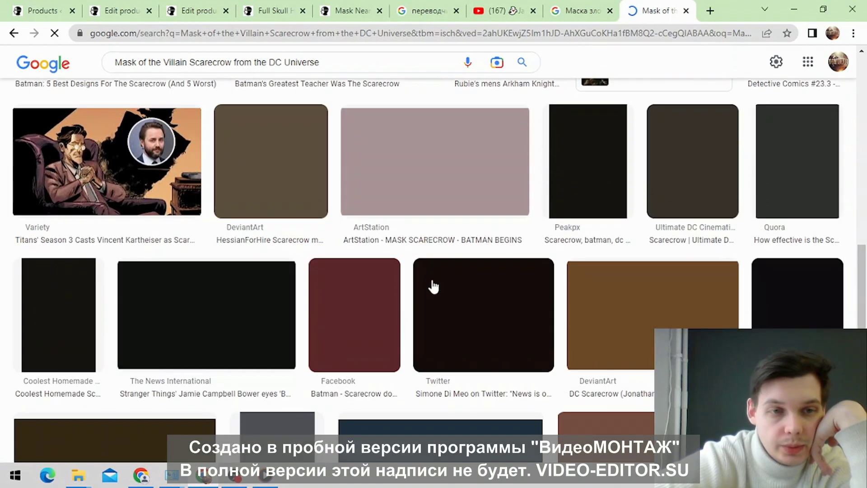
pyautogui.scroll(10, 241, 284)
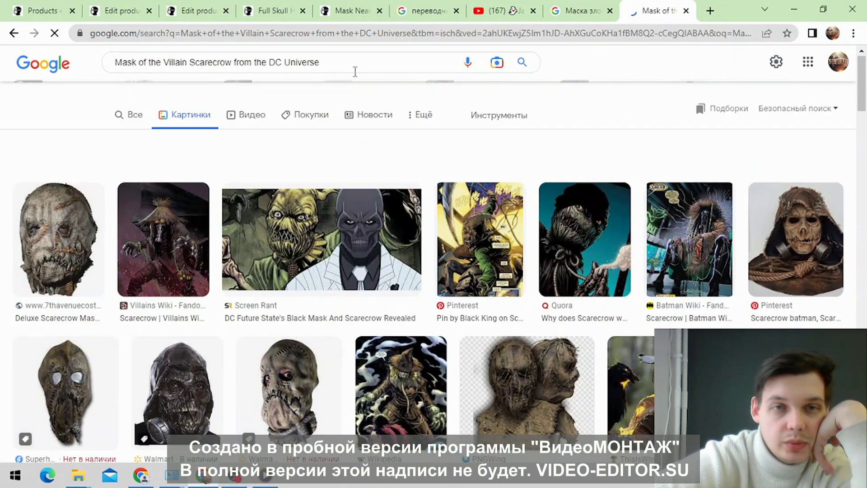
# Step: Copy the full image search query "Mask of the Villain Scarecrow from the DC Universe"
pyautogui.moveTo(340, 64); pyautogui.dragTo(164, 70)
pyautogui.click(354, 83)
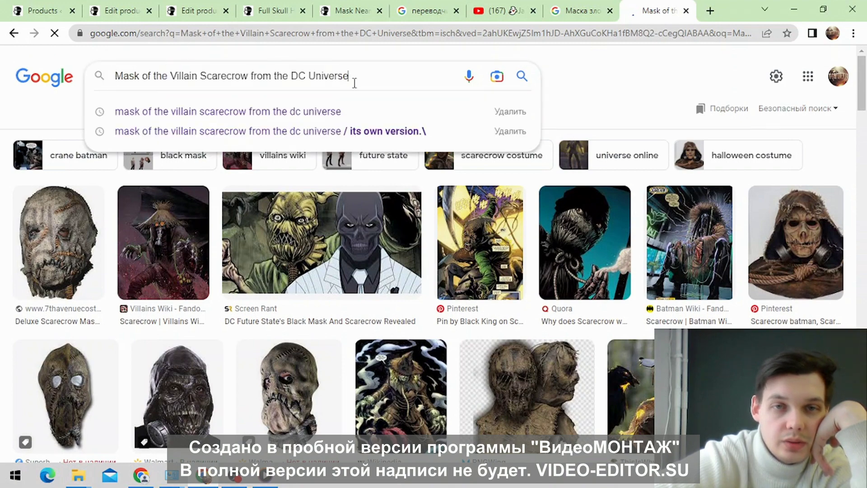
pyautogui.moveTo(346, 79); pyautogui.dragTo(105, 83)
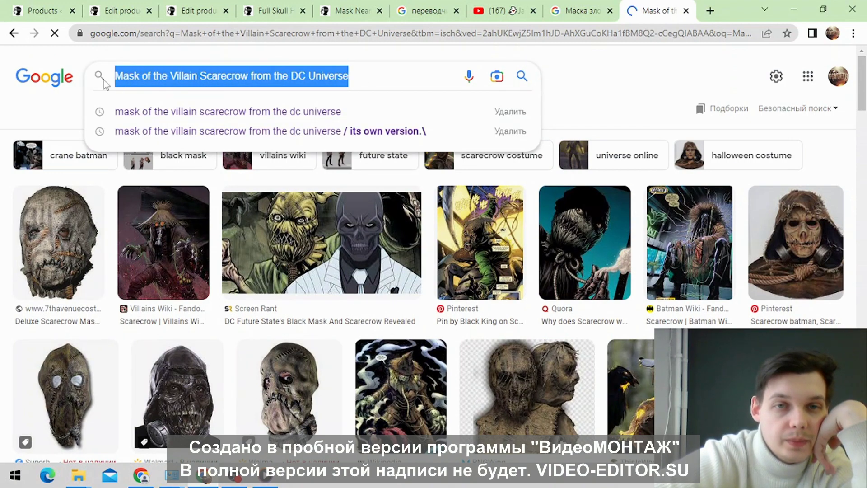
pyautogui.click(318, 77)
pyautogui.rightClick(316, 77)
pyautogui.click(309, 77)
pyautogui.tripleClick(305, 77)
pyautogui.rightClick(306, 78)
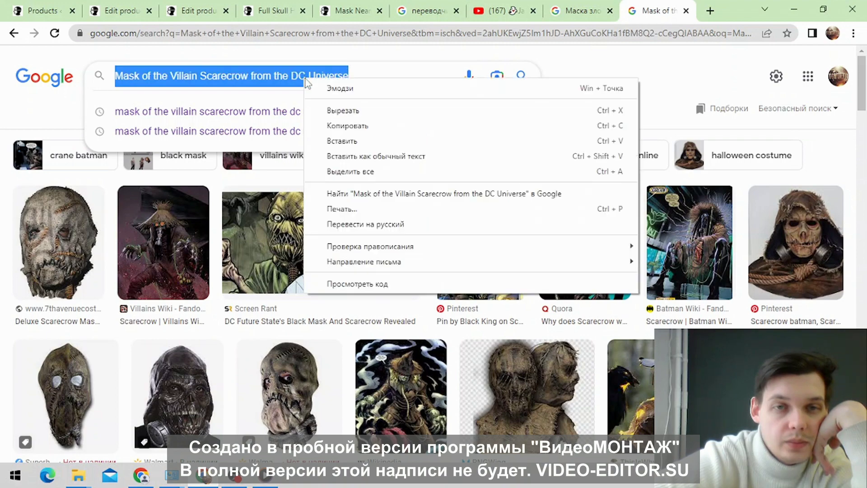
pyautogui.click(355, 121)
# Step: Return to the Mask Neanderthal product and replace its title with the copied "Mask of the Villain Scarecrow from the DC Universe"
pyautogui.click(429, 7)
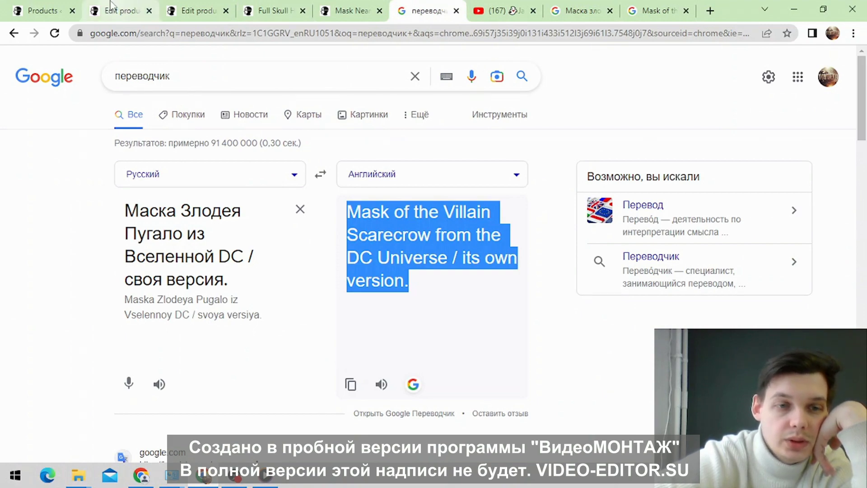
pyautogui.click(136, 11)
pyautogui.scroll(-1, 248, 232)
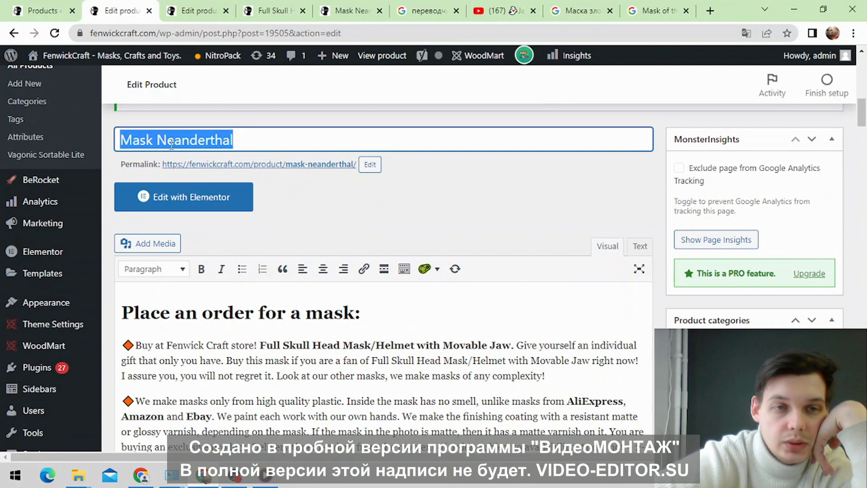
pyautogui.rightClick(172, 141)
pyautogui.click(209, 205)
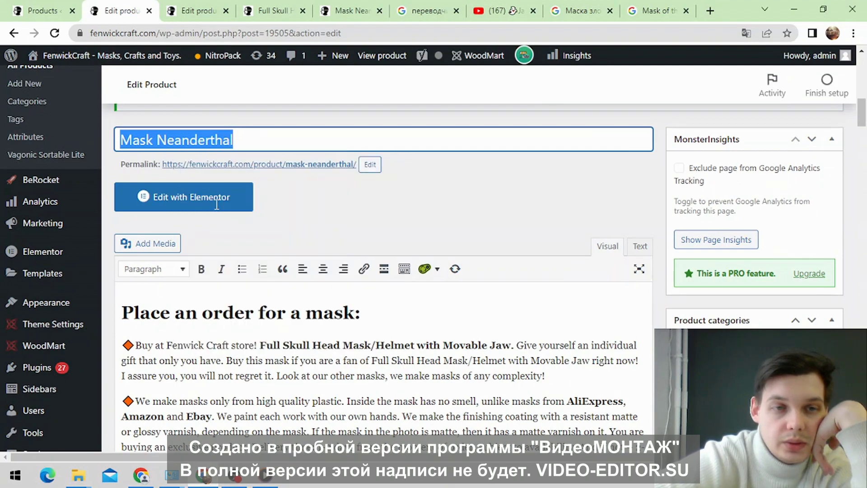
# Step: Examine the product's Yoast SEO preview and fields, design options and extra options further down the edit page
pyautogui.scroll(-5, 482, 198)
pyautogui.scroll(-10, 482, 199)
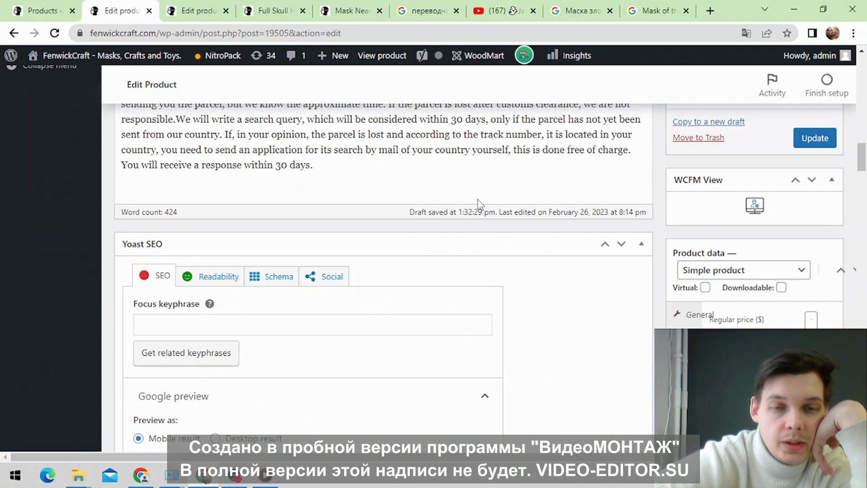
pyautogui.scroll(3, 332, 181)
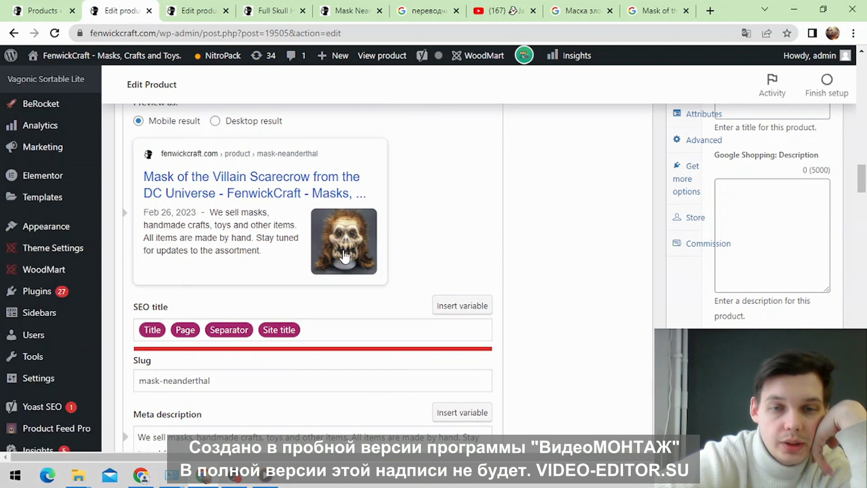
pyautogui.scroll(2, 344, 256)
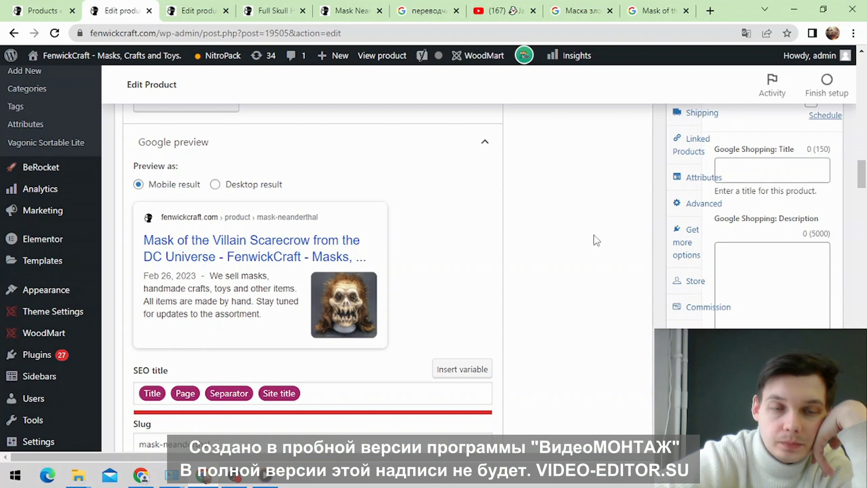
pyautogui.scroll(6, 495, 219)
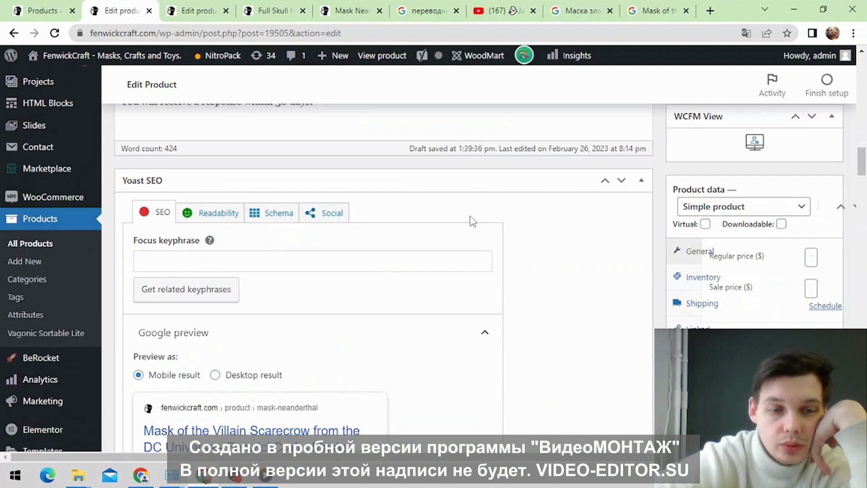
pyautogui.scroll(-8, 467, 217)
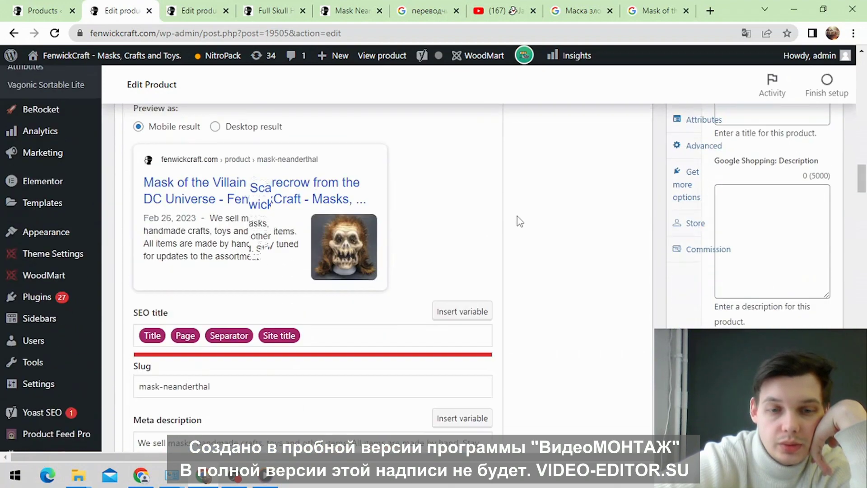
pyautogui.scroll(-6, 528, 255)
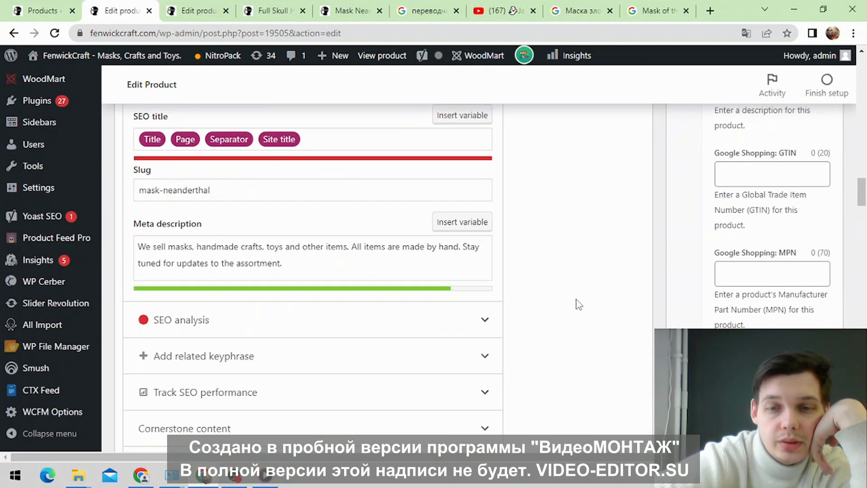
pyautogui.scroll(-8, 535, 332)
pyautogui.scroll(-15, 561, 294)
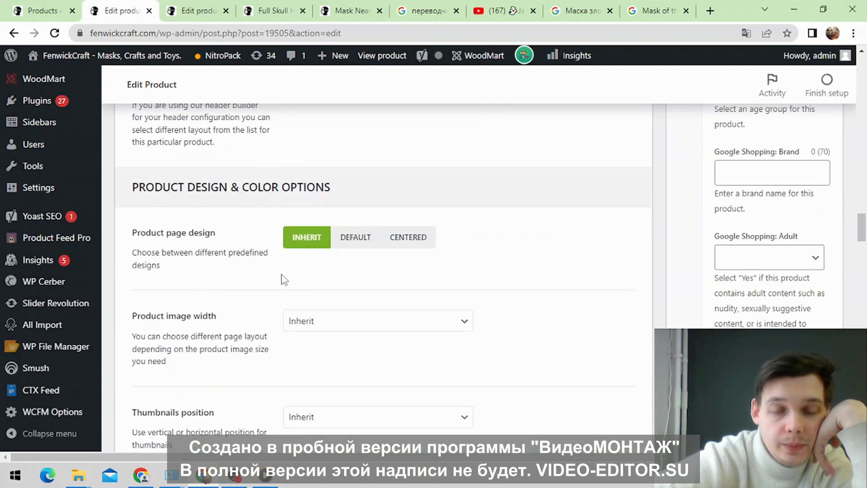
pyautogui.scroll(-14, 573, 238)
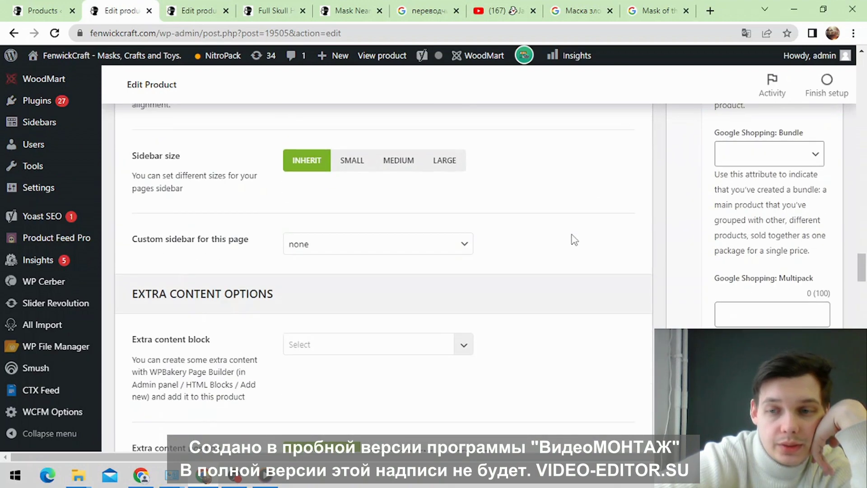
pyautogui.scroll(-3, 575, 239)
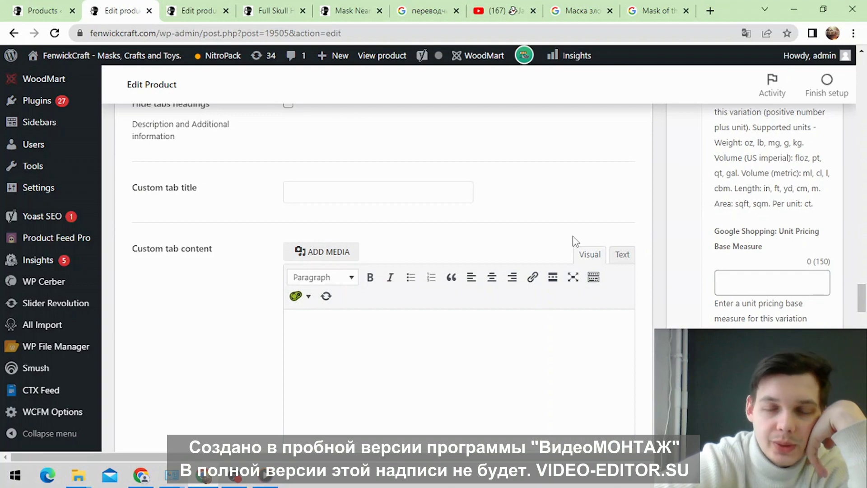
pyautogui.scroll(-4, 470, 277)
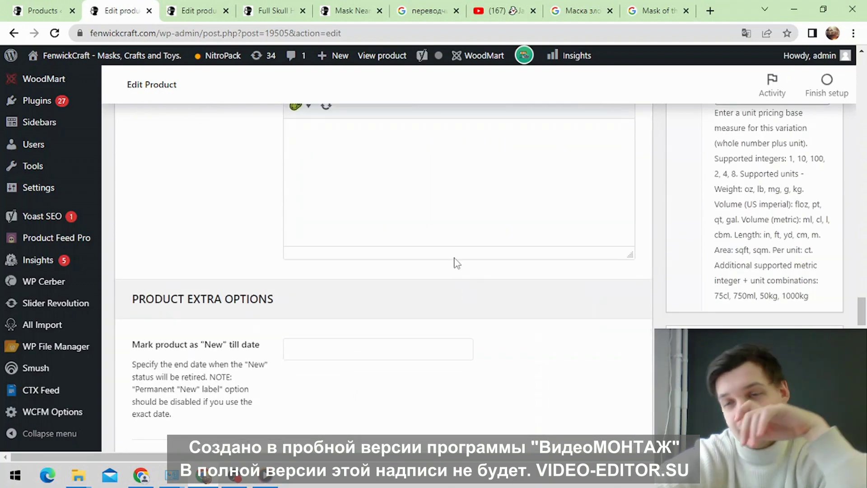
pyautogui.scroll(20, 456, 262)
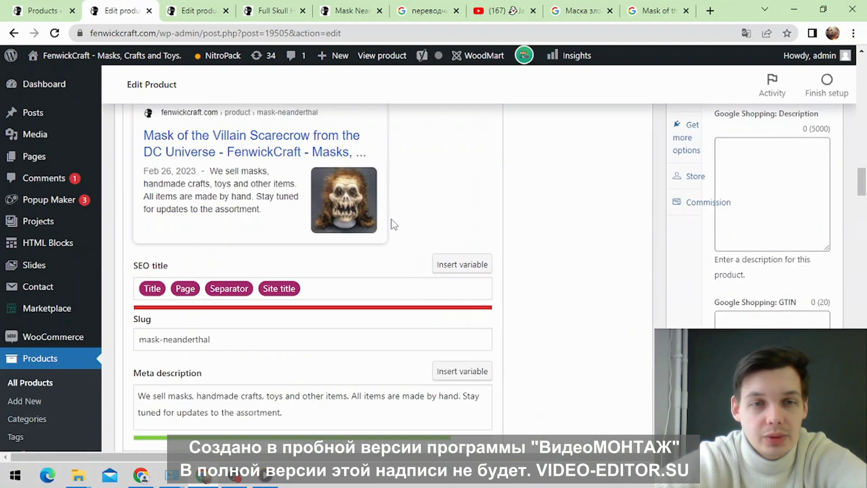
pyautogui.scroll(20, 391, 219)
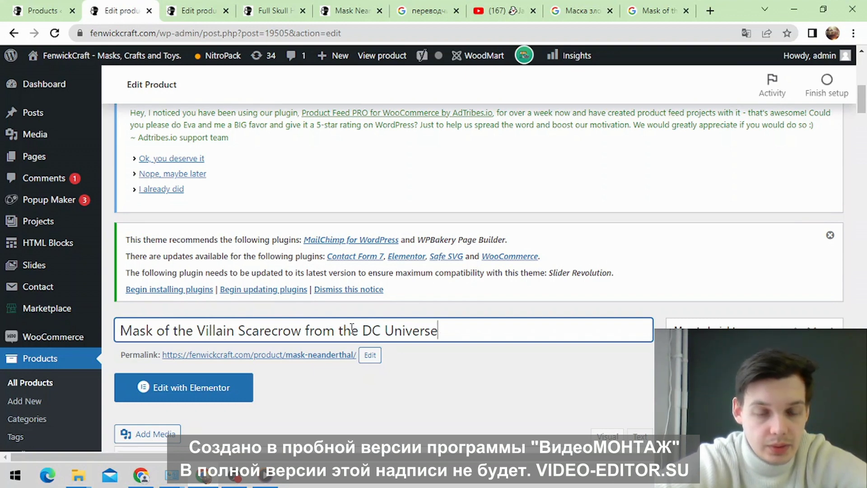
# Step: Try ending the product title with a period and compare it with the title of the Full Skull Head Mask template
pyautogui.scroll(-3, 465, 326)
pyautogui.scroll(-1, 465, 326)
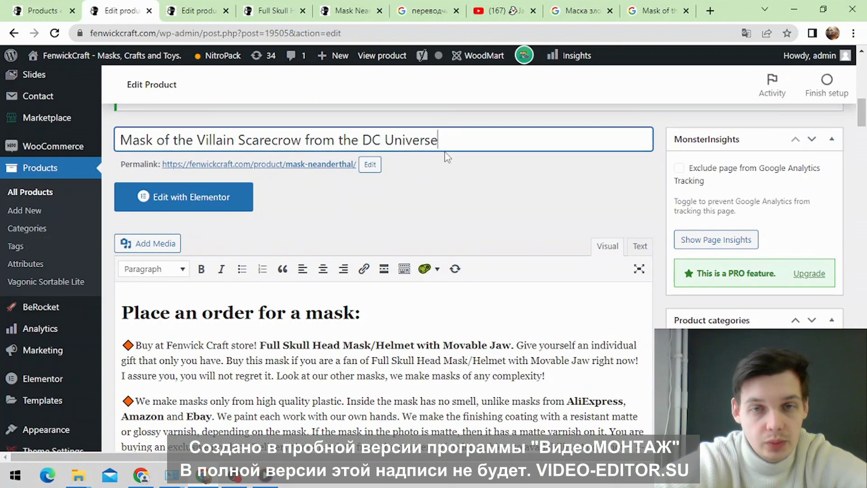
pyautogui.write('.')
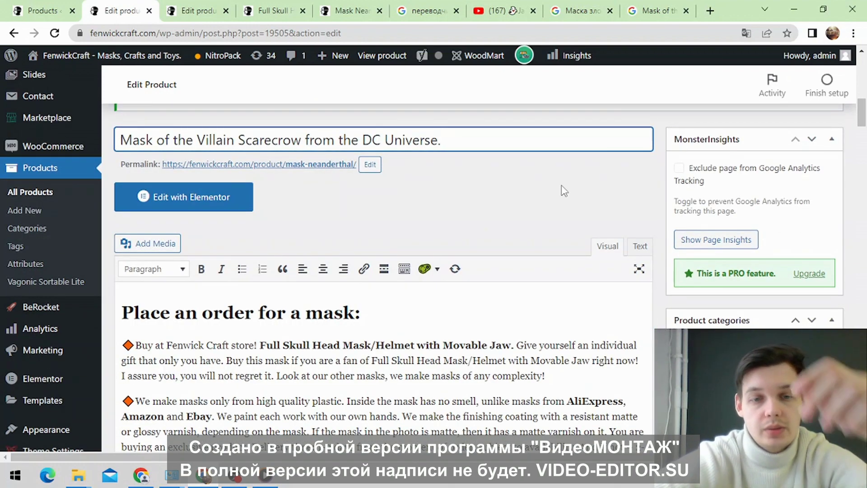
pyautogui.click(198, 11)
pyautogui.scroll(15, 265, 83)
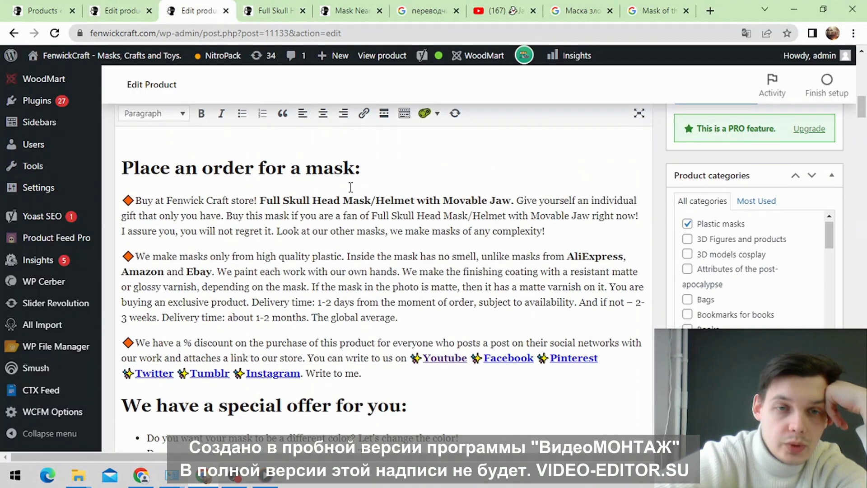
pyautogui.scroll(-5, 412, 207)
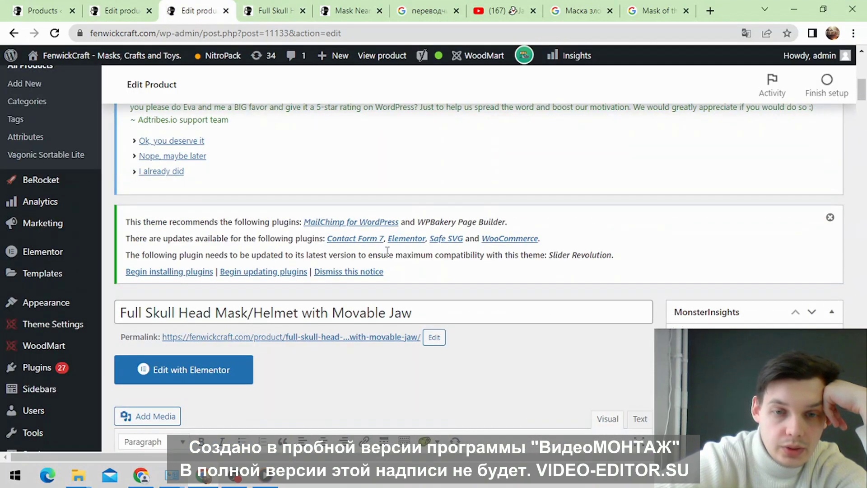
pyautogui.click(117, 10)
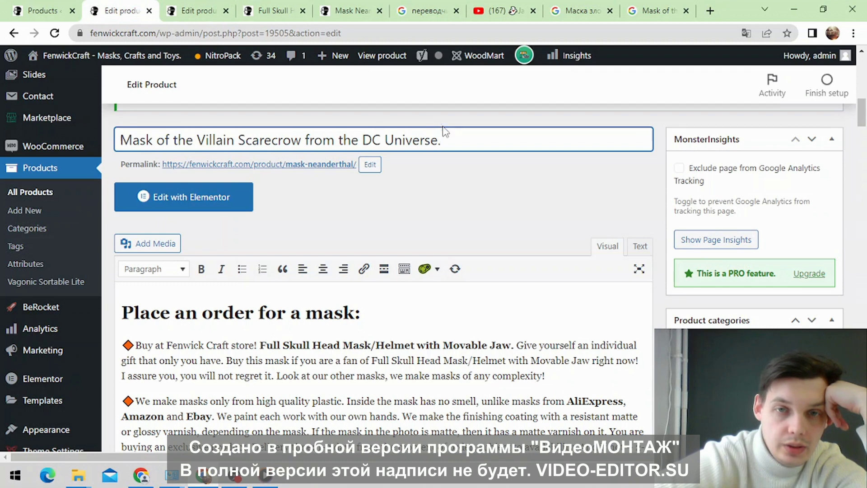
# Step: Copy the new product title and paste it over the bold Full Skull Head Mask name in the description's first paragraph
pyautogui.moveTo(441, 139); pyautogui.dragTo(119, 151)
pyautogui.rightClick(119, 147)
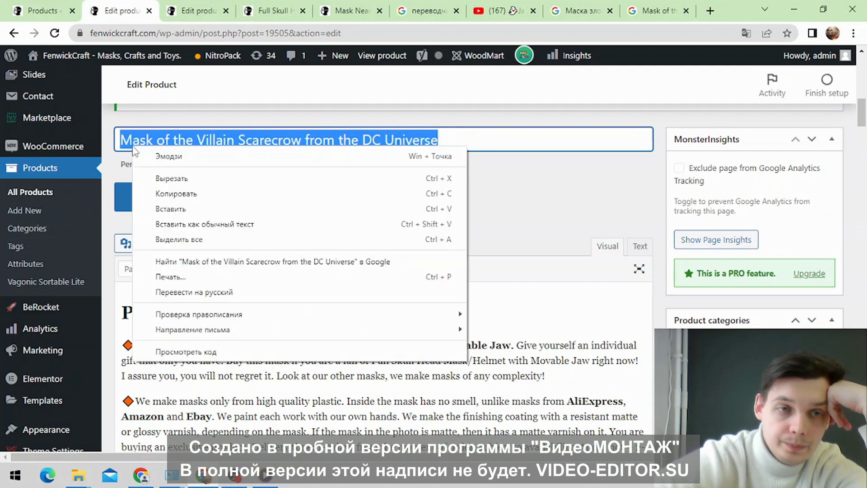
pyautogui.click(171, 197)
pyautogui.scroll(-4, 370, 244)
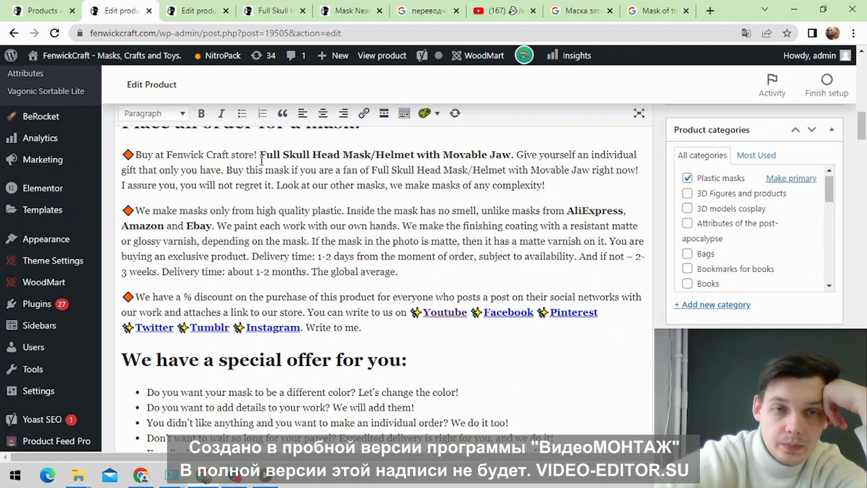
pyautogui.moveTo(266, 158); pyautogui.dragTo(510, 160)
pyautogui.rightClick(500, 160)
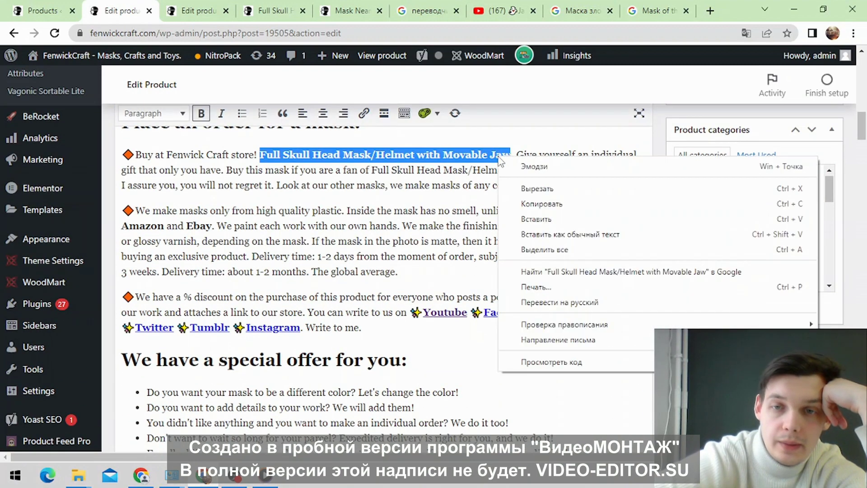
pyautogui.click(536, 219)
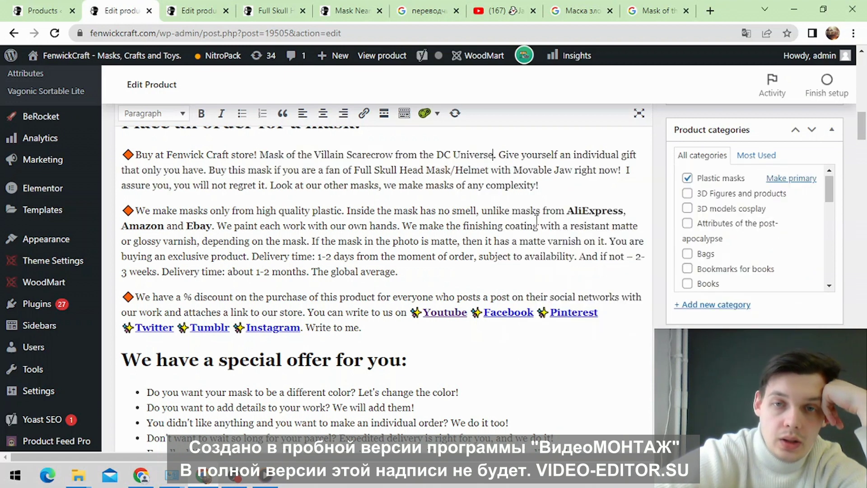
# Step: Make the pasted "Mask of the Villain Scarecrow from the DC Universe" bold in the description's first paragraph
pyautogui.moveTo(493, 155); pyautogui.dragTo(259, 156)
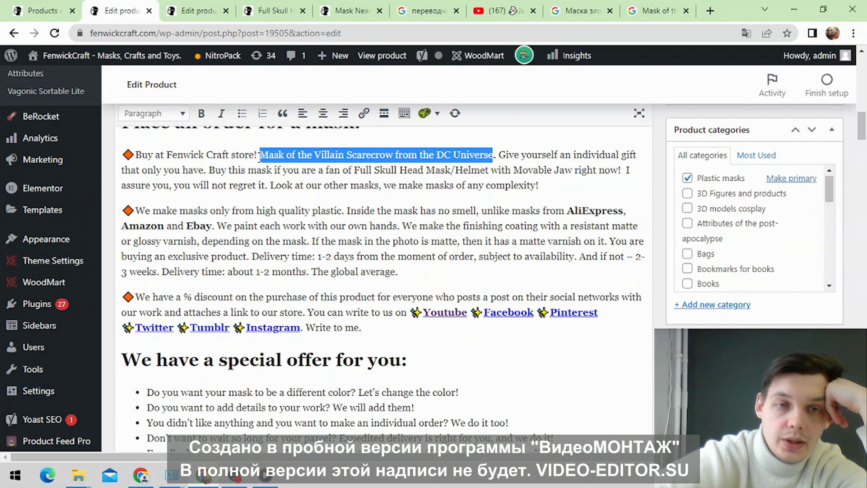
pyautogui.click(202, 114)
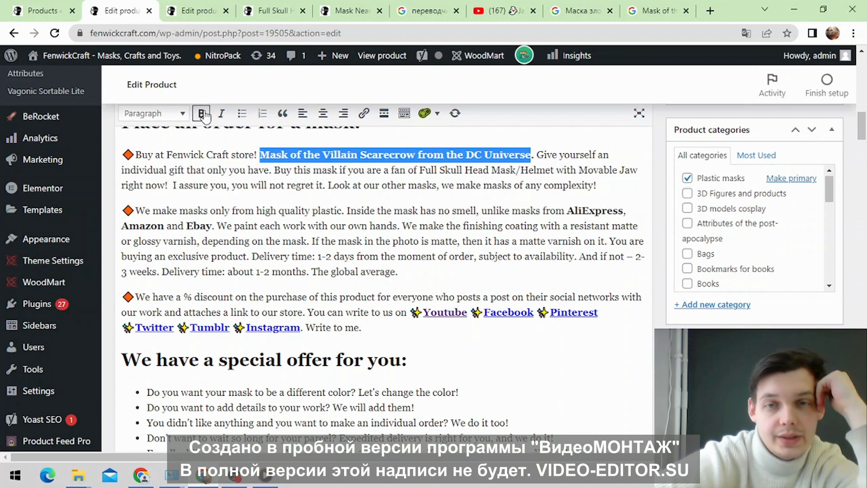
pyautogui.click(304, 150)
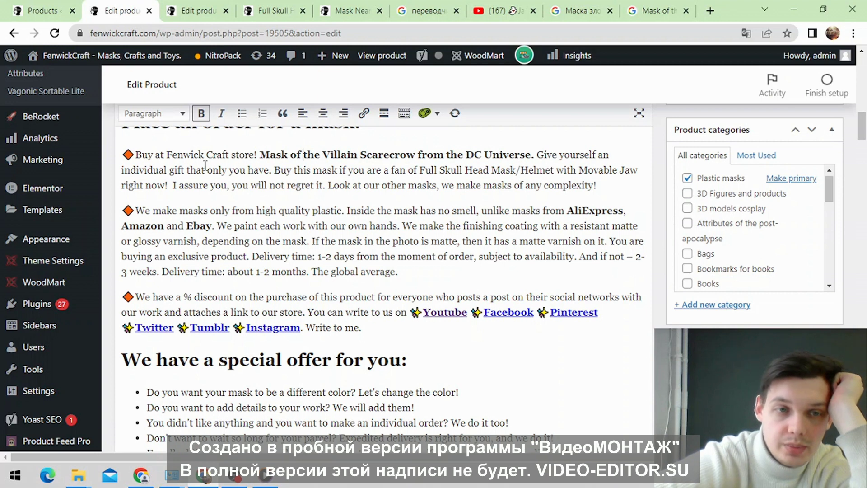
# Step: Replace the template mask name after "if you are a fan of" with the copied "Mask of the Villain Scarecrow from the DC Universe"
pyautogui.moveTo(419, 172); pyautogui.dragTo(644, 173)
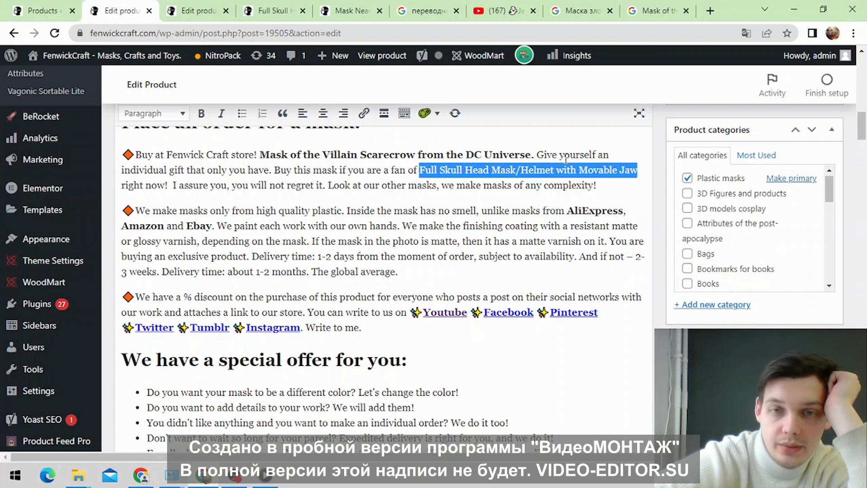
pyautogui.rightClick(497, 171)
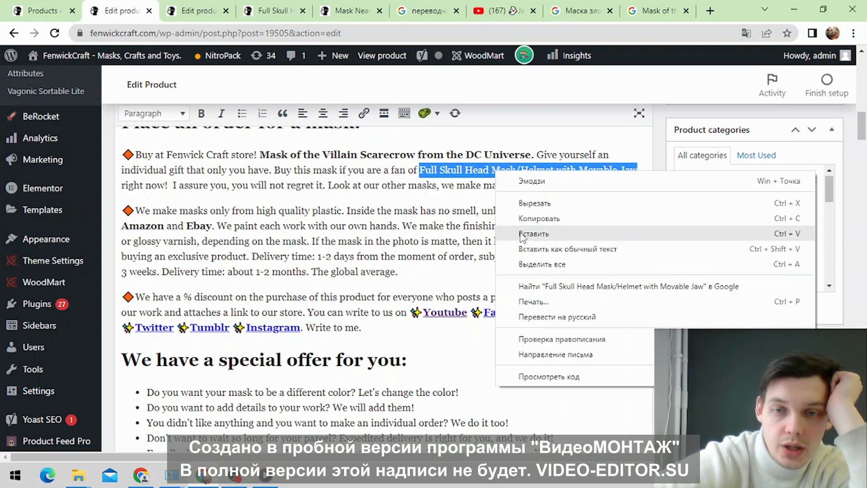
pyautogui.click(526, 234)
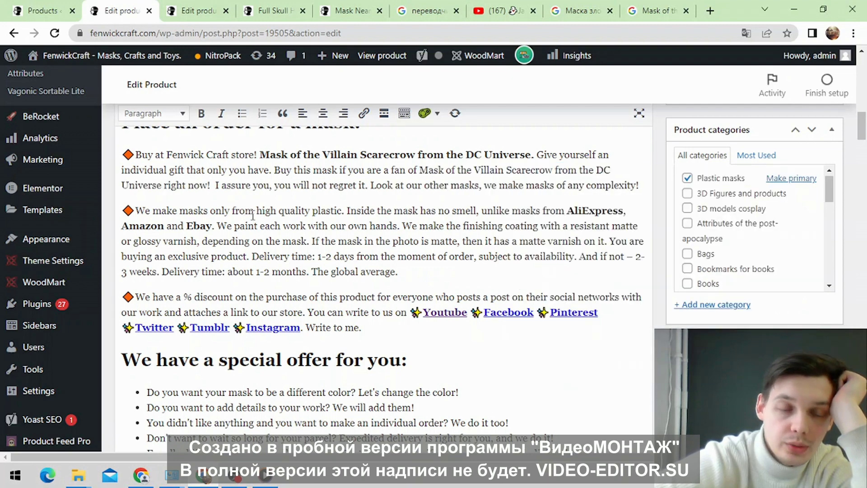
# Step: Review the order, special offer and delivery sections of the Villain Scarecrow mask's product description
pyautogui.scroll(7, 252, 216)
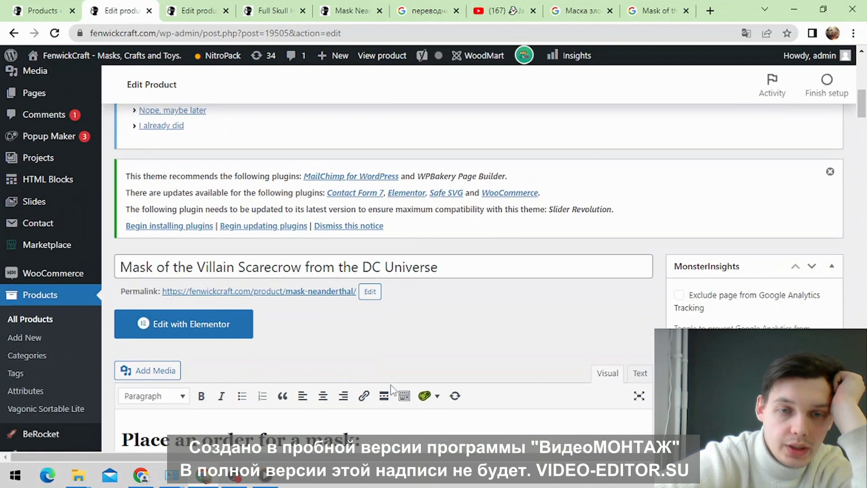
pyautogui.scroll(-9, 386, 390)
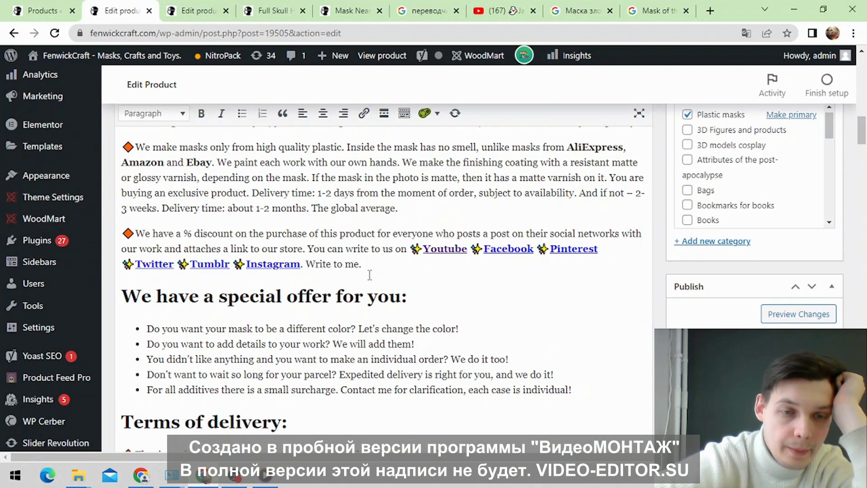
pyautogui.scroll(-3, 370, 275)
pyautogui.scroll(3, 336, 281)
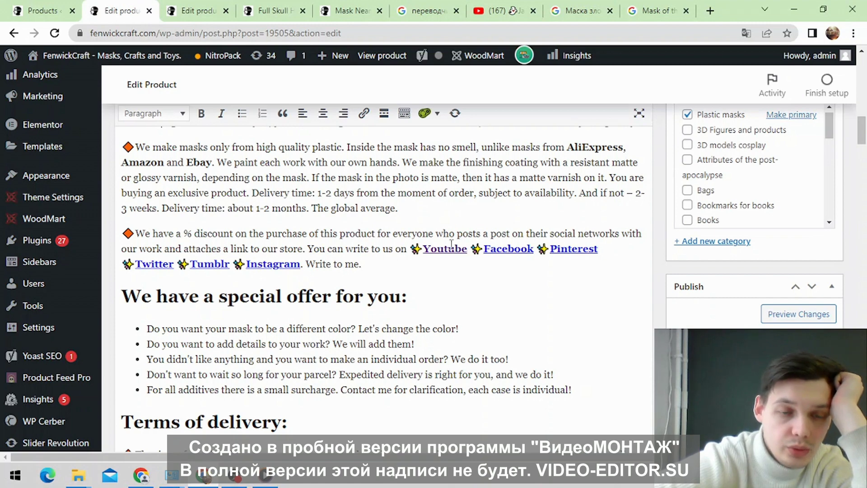
pyautogui.scroll(-6, 452, 244)
# Step: Try to translate the product edit page, including its description, from English into Russian with Google Translate
pyautogui.rightClick(520, 187)
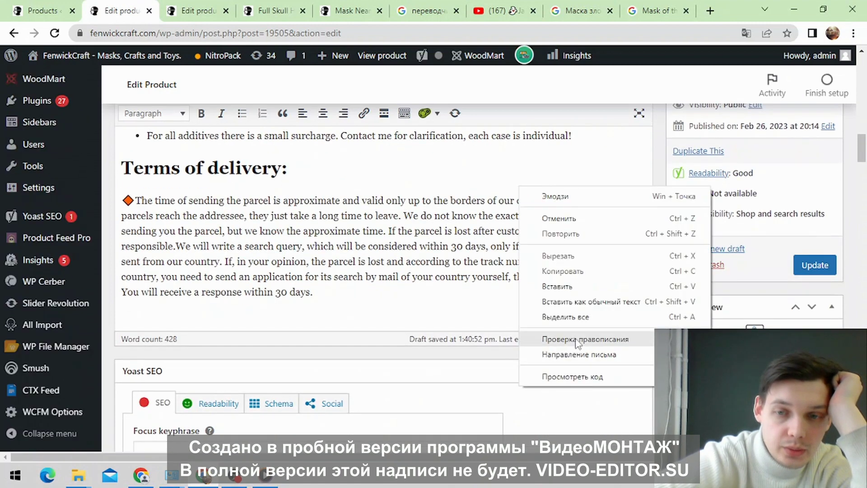
pyautogui.click(669, 169)
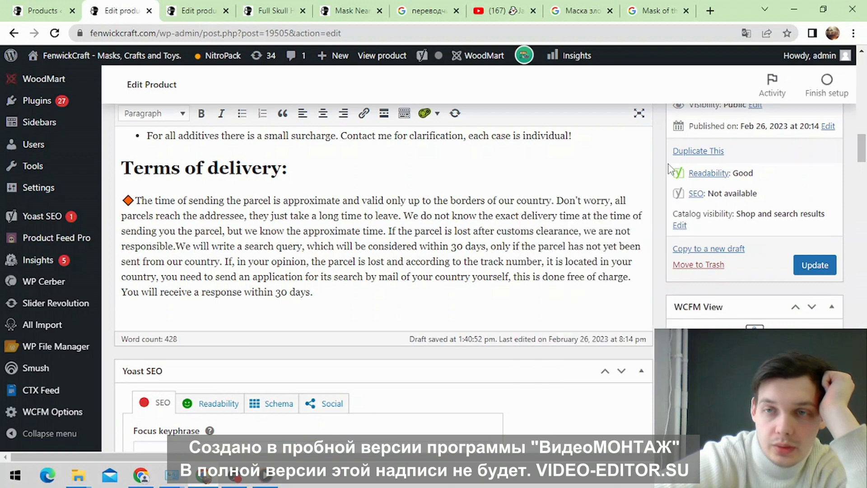
pyautogui.scroll(6, 669, 169)
pyautogui.rightClick(666, 168)
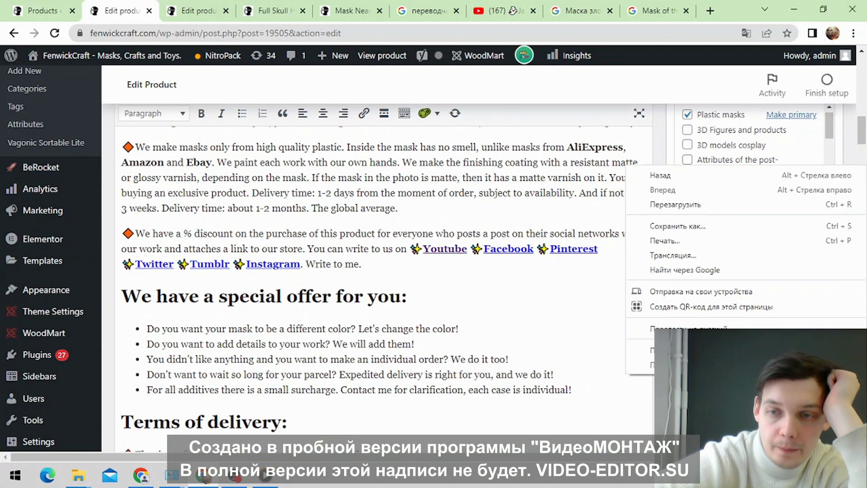
pyautogui.click(646, 328)
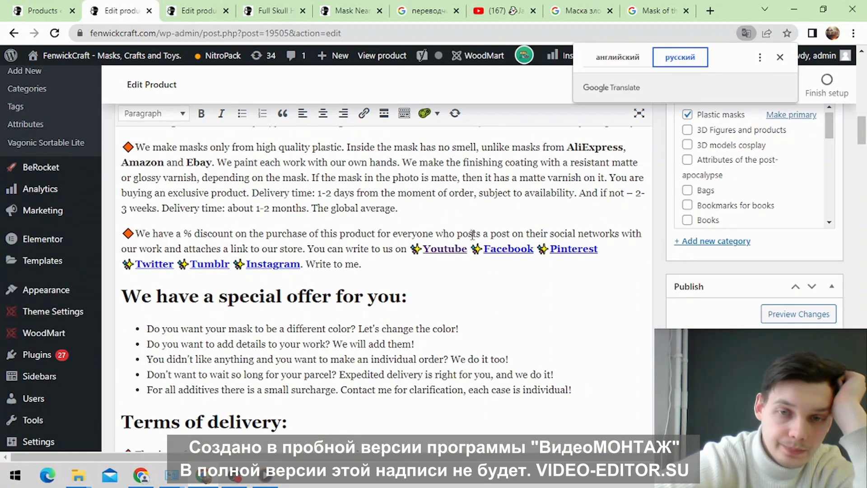
pyautogui.scroll(3, 380, 222)
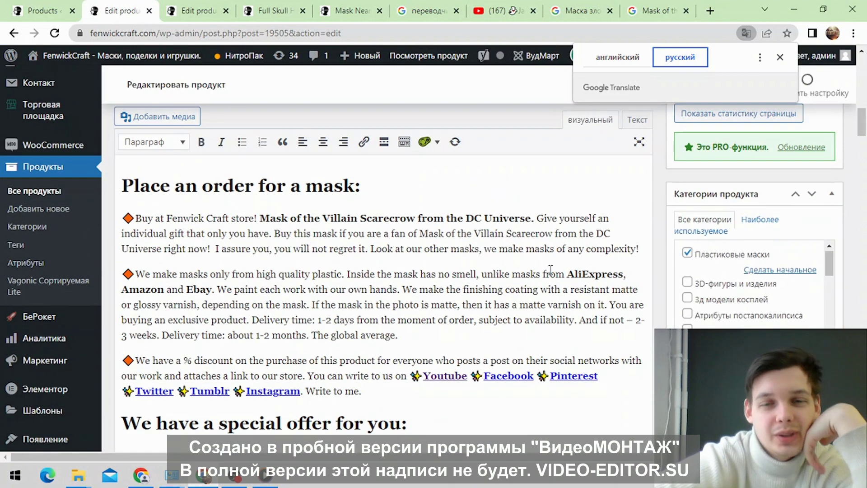
pyautogui.scroll(4, 371, 275)
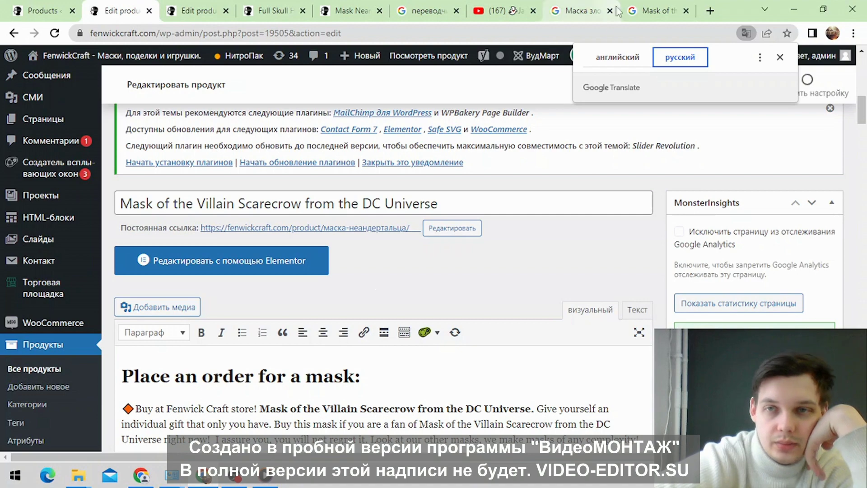
pyautogui.click(616, 62)
pyautogui.click(668, 60)
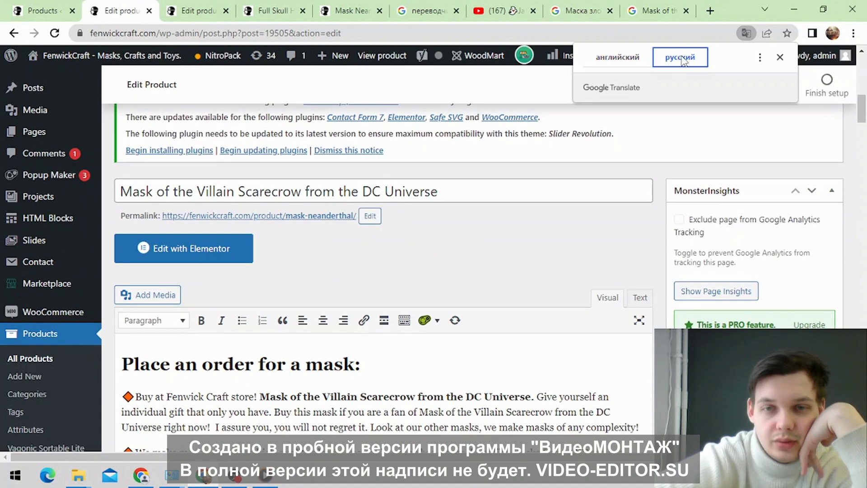
# Step: Check the description for the Russian translation, restore the page to English and close the translation popup
pyautogui.scroll(-10, 364, 185)
pyautogui.scroll(-4, 472, 180)
pyautogui.scroll(3, 552, 159)
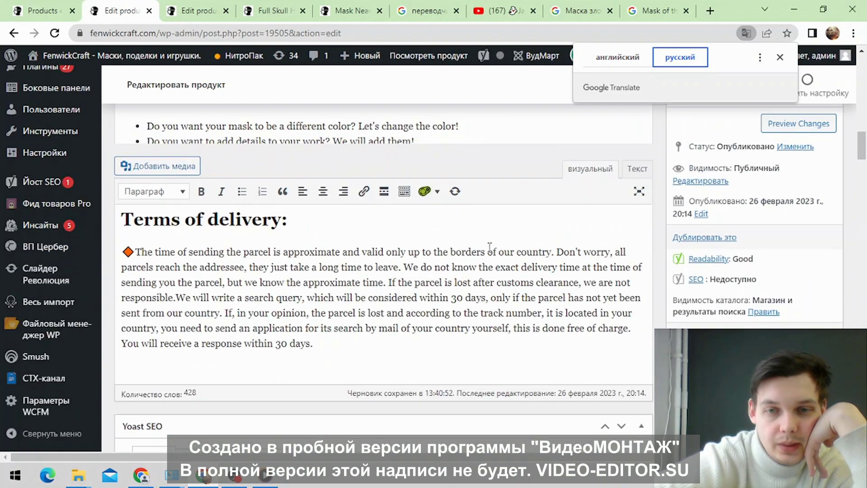
pyautogui.scroll(6, 476, 280)
pyautogui.click(610, 63)
pyautogui.click(700, 56)
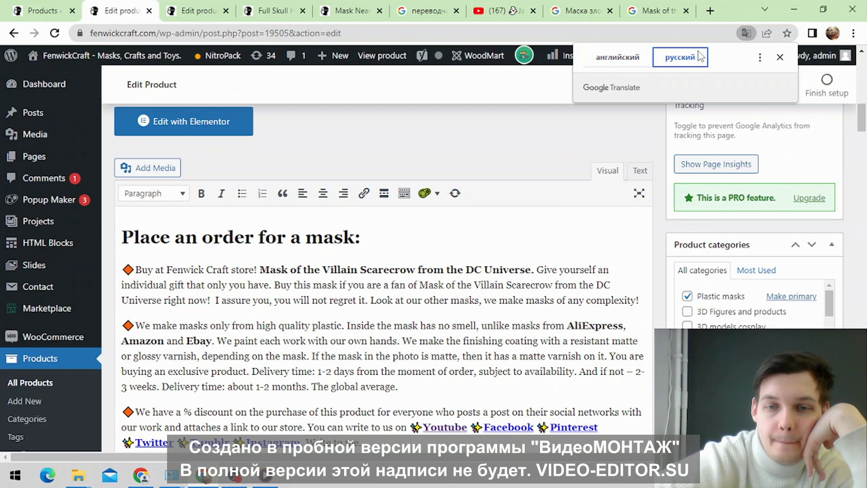
pyautogui.click(617, 62)
pyautogui.click(780, 57)
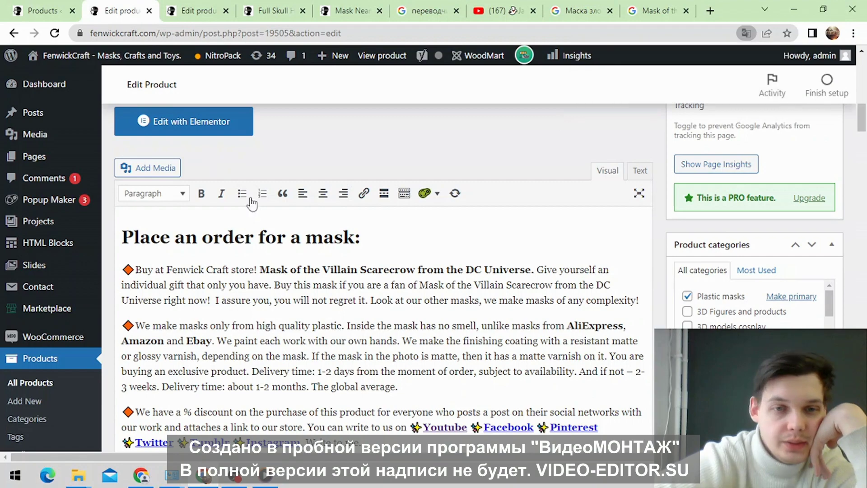
# Step: Translate the product edit page into Russian together with the selected product description text
pyautogui.scroll(-8, 324, 240)
pyautogui.moveTo(313, 344); pyautogui.dragTo(124, 177)
pyautogui.doubleClick(133, 179)
pyautogui.press('Escape')
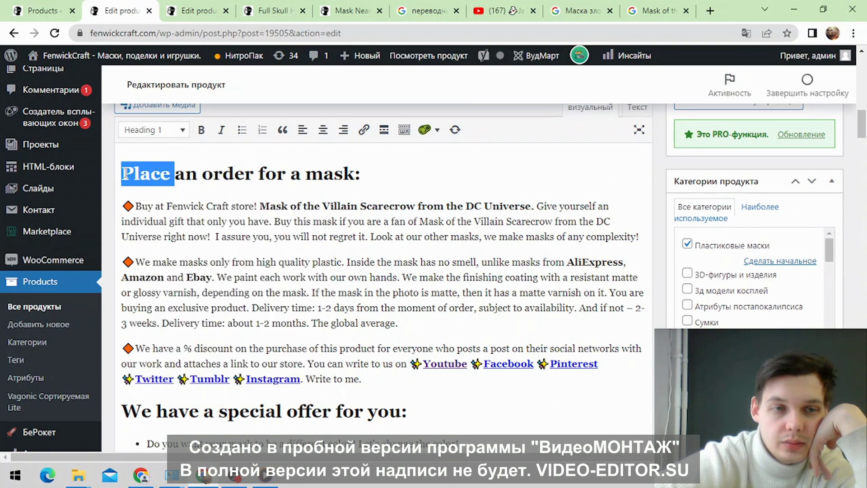
pyautogui.tripleClick(125, 173)
pyautogui.click(137, 181)
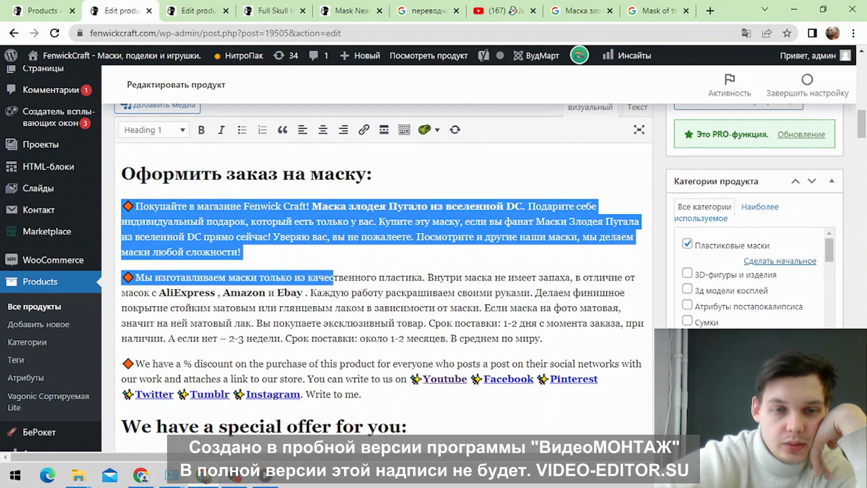
pyautogui.moveTo(333, 277); pyautogui.dragTo(535, 301)
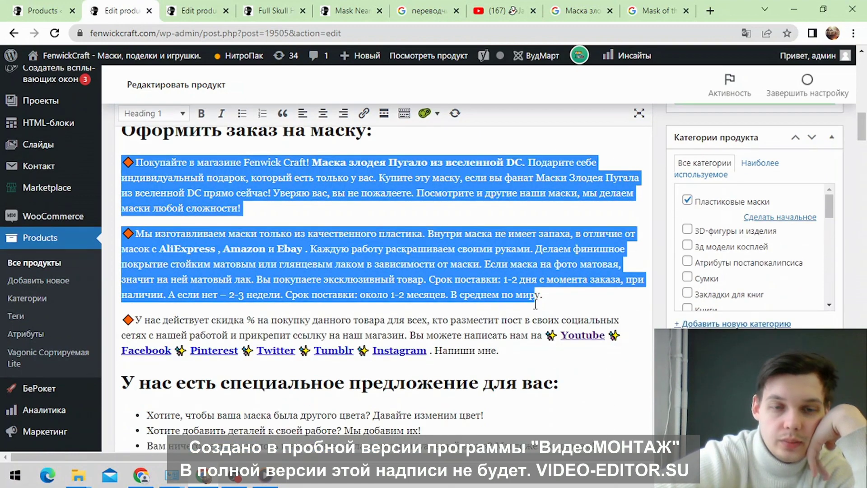
# Step: Read through the Russian translation of the description's order, special offer and delivery terms sections
pyautogui.click(432, 262)
pyautogui.scroll(4, 451, 266)
pyautogui.scroll(-3, 212, 214)
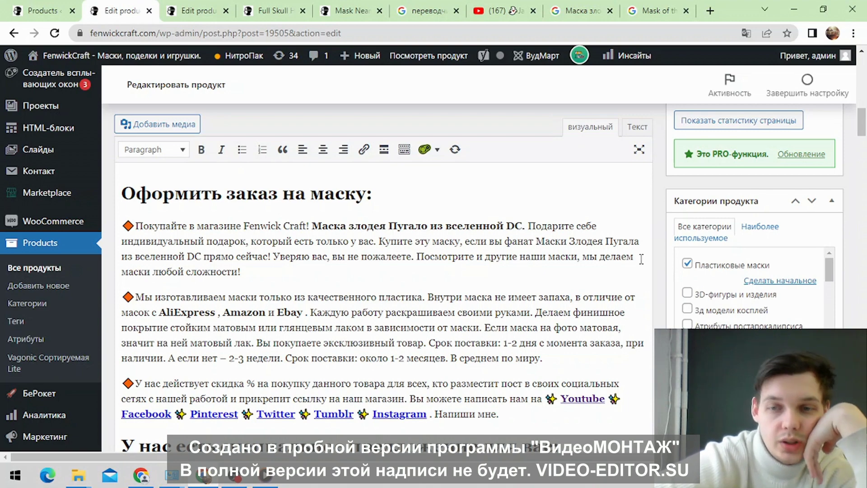
pyautogui.scroll(-10, 181, 274)
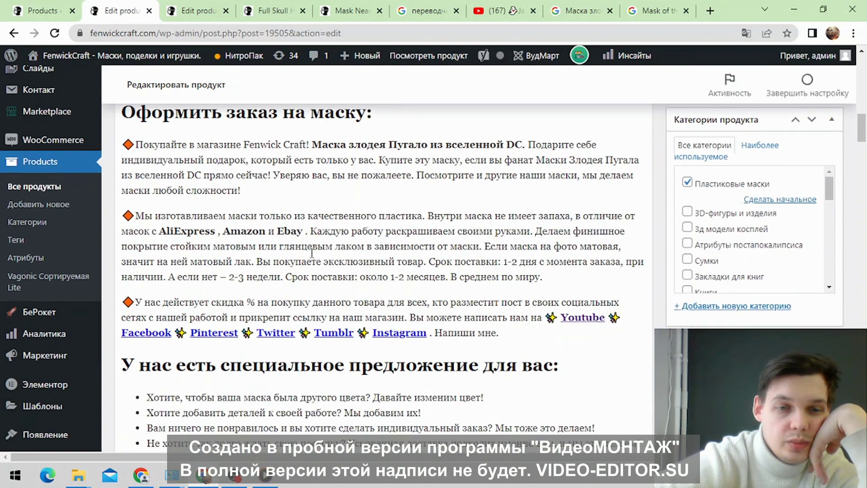
pyautogui.scroll(10, 370, 215)
pyautogui.scroll(-6, 371, 216)
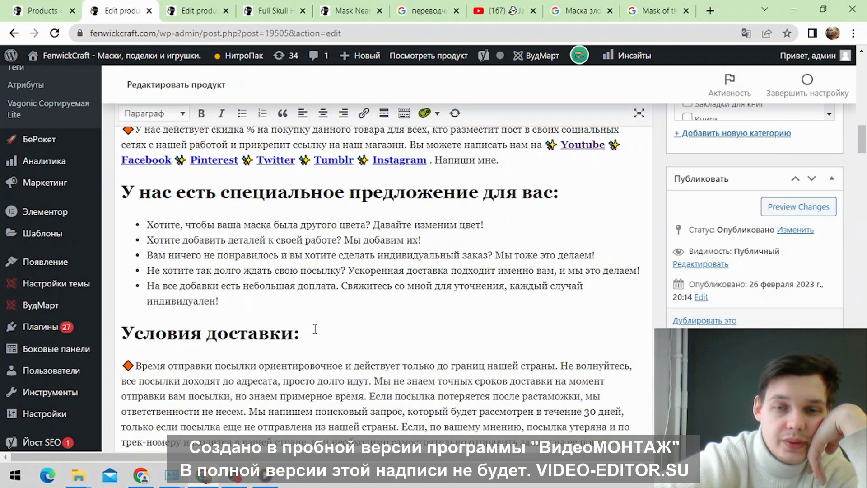
pyautogui.scroll(-3, 315, 329)
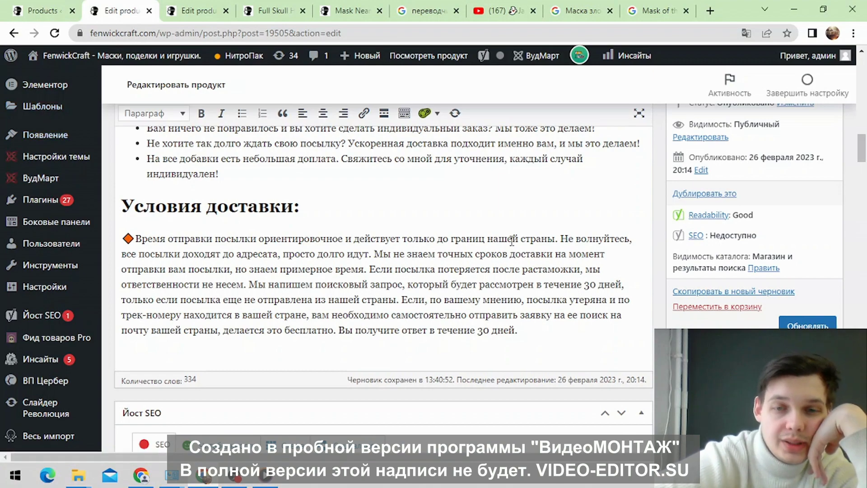
pyautogui.scroll(3, 514, 249)
pyautogui.scroll(4, 561, 231)
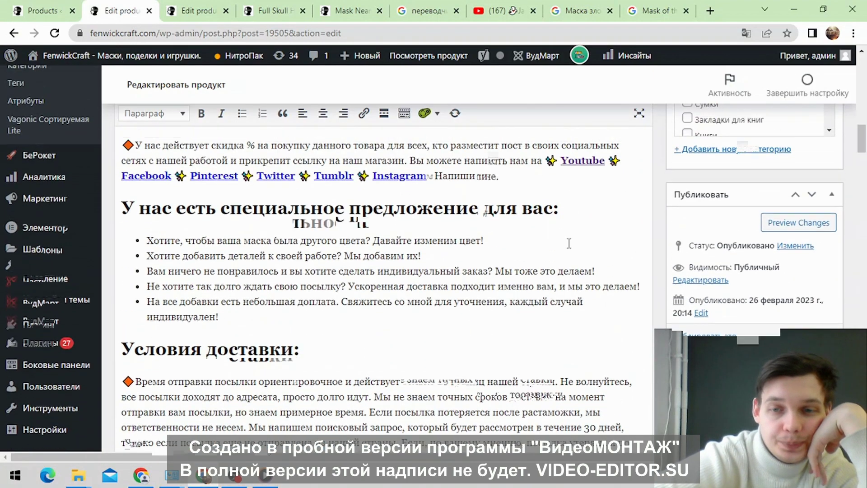
pyautogui.scroll(-8, 277, 217)
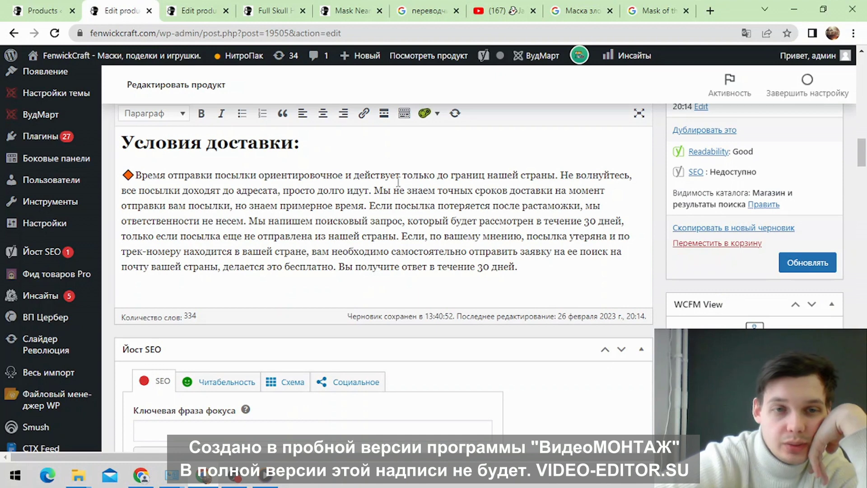
# Step: Return the product edit page to its original English and close the Google Translate popup
pyautogui.rightClick(321, 204)
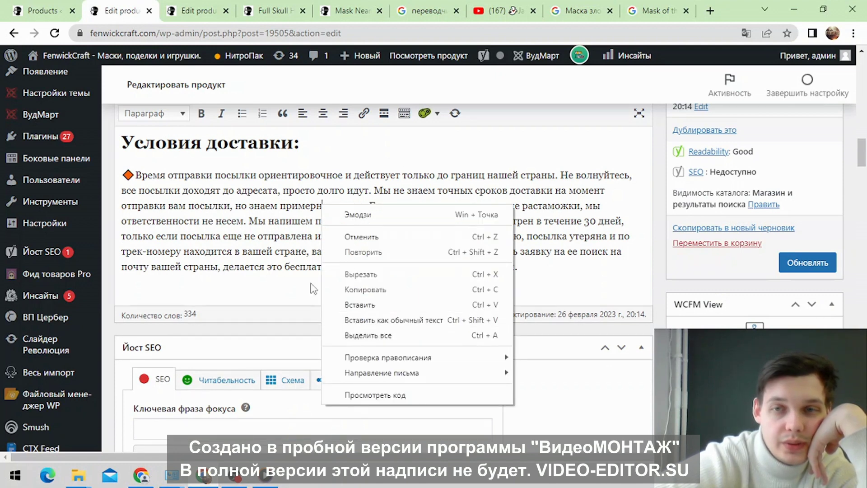
pyautogui.rightClick(661, 246)
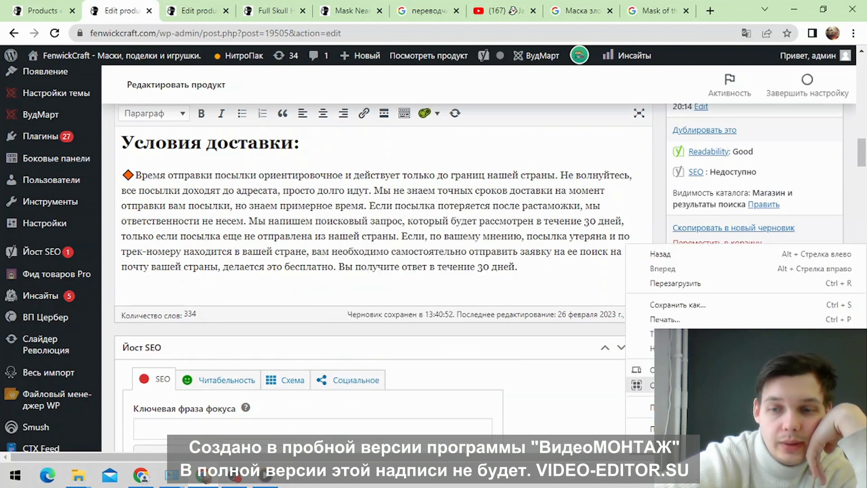
pyautogui.click(669, 333)
pyautogui.click(631, 59)
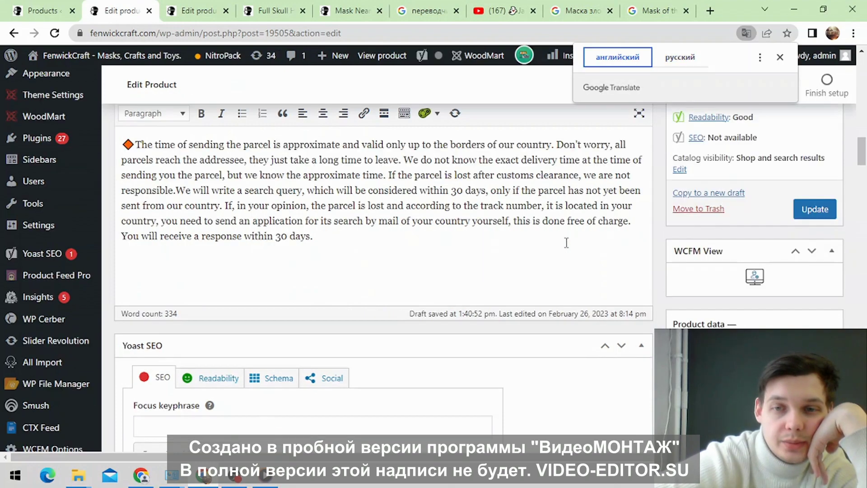
pyautogui.scroll(5, 567, 243)
pyautogui.scroll(15, 566, 243)
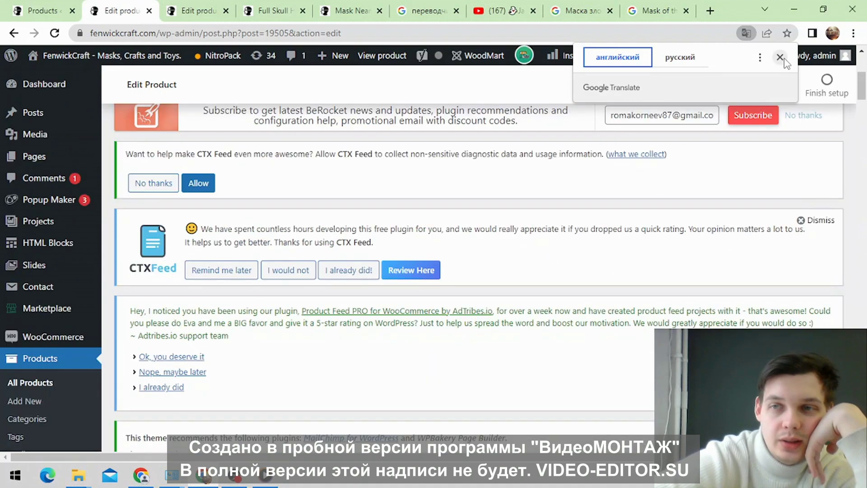
pyautogui.click(781, 57)
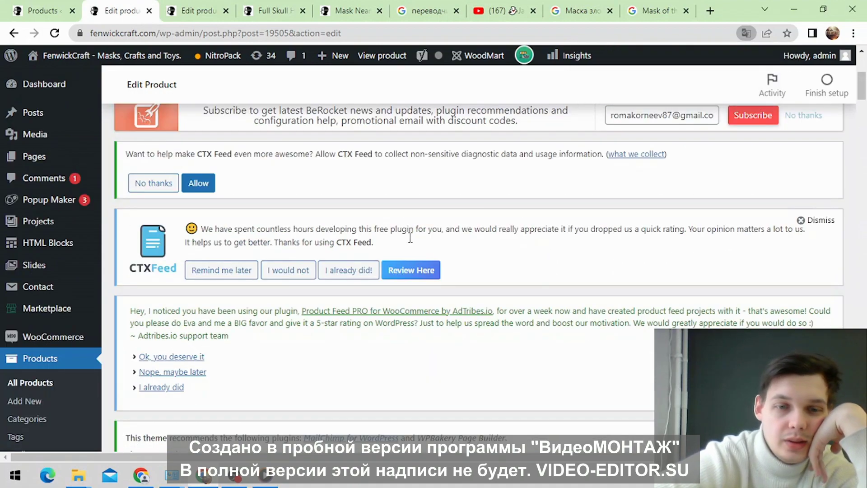
# Step: Copy the full product title "Mask of the Villain Scarecrow from the DC Universe"
pyautogui.scroll(-15, 384, 253)
pyautogui.scroll(-10, 320, 203)
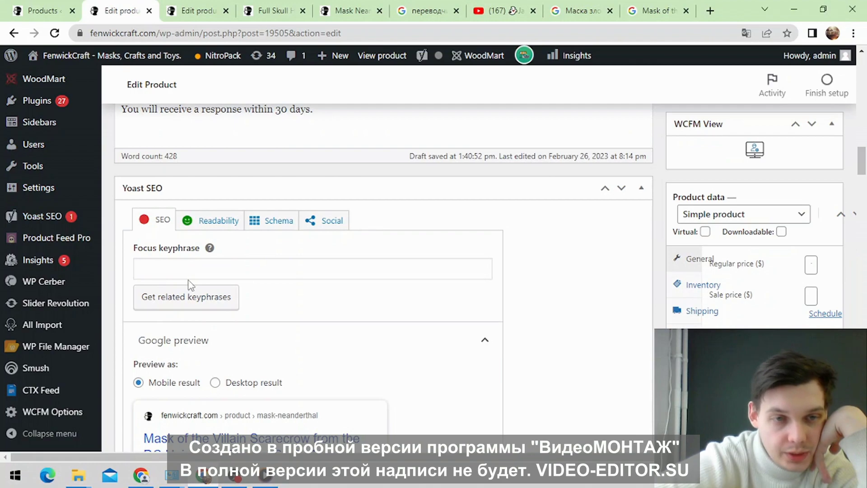
pyautogui.scroll(20, 190, 284)
pyautogui.scroll(-4, 459, 268)
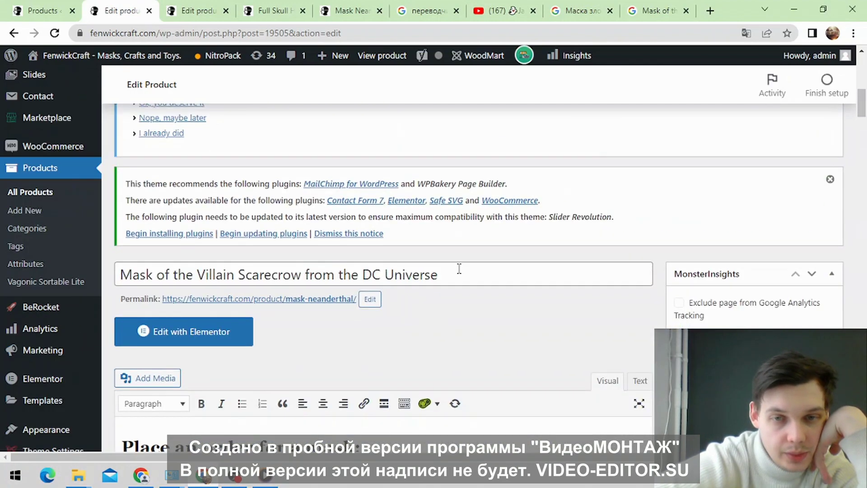
pyautogui.moveTo(450, 274); pyautogui.dragTo(119, 274)
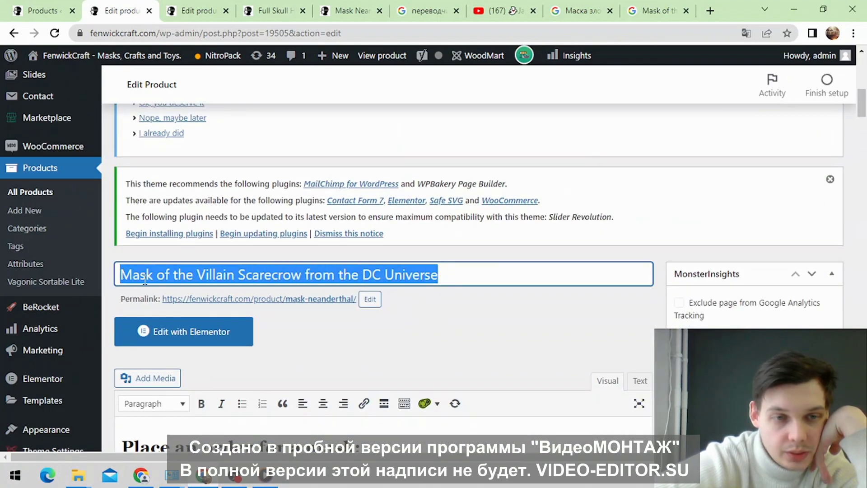
pyautogui.rightClick(145, 278)
pyautogui.click(192, 111)
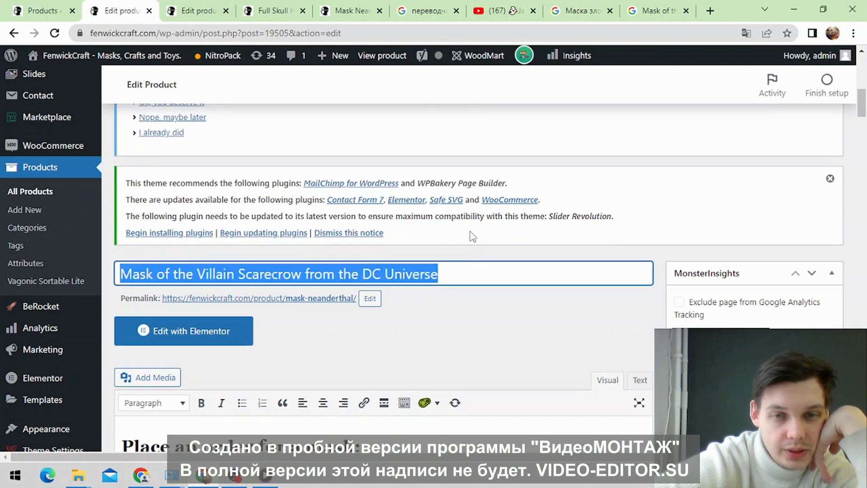
# Step: Go to the Yoast SEO section below the description and translate the page into Russian
pyautogui.scroll(-3, 307, 158)
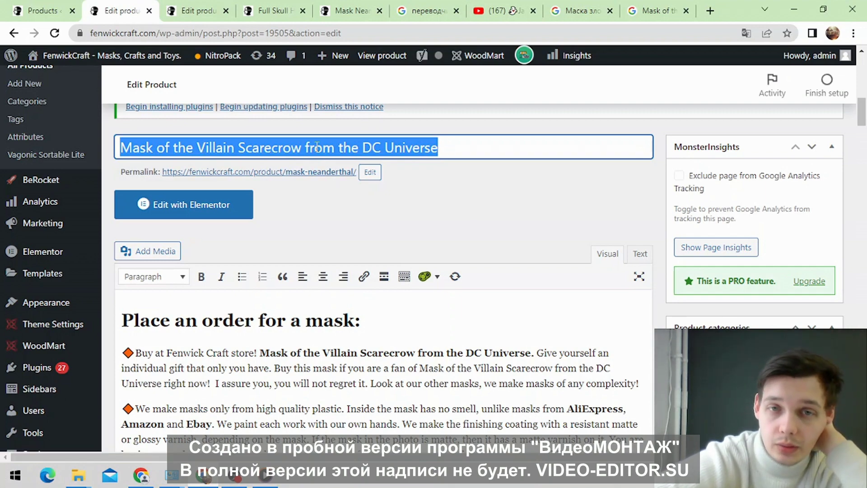
pyautogui.scroll(-15, 408, 148)
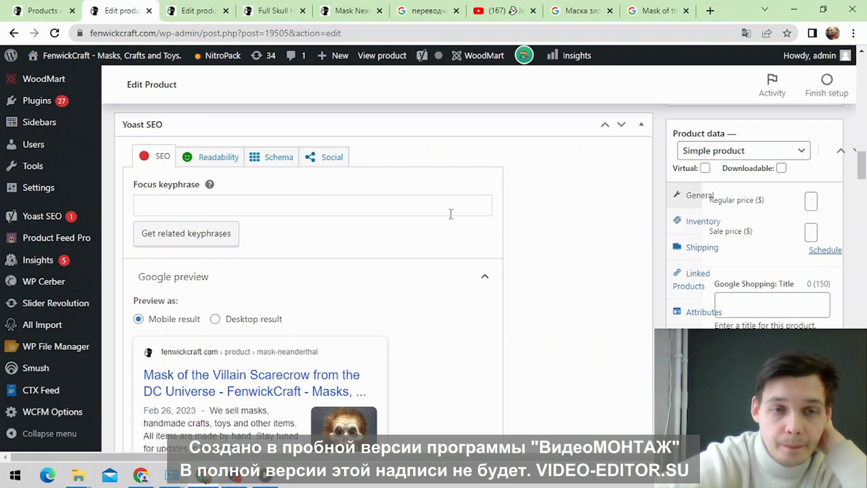
pyautogui.rightClick(563, 217)
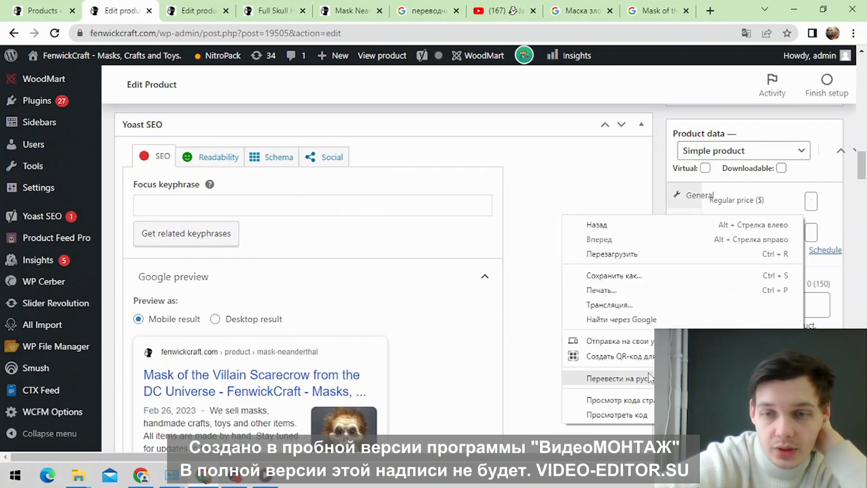
pyautogui.click(650, 378)
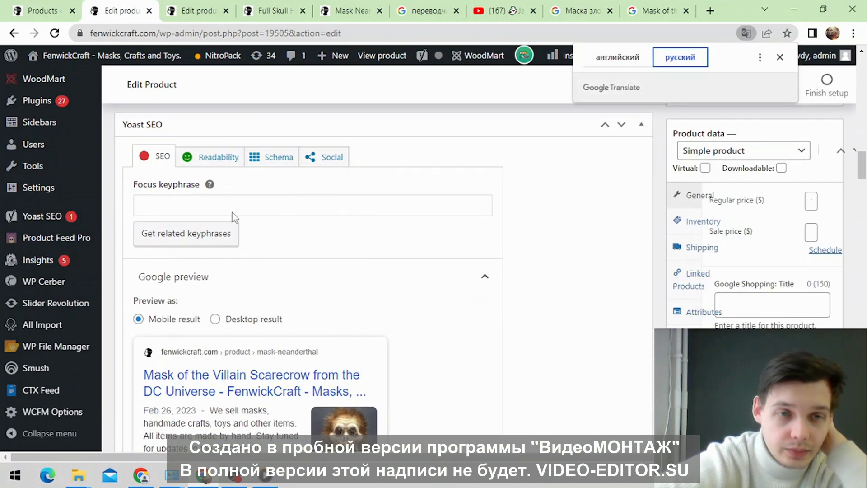
# Step: Look through the Scarecrow mask's Yoast SEO fields, from the Google preview down to the meta description and SEO analysis
pyautogui.scroll(-10, 244, 218)
pyautogui.scroll(-1, 248, 182)
pyautogui.scroll(7, 311, 181)
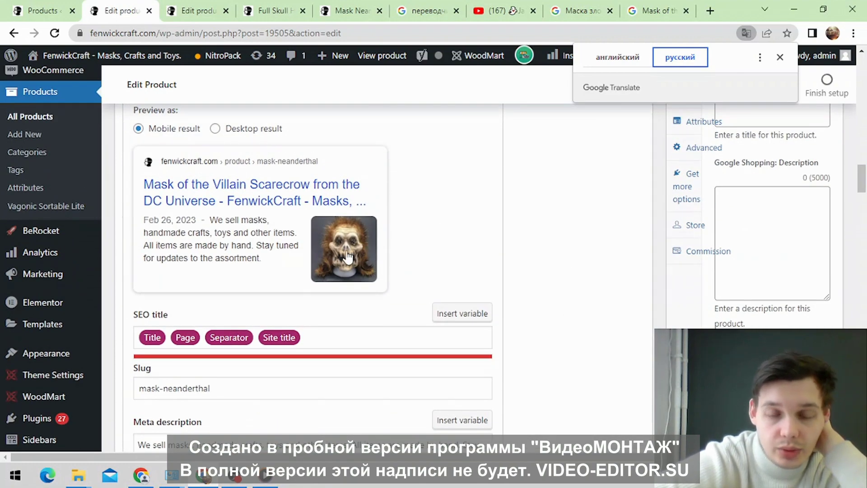
pyautogui.scroll(-1, 347, 257)
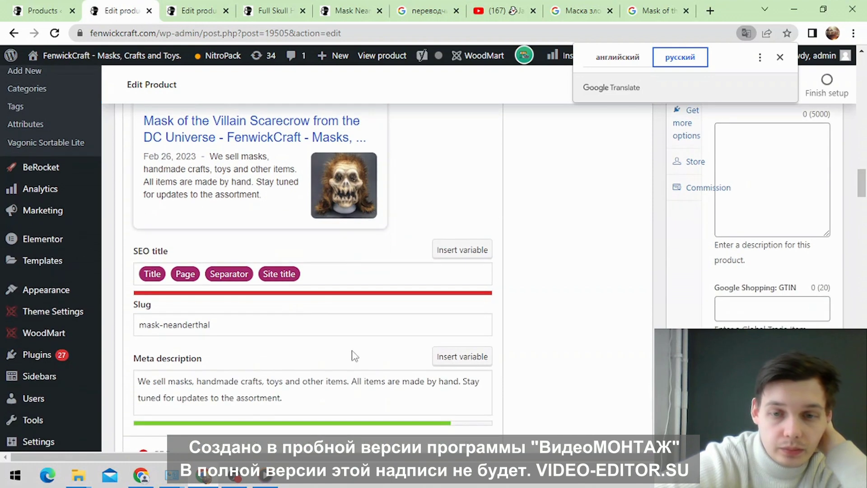
pyautogui.scroll(-2, 384, 217)
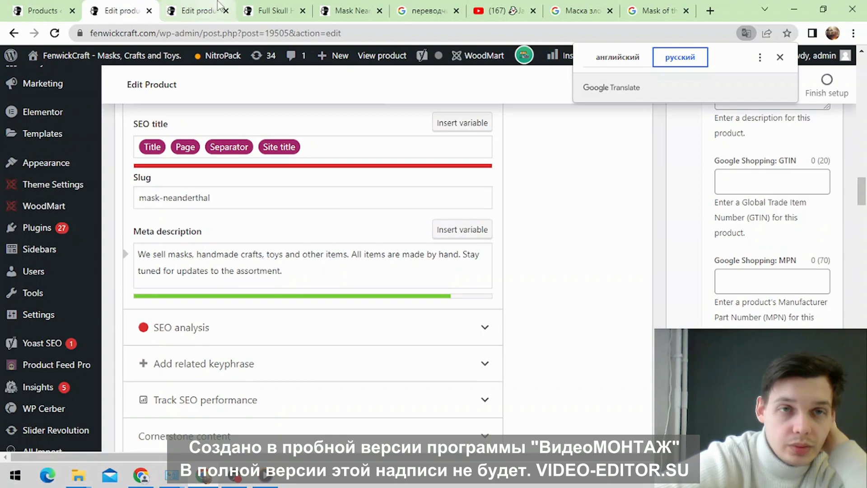
pyautogui.scroll(-1, 271, 262)
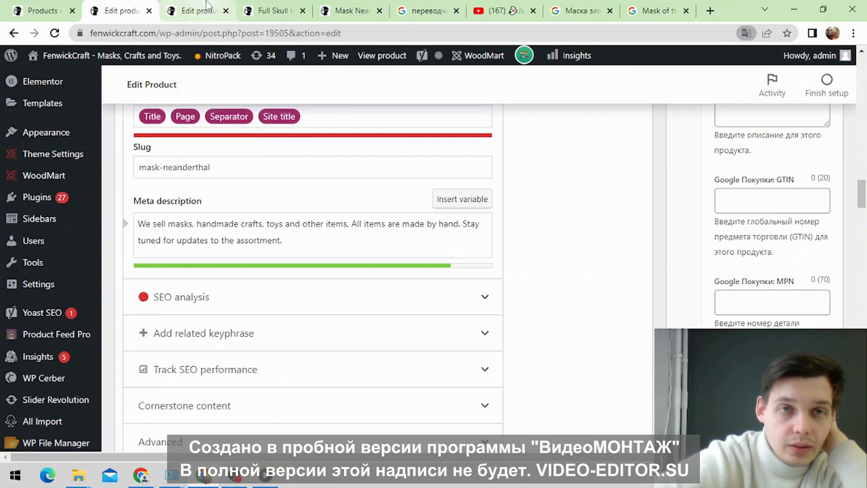
# Step: Examine the focus keyphrase and Google preview in the Full Skull Head Mask product's Yoast SEO section as a reference
pyautogui.click(200, 7)
pyautogui.scroll(-20, 249, 219)
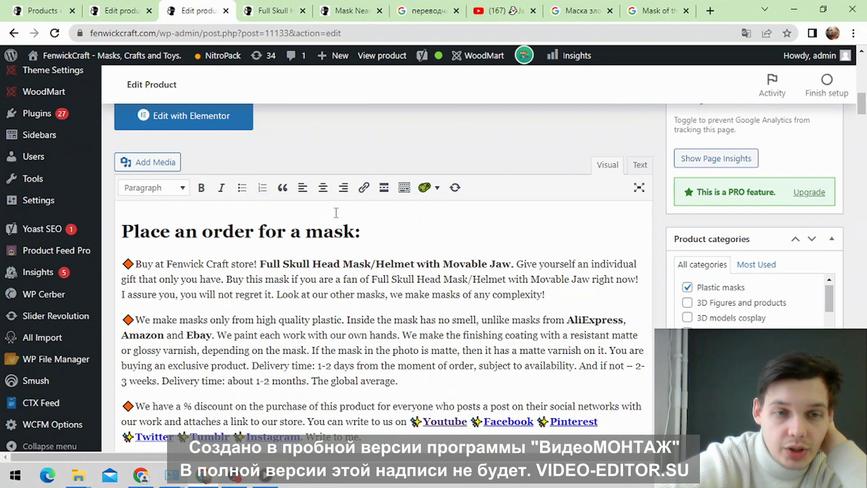
pyautogui.scroll(-5, 352, 219)
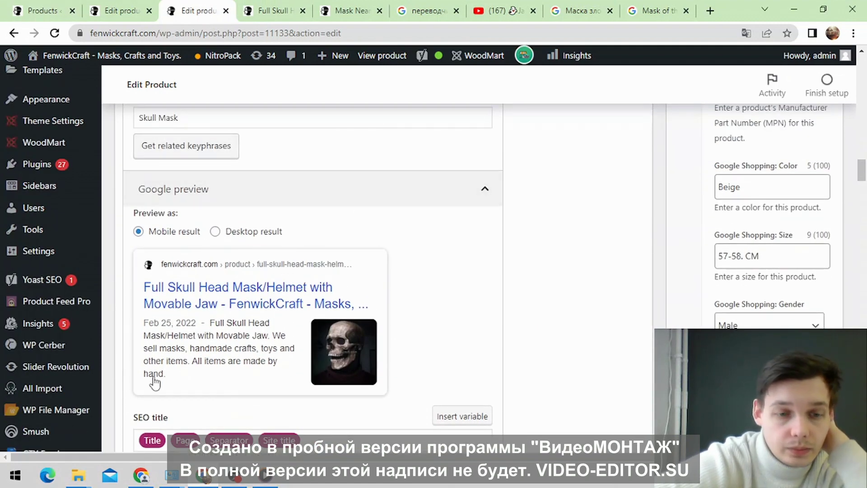
pyautogui.hotkey('alt', 'Tab')
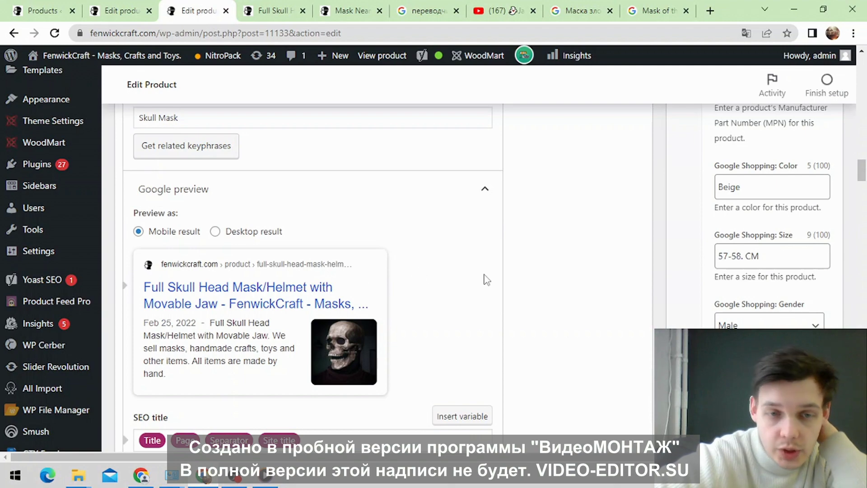
pyautogui.scroll(6, 415, 291)
pyautogui.scroll(-6, 416, 292)
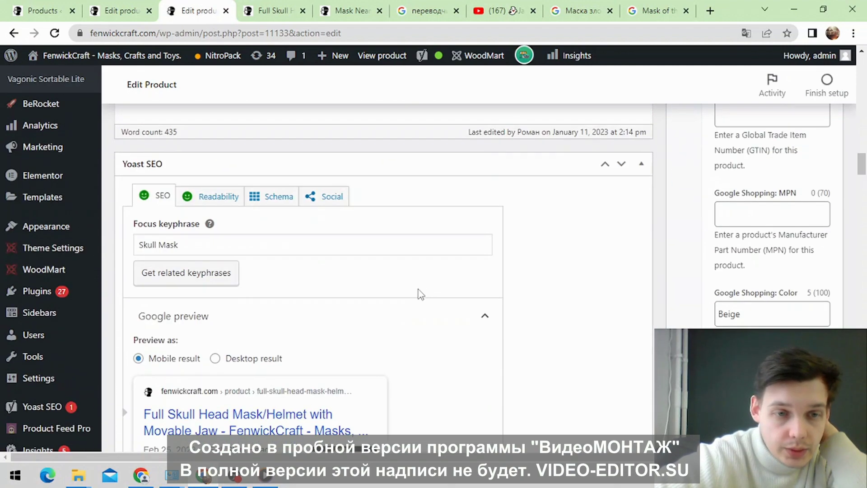
pyautogui.scroll(4, 415, 278)
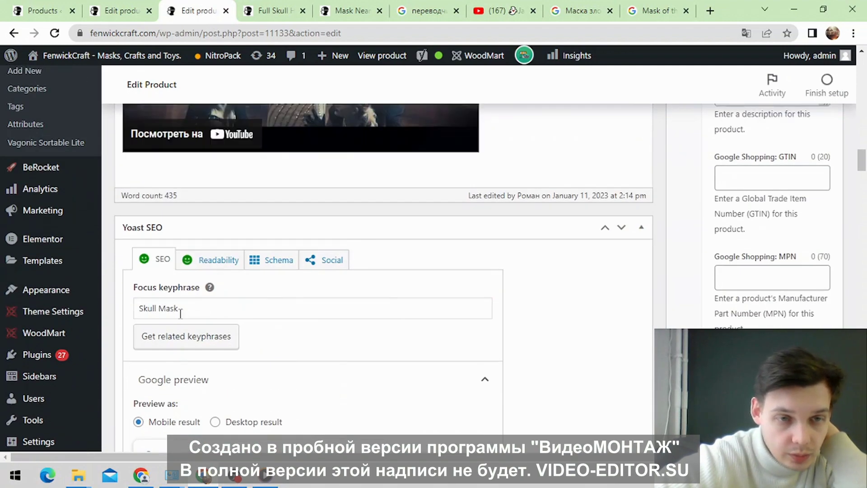
pyautogui.click(144, 5)
pyautogui.click(199, 10)
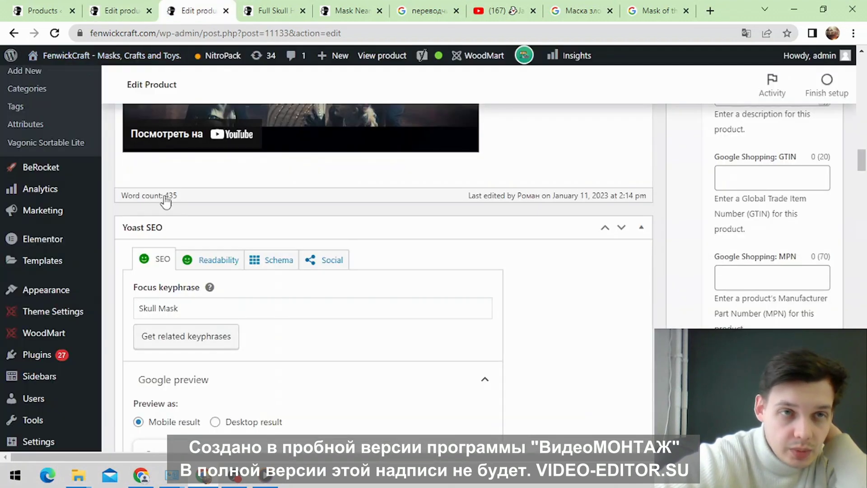
# Step: Return to the Scarecrow product's Yoast SEO section and translate the page into Russian
pyautogui.click(122, 11)
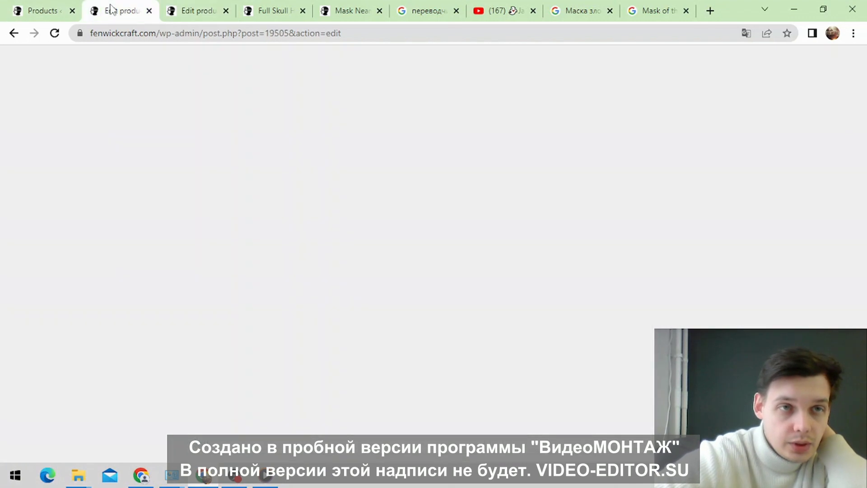
pyautogui.scroll(5, 299, 360)
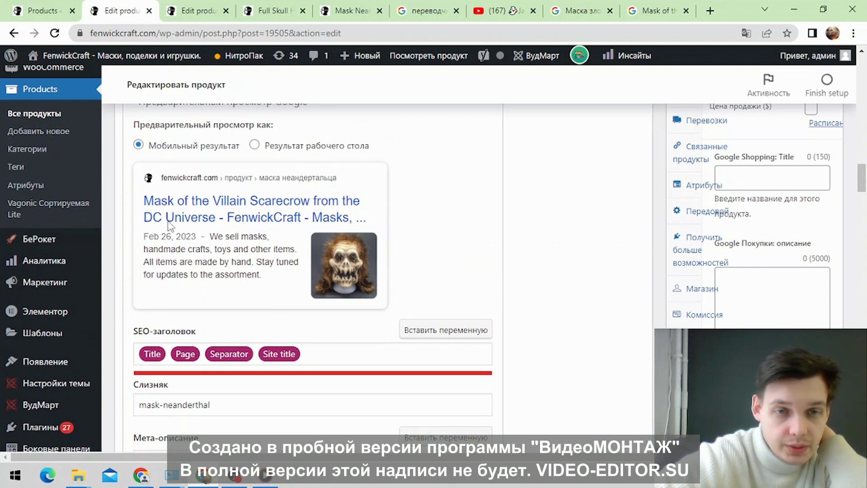
pyautogui.scroll(-4, 514, 242)
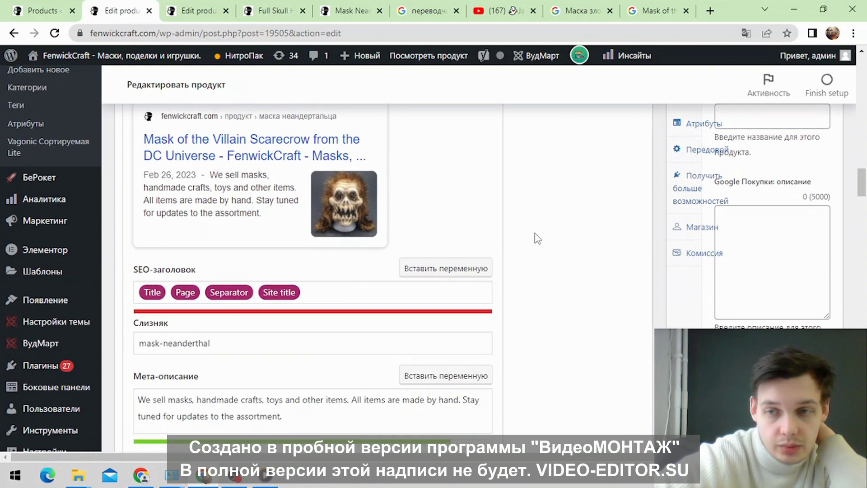
pyautogui.scroll(-1, 533, 214)
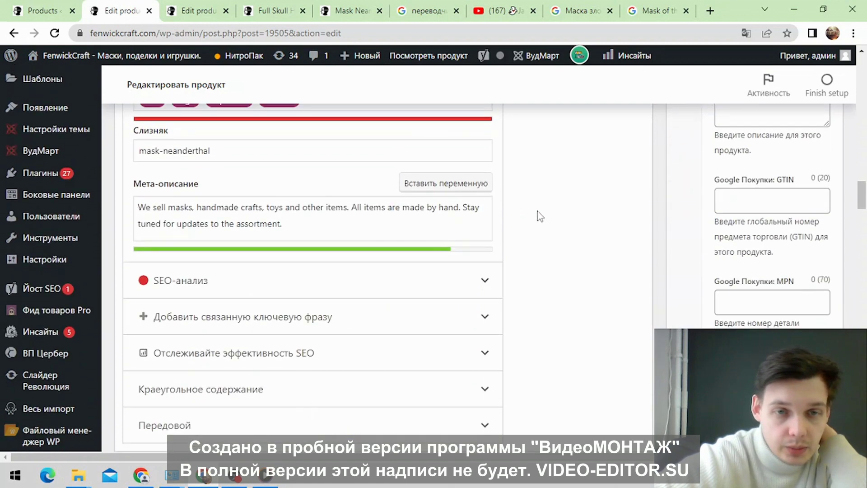
pyautogui.rightClick(539, 210)
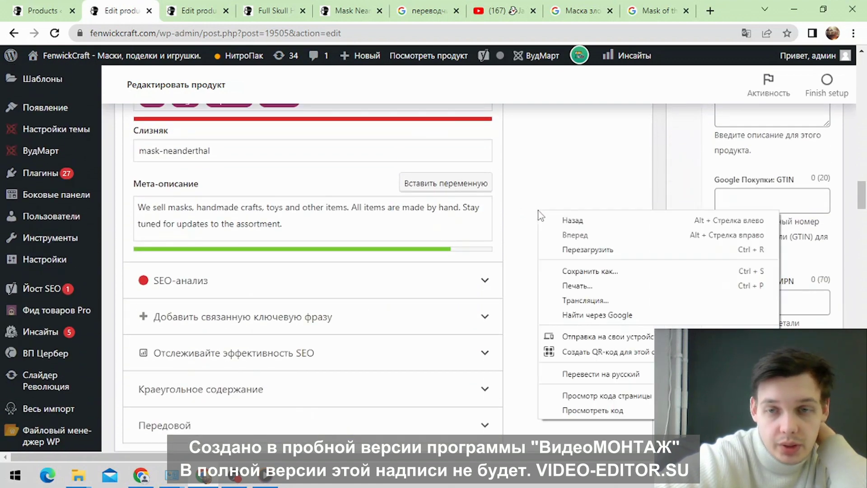
pyautogui.click(593, 375)
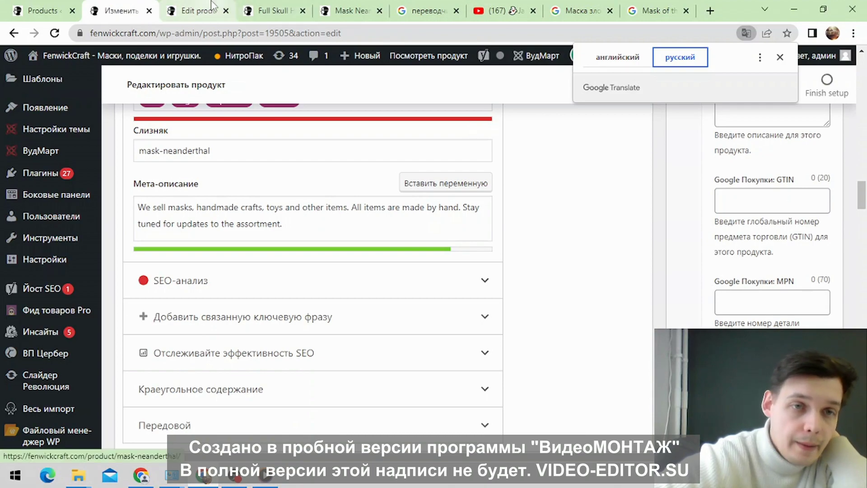
# Step: Copy the full product title "Mask of the Villain Scarecrow from the DC Universe" from the title field
pyautogui.scroll(10, 291, 235)
pyautogui.scroll(10, 307, 247)
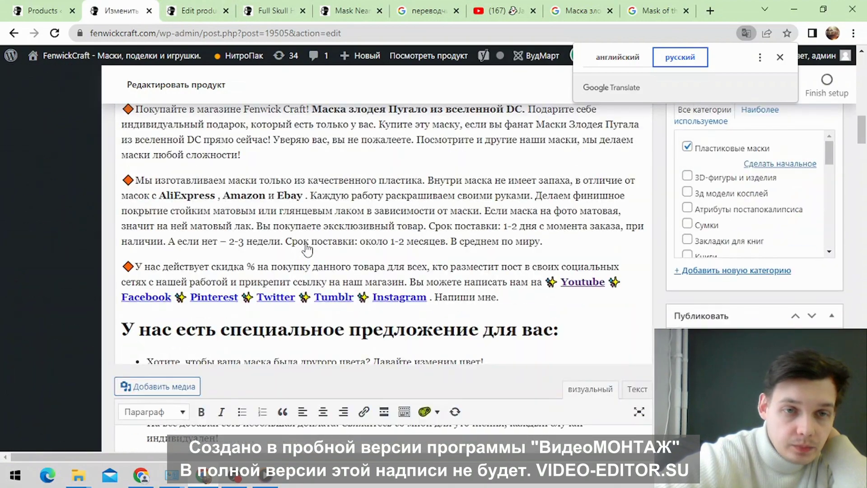
pyautogui.moveTo(233, 285); pyautogui.dragTo(437, 285)
pyautogui.click(284, 278)
pyautogui.tripleClick(281, 287)
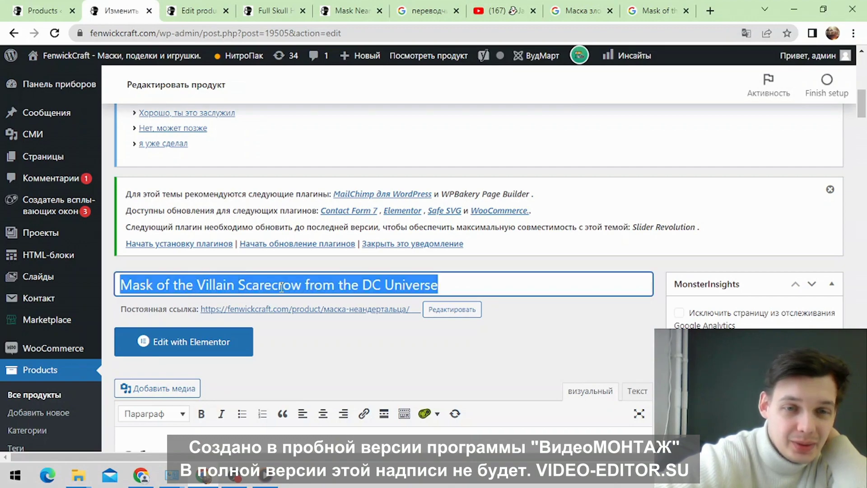
pyautogui.rightClick(281, 287)
pyautogui.click(323, 119)
# Step: Paste "Mask of the Villain Scarecrow from the DC Universe" as the Yoast SEO focus keyphrase
pyautogui.scroll(-20, 323, 121)
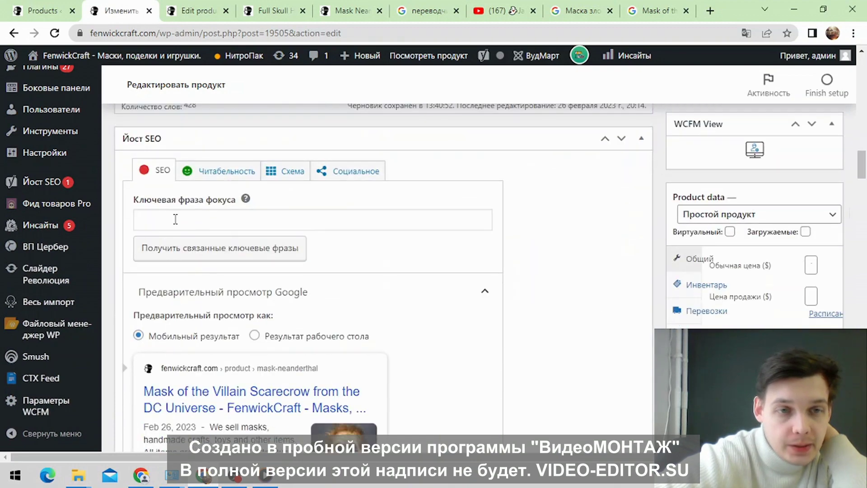
pyautogui.click(193, 226)
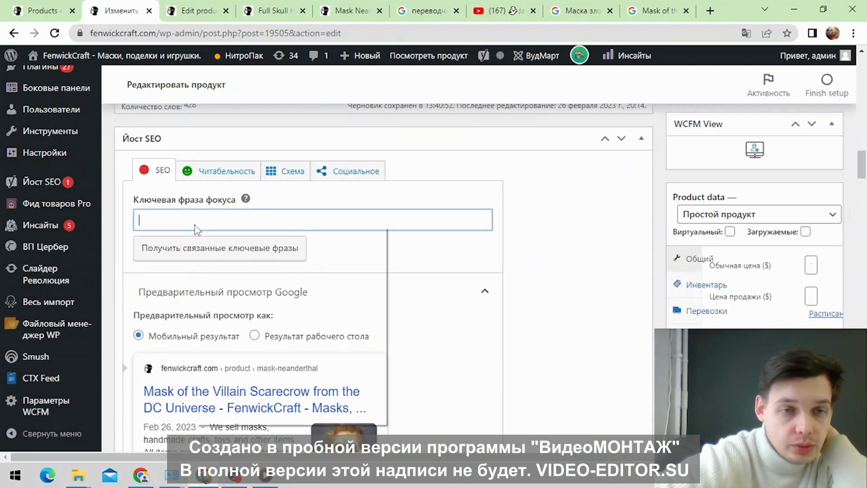
pyautogui.rightClick(194, 225)
pyautogui.click(235, 322)
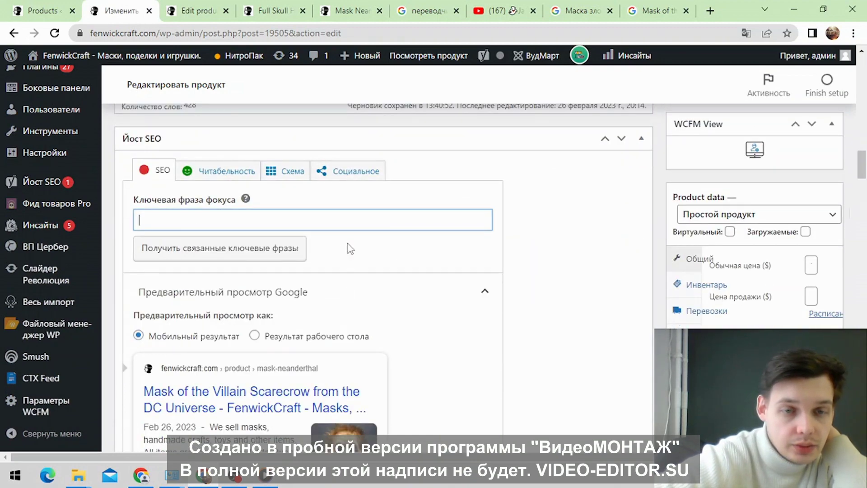
pyautogui.hotkey('ctrl', 'v')
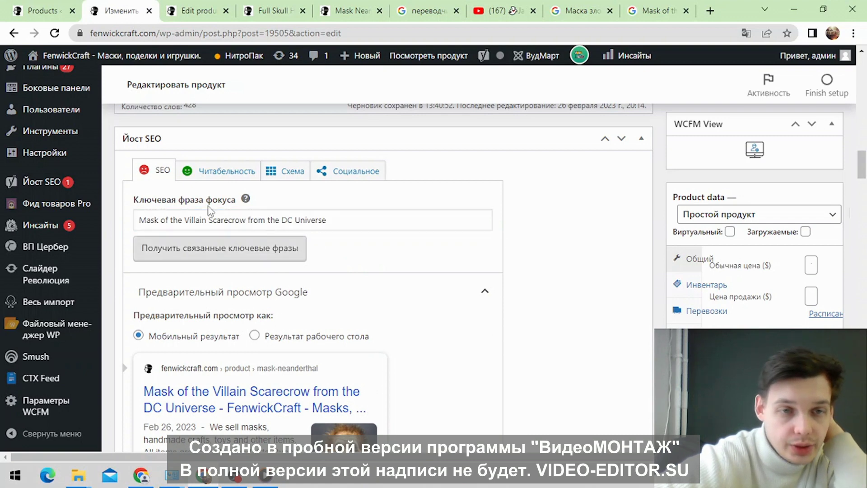
# Step: Compare the desktop and mobile Google previews, and review the SEO title, slug and meta description fields
pyautogui.scroll(-3, 271, 226)
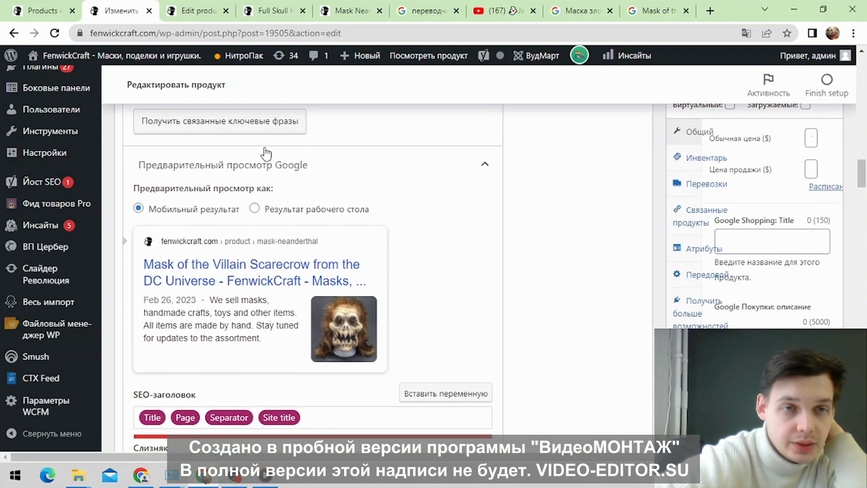
pyautogui.scroll(2, 273, 153)
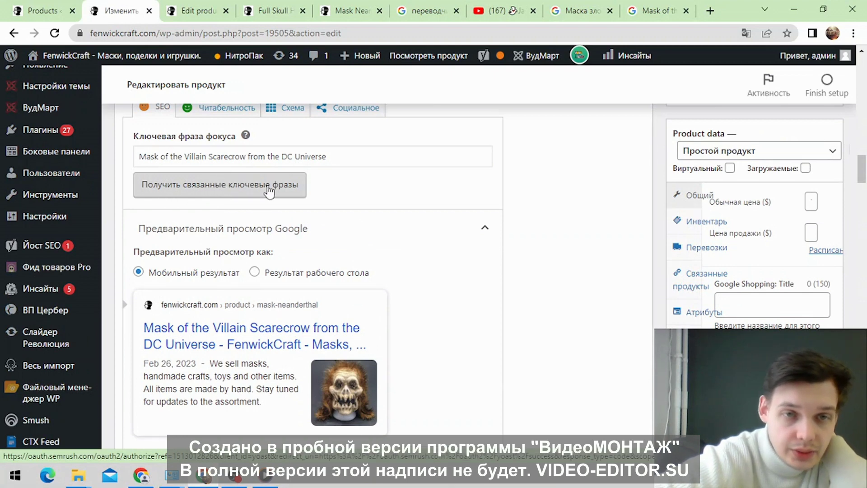
pyautogui.scroll(-2, 403, 188)
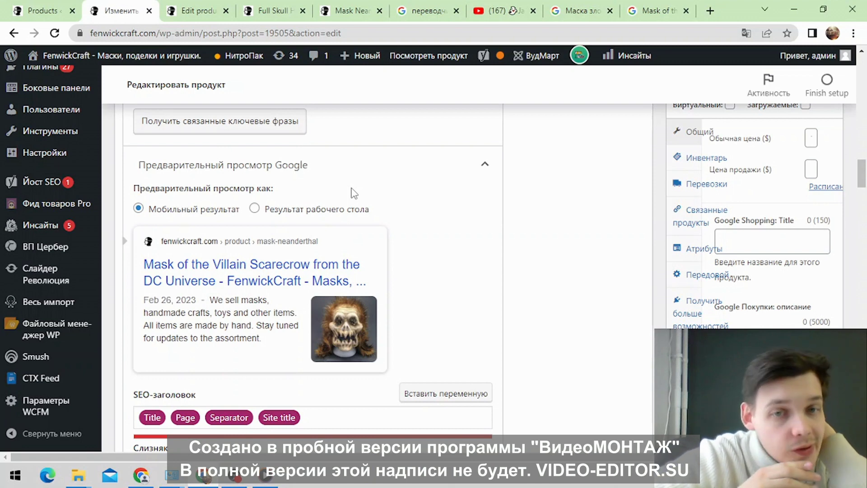
pyautogui.click(254, 209)
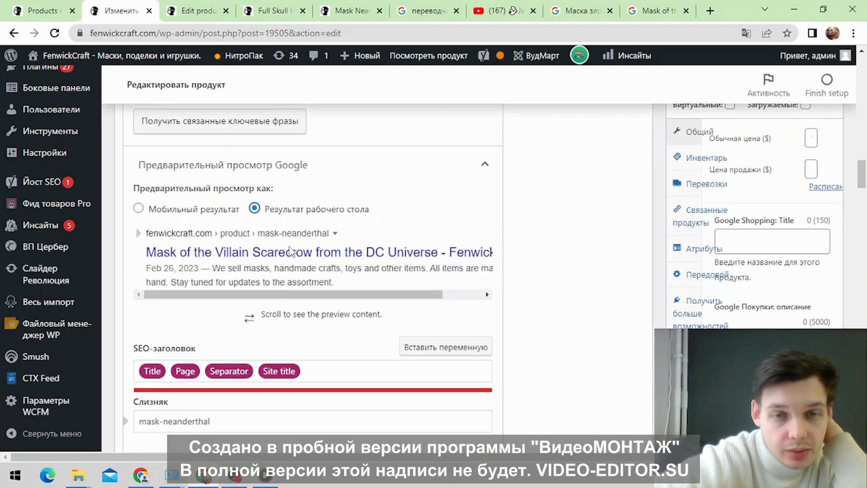
pyautogui.scroll(-2, 369, 221)
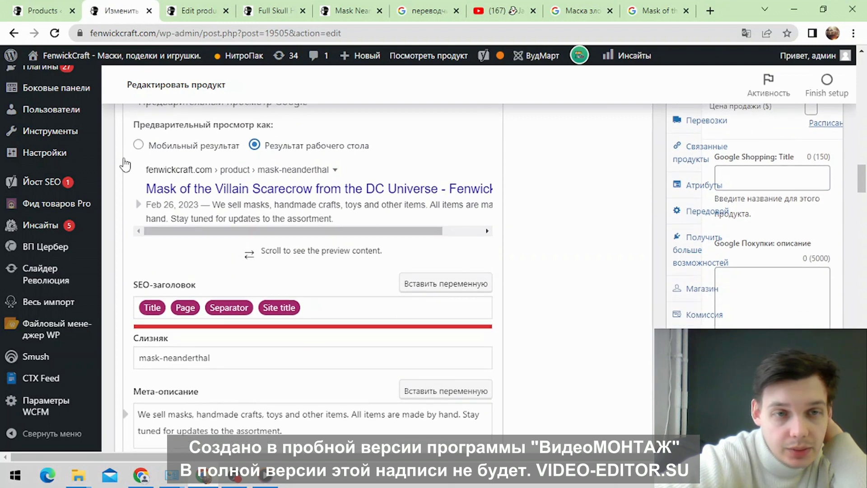
pyautogui.click(138, 145)
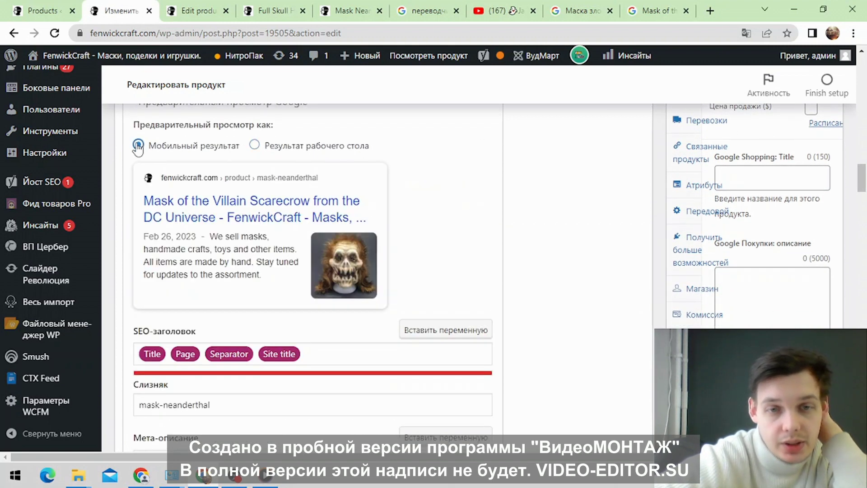
pyautogui.scroll(-4, 418, 226)
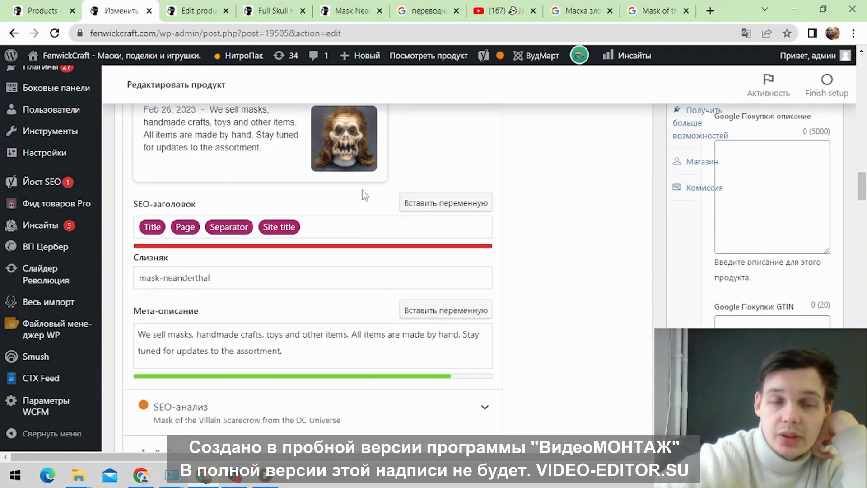
pyautogui.scroll(-4, 397, 172)
pyautogui.scroll(8, 384, 189)
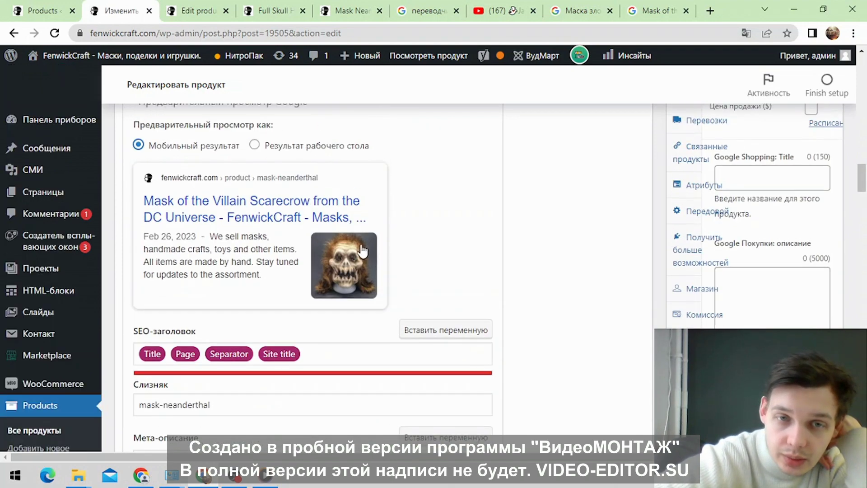
pyautogui.scroll(-2, 445, 243)
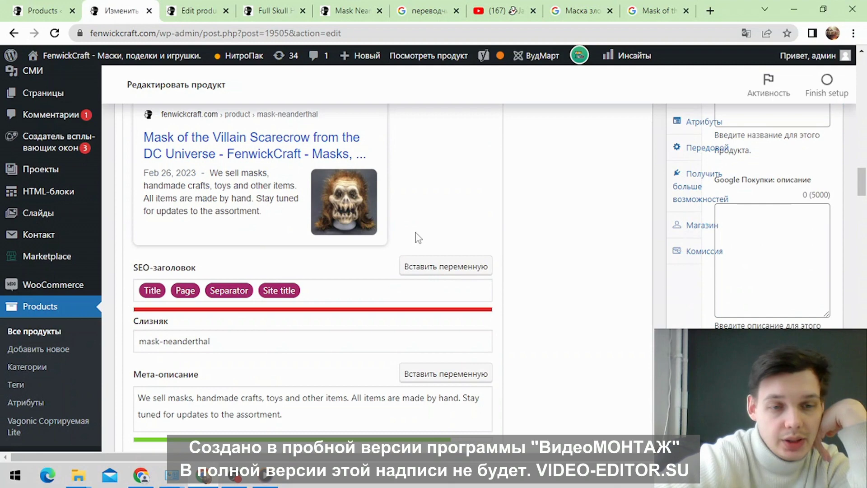
# Step: Check the slug and meta description of the Full Skull Head Mask product and return to the Scarecrow product
pyautogui.click(198, 10)
pyautogui.scroll(-8, 280, 172)
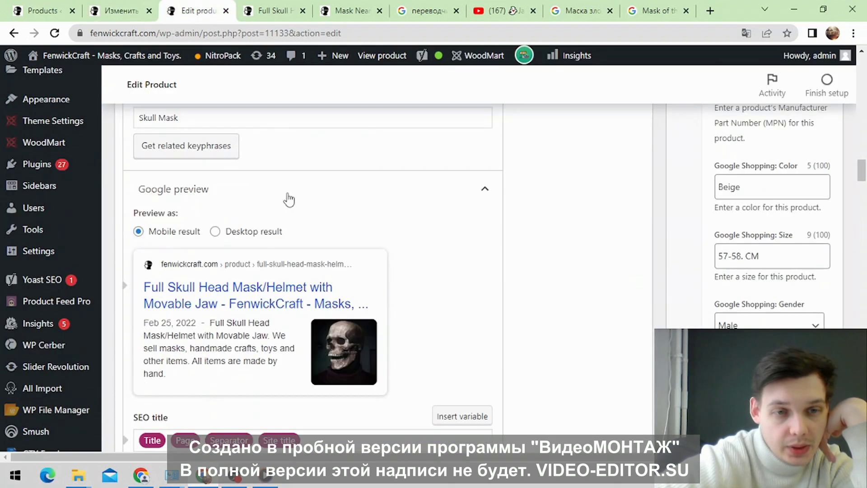
pyautogui.scroll(2, 170, 163)
pyautogui.scroll(-8, 199, 207)
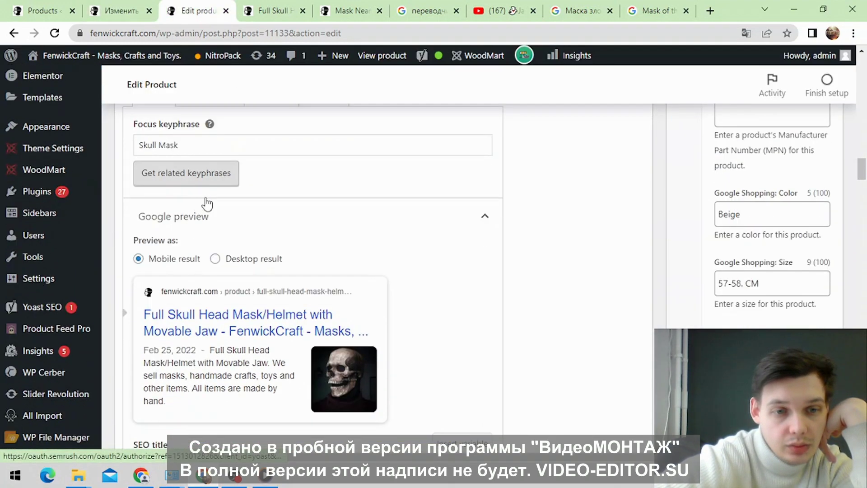
pyautogui.scroll(-2, 277, 267)
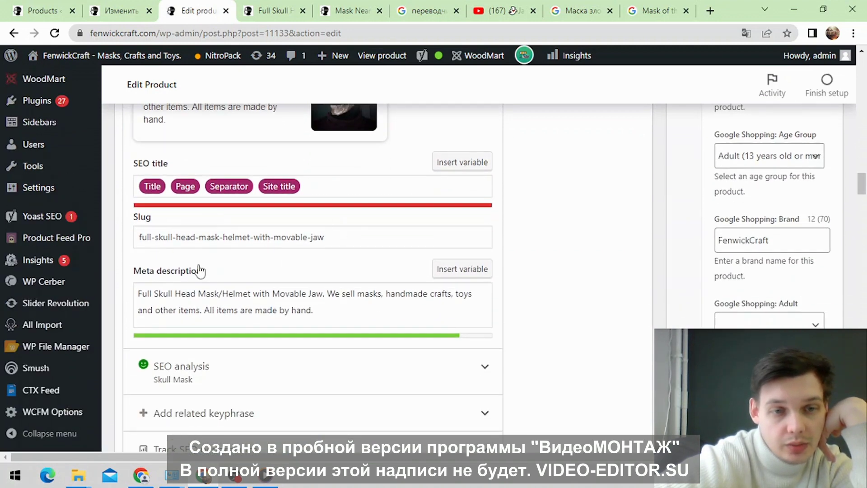
pyautogui.click(120, 11)
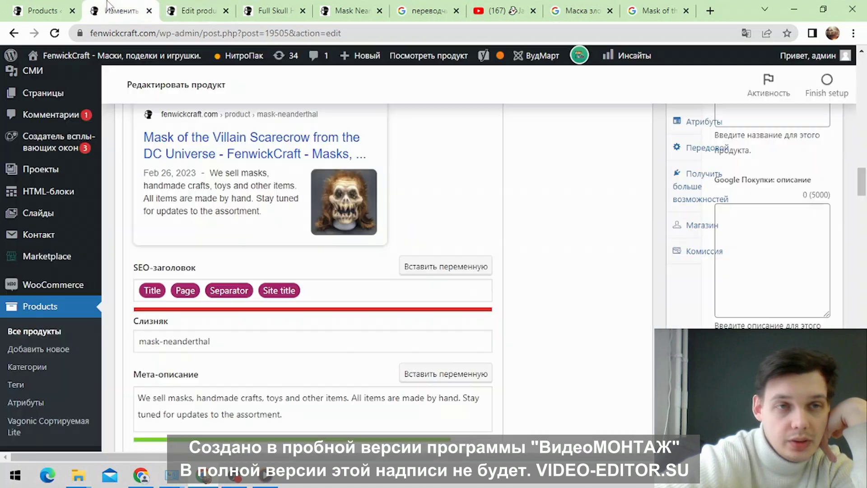
# Step: Replace the Yoast SEO slug with the copied title "Mask of the Villain Scarecrow from the DC Universe"
pyautogui.scroll(-2, 230, 242)
pyautogui.scroll(-3, 230, 243)
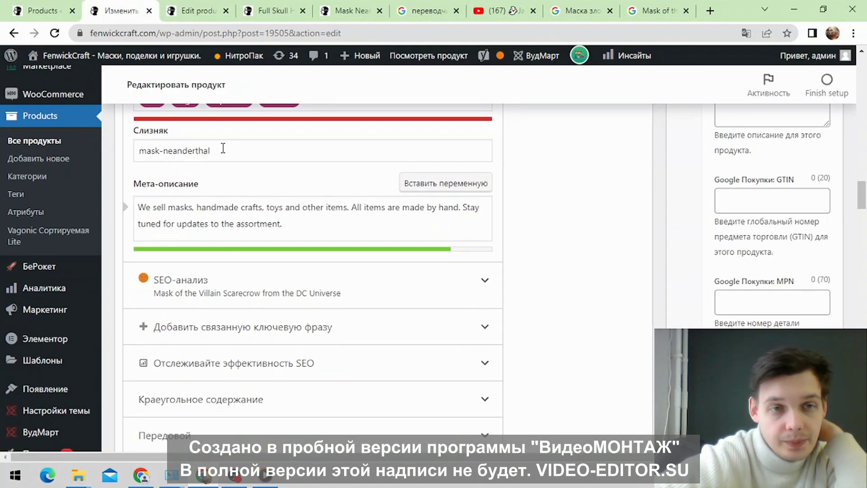
pyautogui.tripleClick(138, 152)
pyautogui.rightClick(139, 156)
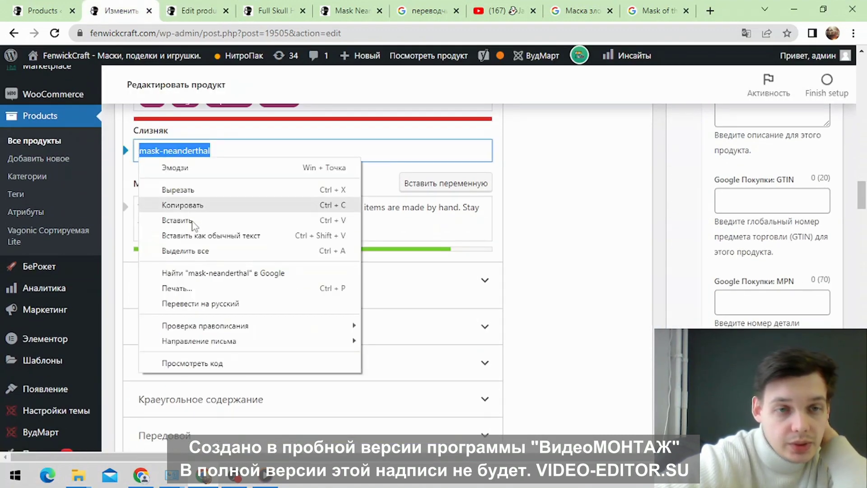
pyautogui.click(185, 221)
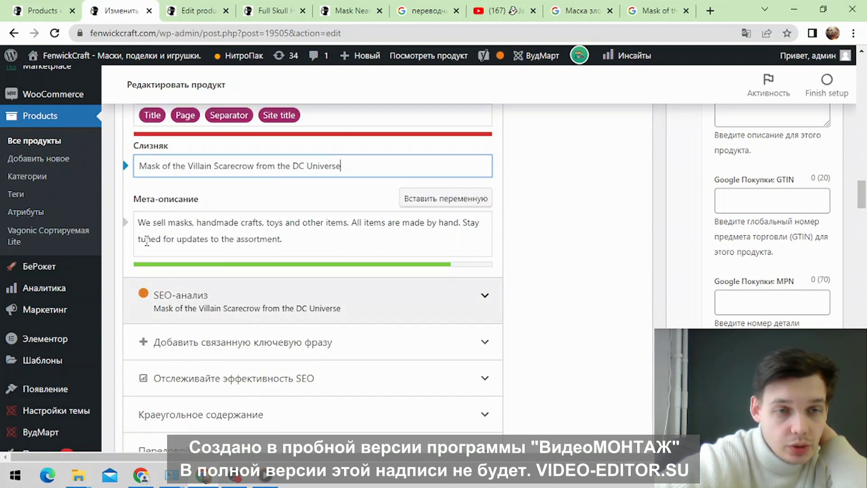
# Step: Start the meta description with "Mask of the Villain Scarecrow from the DC Universe." and remove the sentence "Stay tuned for updates to the assortment."
pyautogui.rightClick(140, 224)
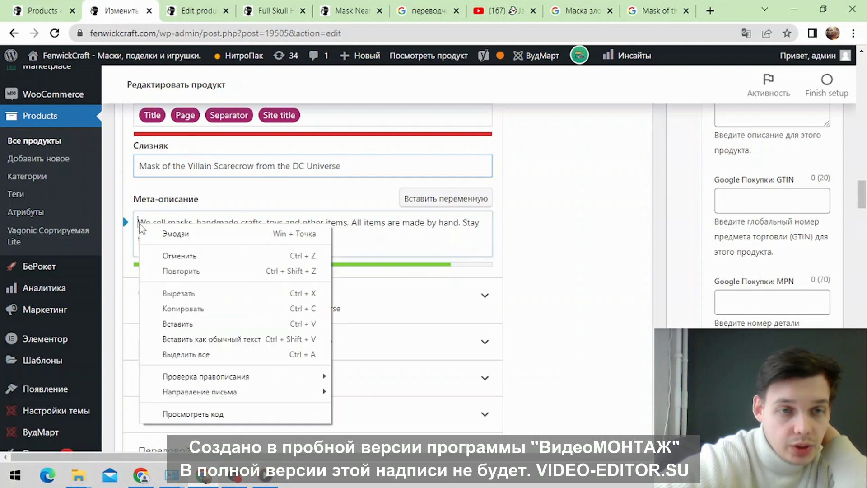
pyautogui.click(192, 322)
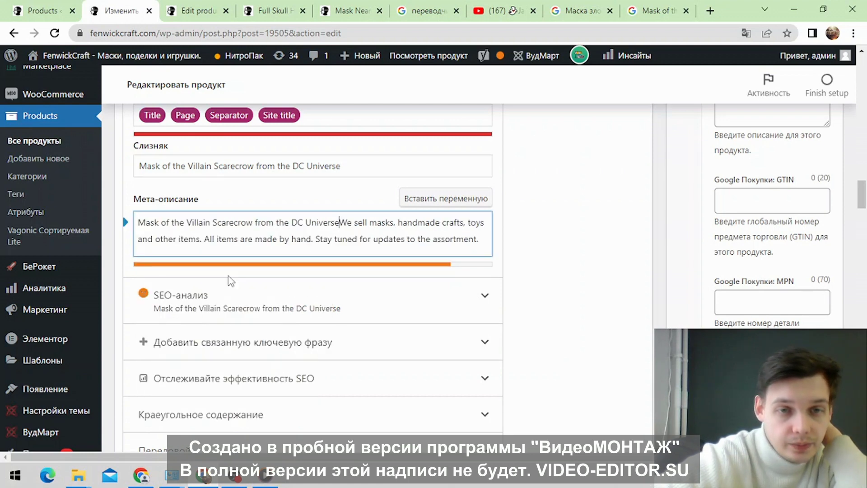
pyautogui.click(342, 222)
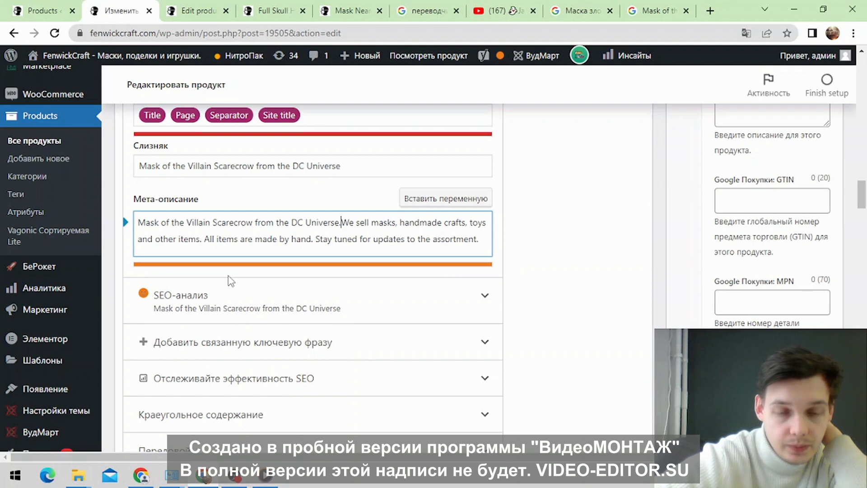
pyautogui.write('.')
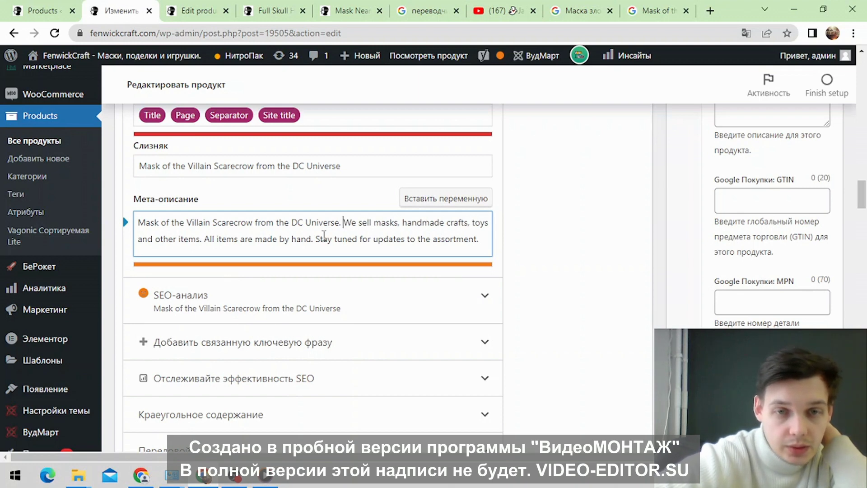
pyautogui.moveTo(317, 239); pyautogui.dragTo(498, 257)
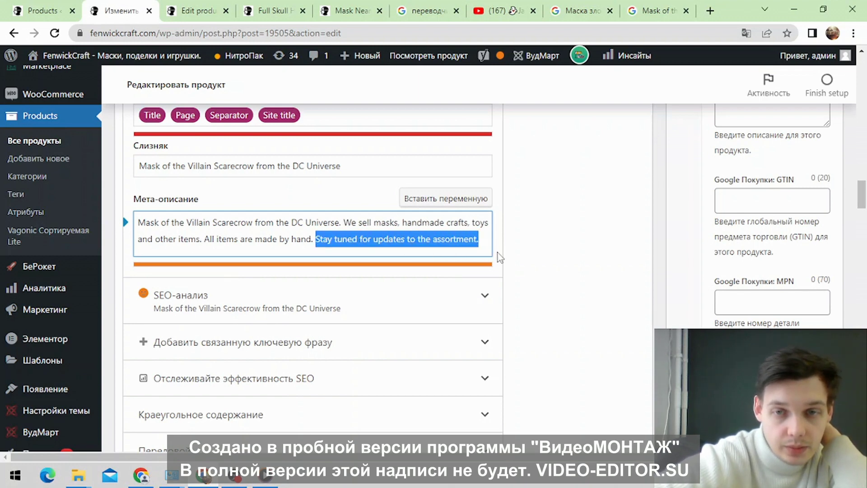
pyautogui.press('BackSpace')
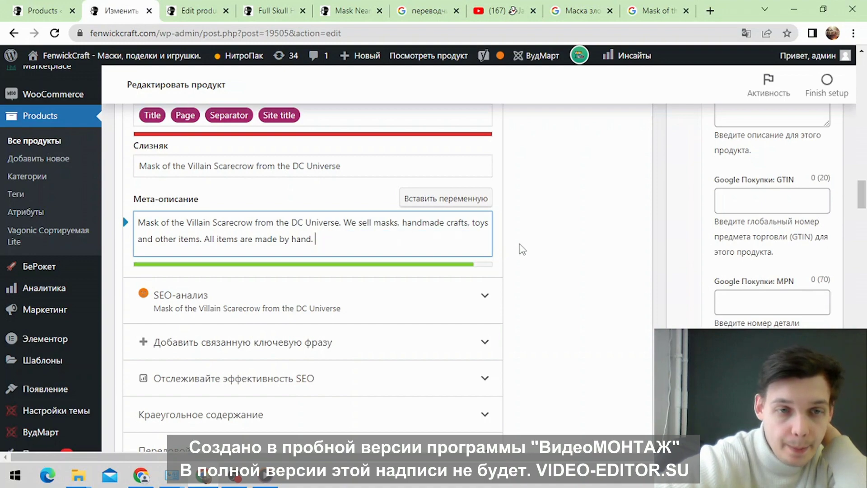
# Step: Review the Google preview, focus keyphrase, product title, permalink and main description of the Scarecrow product
pyautogui.scroll(6, 523, 248)
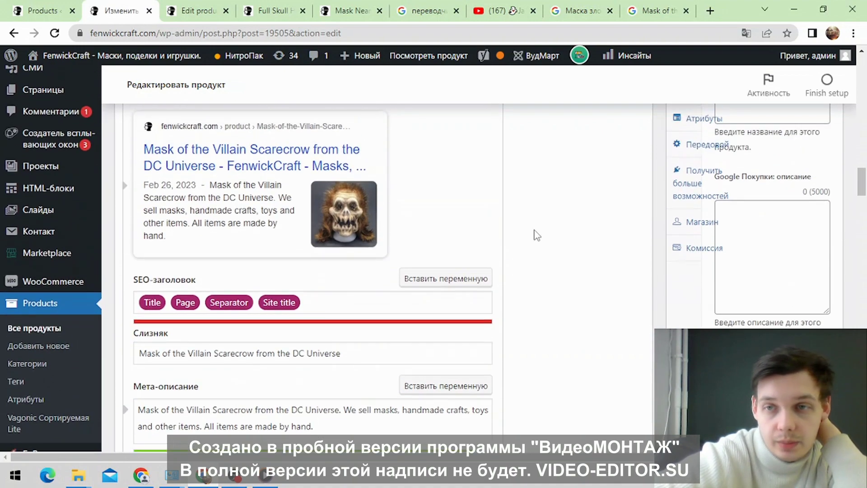
pyautogui.scroll(7, 615, 236)
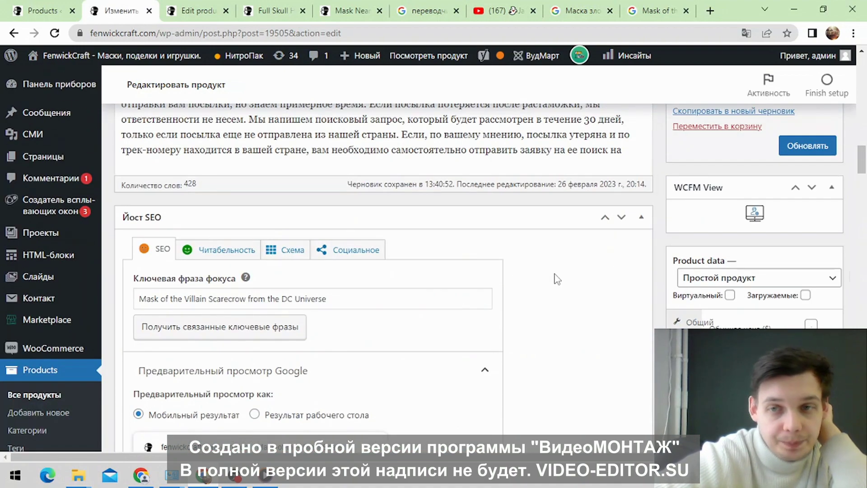
pyautogui.scroll(12, 577, 314)
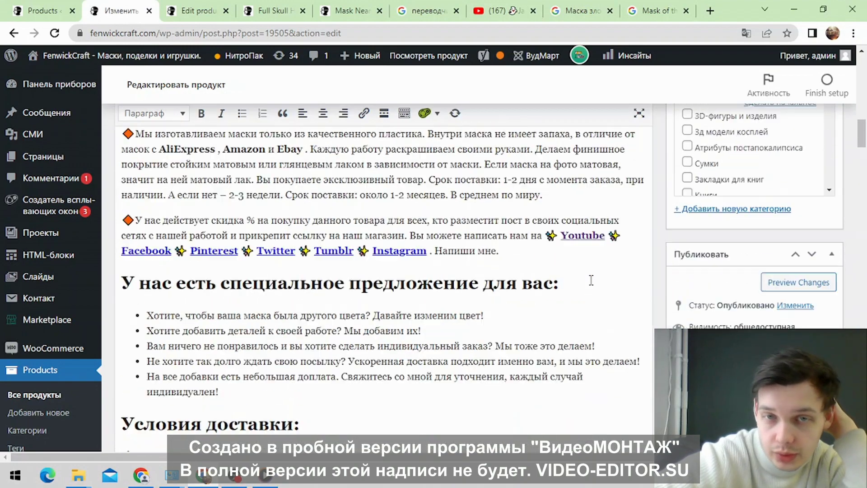
pyautogui.scroll(3, 594, 280)
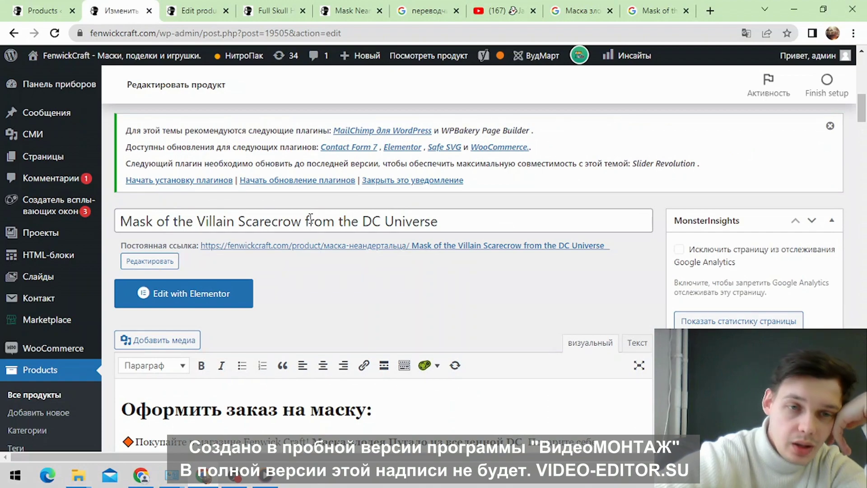
pyautogui.scroll(-4, 239, 267)
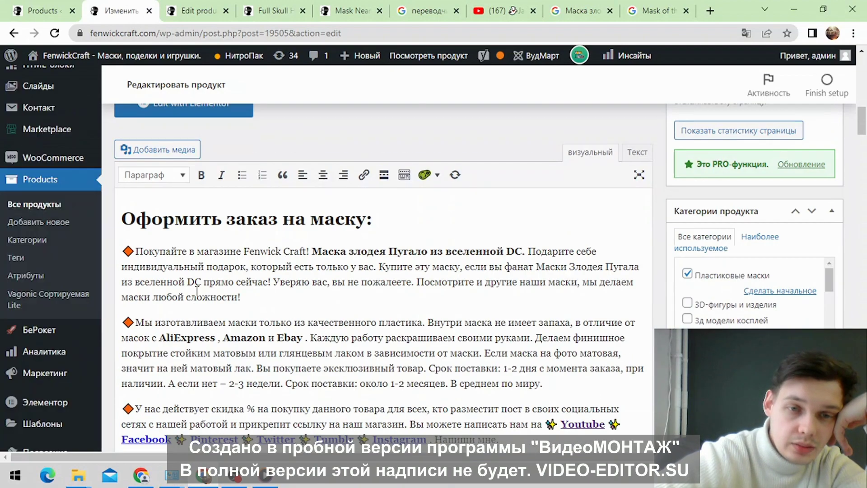
pyautogui.scroll(-15, 552, 366)
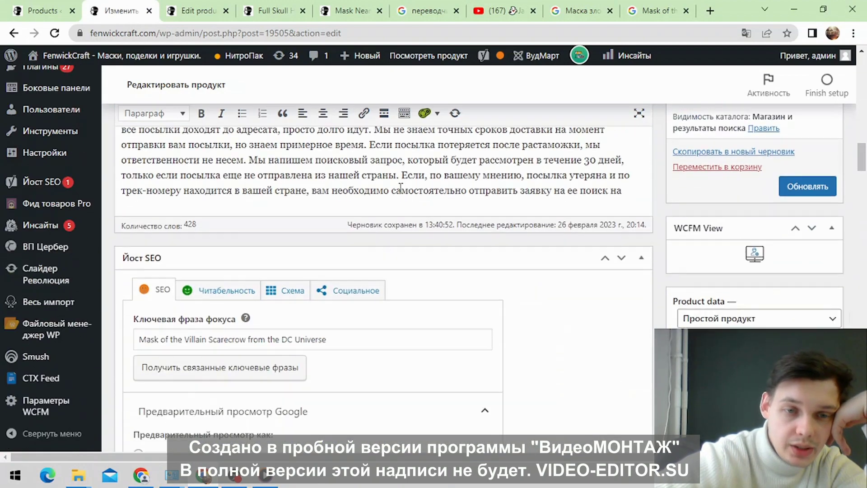
pyautogui.scroll(-12, 342, 208)
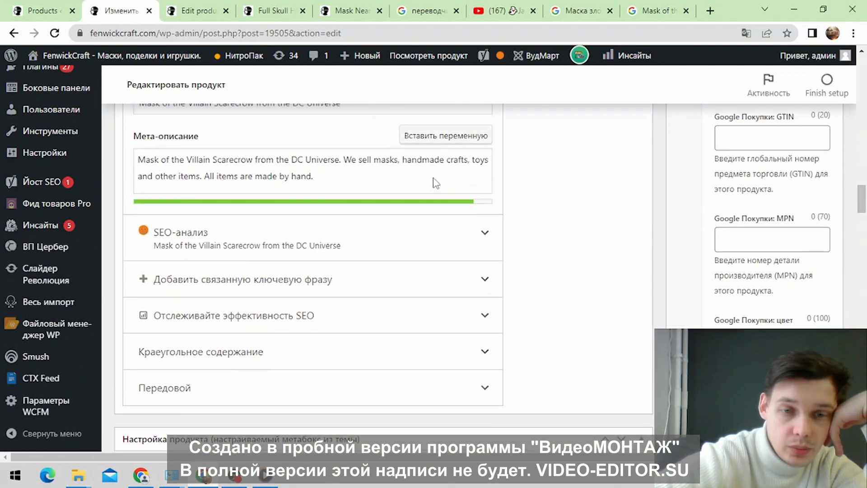
# Step: Look through the product's theme settings, tags, product image, gallery, custom fields and short description
pyautogui.scroll(-15, 461, 181)
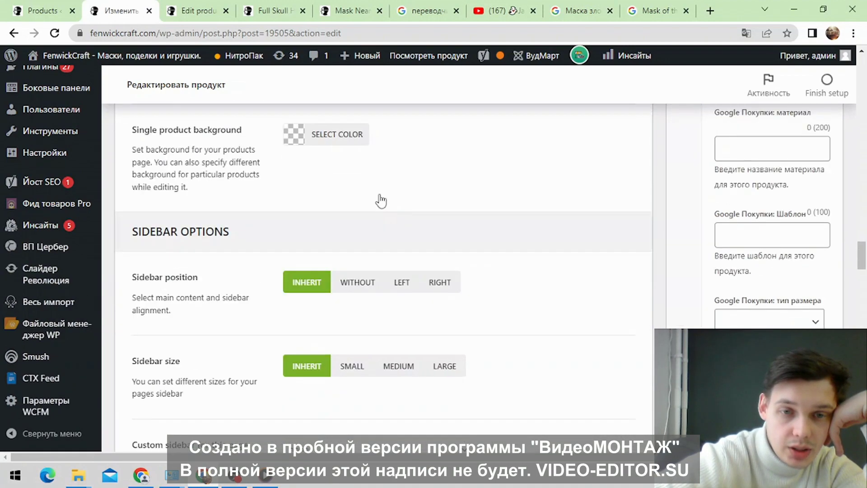
pyautogui.scroll(-15, 392, 209)
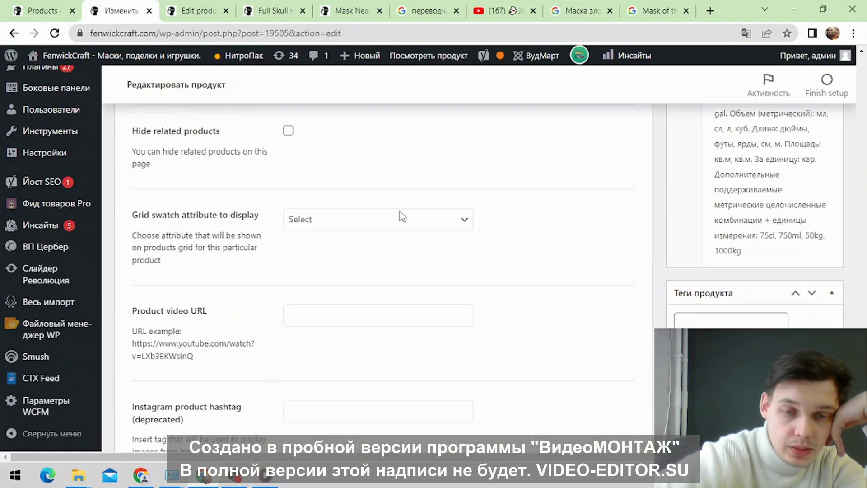
pyautogui.scroll(-5, 397, 221)
pyautogui.scroll(6, 638, 207)
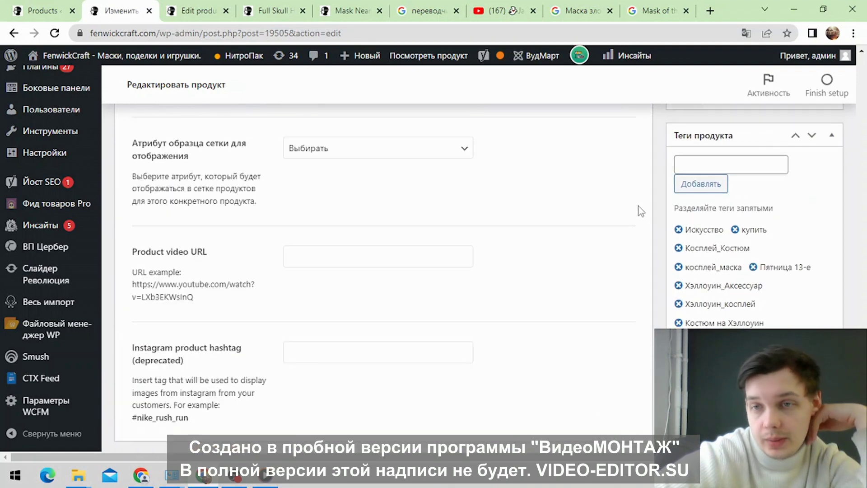
pyautogui.scroll(-3, 786, 233)
pyautogui.scroll(2, 722, 280)
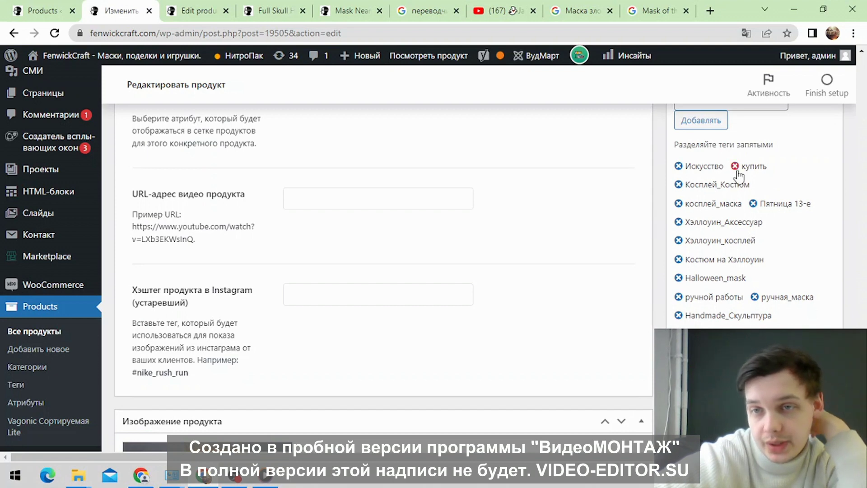
pyautogui.scroll(-4, 528, 208)
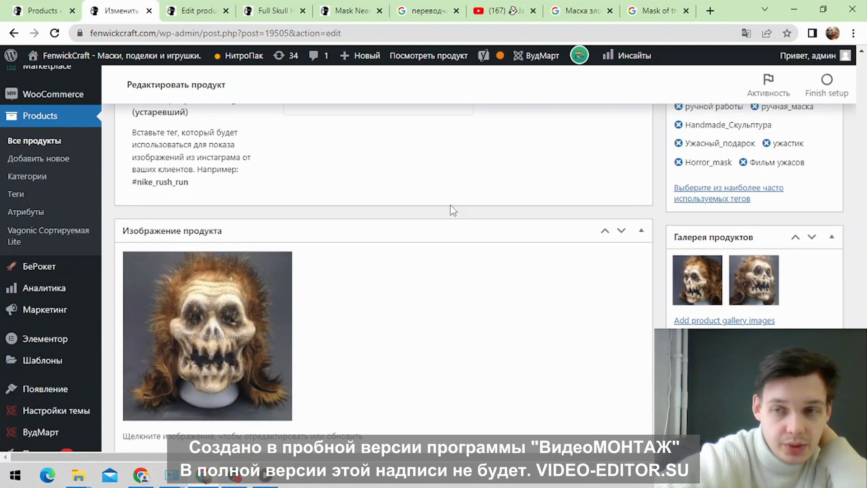
pyautogui.scroll(-3, 428, 234)
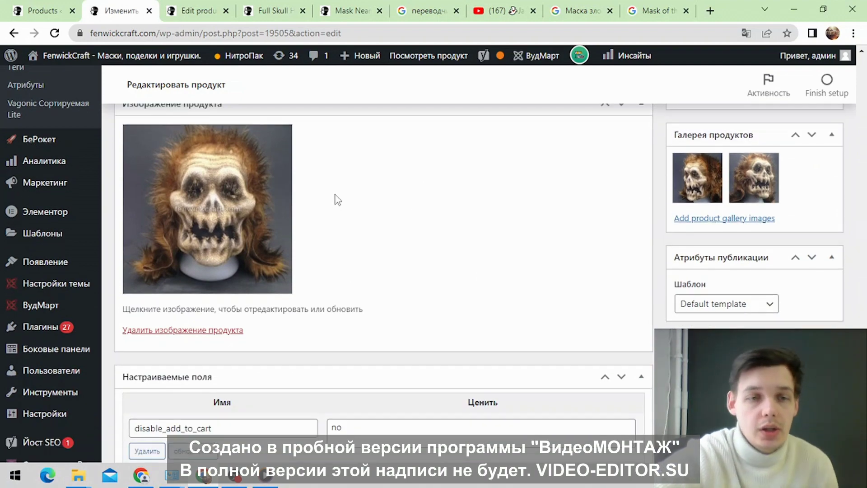
pyautogui.scroll(-6, 340, 199)
pyautogui.scroll(-10, 300, 271)
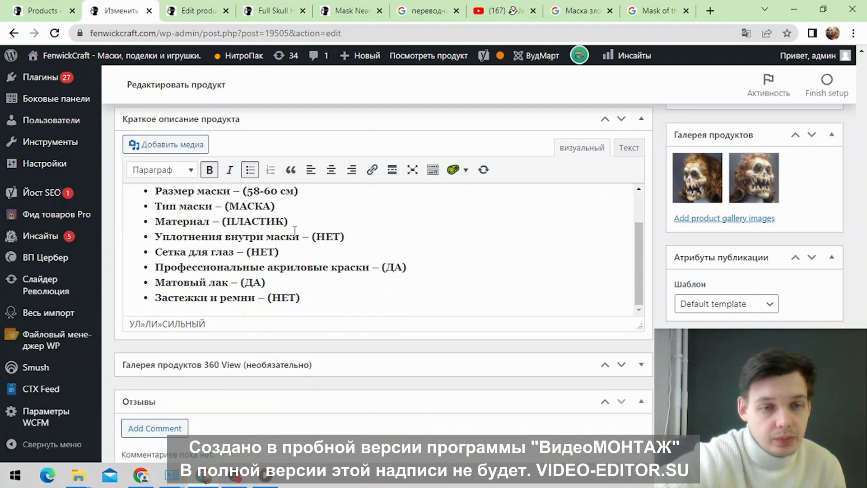
pyautogui.scroll(-2, 290, 232)
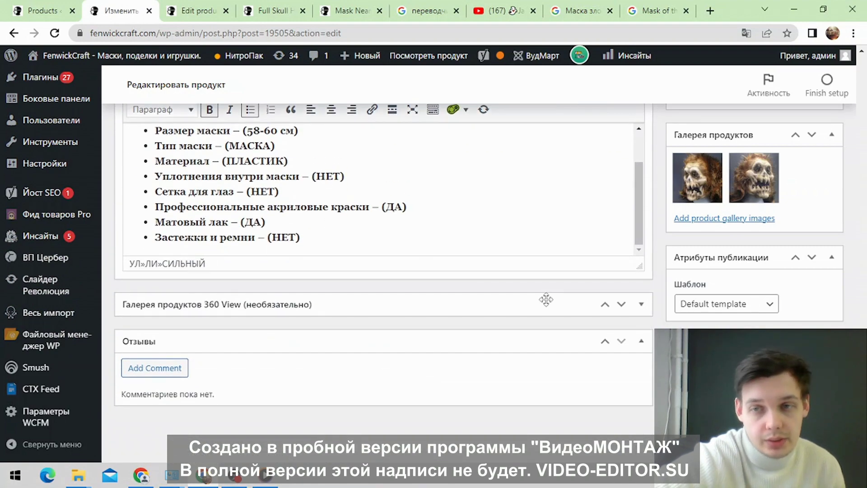
# Step: Open the main product image's attachment details and paste "Mask of the Villain Scarecrow from the DC Universe" as its description and caption
pyautogui.scroll(15, 271, 253)
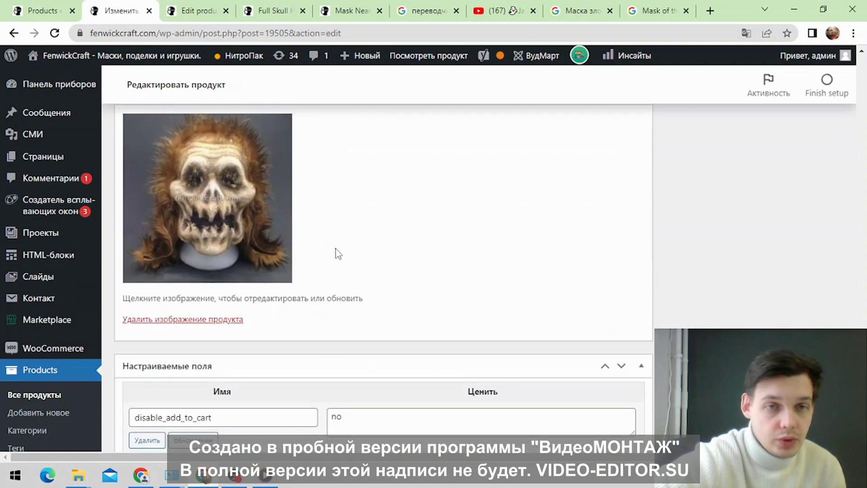
pyautogui.click(211, 271)
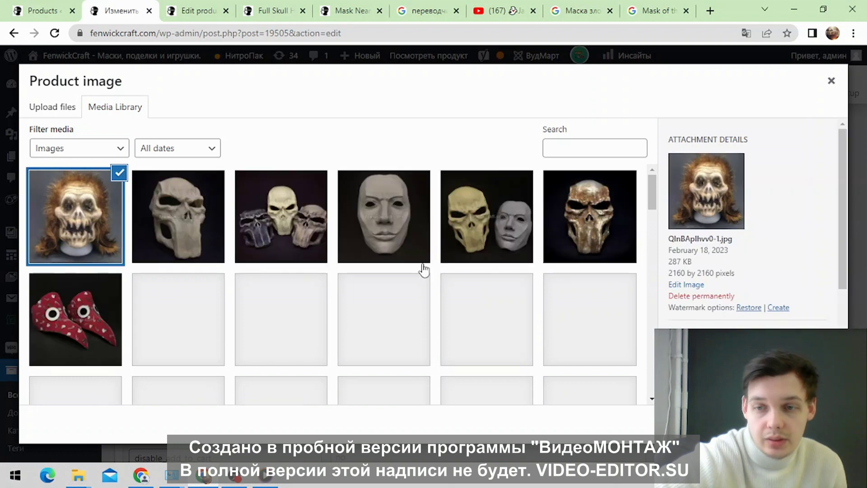
pyautogui.scroll(-2, 737, 324)
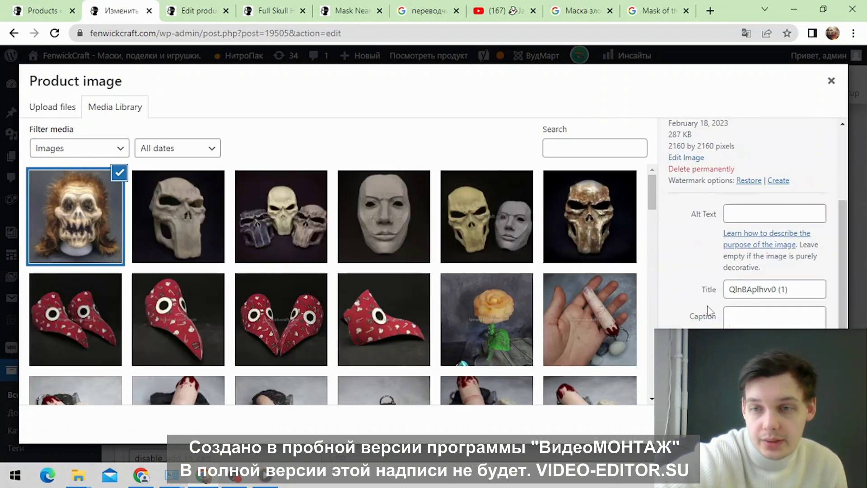
pyautogui.scroll(-1, 710, 309)
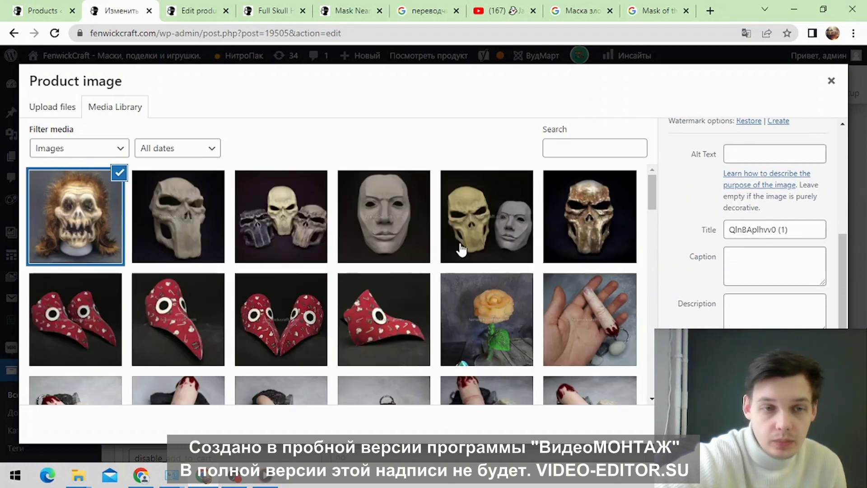
pyautogui.click(748, 310)
pyautogui.rightClick(748, 309)
pyautogui.click(729, 207)
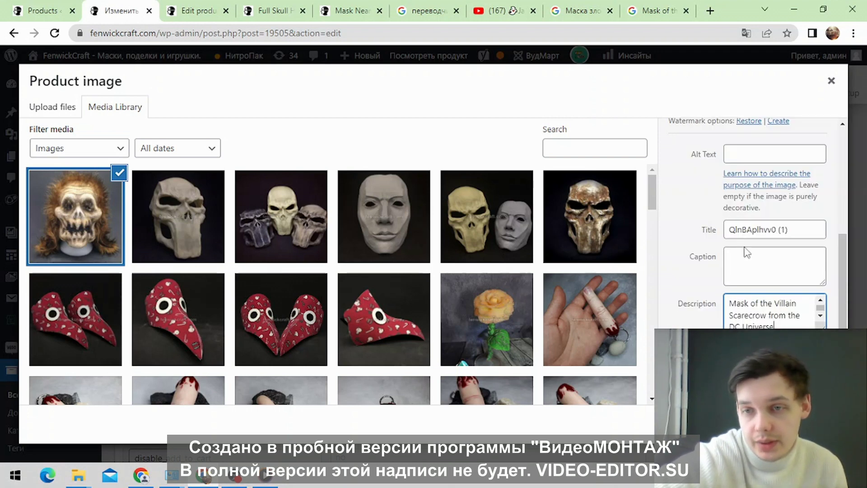
pyautogui.click(743, 265)
pyautogui.rightClick(743, 264)
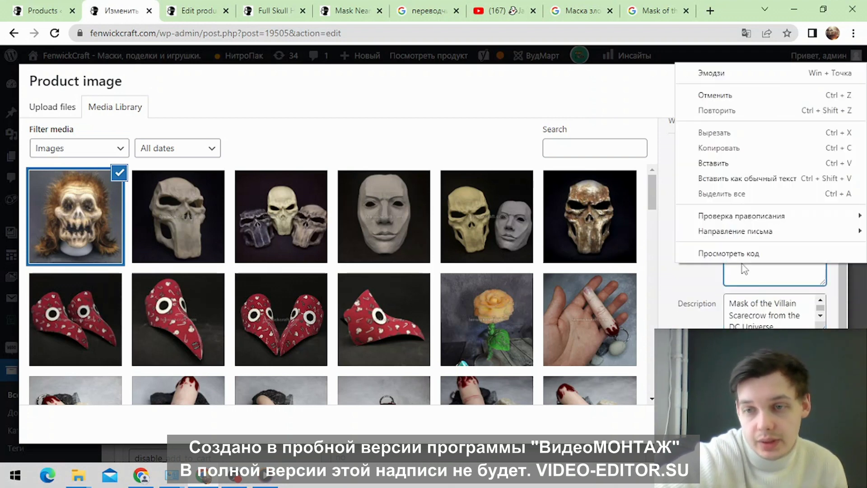
pyautogui.click(718, 164)
# Step: Replace the image's title with "Mask of the Villain Scarecrow from the DC Universe" and paste the same text as its alt text
pyautogui.moveTo(806, 229); pyautogui.dragTo(721, 230)
pyautogui.rightClick(752, 229)
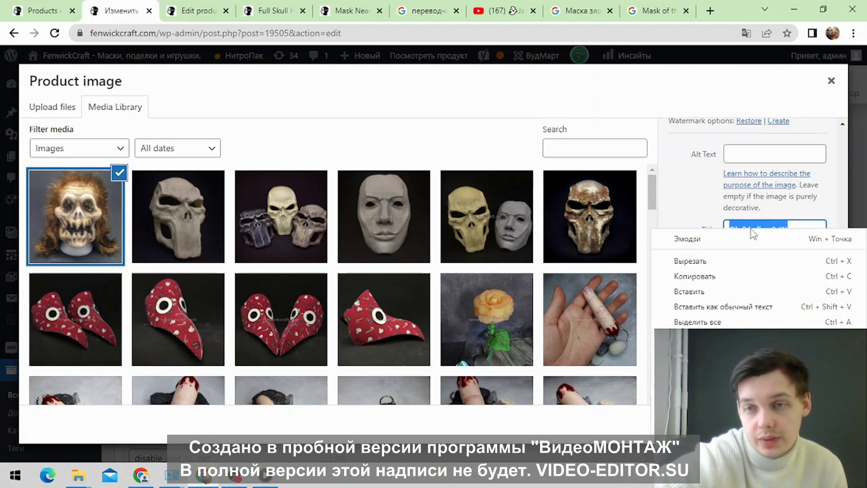
pyautogui.click(691, 291)
pyautogui.click(731, 156)
pyautogui.rightClick(732, 159)
pyautogui.click(710, 257)
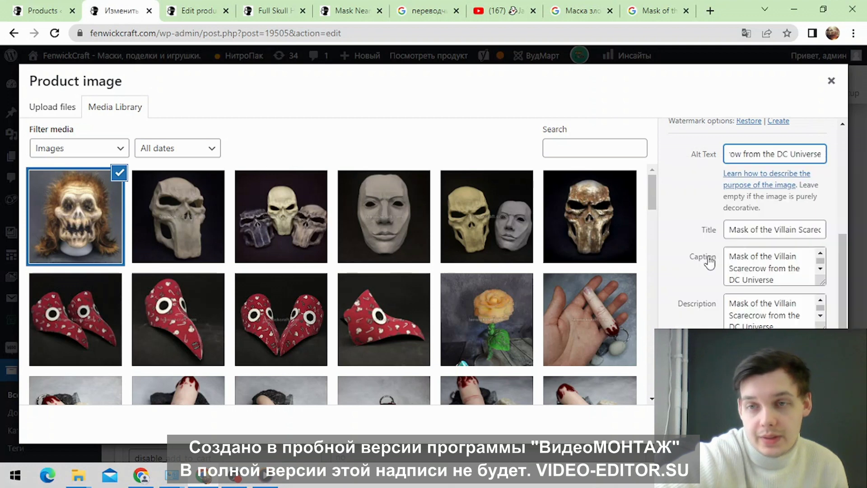
pyautogui.scroll(3, 753, 203)
pyautogui.scroll(-3, 753, 203)
pyautogui.scroll(4, 750, 222)
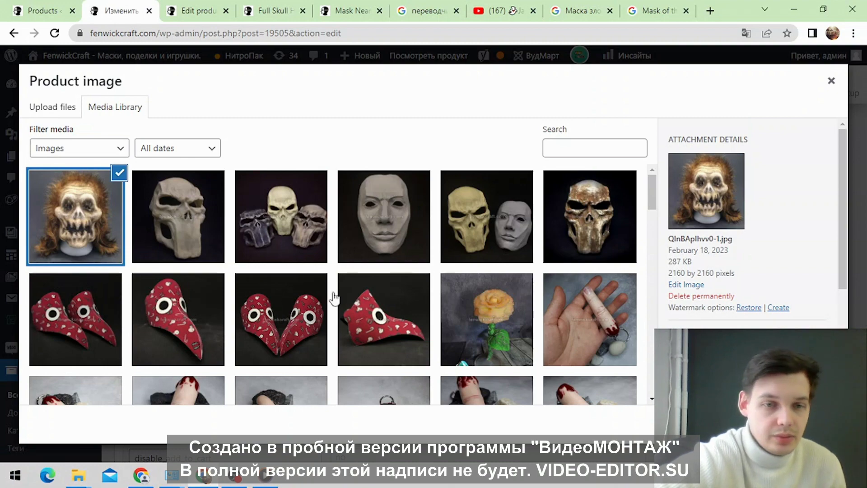
pyautogui.scroll(-2, 429, 295)
pyautogui.scroll(2, 496, 279)
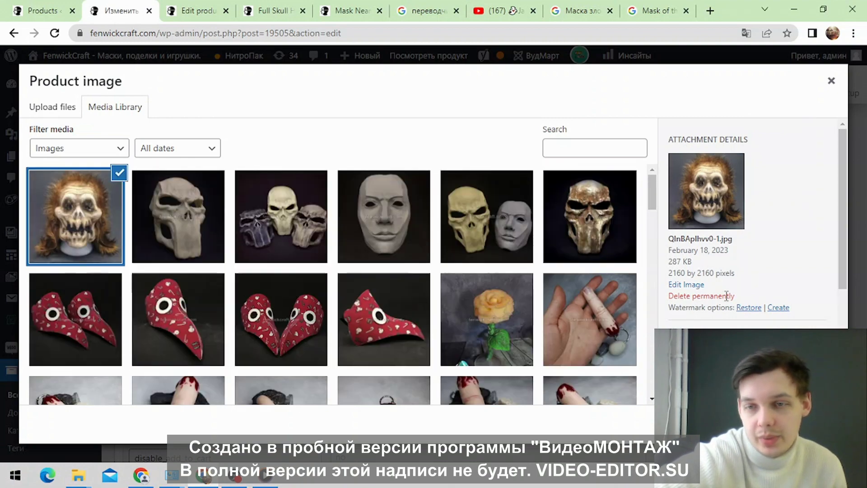
pyautogui.scroll(-4, 758, 248)
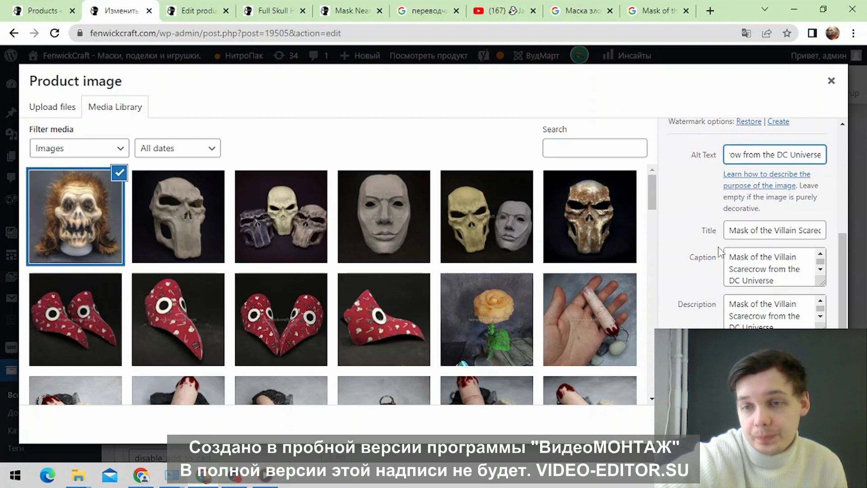
# Step: Review the main product image's attachment details in the media library and close the product image window
pyautogui.scroll(4, 720, 252)
pyautogui.scroll(-4, 771, 294)
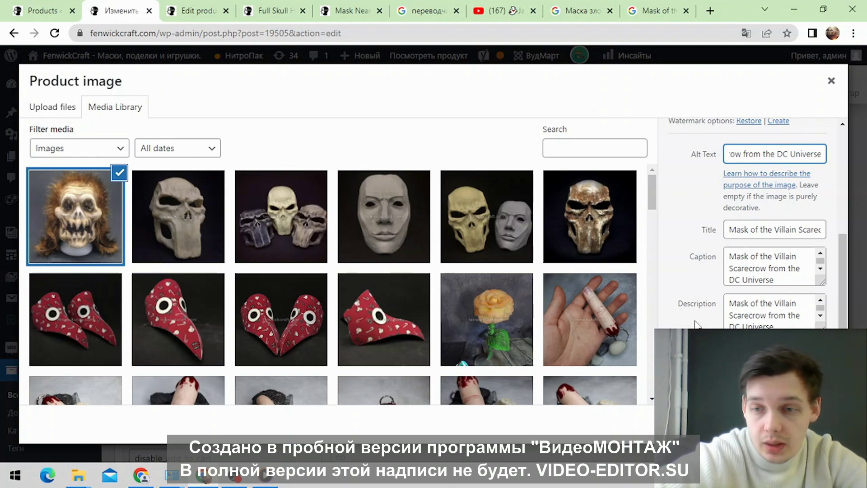
pyautogui.scroll(-3, 542, 312)
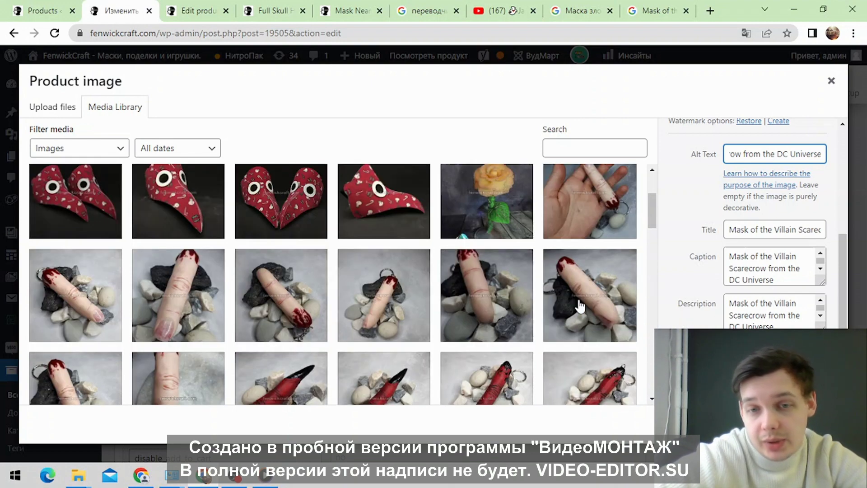
pyautogui.scroll(5, 763, 239)
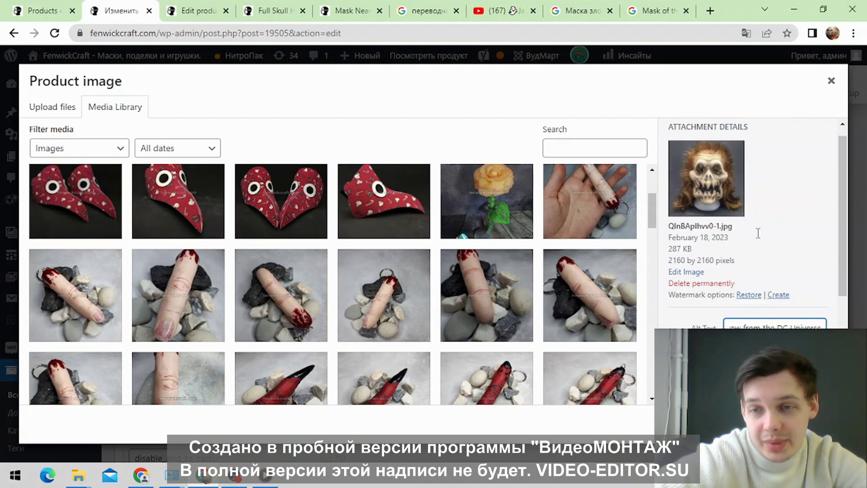
pyautogui.scroll(5, 596, 255)
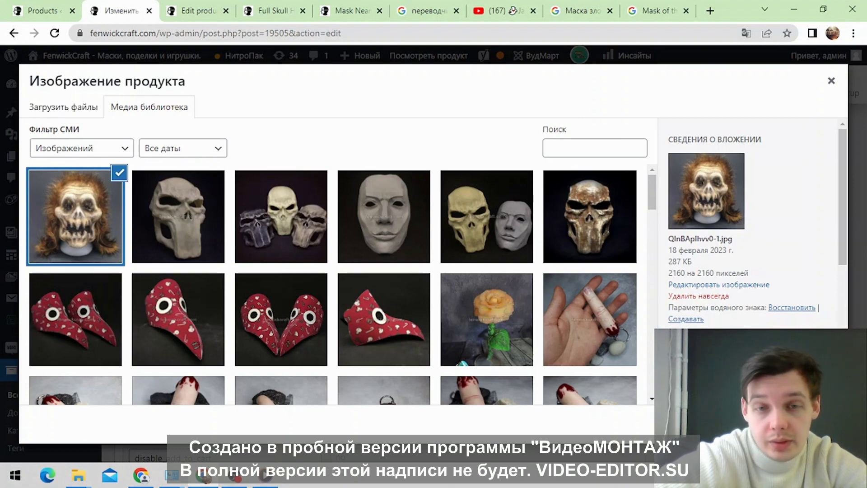
pyautogui.press('Escape')
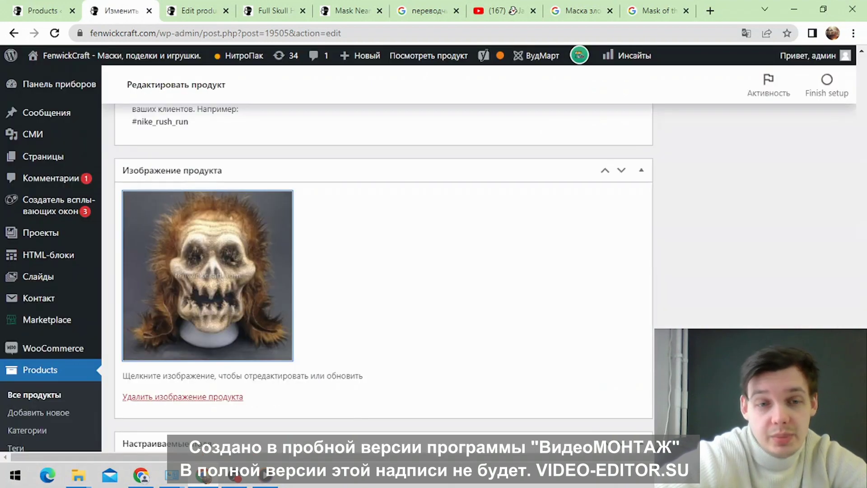
# Step: Look over the product's main image and the two product gallery images on the edit page
pyautogui.scroll(-2, 251, 232)
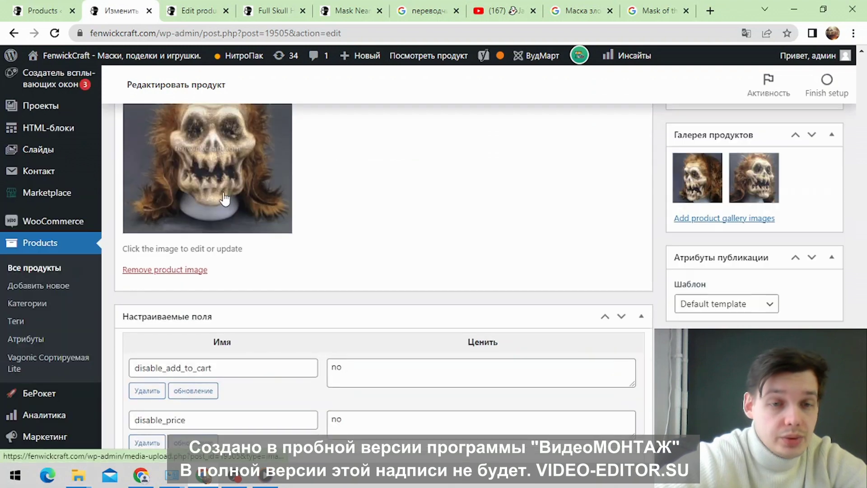
pyautogui.scroll(1, 226, 210)
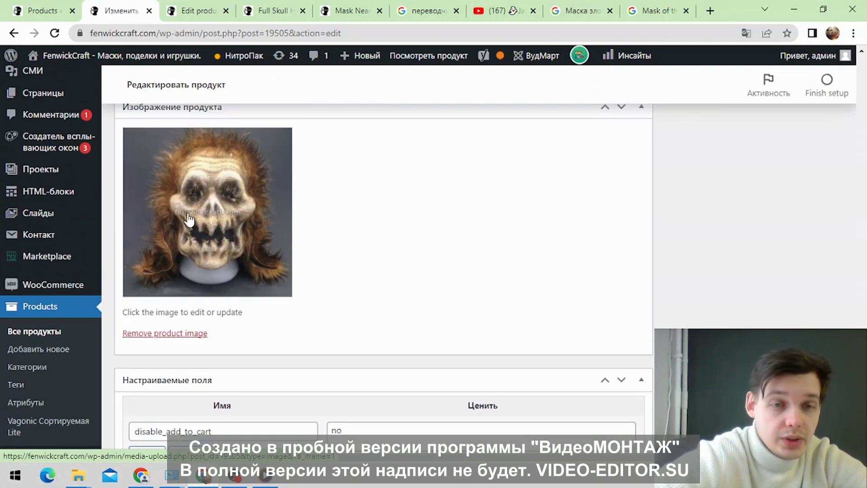
pyautogui.scroll(2, 432, 360)
pyautogui.scroll(9, 362, 271)
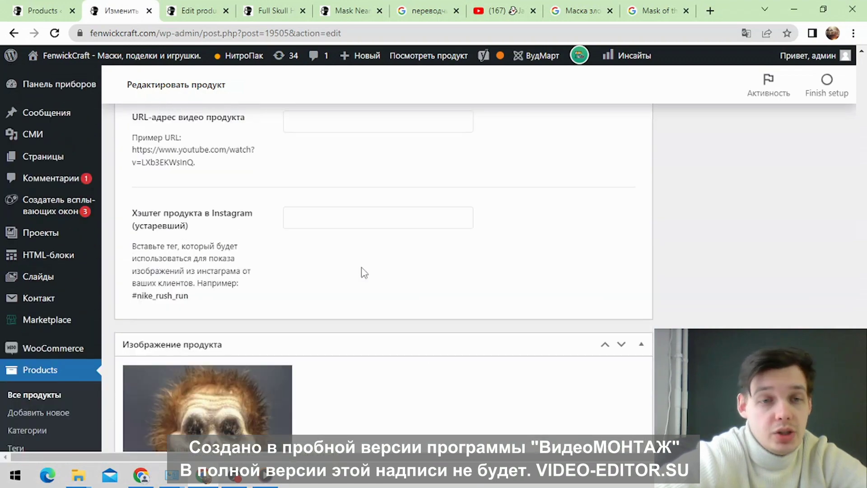
pyautogui.scroll(-14, 361, 262)
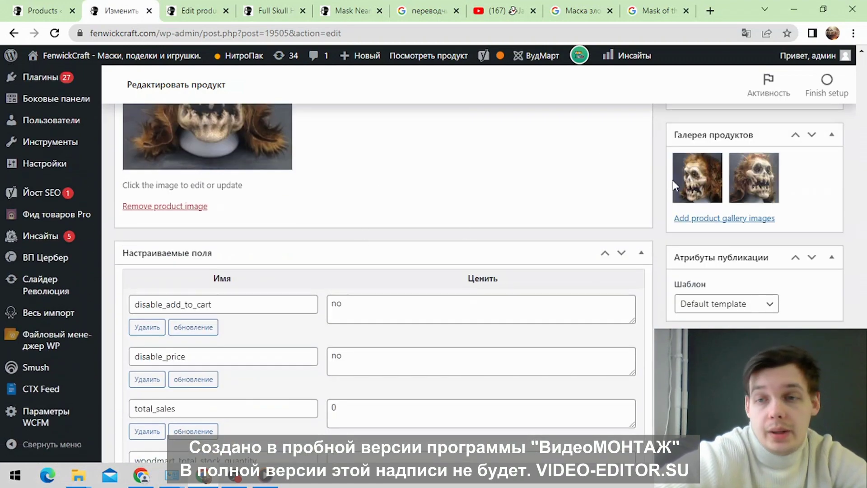
pyautogui.moveTo(732, 171)
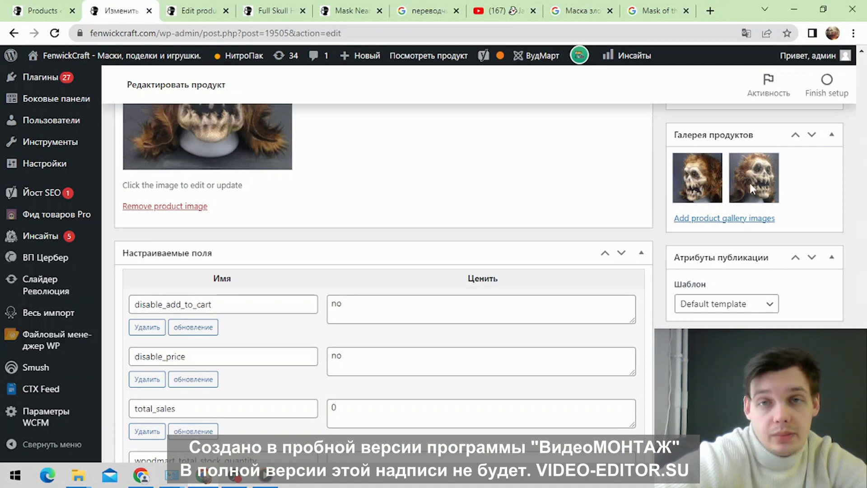
# Step: Look through the custom fields, short description, additional product options and Yoast SEO section of the Scarecrow product
pyautogui.scroll(-10, 333, 196)
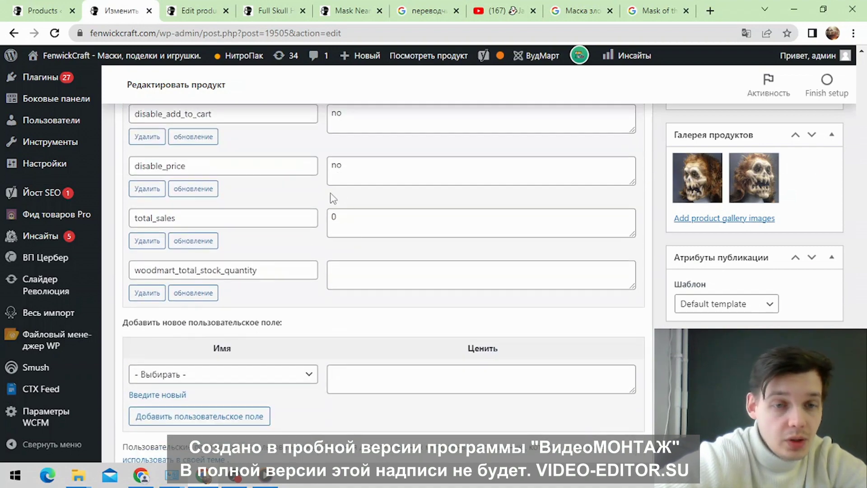
pyautogui.scroll(-4, 307, 254)
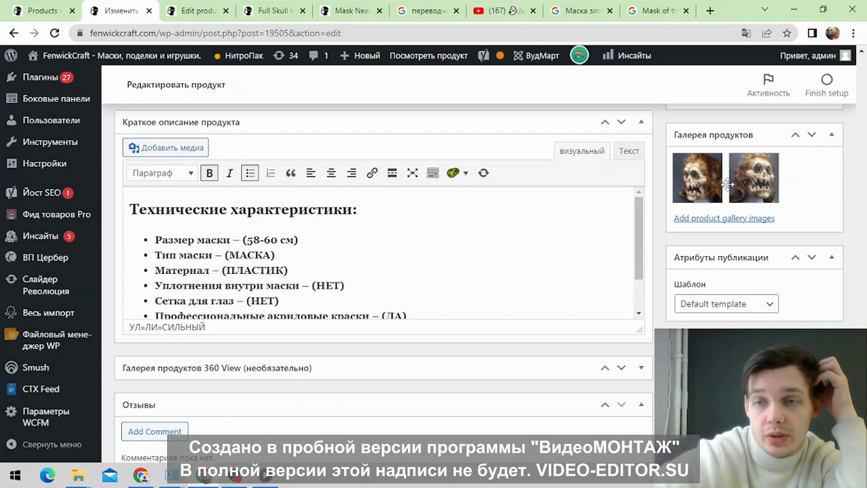
pyautogui.scroll(-1, 380, 247)
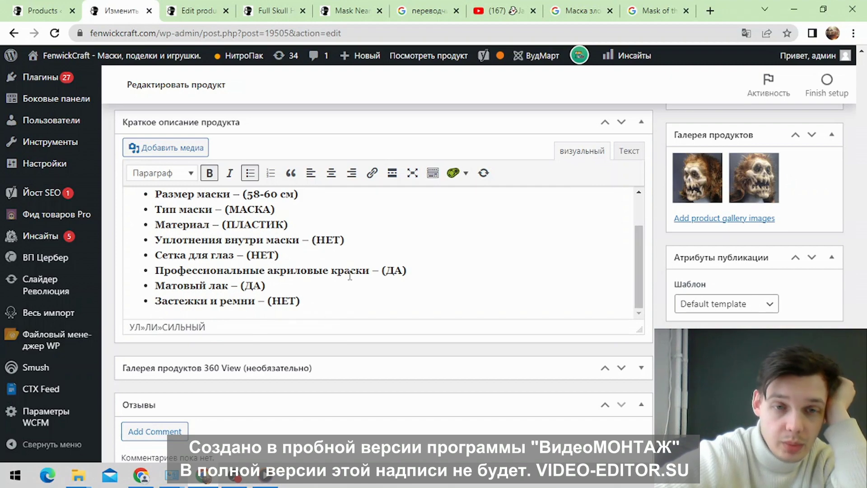
pyautogui.scroll(1, 497, 226)
pyautogui.scroll(-10, 460, 241)
pyautogui.scroll(-15, 460, 242)
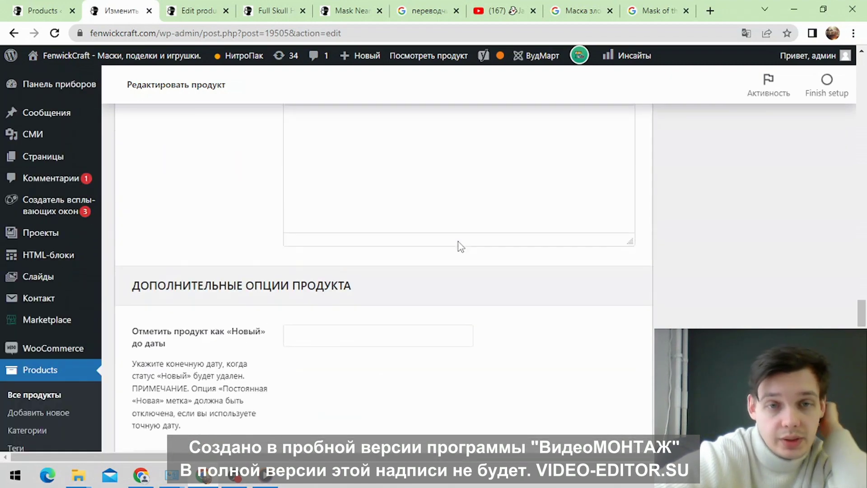
pyautogui.scroll(15, 467, 261)
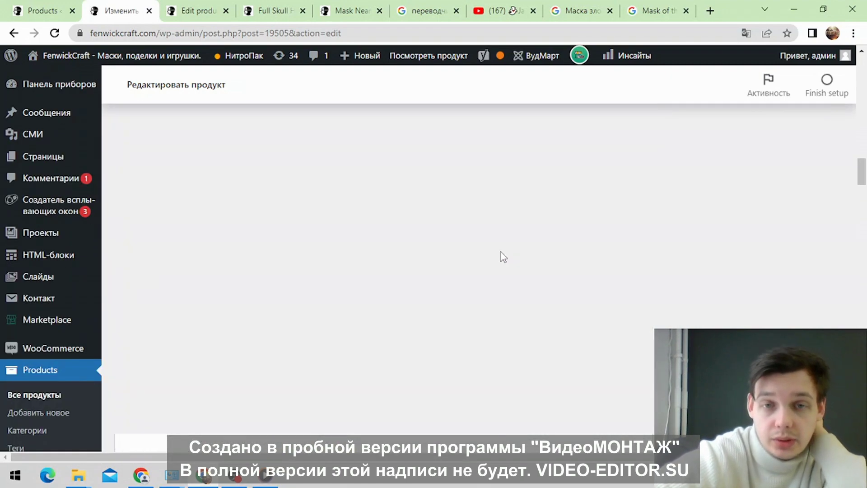
pyautogui.scroll(-3, 293, 278)
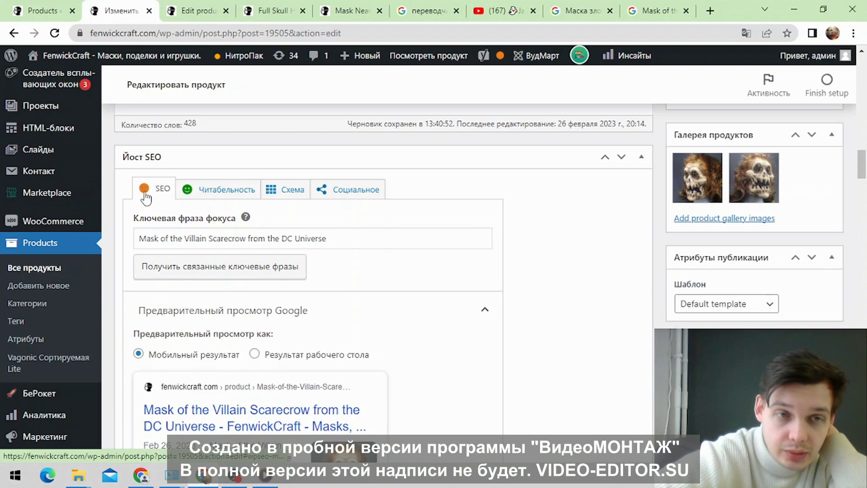
# Step: Switch the edit page's Google translation from Russian back to English and dismiss the translation popup
pyautogui.scroll(7, 521, 261)
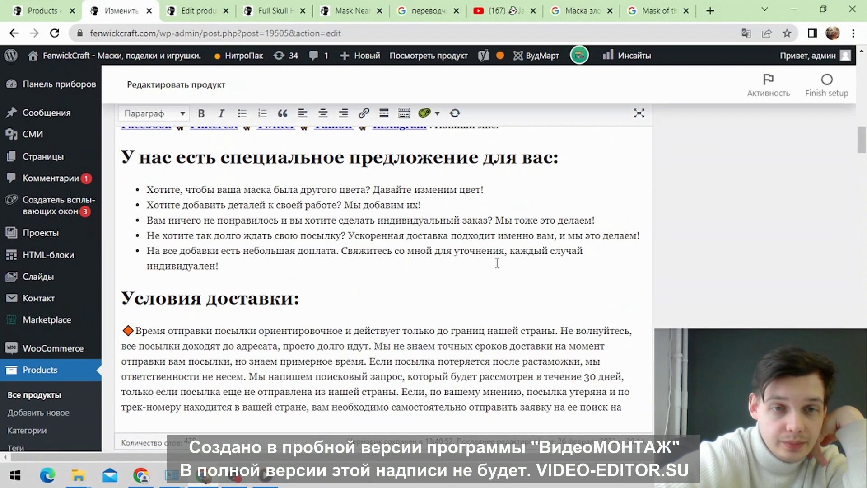
pyautogui.scroll(10, 520, 261)
pyautogui.rightClick(537, 234)
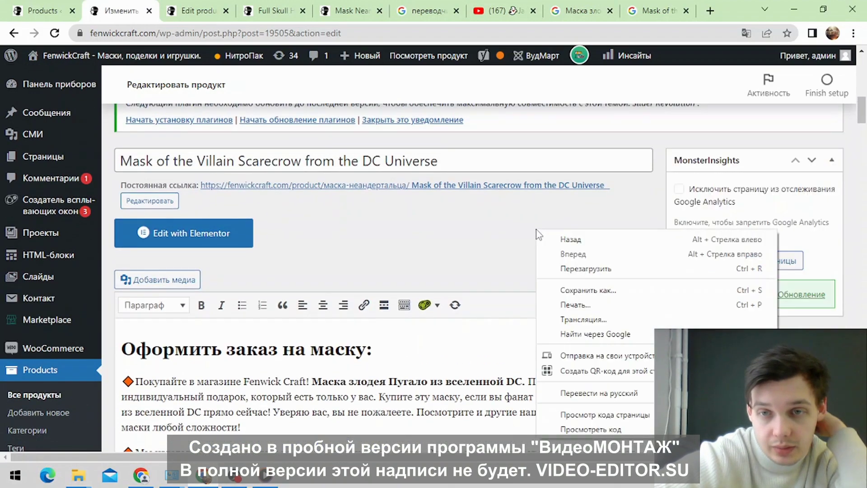
pyautogui.click(587, 392)
pyautogui.click(617, 63)
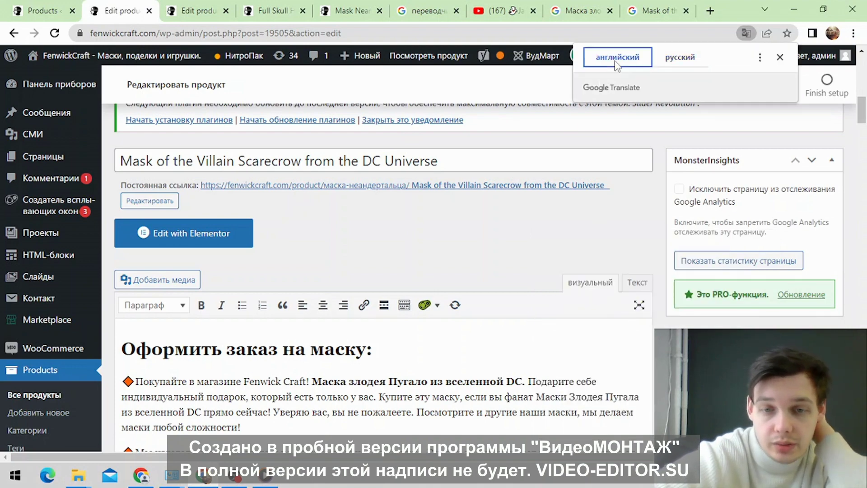
pyautogui.scroll(-15, 327, 222)
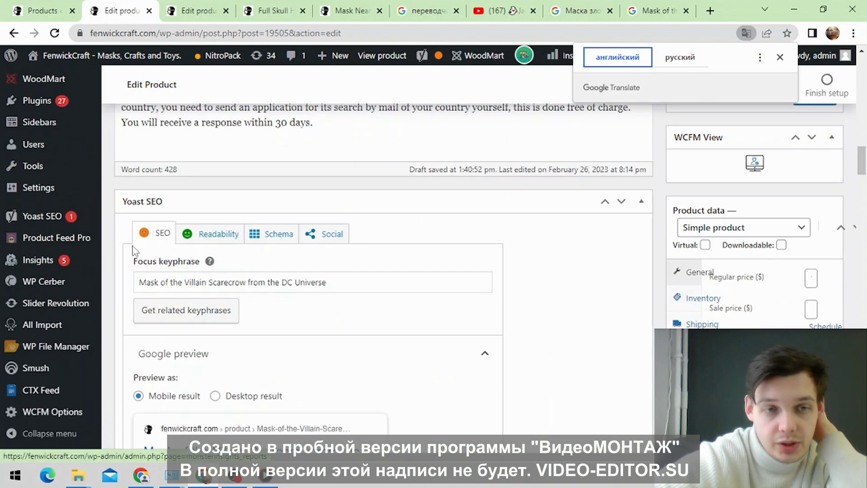
pyautogui.scroll(12, 394, 235)
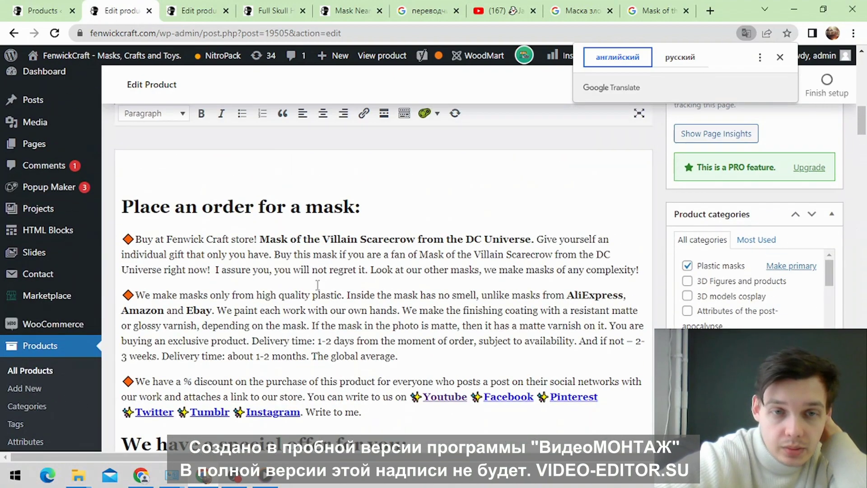
pyautogui.click(782, 59)
# Step: Browse the list of all product categories for the Scarecrow mask
pyautogui.click(715, 304)
pyautogui.scroll(-5, 750, 318)
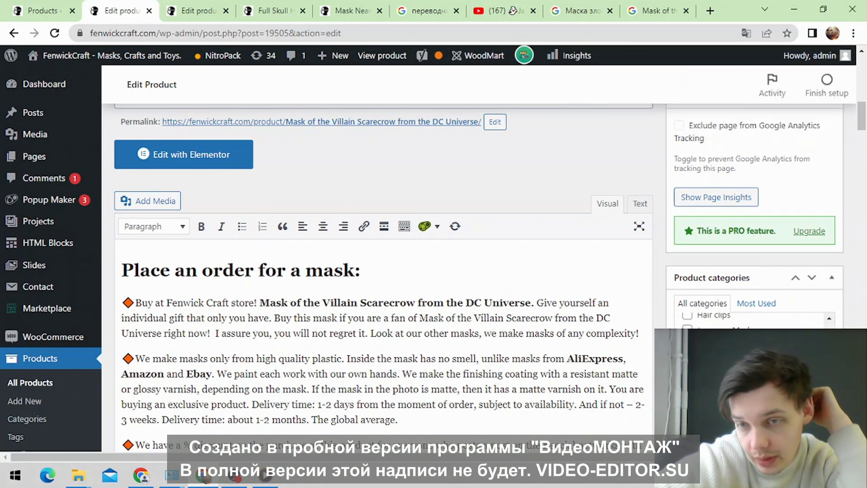
pyautogui.scroll(2, 750, 320)
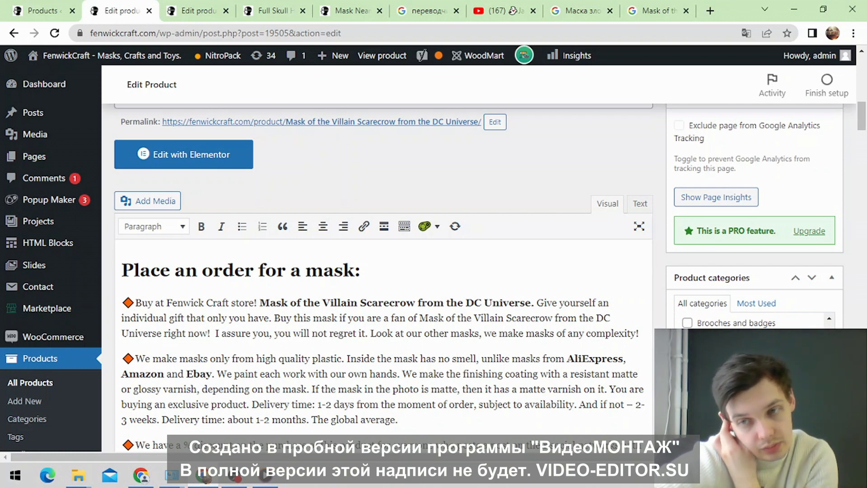
pyautogui.scroll(3, 750, 320)
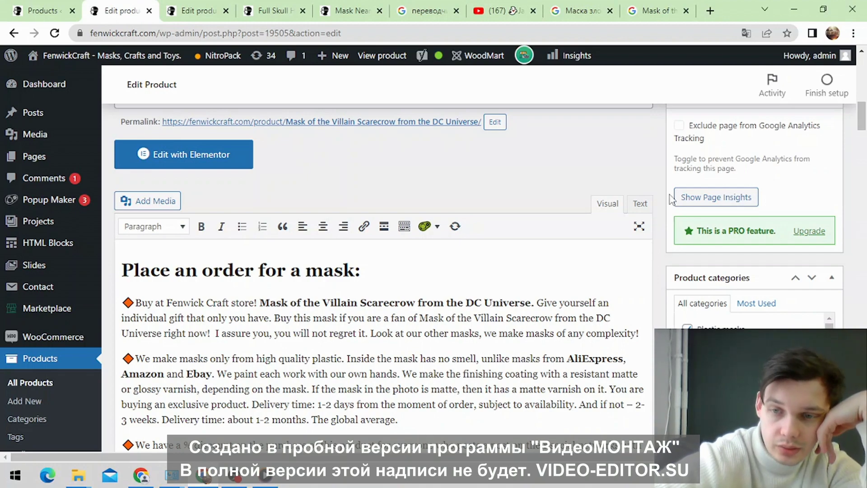
pyautogui.scroll(-3, 672, 199)
pyautogui.scroll(-3, 737, 271)
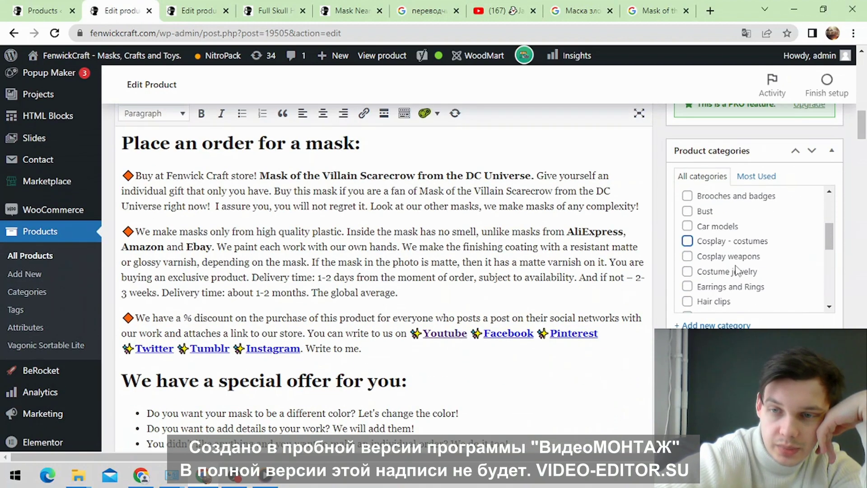
# Step: Check the Google preview, the focus keyphrase, and the readability and SEO ratings in the publish settings
pyautogui.scroll(-20, 513, 340)
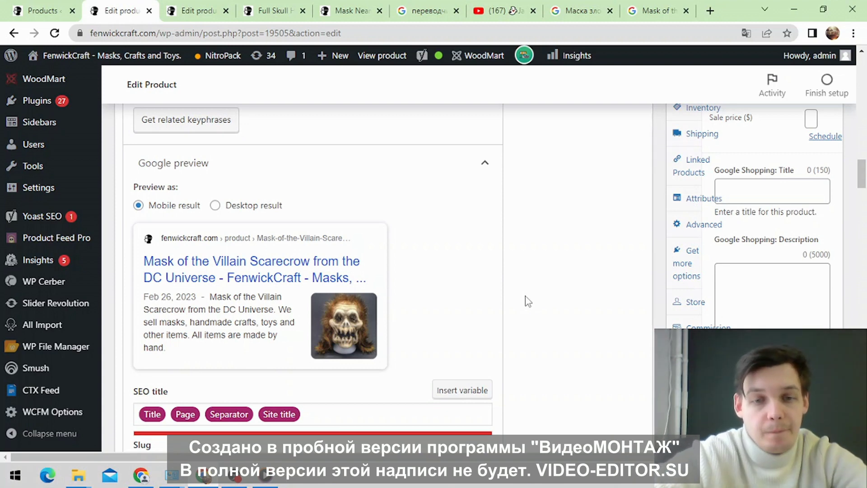
pyautogui.scroll(3, 619, 258)
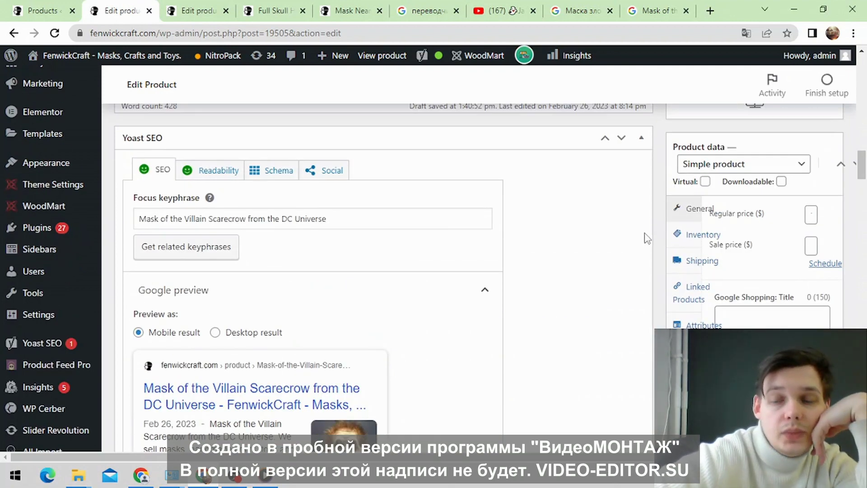
pyautogui.scroll(4, 647, 238)
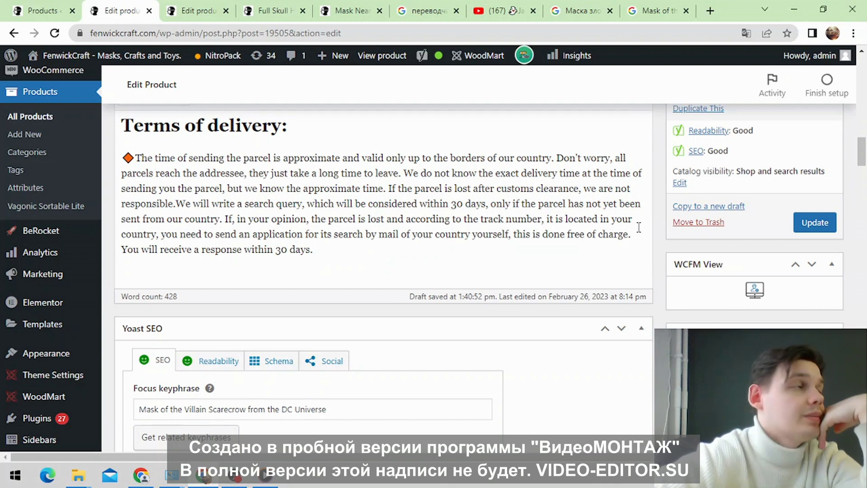
pyautogui.scroll(-6, 585, 235)
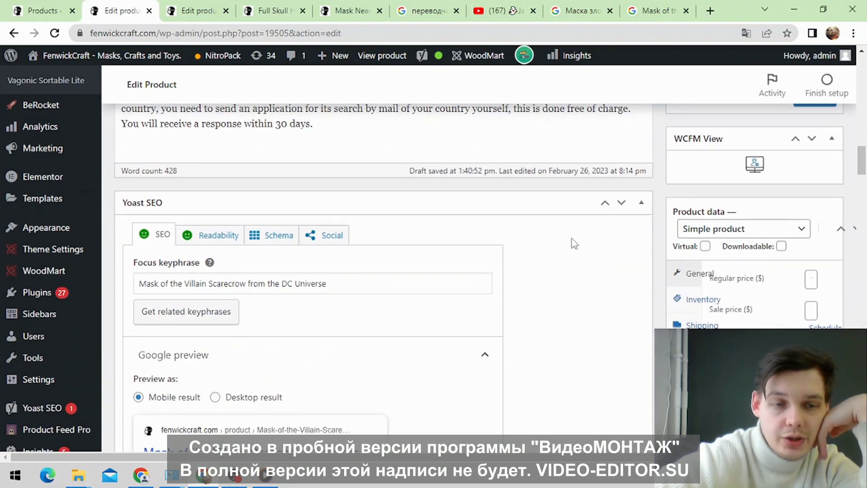
pyautogui.scroll(5, 550, 211)
pyautogui.scroll(8, 714, 221)
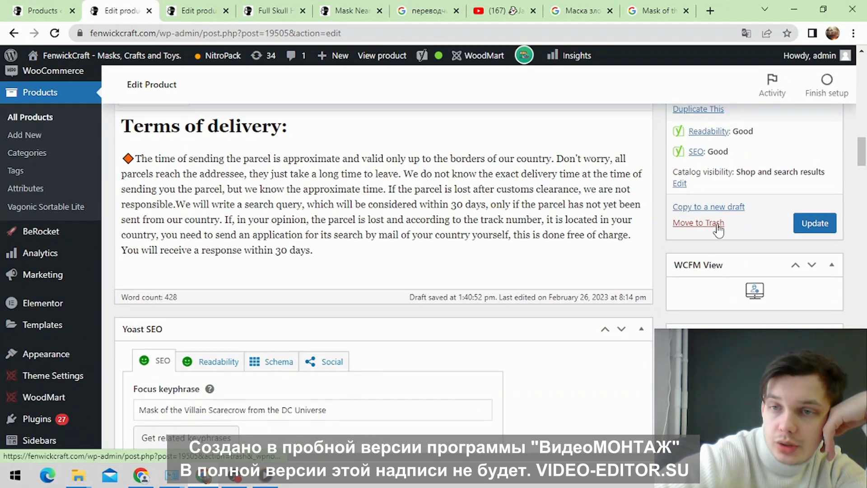
pyautogui.scroll(-3, 732, 181)
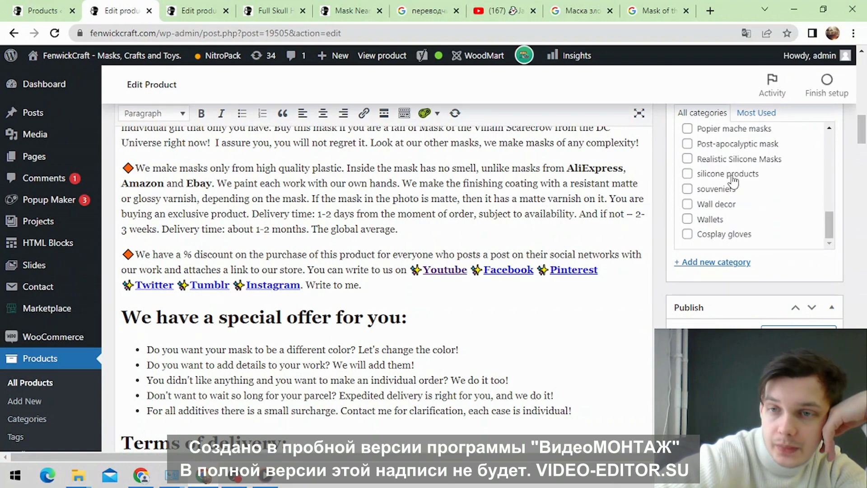
pyautogui.scroll(-10, 732, 181)
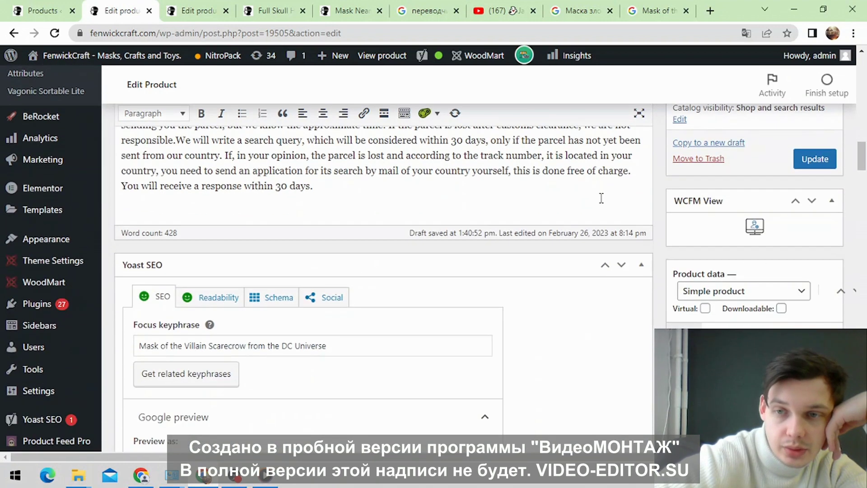
# Step: View the Yoast readability analysis results and return to the SEO analysis of the product
pyautogui.scroll(-3, 670, 229)
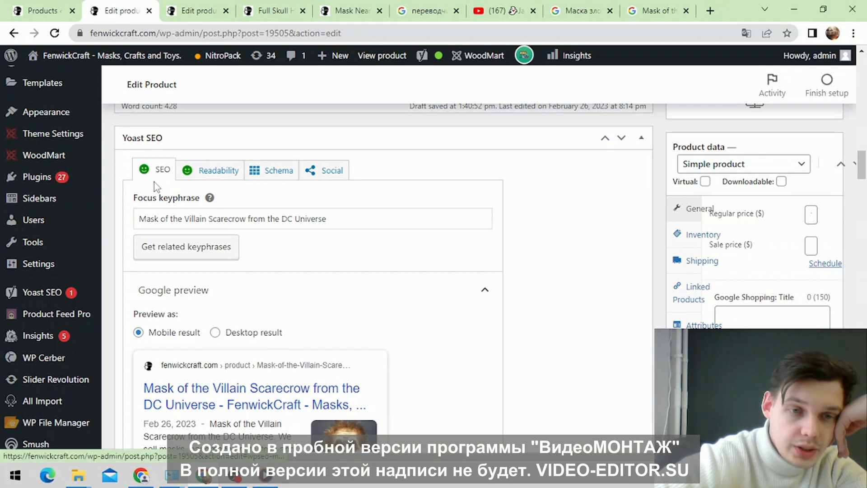
pyautogui.click(212, 177)
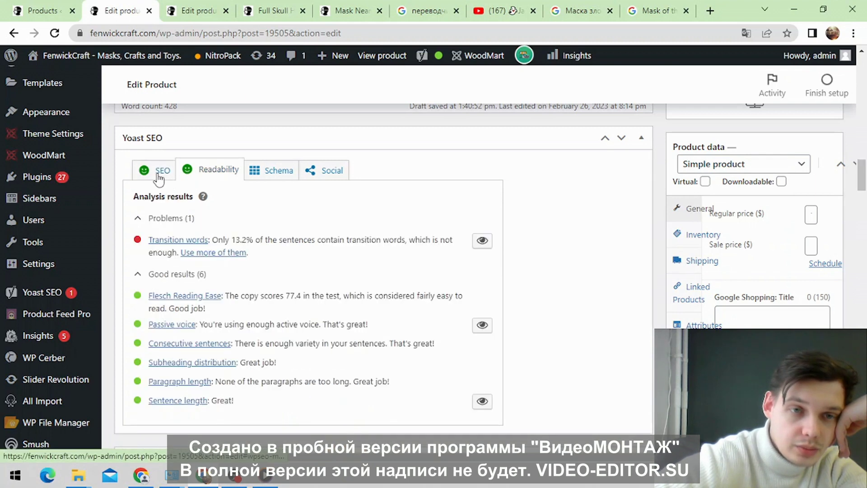
pyautogui.click(158, 176)
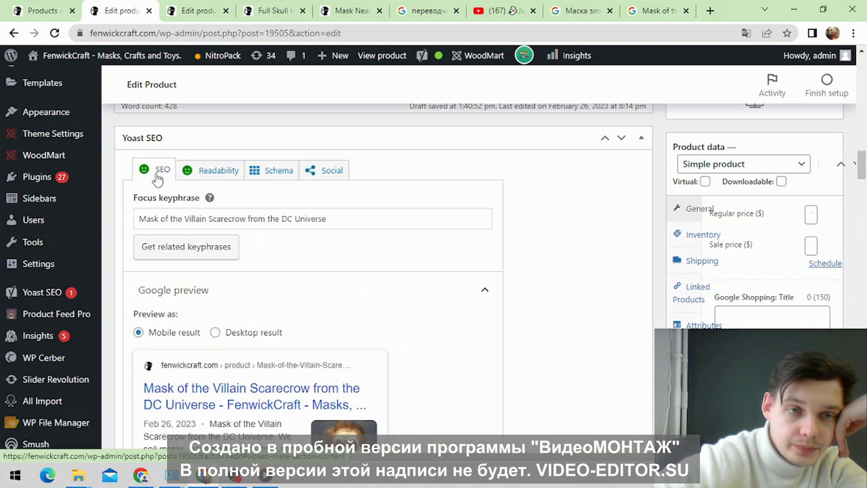
# Step: Review the product's Yoast SEO fields, description text, theme settings, and readability and SEO ratings
pyautogui.scroll(-4, 612, 244)
pyautogui.scroll(-10, 599, 221)
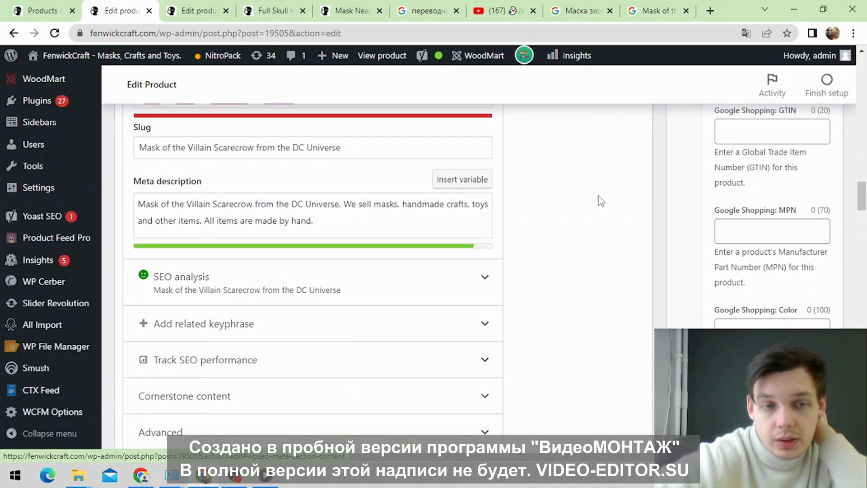
pyautogui.scroll(-10, 592, 170)
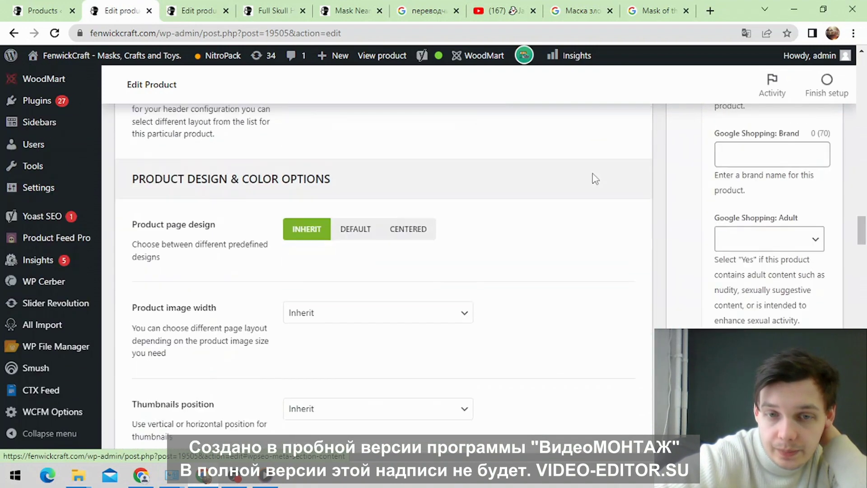
pyautogui.scroll(15, 515, 209)
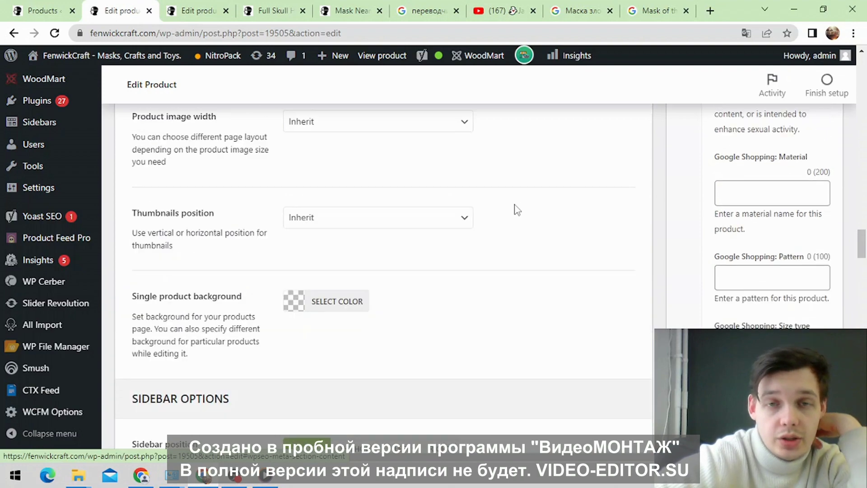
pyautogui.scroll(5, 196, 246)
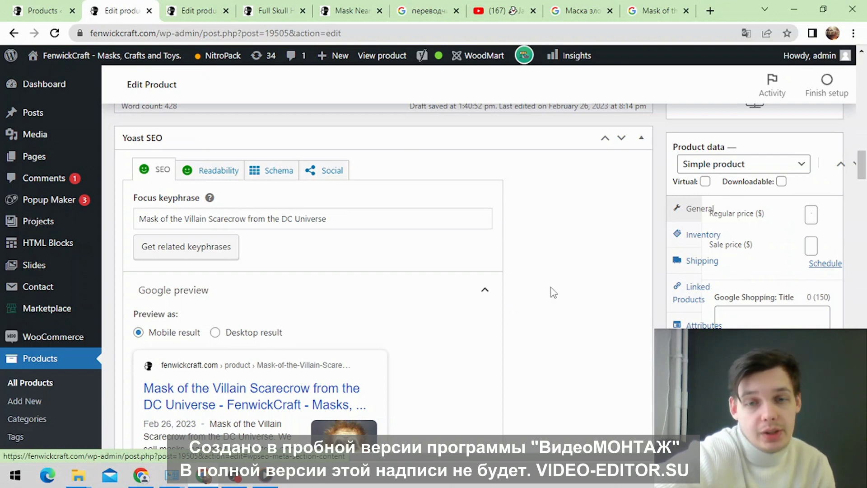
pyautogui.scroll(20, 554, 293)
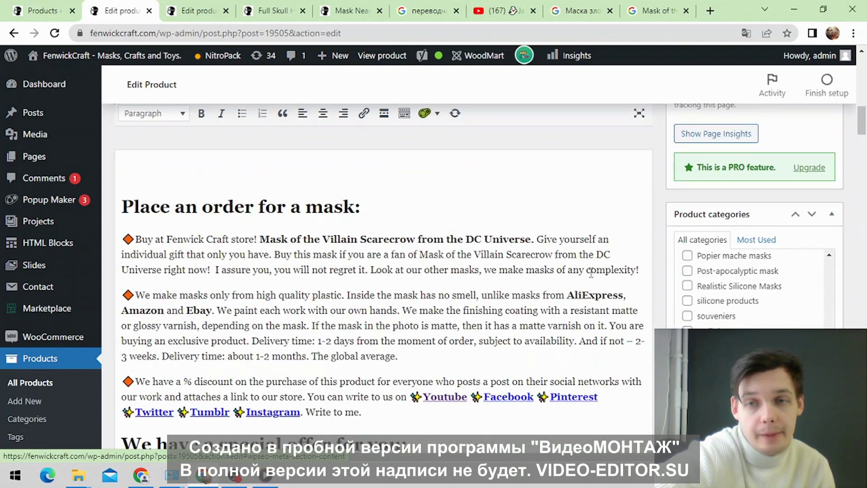
pyautogui.scroll(-20, 633, 251)
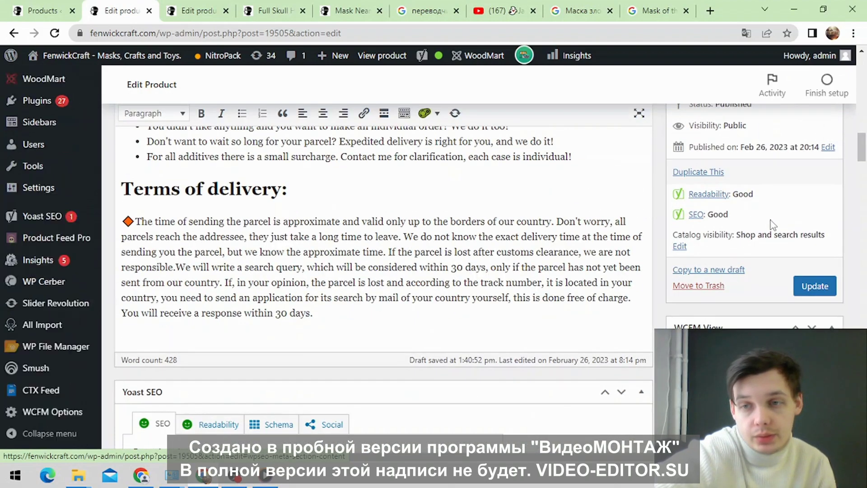
pyautogui.scroll(-20, 677, 217)
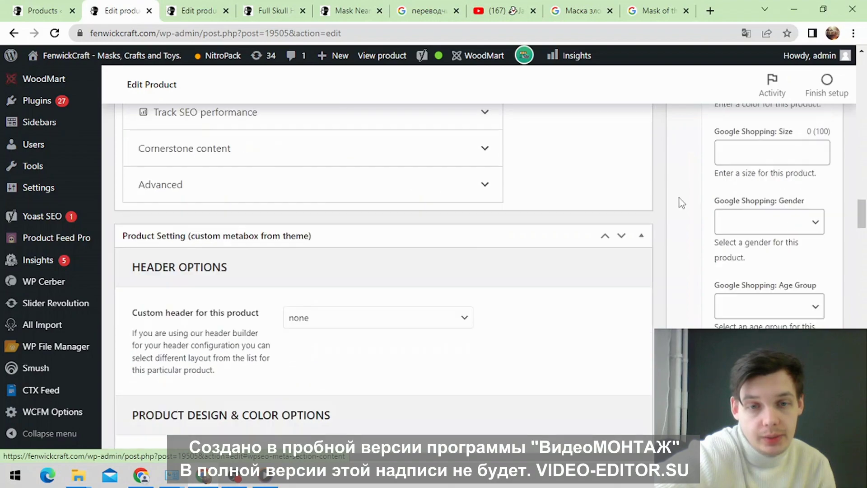
pyautogui.scroll(15, 656, 213)
pyautogui.scroll(-5, 238, 187)
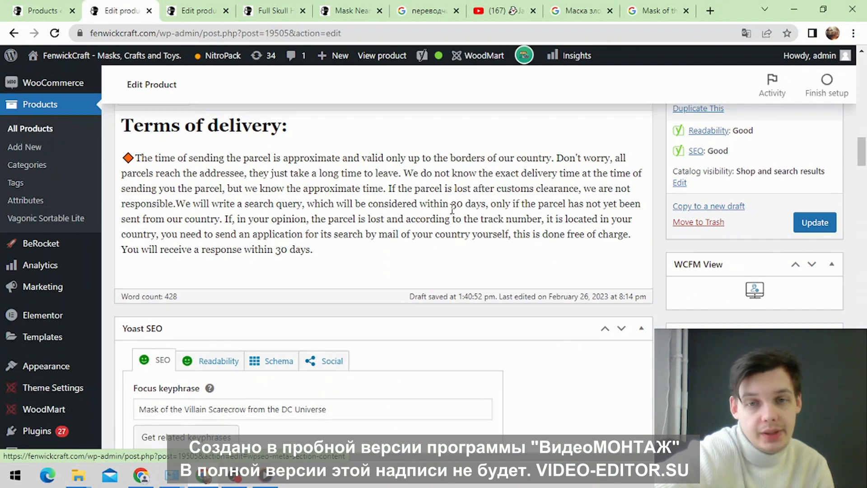
pyautogui.scroll(10, 222, 210)
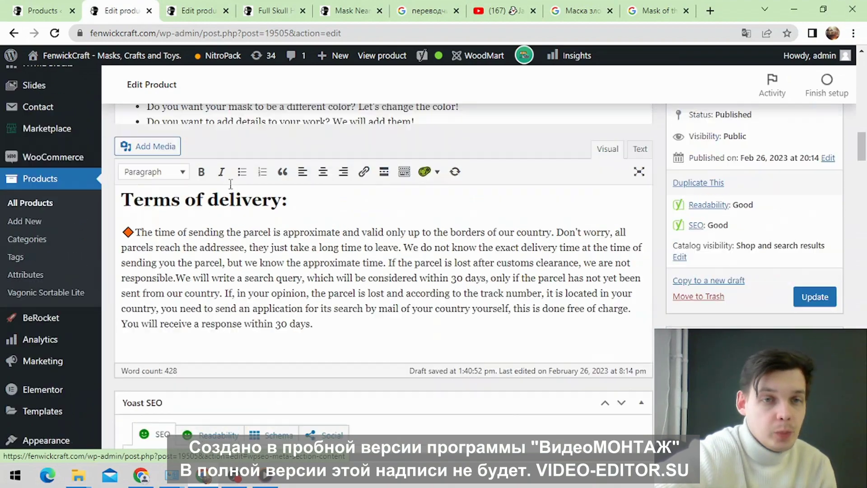
pyautogui.scroll(-12, 243, 220)
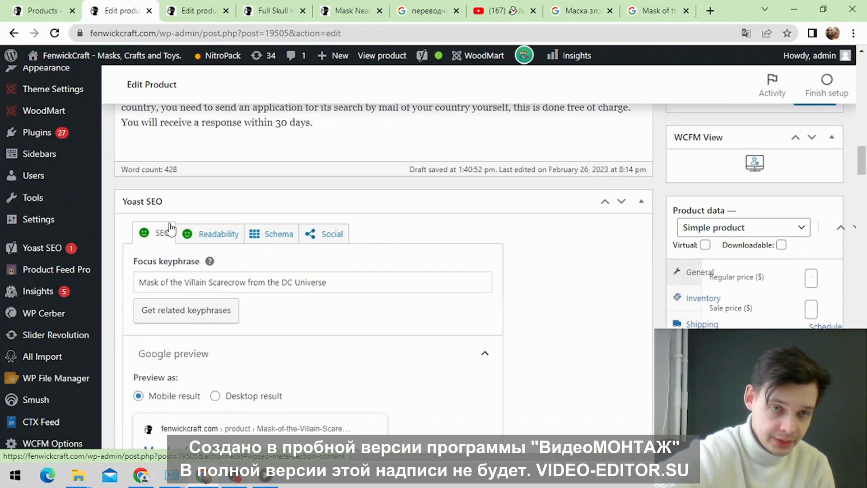
pyautogui.scroll(12, 266, 207)
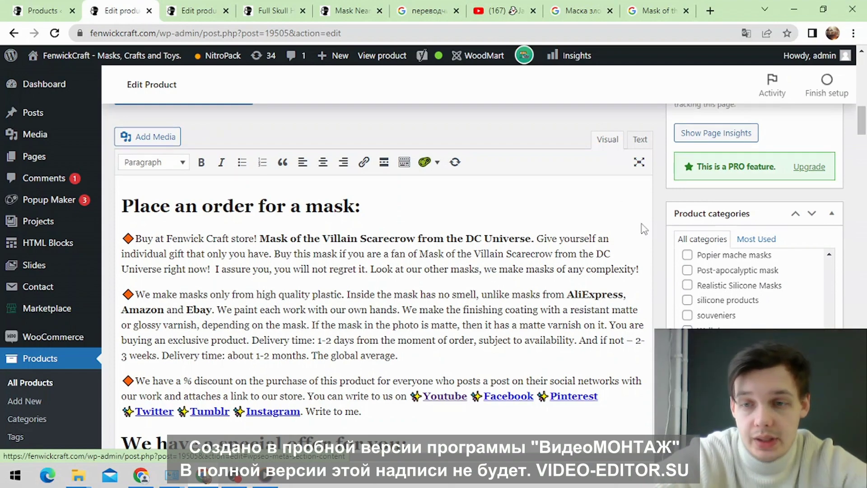
# Step: Translate the product edit page into Russian while at the product video URL and Instagram hashtag settings
pyautogui.scroll(-10, 534, 230)
pyautogui.scroll(-20, 534, 231)
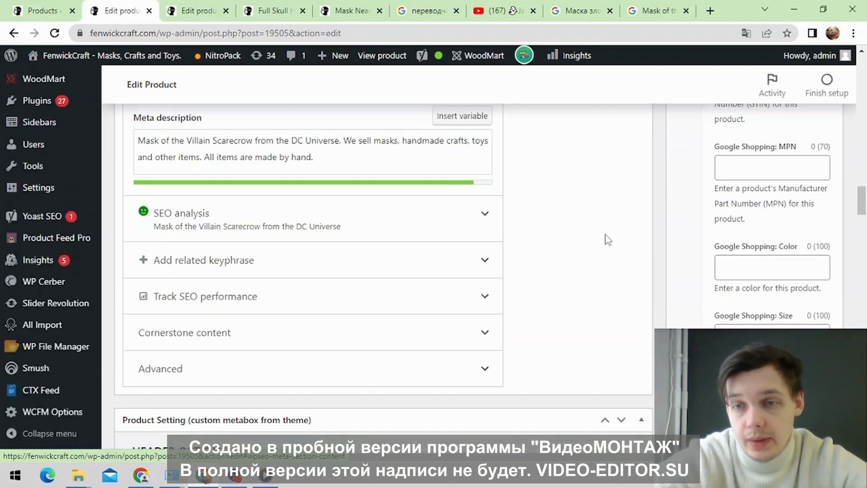
pyautogui.scroll(-15, 610, 235)
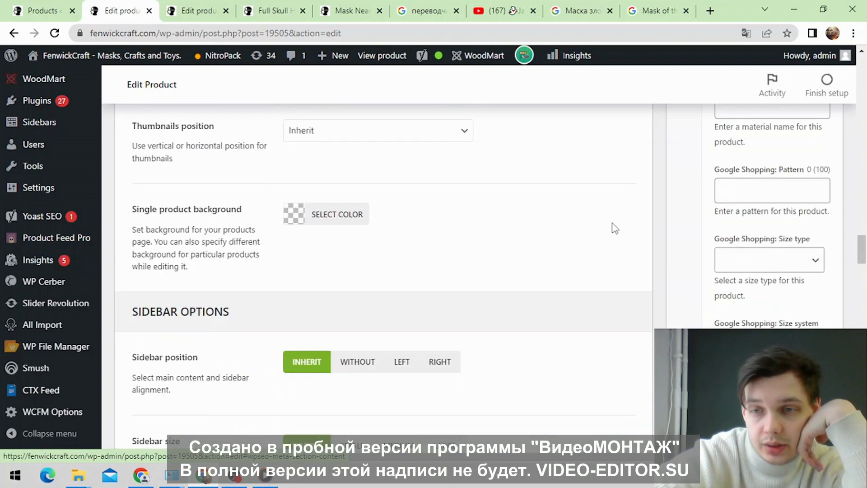
pyautogui.scroll(-15, 616, 226)
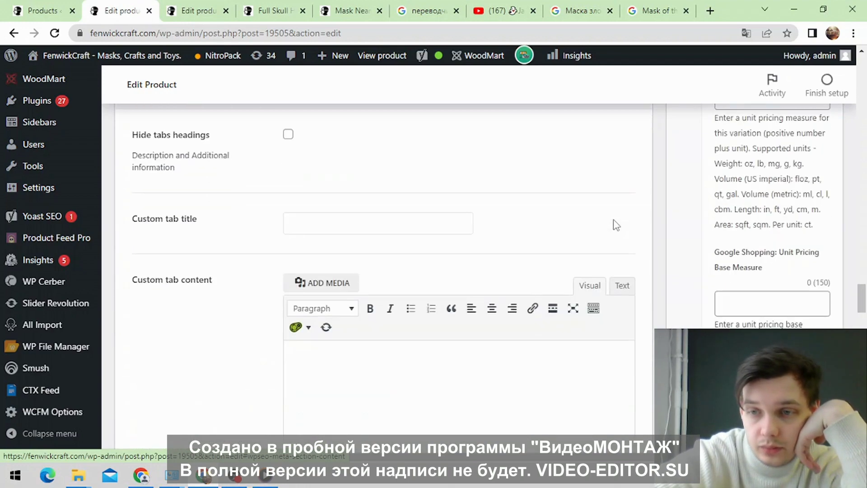
pyautogui.scroll(-7, 616, 226)
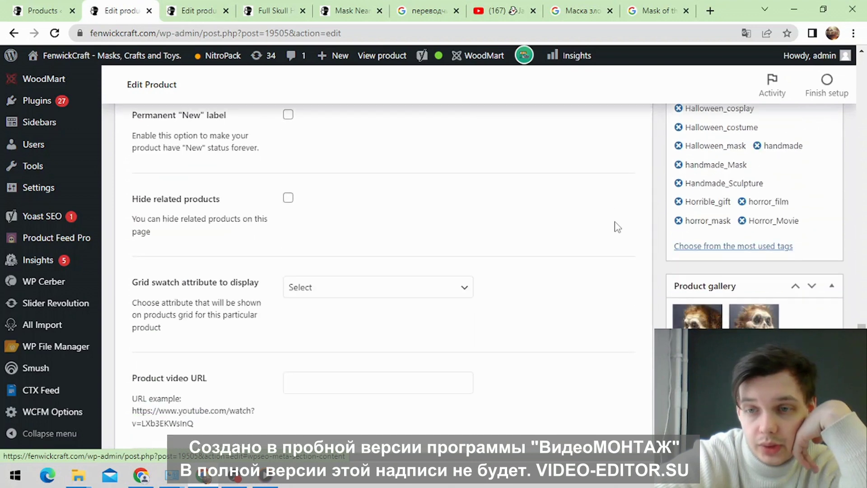
pyautogui.scroll(-5, 545, 270)
pyautogui.rightClick(567, 254)
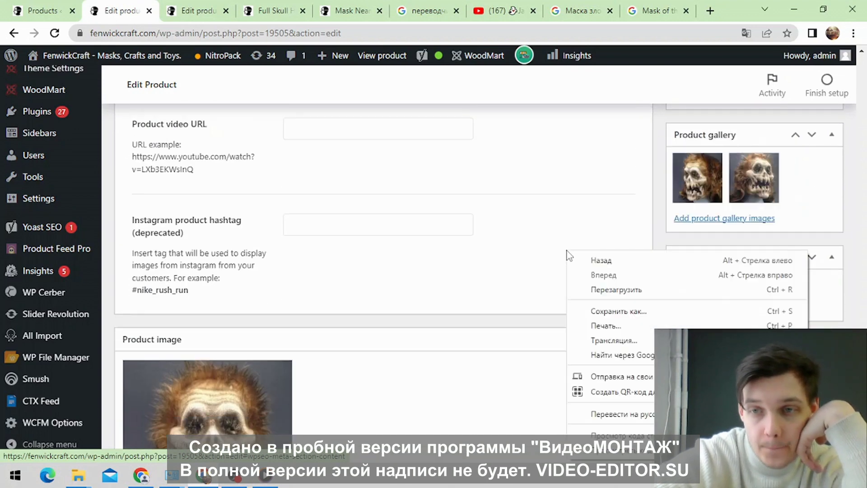
pyautogui.click(605, 414)
# Step: Look through the translated product image, custom fields, slug, short description and sidebar settings, then return to the Yoast section
pyautogui.scroll(-3, 606, 285)
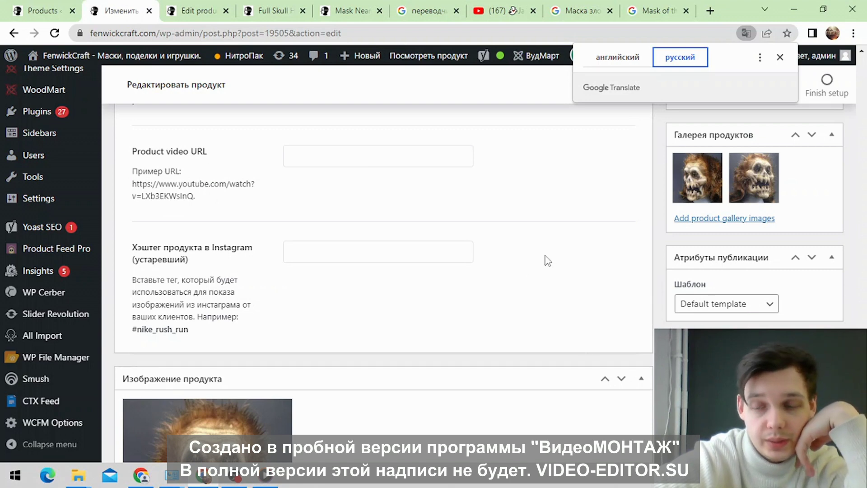
pyautogui.scroll(-8, 562, 266)
pyautogui.scroll(-10, 560, 267)
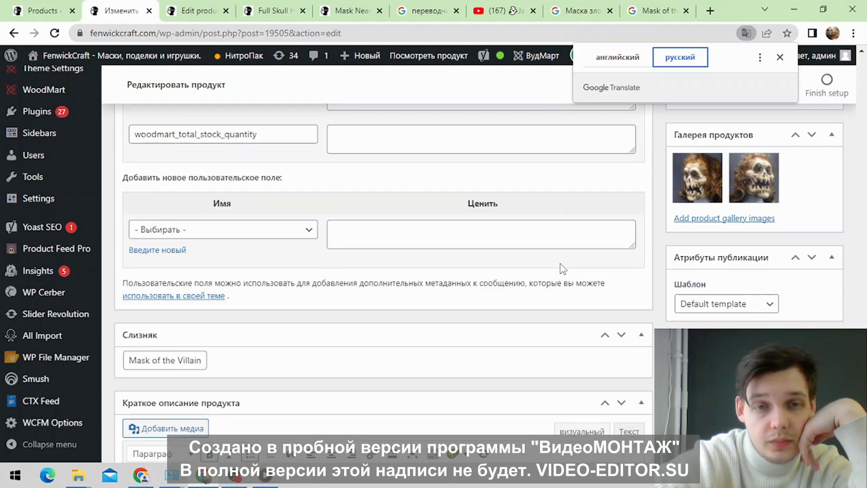
pyautogui.scroll(10, 608, 225)
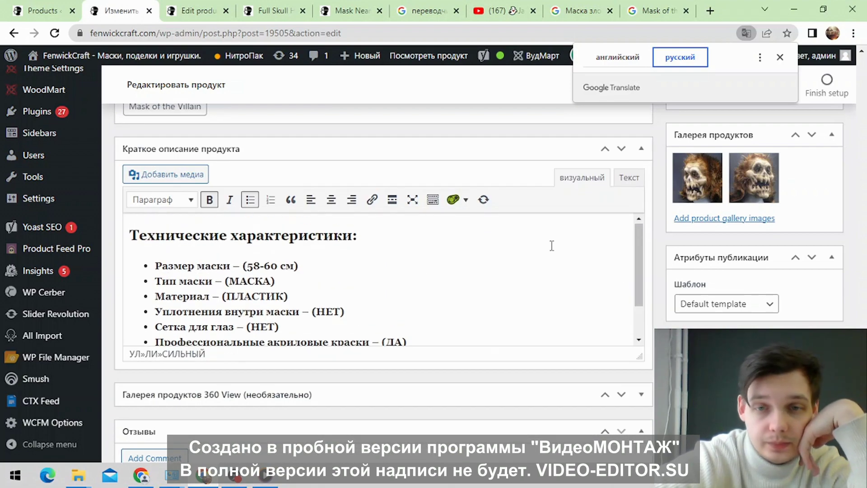
pyautogui.scroll(10, 608, 226)
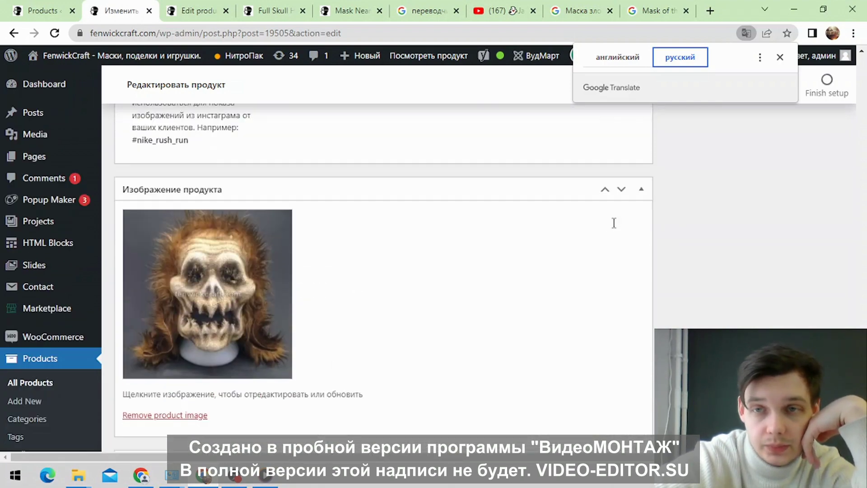
pyautogui.scroll(15, 659, 226)
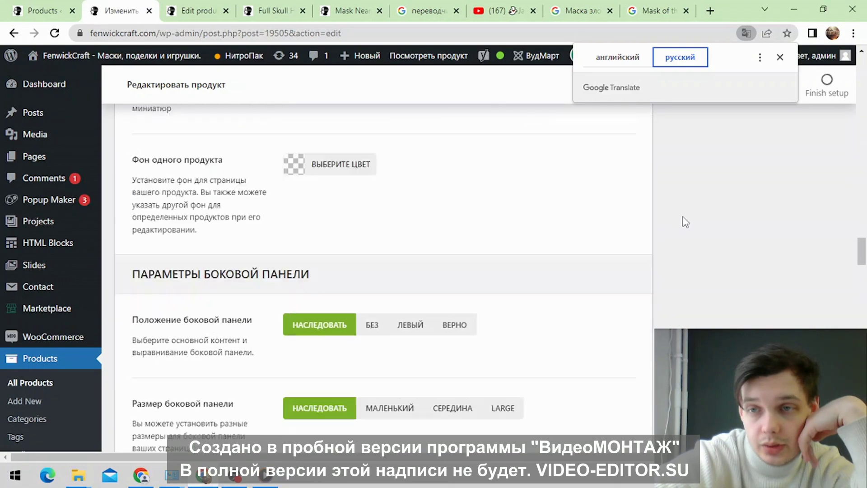
pyautogui.scroll(5, 837, 239)
pyautogui.scroll(-15, 831, 244)
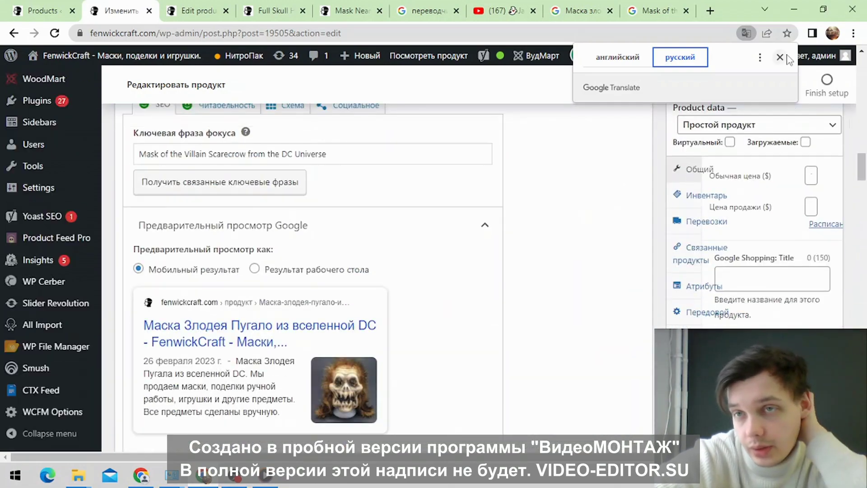
# Step: Remove the "купить" (buy) and Art tags from the product's tags
pyautogui.scroll(-6, 813, 190)
pyautogui.scroll(-10, 804, 185)
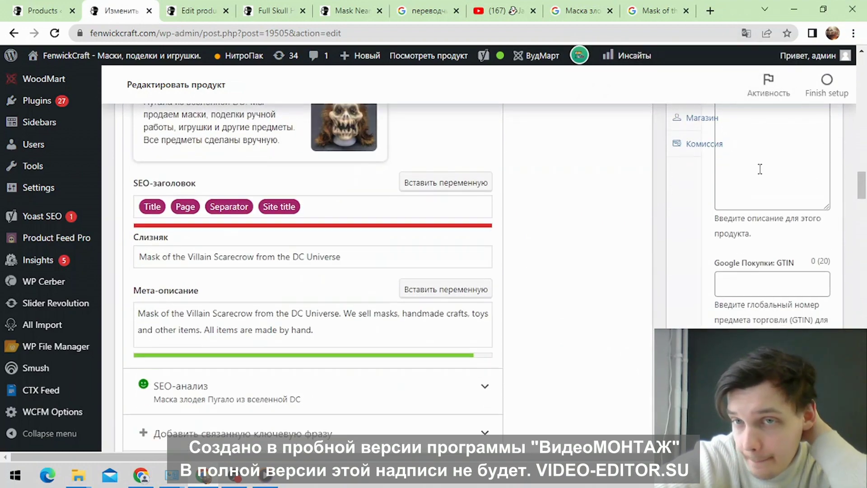
pyautogui.scroll(-10, 762, 173)
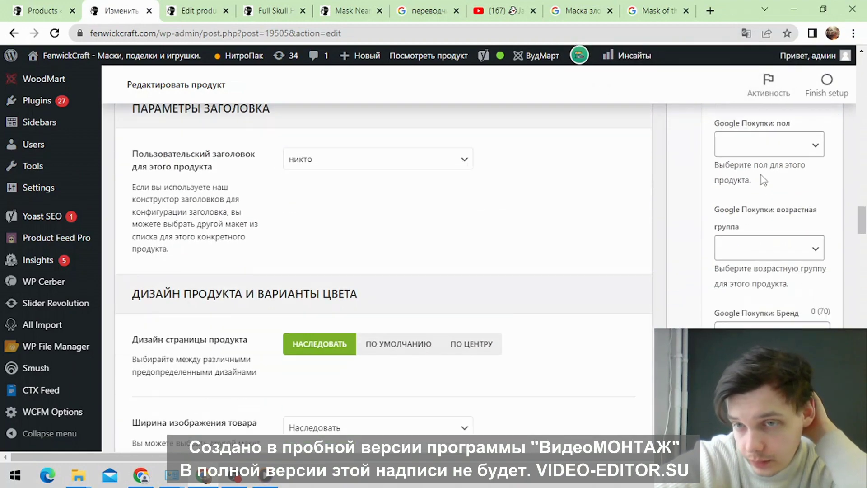
pyautogui.scroll(-10, 762, 176)
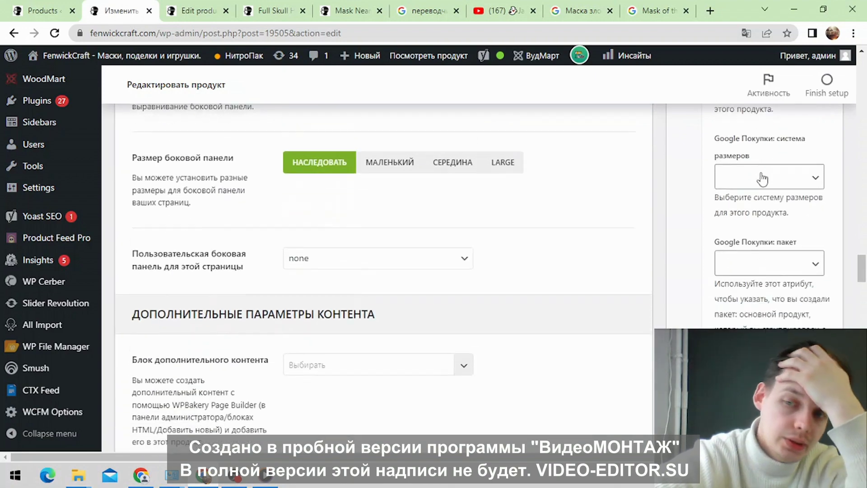
pyautogui.scroll(-10, 760, 172)
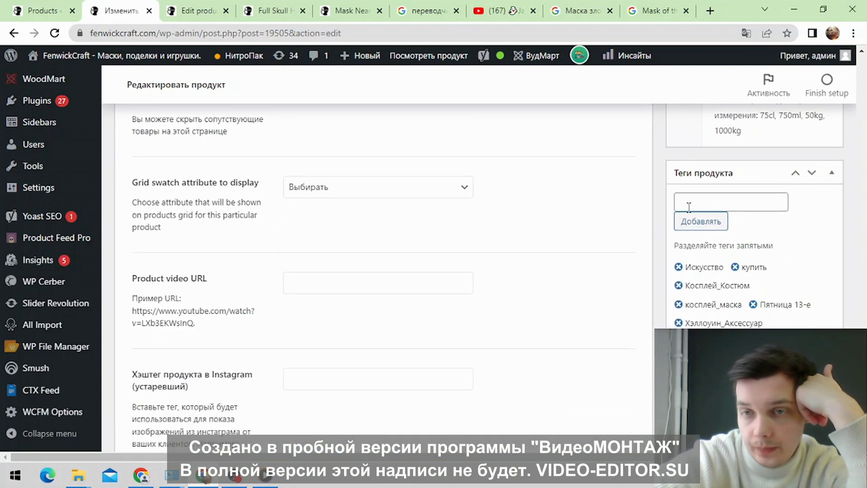
pyautogui.scroll(-3, 689, 269)
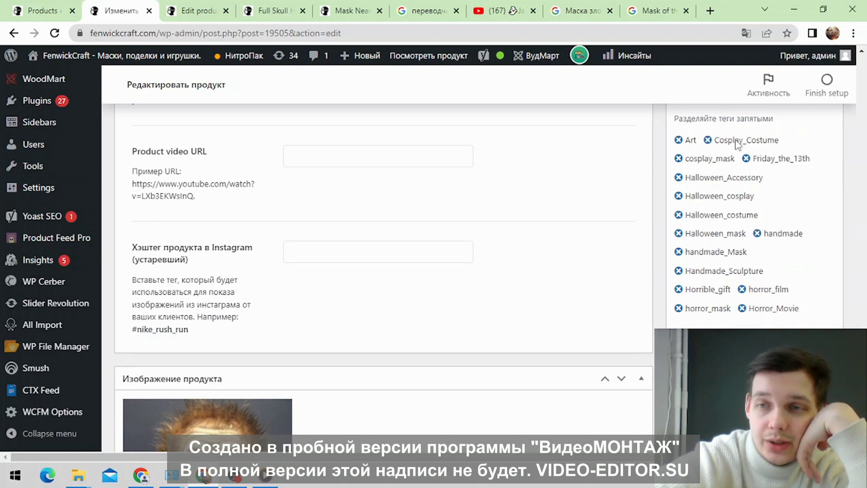
pyautogui.click(679, 140)
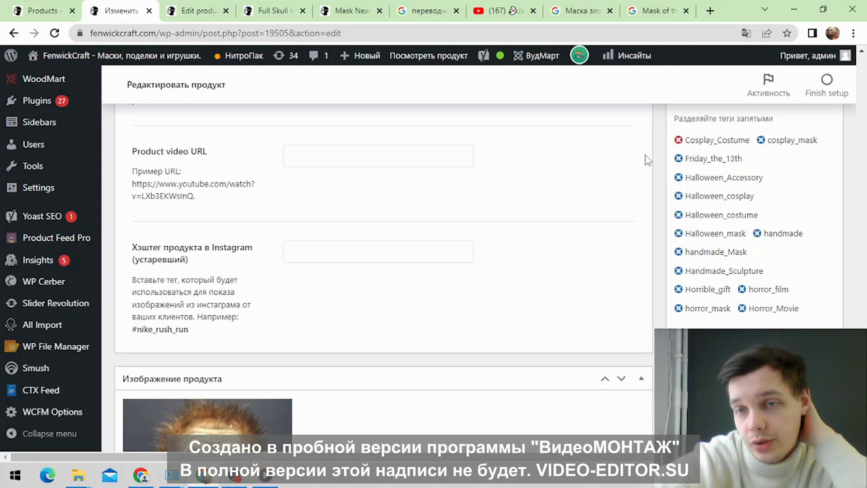
# Step: Retranslate the edit page into Russian and remove the handmade tag from the product's tags
pyautogui.rightClick(630, 164)
pyautogui.click(659, 327)
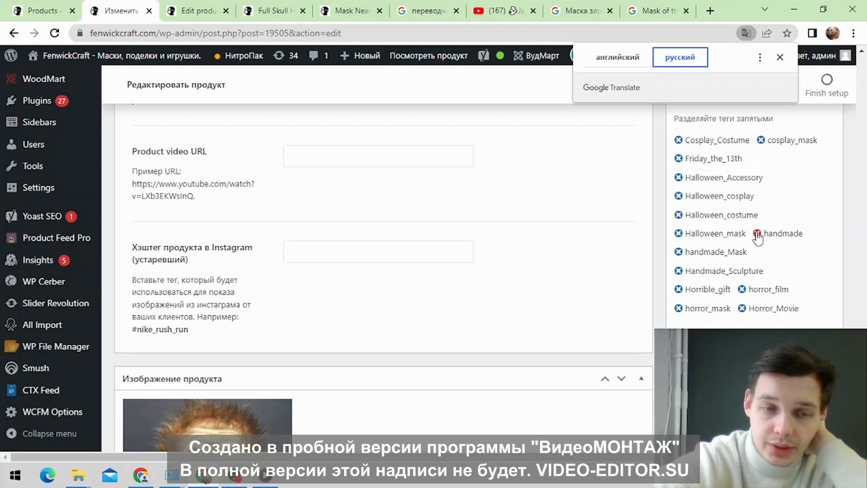
pyautogui.scroll(-4, 343, 207)
pyautogui.scroll(1, 307, 283)
pyautogui.scroll(4, 309, 288)
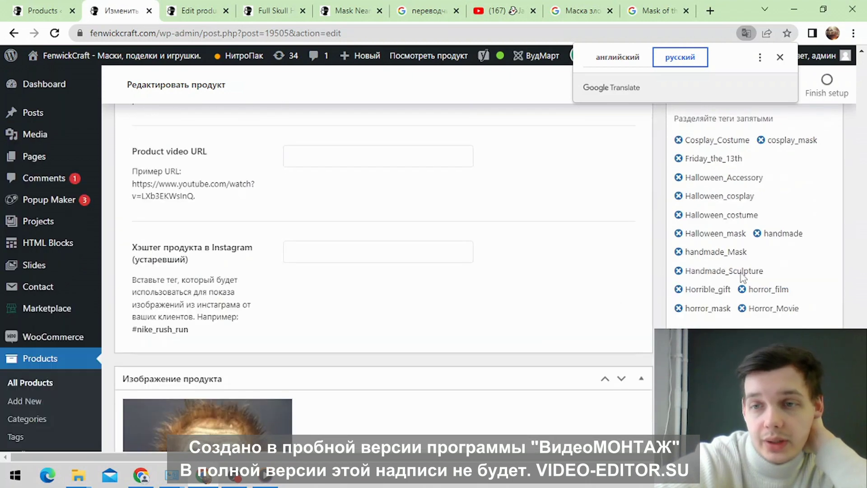
pyautogui.click(757, 234)
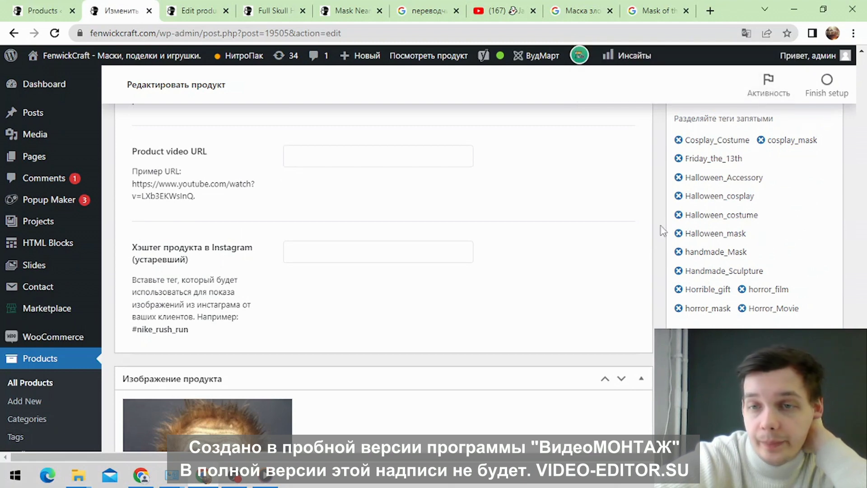
# Step: Switch the edit page's translation to English and back to Russian to review the remaining product tags
pyautogui.rightClick(629, 207)
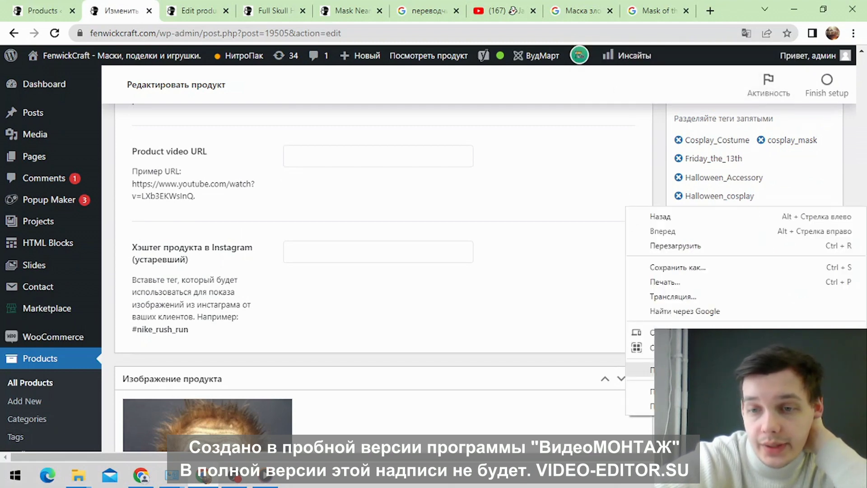
pyautogui.click(678, 370)
pyautogui.click(617, 58)
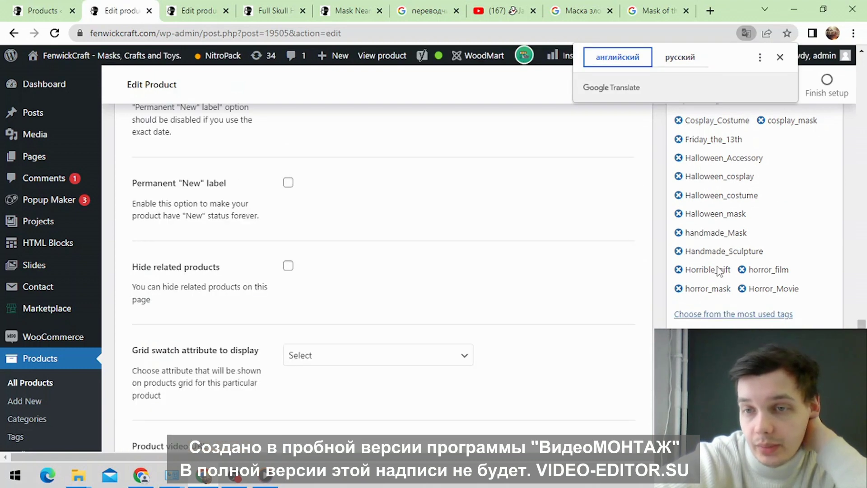
pyautogui.click(668, 57)
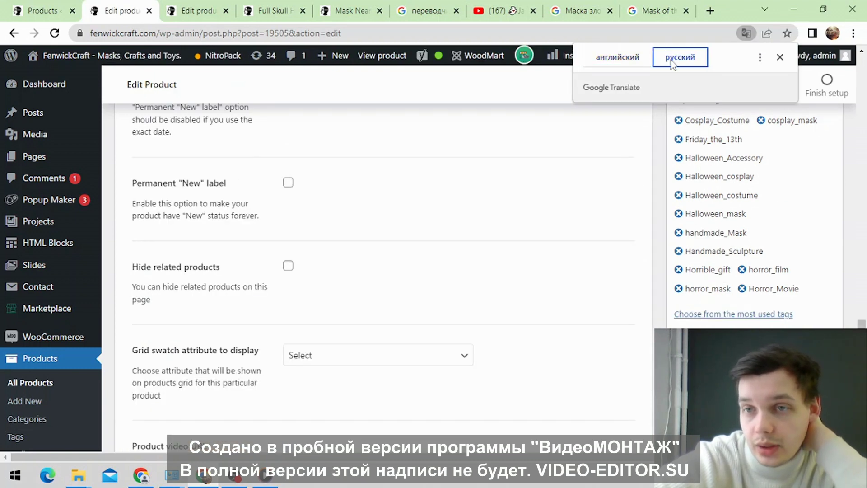
pyautogui.scroll(1, 772, 232)
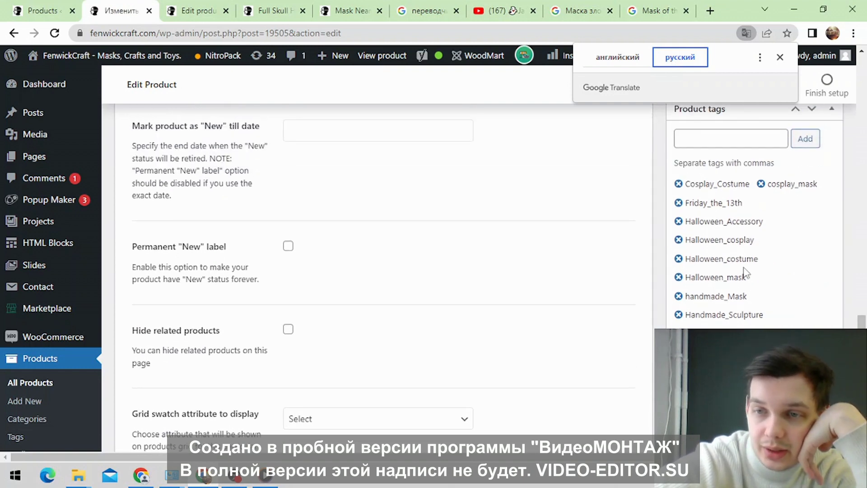
# Step: Remove the Halloween_Accessory tag from the product's tags and retranslate the edit page into Russian
pyautogui.scroll(-3, 765, 260)
pyautogui.scroll(7, 759, 257)
pyautogui.scroll(-10, 752, 256)
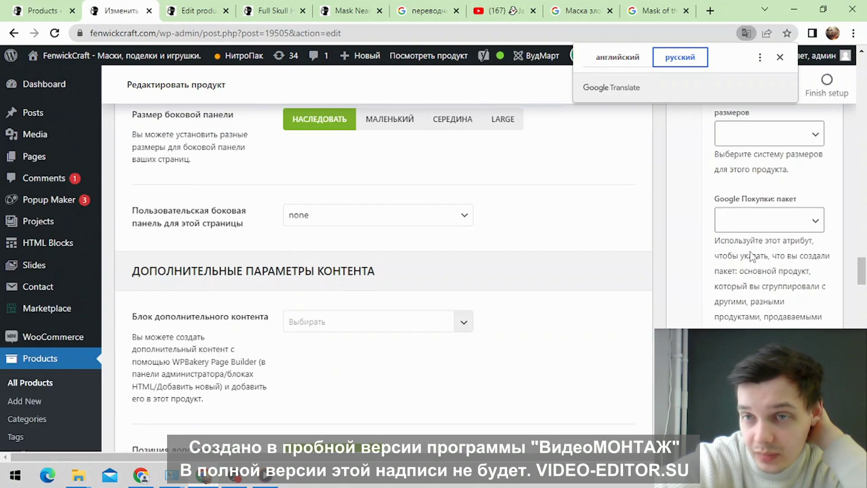
pyautogui.scroll(4, 700, 259)
pyautogui.scroll(7, 698, 259)
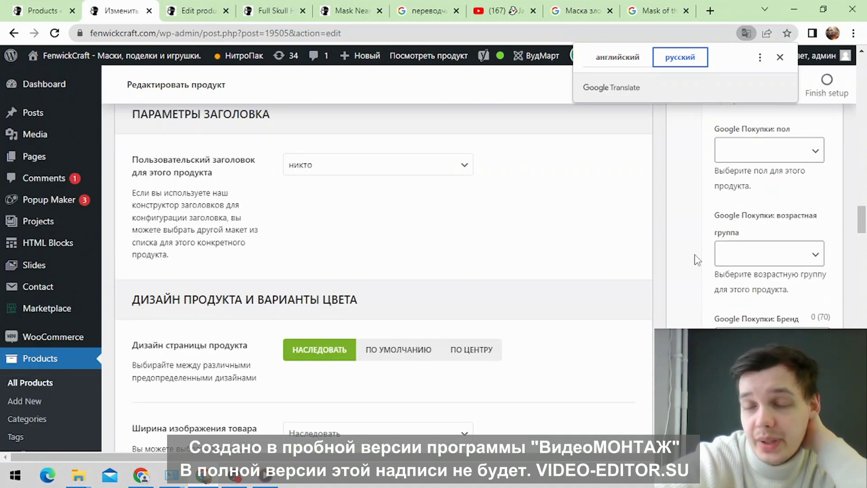
pyautogui.scroll(5, 698, 260)
pyautogui.scroll(-15, 736, 239)
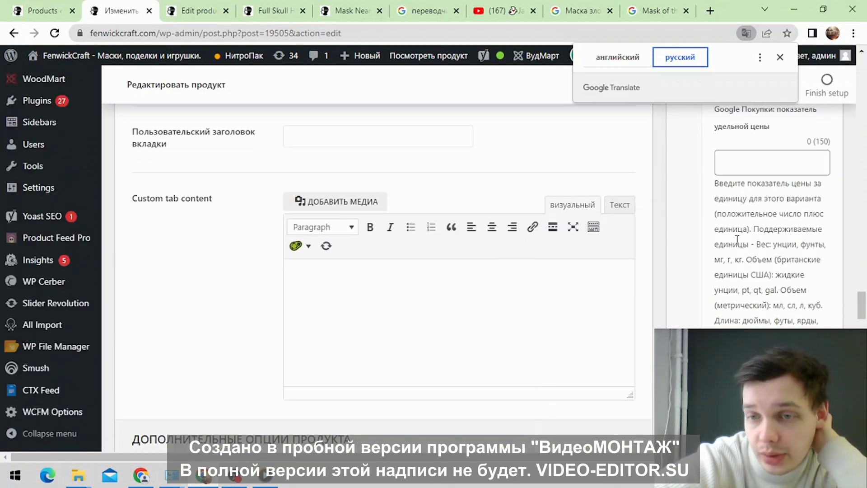
pyautogui.scroll(-10, 737, 240)
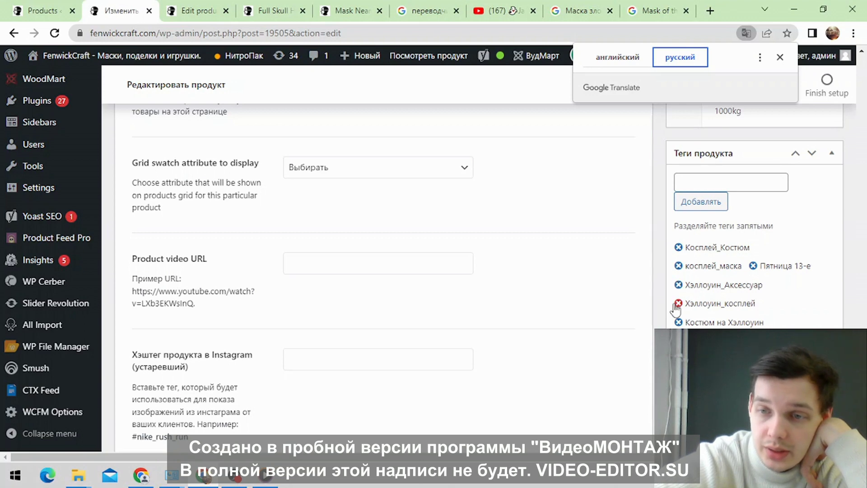
pyautogui.click(678, 285)
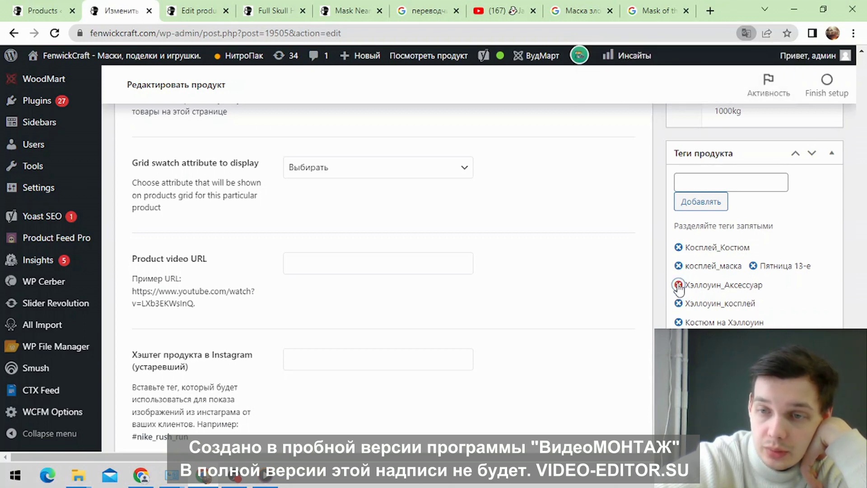
pyautogui.rightClick(627, 273)
pyautogui.click(677, 217)
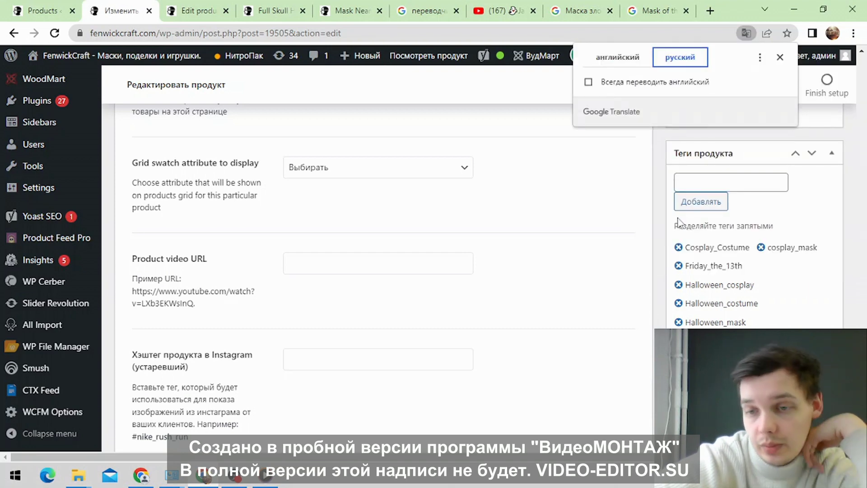
# Step: Remove the Halloween_costume, Halloween_cosplay, cosplay_mask and horror_film (ужастик) tags from the product
pyautogui.scroll(-1, 795, 263)
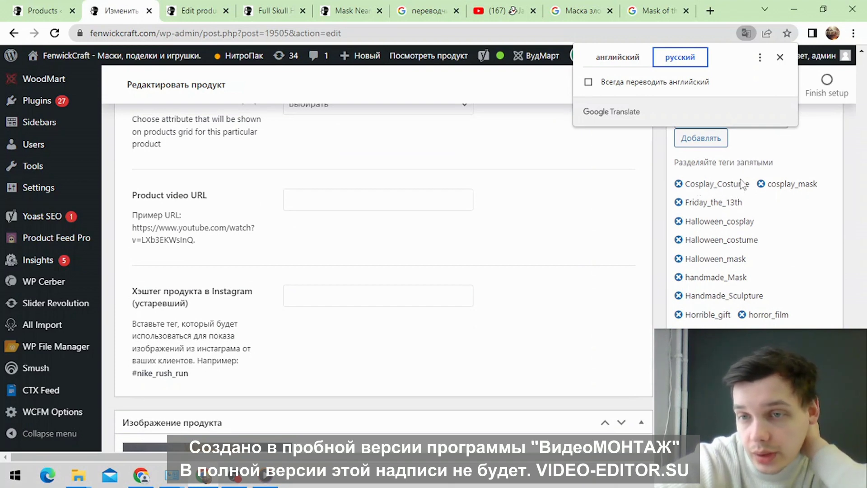
pyautogui.click(680, 240)
pyautogui.click(680, 241)
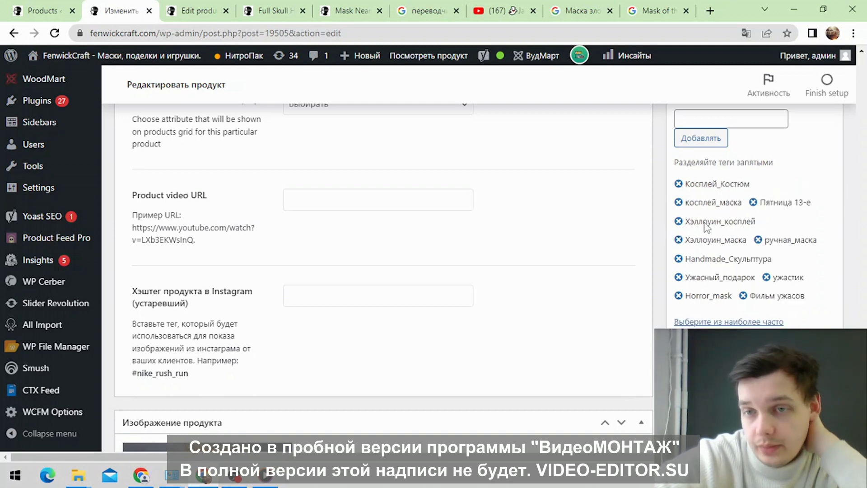
pyautogui.click(678, 222)
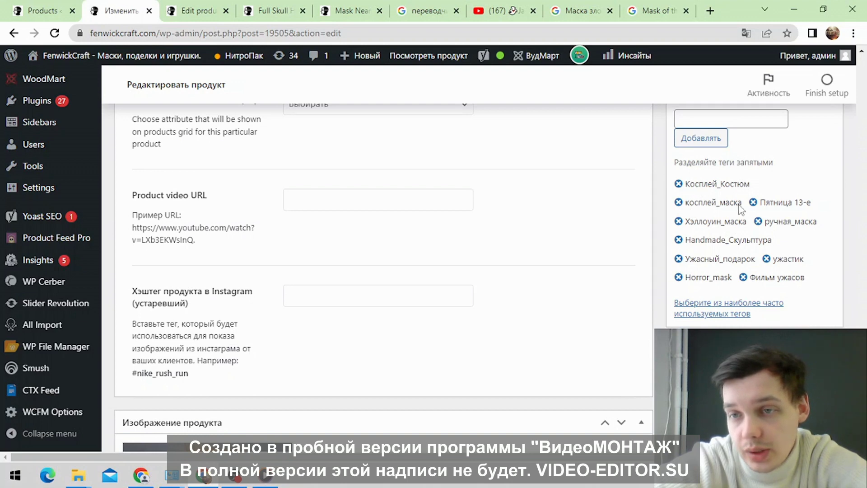
pyautogui.click(679, 203)
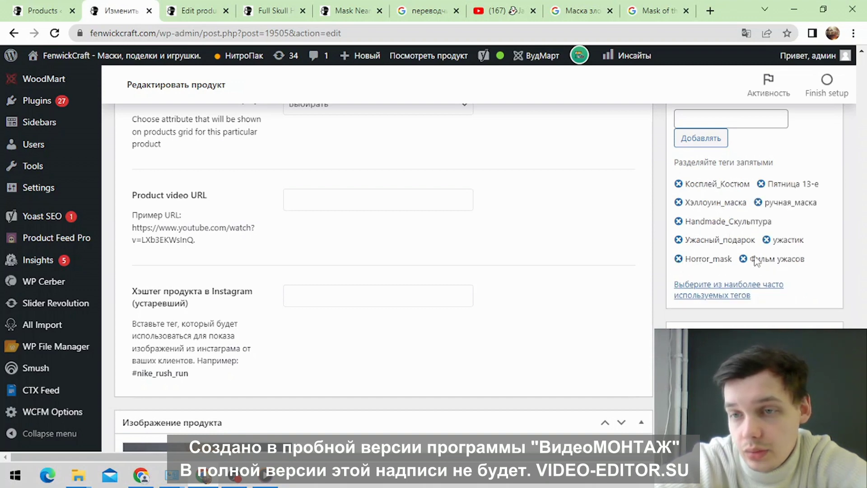
pyautogui.click(767, 240)
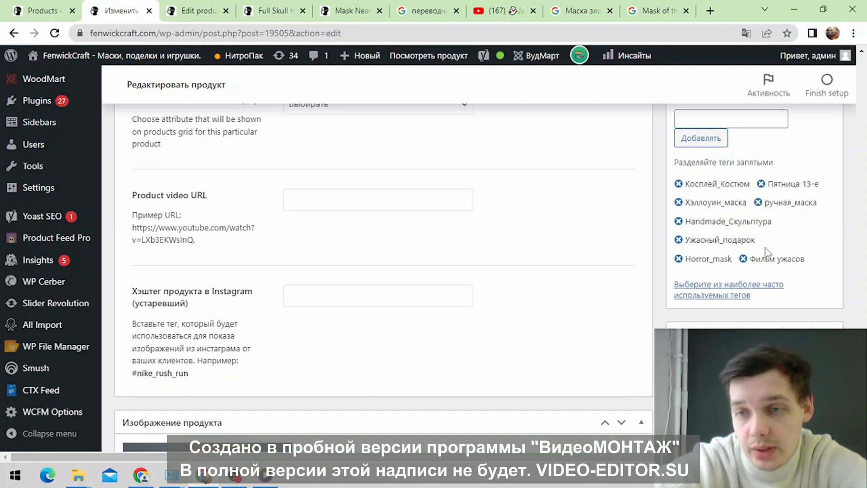
# Step: Look through the product gallery and image, the Yoast section, the product title, the sidebar and the tab settings
pyautogui.scroll(-4, 606, 248)
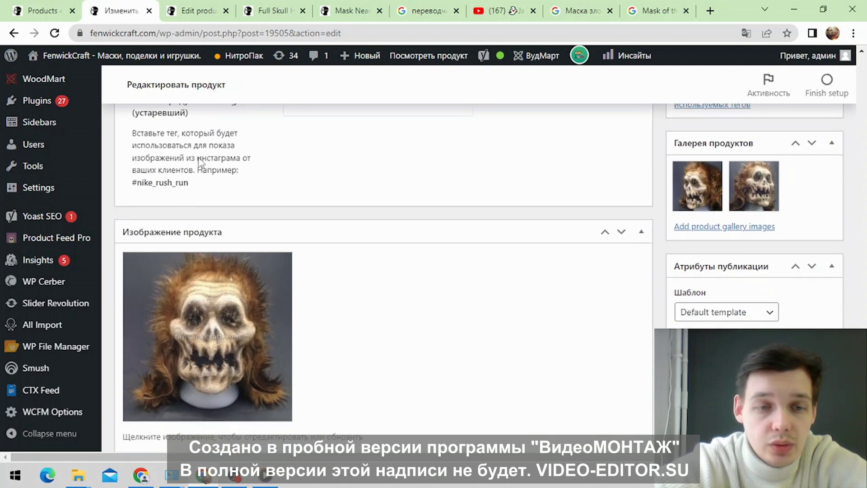
pyautogui.scroll(-1, 240, 265)
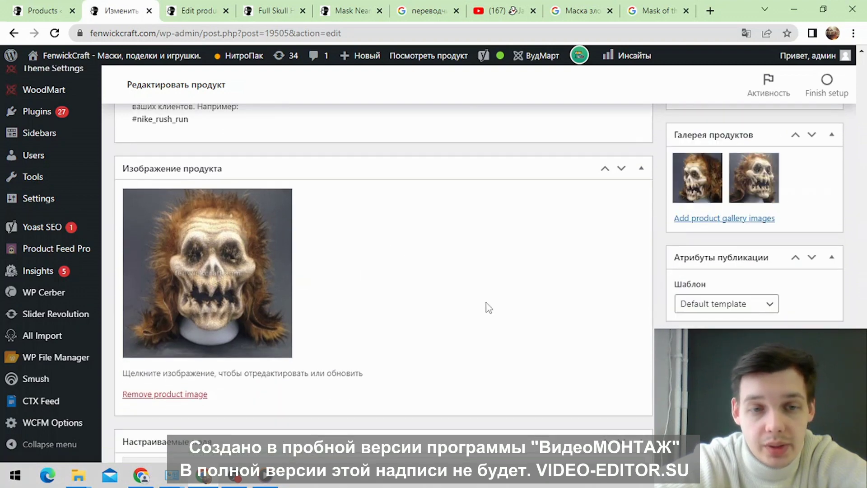
pyautogui.scroll(15, 682, 275)
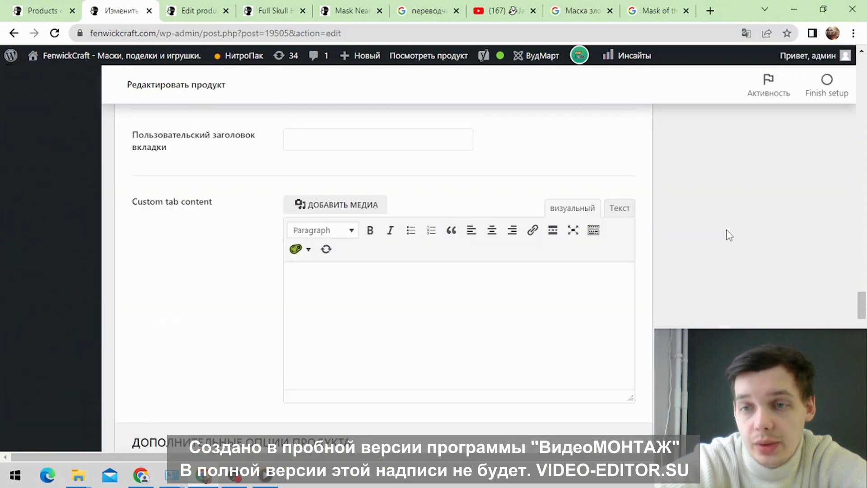
pyautogui.scroll(15, 722, 233)
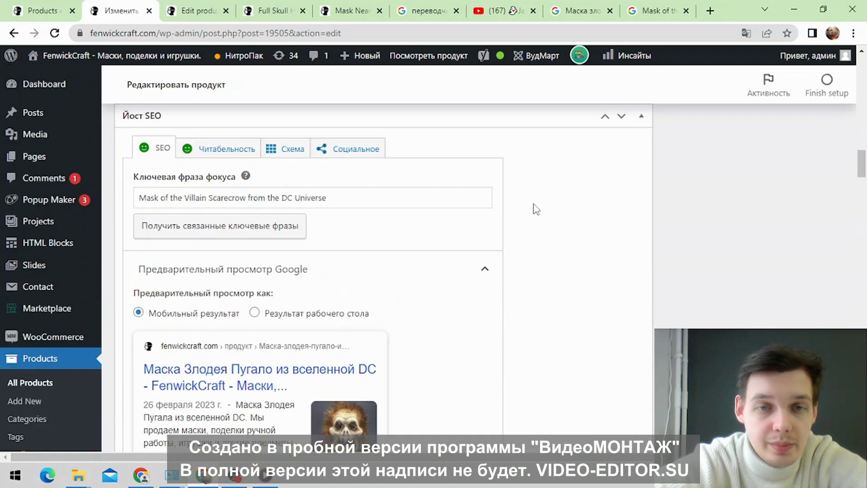
pyautogui.scroll(6, 472, 206)
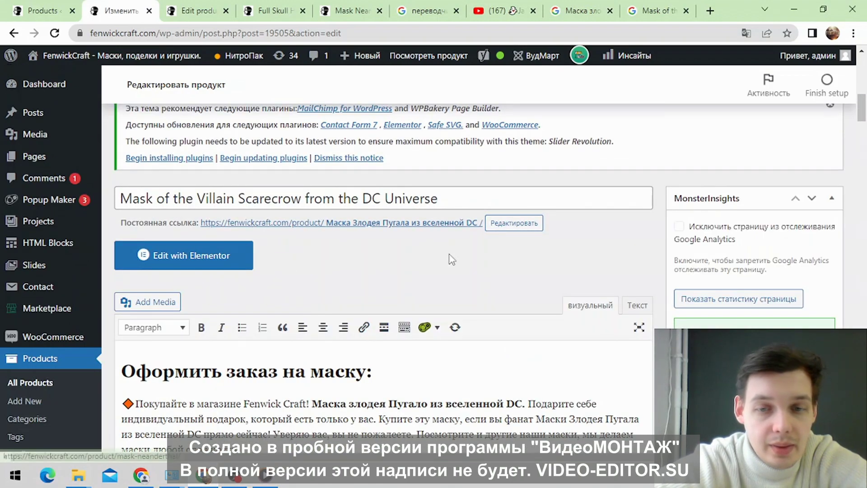
pyautogui.scroll(-4, 775, 245)
pyautogui.scroll(-15, 775, 244)
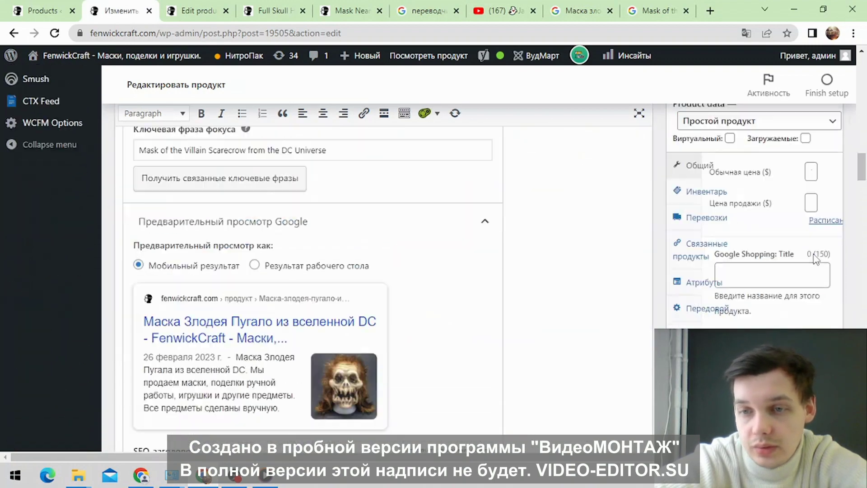
pyautogui.scroll(-15, 817, 261)
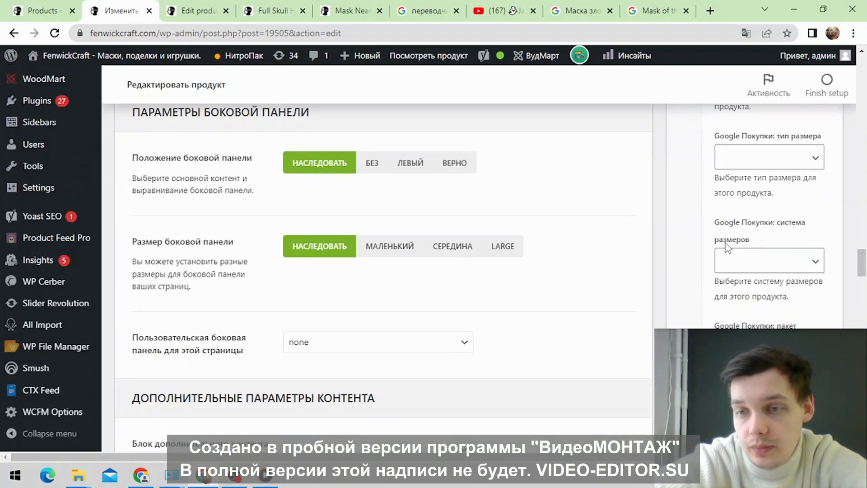
pyautogui.scroll(-6, 776, 228)
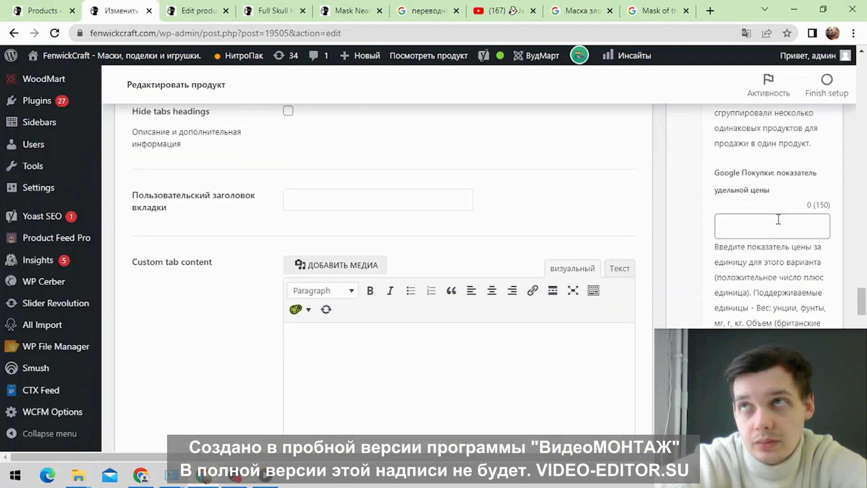
pyautogui.scroll(-5, 778, 219)
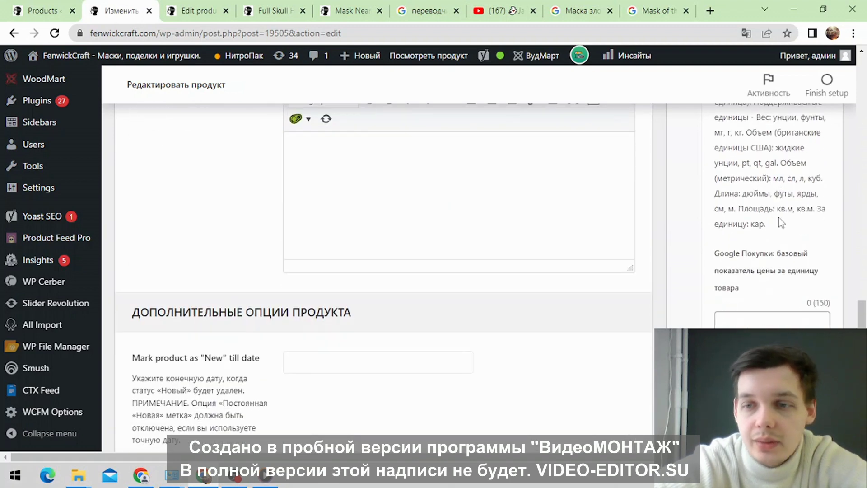
# Step: Remove the handmade_Mask (ручная_маска) and Friday_the_13th tags from the product's tags
pyautogui.scroll(-4, 779, 218)
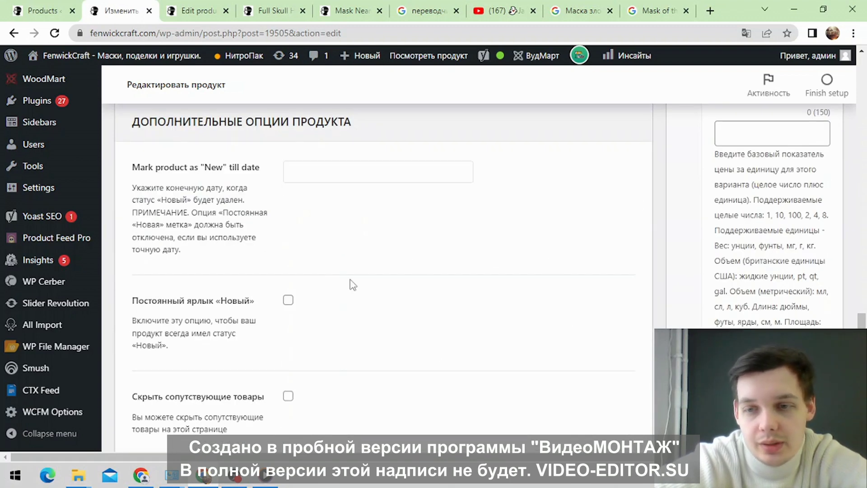
pyautogui.scroll(-3, 685, 204)
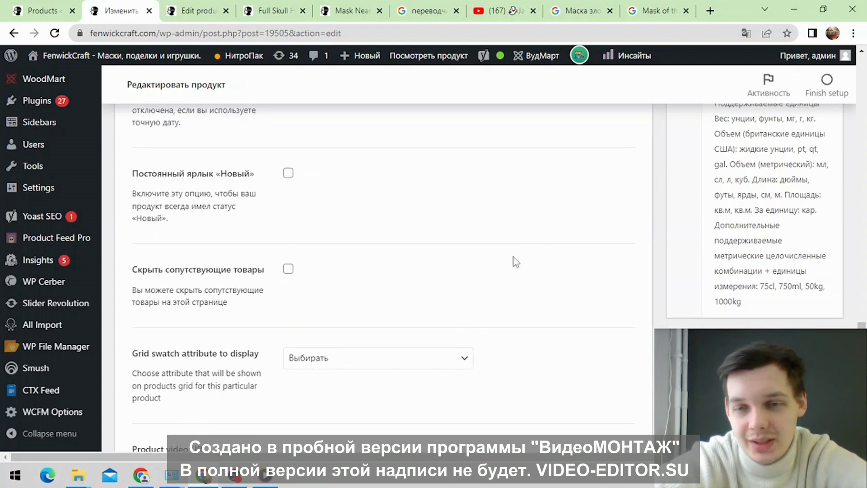
pyautogui.scroll(-4, 749, 259)
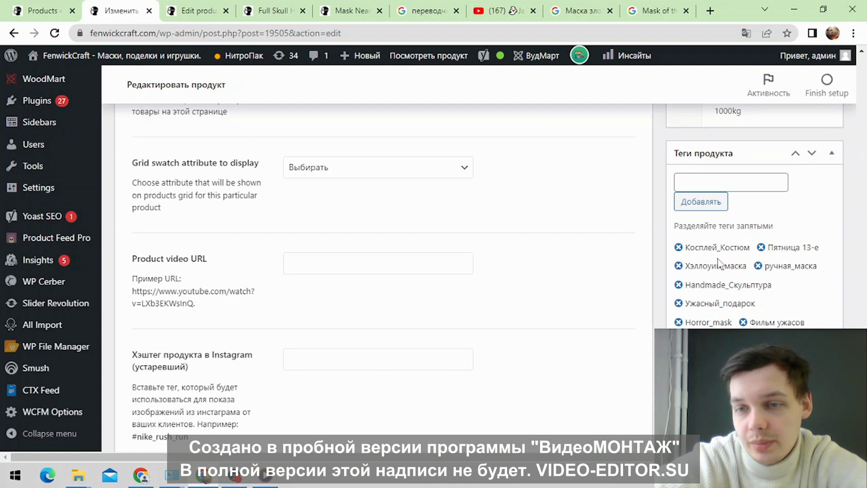
pyautogui.click(759, 267)
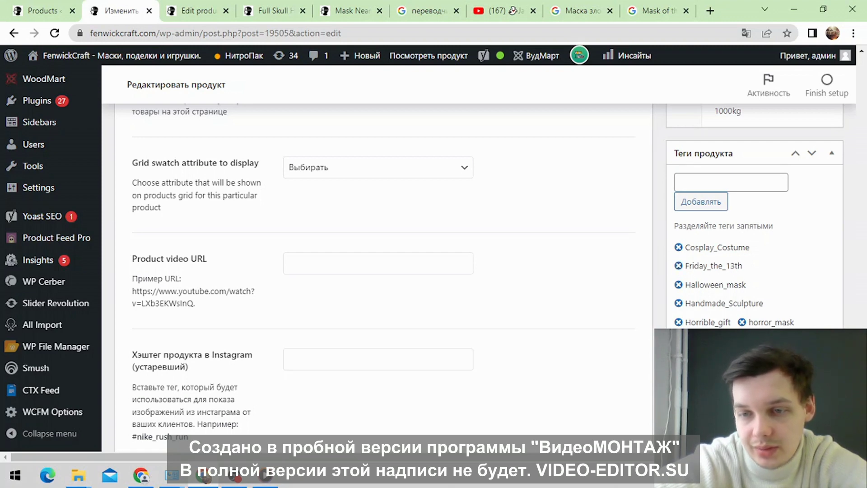
pyautogui.scroll(-2, 688, 172)
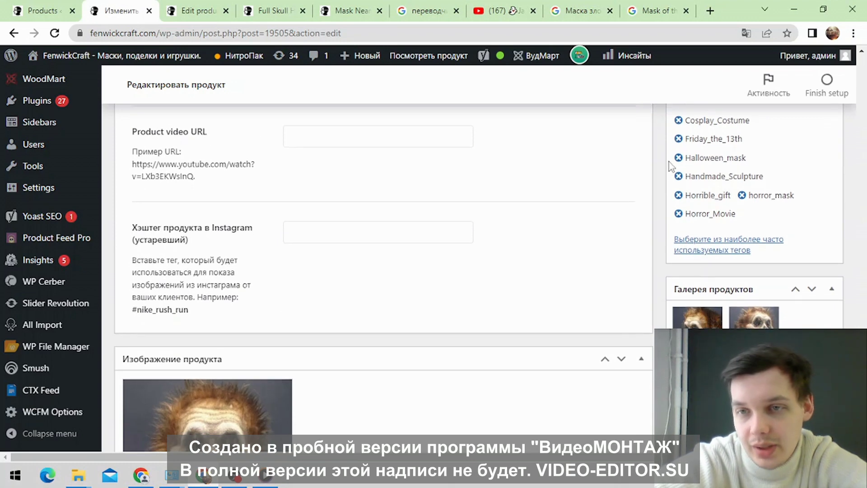
pyautogui.scroll(2, 688, 172)
pyautogui.click(679, 266)
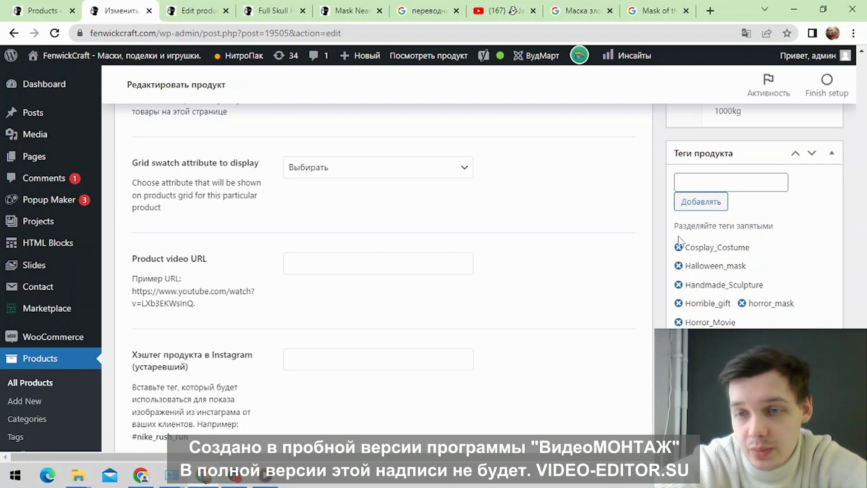
# Step: Review the whole product edit page, including the images, custom fields, title, Google Shopping fields, theme settings and Yoast section
pyautogui.scroll(-7, 368, 275)
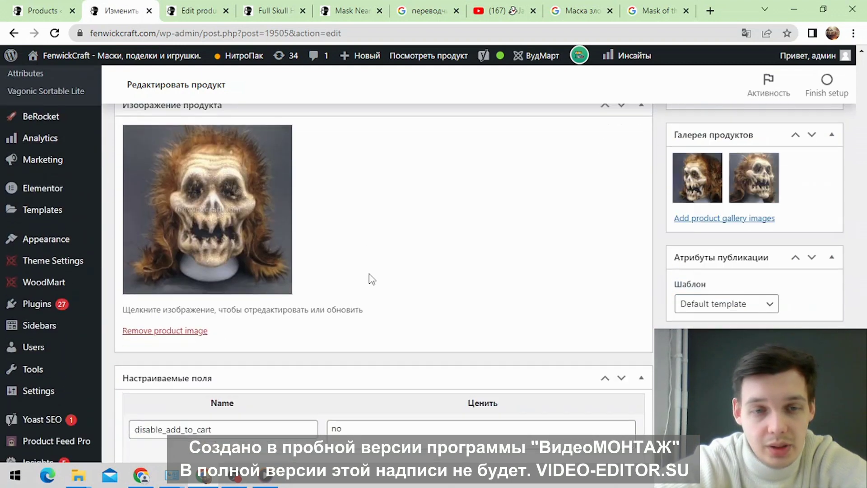
pyautogui.scroll(2, 261, 316)
pyautogui.scroll(-2, 472, 280)
pyautogui.scroll(7, 624, 262)
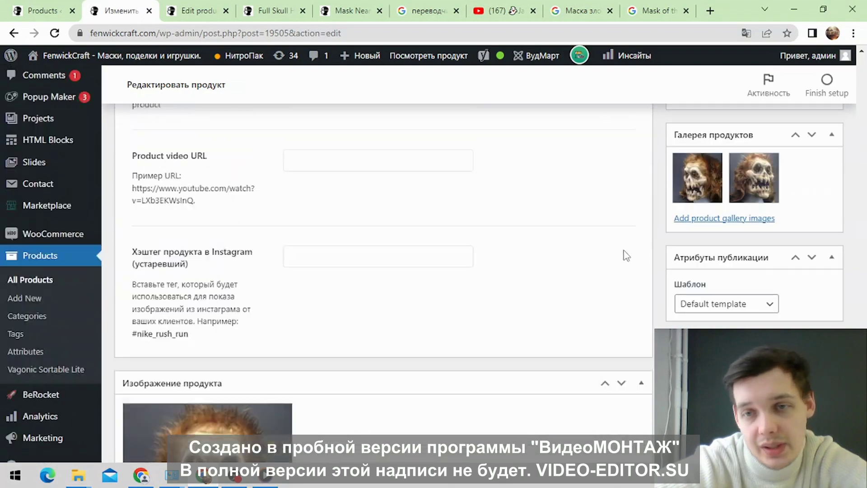
pyautogui.scroll(15, 717, 237)
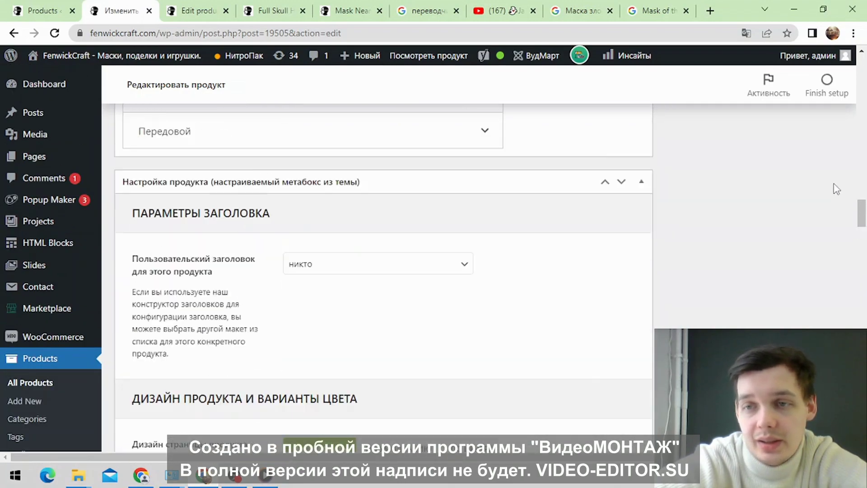
pyautogui.scroll(12, 842, 199)
pyautogui.scroll(-8, 840, 206)
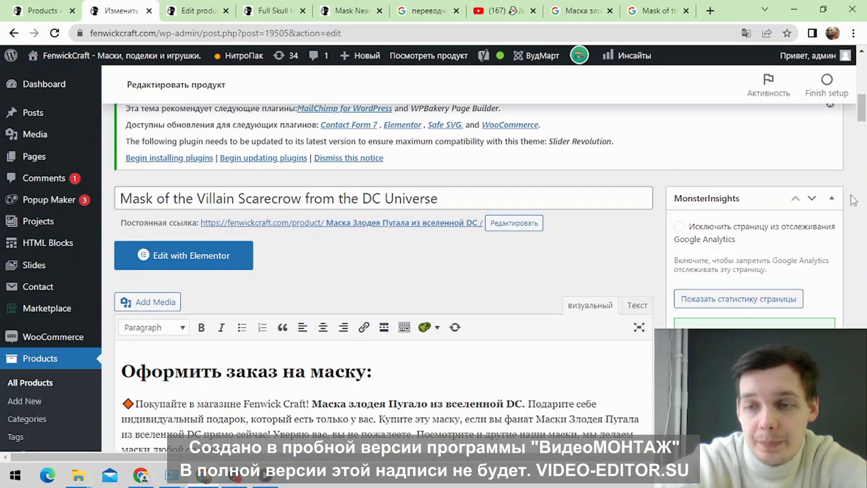
pyautogui.scroll(-15, 831, 217)
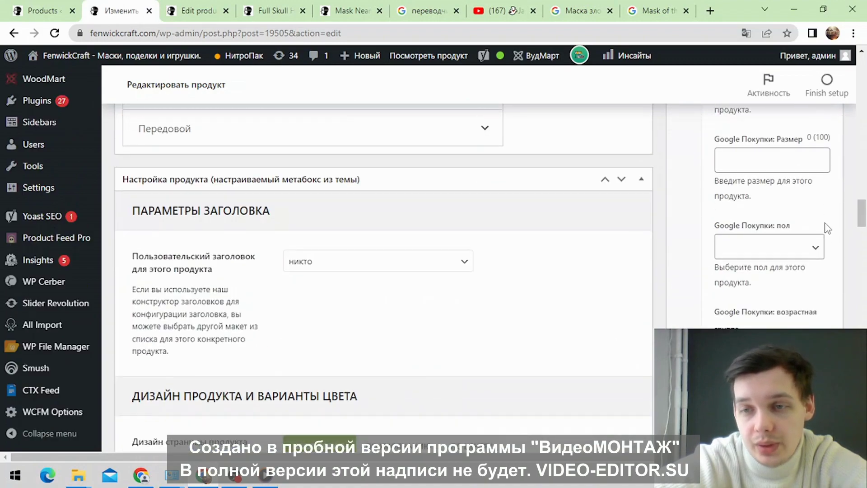
pyautogui.scroll(-10, 826, 221)
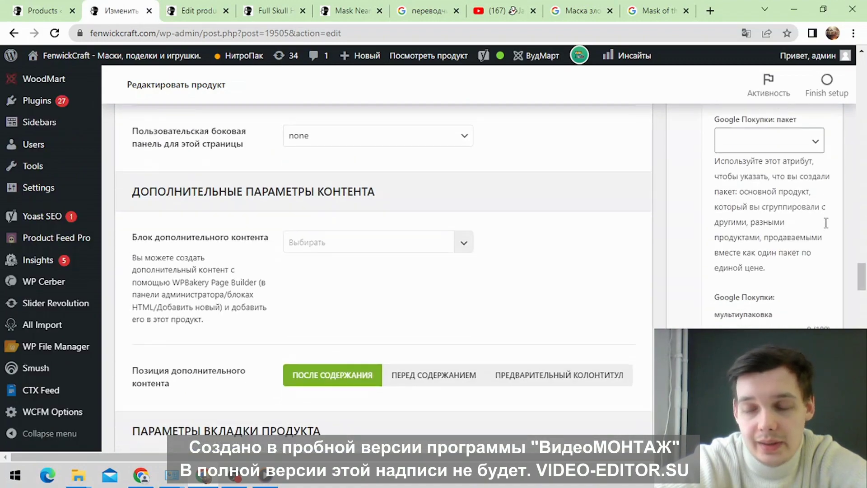
pyautogui.scroll(-12, 827, 229)
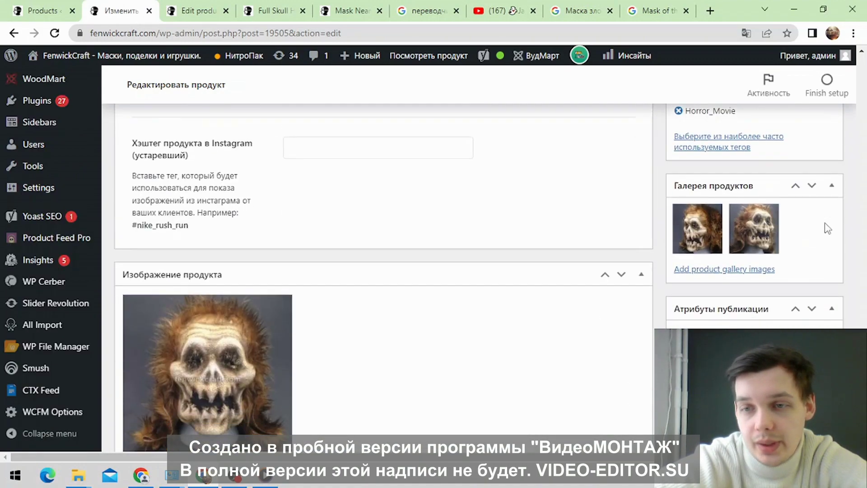
pyautogui.scroll(18, 827, 228)
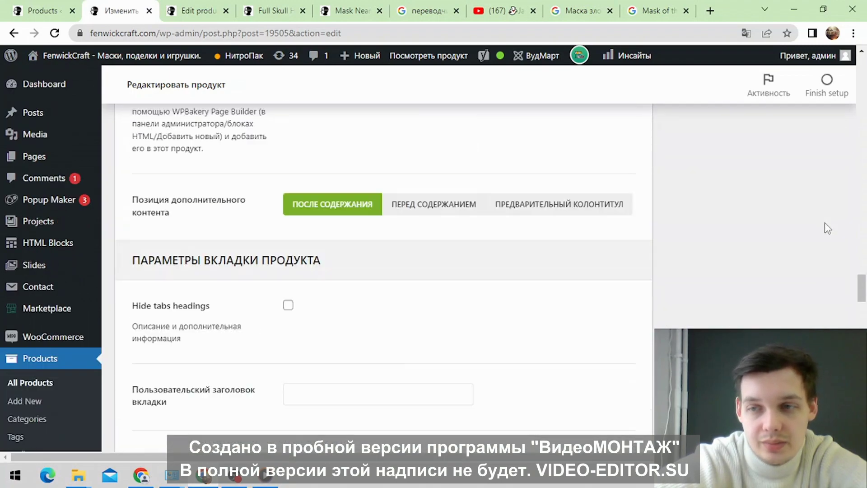
pyautogui.scroll(20, 833, 224)
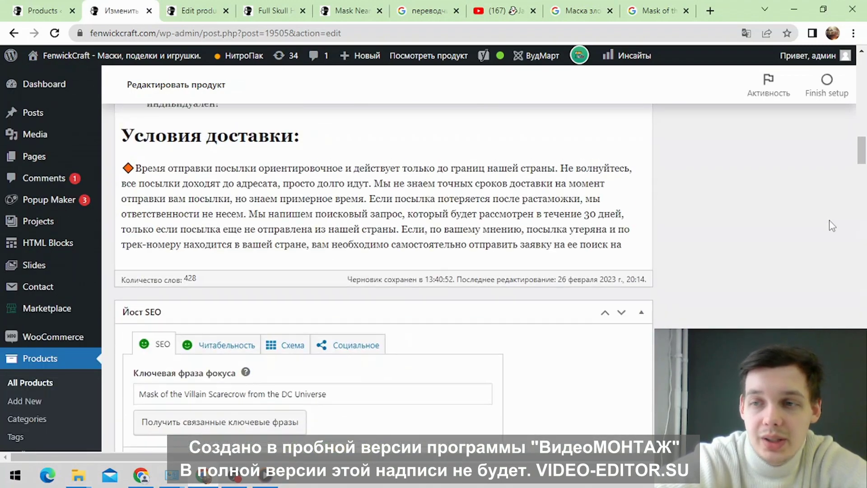
# Step: Look over the product description, the title area and the plugin notices above it
pyautogui.scroll(10, 833, 225)
pyautogui.scroll(-8, 833, 226)
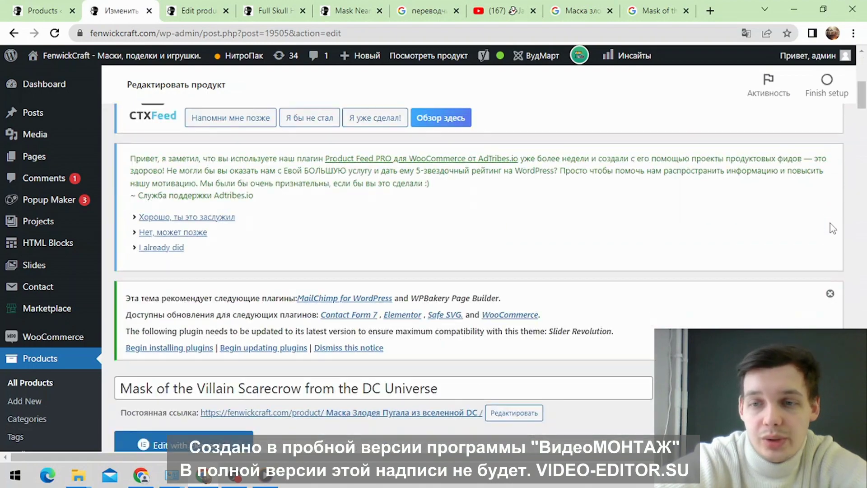
pyautogui.scroll(-6, 830, 223)
pyautogui.scroll(-3, 830, 223)
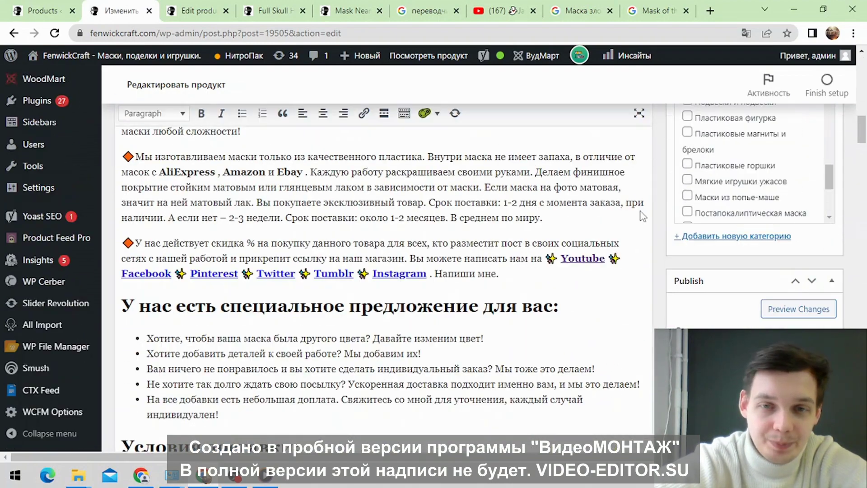
pyautogui.scroll(5, 531, 235)
pyautogui.scroll(6, 538, 239)
pyautogui.scroll(-2, 574, 269)
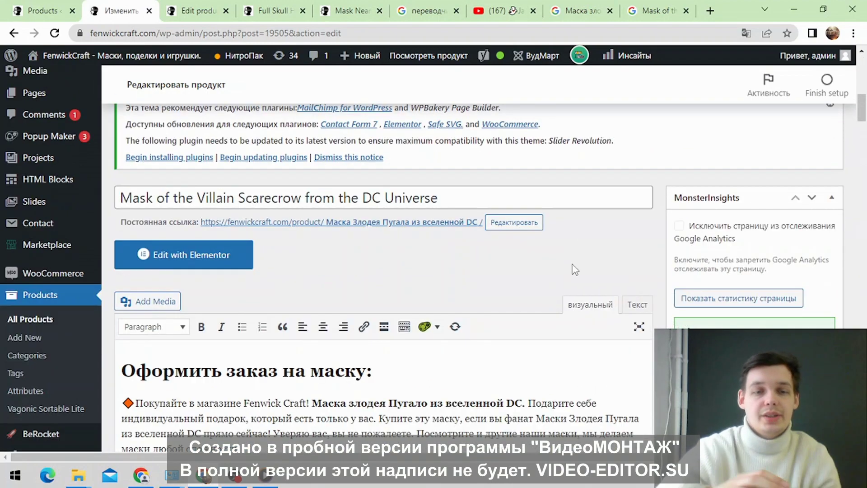
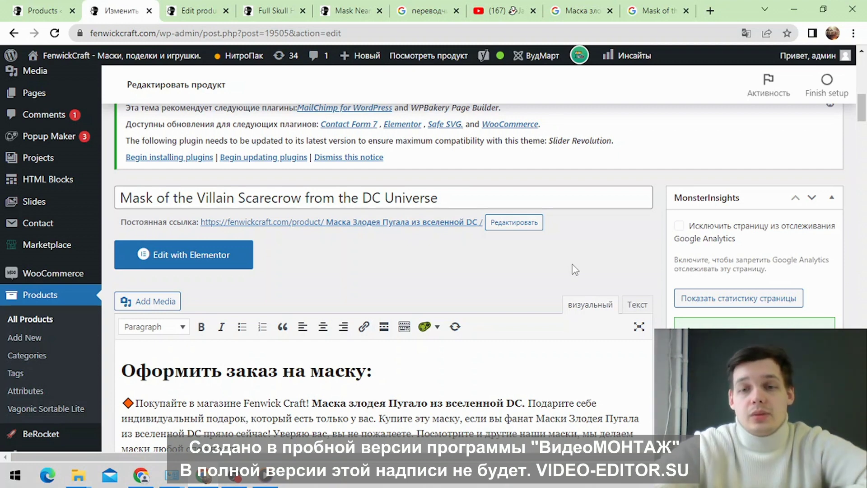
# Step: Switch the page translation from Russian back to the original English and dismiss the translation prompt
pyautogui.rightClick(575, 269)
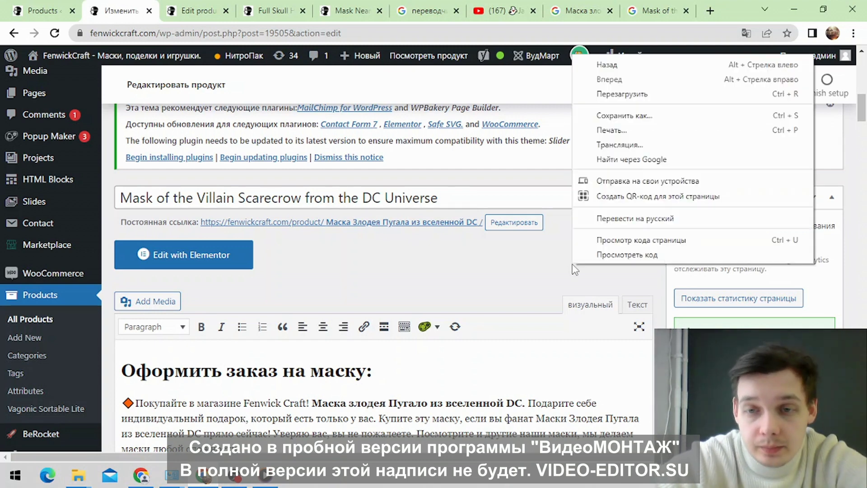
pyautogui.click(631, 220)
pyautogui.click(625, 61)
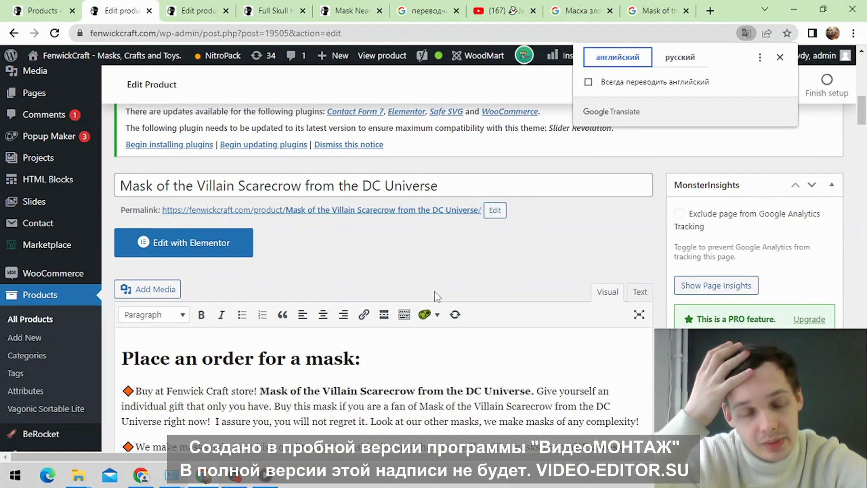
pyautogui.click(780, 57)
# Step: Review the English product page from the title through the description, Yoast section and Google Shopping fields to the product tags
pyautogui.scroll(-1, 507, 220)
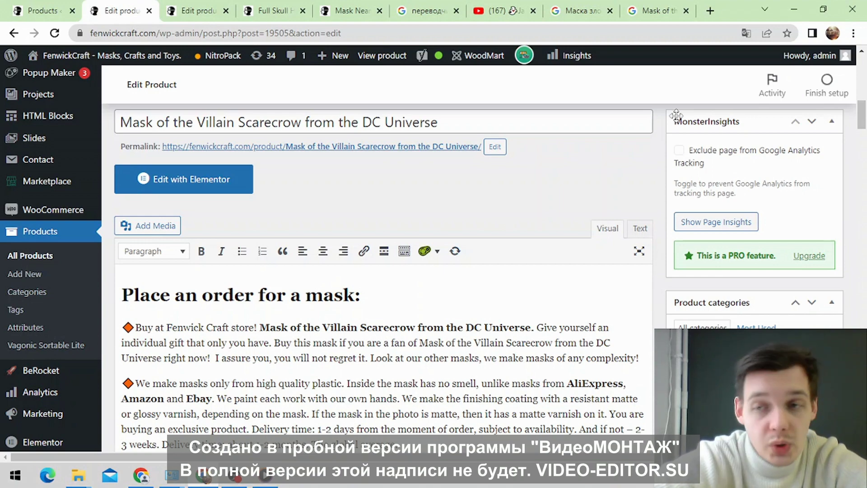
pyautogui.scroll(3, 565, 204)
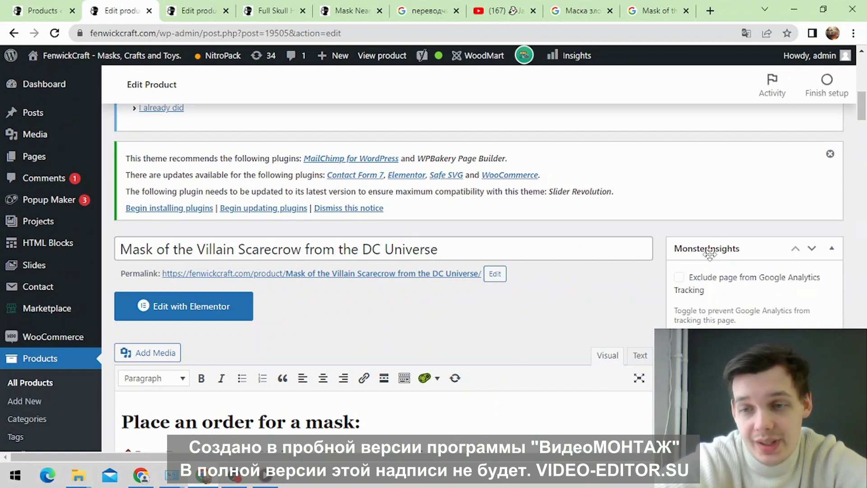
pyautogui.scroll(-4, 808, 269)
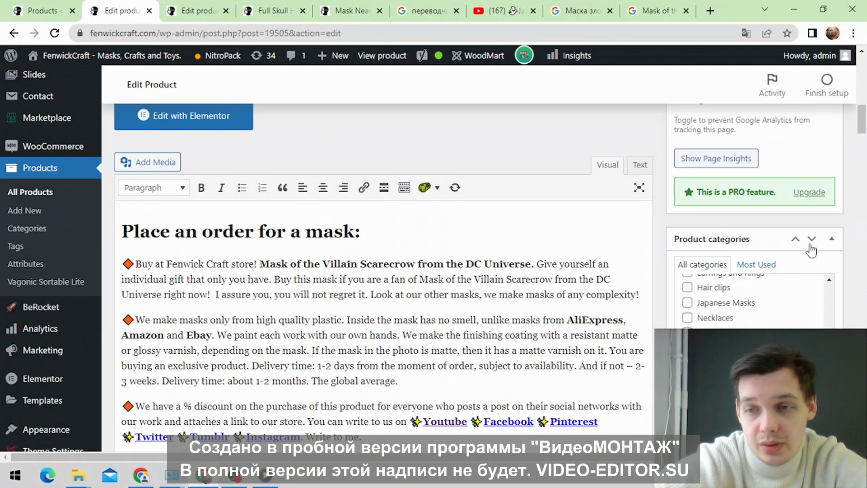
pyautogui.scroll(-12, 809, 253)
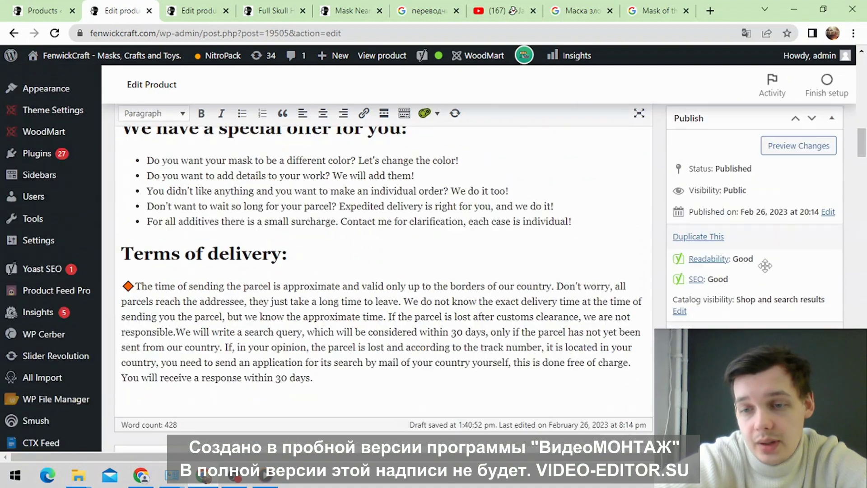
pyautogui.scroll(-6, 764, 275)
pyautogui.scroll(-6, 758, 270)
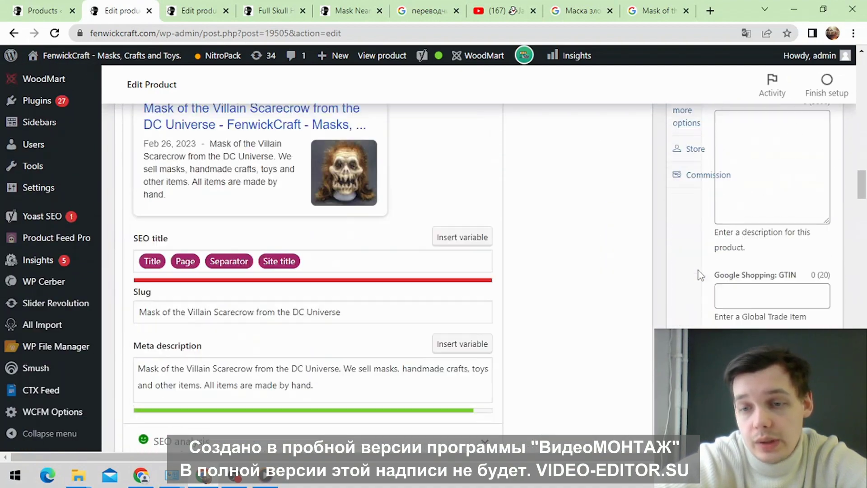
pyautogui.scroll(-7, 754, 272)
pyautogui.scroll(-11, 740, 264)
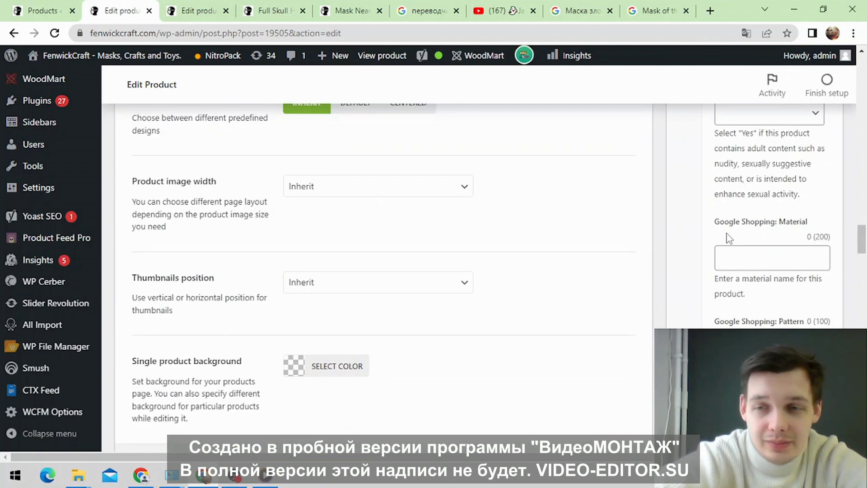
pyautogui.scroll(-10, 728, 238)
pyautogui.scroll(-9, 761, 223)
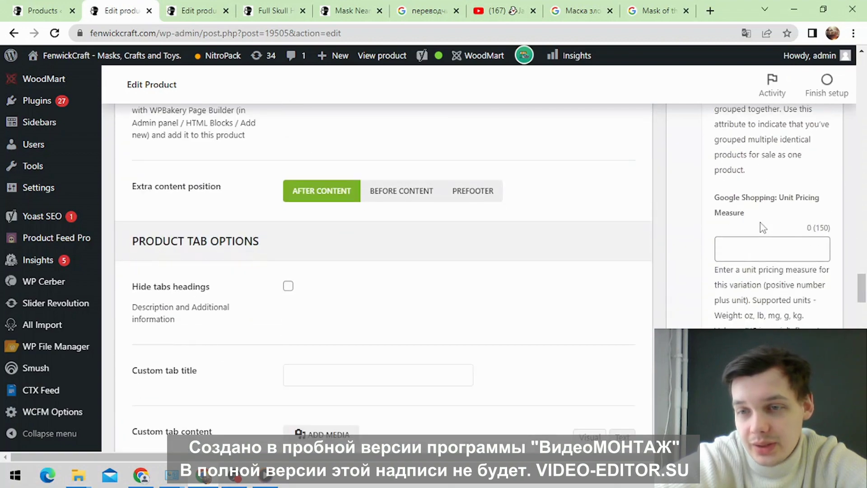
pyautogui.scroll(-4, 654, 236)
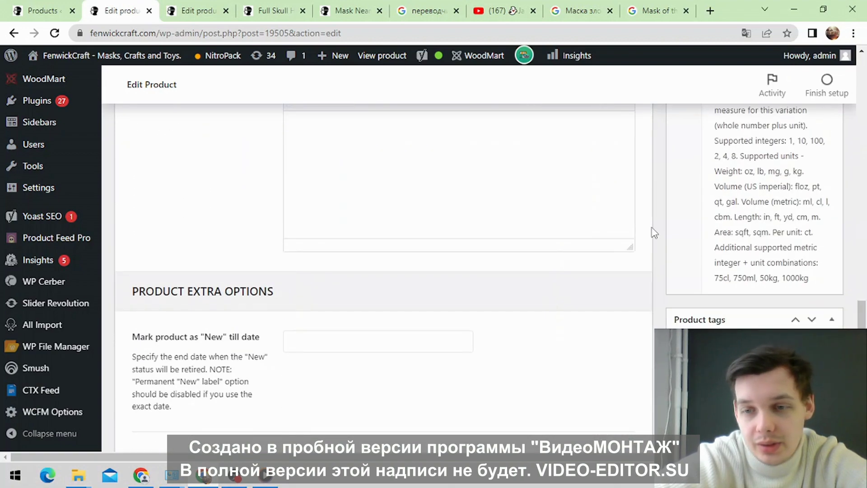
pyautogui.scroll(-4, 682, 246)
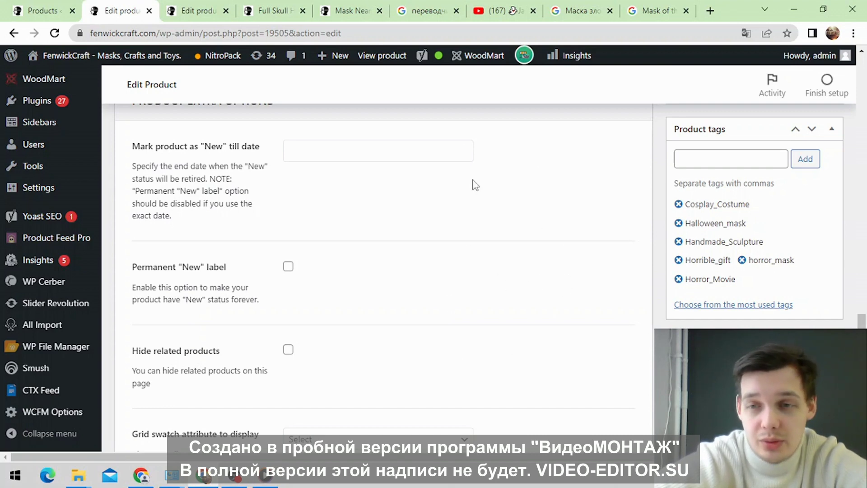
# Step: Check the remaining product tags and remove the Handmade_Sculpture tag
pyautogui.scroll(2, 746, 239)
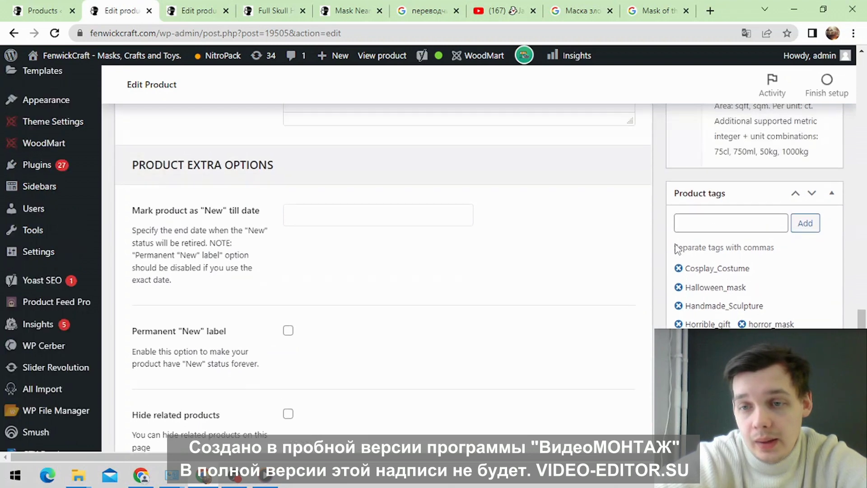
pyautogui.scroll(-1, 713, 248)
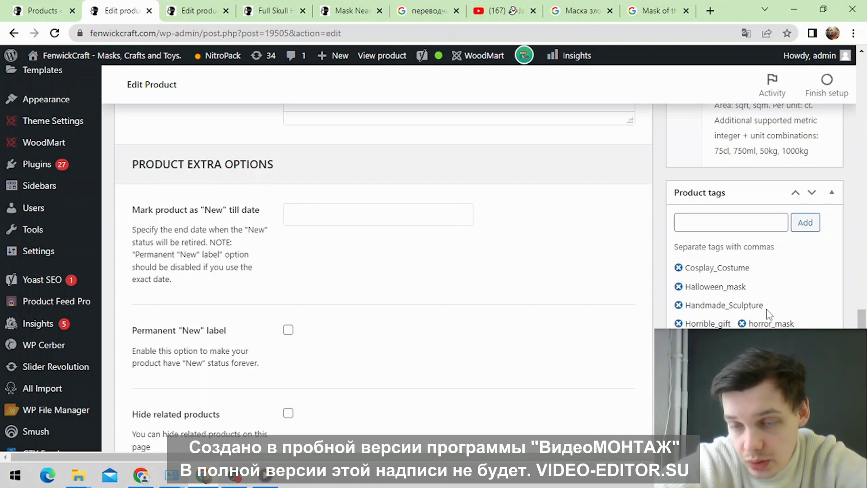
pyautogui.scroll(-1, 384, 271)
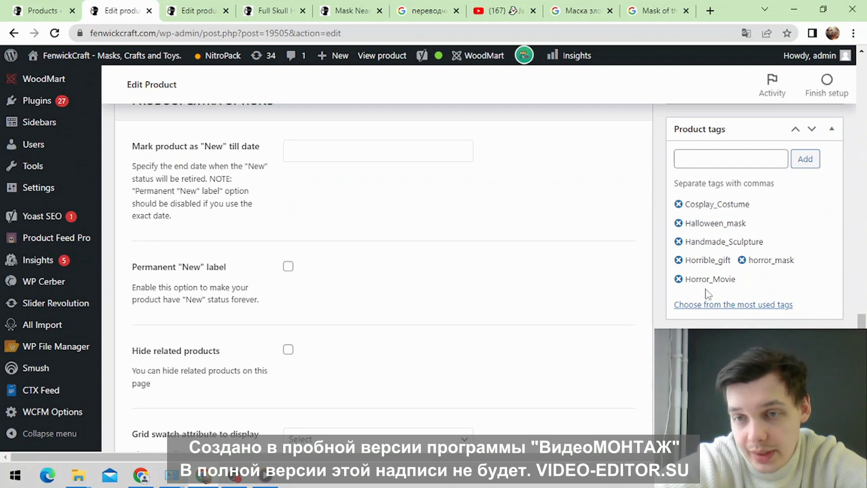
pyautogui.click(679, 242)
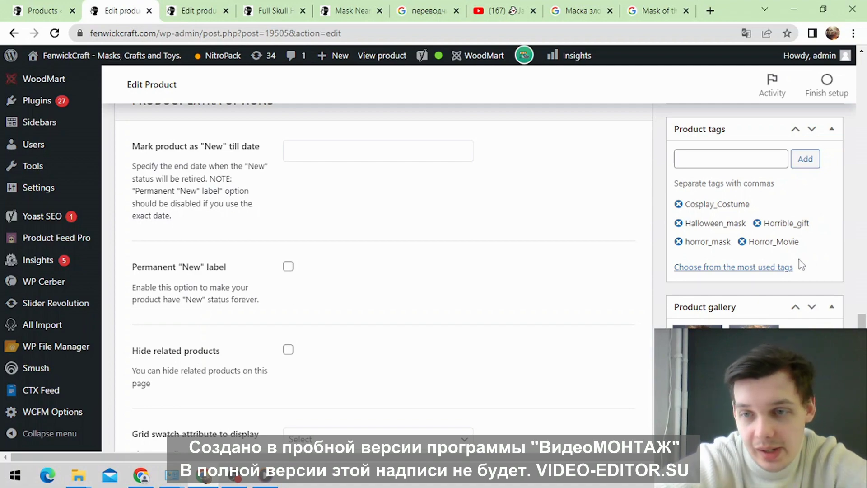
# Step: Copy the words "DC Universe" from the product title
pyautogui.scroll(10, 562, 210)
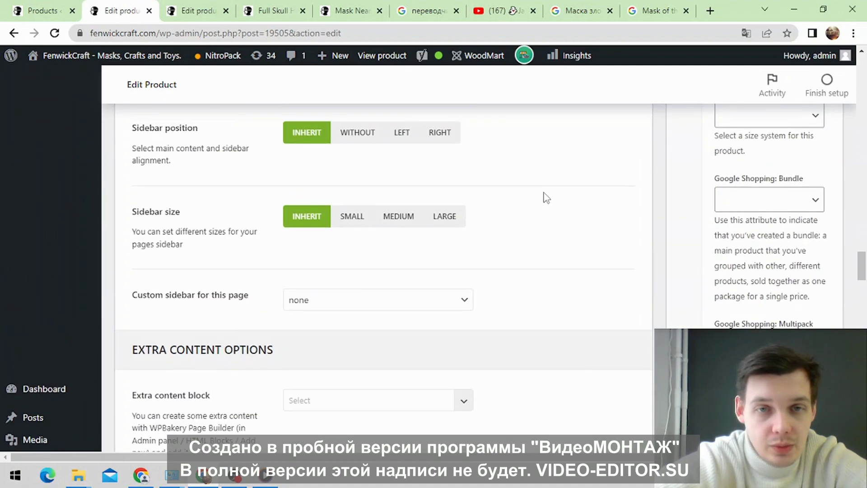
pyautogui.scroll(20, 546, 198)
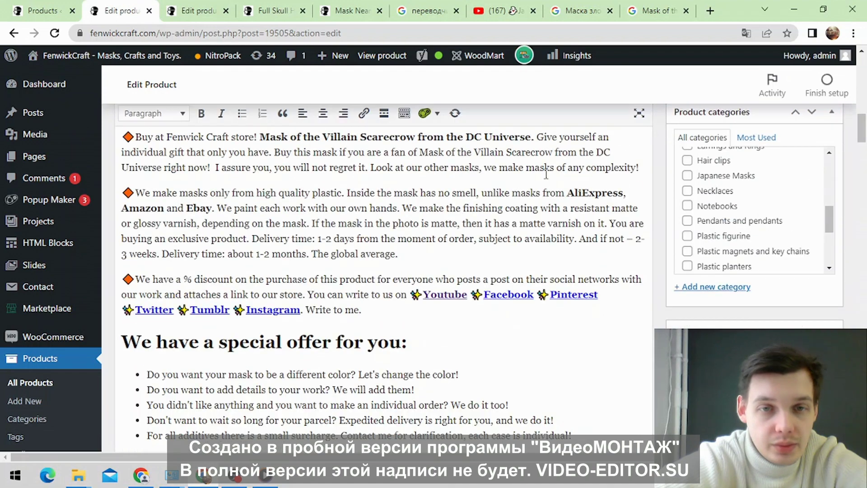
pyautogui.scroll(6, 547, 177)
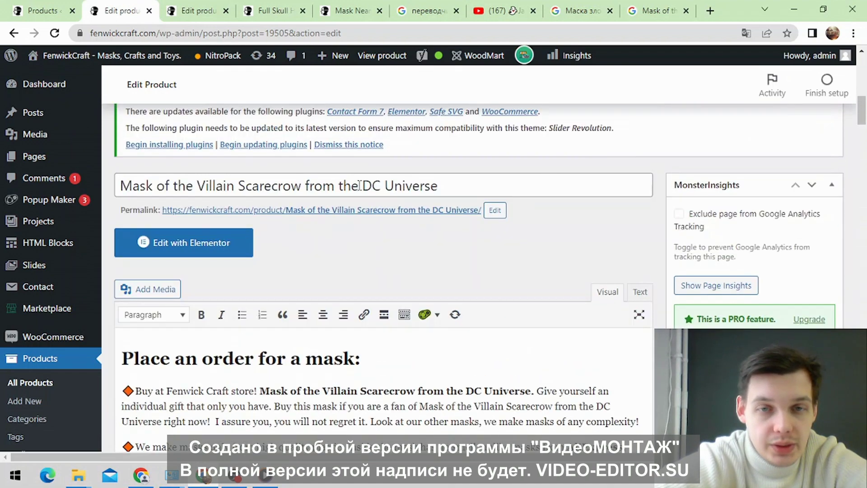
pyautogui.moveTo(364, 187); pyautogui.dragTo(438, 189)
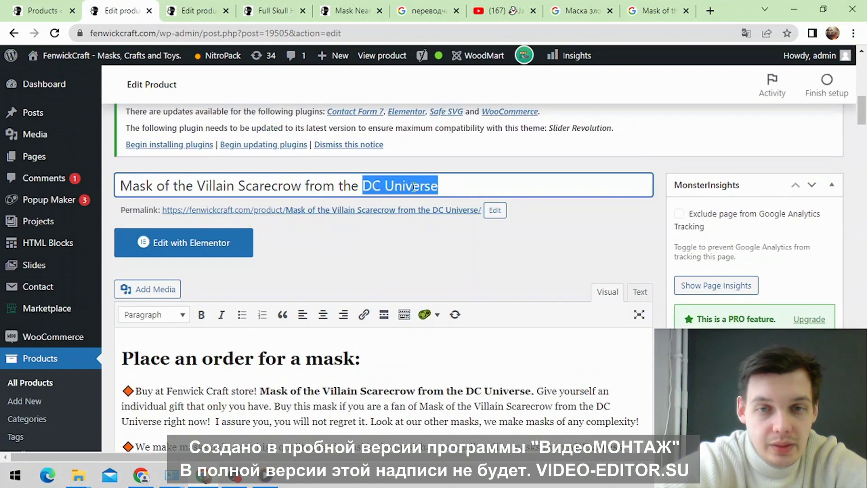
pyautogui.rightClick(413, 187)
pyautogui.click(457, 234)
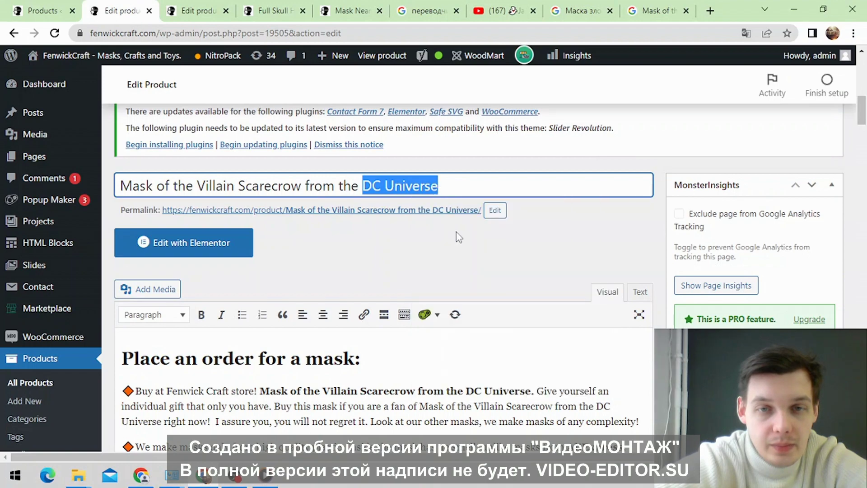
# Step: Paste the copied words as a new product tag, join them with an underscore and add DC_Universe to the tags
pyautogui.scroll(-3, 577, 221)
pyautogui.scroll(-20, 700, 233)
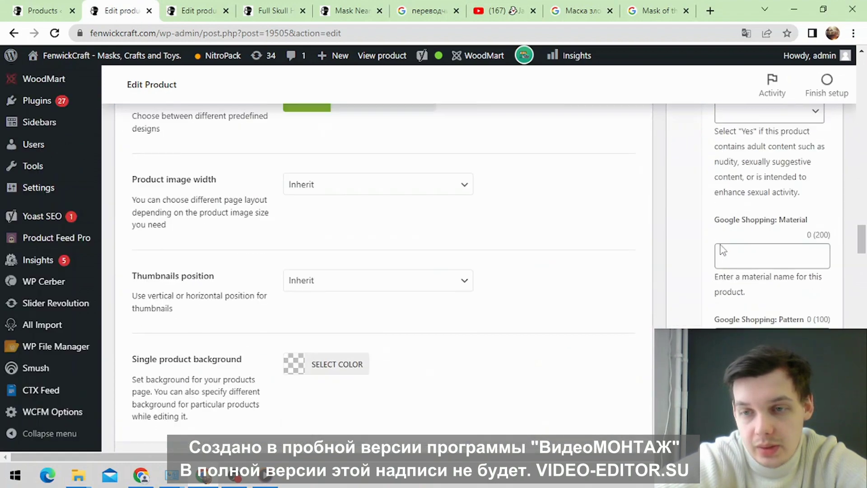
pyautogui.scroll(-10, 734, 256)
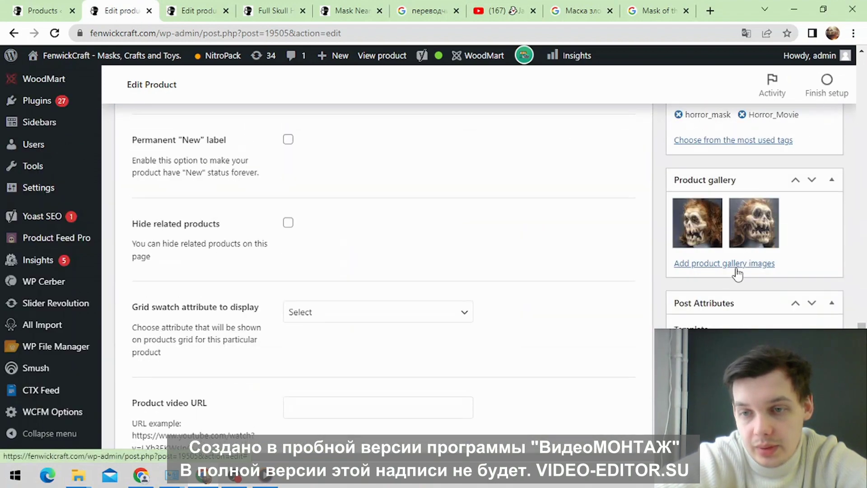
pyautogui.scroll(-3, 741, 241)
pyautogui.scroll(8, 750, 246)
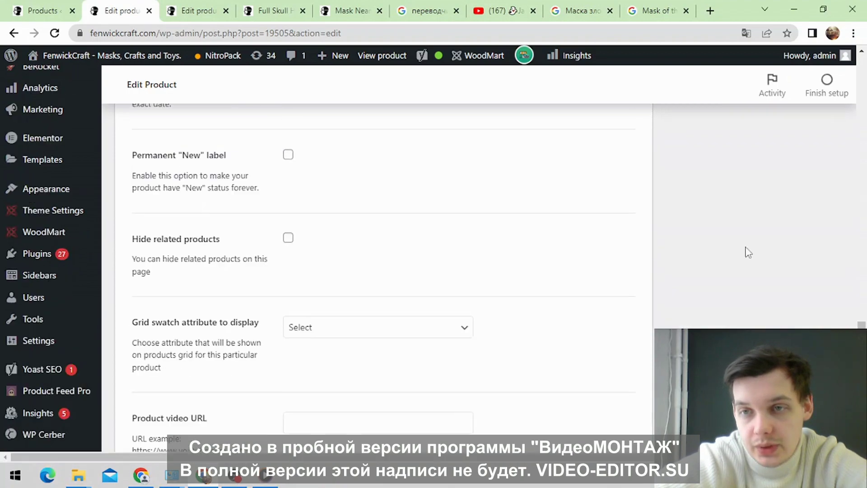
pyautogui.scroll(20, 790, 184)
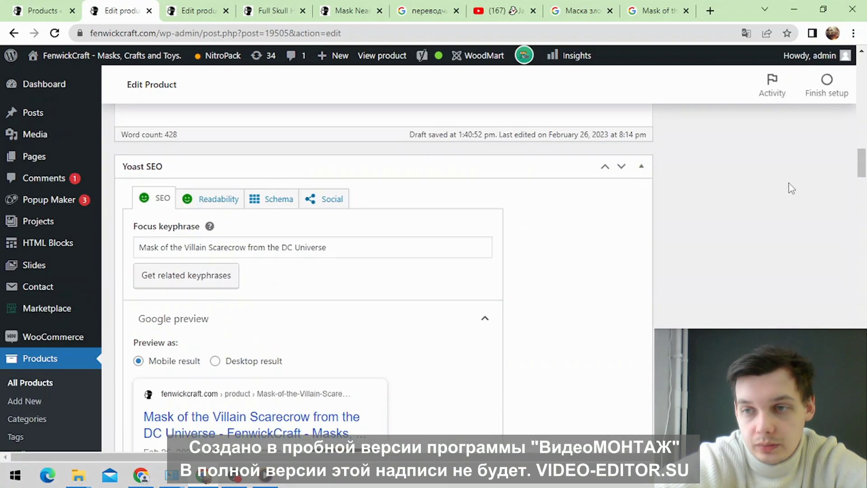
pyautogui.scroll(5, 789, 183)
pyautogui.scroll(-20, 792, 192)
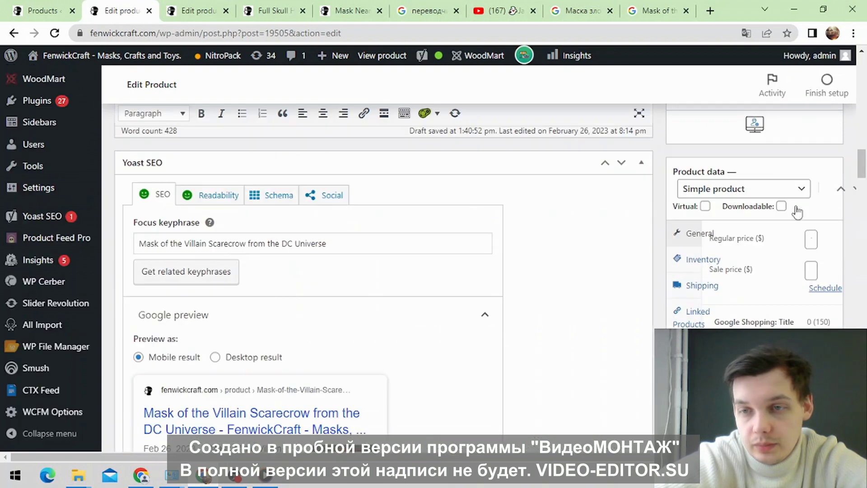
pyautogui.scroll(-20, 798, 213)
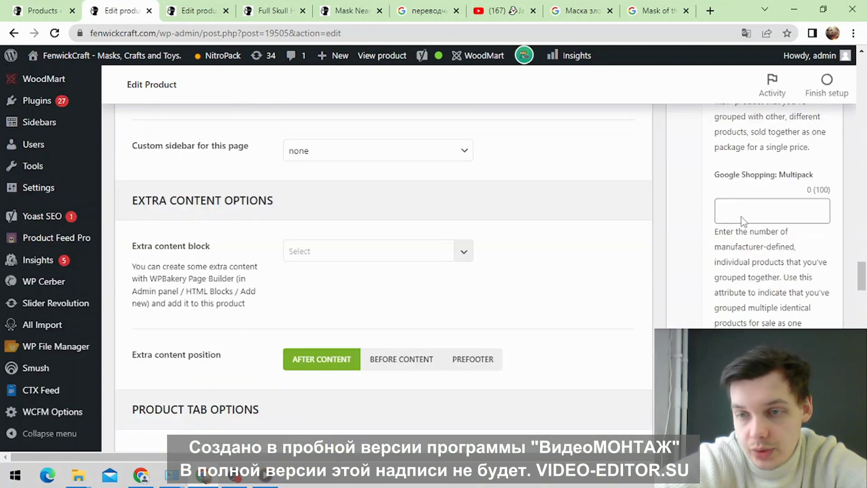
pyautogui.scroll(-10, 745, 216)
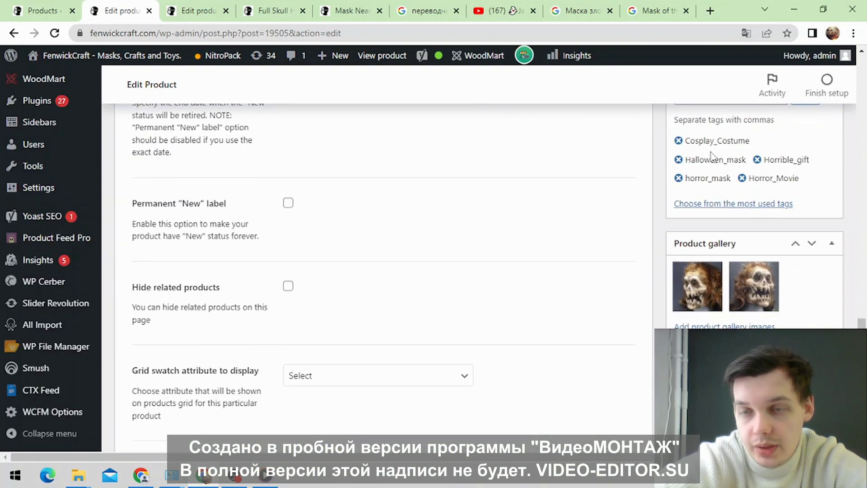
pyautogui.scroll(1, 714, 162)
pyautogui.click(708, 161)
pyautogui.rightClick(708, 163)
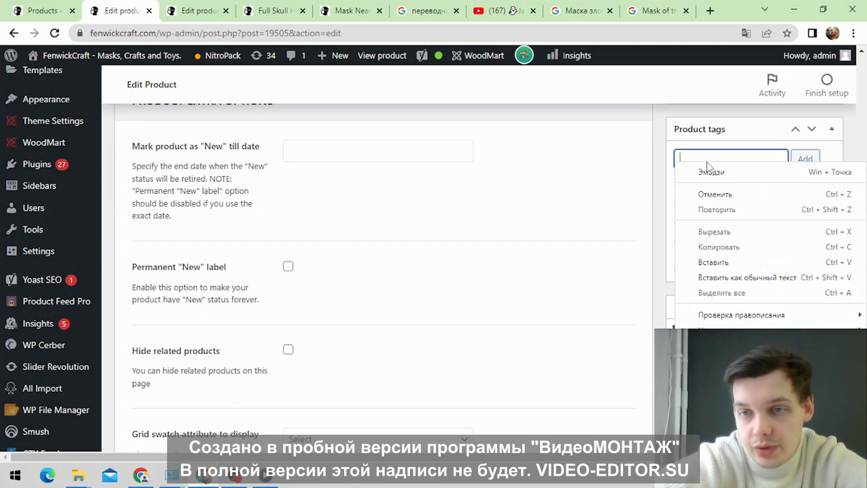
pyautogui.click(713, 262)
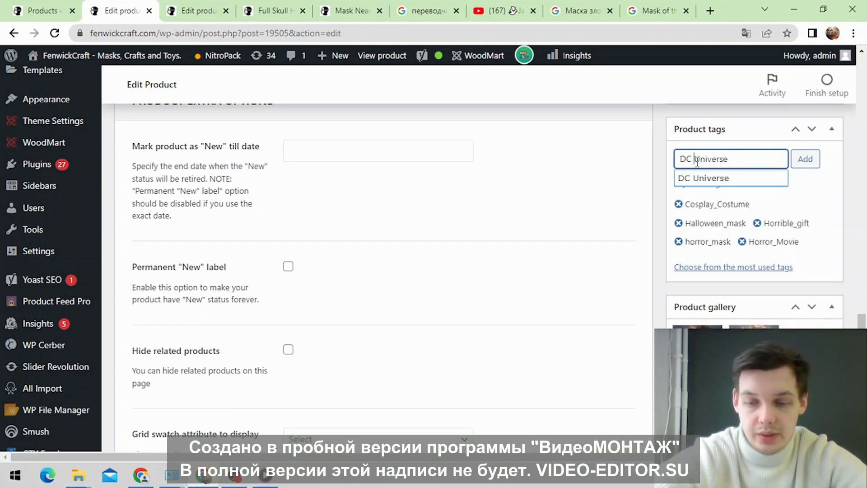
pyautogui.write('_')
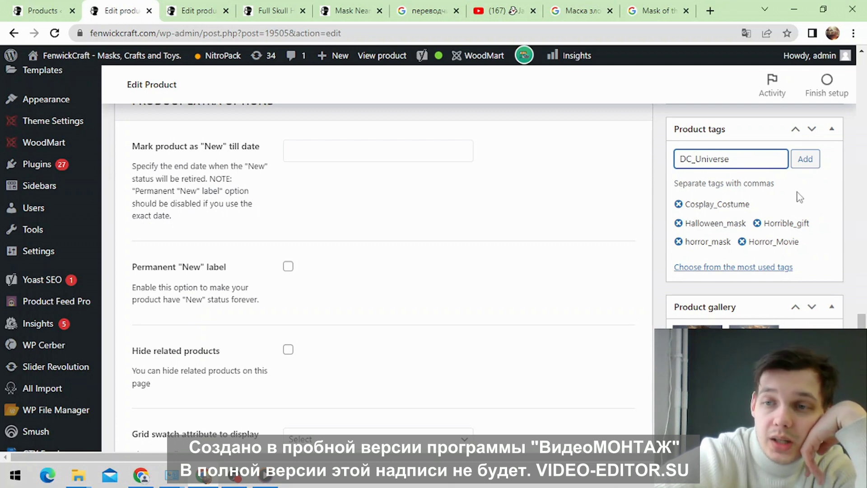
pyautogui.click(805, 160)
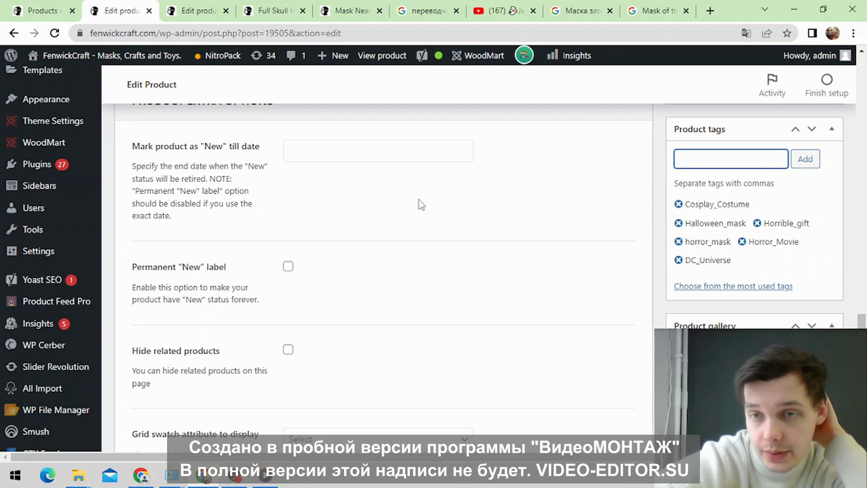
# Step: Copy the words "Villain Scarecrow" from the product title
pyautogui.scroll(7, 471, 212)
pyautogui.scroll(20, 471, 212)
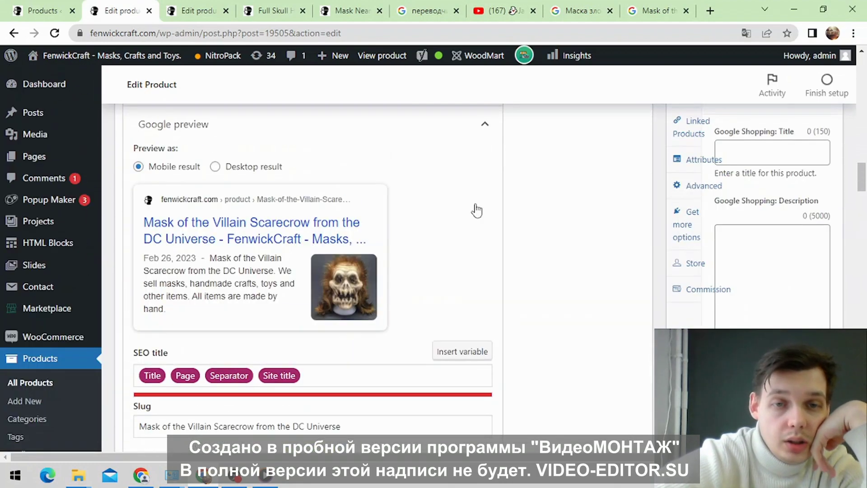
pyautogui.scroll(15, 476, 204)
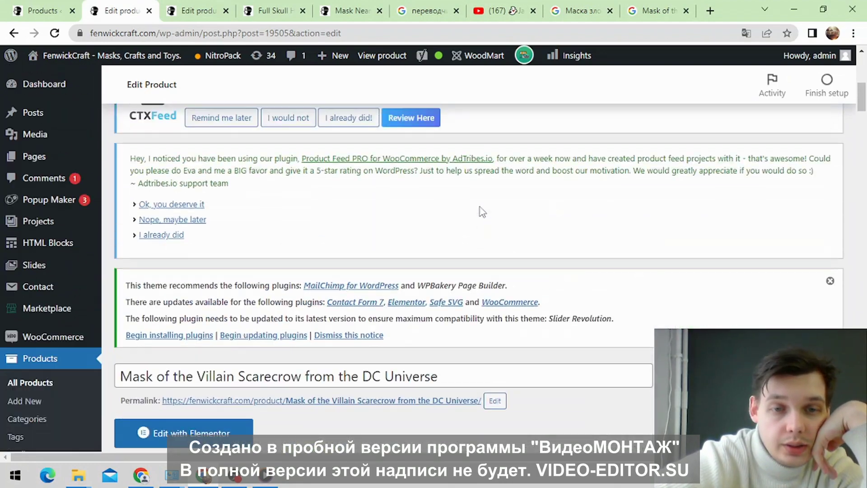
pyautogui.scroll(-4, 479, 212)
pyautogui.scroll(-1, 479, 212)
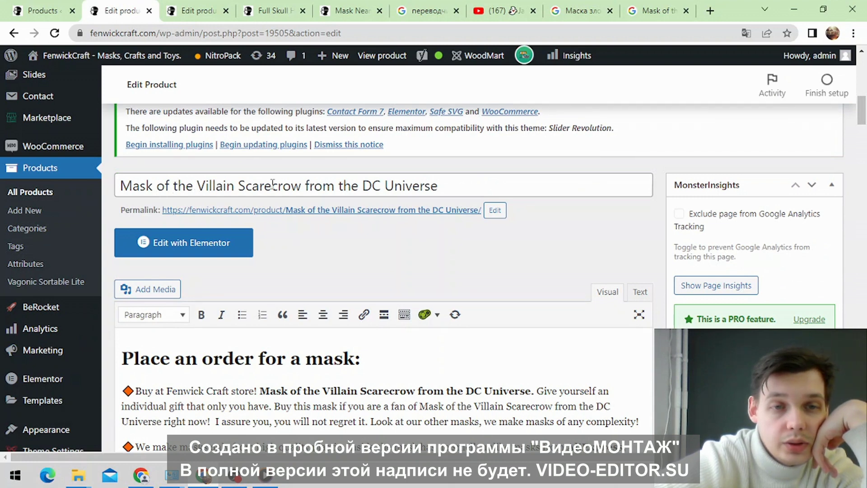
pyautogui.moveTo(193, 186); pyautogui.dragTo(301, 189)
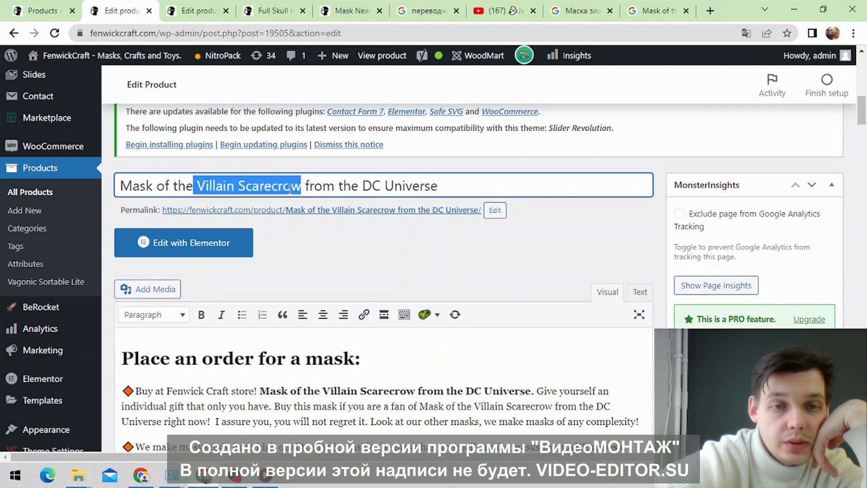
pyautogui.rightClick(290, 190)
pyautogui.click(342, 236)
# Step: Paste the copied words into the new product tag field and join them with an underscore as Villain_Scarecrow
pyautogui.scroll(-1, 524, 224)
pyautogui.scroll(-20, 524, 224)
pyautogui.scroll(-15, 713, 207)
pyautogui.scroll(-15, 736, 264)
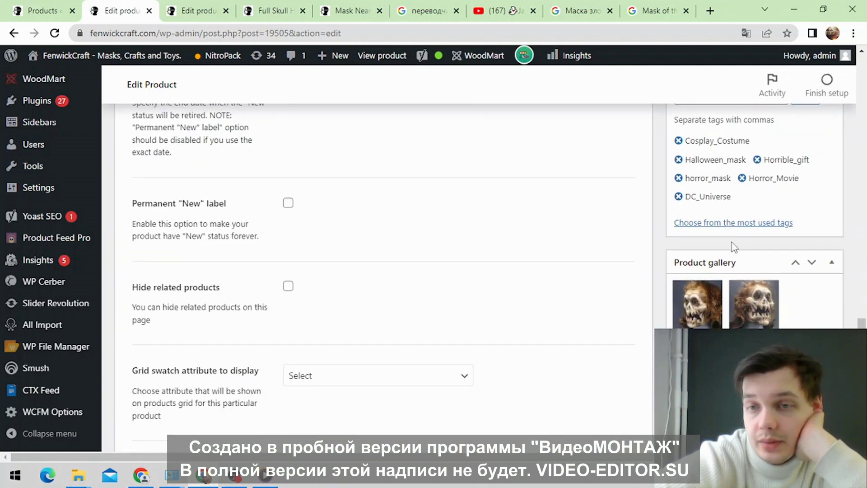
pyautogui.scroll(3, 723, 240)
pyautogui.click(699, 221)
pyautogui.rightClick(699, 226)
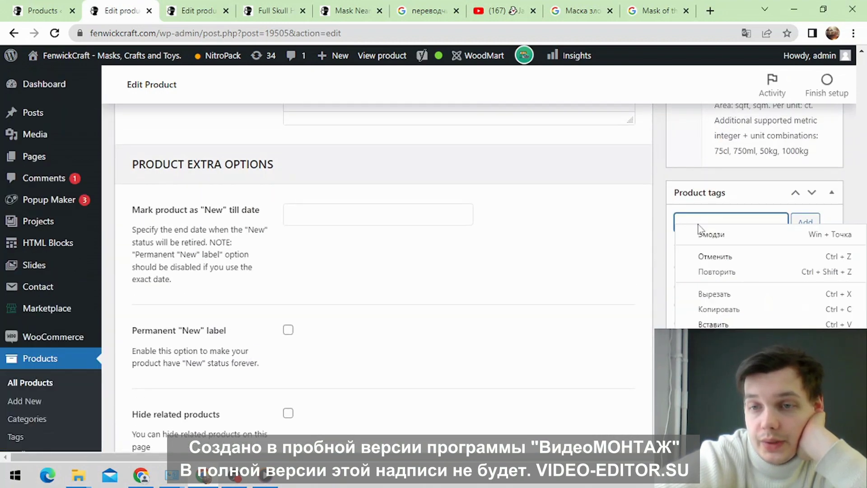
pyautogui.click(719, 323)
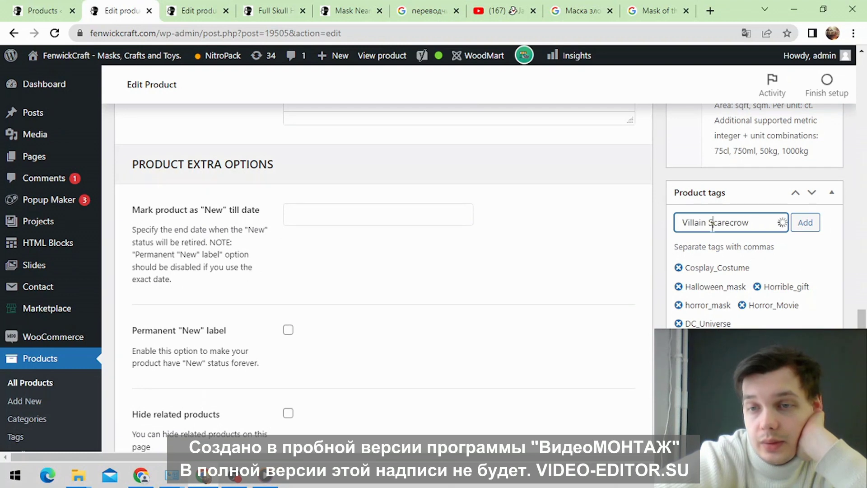
pyautogui.press('BackSpace')
pyautogui.write('_')
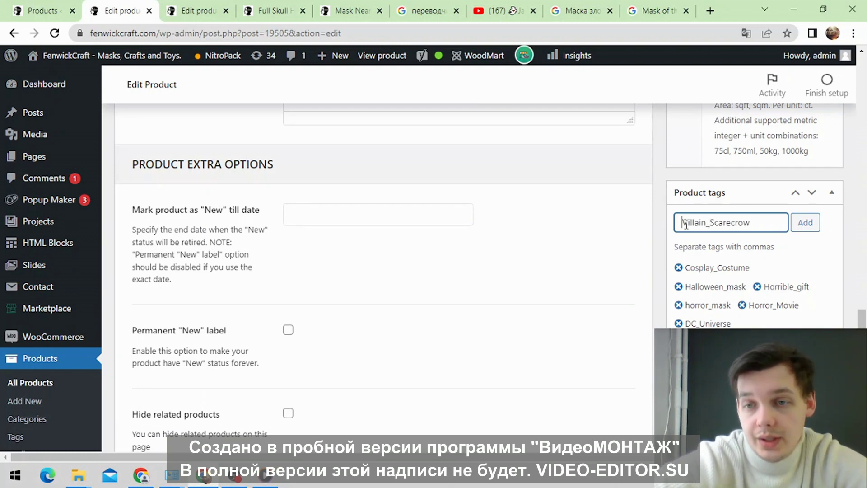
# Step: Change both initial capitals to lowercase, remove the leading space and add villain_scarecrow to the product tags
pyautogui.click(689, 225)
pyautogui.press('BackSpace')
pyautogui.write('M')
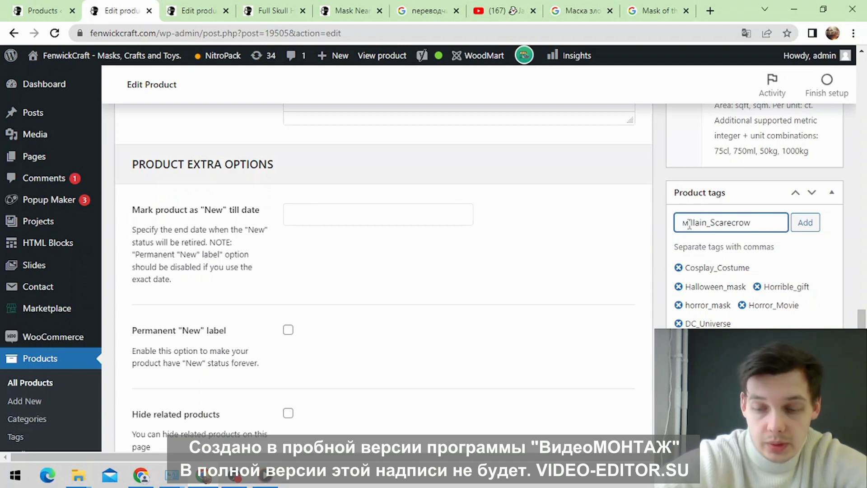
pyautogui.press('BackSpace')
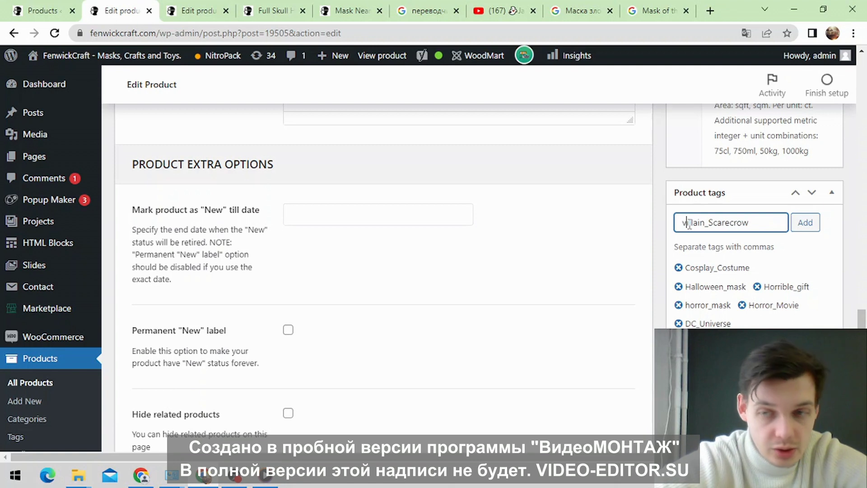
pyautogui.write('v')
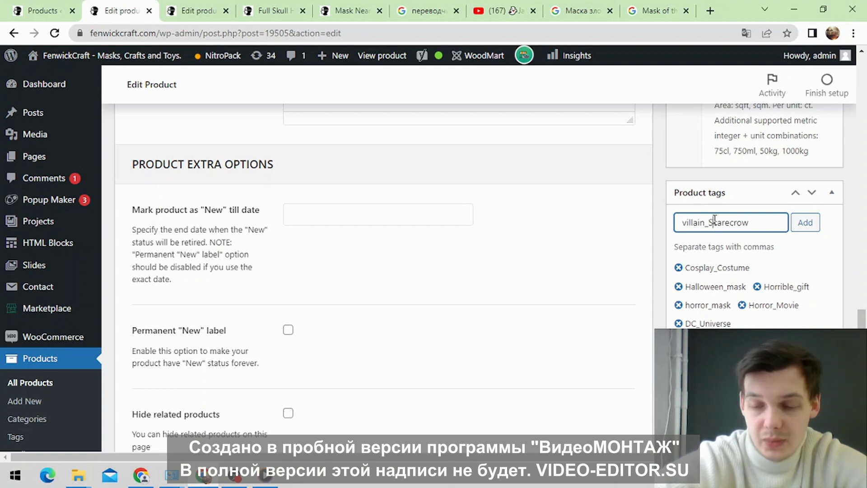
pyautogui.click(715, 219)
pyautogui.press('BackSpace')
pyautogui.write('s')
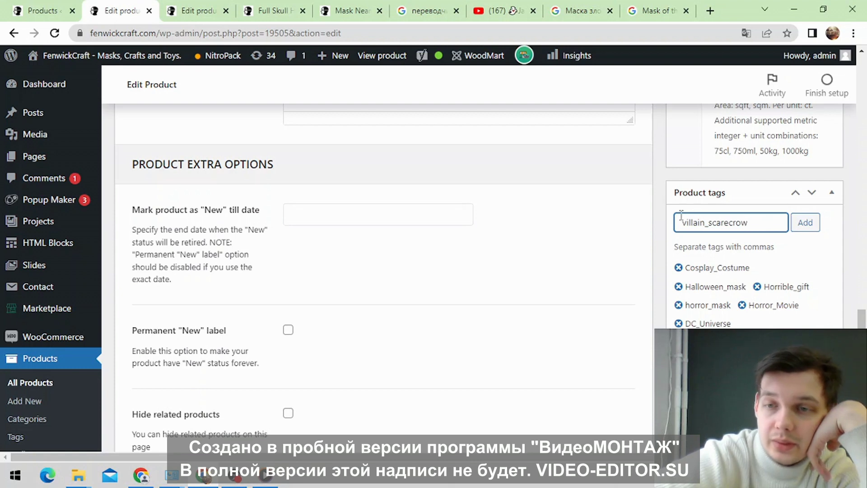
pyautogui.press('BackSpace')
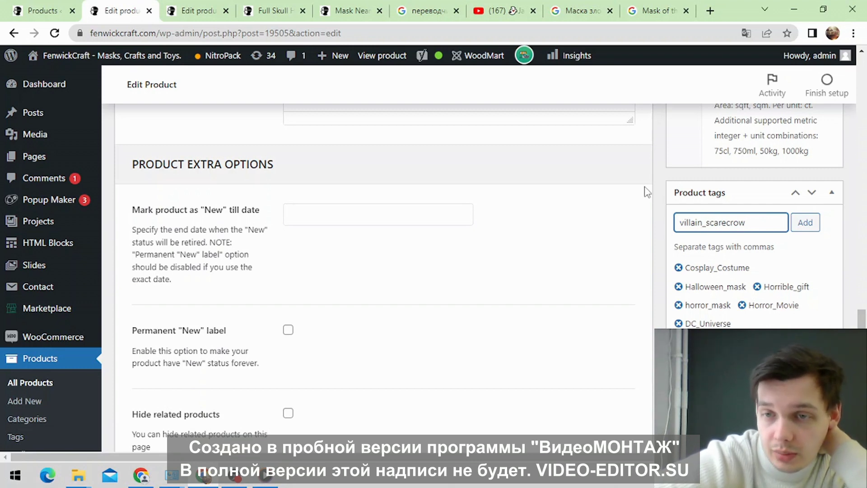
pyautogui.click(680, 226)
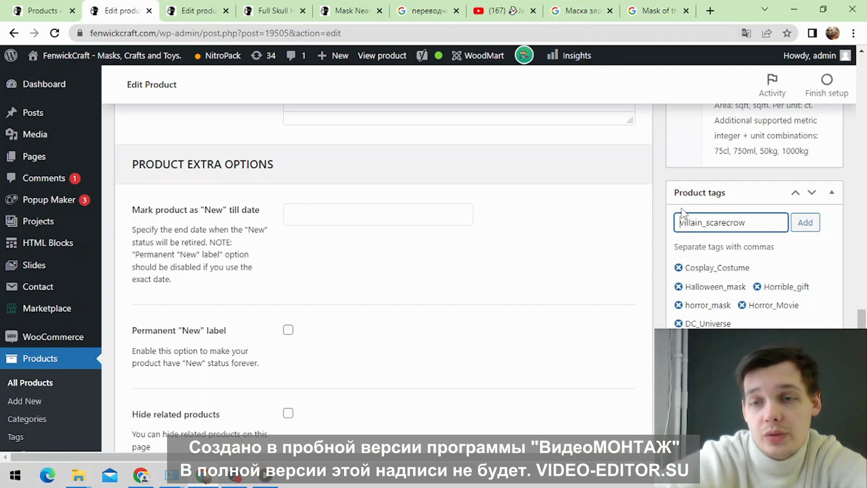
pyautogui.click(804, 224)
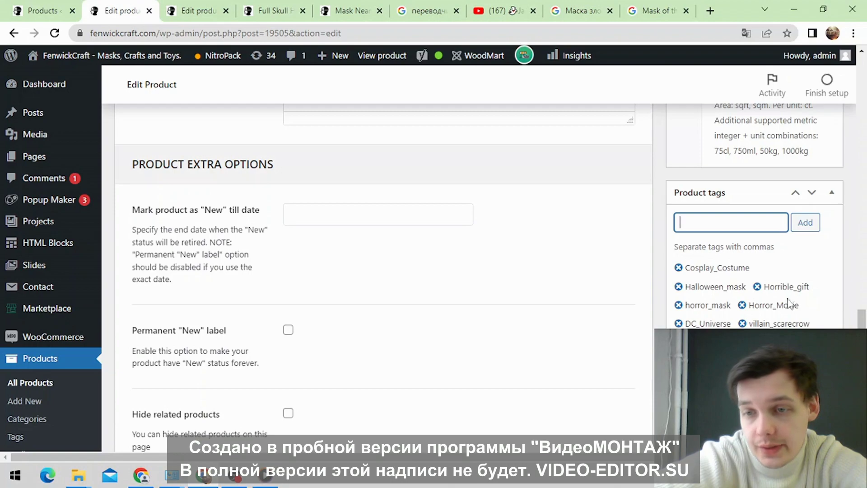
# Step: Switch to the open Google translator page and clear the previous Russian source text
pyautogui.scroll(-10, 542, 266)
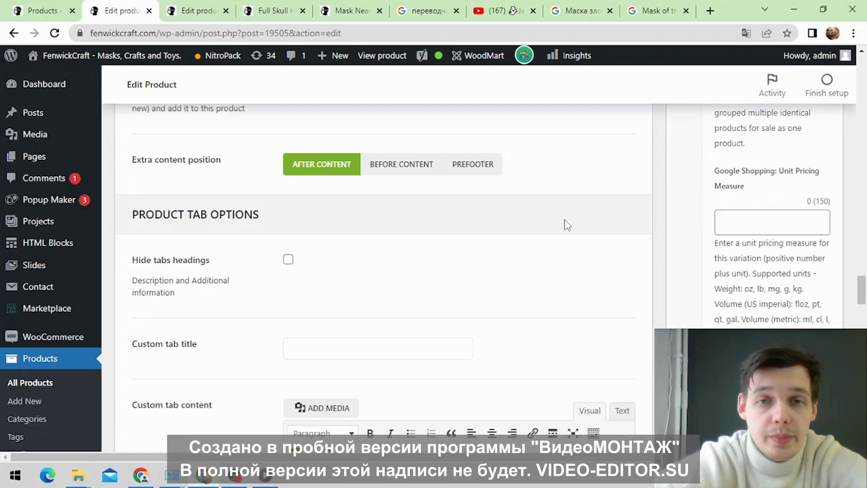
pyautogui.scroll(20, 589, 221)
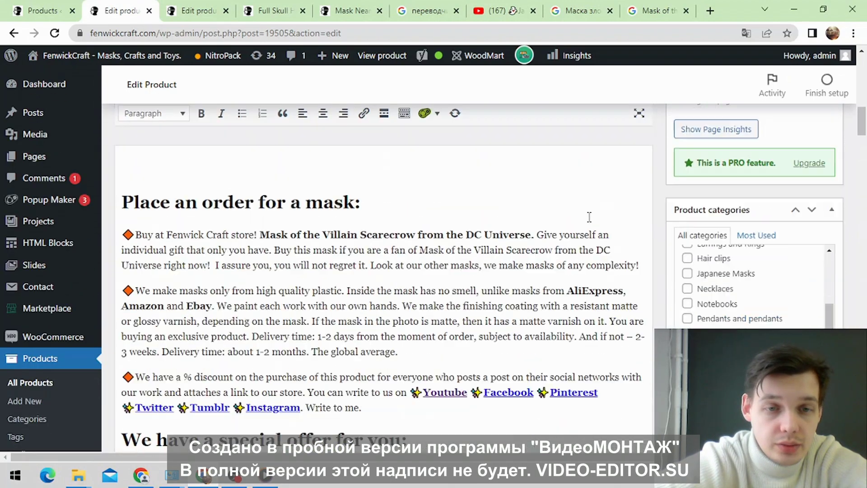
pyautogui.scroll(-15, 589, 221)
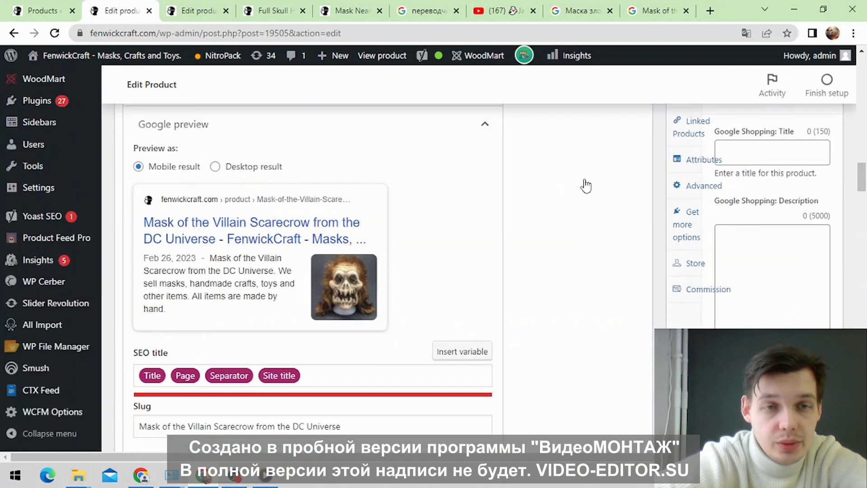
pyautogui.moveTo(287, 5)
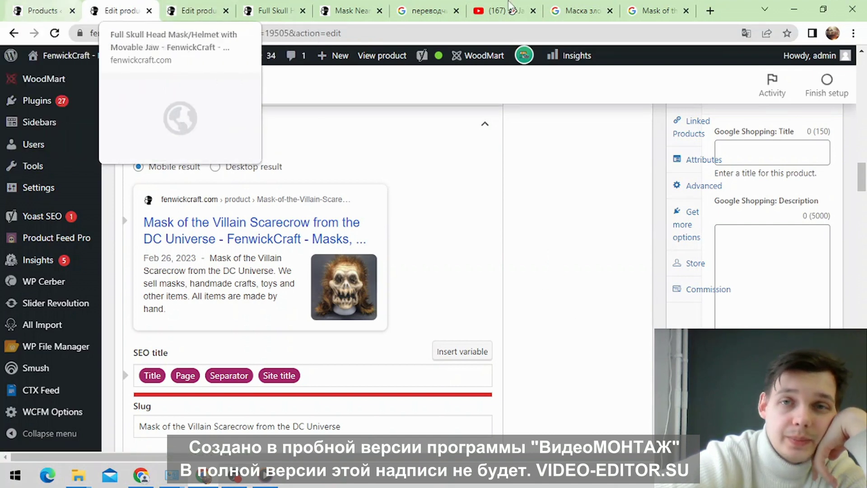
pyautogui.moveTo(554, 5)
pyautogui.moveTo(428, 7)
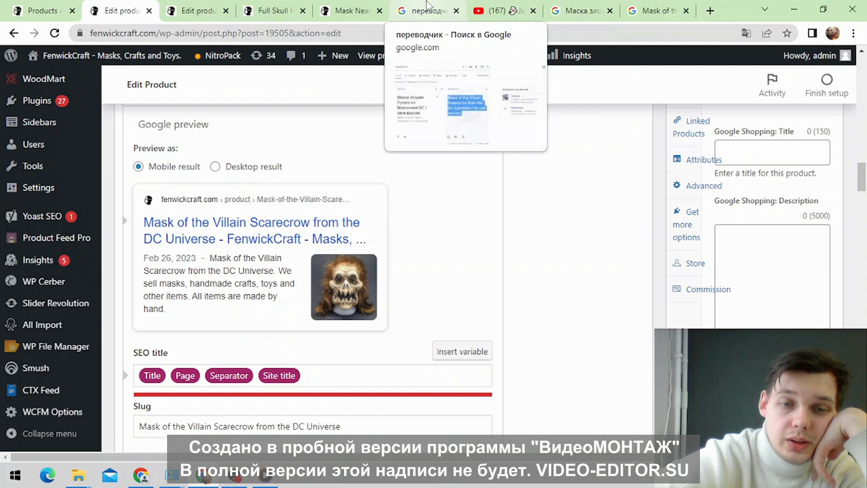
pyautogui.click(429, 7)
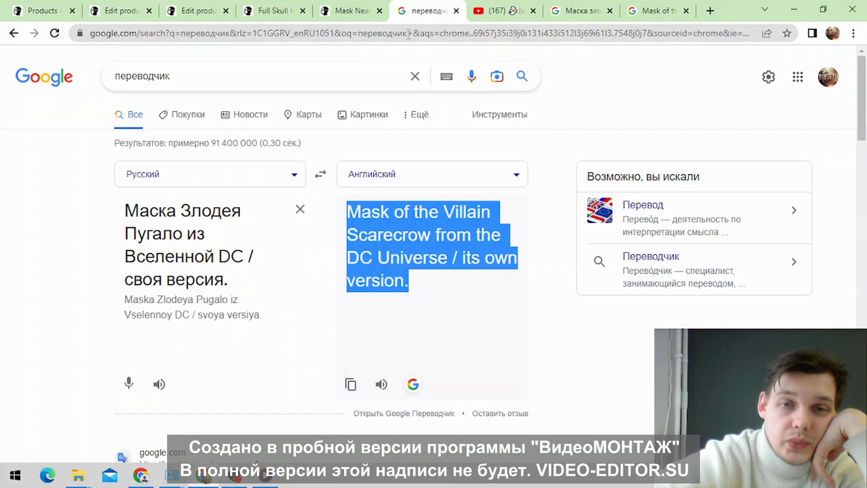
pyautogui.click(297, 209)
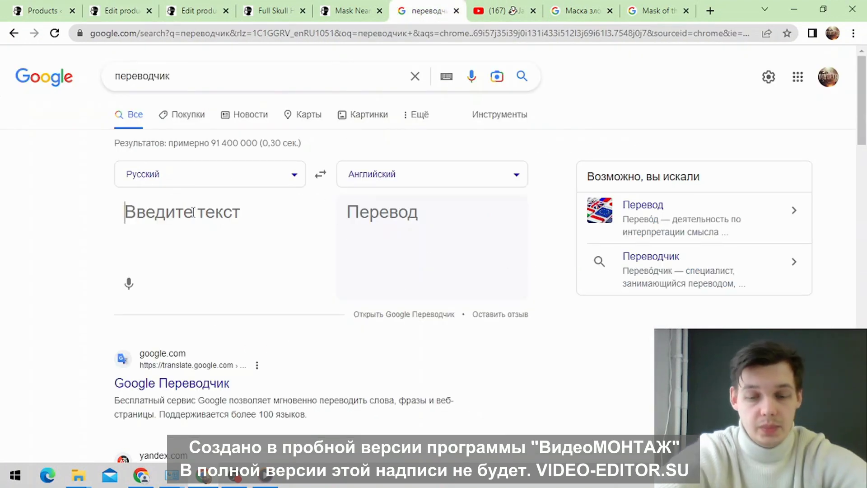
pyautogui.write('Pkjl')
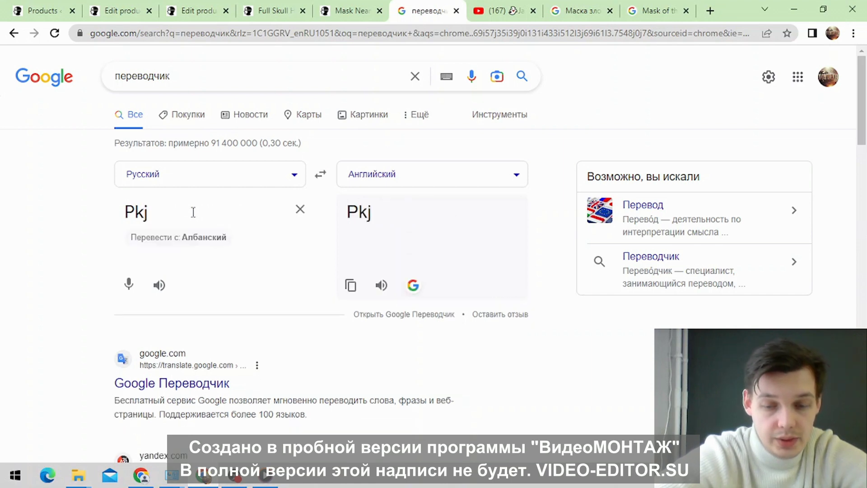
pyautogui.press('BackSpace')
pyautogui.press('BackSpace')
pyautogui.press('BackSpace')
pyautogui.press('BackSpace')
pyautogui.write('Pkj')
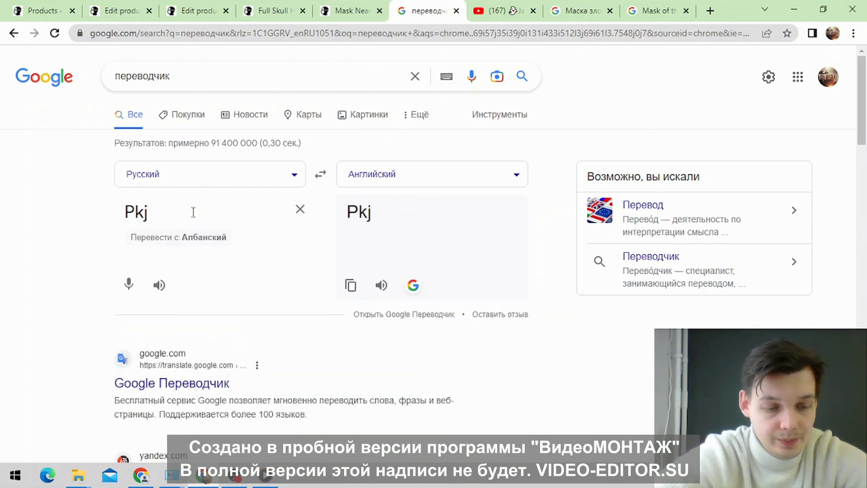
pyautogui.write('l')
pyautogui.press('BackSpace')
pyautogui.press('BackSpace')
pyautogui.press('BackSpace')
pyautogui.press('BackSpace')
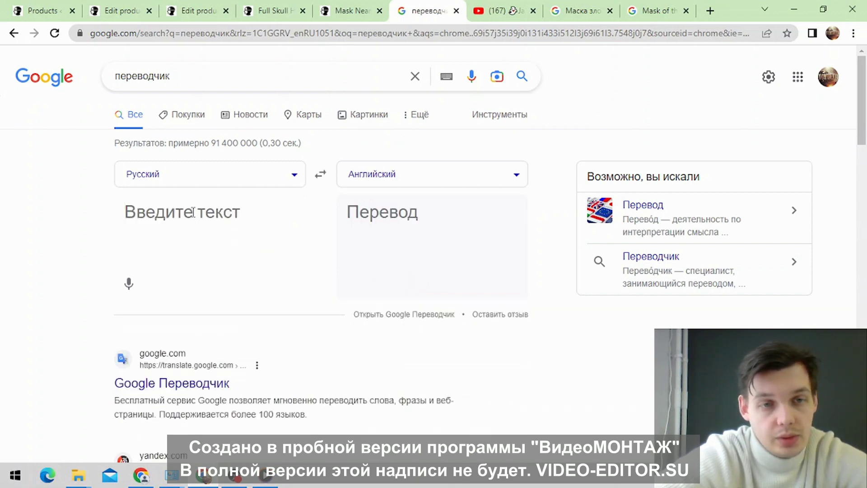
pyautogui.write('Pkjq')
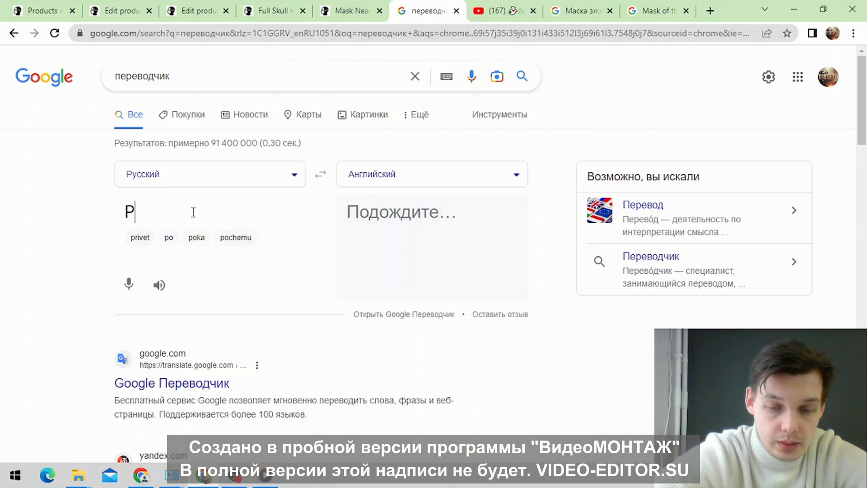
pyautogui.press('BackSpace')
pyautogui.press('BackSpace')
pyautogui.press('BackSpace')
pyautogui.press('BackSpace')
pyautogui.press('BackSpace')
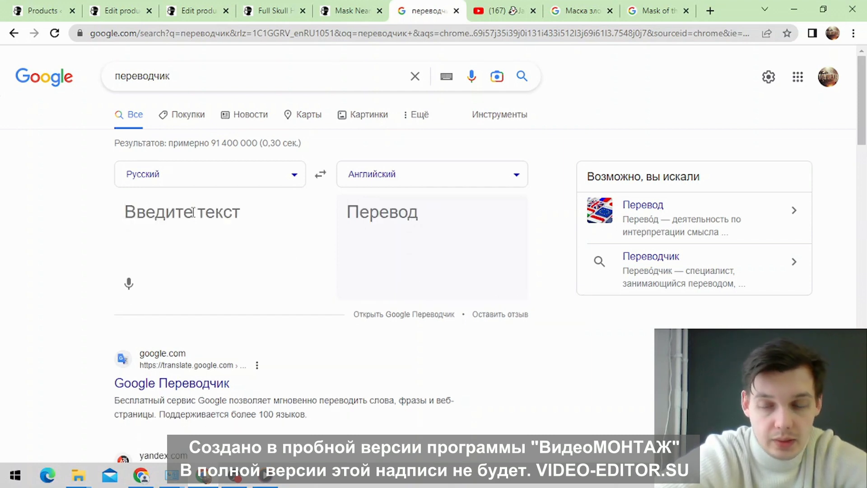
pyautogui.write('З')
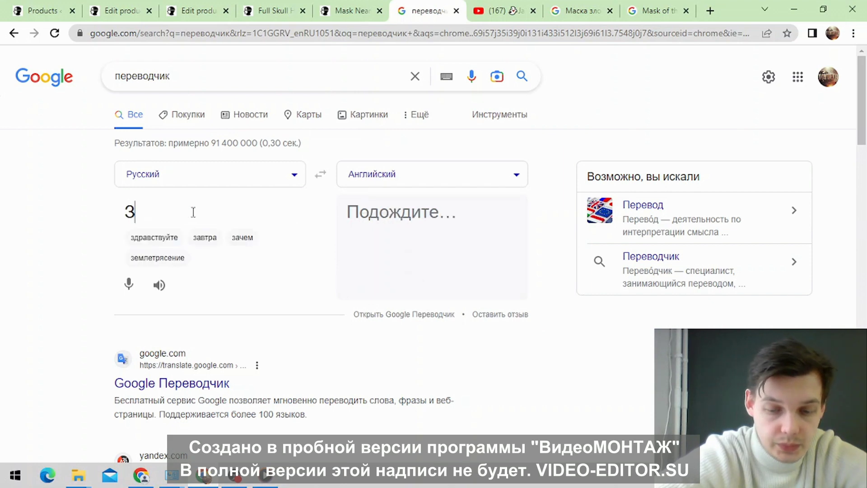
pyautogui.write('лод')
pyautogui.press('BackSpace')
pyautogui.press('BackSpace')
pyautogui.press('BackSpace')
pyautogui.press('BackSpace')
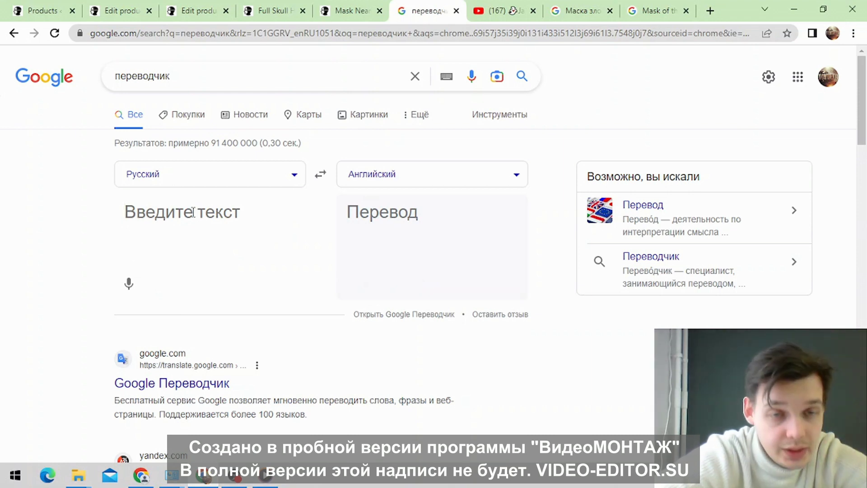
# Step: Enter "Злодей DC," as the Russian source text in the translator
pyautogui.write('З')
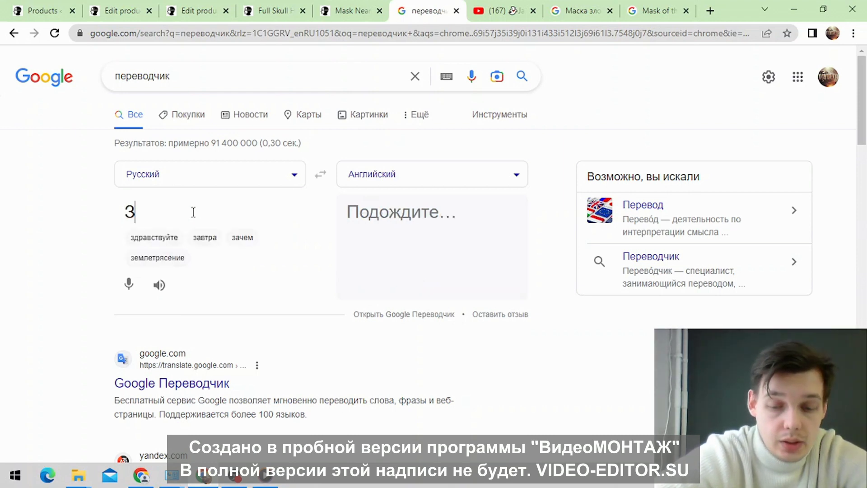
pyautogui.write('лодей ')
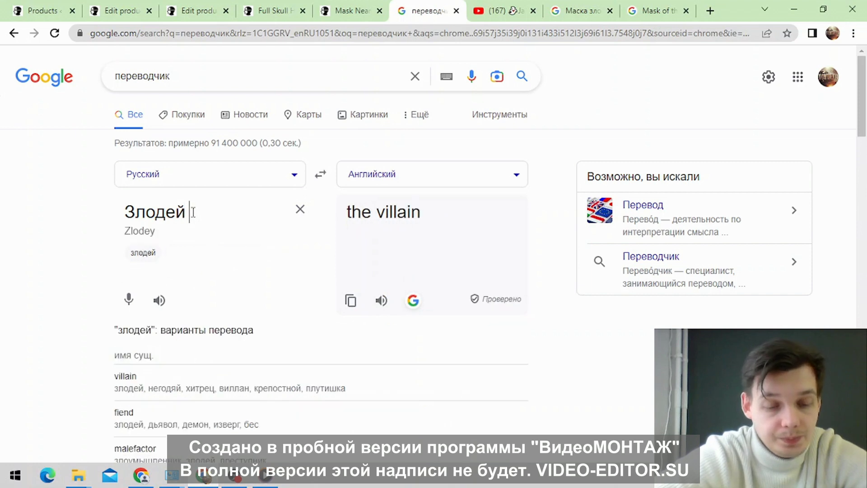
pyautogui.write('Вс')
pyautogui.press('BackSpace')
pyautogui.press('BackSpace')
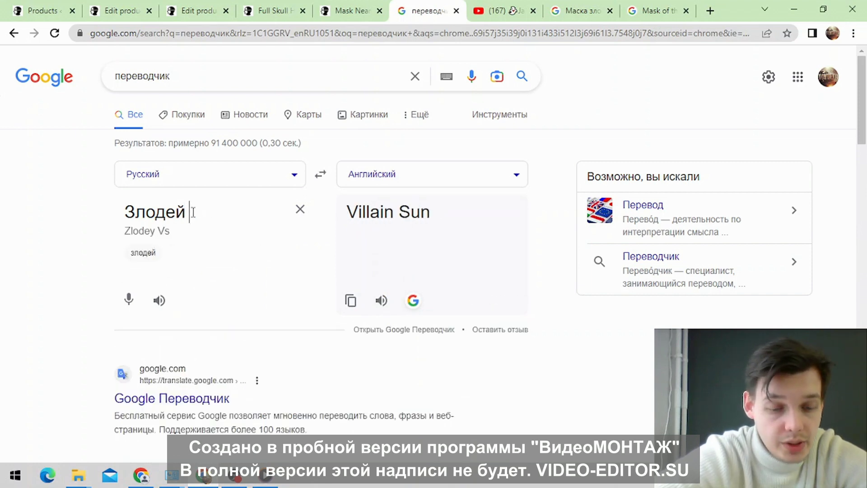
pyautogui.write('DC')
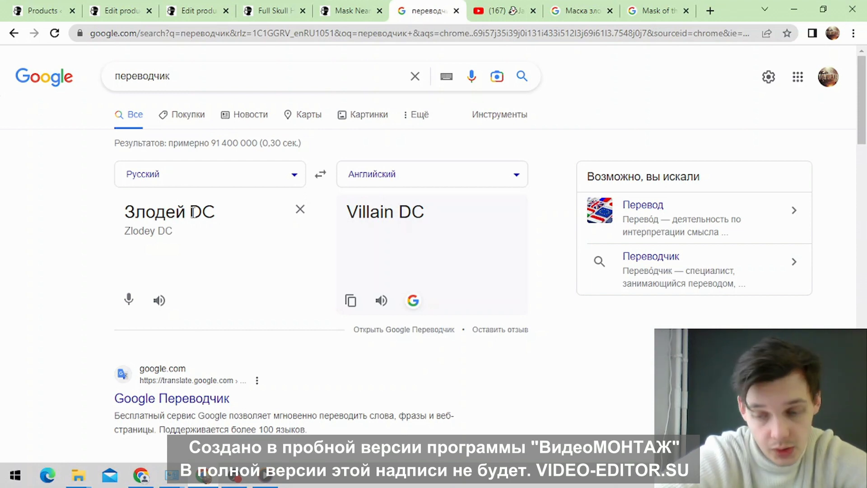
pyautogui.press('BackSpace')
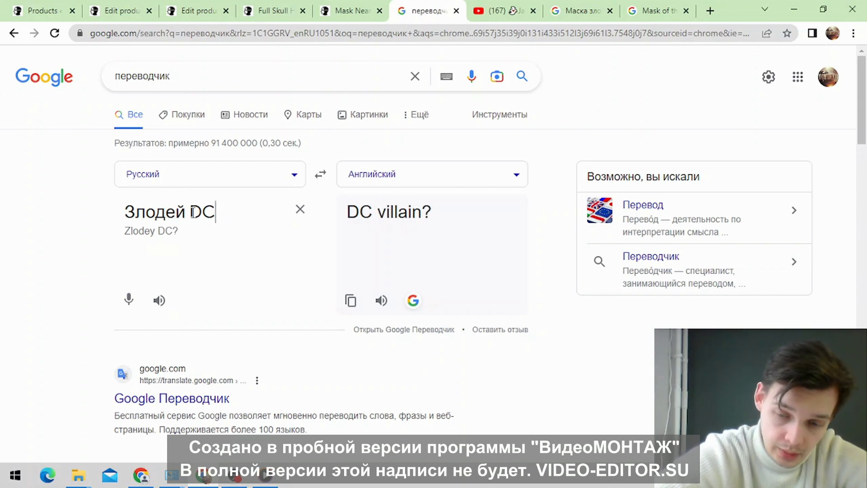
pyautogui.write(',')
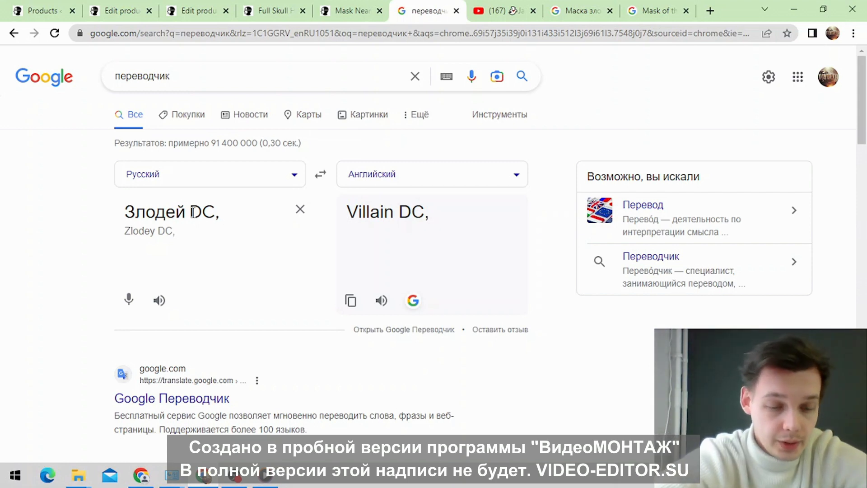
# Step: Append "антигерой готема," to the Russian source text and join its two words with an underscore
pyautogui.write('анн')
pyautogui.press('BackSpace')
pyautogui.write('тигерой ')
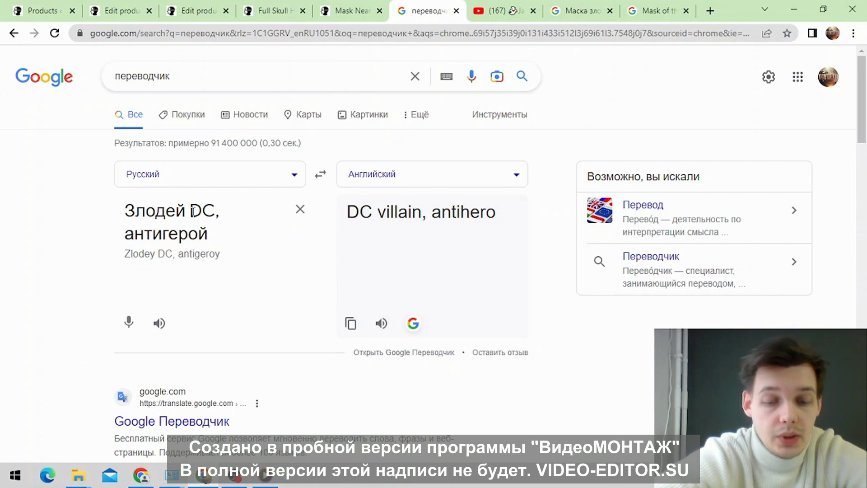
pyautogui.write('гот')
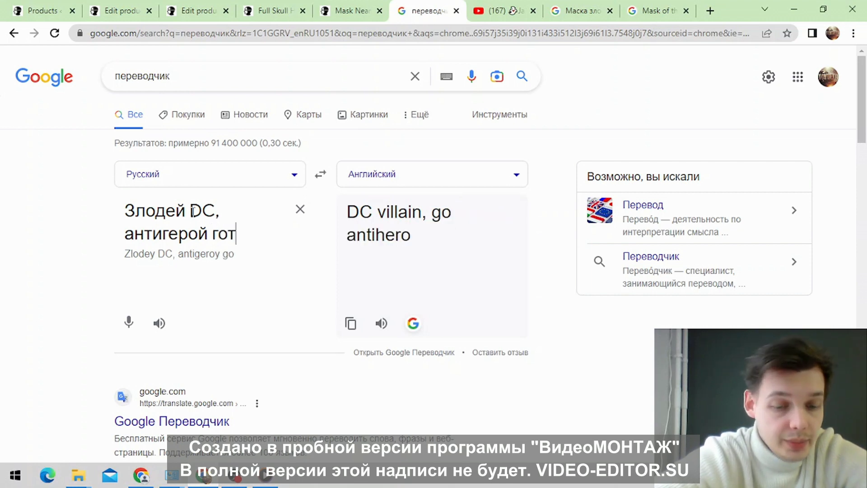
pyautogui.write('ема,')
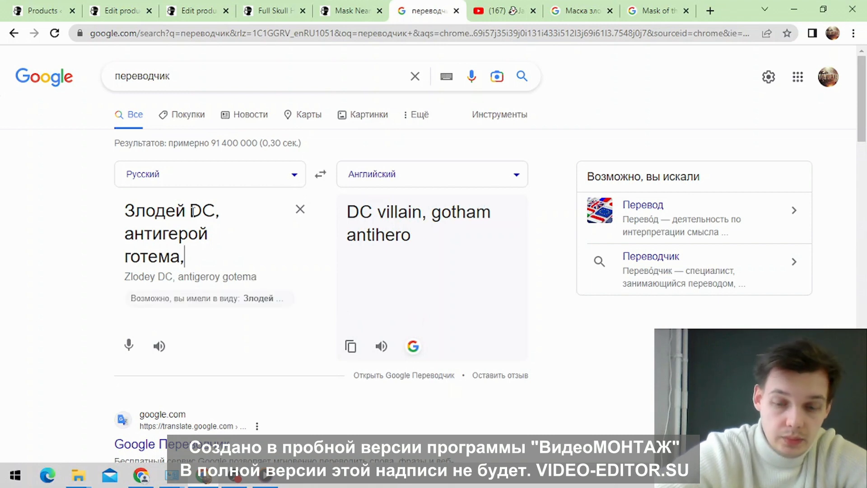
pyautogui.click(134, 257)
pyautogui.press('BackSpace')
pyautogui.write('_')
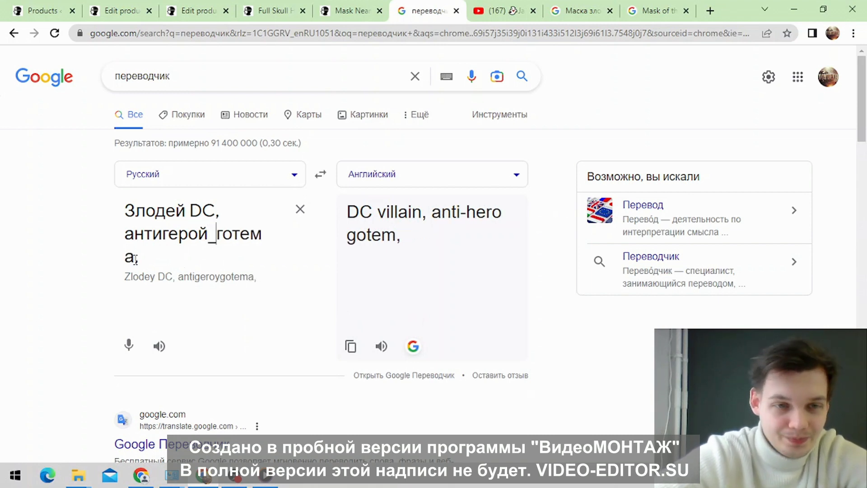
# Step: Change the first phrase of the source text to lowercase so it reads "злодей dc"
pyautogui.click(132, 209)
pyautogui.press('BackSpace')
pyautogui.write('з')
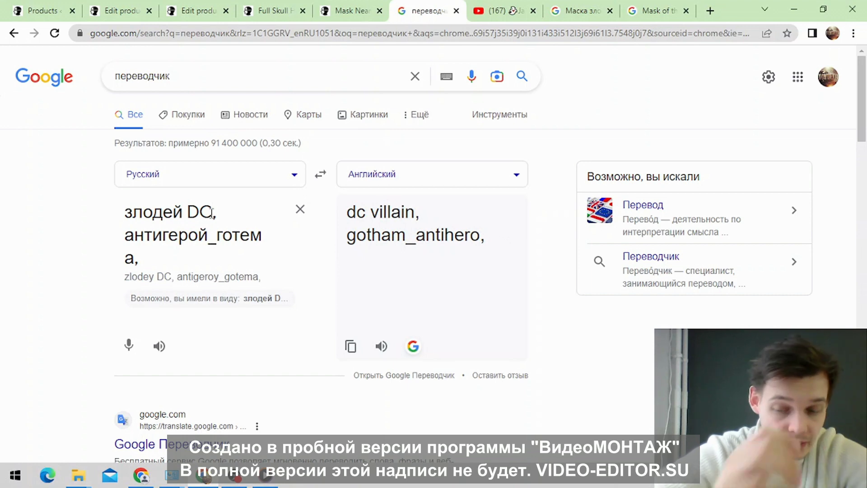
pyautogui.press('BackSpace')
pyautogui.press('BackSpace')
pyautogui.write('в')
pyautogui.press('BackSpace')
pyautogui.write('dc')
pyautogui.click(165, 260)
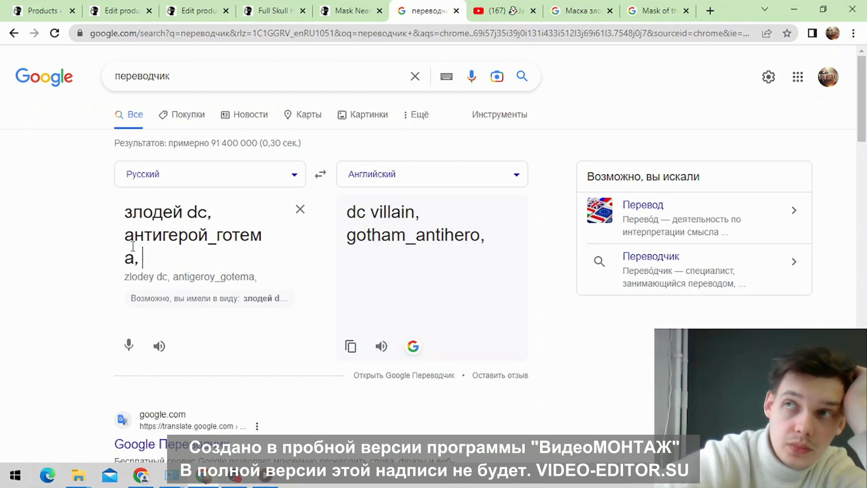
# Step: Search Google for "кто такой пугало из ДС" in a new browser window, separate from the translator
pyautogui.click(710, 10)
pyautogui.click(646, 30)
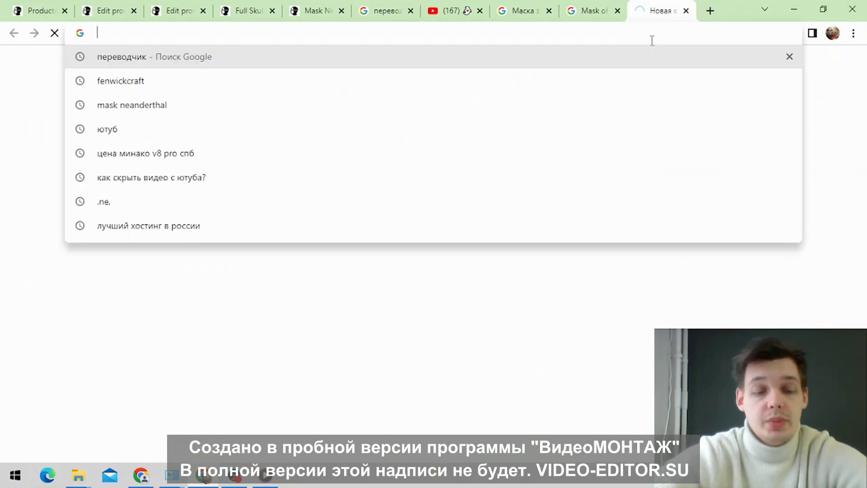
pyautogui.write('rfnj')
pyautogui.press('BackSpace')
pyautogui.press('BackSpace')
pyautogui.press('BackSpace')
pyautogui.press('BackSpace')
pyautogui.press('BackSpace')
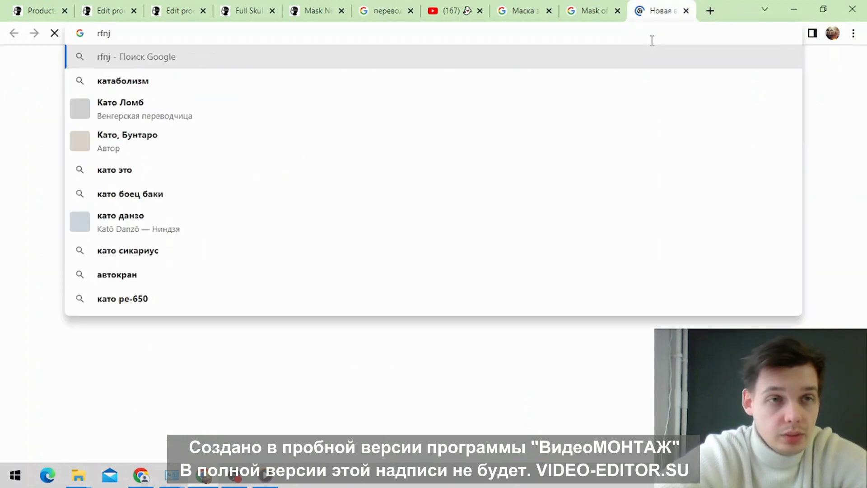
pyautogui.write('кт')
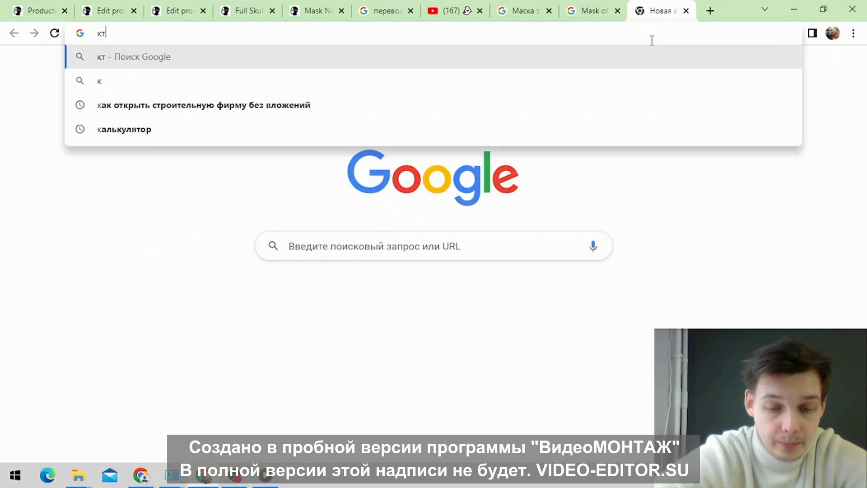
pyautogui.write('о такой пугало')
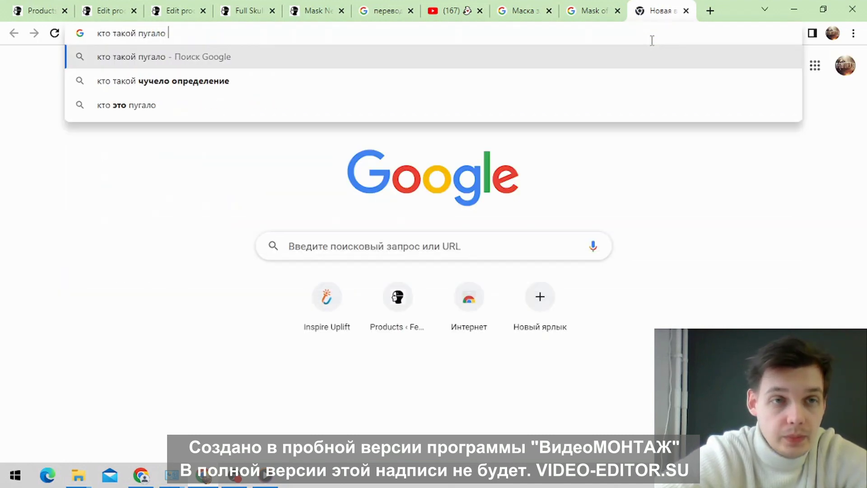
pyautogui.write(' и')
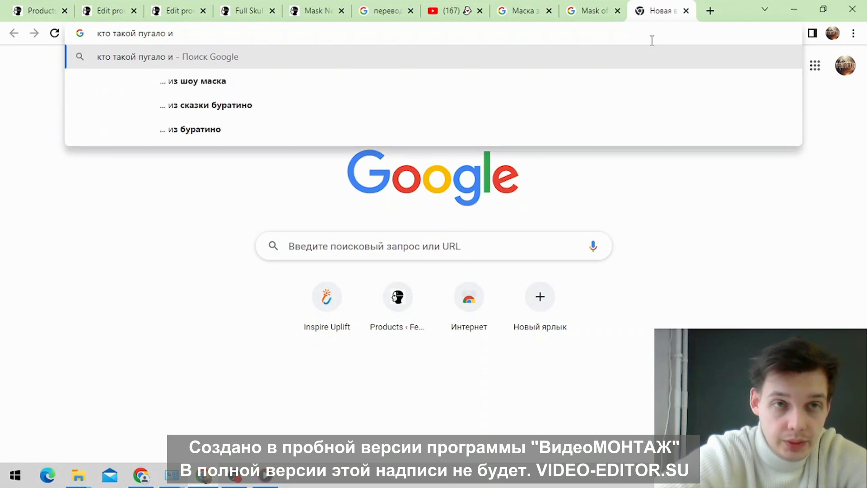
pyautogui.write('з ДС')
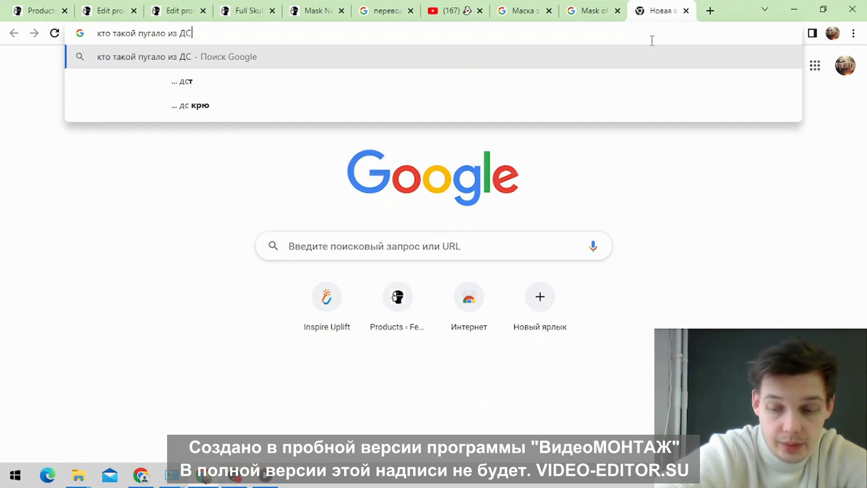
pyautogui.hotkey('shift', 'Return')
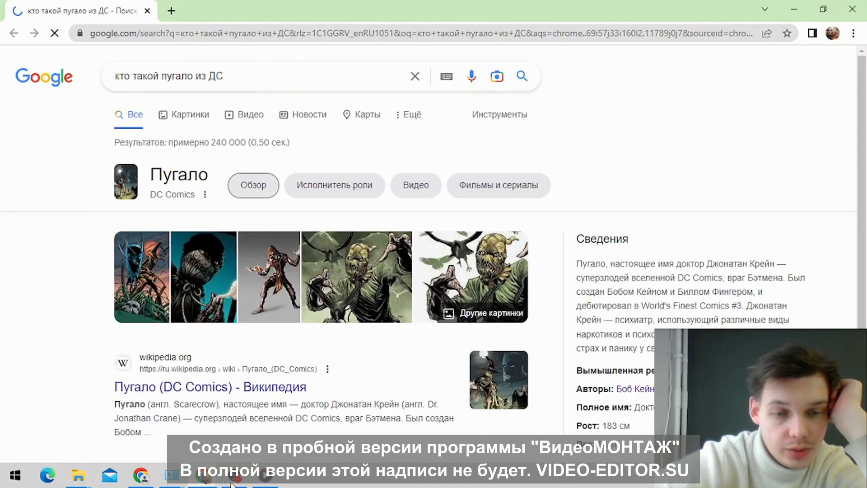
# Step: Copy the character's real name "Джонатан Крейн" from the details summary in the Scarecrow search results
pyautogui.moveTo(205, 483)
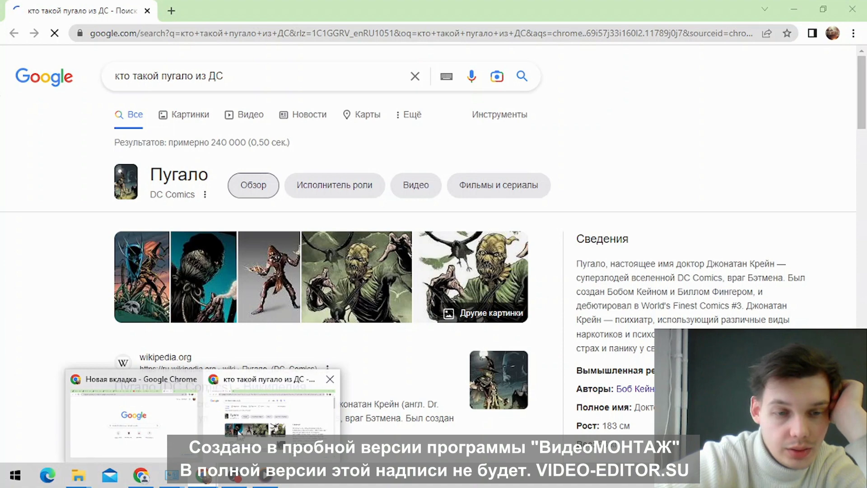
pyautogui.scroll(-3, 549, 297)
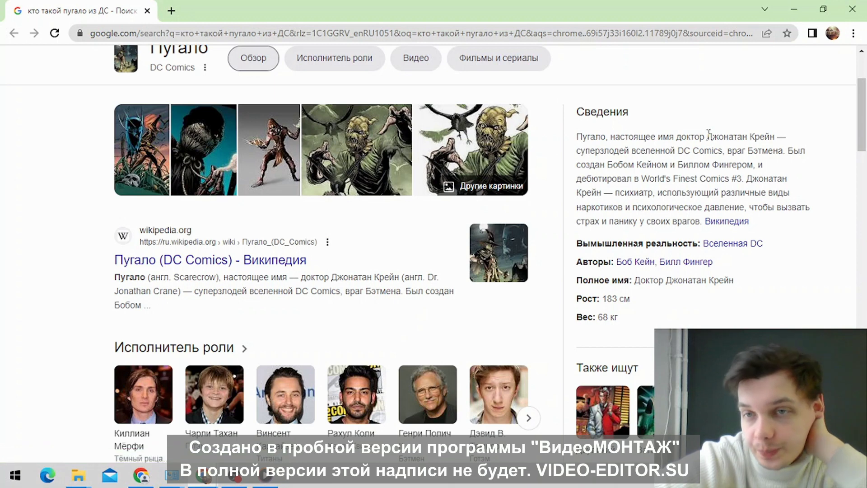
pyautogui.moveTo(710, 133); pyautogui.dragTo(775, 135)
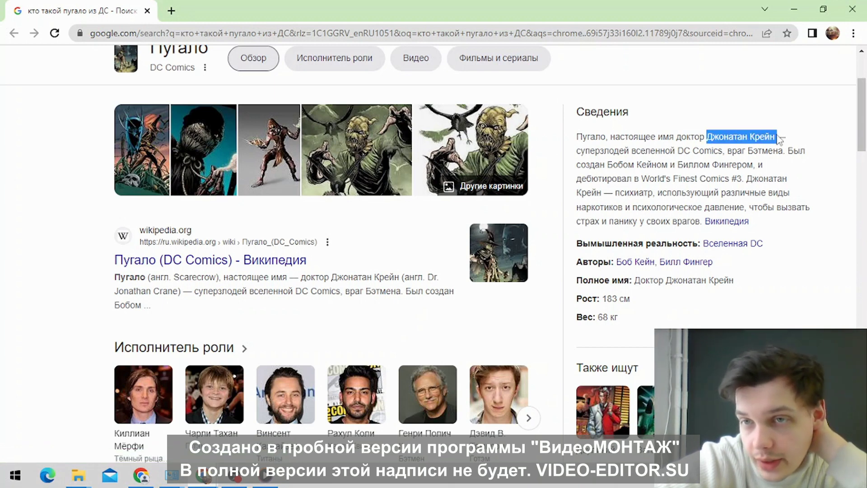
pyautogui.click(775, 135)
pyautogui.rightClick(775, 136)
pyautogui.click(741, 133)
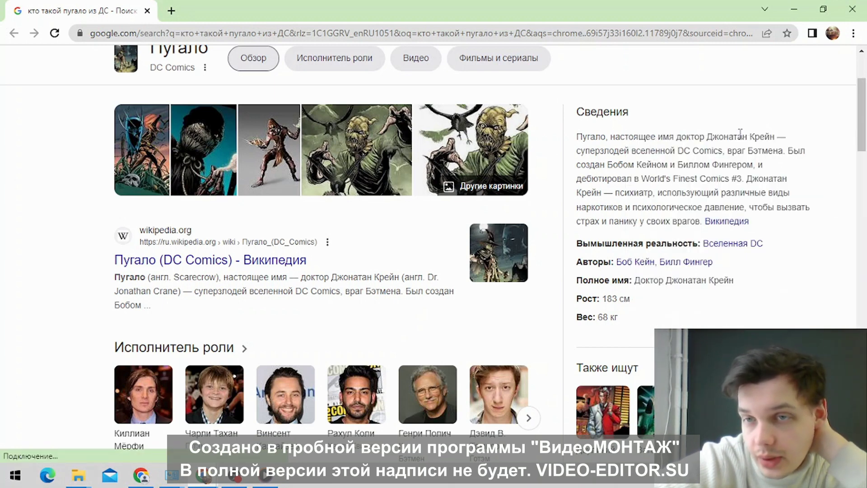
pyautogui.moveTo(709, 137); pyautogui.dragTo(769, 135)
pyautogui.rightClick(771, 135)
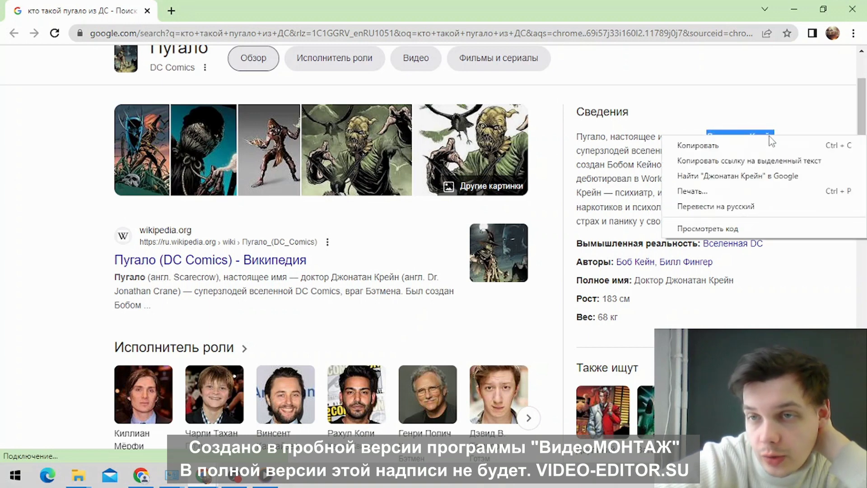
pyautogui.click(752, 143)
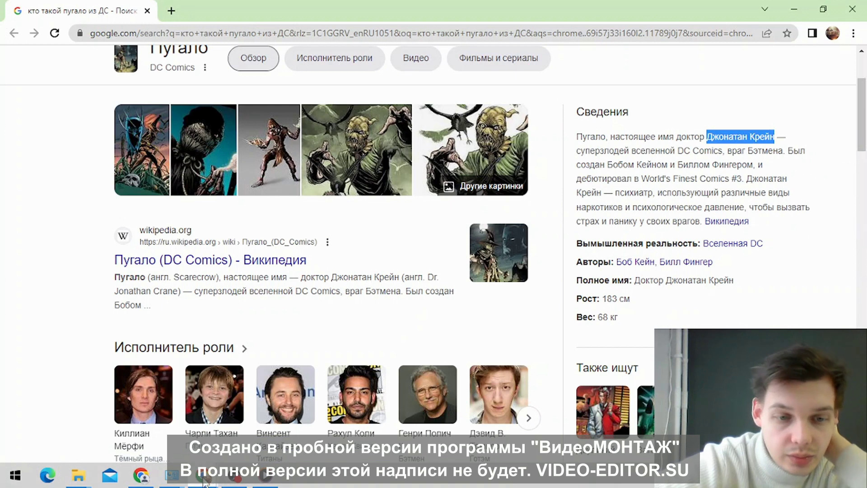
# Step: Return to the translator, append the copied name as "Джонатан_Крейн," and join the first phrase with an underscore as "злодей_dc"
pyautogui.click(173, 411)
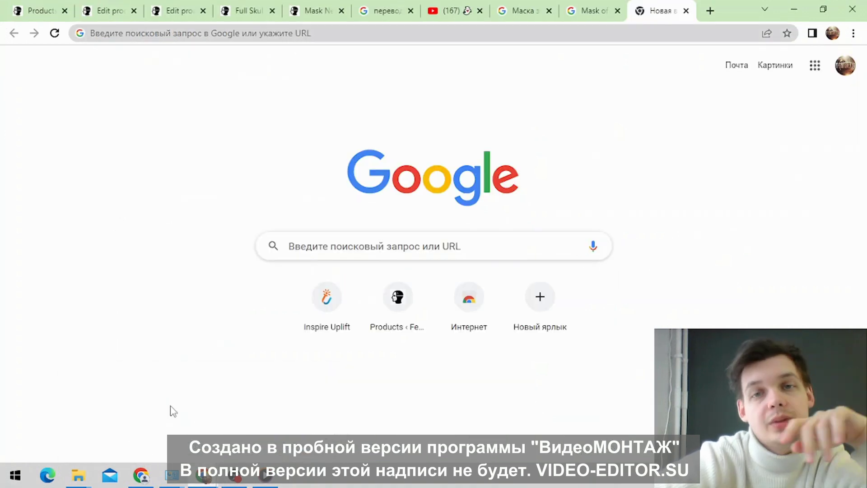
pyautogui.click(382, 11)
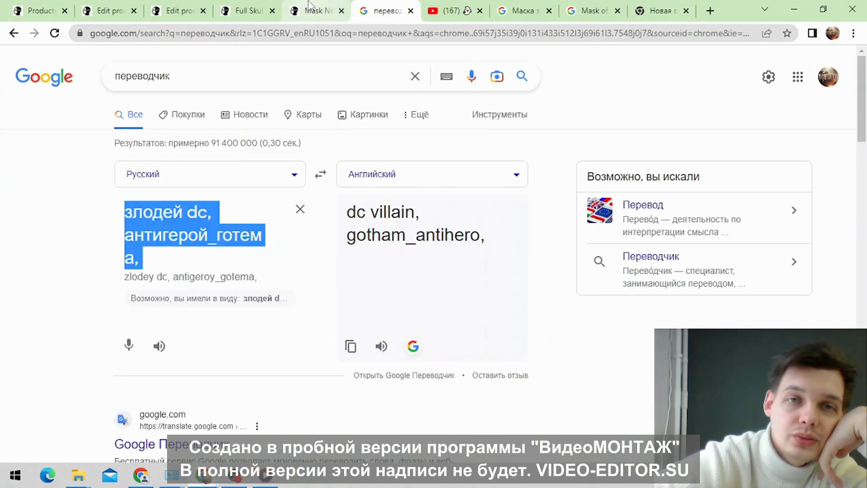
pyautogui.click(158, 255)
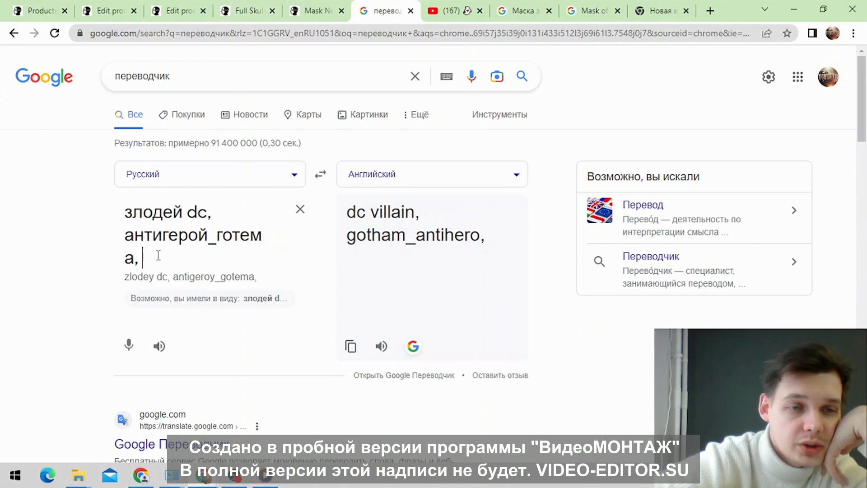
pyautogui.rightClick(158, 256)
pyautogui.click(204, 356)
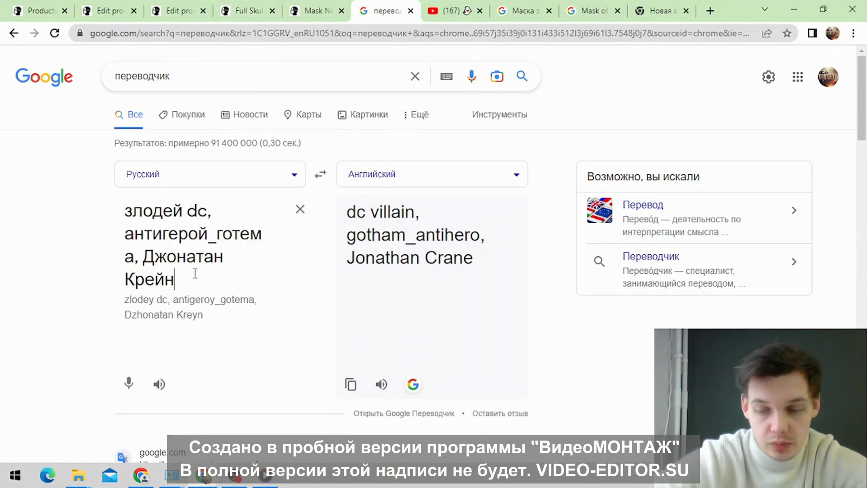
pyautogui.click(127, 279)
pyautogui.press('BackSpace')
pyautogui.write('_')
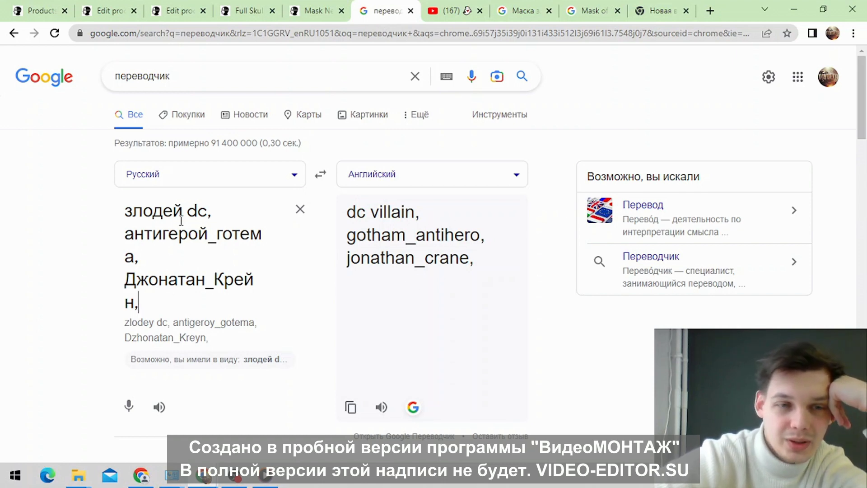
pyautogui.press('BackSpace')
pyautogui.write('_')
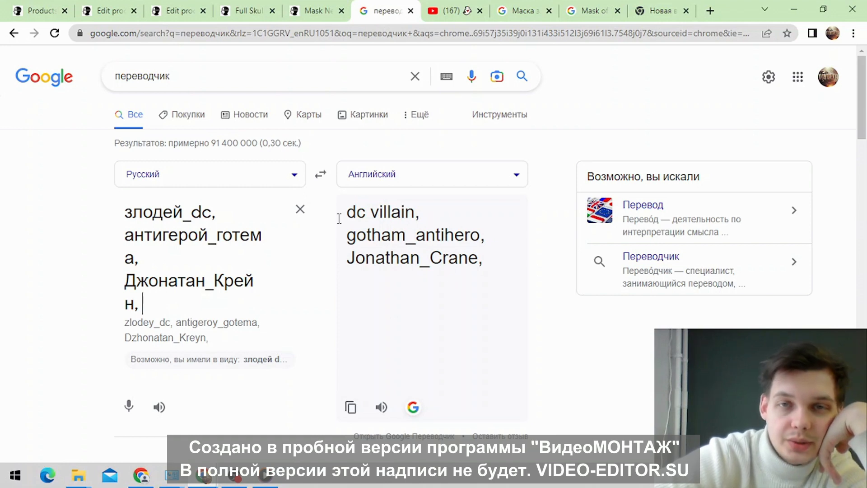
# Step: Return to the Scarecrow search results window and copy the phrase "враг Бэтмена" from the details summary
pyautogui.click(490, 8)
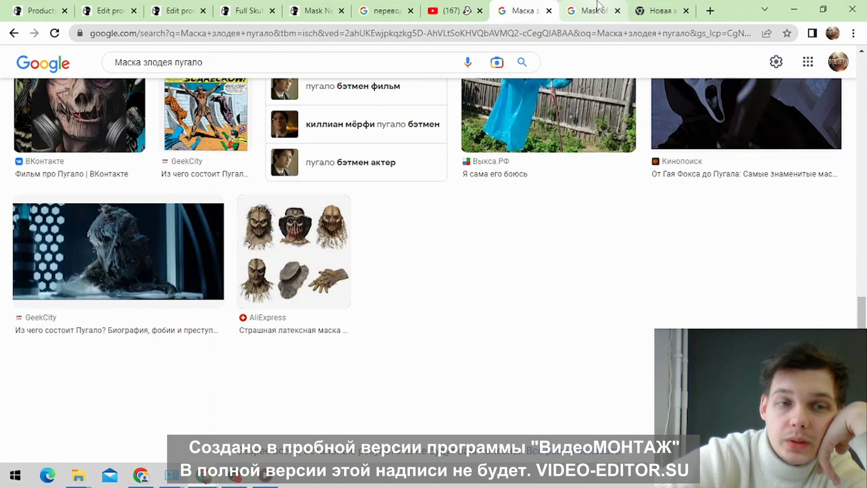
pyautogui.click(638, 6)
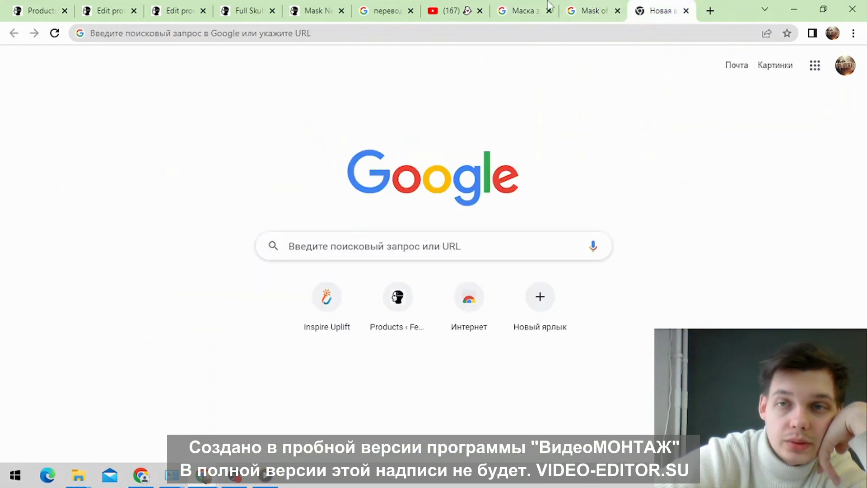
pyautogui.moveTo(208, 479)
pyautogui.click(262, 422)
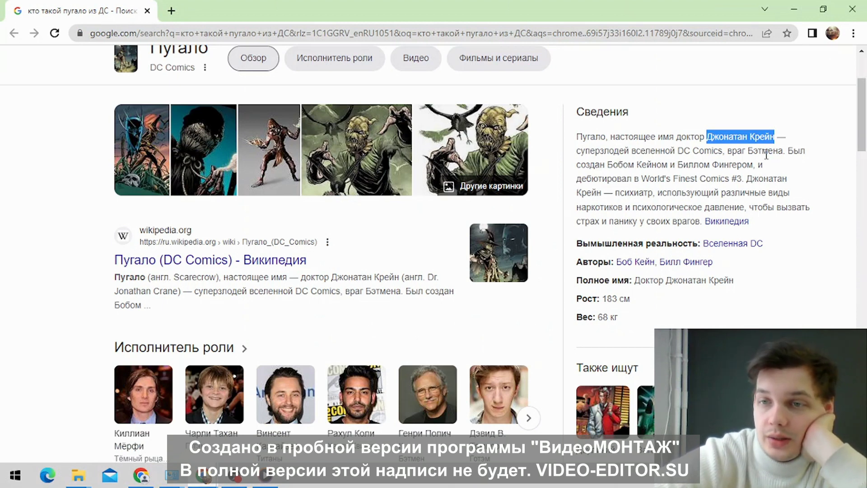
pyautogui.moveTo(729, 152); pyautogui.dragTo(781, 148)
pyautogui.rightClick(783, 150)
pyautogui.click(773, 158)
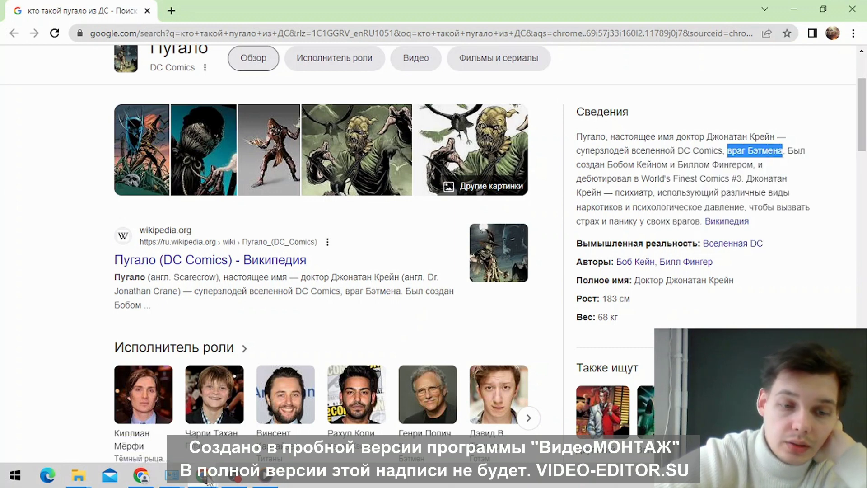
# Step: Return to the translator, append the copied phrase after "Джонатан_Крейн," and format it with an underscore and comma as "враг_Бэтмена,"
pyautogui.moveTo(208, 479)
pyautogui.click(131, 420)
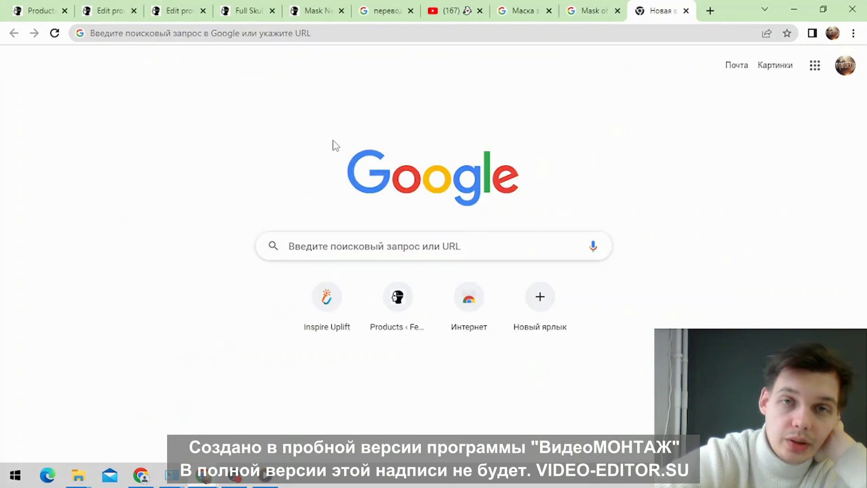
pyautogui.click(385, 8)
pyautogui.click(150, 313)
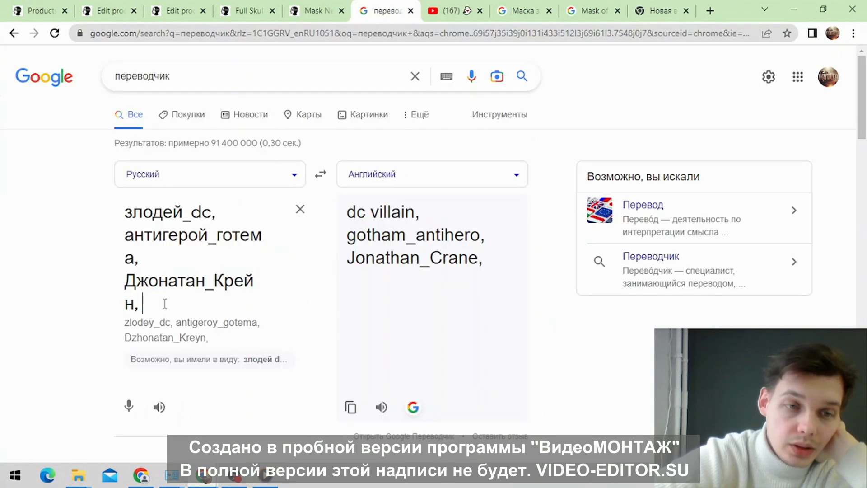
pyautogui.rightClick(164, 300)
pyautogui.click(212, 201)
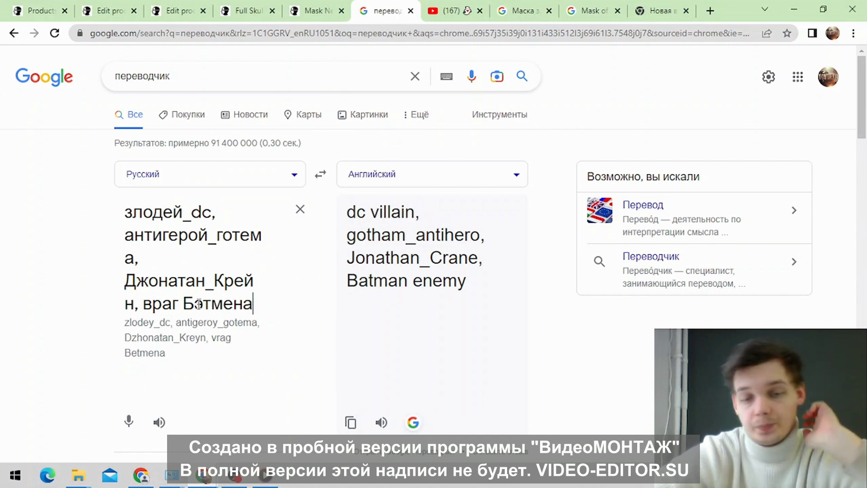
pyautogui.write(',')
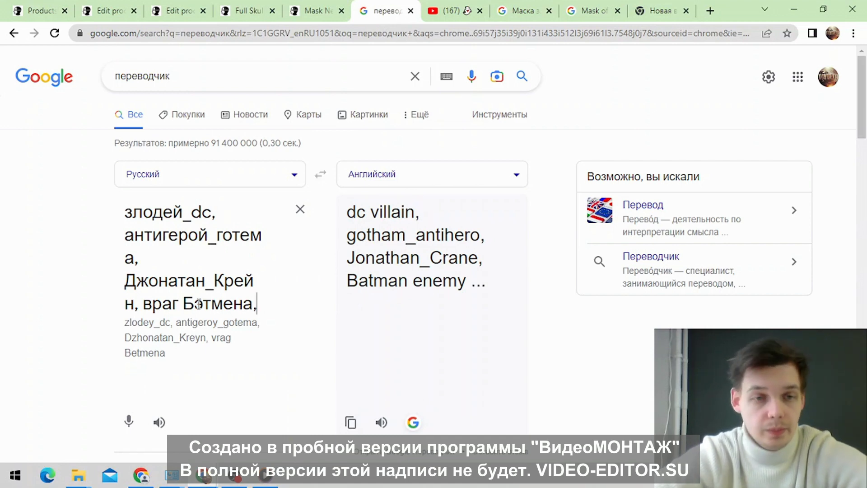
pyautogui.click(185, 304)
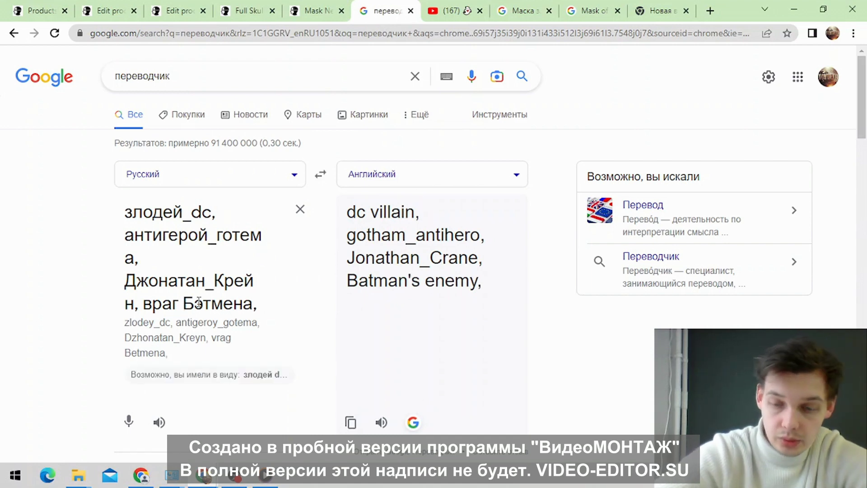
pyautogui.press('BackSpace')
pyautogui.write('_')
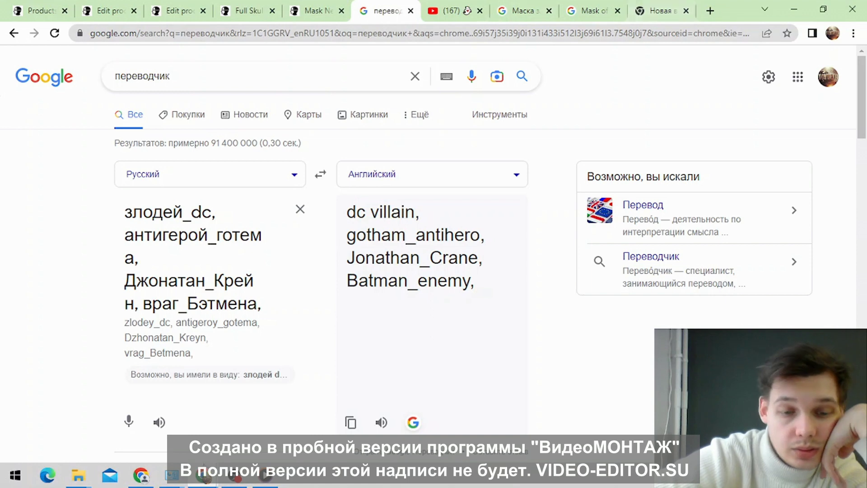
# Step: Return to the Scarecrow search results, look through them for more tag ideas and open the Batman Wiki Fandom article on Пугало
pyautogui.moveTo(202, 475)
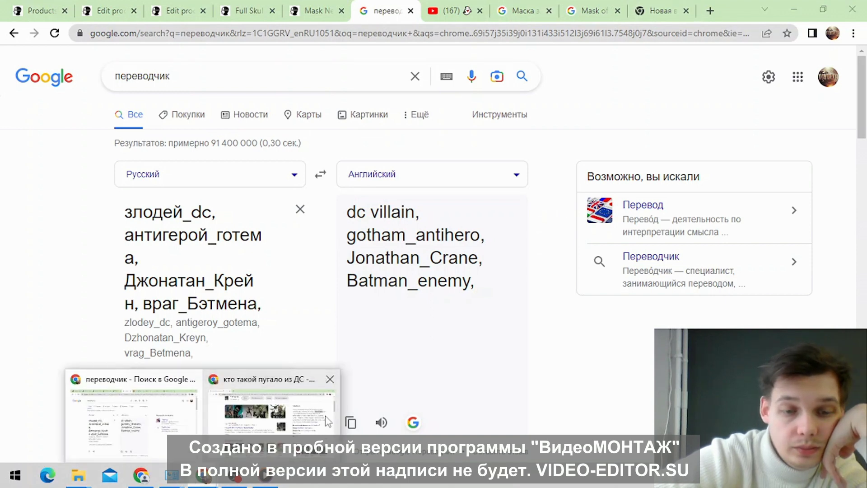
pyautogui.click(267, 398)
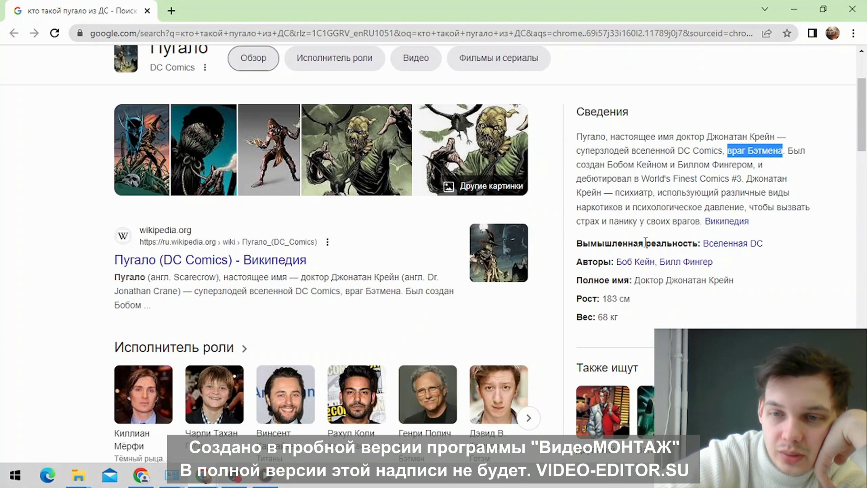
pyautogui.scroll(-1, 646, 242)
pyautogui.scroll(-5, 572, 205)
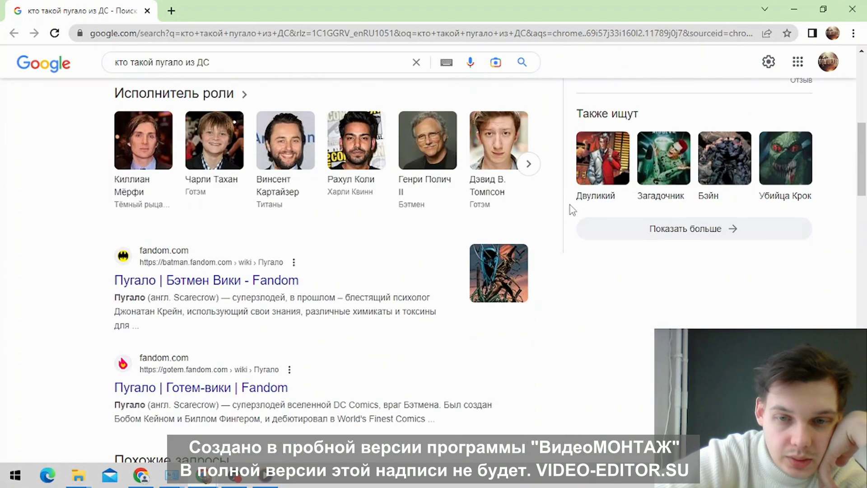
pyautogui.scroll(-1, 570, 205)
pyautogui.scroll(2, 242, 247)
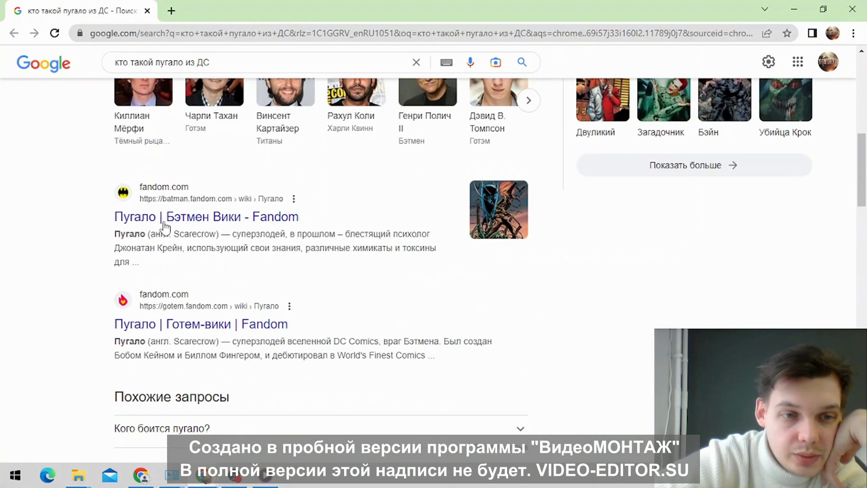
pyautogui.scroll(-5, 170, 222)
pyautogui.scroll(5, 172, 222)
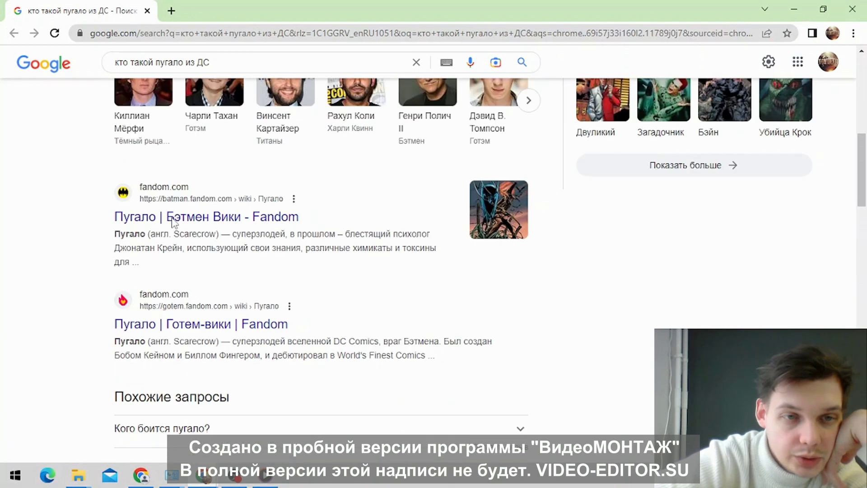
pyautogui.click(173, 222)
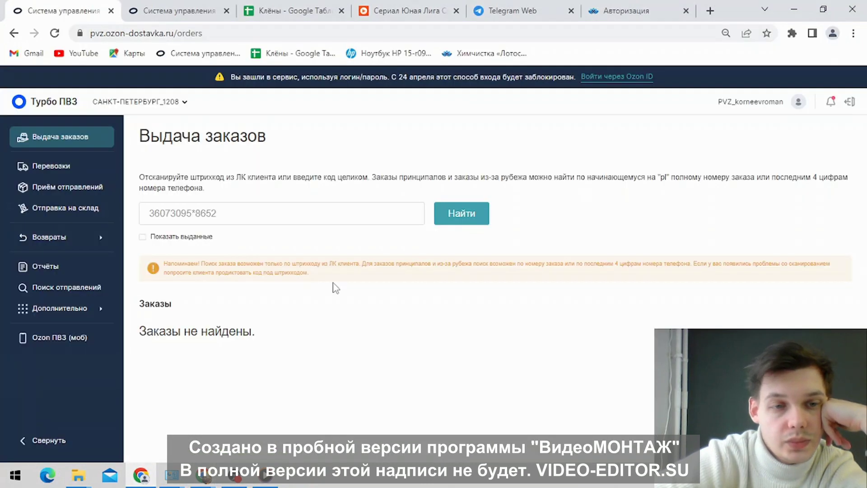
# Step: Return to the translator window and append "суперзлодей" to the end of the Russian tag list
pyautogui.moveTo(203, 475)
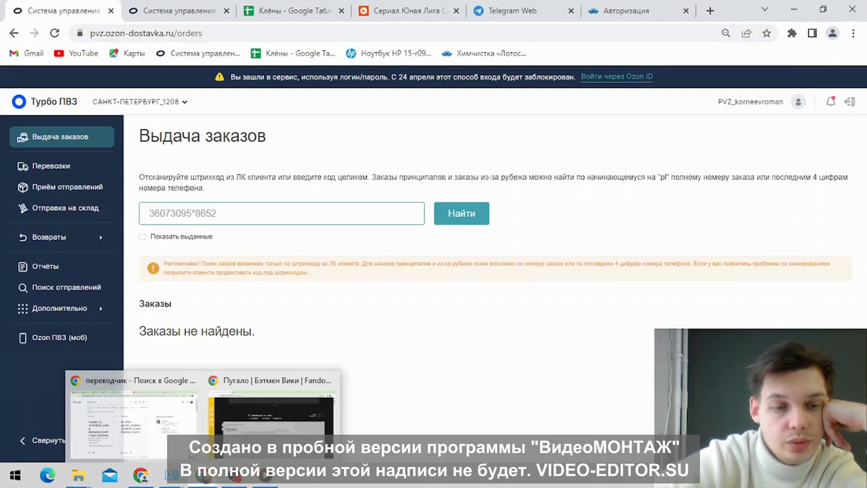
pyautogui.click(153, 420)
pyautogui.hotkey('ctrl', 'a')
pyautogui.click(276, 313)
pyautogui.hotkey('ctrl', 'a')
pyautogui.click(265, 302)
pyautogui.write('с')
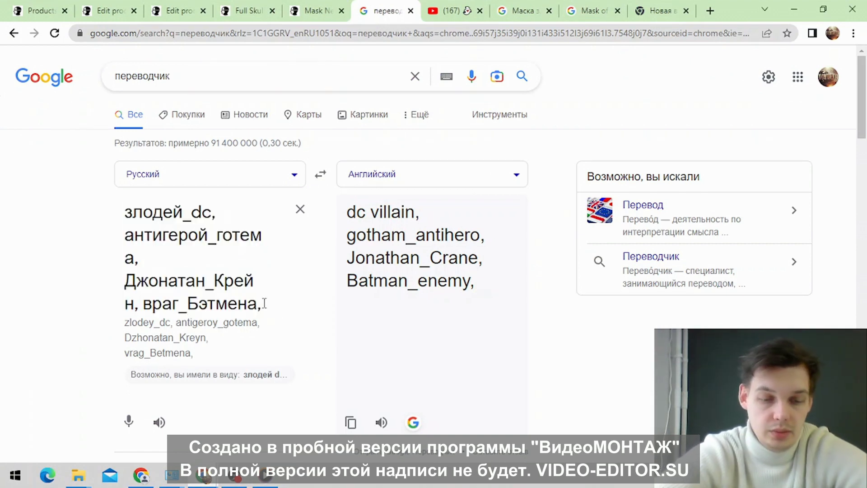
pyautogui.write('уп')
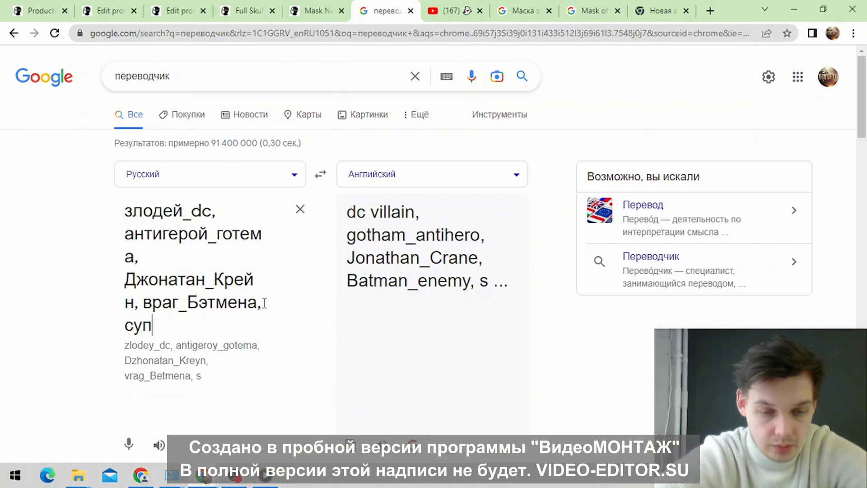
pyautogui.write('ерзлоде')
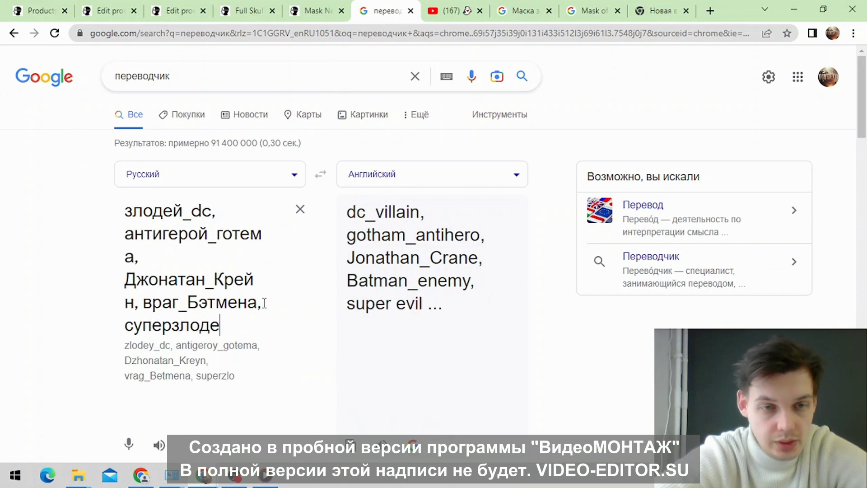
pyautogui.press('Tab')
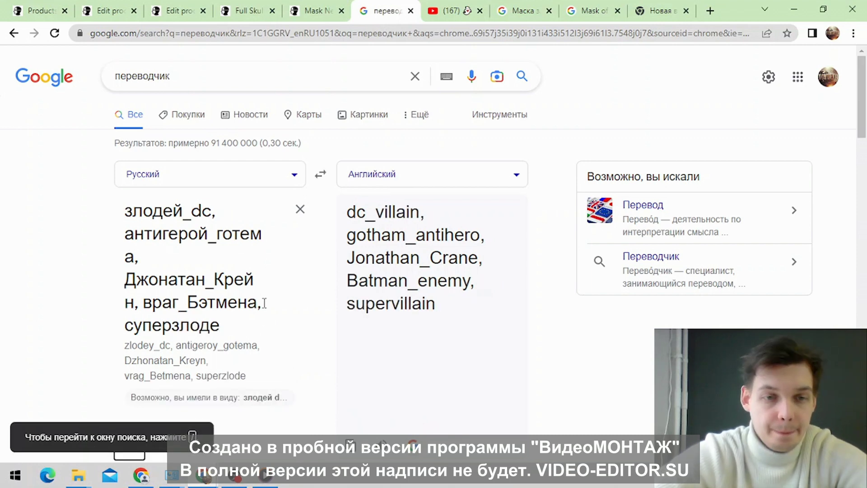
pyautogui.tripleClick(223, 319)
pyautogui.click(230, 323)
pyautogui.tripleClick(231, 323)
pyautogui.click(232, 327)
pyautogui.write('й')
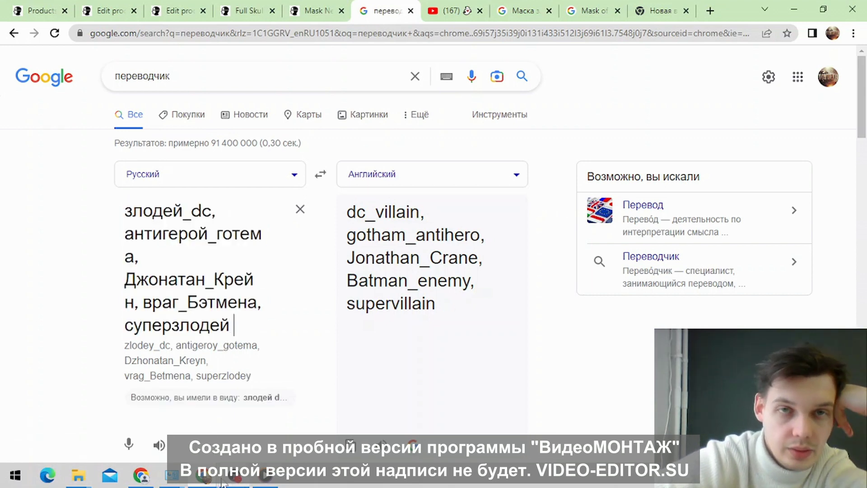
# Step: Consult the opening description in the Batman Wiki article and extend the translator's last phrase to "суперзлодей_психолог"
pyautogui.moveTo(207, 481)
pyautogui.click(279, 432)
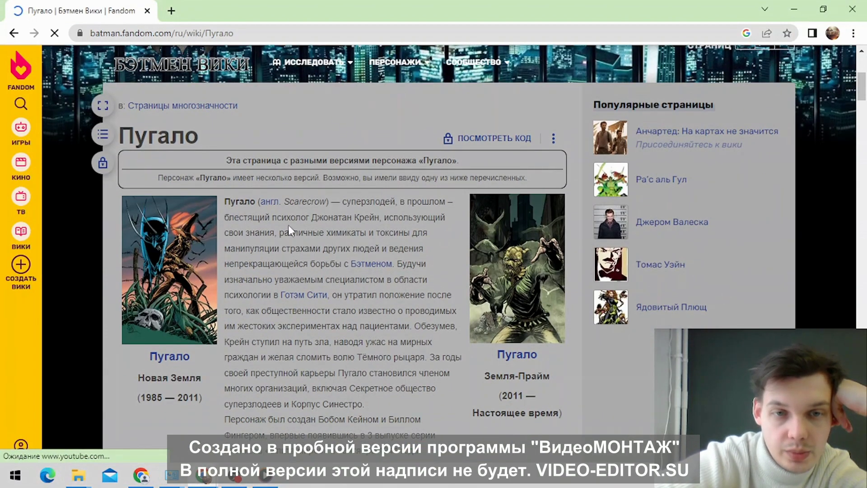
pyautogui.moveTo(208, 482)
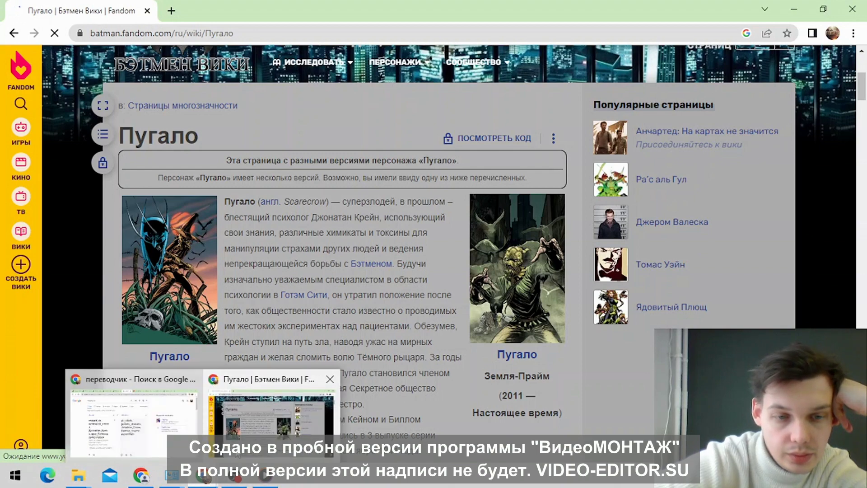
pyautogui.click(180, 447)
pyautogui.tripleClick(199, 335)
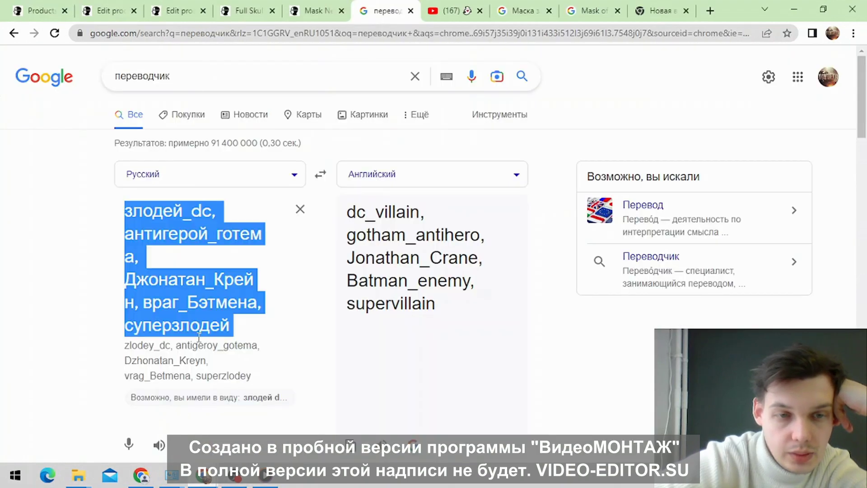
pyautogui.click(251, 327)
pyautogui.write('_')
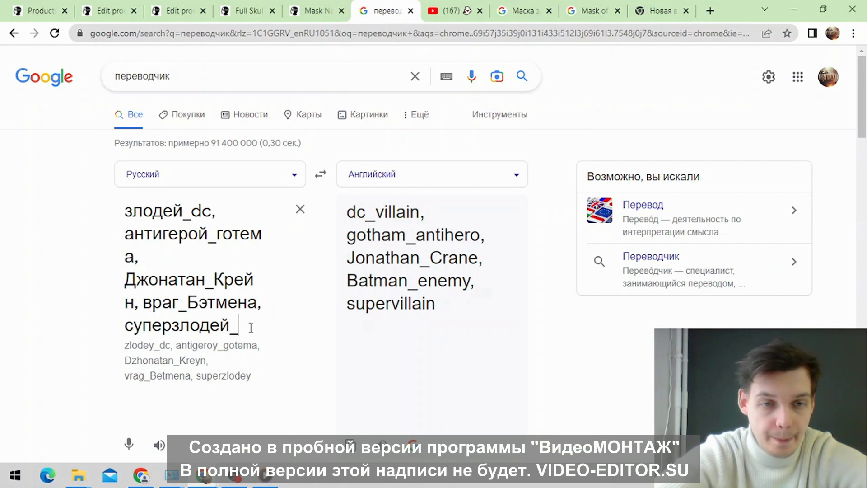
pyautogui.write('псиз')
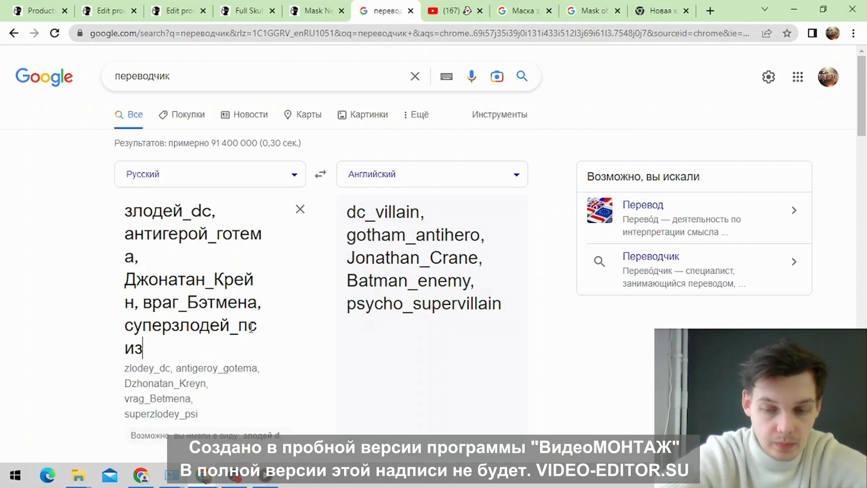
pyautogui.press('BackSpace')
pyautogui.write('холог')
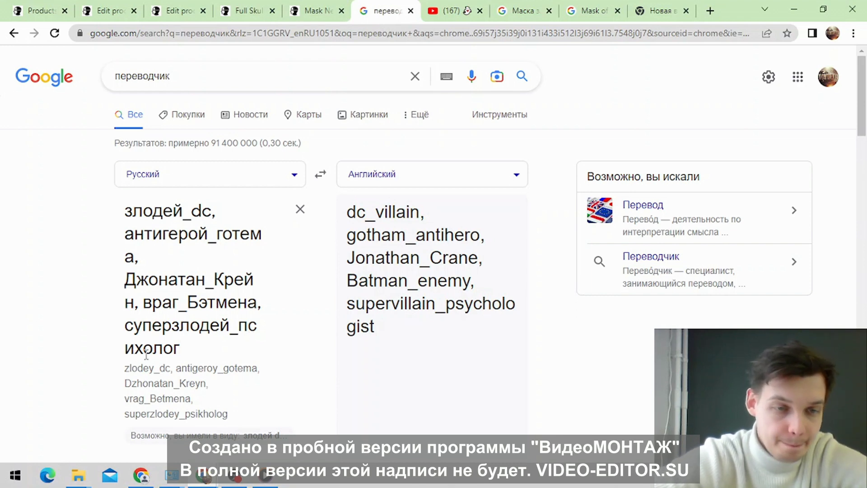
pyautogui.press('BackSpace')
pyautogui.write('пси')
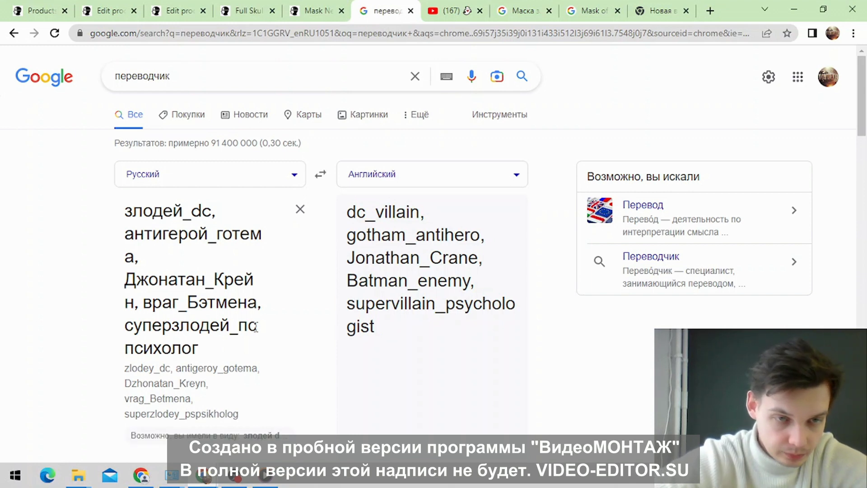
pyautogui.press('BackSpace')
pyautogui.press('BackSpace')
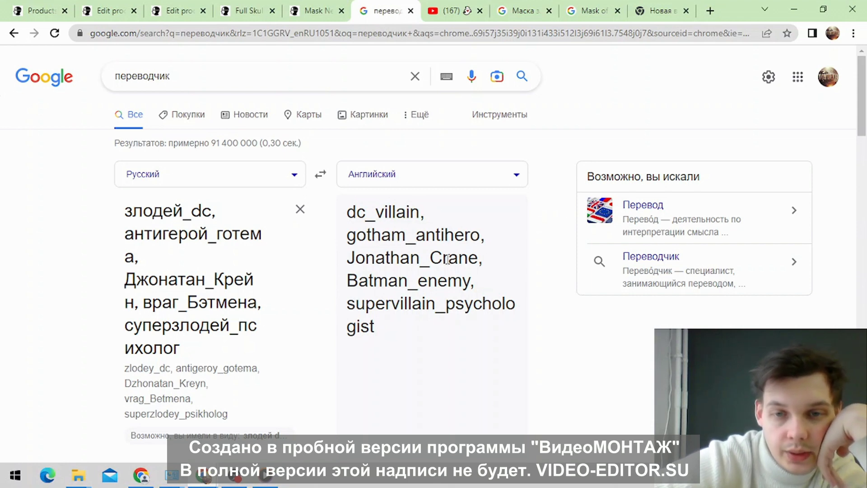
# Step: Copy the complete English translation of the tag list and switch to the full skull mask product page in the store
pyautogui.moveTo(426, 338); pyautogui.dragTo(381, 302)
pyautogui.moveTo(367, 235); pyautogui.dragTo(342, 196)
pyautogui.moveTo(389, 332); pyautogui.dragTo(347, 207)
pyautogui.rightClick(356, 231)
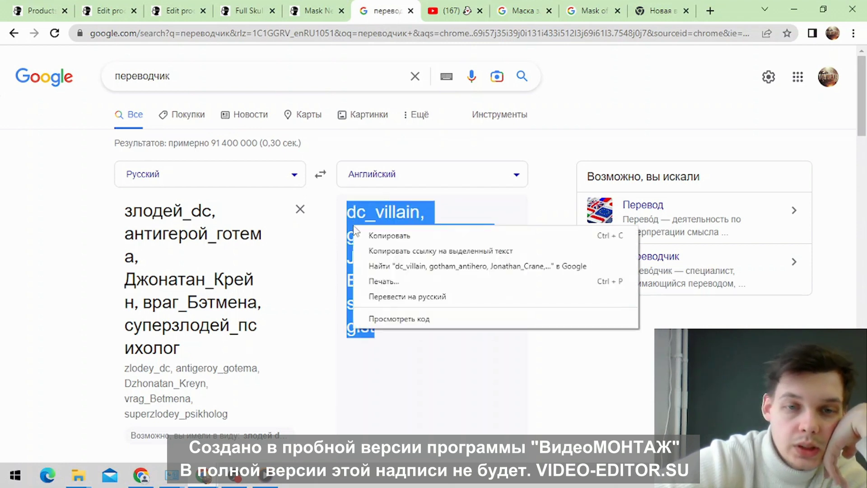
pyautogui.click(391, 235)
pyautogui.click(241, 5)
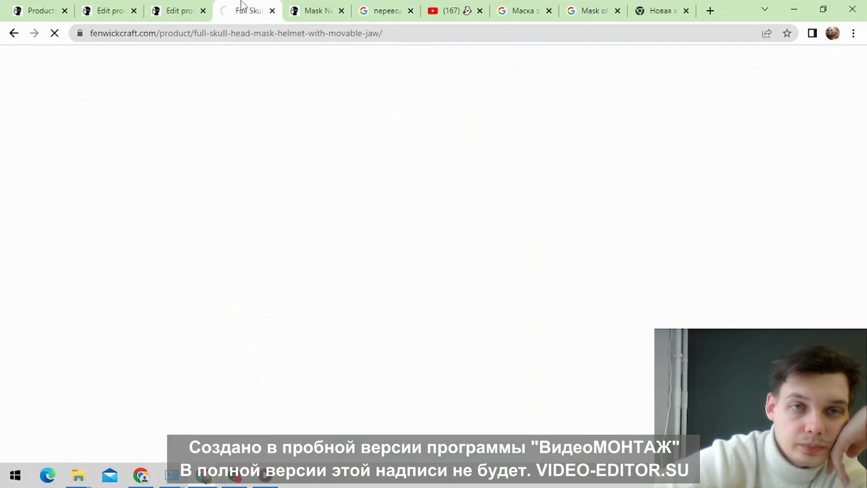
# Step: Add the copied tags to the Scarecrow mask product, including Batman_enemy, DC_Universe, dc_villain, gotham_antihero and supervillain_psychologist
pyautogui.click(171, 5)
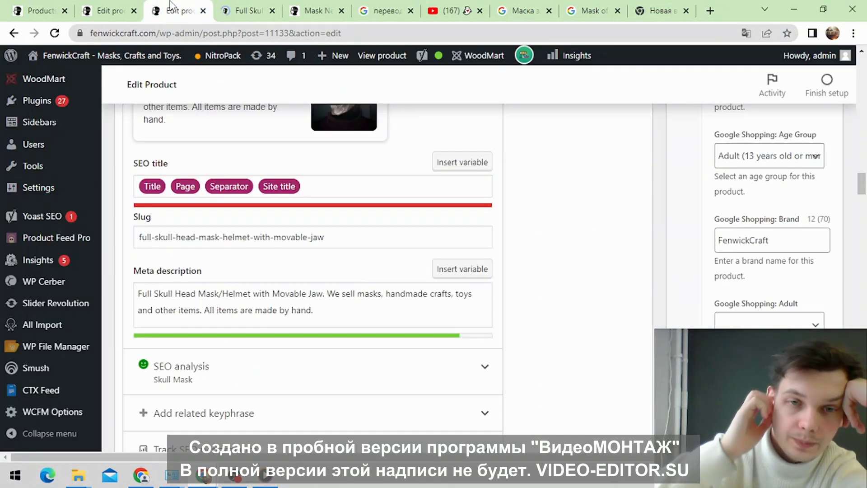
pyautogui.click(101, 6)
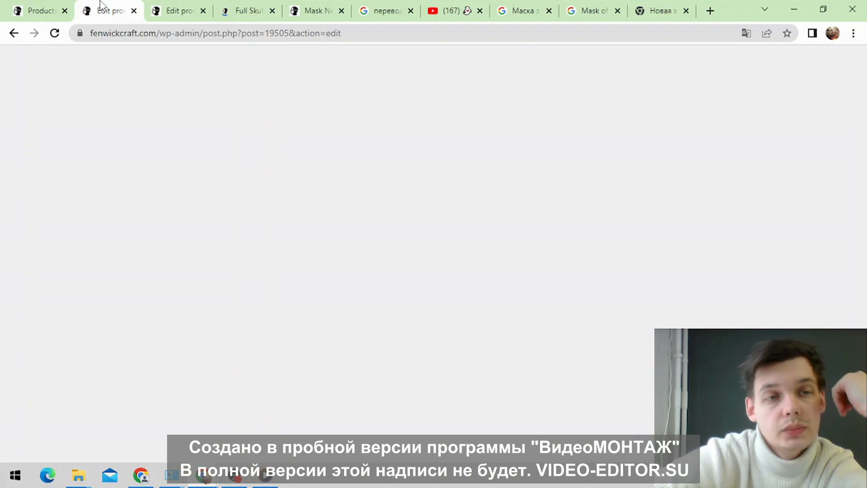
pyautogui.scroll(-10, 608, 172)
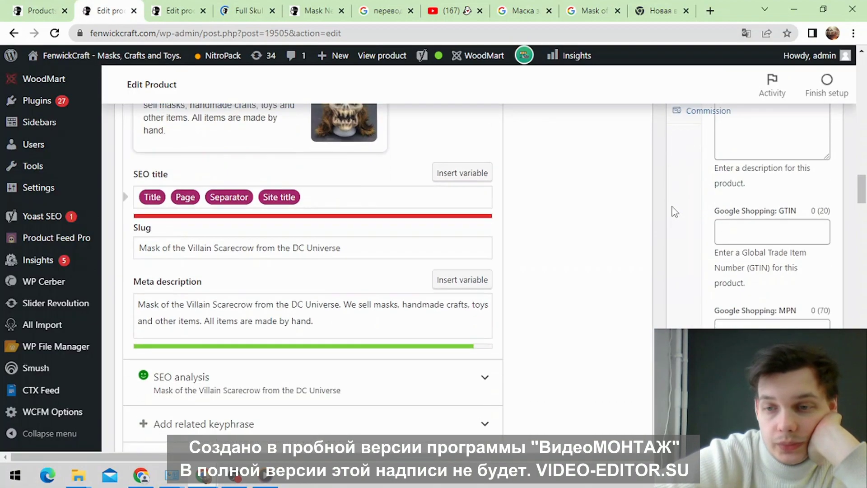
pyautogui.scroll(-15, 609, 172)
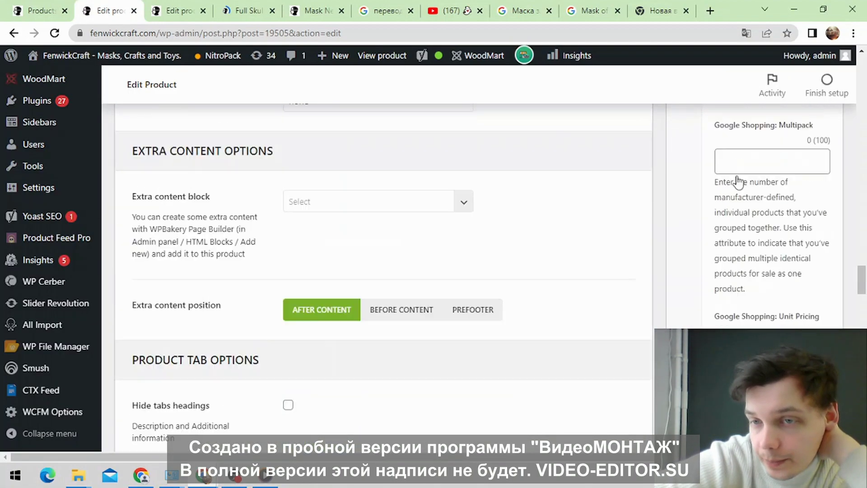
pyautogui.scroll(-12, 487, 254)
pyautogui.scroll(4, 708, 235)
pyautogui.click(708, 236)
pyautogui.rightClick(708, 242)
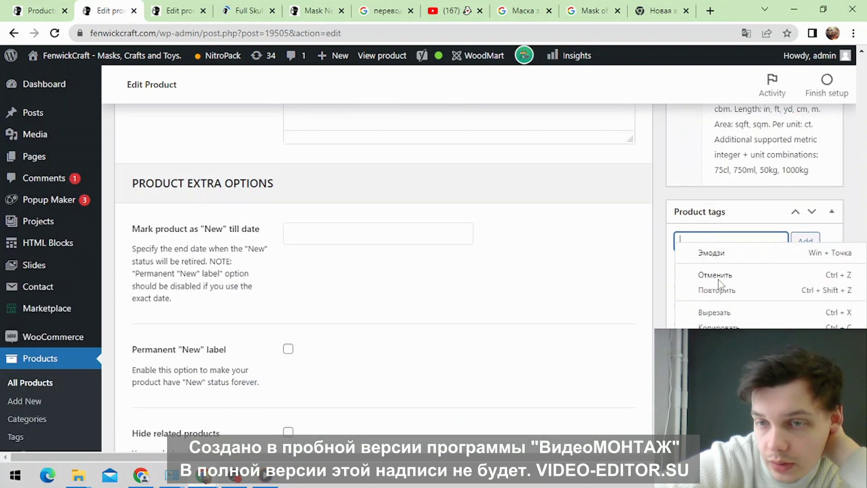
pyautogui.click(723, 336)
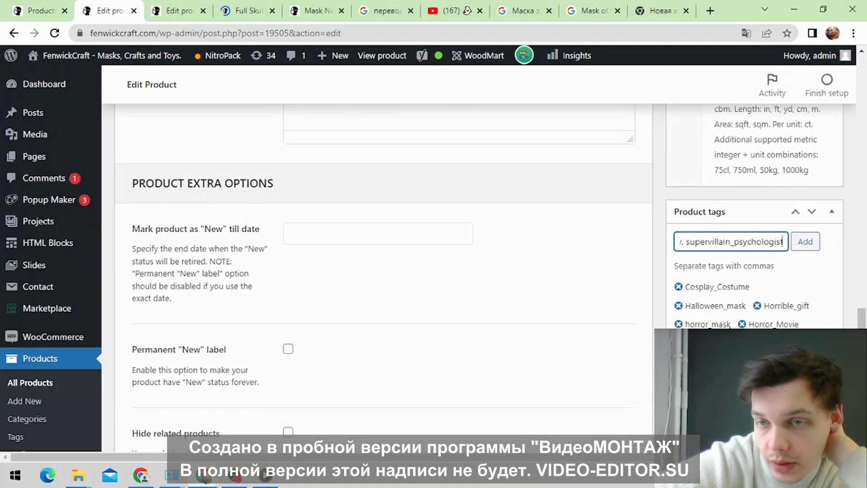
pyautogui.click(805, 243)
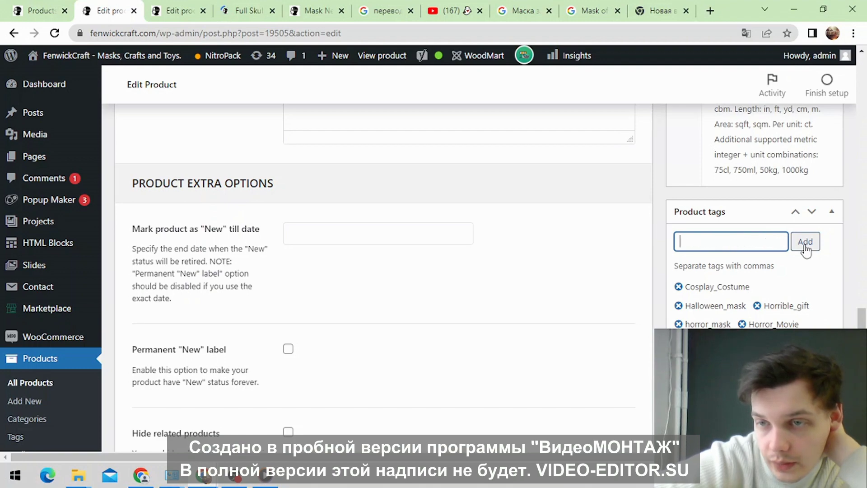
# Step: Review the product's gallery, slug, short description, search preview and main description before saving
pyautogui.scroll(-3, 589, 246)
pyautogui.scroll(-15, 589, 246)
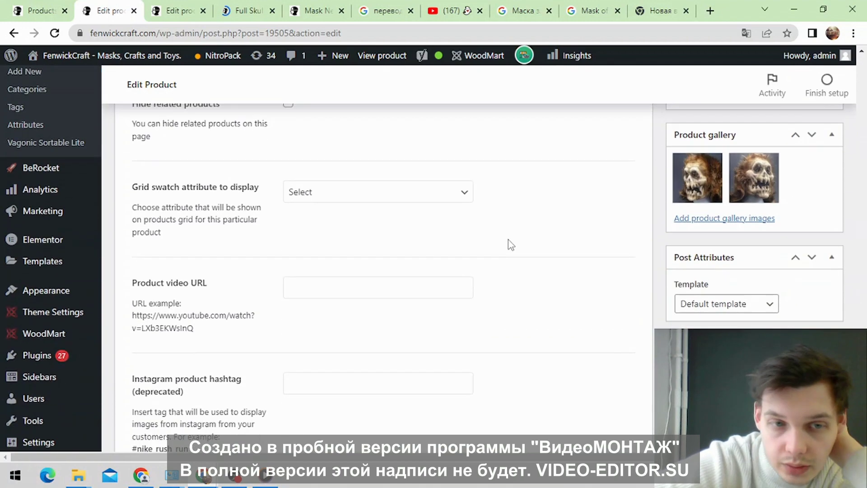
pyautogui.scroll(-9, 307, 211)
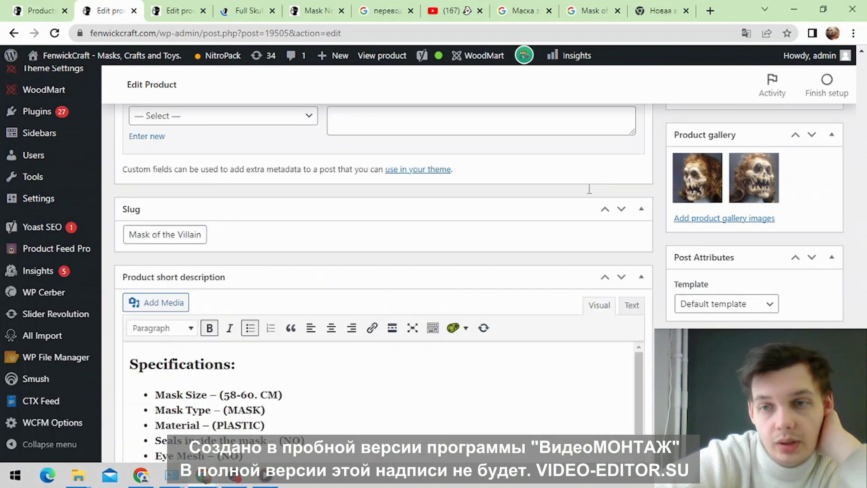
pyautogui.scroll(-5, 360, 201)
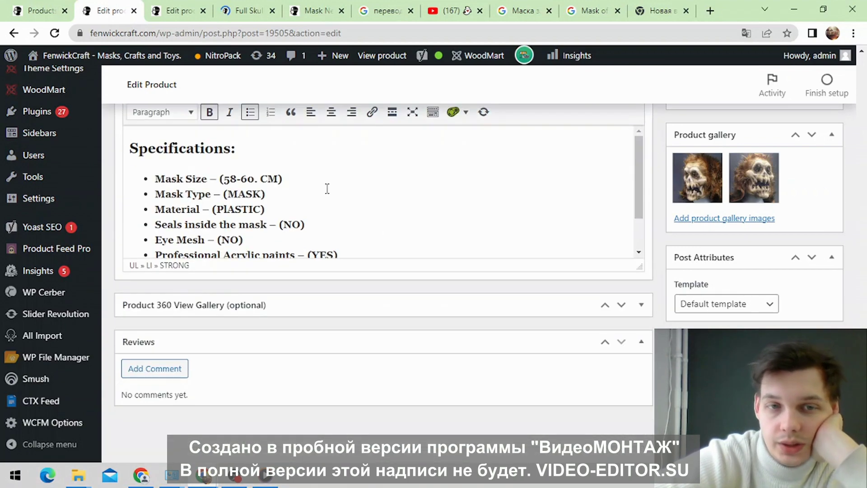
pyautogui.scroll(12, 480, 209)
pyautogui.scroll(-20, 638, 163)
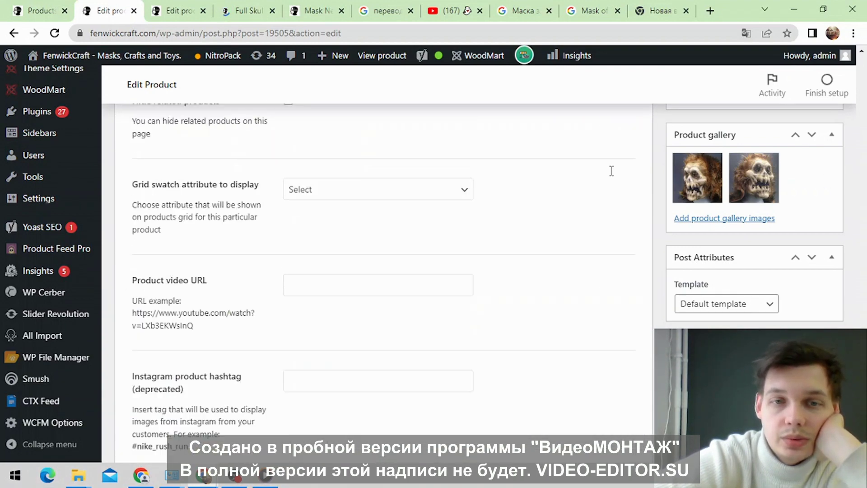
pyautogui.scroll(15, 549, 202)
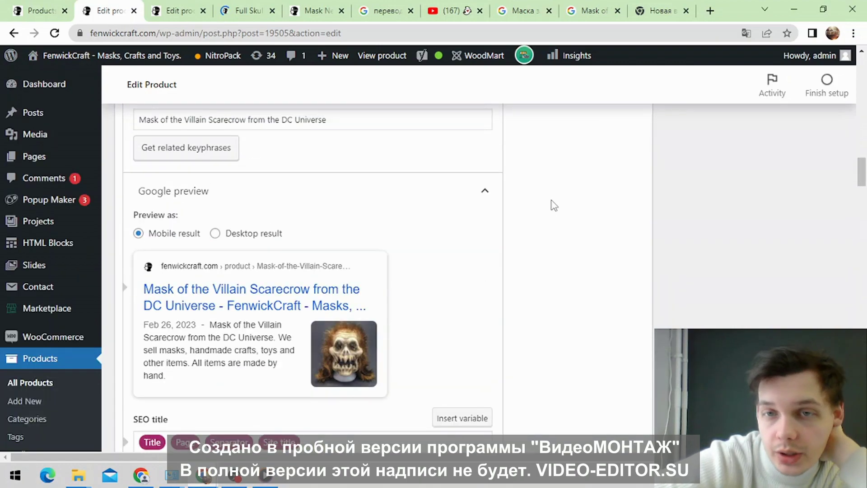
pyautogui.scroll(15, 538, 210)
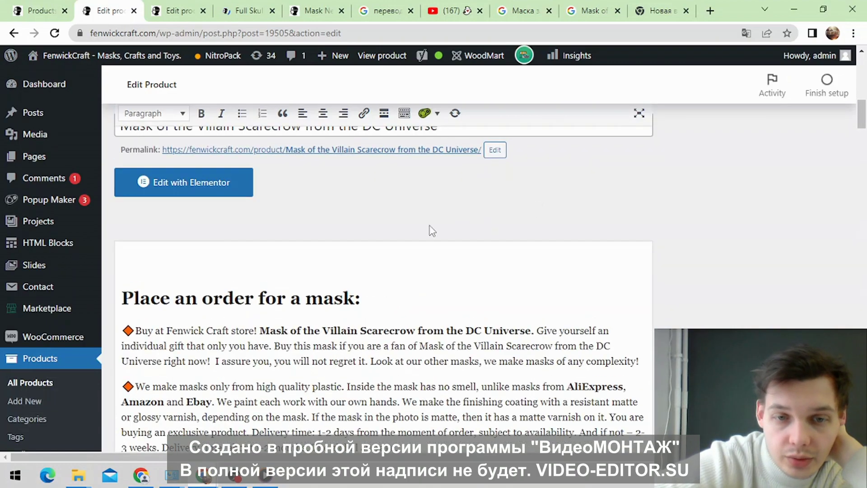
pyautogui.scroll(5, 829, 186)
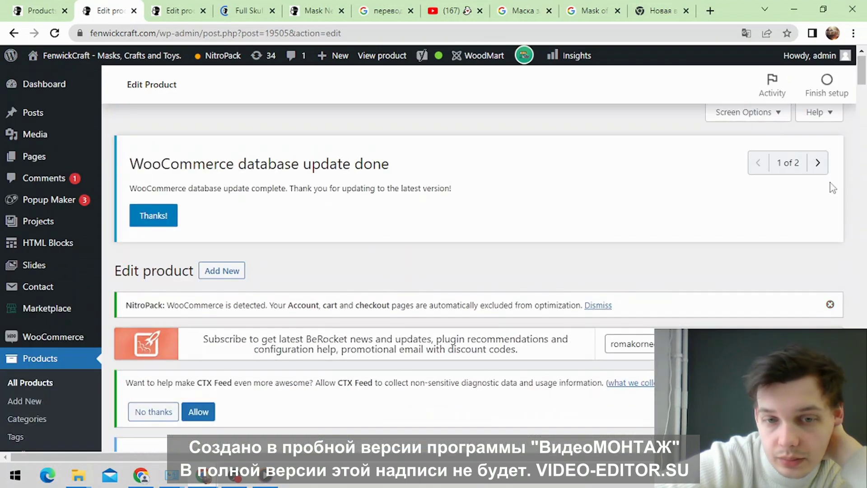
# Step: Save the changes to the Scarecrow mask product with Update
pyautogui.scroll(-12, 831, 183)
pyautogui.scroll(6, 864, 192)
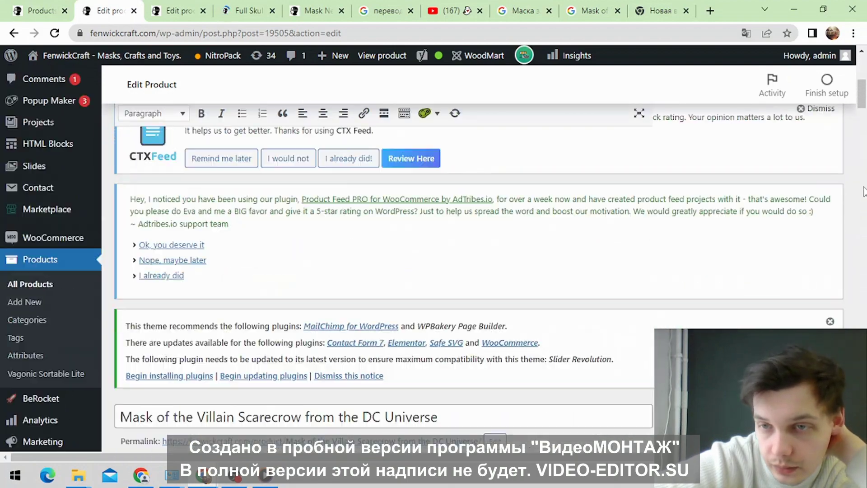
pyautogui.scroll(-8, 858, 195)
pyautogui.scroll(-3, 819, 213)
pyautogui.scroll(-10, 819, 212)
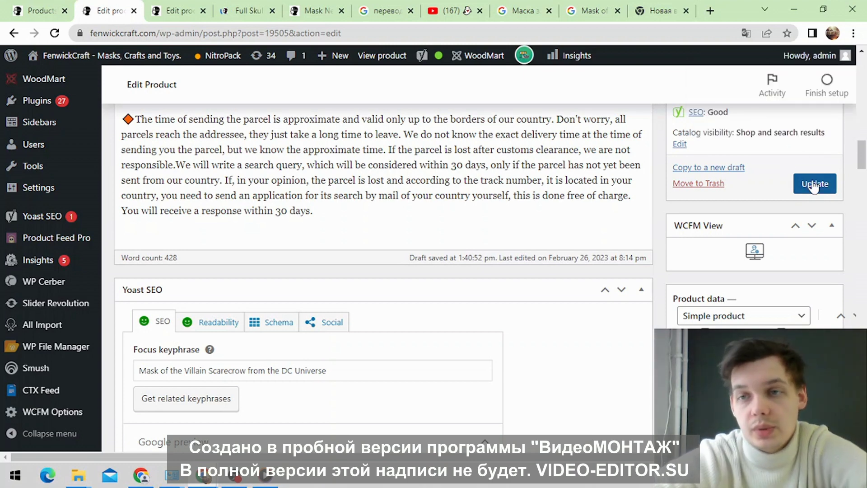
pyautogui.click(814, 185)
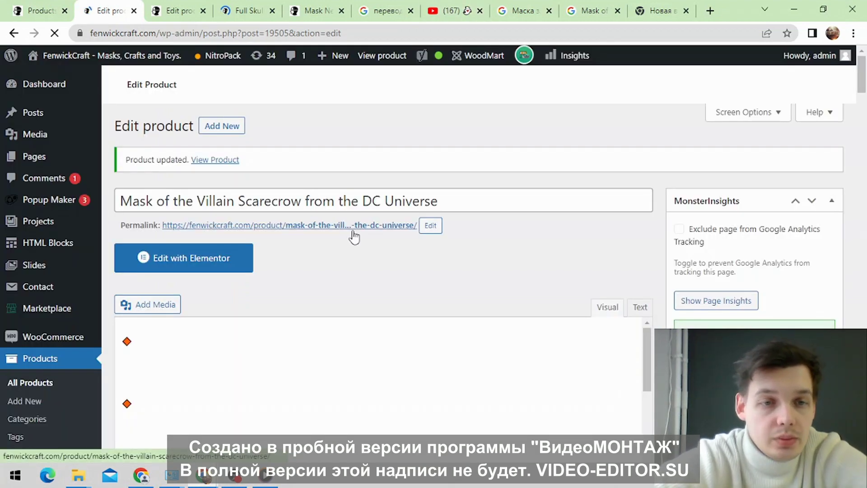
# Step: Open the published page of the Mask of the Villain Scarecrow and check its description and tags
pyautogui.scroll(-1, 333, 253)
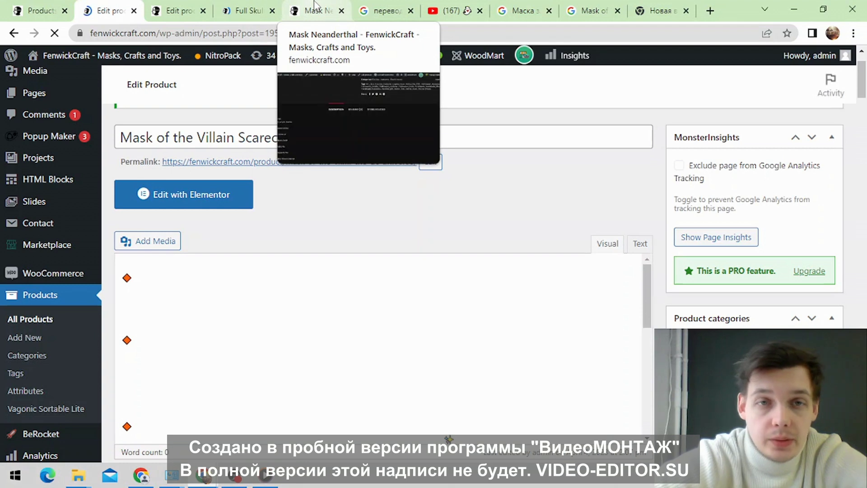
pyautogui.click(315, 6)
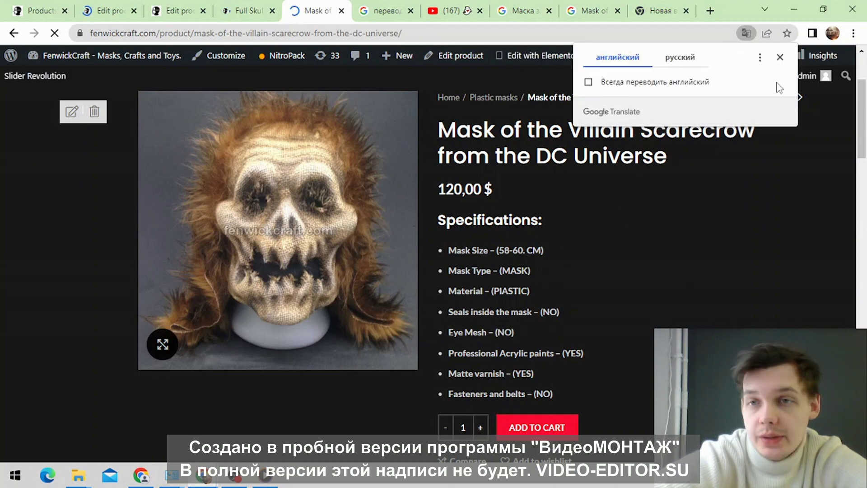
pyautogui.click(780, 57)
pyautogui.scroll(-8, 479, 195)
pyautogui.scroll(-14, 482, 193)
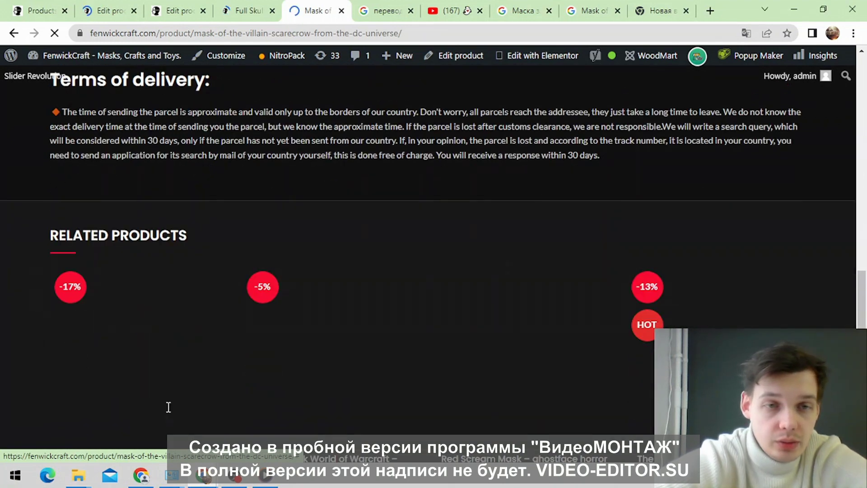
pyautogui.scroll(12, 331, 221)
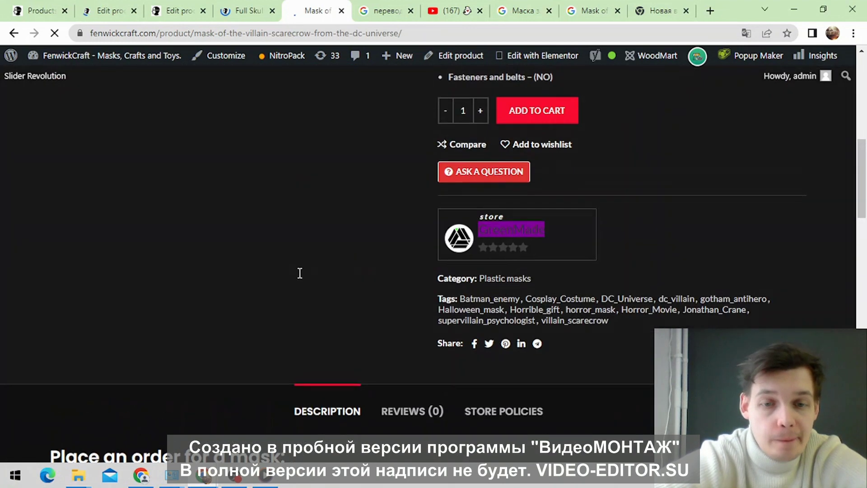
pyautogui.scroll(3, 298, 273)
pyautogui.scroll(4, 101, 155)
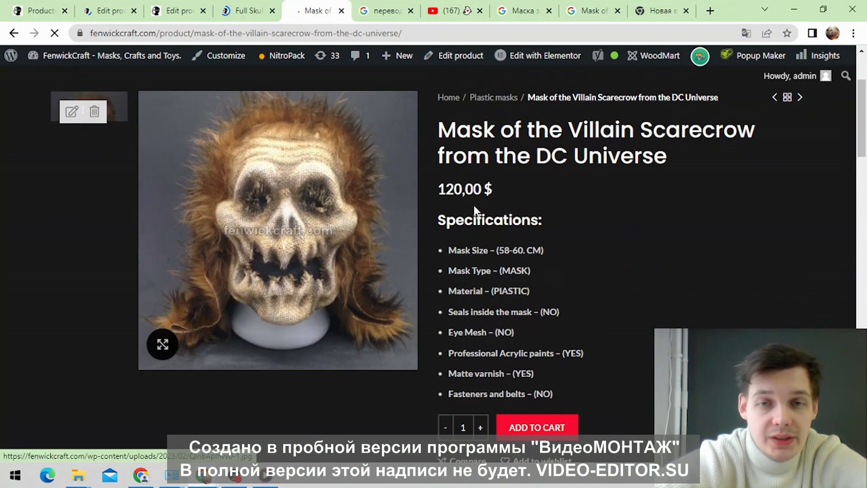
# Step: Examine the published product's photos, price, specifications, category and tag list
pyautogui.scroll(-3, 128, 257)
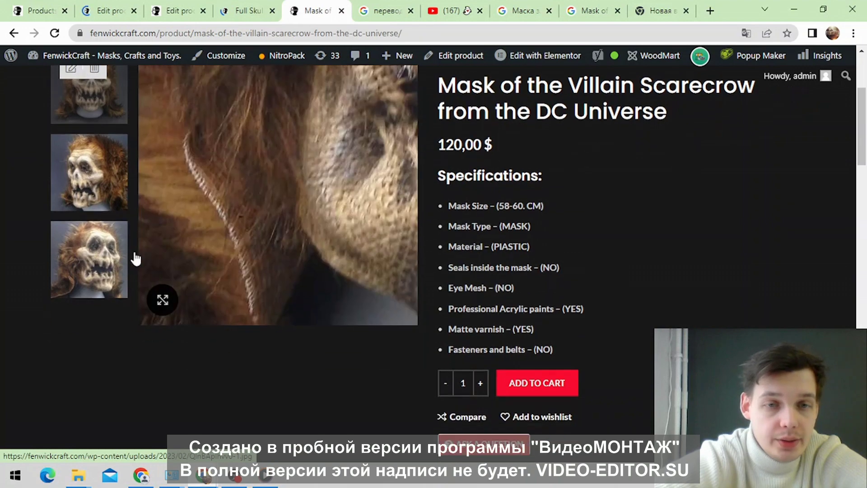
pyautogui.scroll(3, 723, 185)
pyautogui.scroll(-3, 718, 169)
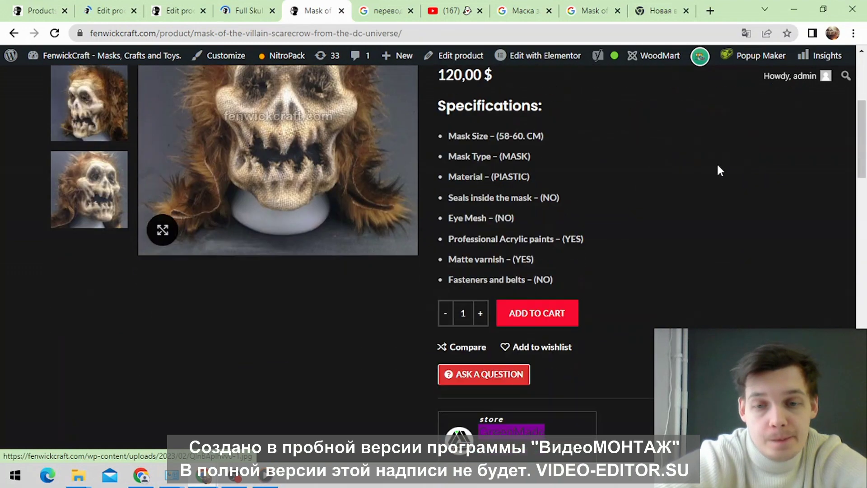
pyautogui.scroll(1, 699, 199)
pyautogui.scroll(3, 698, 199)
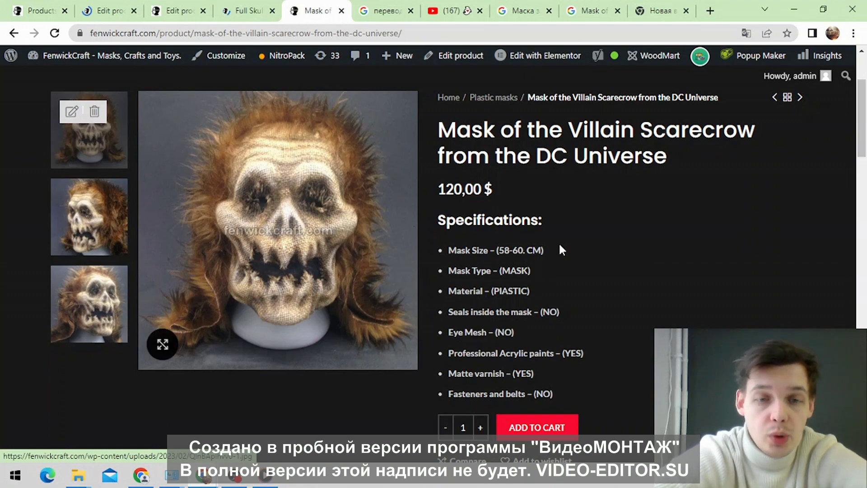
pyautogui.scroll(3, 671, 271)
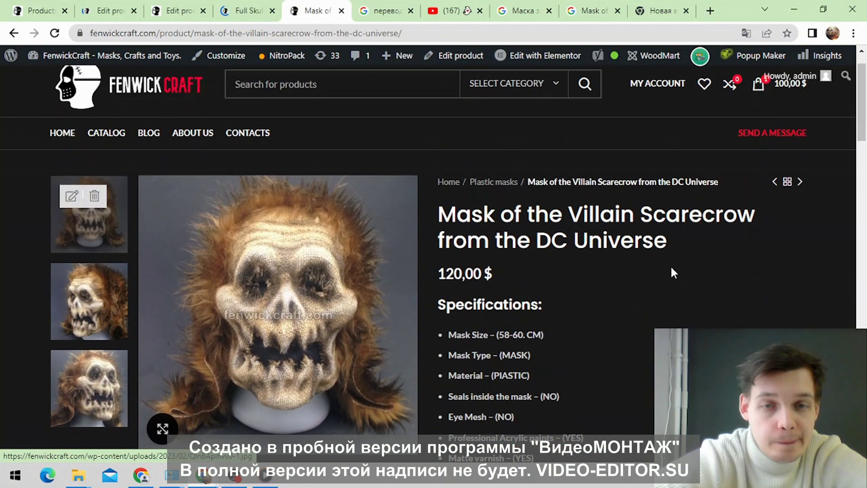
pyautogui.scroll(-3, 648, 242)
pyautogui.scroll(2, 649, 242)
pyautogui.scroll(-10, 648, 240)
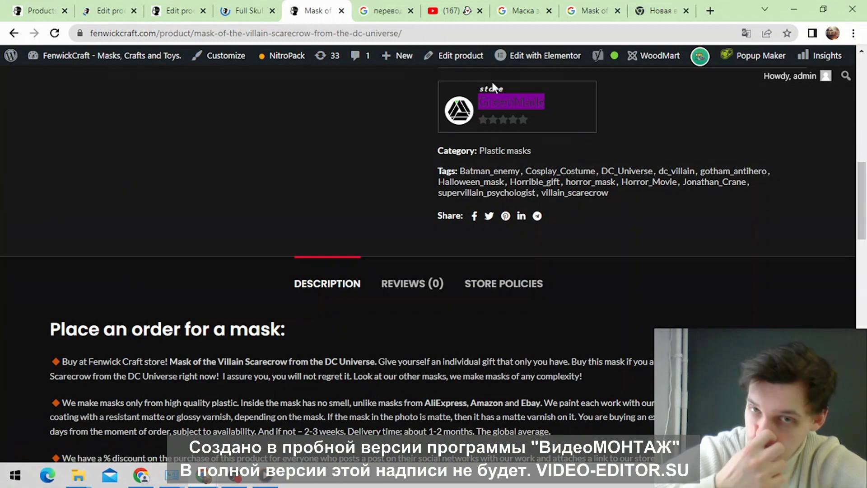
pyautogui.scroll(5, 623, 206)
pyautogui.scroll(7, 624, 206)
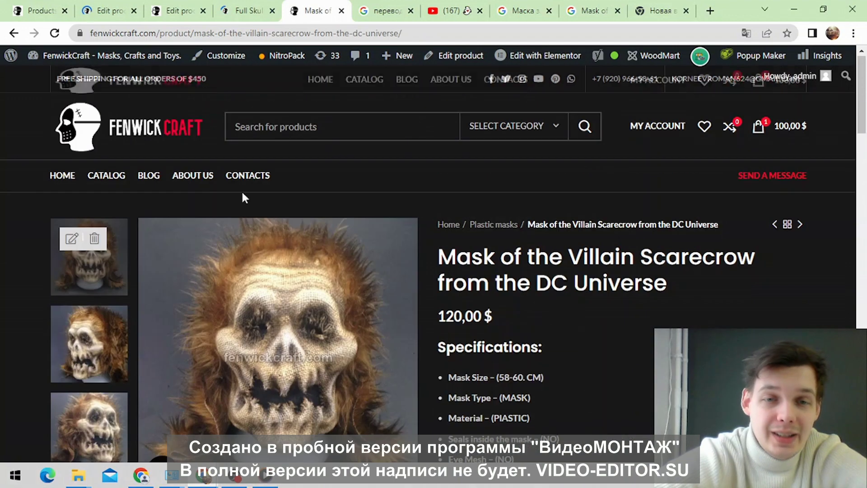
pyautogui.scroll(-5, 608, 248)
pyautogui.scroll(2, 665, 253)
pyautogui.scroll(3, 666, 252)
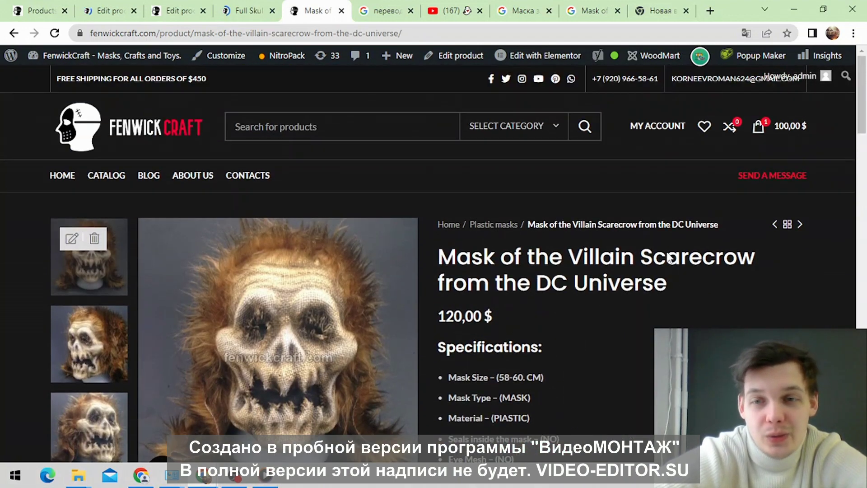
# Step: Review the special offer and delivery terms in the description on the published product page
pyautogui.scroll(-3, 593, 200)
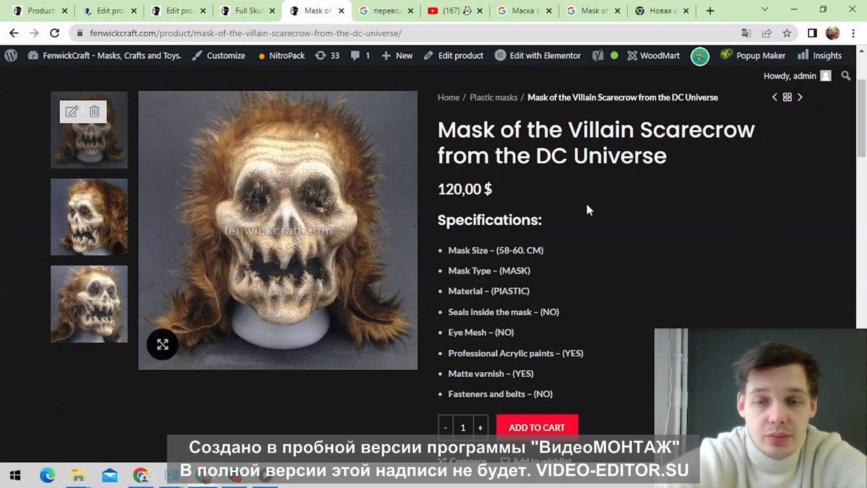
pyautogui.scroll(-8, 583, 191)
pyautogui.scroll(-10, 582, 234)
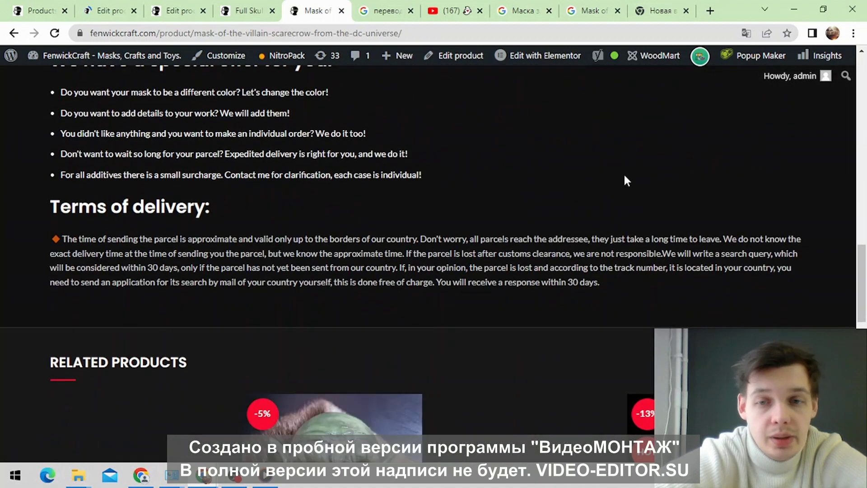
pyautogui.scroll(6, 634, 202)
pyautogui.scroll(-3, 347, 276)
pyautogui.scroll(-5, 565, 232)
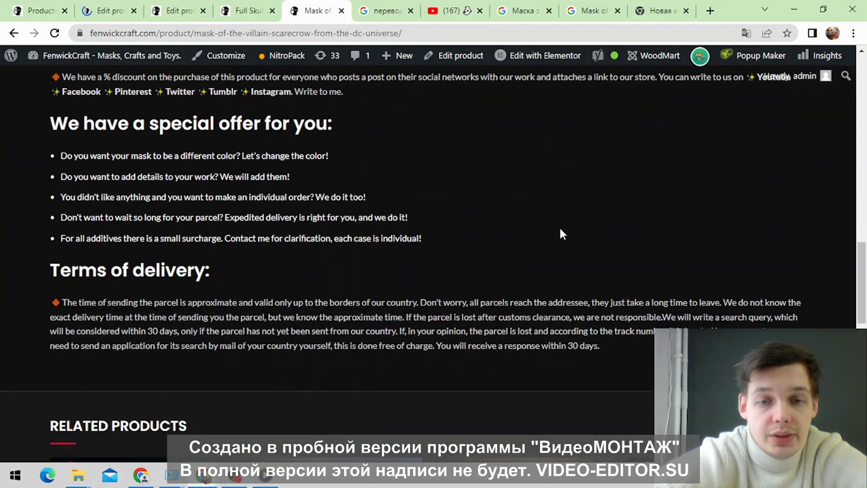
pyautogui.scroll(14, 557, 234)
pyautogui.scroll(10, 302, 267)
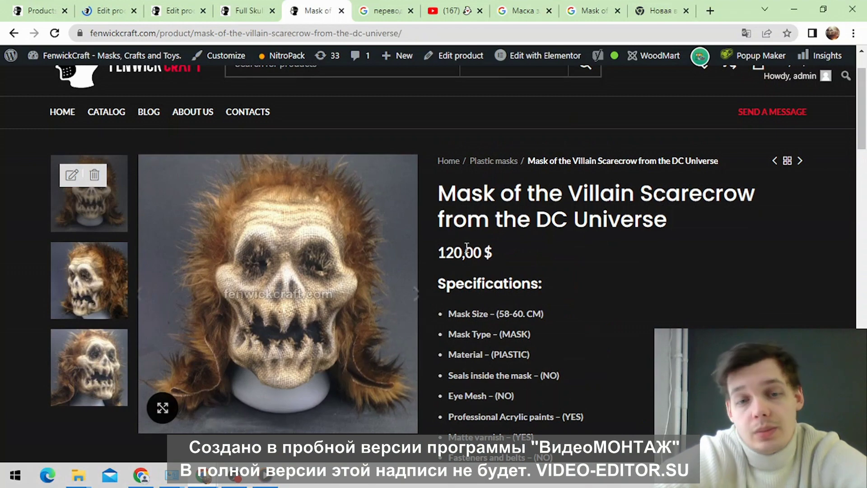
pyautogui.click(174, 5)
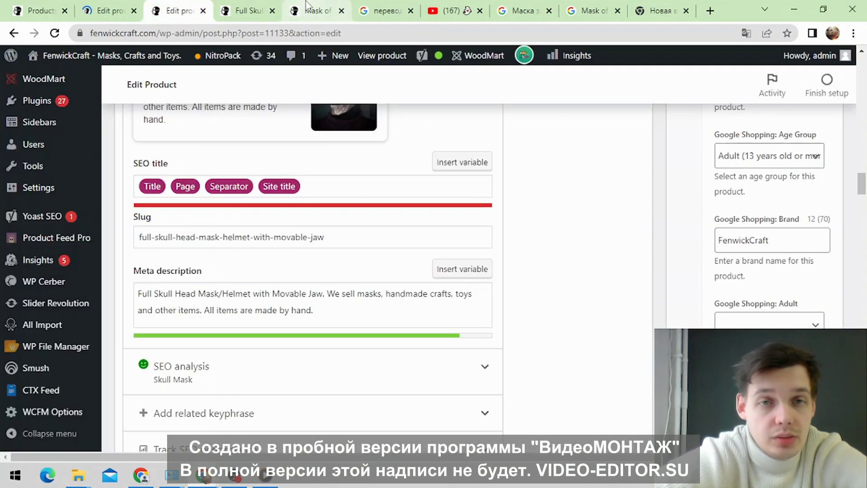
pyautogui.click(308, 9)
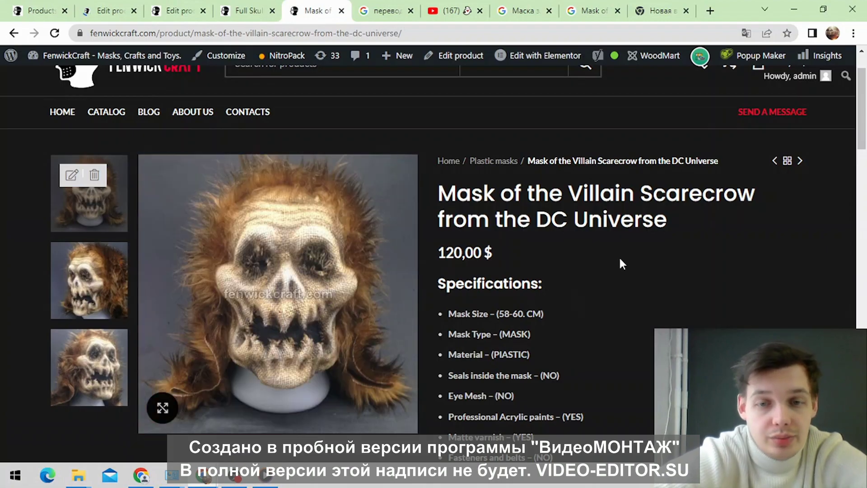
pyautogui.scroll(-3, 596, 275)
pyautogui.scroll(4, 598, 274)
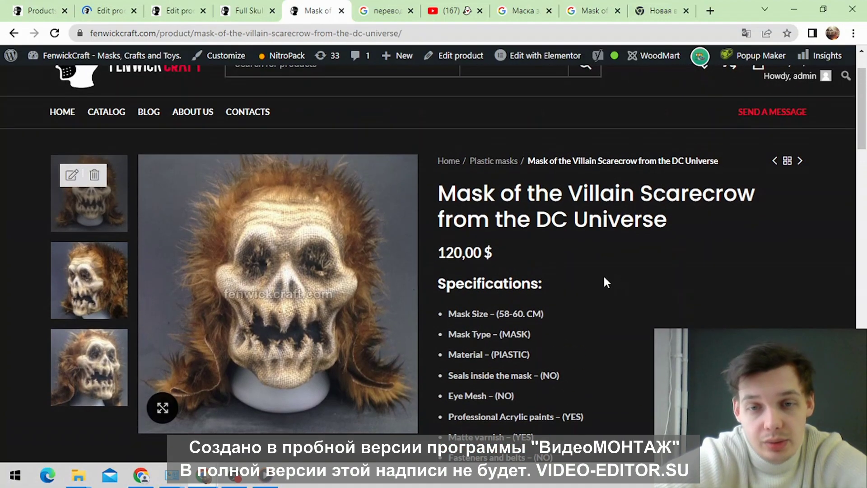
pyautogui.scroll(-3, 620, 279)
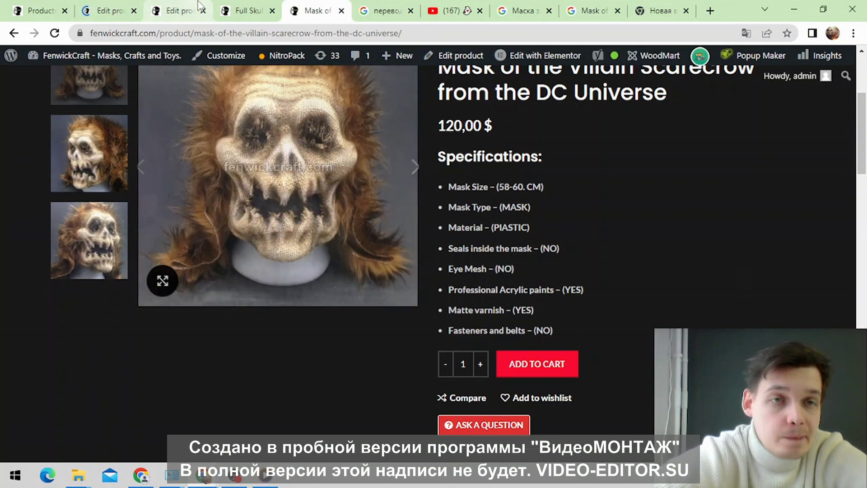
pyautogui.click(185, 9)
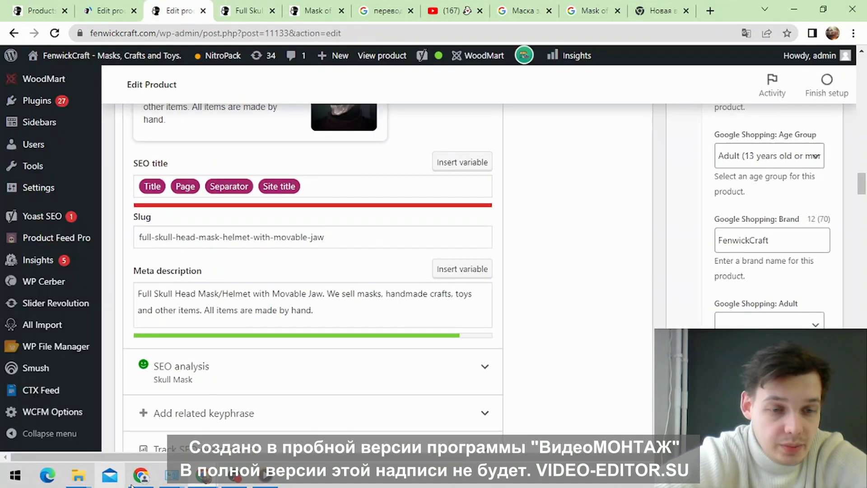
pyautogui.click(233, 478)
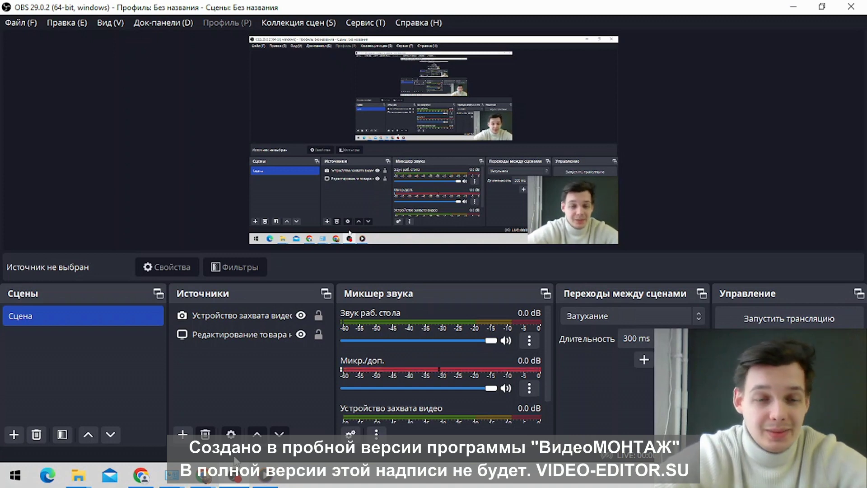
pyautogui.moveTo(242, 484)
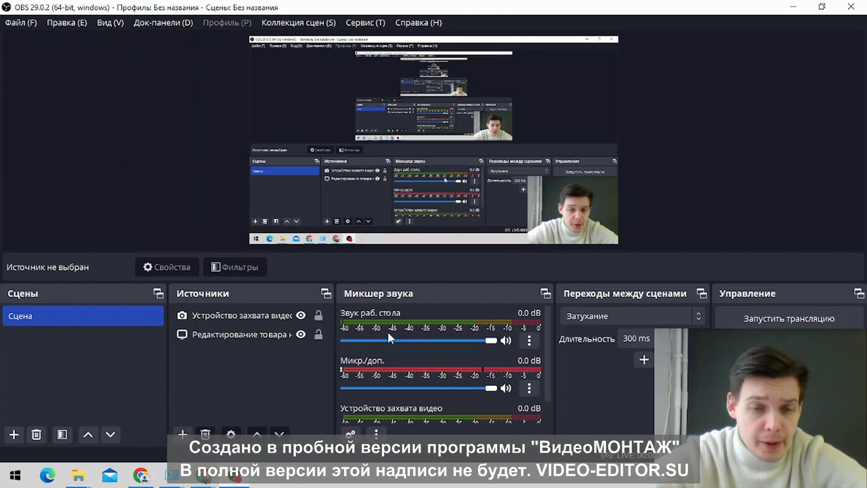
# Step: Switch to the Chrome window with the shop's admin pages and bring up the editor of the EGO 'HIVE' skull product
pyautogui.click(141, 475)
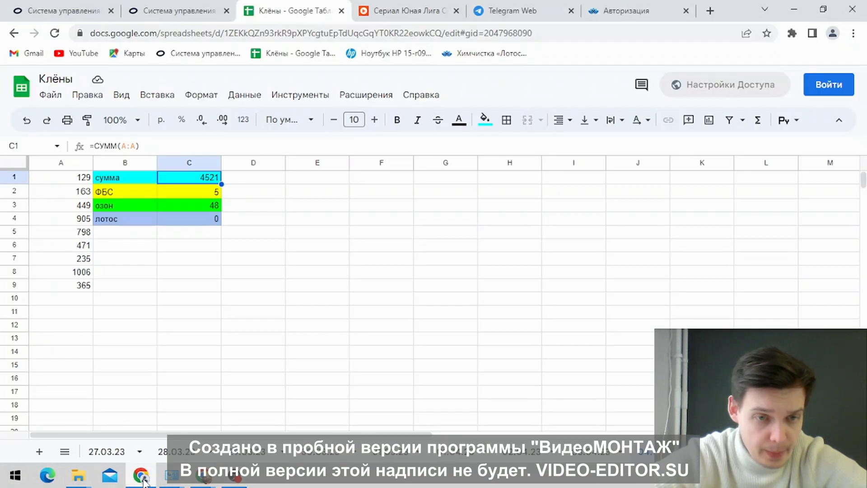
pyautogui.moveTo(204, 481)
pyautogui.click(163, 422)
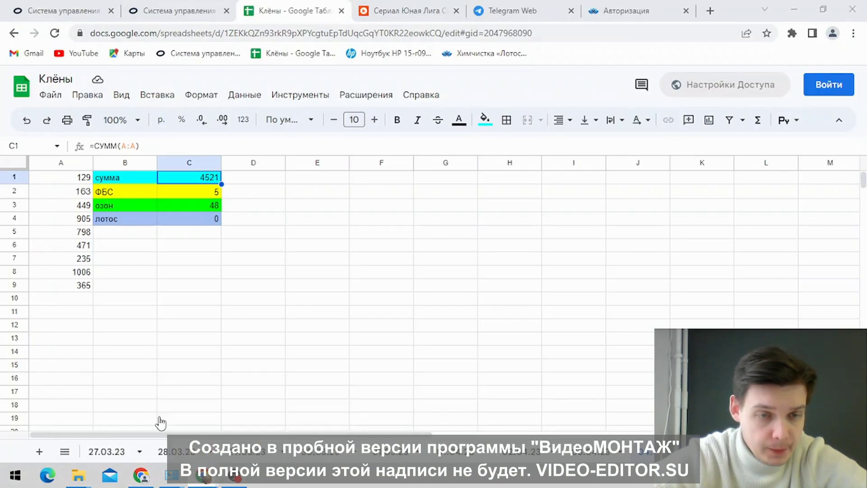
pyautogui.click(64, 10)
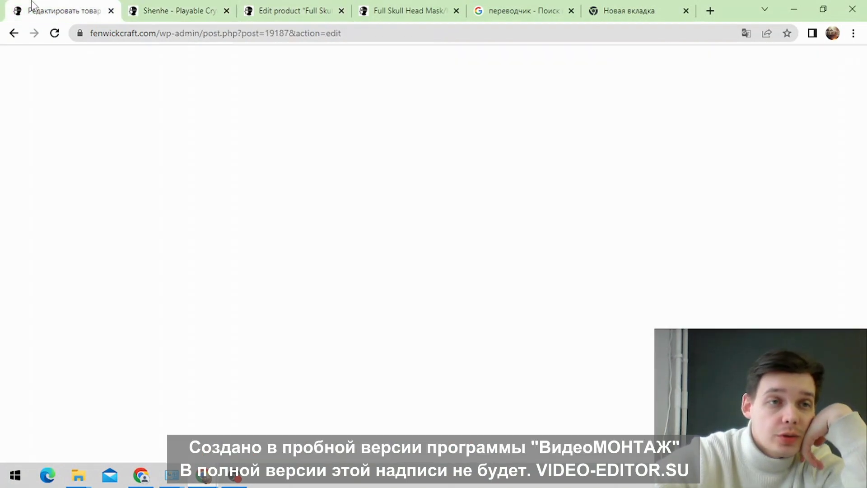
# Step: Review the skull product's search preview, theme settings, product image, gallery and tag section in its editor
pyautogui.scroll(-10, 551, 217)
pyautogui.scroll(4, 551, 217)
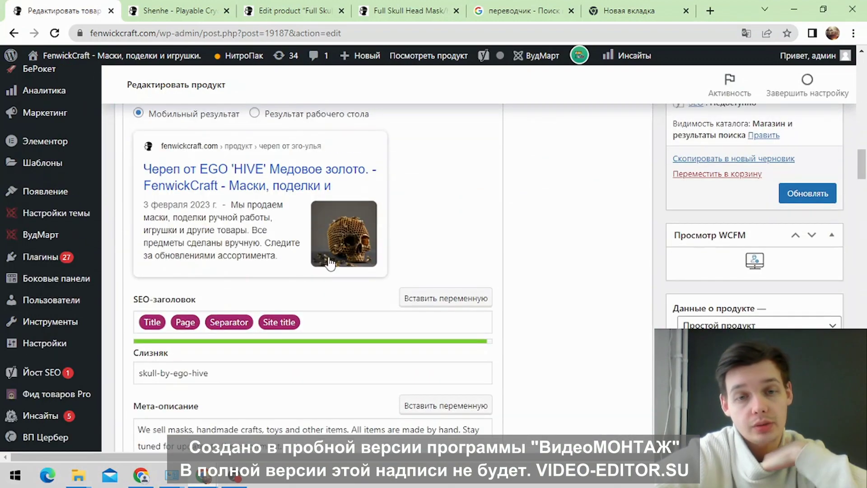
pyautogui.scroll(-4, 372, 262)
pyautogui.scroll(-15, 371, 262)
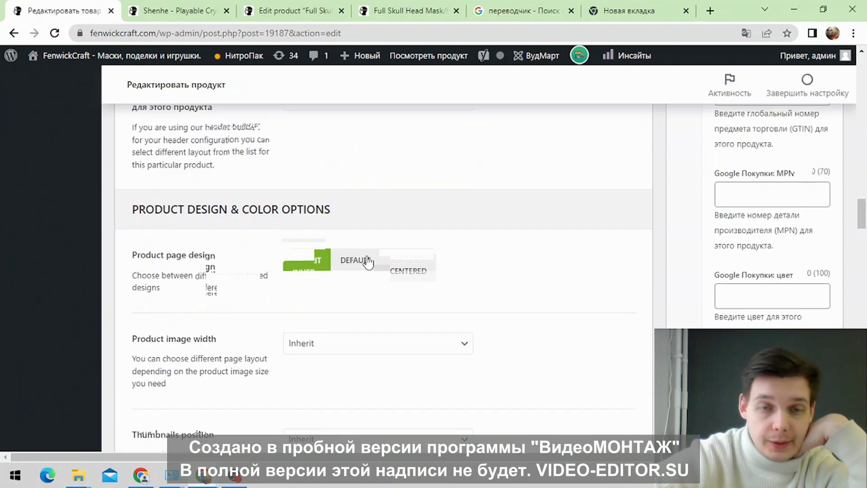
pyautogui.scroll(-15, 368, 269)
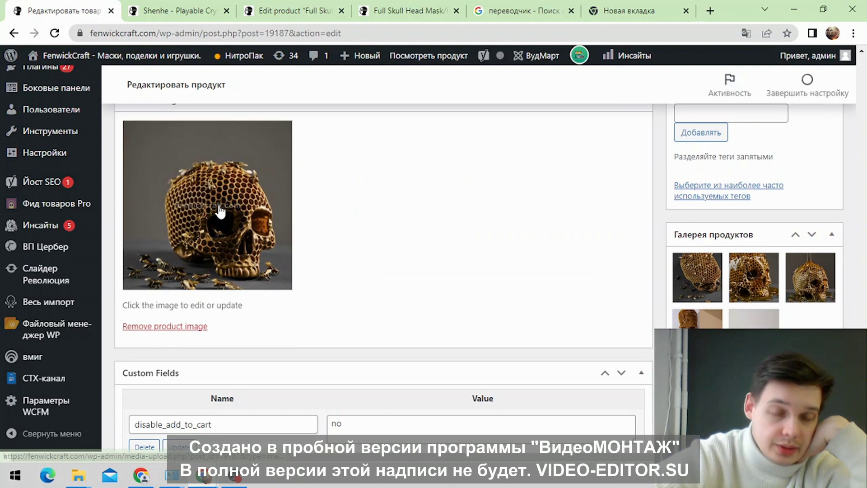
pyautogui.scroll(1, 221, 211)
pyautogui.scroll(-2, 220, 211)
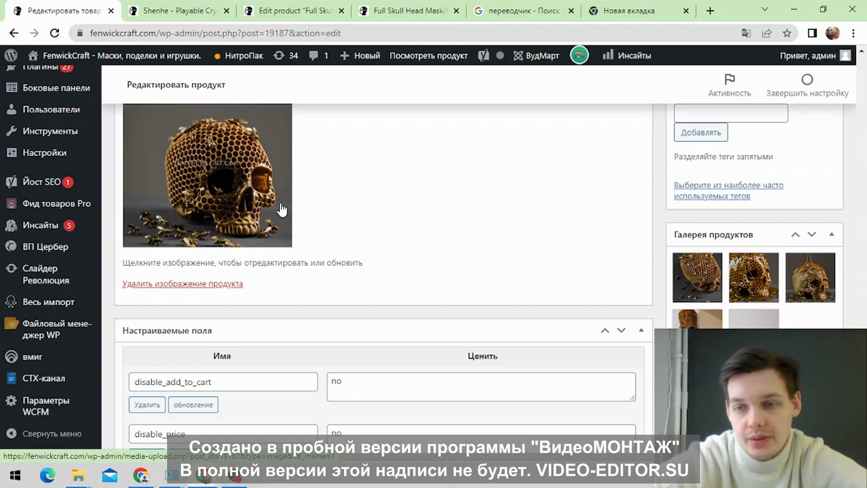
pyautogui.scroll(2, 393, 227)
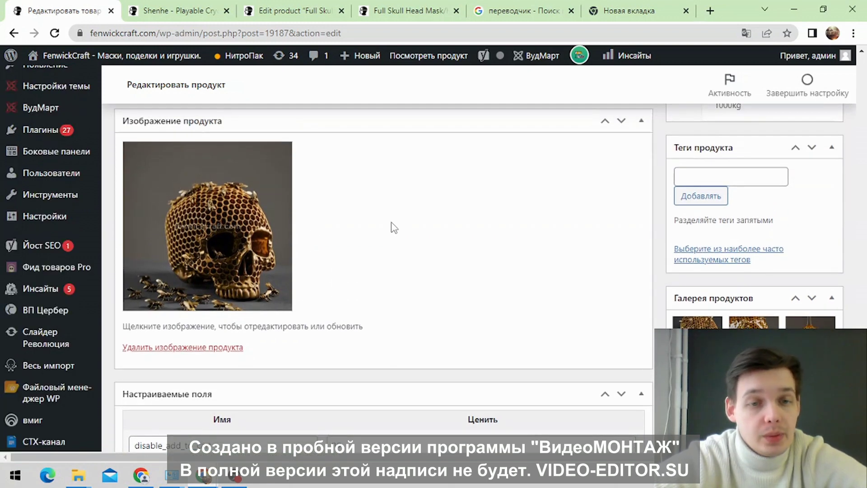
# Step: Look through the Shenhe figurine page and the Full Skull Head Mask's editor and published page as reference listings
pyautogui.click(168, 5)
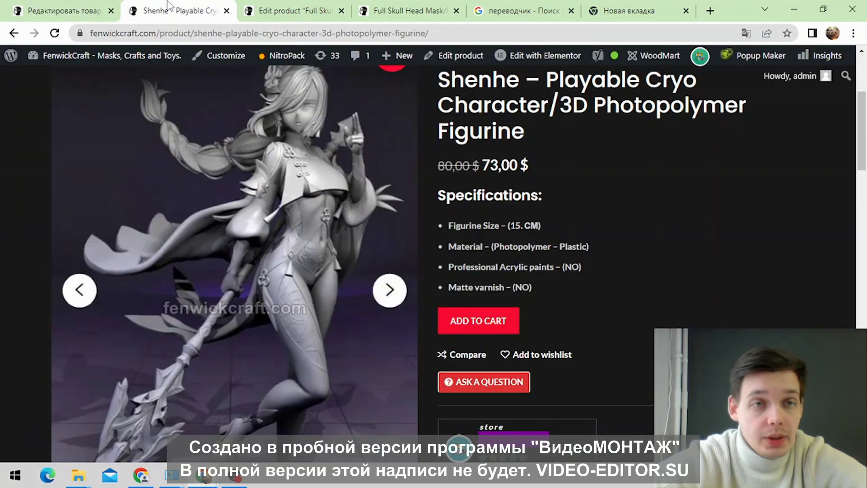
pyautogui.click(270, 6)
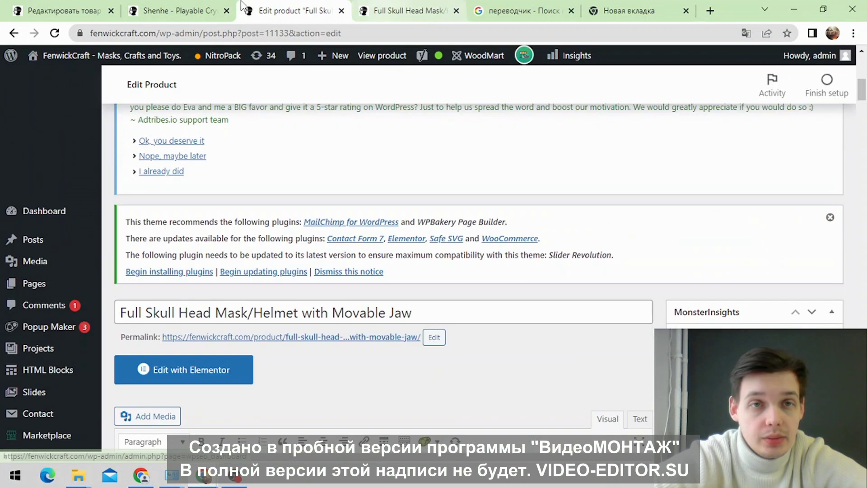
pyautogui.click(199, 5)
pyautogui.click(294, 6)
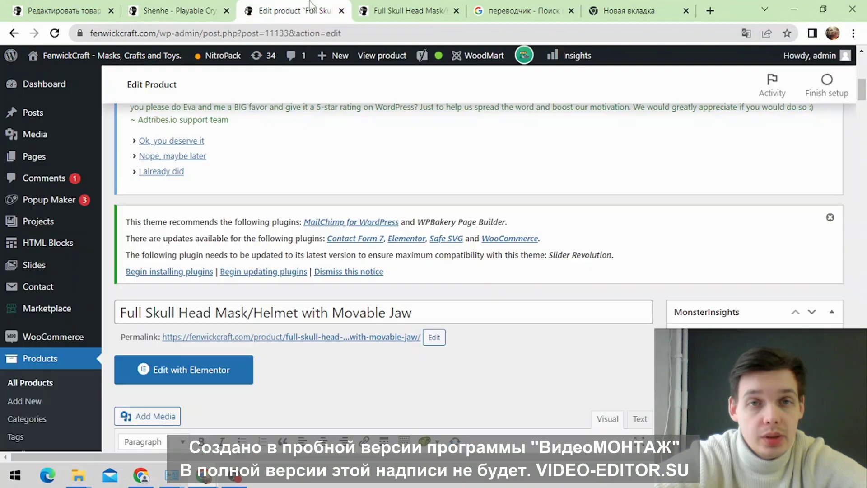
pyautogui.click(386, 5)
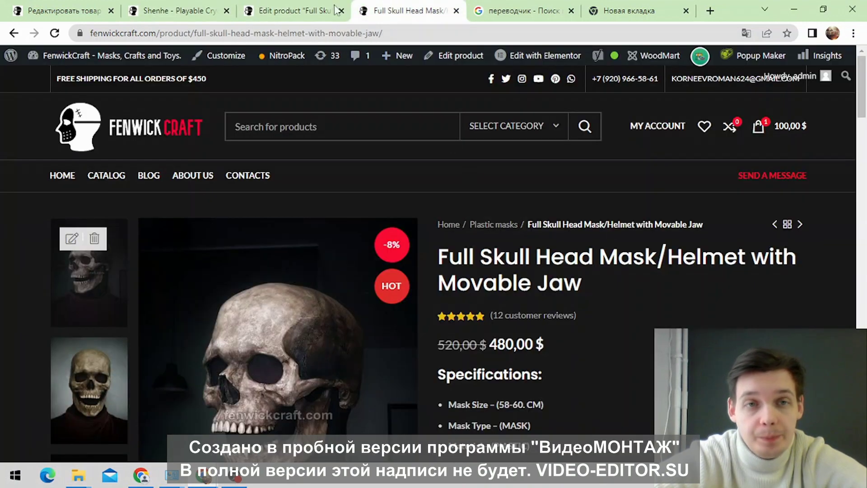
pyautogui.click(294, 10)
pyautogui.scroll(-4, 316, 155)
pyautogui.scroll(-8, 328, 154)
# Step: Remove the trailing full stop from the EGO skull product's title so it reads Skull by EGO 'HIVE' Honey gold
pyautogui.hotkey('ctrl', '1')
pyautogui.scroll(20, 508, 298)
pyautogui.scroll(15, 477, 311)
pyautogui.scroll(10, 425, 304)
pyautogui.scroll(-5, 325, 250)
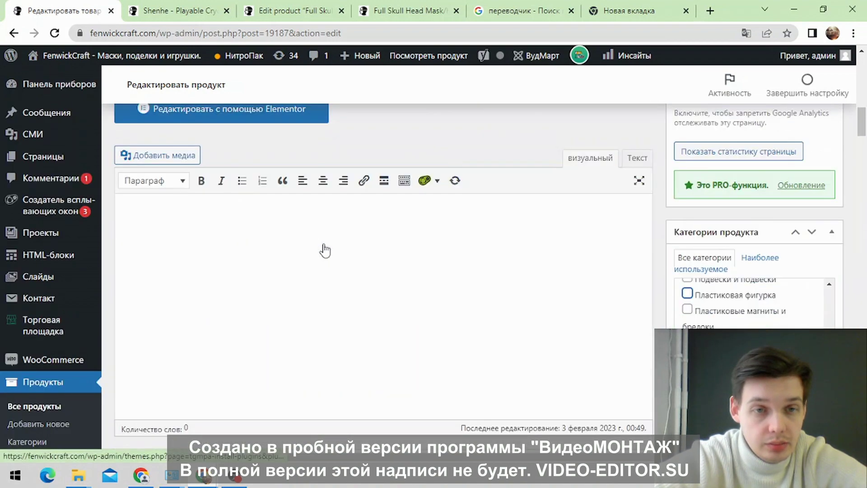
pyautogui.scroll(-2, 325, 250)
pyautogui.scroll(2, 218, 230)
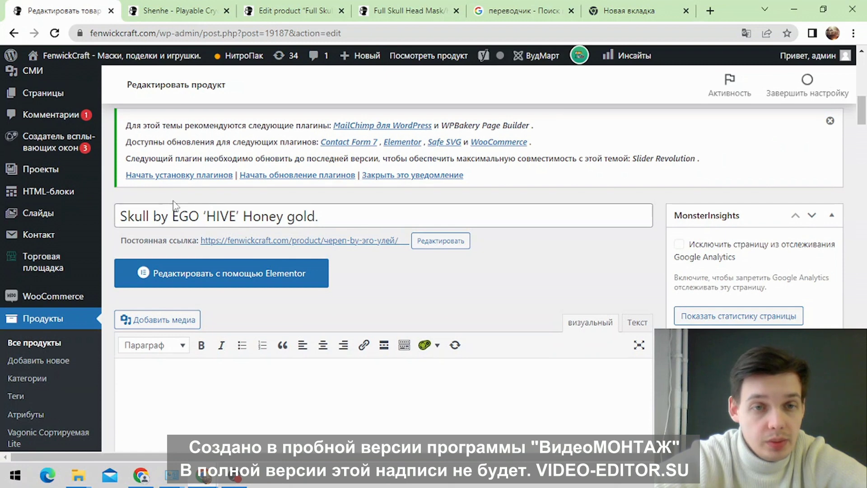
pyautogui.click(336, 218)
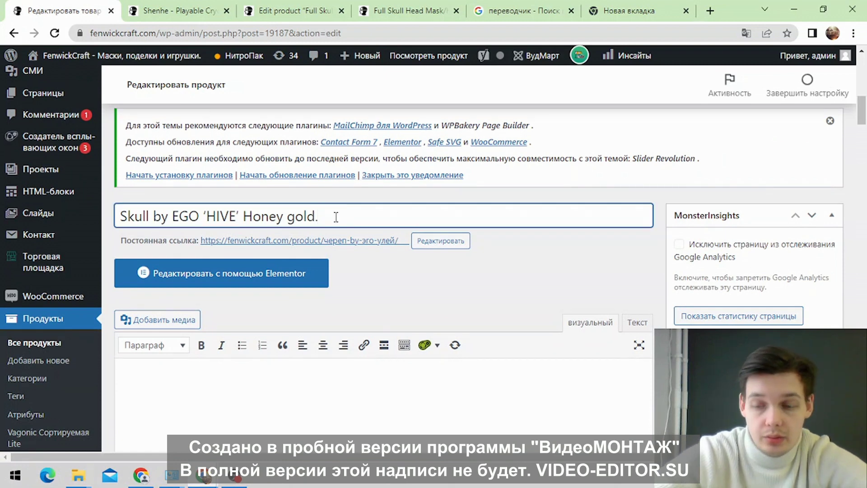
pyautogui.click(459, 286)
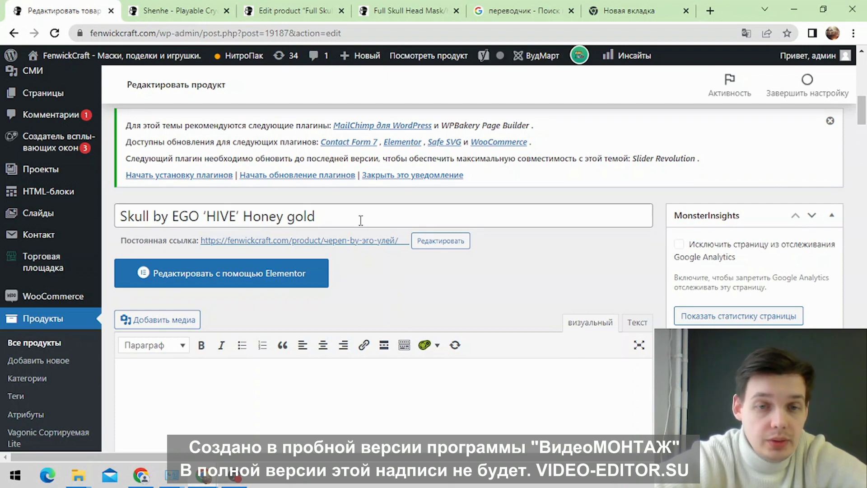
# Step: Check the skull product's Google preview and go through its theme settings down to the product image
pyautogui.scroll(-15, 595, 209)
pyautogui.scroll(3, 367, 221)
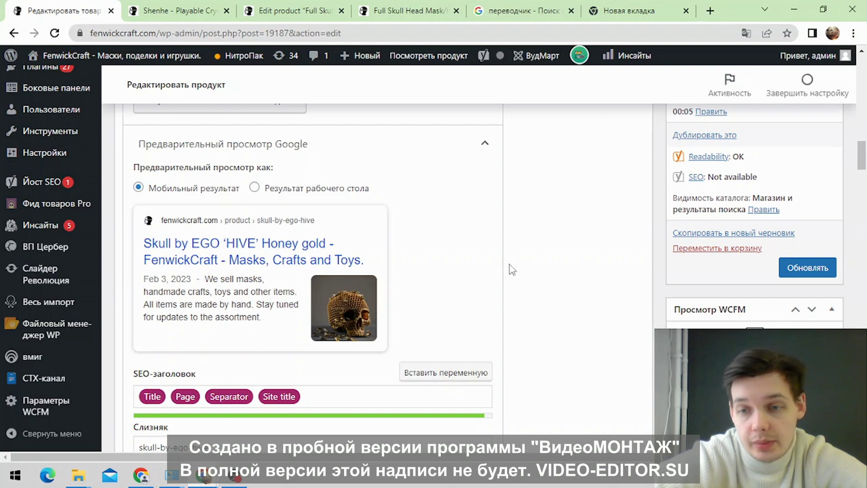
pyautogui.scroll(-13, 568, 250)
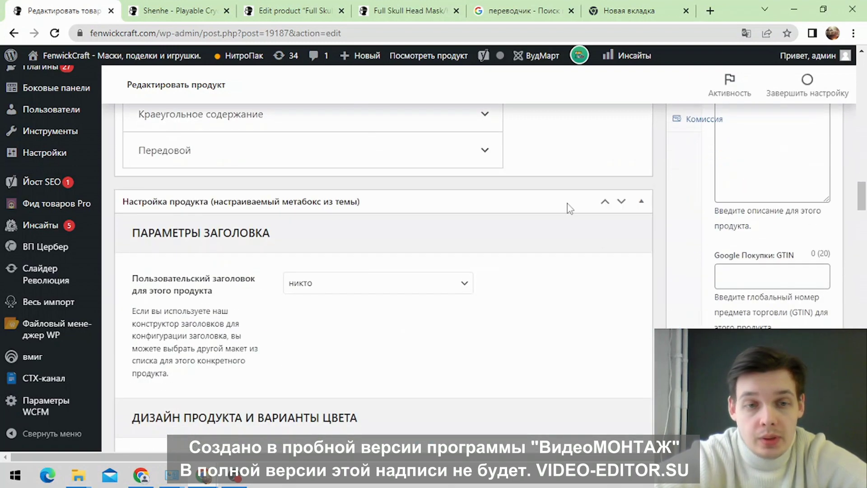
pyautogui.scroll(-18, 589, 215)
pyautogui.scroll(-18, 458, 213)
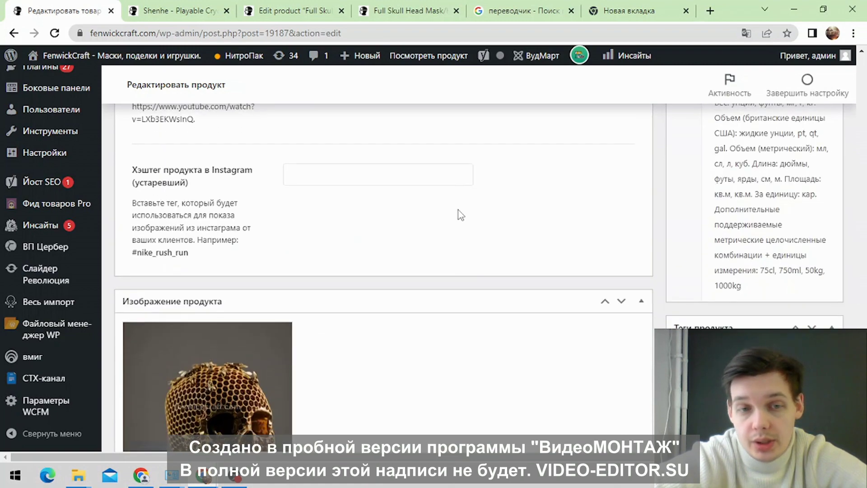
pyautogui.scroll(-5, 329, 207)
# Step: Read the skull product's short description, including the dimensions, weight, production process and materials
pyautogui.scroll(-15, 342, 255)
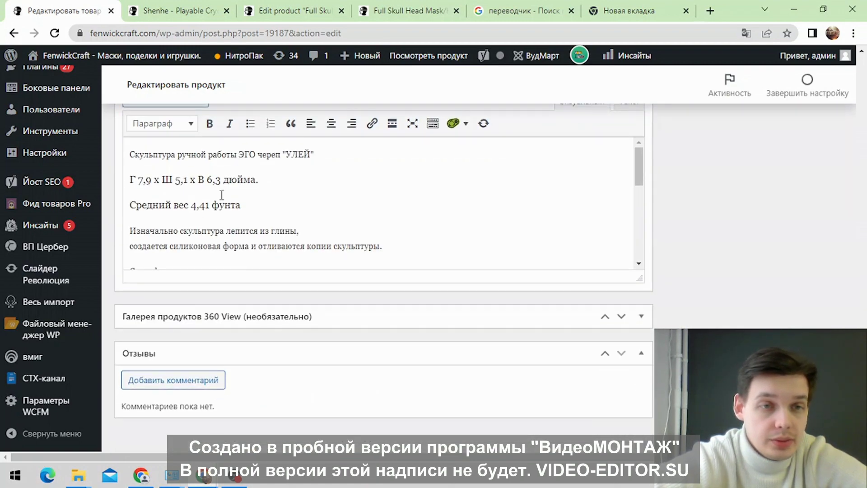
pyautogui.scroll(1, 222, 195)
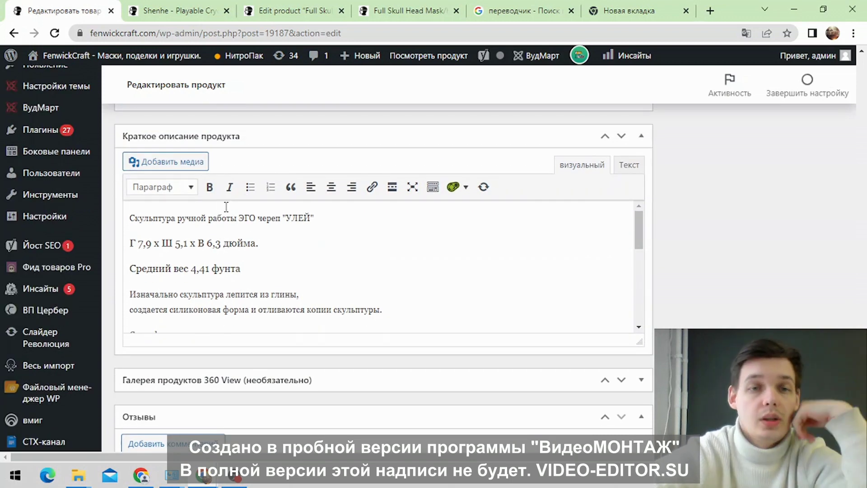
pyautogui.scroll(-1, 223, 228)
pyautogui.scroll(-1, 222, 228)
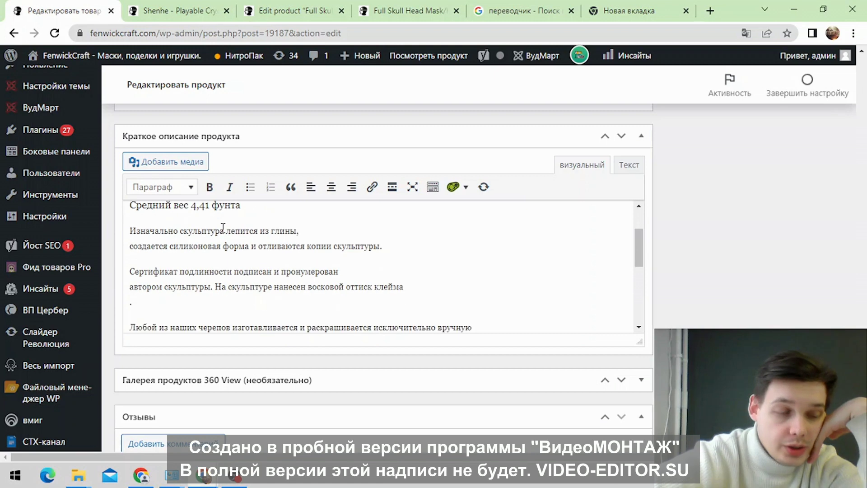
pyautogui.scroll(-4, 223, 240)
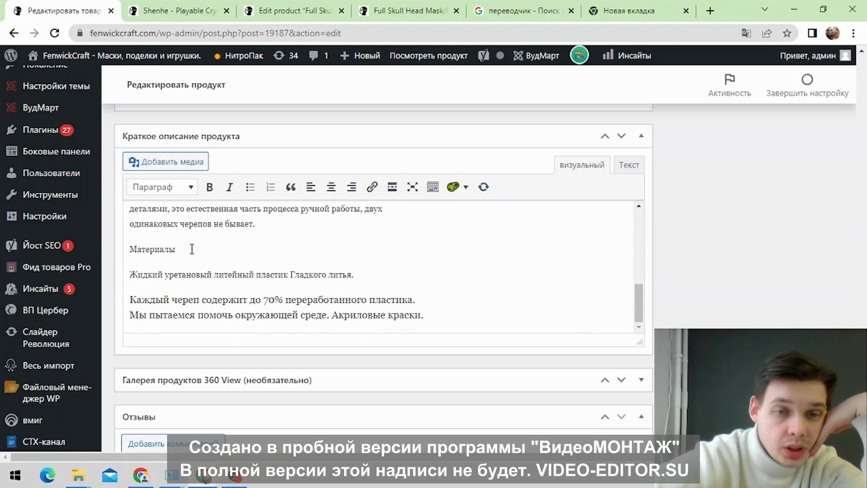
pyautogui.scroll(-1, 331, 246)
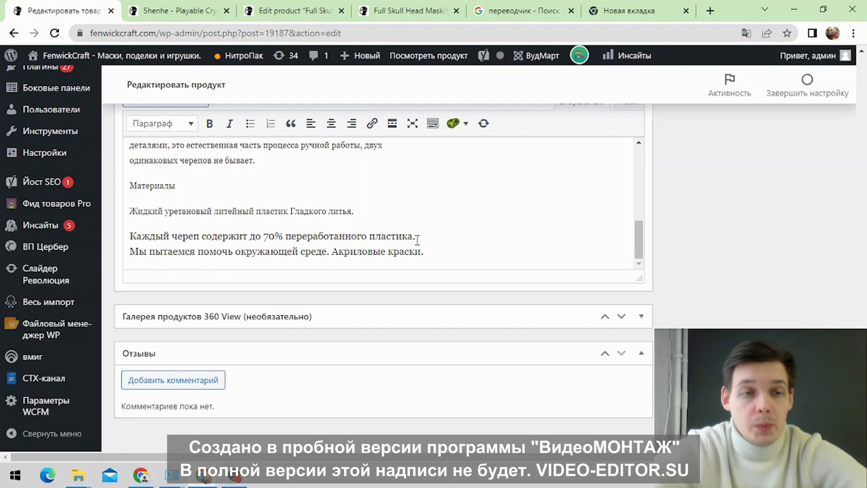
pyautogui.scroll(10, 316, 237)
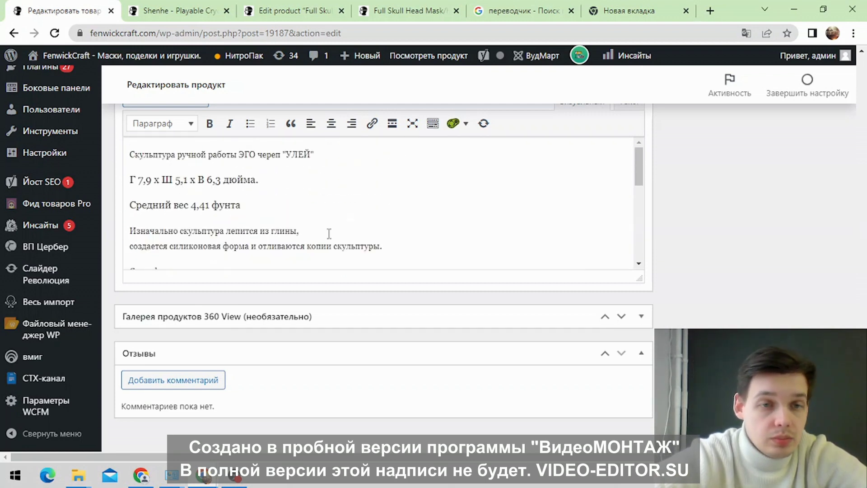
pyautogui.scroll(3, 332, 233)
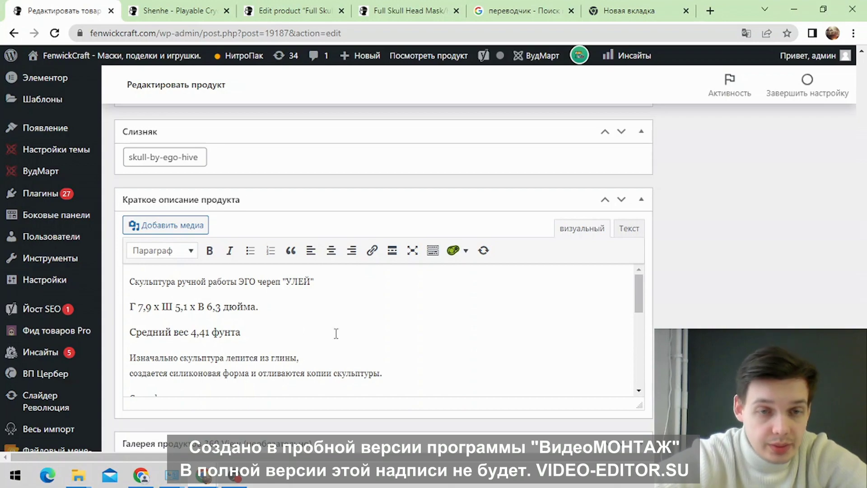
# Step: Start a numbered list in the skull product's empty main description and remove it again
pyautogui.scroll(15, 327, 336)
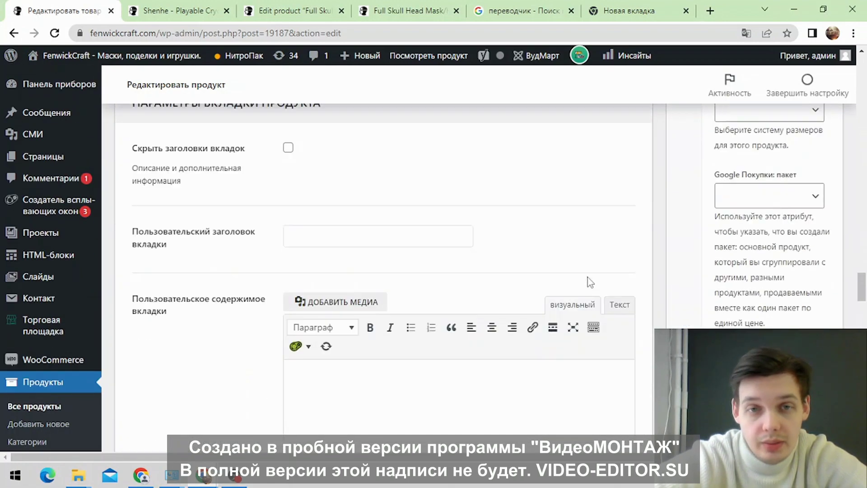
pyautogui.scroll(20, 587, 278)
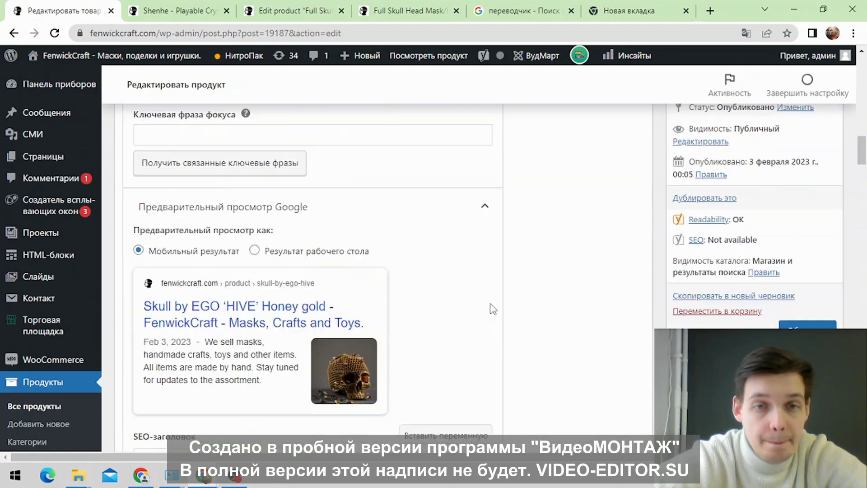
pyautogui.scroll(10, 492, 309)
pyautogui.click(262, 282)
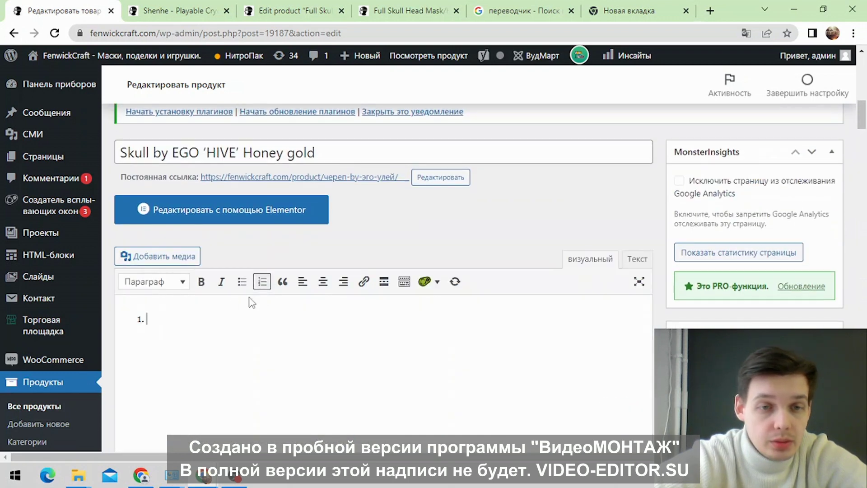
pyautogui.press('BackSpace')
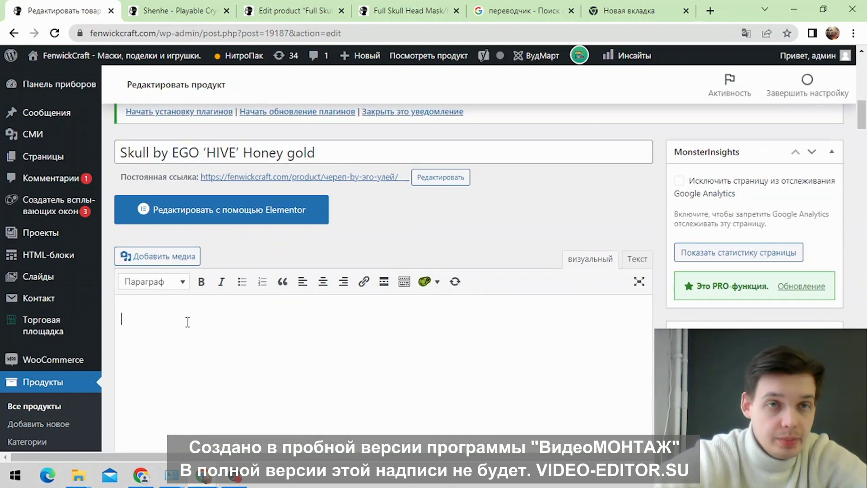
pyautogui.click(163, 9)
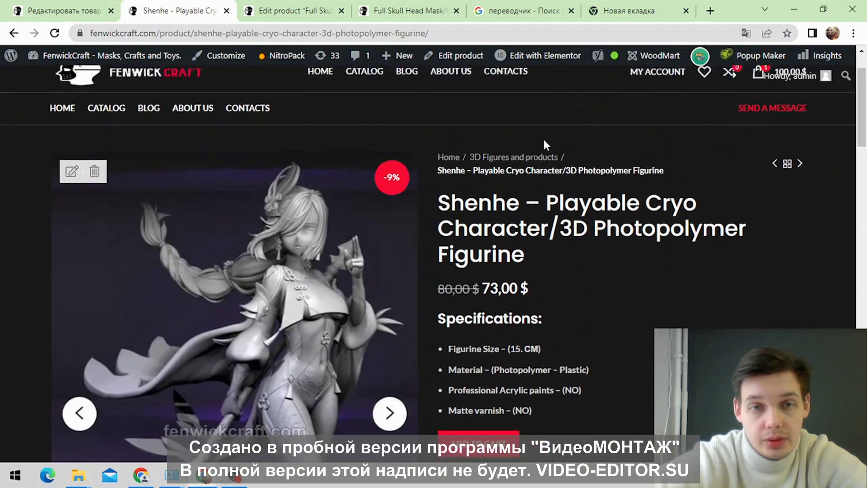
pyautogui.click(63, 11)
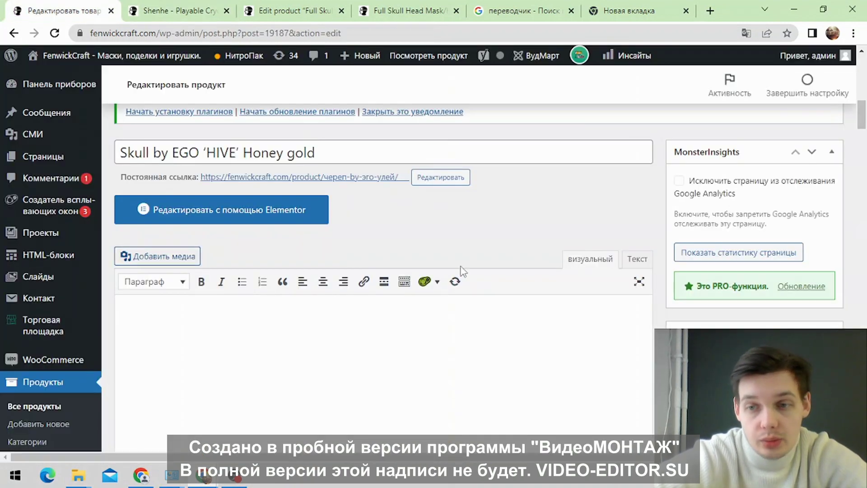
# Step: Go through the product category list and assign the skull product to the category Пластиковая фигурка
pyautogui.scroll(-3, 813, 253)
pyautogui.scroll(1, 775, 302)
pyautogui.scroll(-2, 782, 304)
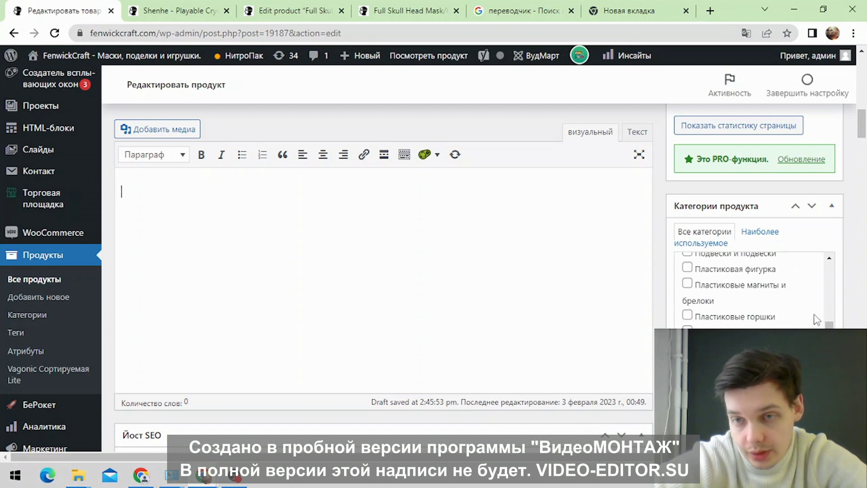
pyautogui.scroll(-2, 863, 307)
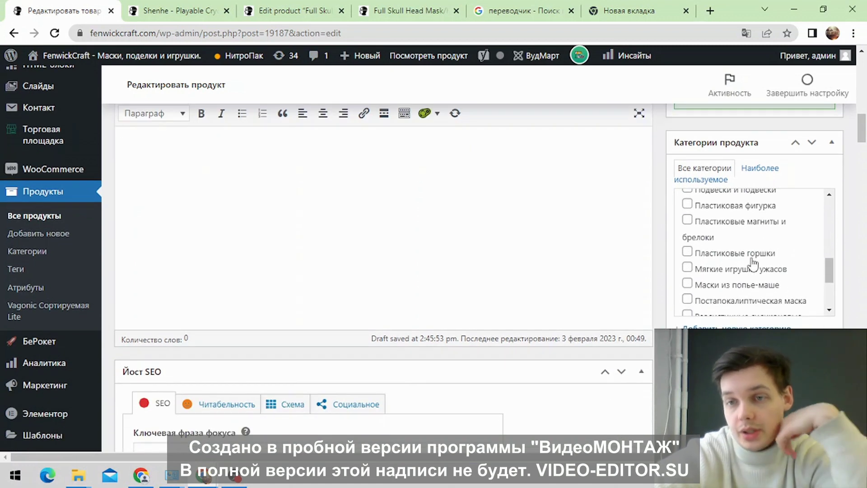
pyautogui.scroll(5, 754, 275)
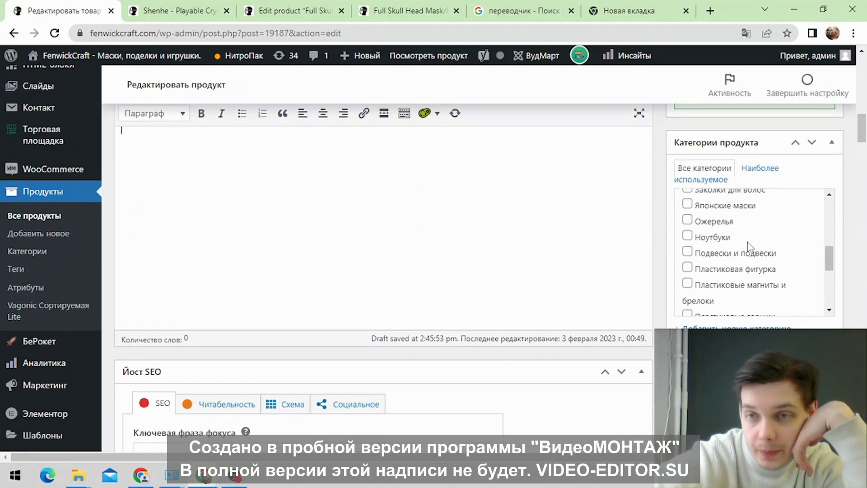
pyautogui.scroll(5, 732, 247)
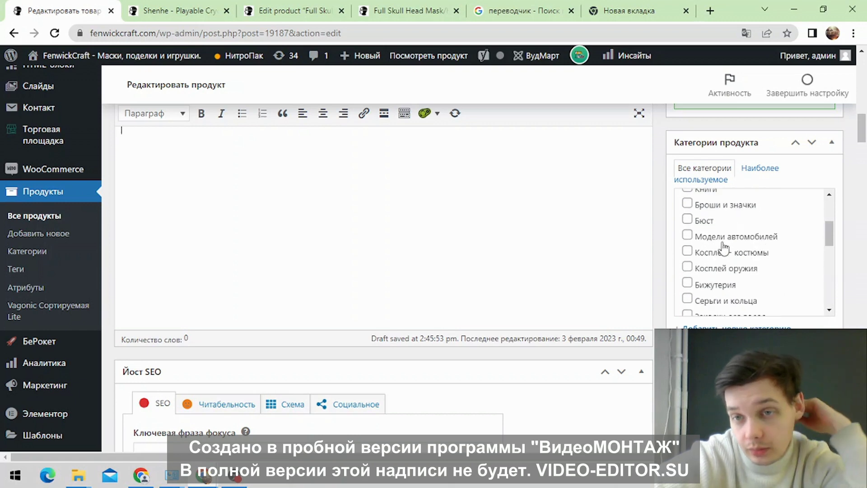
pyautogui.scroll(3, 722, 244)
pyautogui.scroll(-3, 709, 231)
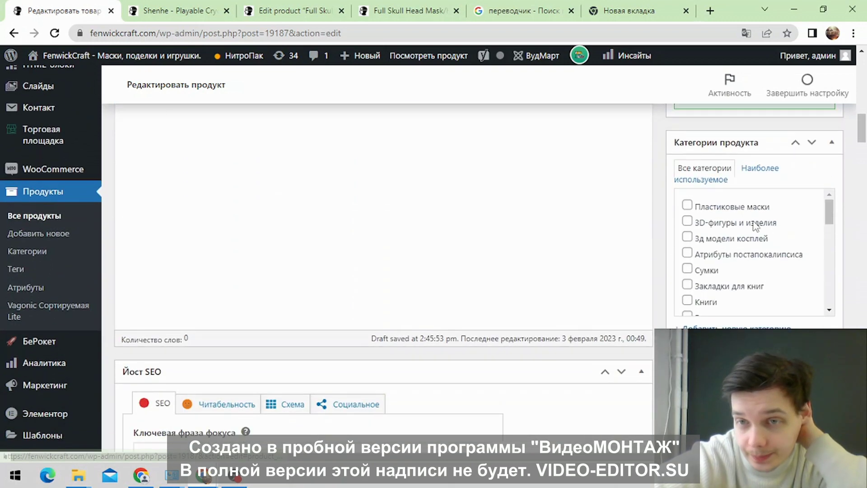
pyautogui.scroll(-3, 726, 242)
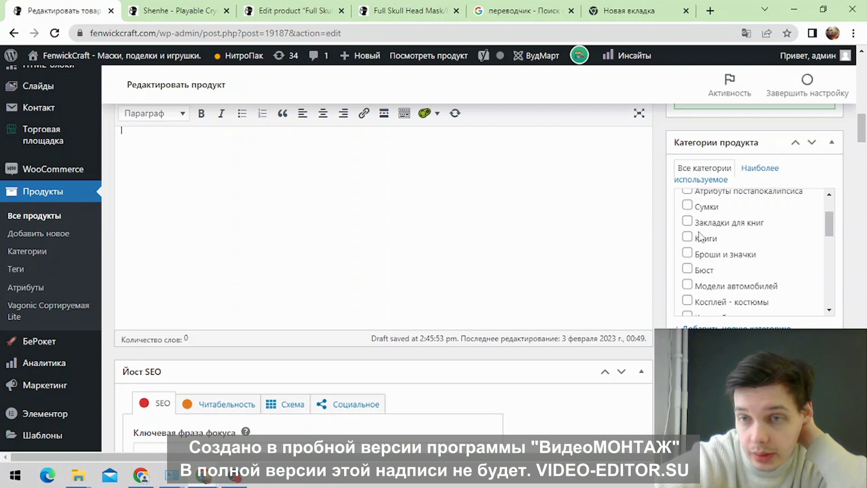
pyautogui.moveTo(832, 232); pyautogui.dragTo(822, 274)
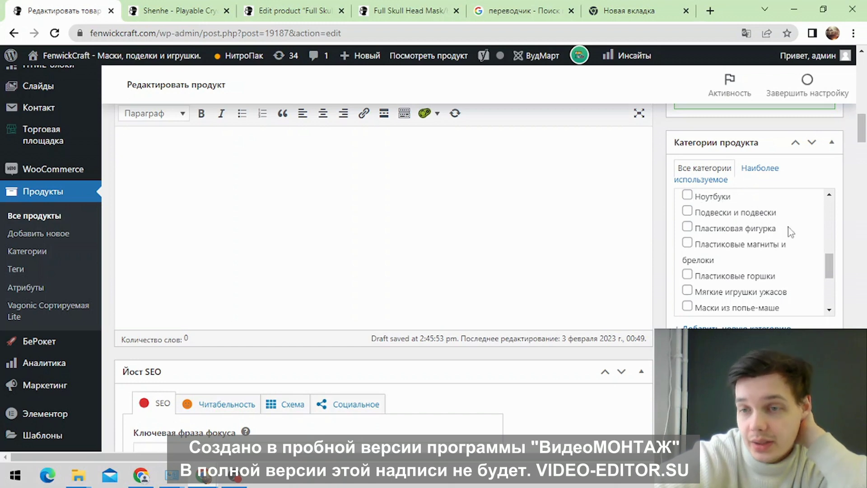
pyautogui.moveTo(834, 266); pyautogui.dragTo(834, 288)
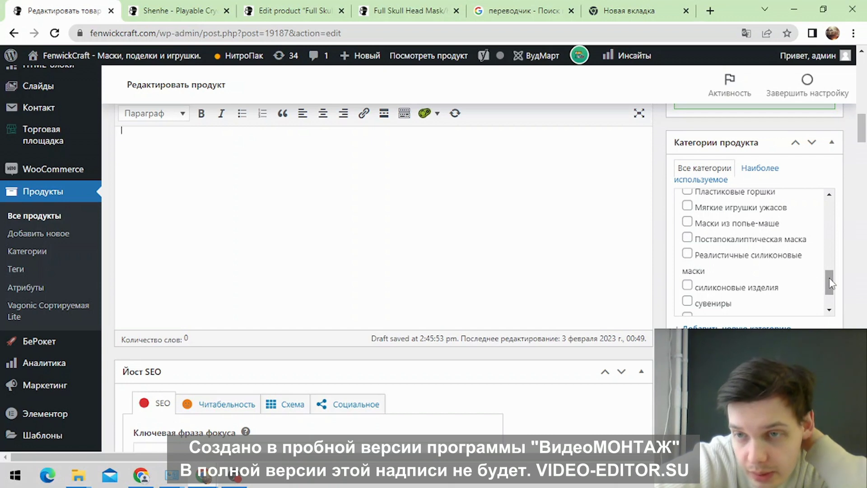
pyautogui.moveTo(831, 283); pyautogui.dragTo(832, 290)
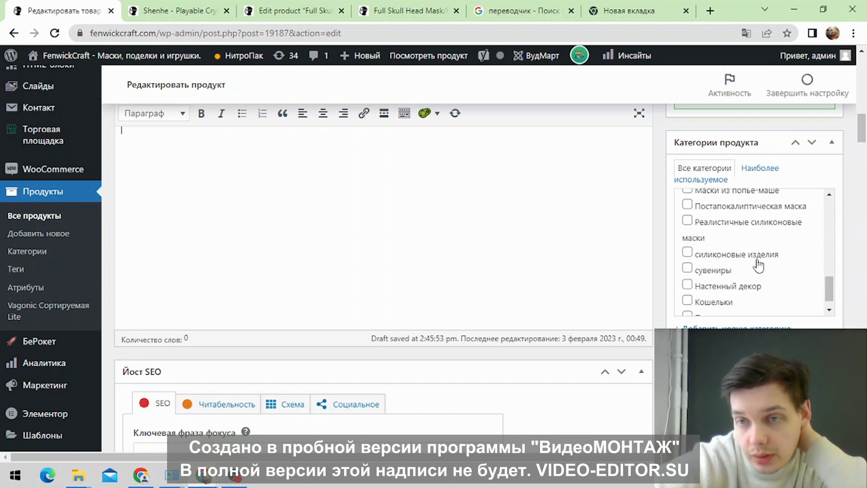
pyautogui.moveTo(831, 293); pyautogui.dragTo(833, 279)
pyautogui.scroll(1, 830, 264)
pyautogui.moveTo(832, 267); pyautogui.dragTo(830, 244)
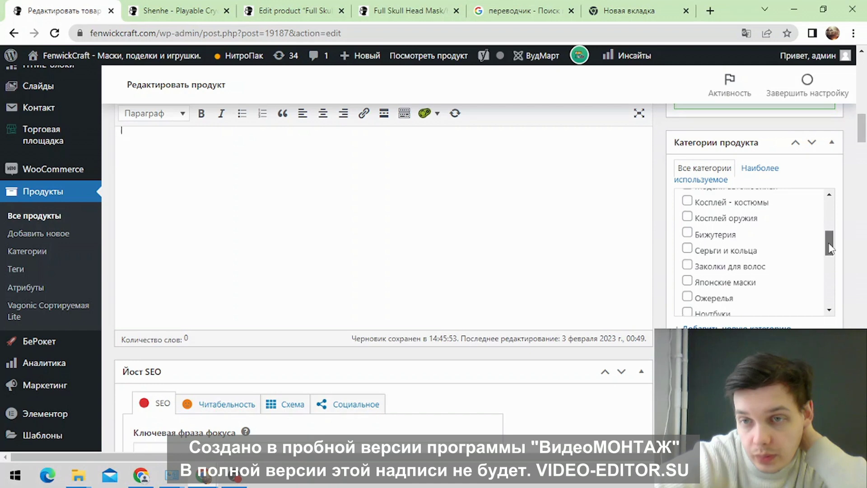
pyautogui.scroll(4, 707, 230)
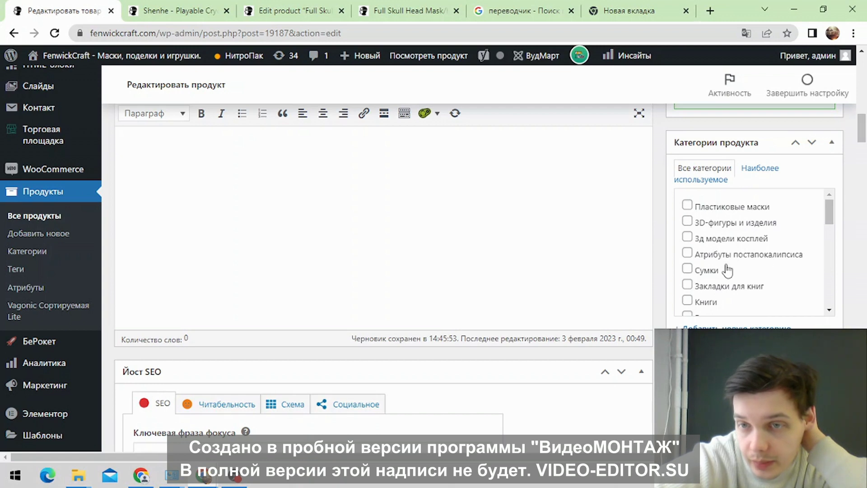
pyautogui.scroll(-2, 725, 269)
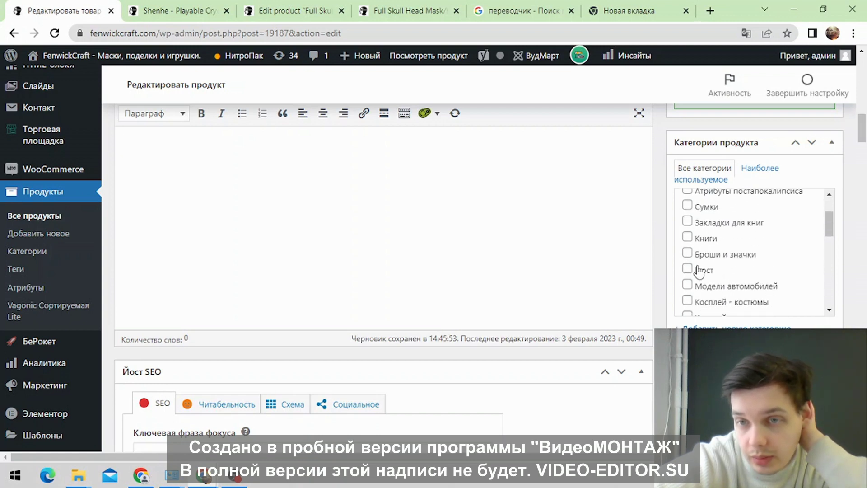
pyautogui.scroll(-2, 699, 268)
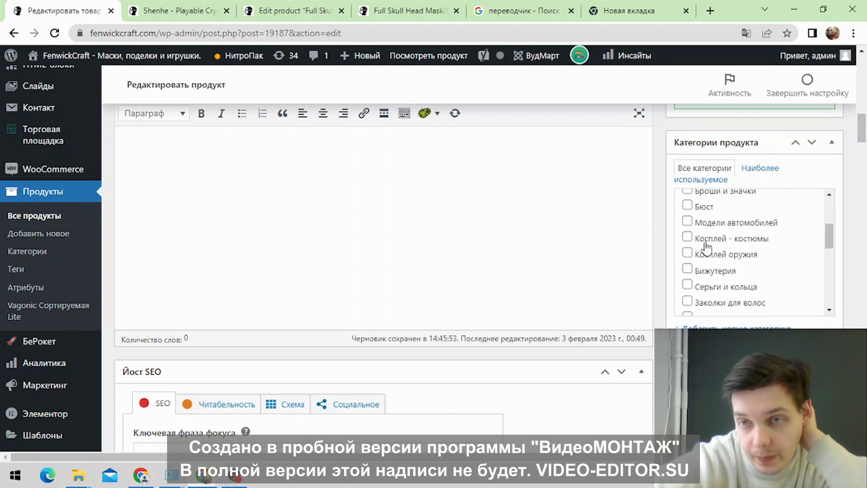
pyautogui.scroll(-2, 708, 286)
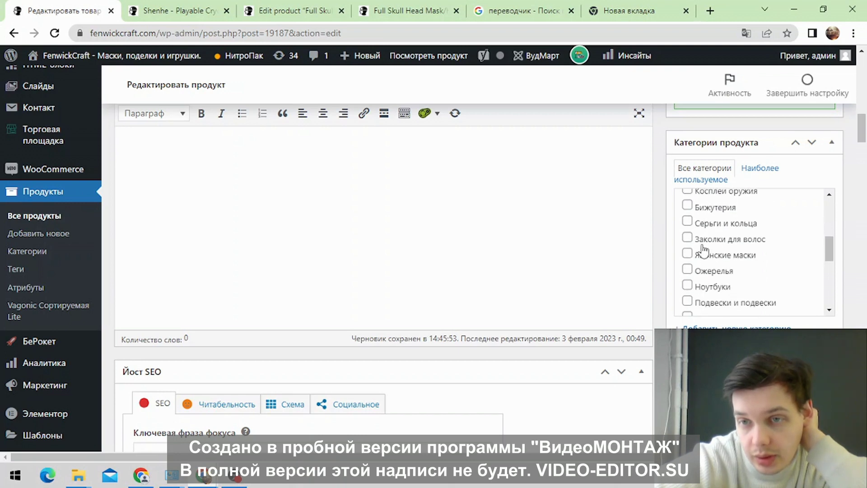
pyautogui.scroll(-3, 731, 282)
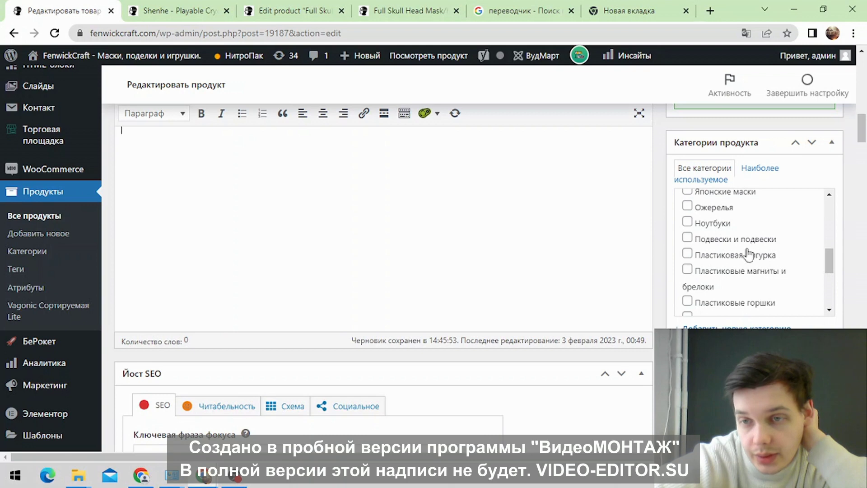
pyautogui.click(688, 254)
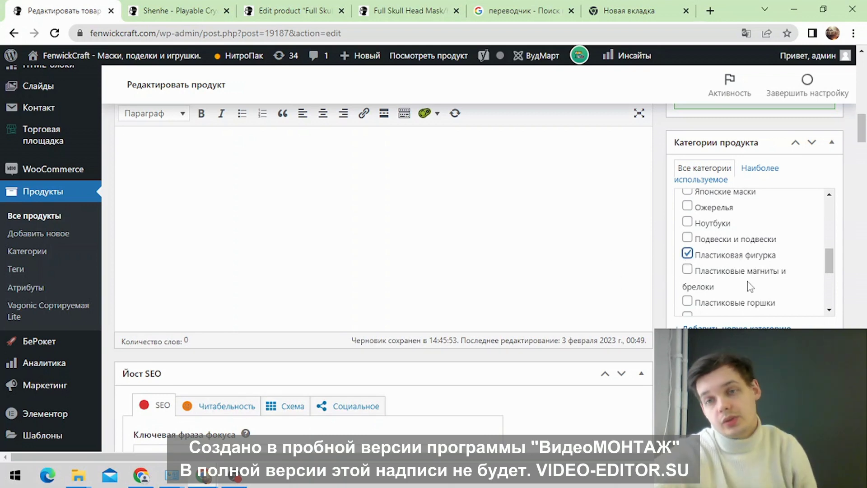
# Step: Switch from the skull product's editor to the Shenhe figurine page and examine its specifications and description layout
pyautogui.scroll(5, 354, 194)
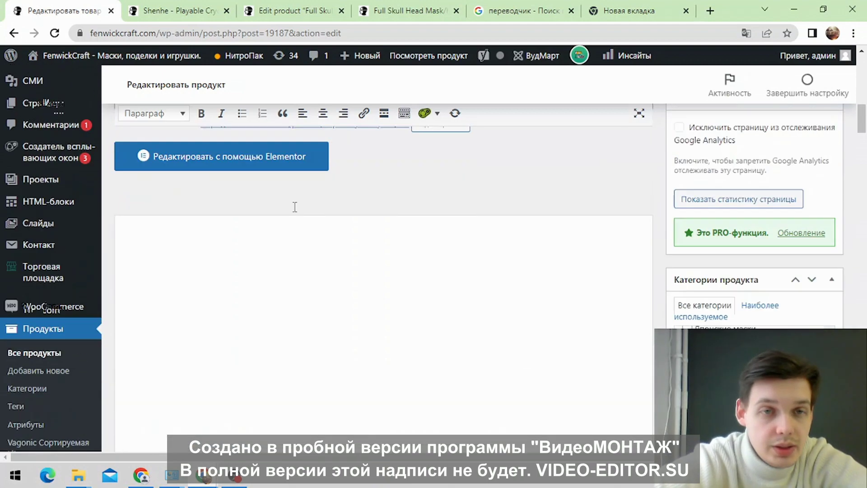
pyautogui.scroll(-4, 236, 204)
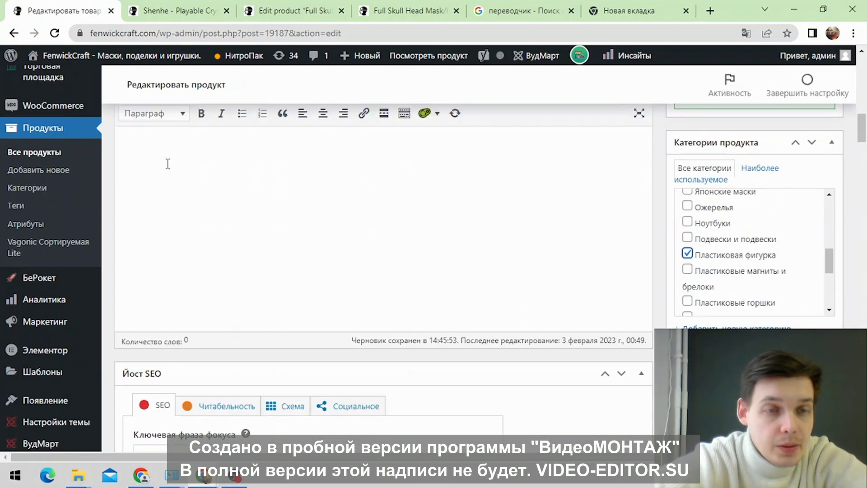
pyautogui.scroll(1, 156, 193)
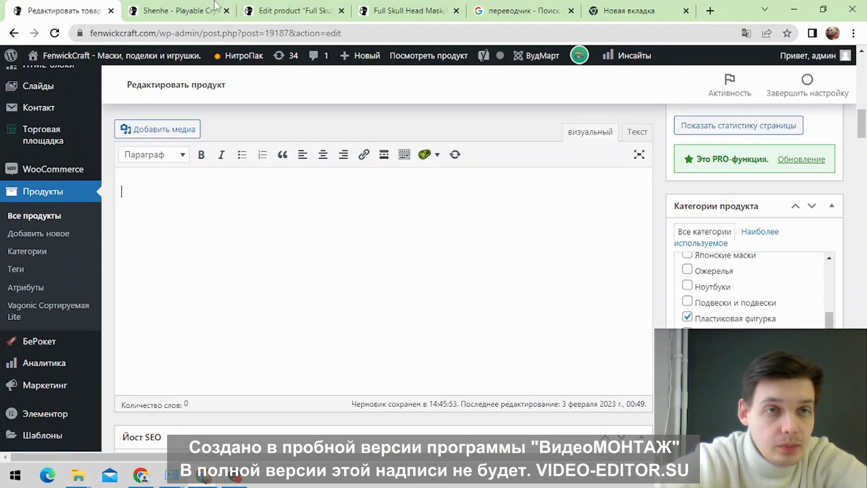
pyautogui.click(180, 6)
pyautogui.scroll(-2, 549, 221)
pyautogui.scroll(2, 549, 221)
pyautogui.scroll(-2, 422, 251)
pyautogui.scroll(-2, 499, 181)
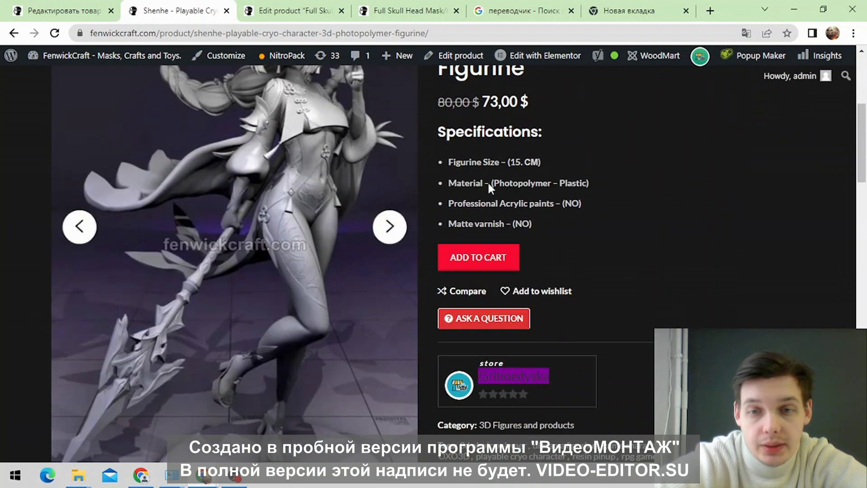
pyautogui.scroll(-5, 498, 183)
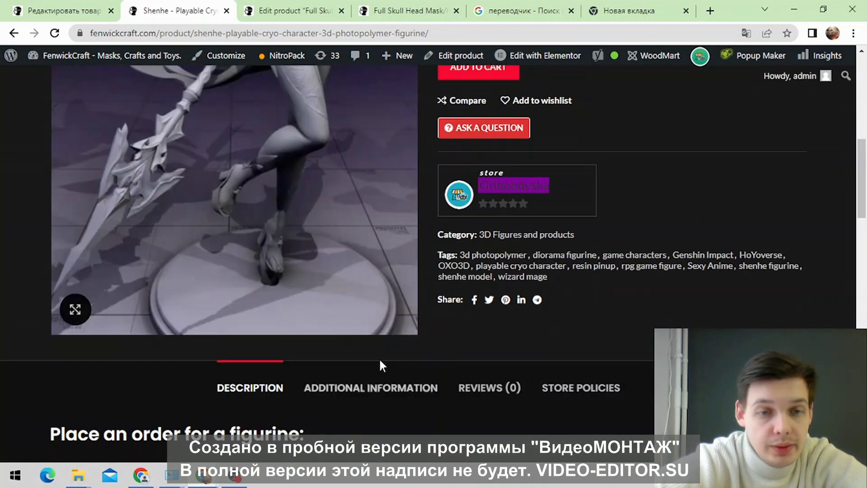
pyautogui.scroll(7, 382, 367)
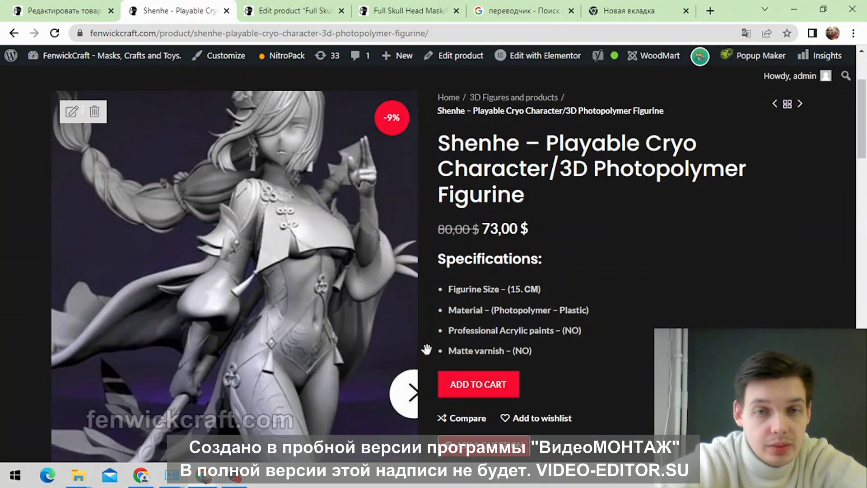
pyautogui.scroll(-9, 440, 244)
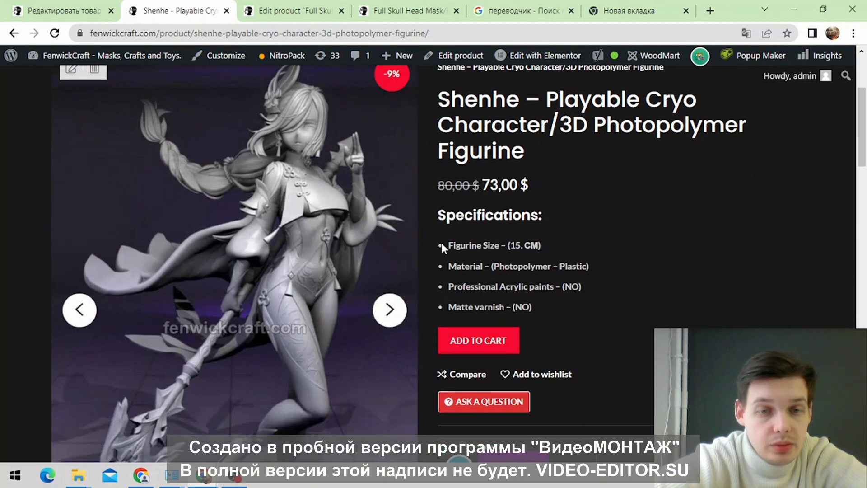
pyautogui.scroll(-6, 280, 217)
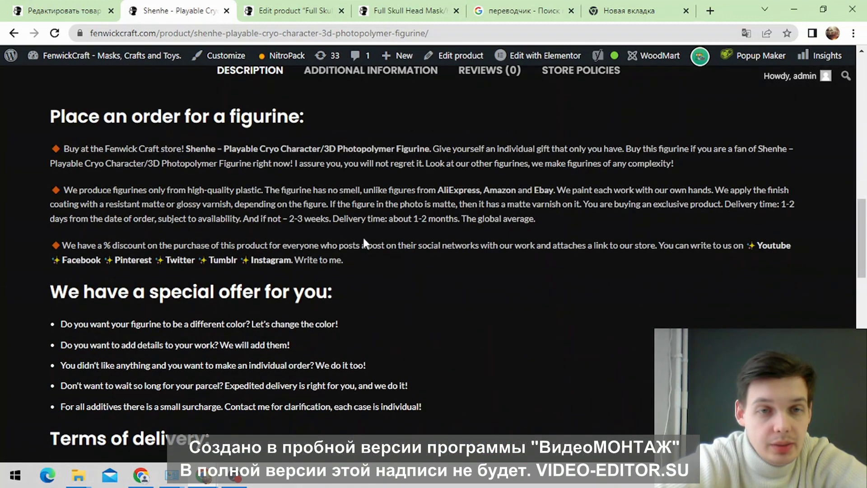
# Step: Copy the Shenhe figurine's full description text, from the heading Place an order for a figurine through the Terms of delivery section
pyautogui.moveTo(49, 115); pyautogui.dragTo(617, 339)
pyautogui.scroll(-1, 586, 304)
pyautogui.scroll(-3, 586, 303)
pyautogui.rightClick(736, 321)
pyautogui.click(759, 327)
# Step: Review the Shenhe figurine page again, including its order text, special offers, delivery terms and related products
pyautogui.scroll(6, 212, 336)
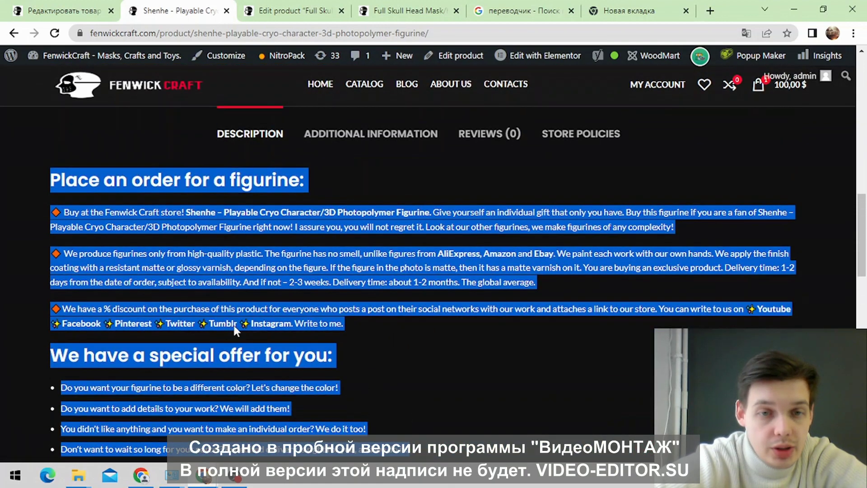
pyautogui.scroll(10, 345, 271)
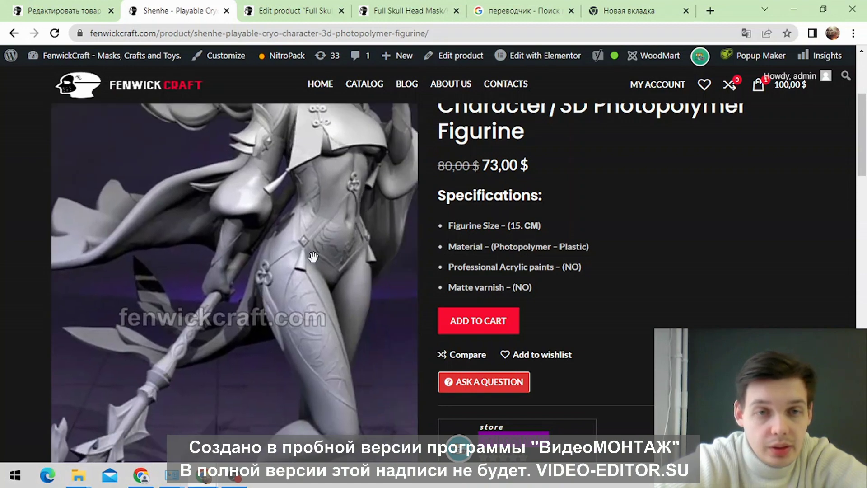
pyautogui.scroll(5, 281, 275)
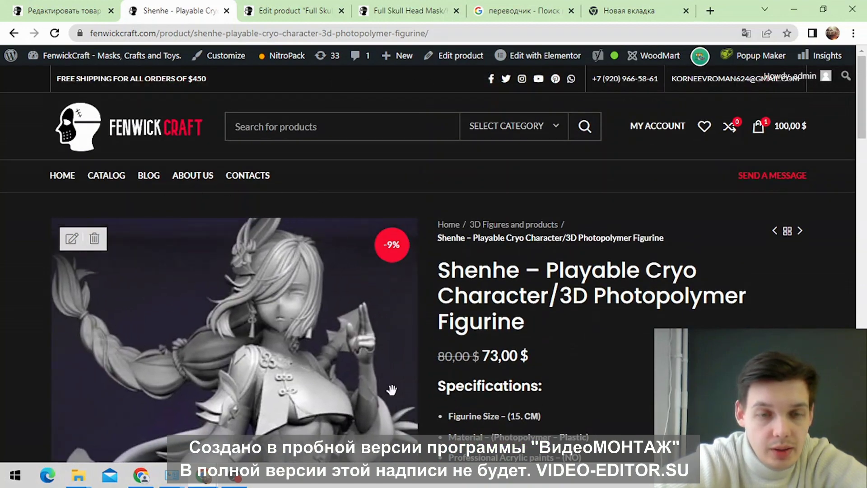
pyautogui.scroll(-4, 382, 225)
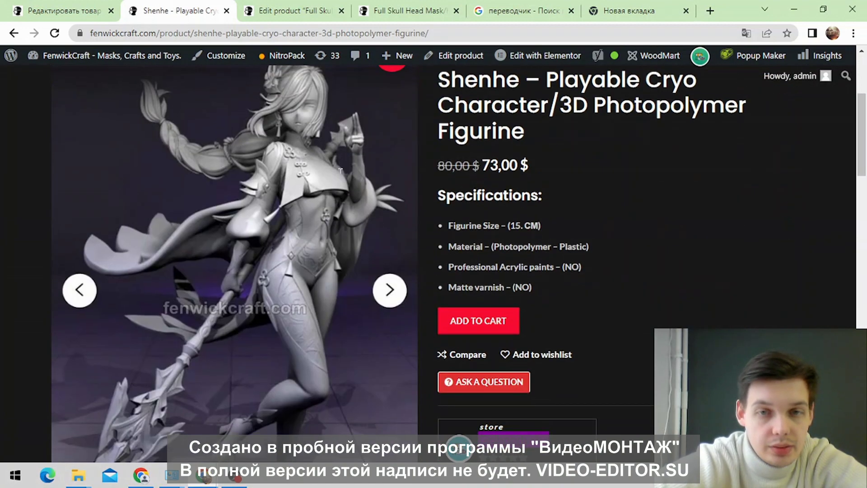
pyautogui.scroll(-15, 511, 316)
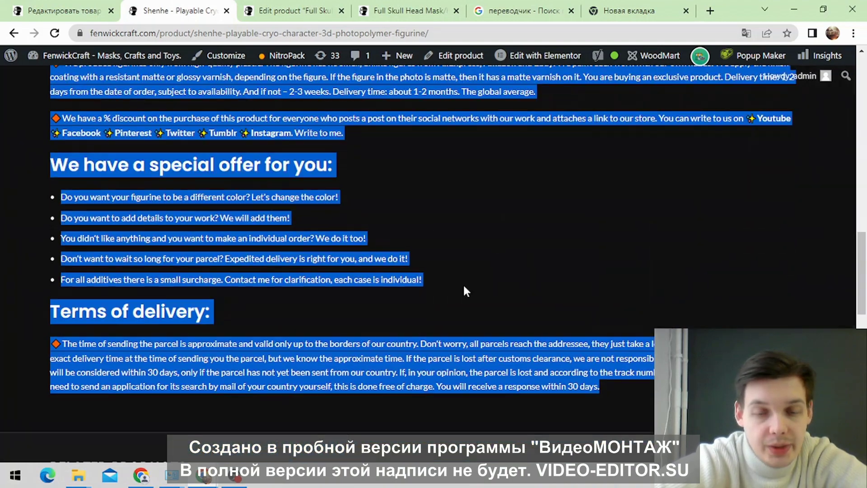
pyautogui.click(457, 308)
pyautogui.scroll(1, 628, 389)
pyautogui.scroll(5, 497, 325)
pyautogui.scroll(-4, 311, 251)
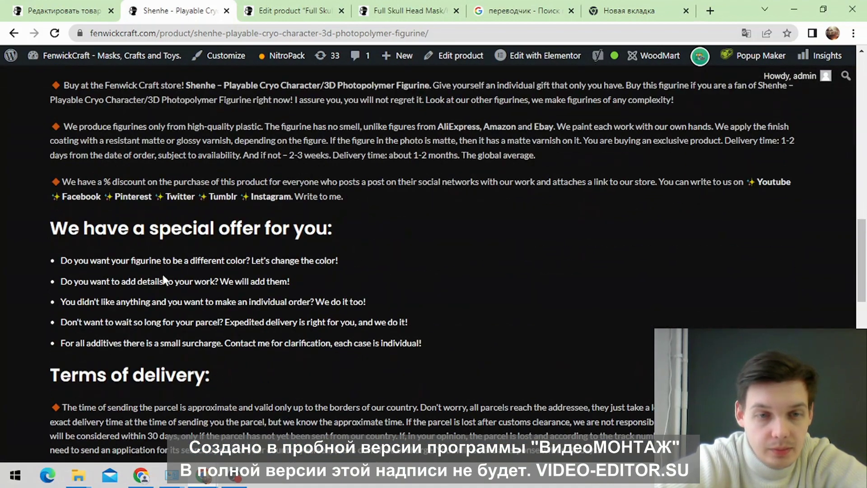
pyautogui.scroll(-1, 407, 316)
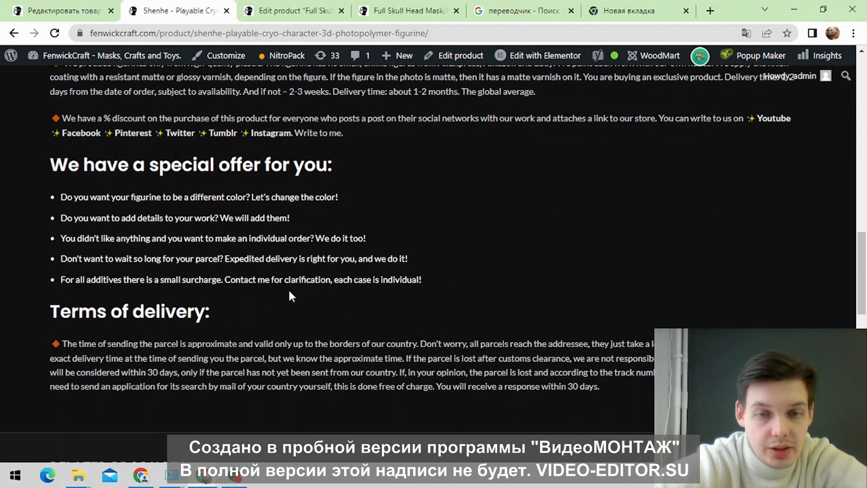
pyautogui.scroll(-4, 627, 273)
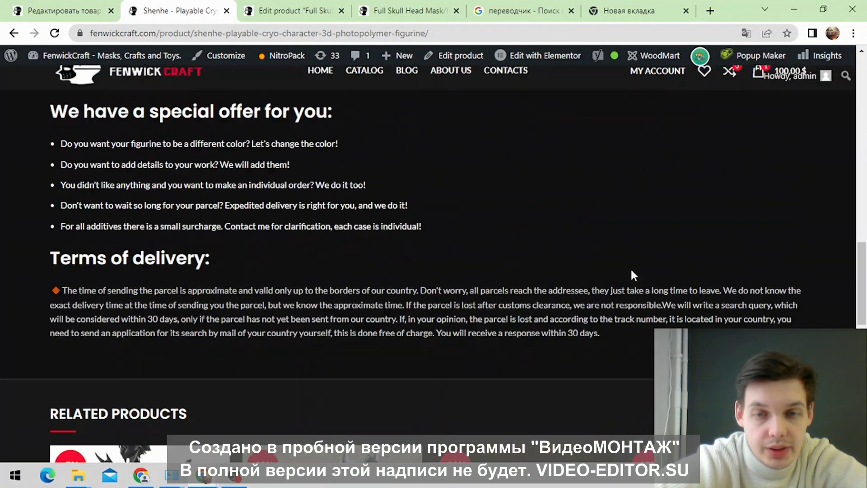
pyautogui.scroll(-2, 624, 291)
pyautogui.scroll(5, 353, 256)
pyautogui.scroll(-6, 271, 280)
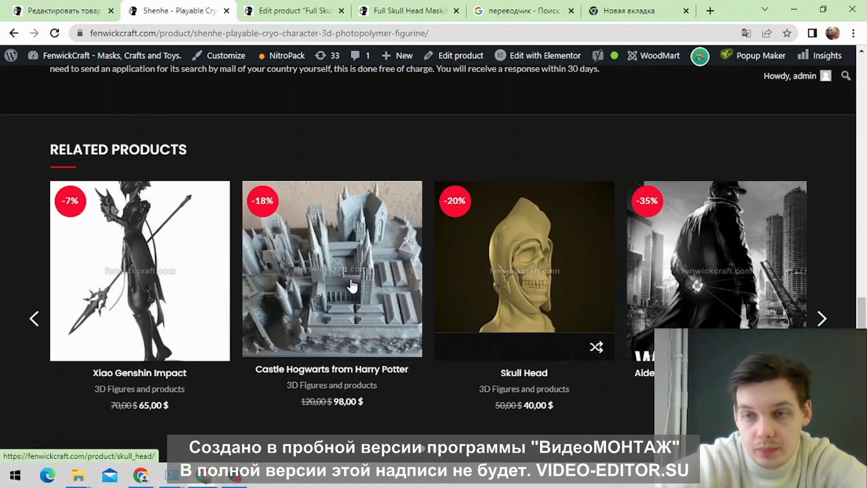
# Step: Browse the related products shown for the Shenhe figurine and return to its title and specifications
pyautogui.click(821, 318)
pyautogui.click(821, 318)
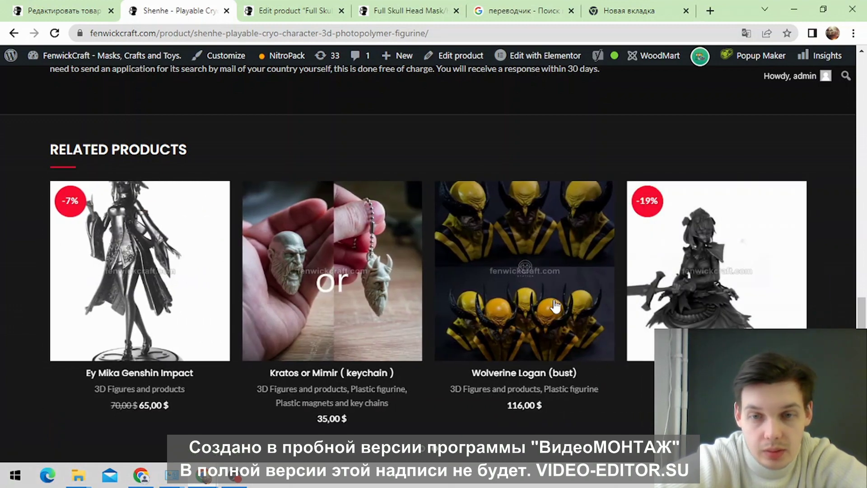
pyautogui.scroll(5, 764, 305)
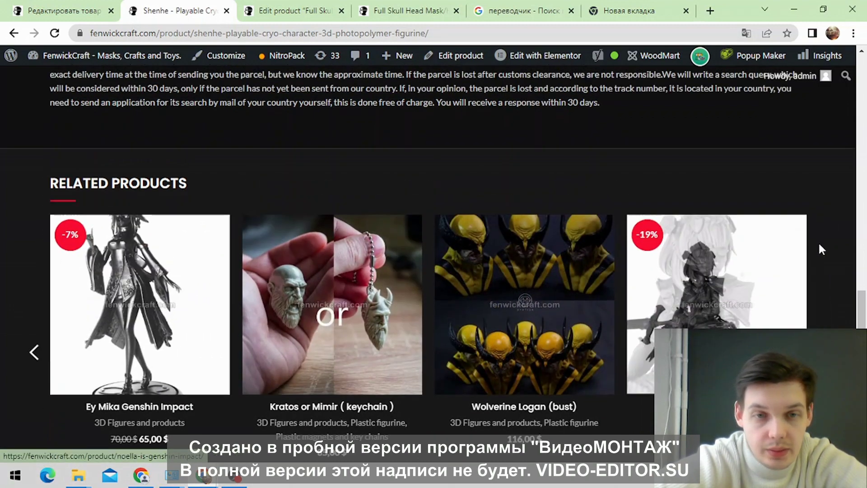
pyautogui.scroll(-5, 261, 379)
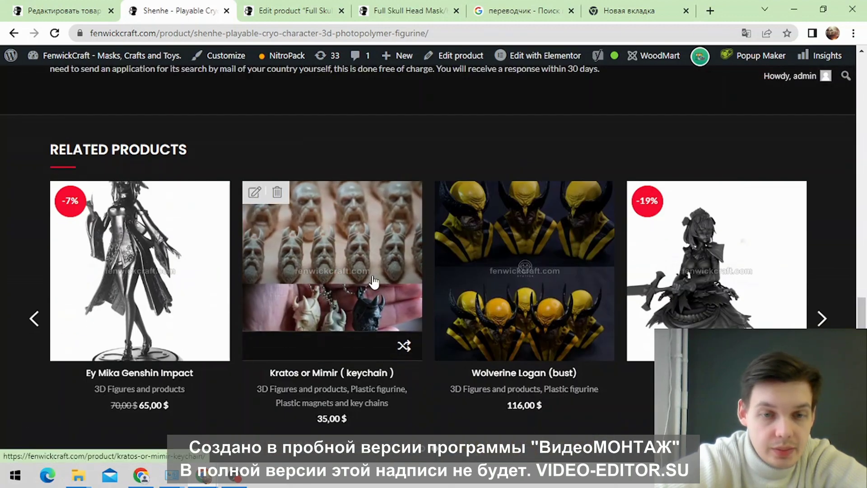
pyautogui.scroll(10, 317, 284)
pyautogui.scroll(10, 378, 260)
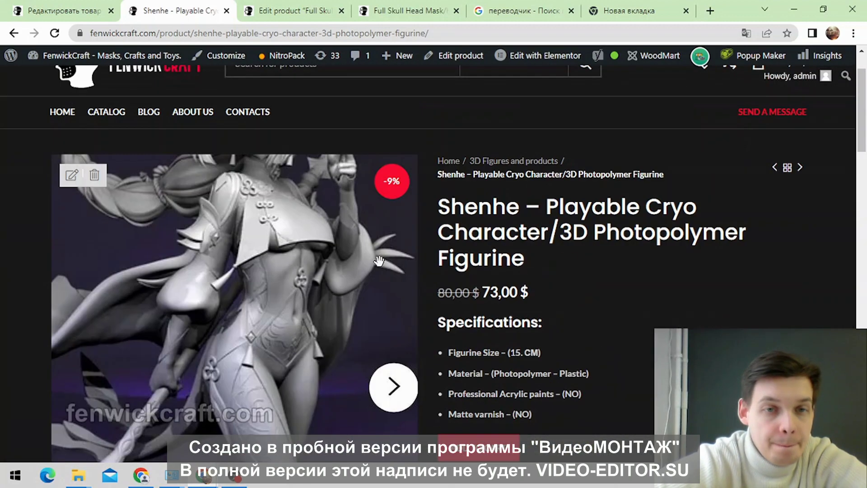
# Step: Return to the skull product's editor and paste the copied Shenhe description into its empty main description
pyautogui.click(63, 5)
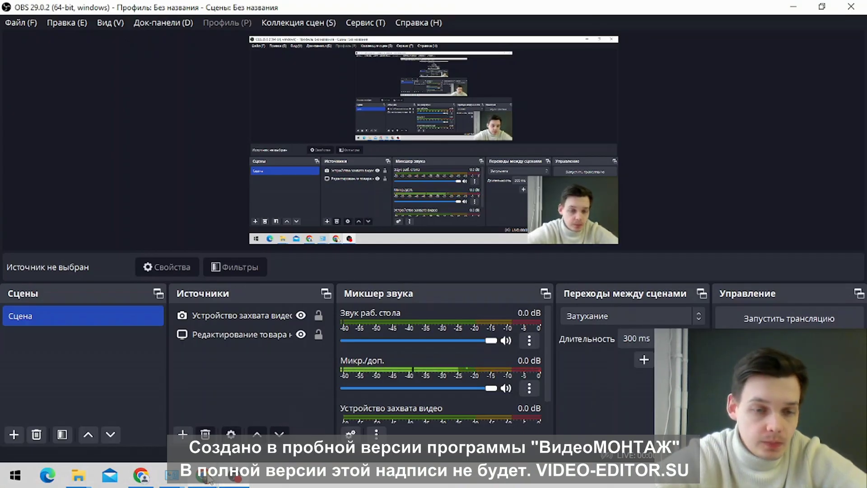
pyautogui.moveTo(207, 478)
pyautogui.click(161, 446)
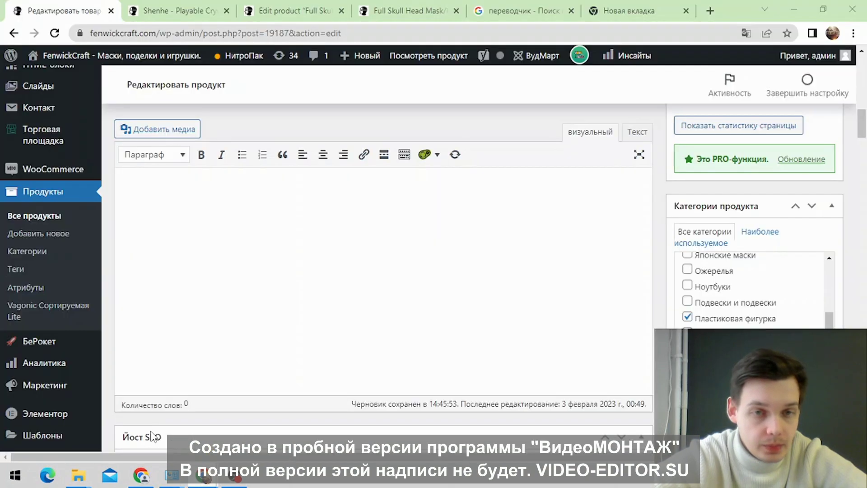
pyautogui.rightClick(172, 202)
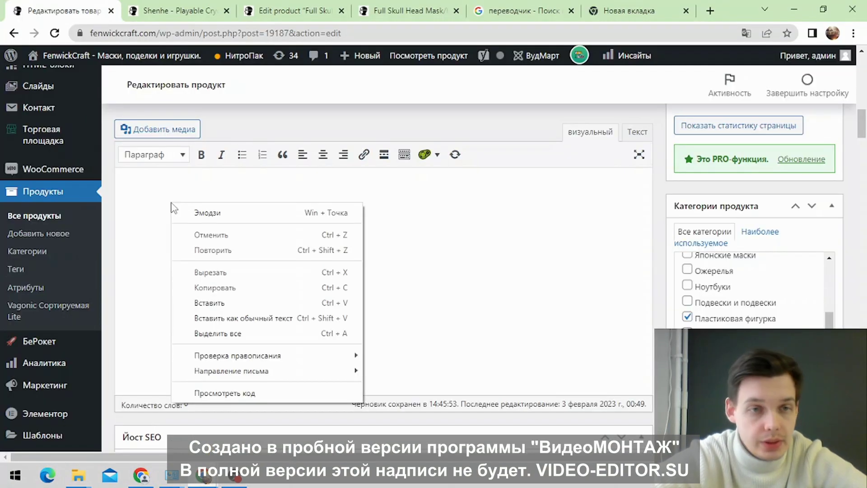
pyautogui.click(208, 303)
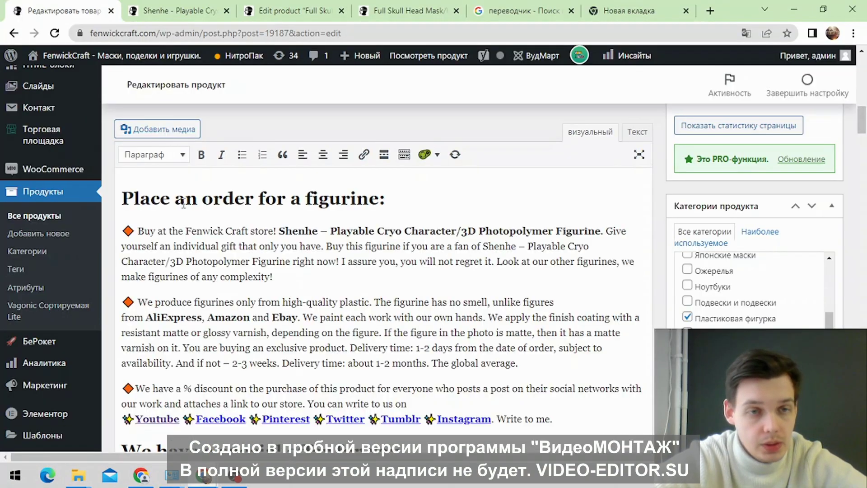
# Step: Review the pasted description from the order text through the special offers and delivery terms, checking it against the product title
pyautogui.scroll(-10, 379, 228)
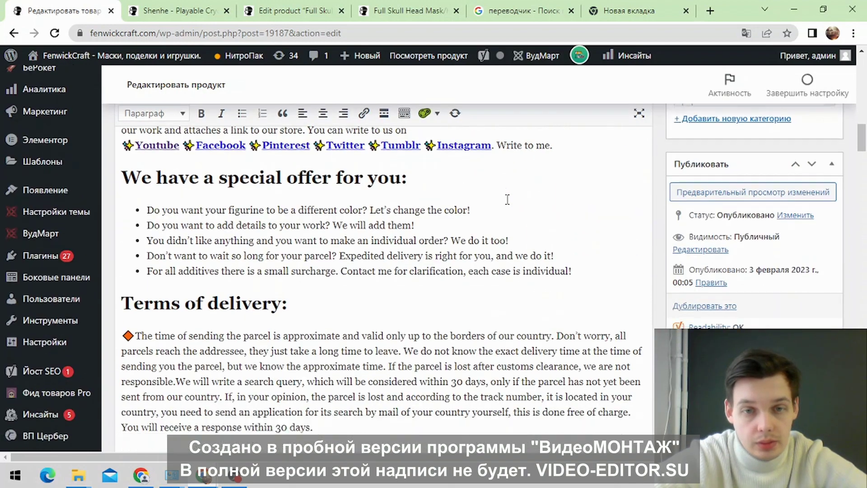
pyautogui.scroll(12, 508, 200)
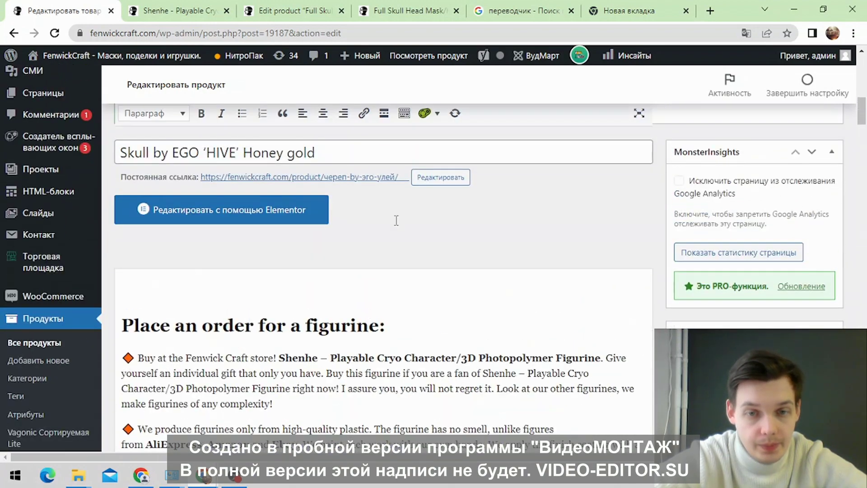
pyautogui.scroll(-5, 396, 221)
pyautogui.scroll(2, 398, 165)
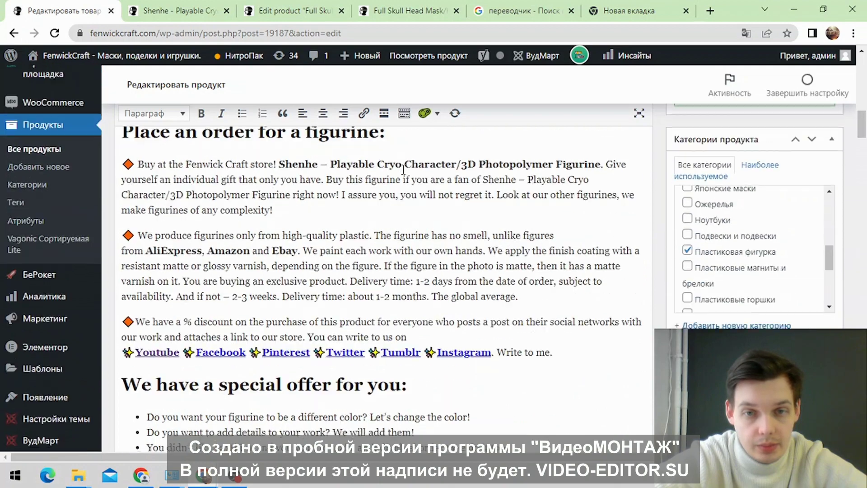
pyautogui.scroll(-6, 461, 211)
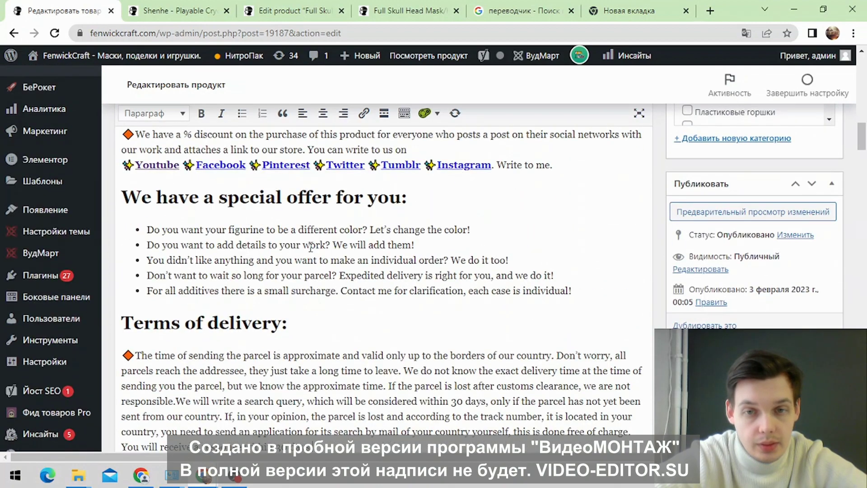
pyautogui.scroll(3, 449, 232)
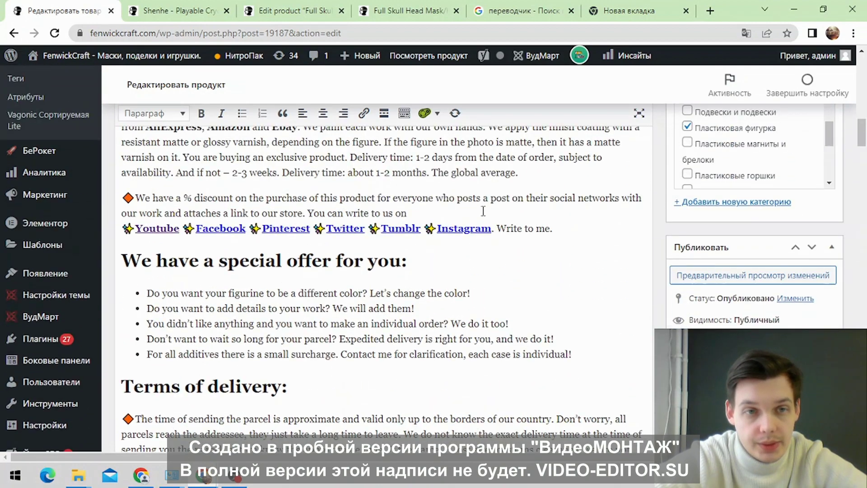
pyautogui.scroll(3, 484, 211)
pyautogui.scroll(5, 483, 211)
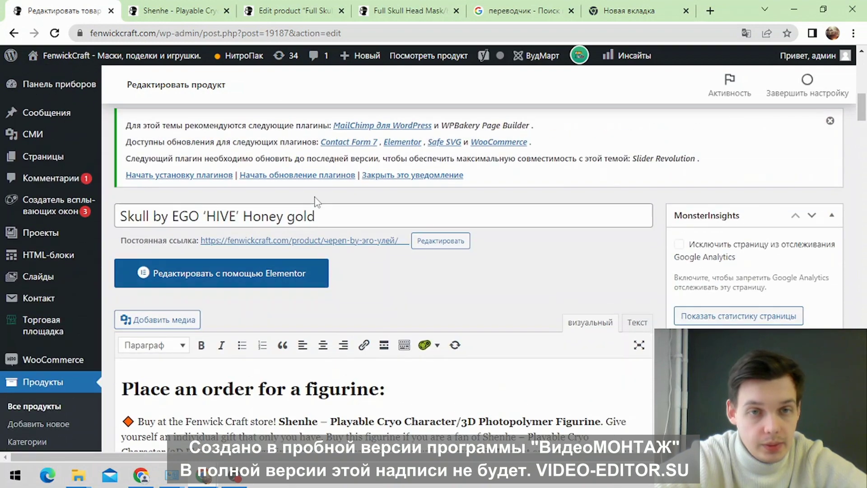
# Step: Replace the bold Shenhe figurine name in the first description paragraph with the product title Skull by EGO 'HIVE' Honey gold
pyautogui.moveTo(340, 219); pyautogui.dragTo(119, 217)
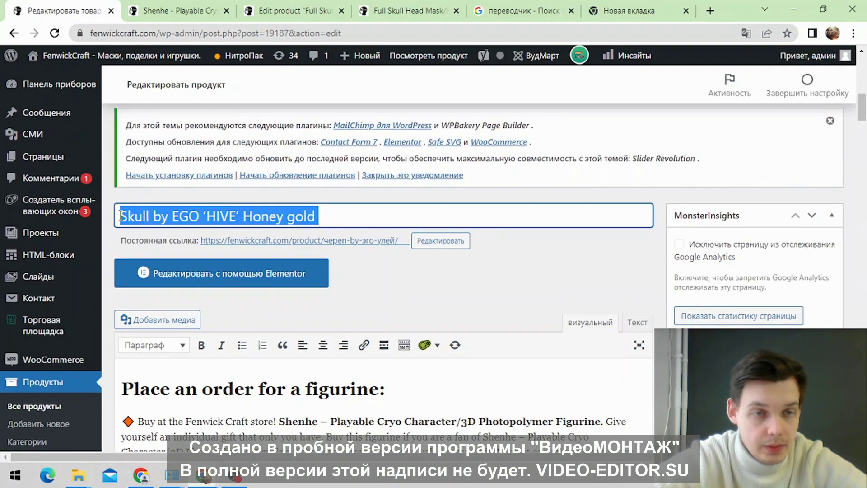
pyautogui.rightClick(120, 217)
pyautogui.click(164, 266)
pyautogui.scroll(-3, 292, 293)
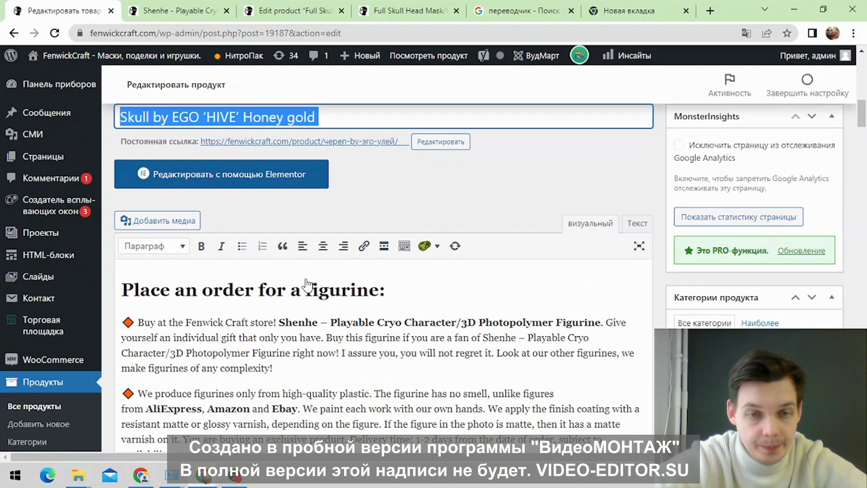
pyautogui.moveTo(281, 296); pyautogui.dragTo(605, 294)
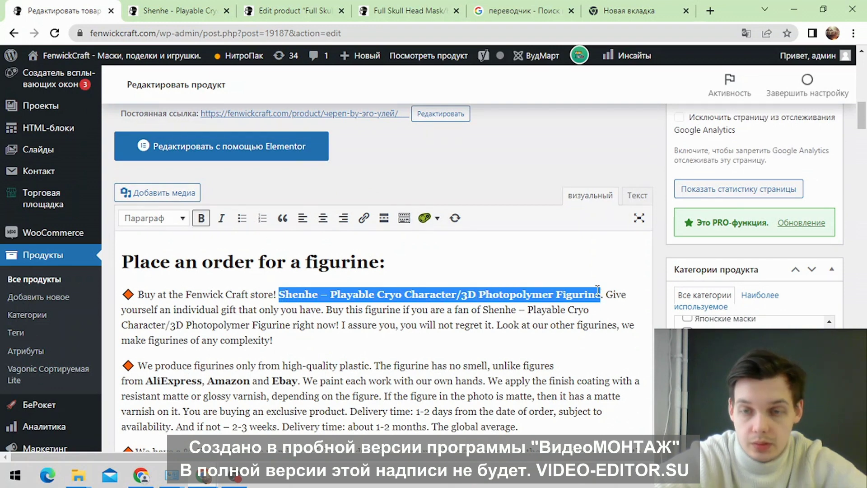
pyautogui.rightClick(590, 294)
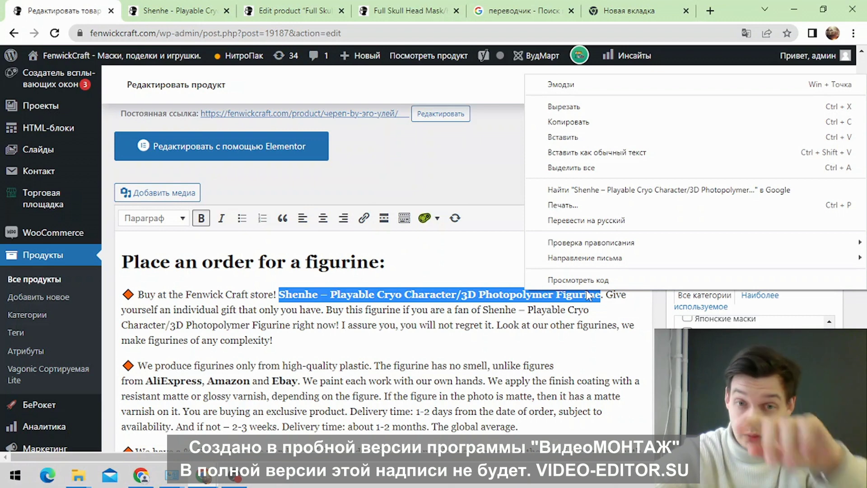
pyautogui.click(580, 137)
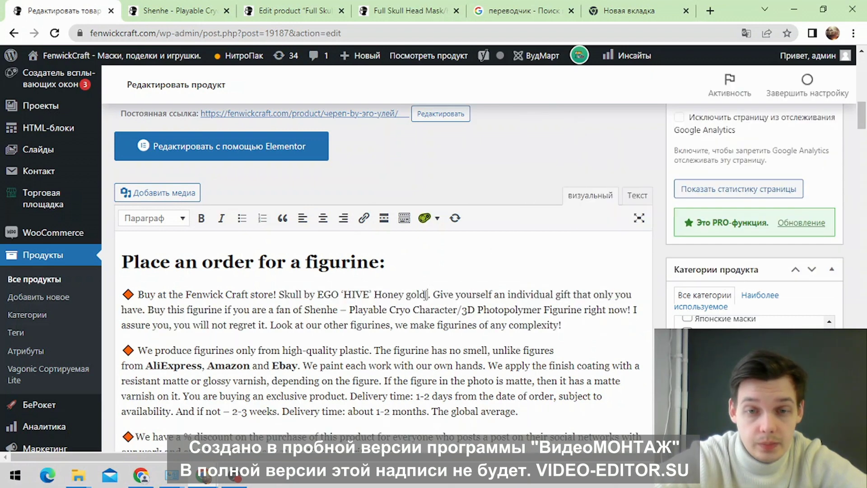
pyautogui.moveTo(425, 295); pyautogui.dragTo(278, 295)
pyautogui.click(235, 475)
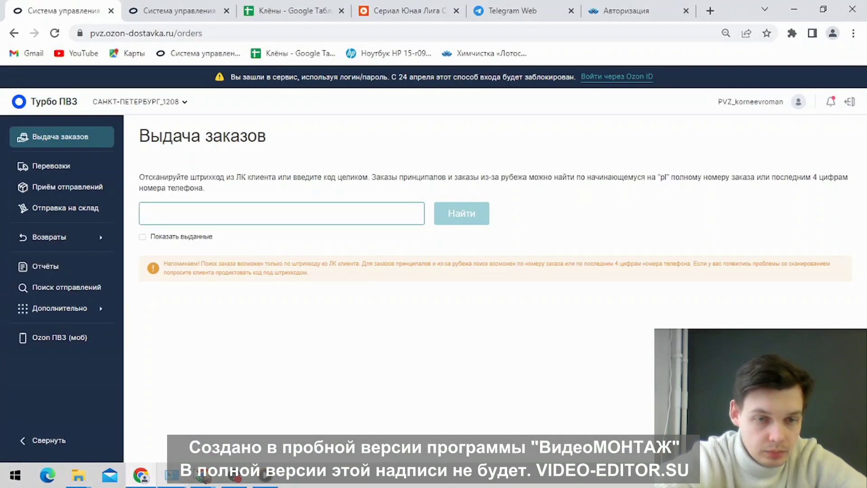
pyautogui.click(202, 475)
pyautogui.click(181, 429)
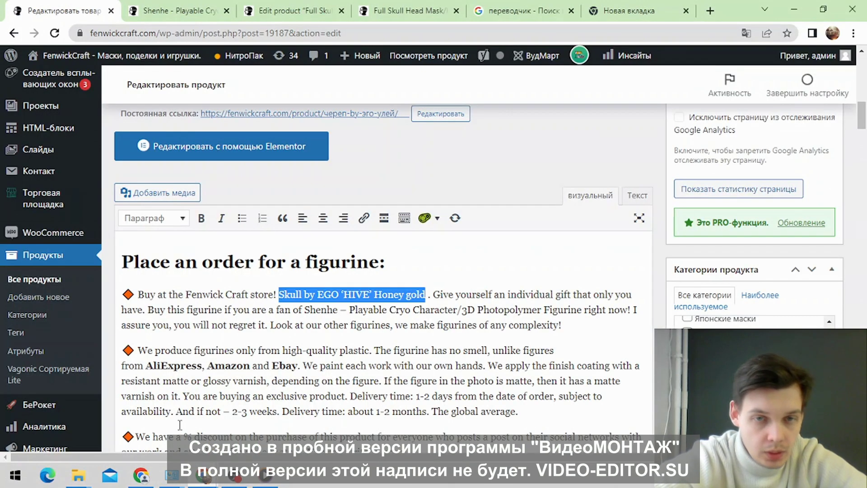
pyautogui.click(371, 292)
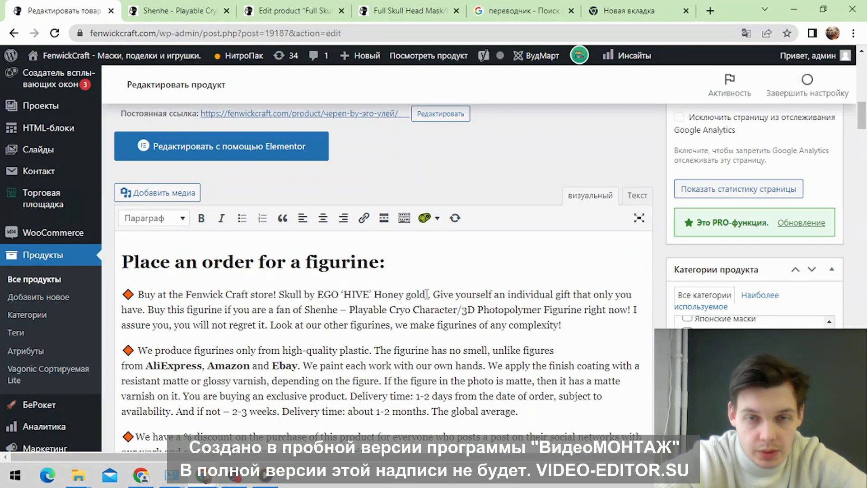
# Step: Remove the extra space after the skull's name in the opening sentence and make the name bold
pyautogui.click(428, 294)
pyautogui.press('Delete')
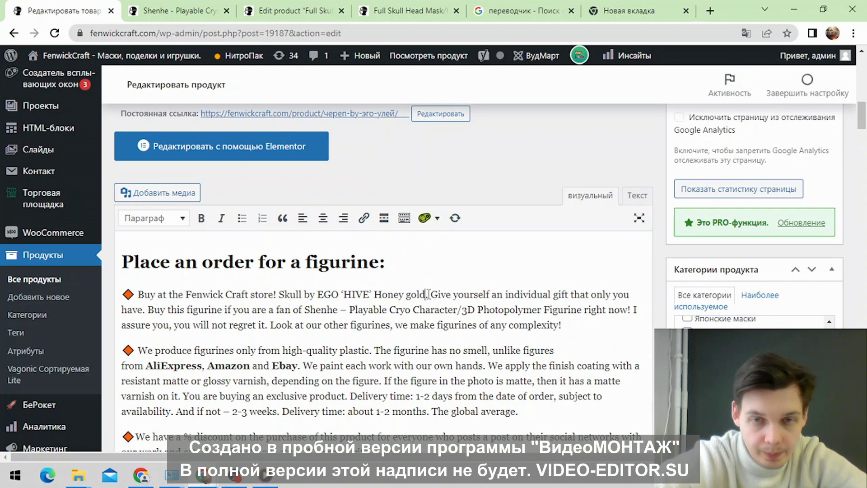
pyautogui.moveTo(424, 295); pyautogui.dragTo(280, 294)
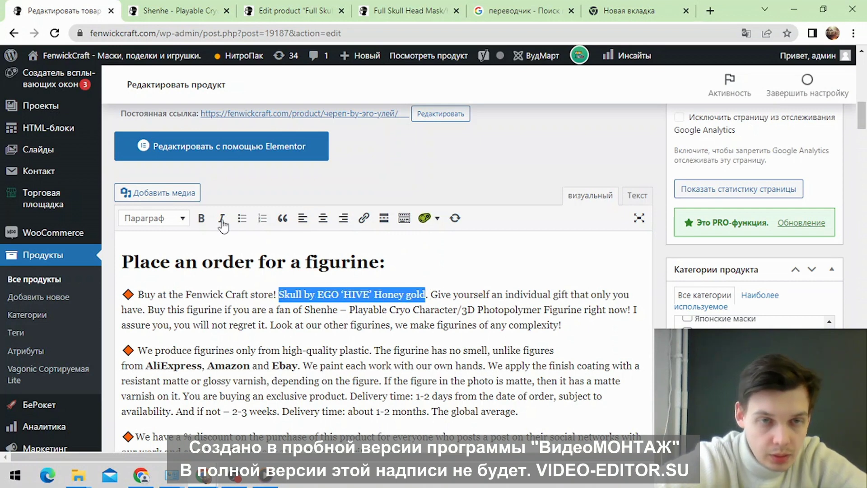
pyautogui.click(194, 223)
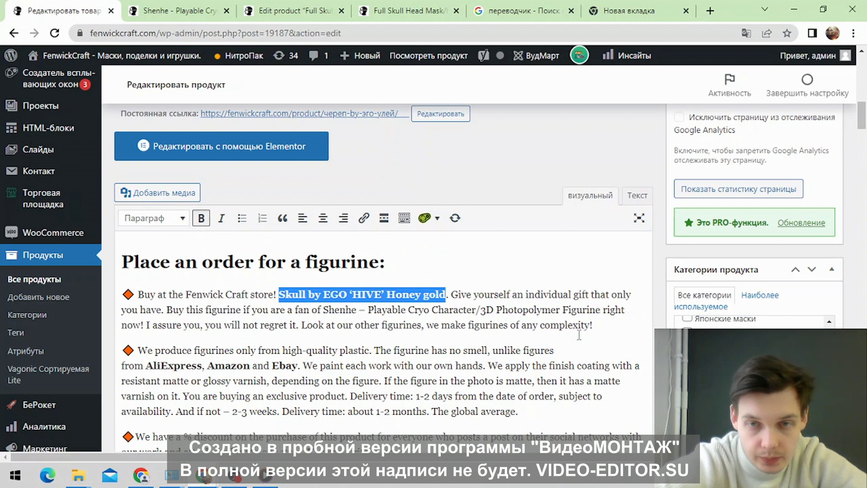
pyautogui.click(558, 292)
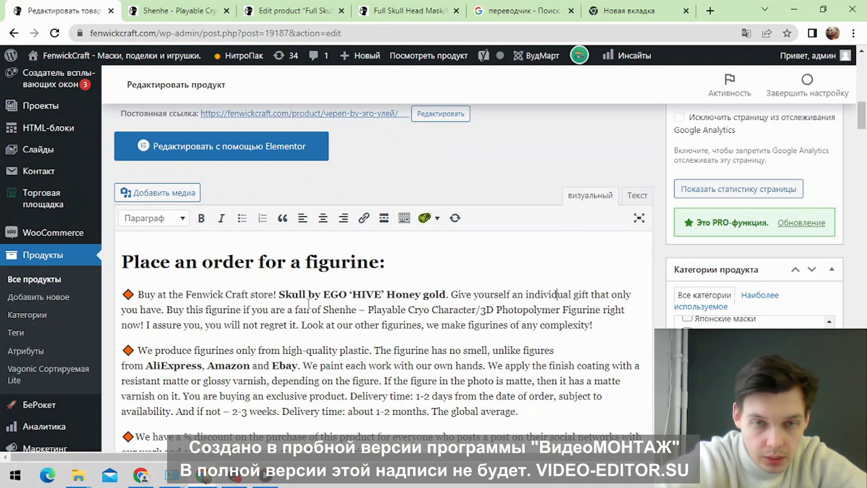
# Step: Replace the remaining Shenhe figurine name after "if you are a fan of" with Skull by EGO 'HIVE' Honey gold
pyautogui.moveTo(325, 311); pyautogui.dragTo(601, 303)
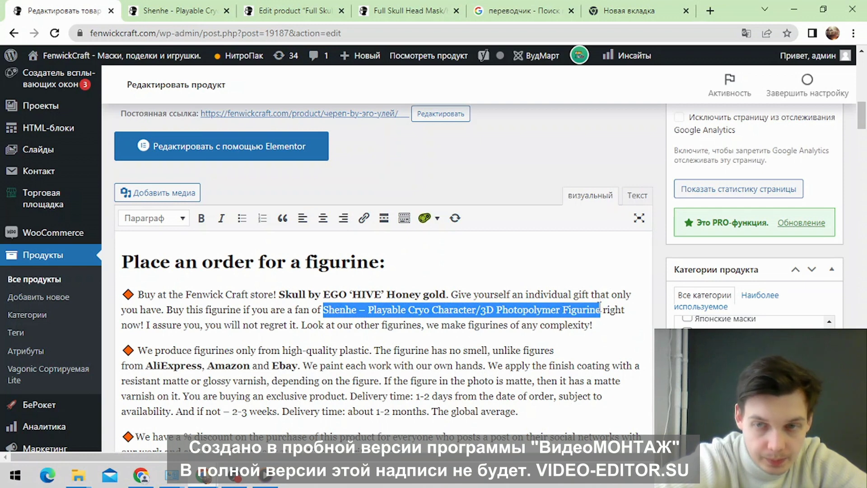
pyautogui.rightClick(600, 310)
pyautogui.click(583, 158)
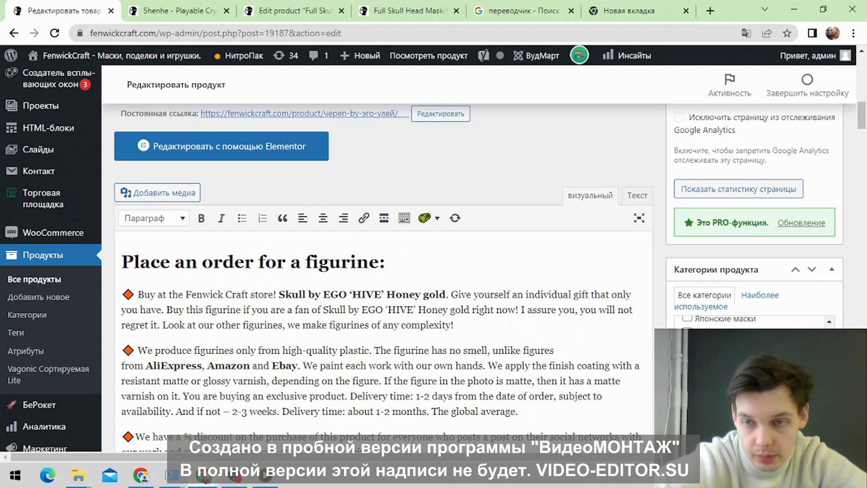
# Step: Copy the product title Skull by EGO 'HIVE' Honey gold into the Yoast SEO focus keyphrase
pyautogui.scroll(-5, 492, 134)
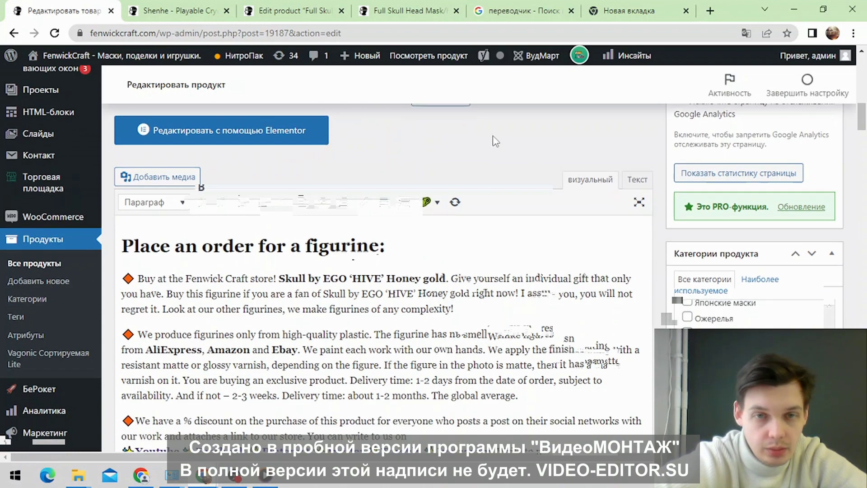
pyautogui.scroll(7, 271, 212)
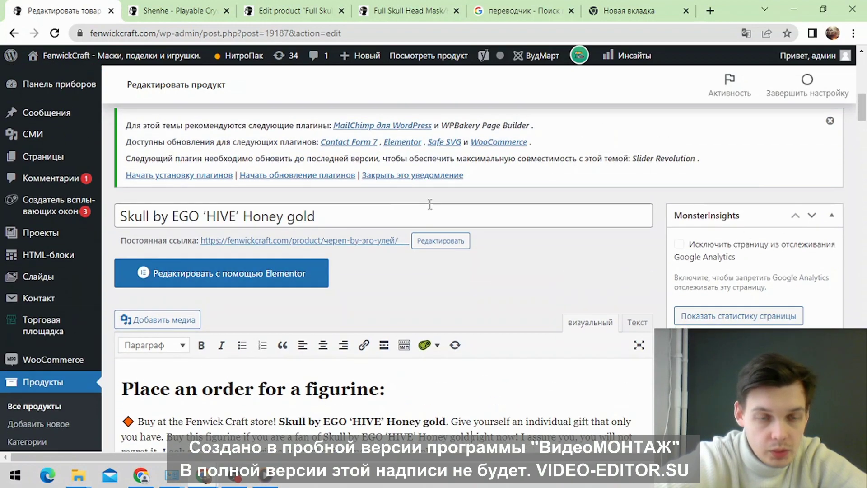
pyautogui.scroll(-15, 411, 254)
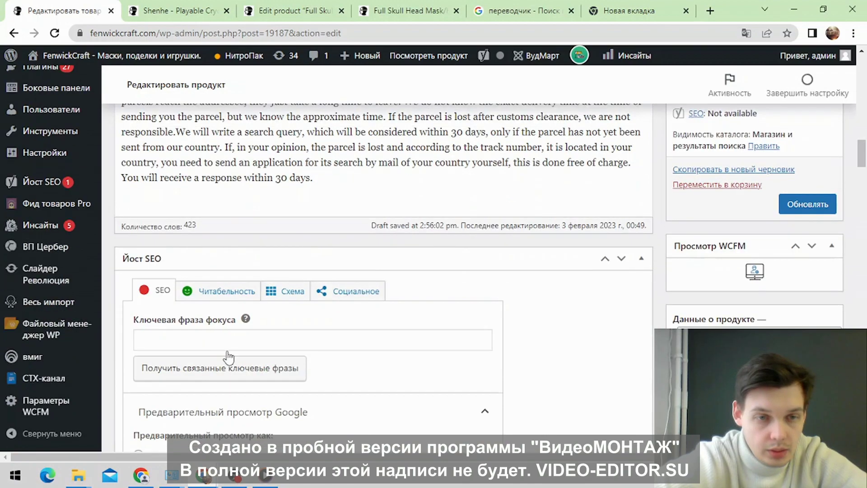
pyautogui.scroll(15, 217, 361)
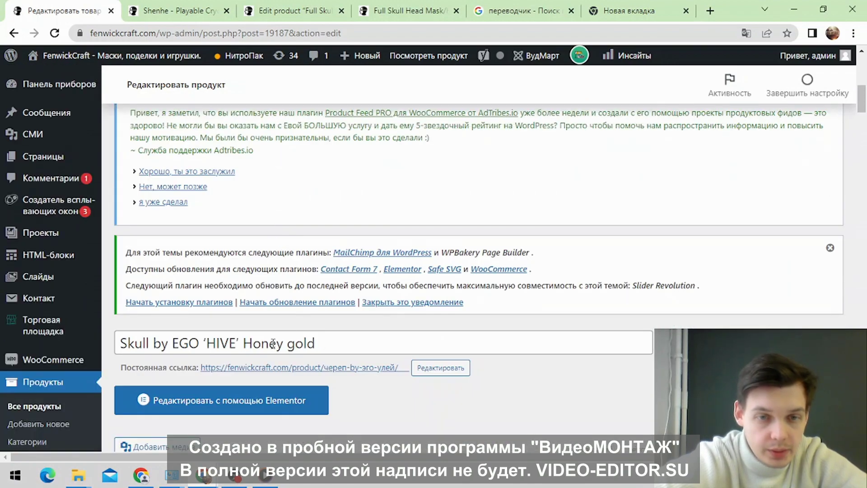
pyautogui.tripleClick(285, 344)
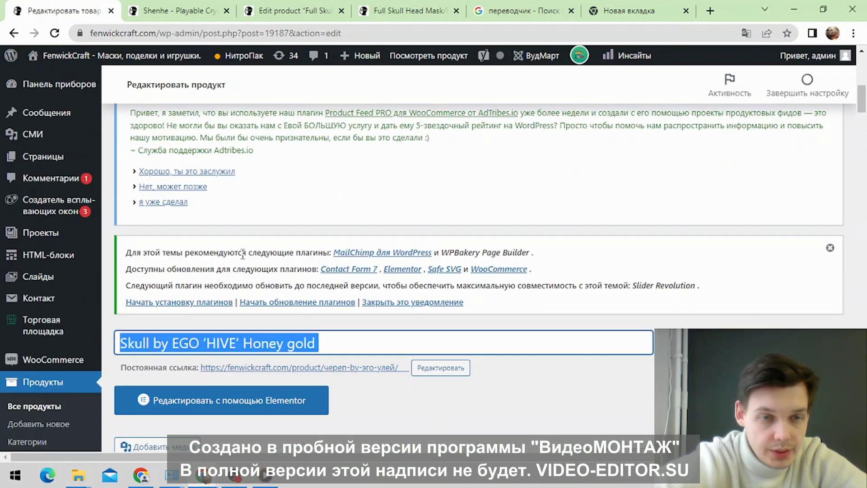
pyautogui.rightClick(178, 346)
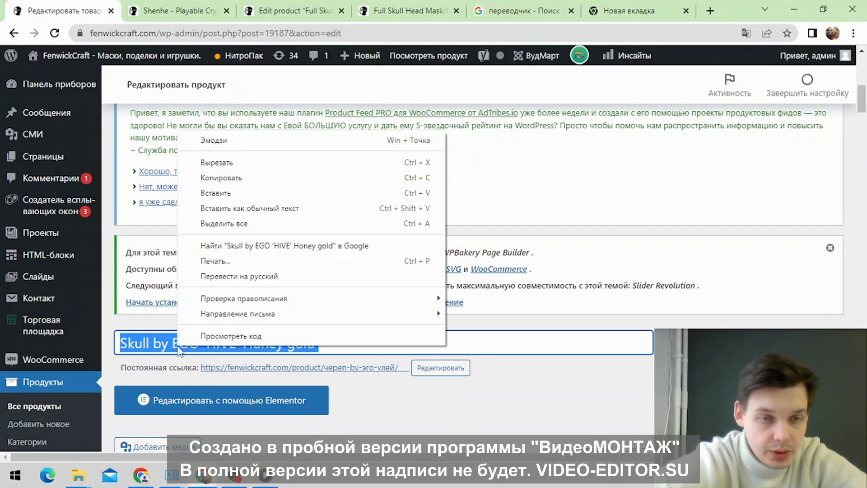
pyautogui.click(206, 179)
pyautogui.scroll(-4, 278, 216)
pyautogui.scroll(-15, 278, 216)
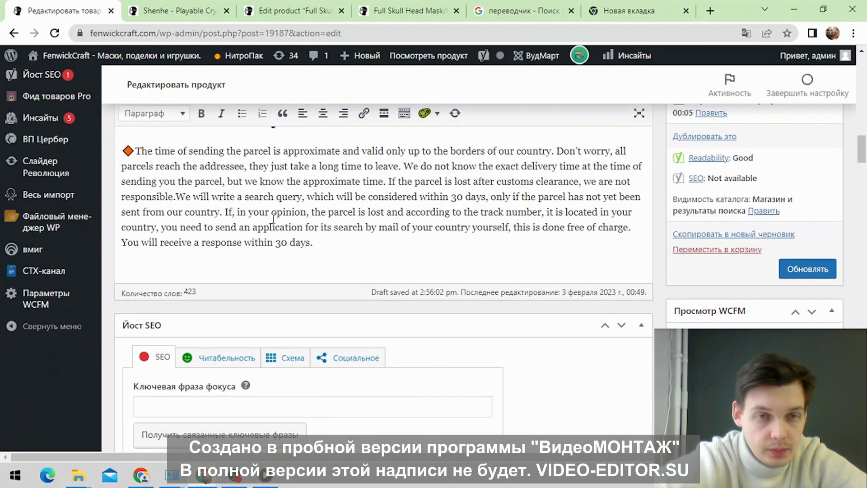
pyautogui.click(169, 207)
pyautogui.rightClick(166, 216)
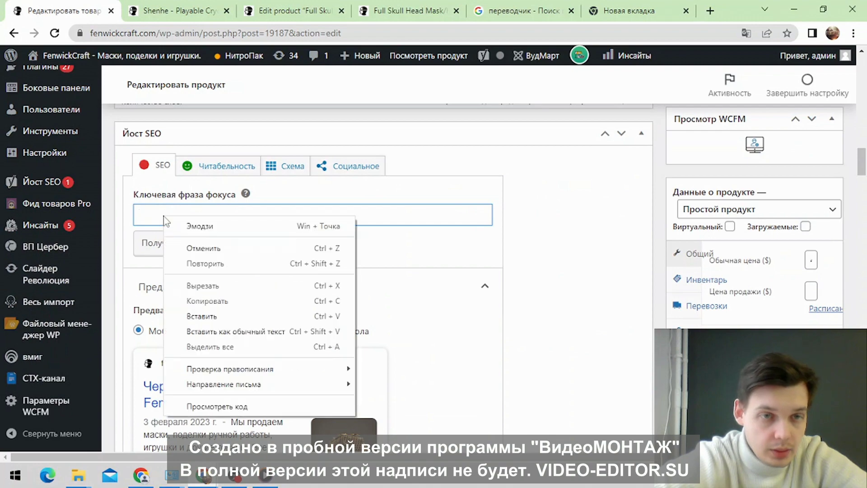
pyautogui.click(212, 313)
# Step: Insert the skull's product title, followed by a period, at the start of the Yoast SEO meta description
pyautogui.scroll(-7, 217, 264)
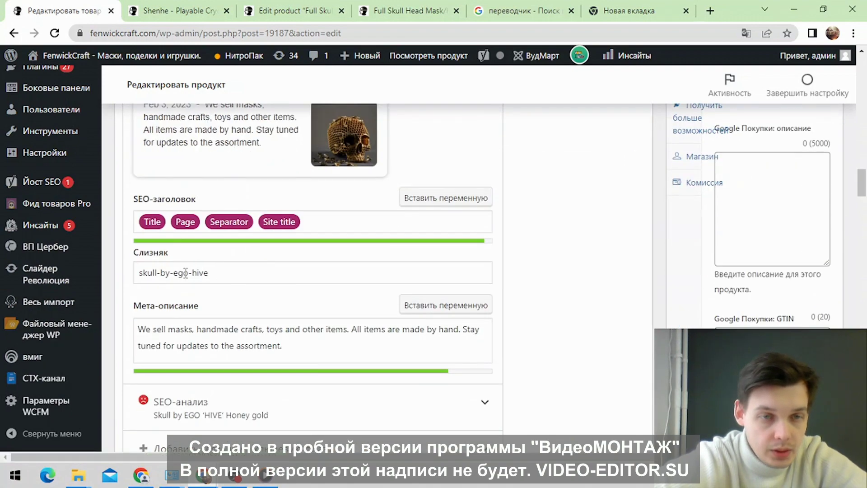
pyautogui.tripleClick(150, 274)
pyautogui.click(152, 274)
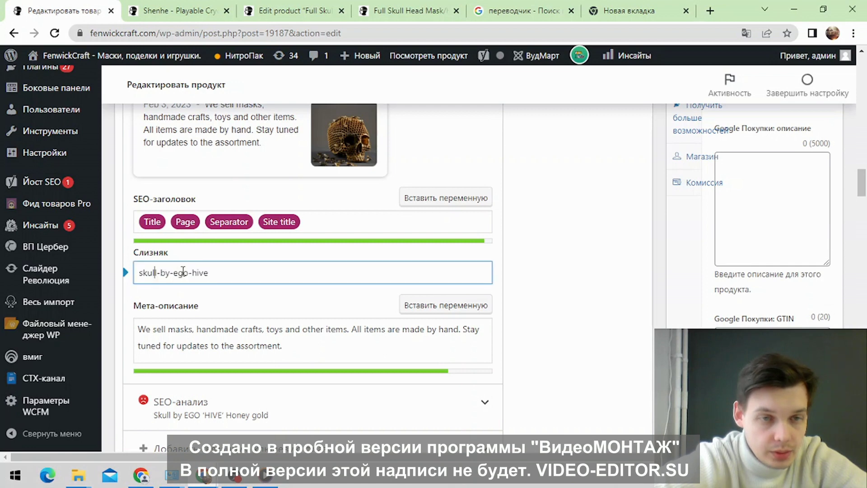
pyautogui.scroll(-3, 167, 248)
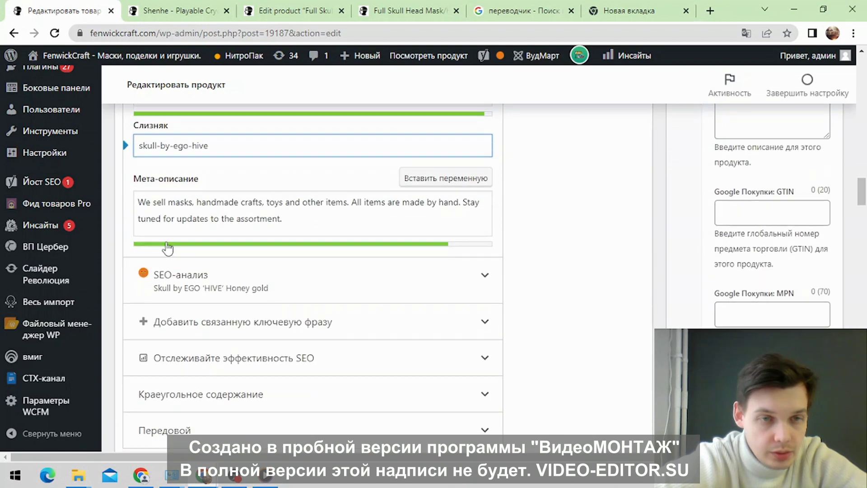
pyautogui.rightClick(139, 200)
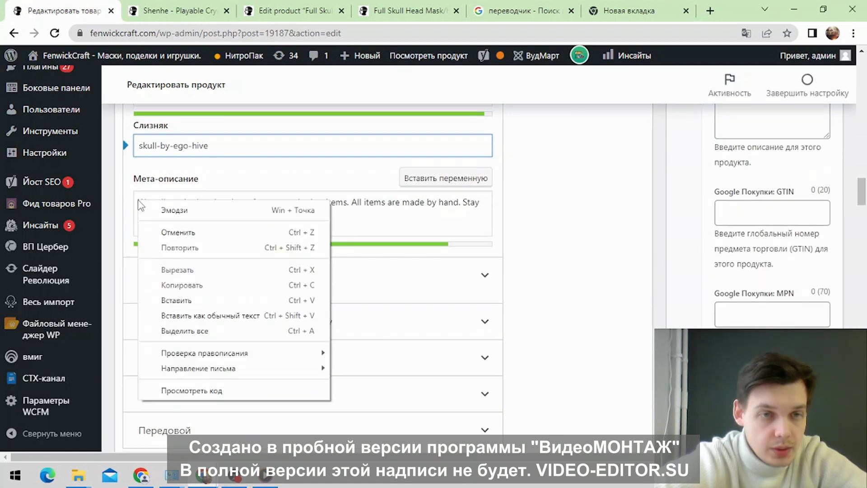
pyautogui.click(185, 300)
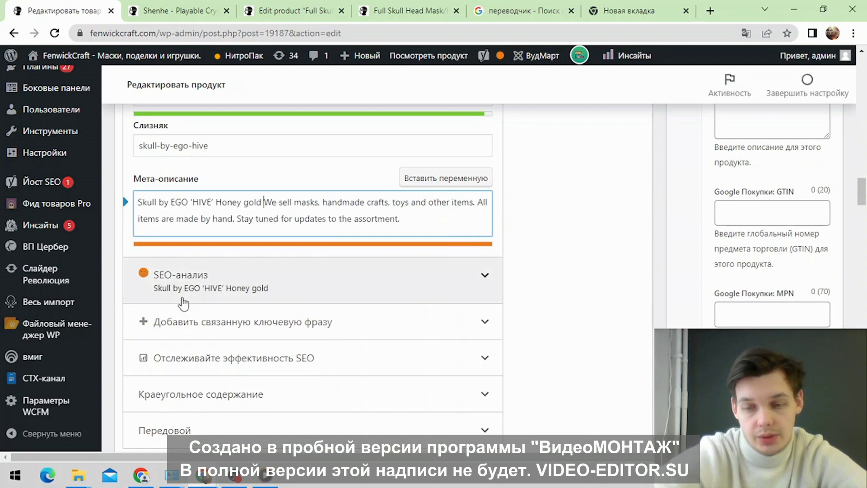
pyautogui.write('/')
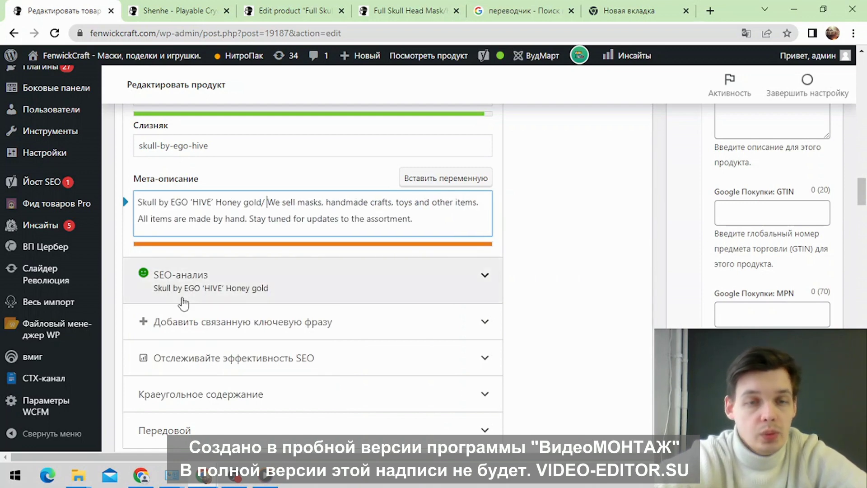
pyautogui.press('BackSpace')
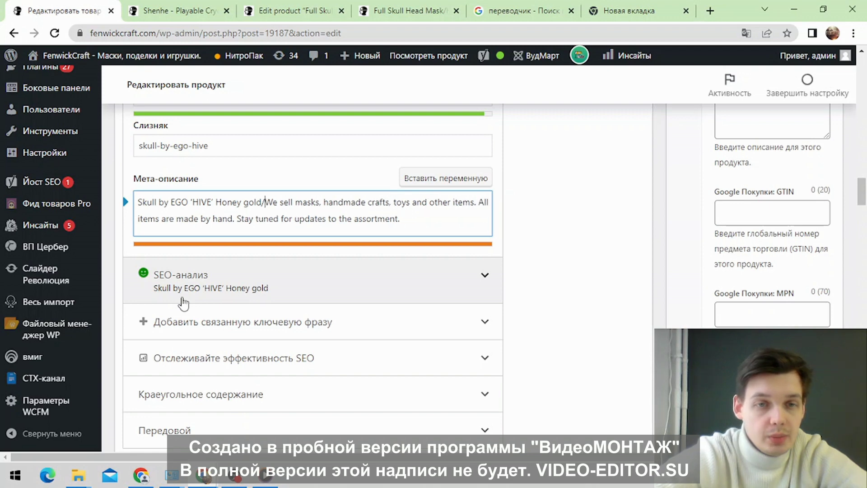
pyautogui.press('BackSpace')
pyautogui.write('.')
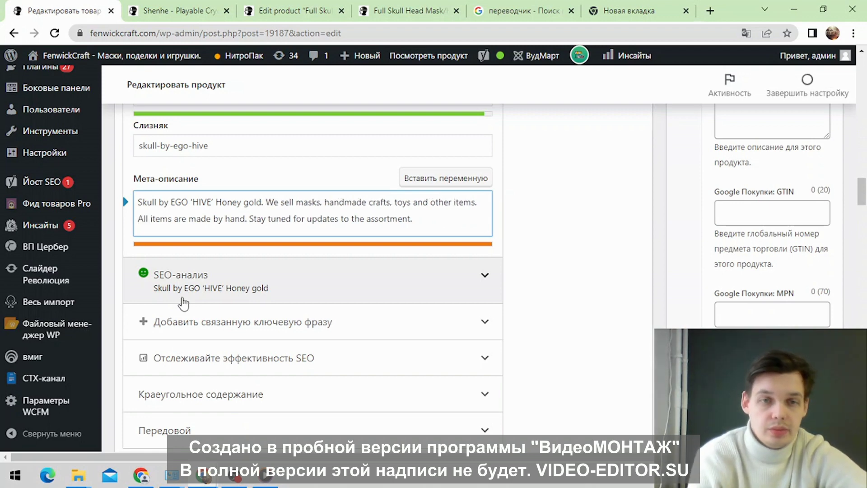
# Step: Delete "Stay tuned for updates to the assortment." from the meta description and check the Google preview
pyautogui.moveTo(423, 217); pyautogui.dragTo(251, 222)
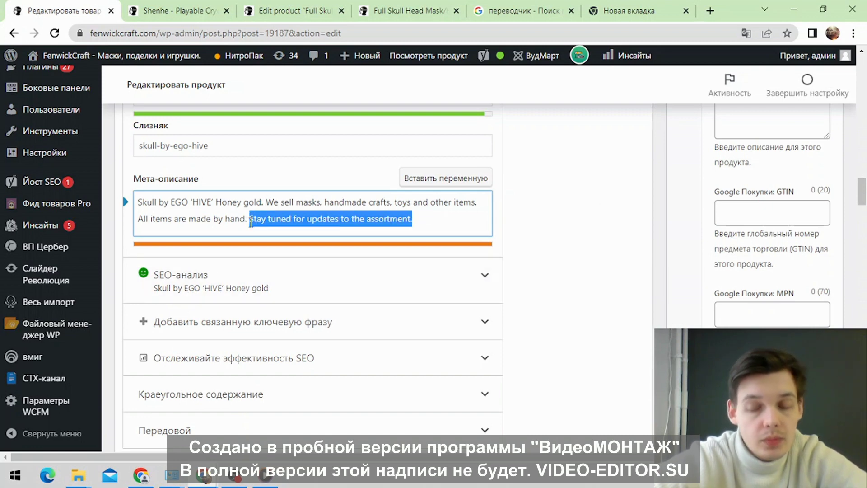
pyautogui.press('BackSpace')
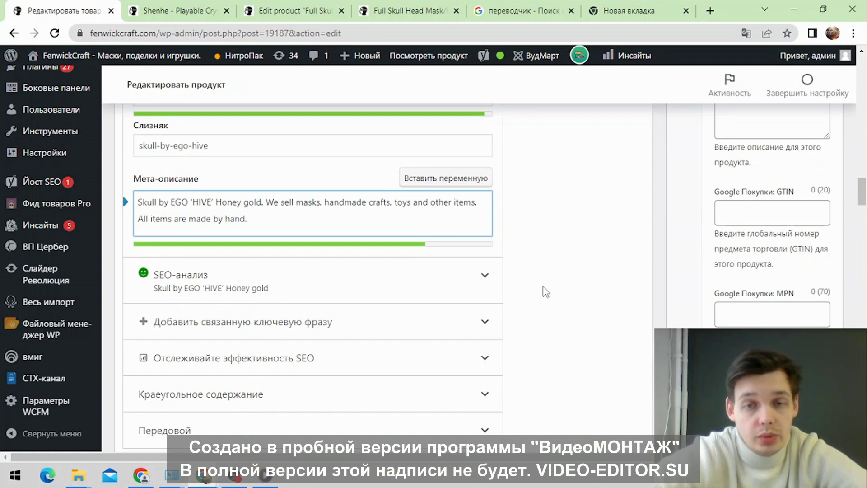
pyautogui.scroll(3, 532, 291)
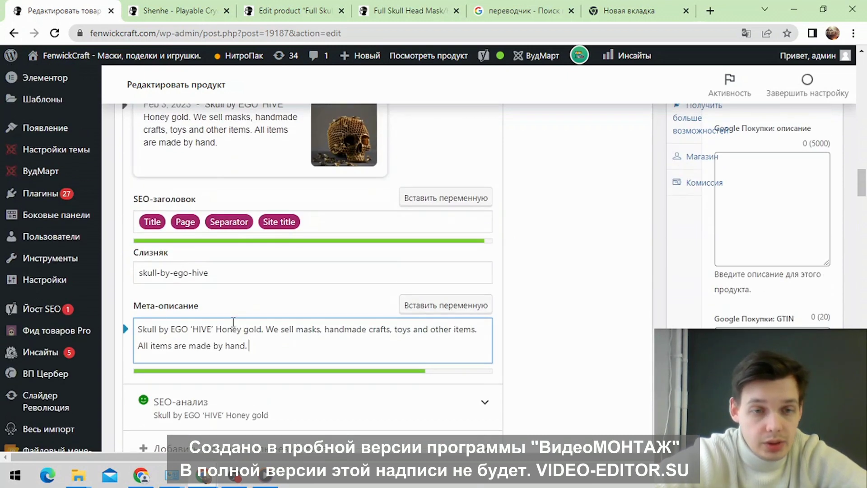
pyautogui.scroll(1, 233, 328)
pyautogui.scroll(-1, 291, 306)
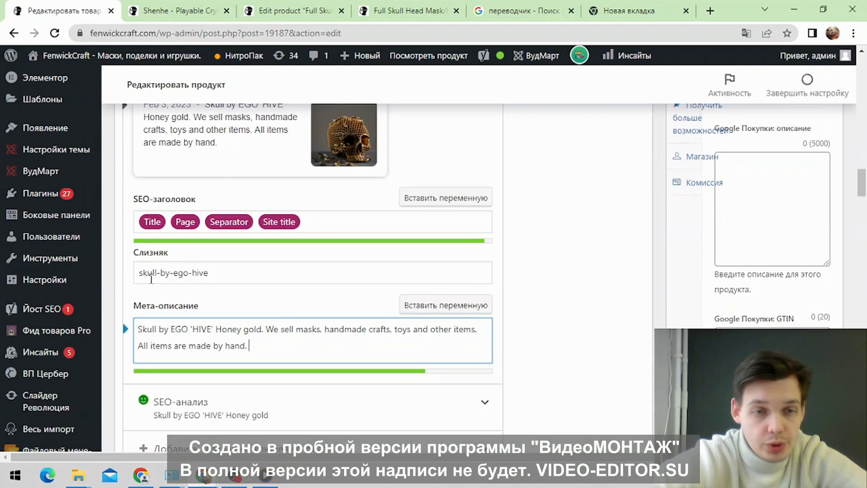
pyautogui.scroll(6, 170, 267)
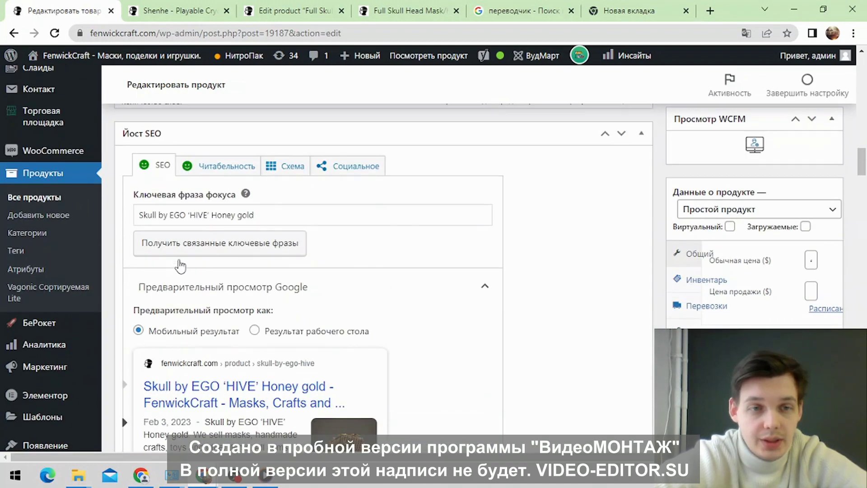
# Step: Review the Russian short description from the sculpture name, dimensions and weight through the certificate and materials
pyautogui.scroll(20, 171, 267)
pyautogui.scroll(-20, 332, 246)
pyautogui.scroll(-20, 550, 213)
pyautogui.scroll(-20, 515, 213)
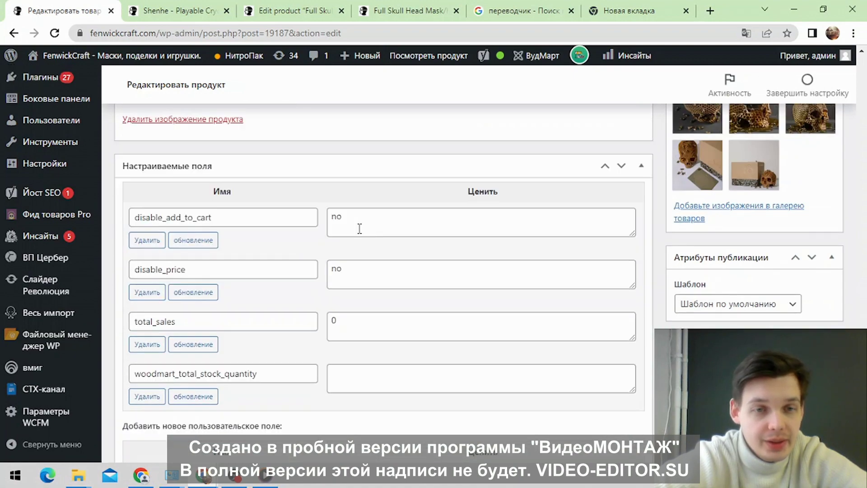
pyautogui.scroll(-20, 369, 232)
pyautogui.scroll(-5, 259, 215)
pyautogui.scroll(6, 383, 234)
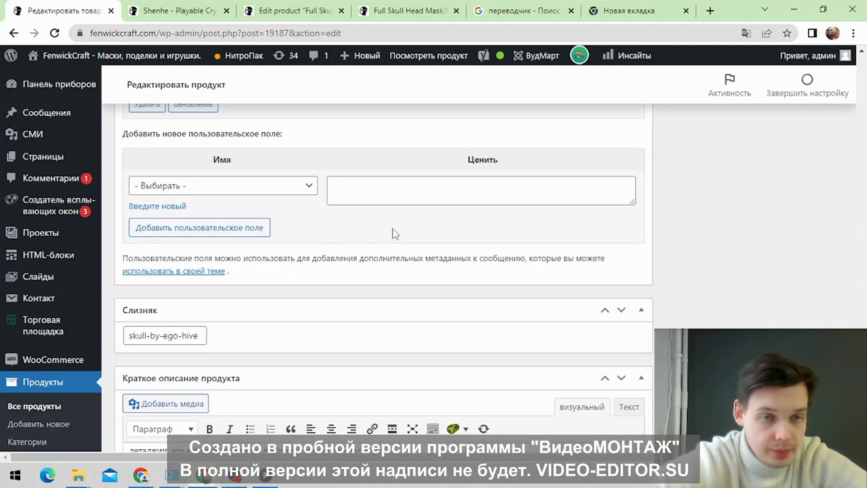
pyautogui.scroll(-4, 383, 235)
pyautogui.scroll(2, 201, 307)
pyautogui.scroll(-2, 201, 307)
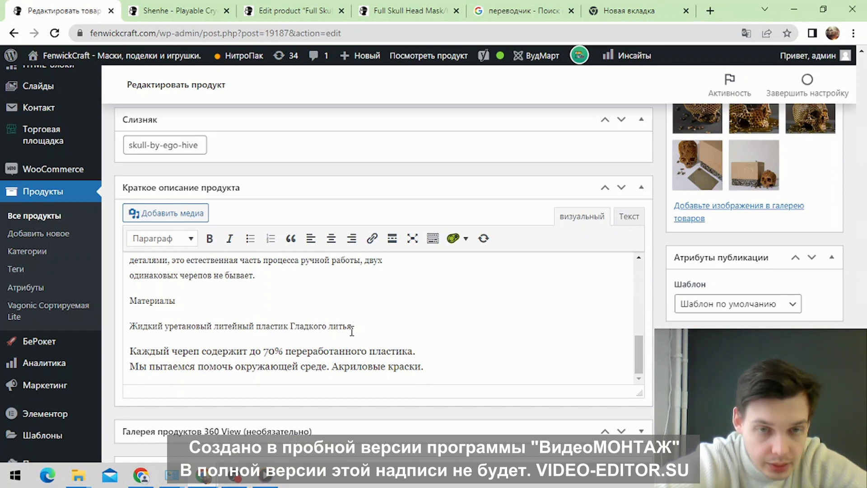
pyautogui.scroll(10, 373, 327)
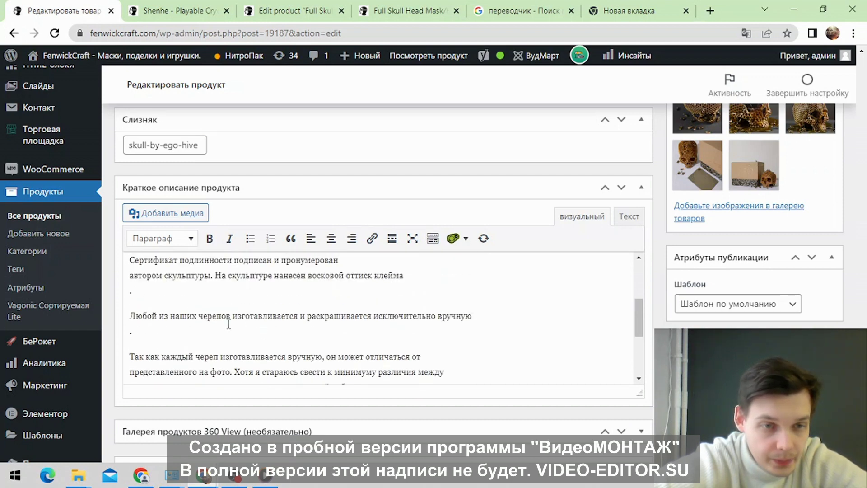
pyautogui.scroll(2, 239, 304)
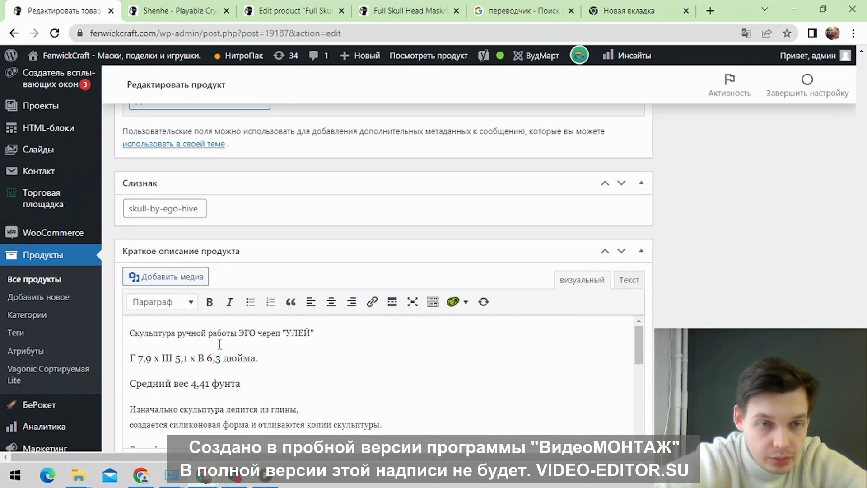
pyautogui.scroll(-2, 158, 355)
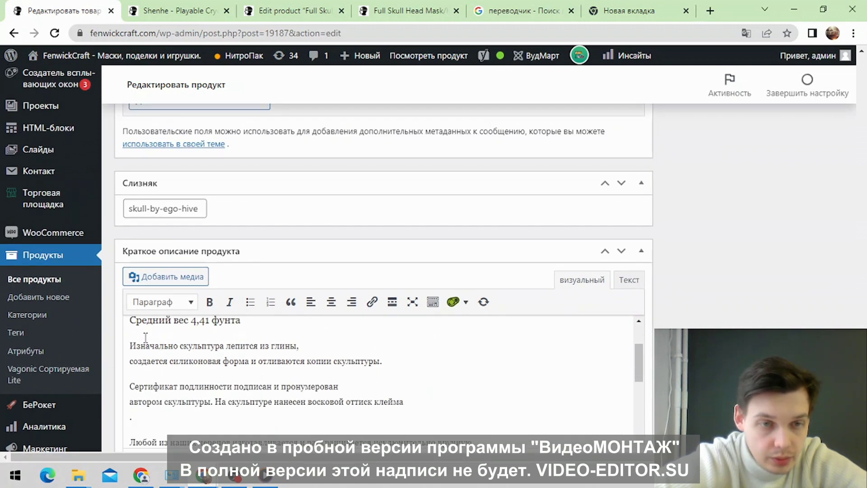
pyautogui.scroll(3, 145, 338)
pyautogui.scroll(-2, 446, 314)
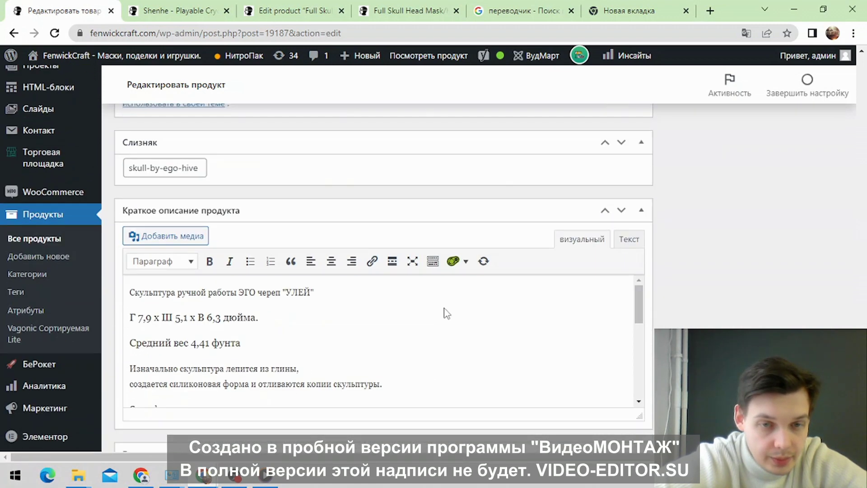
# Step: Delete everything after the average weight line in the short description
pyautogui.scroll(-1, 447, 315)
pyautogui.moveTo(130, 346); pyautogui.dragTo(448, 406)
pyautogui.press('BackSpace')
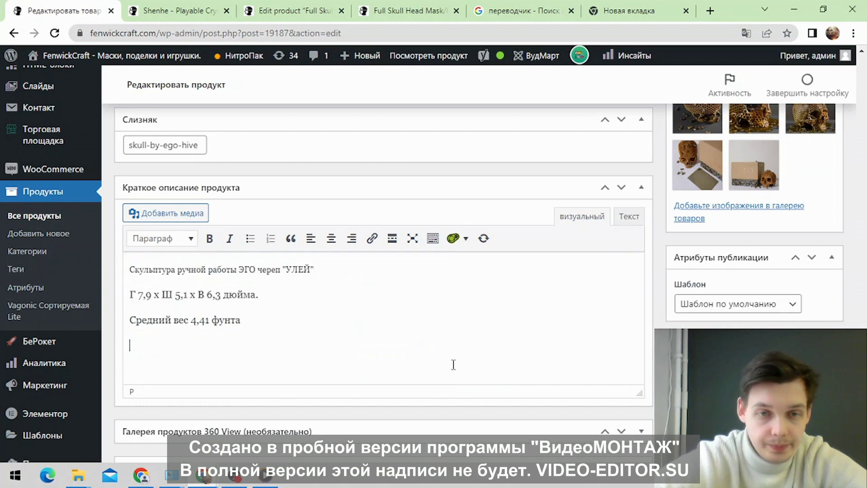
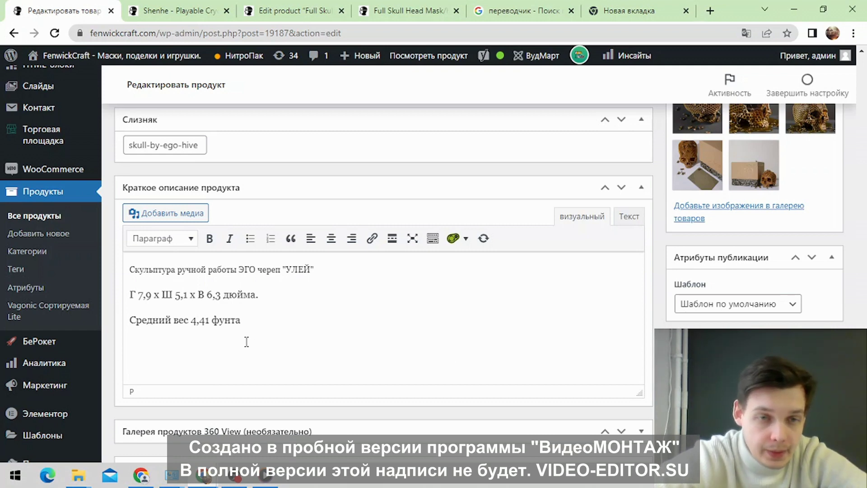
# Step: Copy the Specifications heading and list from the Shenhe product page into the skull's short description, below the weight line
pyautogui.click(185, 7)
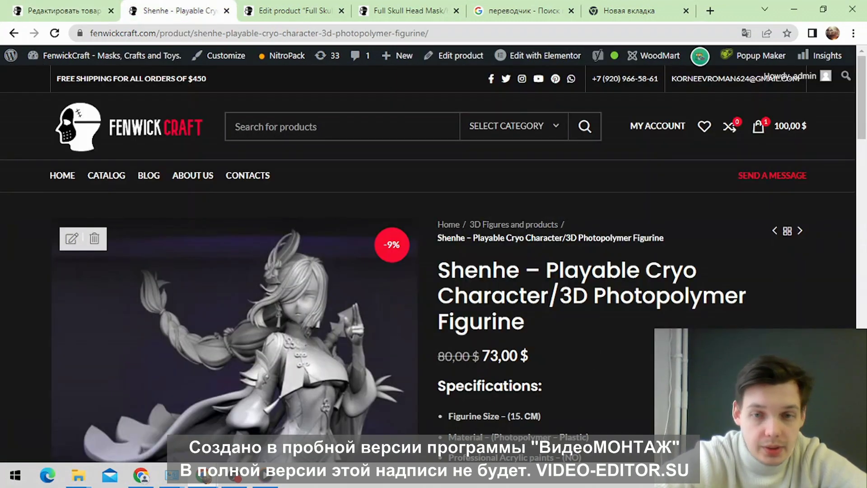
pyautogui.scroll(-5, 619, 300)
pyautogui.scroll(2, 551, 232)
pyautogui.moveTo(544, 287); pyautogui.dragTo(436, 195)
pyautogui.hotkey('ctrl', 'c')
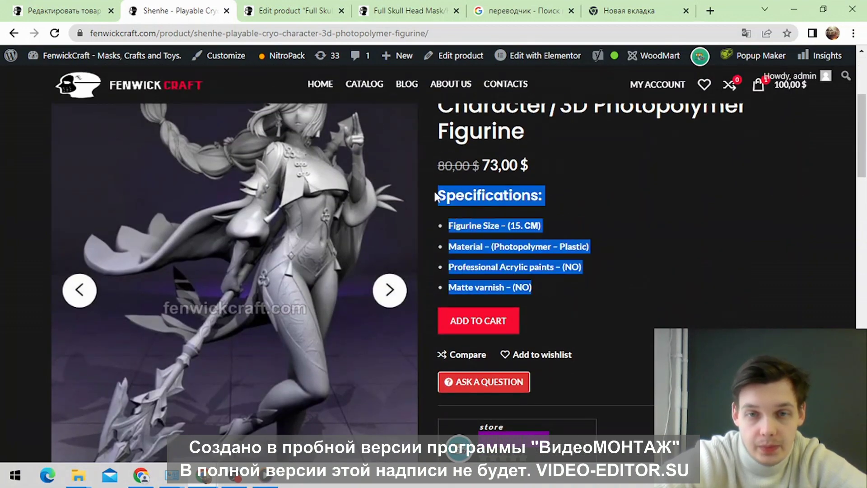
pyautogui.rightClick(439, 196)
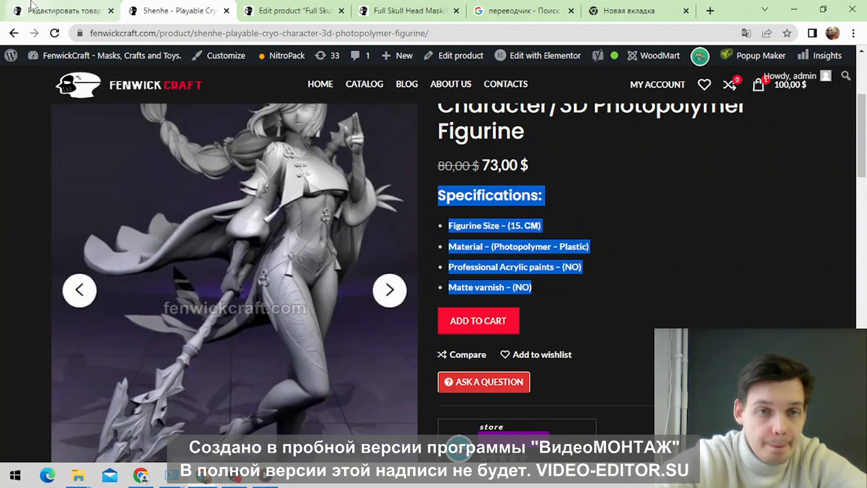
pyautogui.click(93, 5)
pyautogui.rightClick(154, 338)
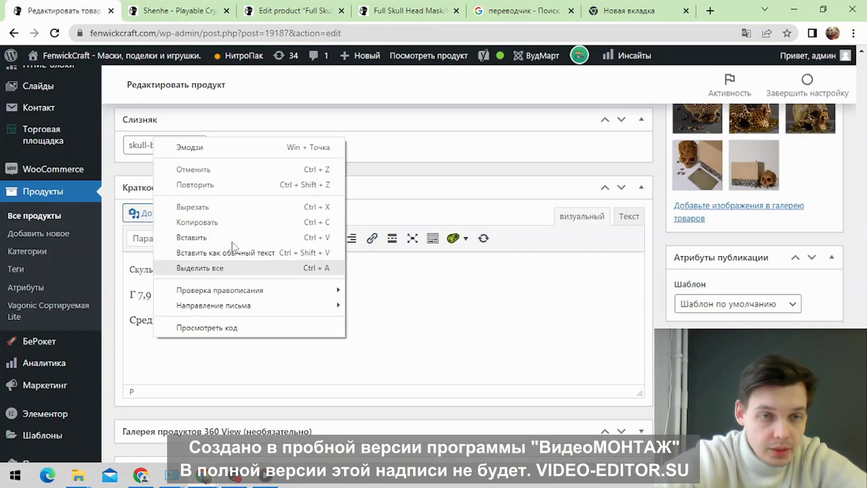
pyautogui.click(184, 234)
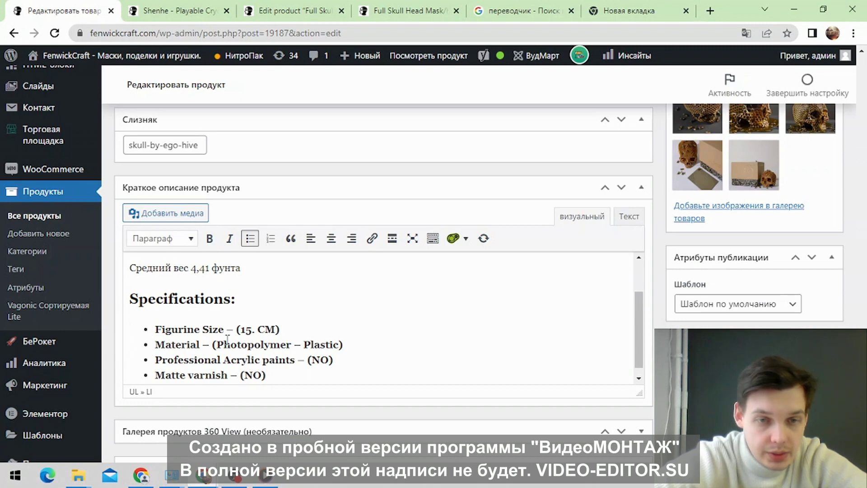
# Step: Remove "Photopolymer –" from the Material specification in the short description, leaving only "(Plastic)"
pyautogui.click(305, 343)
pyautogui.press('BackSpace')
pyautogui.press('BackSpace')
pyautogui.press('BackSpace')
pyautogui.press('BackSpace')
pyautogui.press('BackSpace')
pyautogui.press('BackSpace')
pyautogui.press('BackSpace')
pyautogui.press('BackSpace')
pyautogui.press('BackSpace')
pyautogui.press('BackSpace')
pyautogui.press('BackSpace')
pyautogui.press('BackSpace')
pyautogui.press('BackSpace')
pyautogui.press('BackSpace')
pyautogui.press('BackSpace')
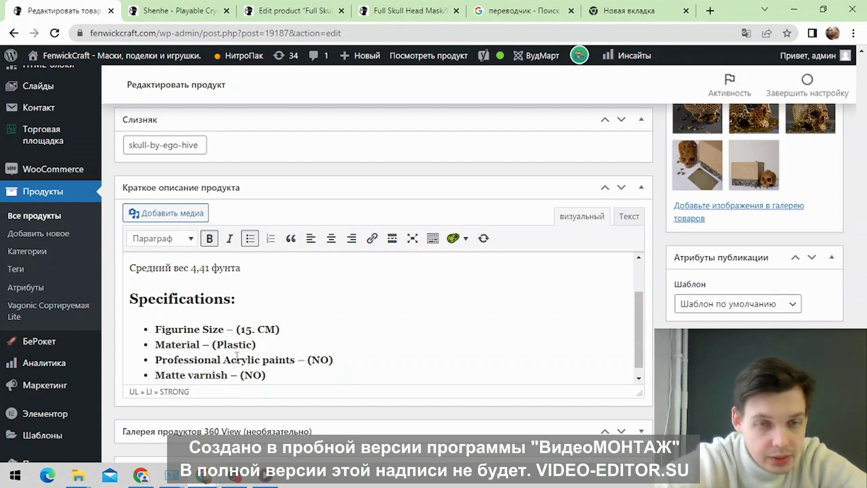
# Step: Delete the average weight line above the Specifications heading in the short description
pyautogui.scroll(3, 237, 359)
pyautogui.scroll(-4, 239, 271)
pyautogui.scroll(-1, 240, 271)
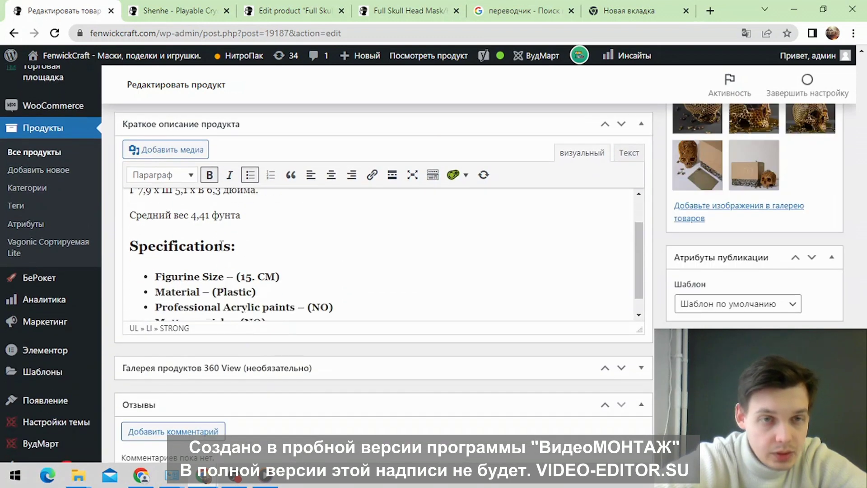
pyautogui.scroll(1, 176, 241)
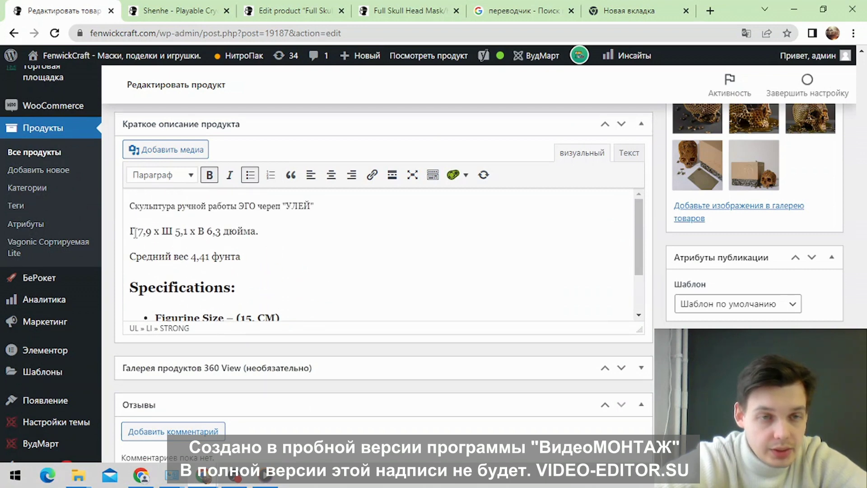
pyautogui.scroll(-2, 248, 229)
pyautogui.scroll(2, 248, 230)
pyautogui.click(248, 256)
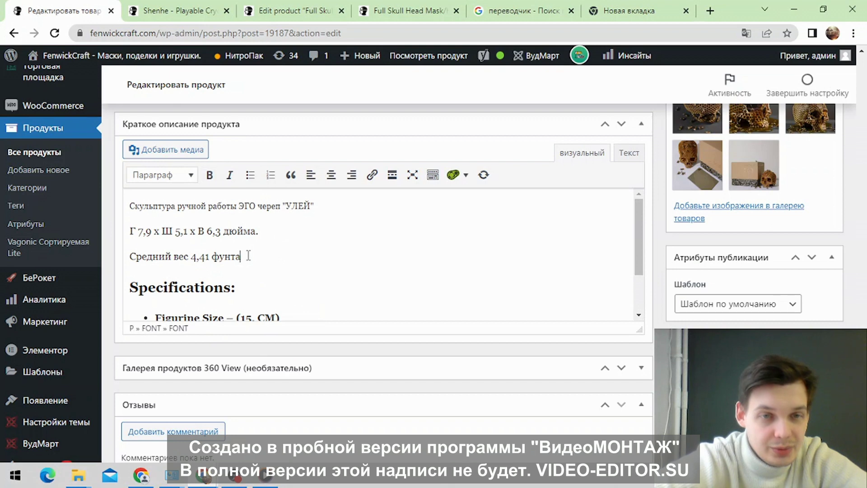
pyautogui.press('BackSpace')
pyautogui.press('BackSpace')
pyautogui.press('BackSpace')
pyautogui.press('BackSpace')
pyautogui.press('BackSpace')
pyautogui.press('BackSpace')
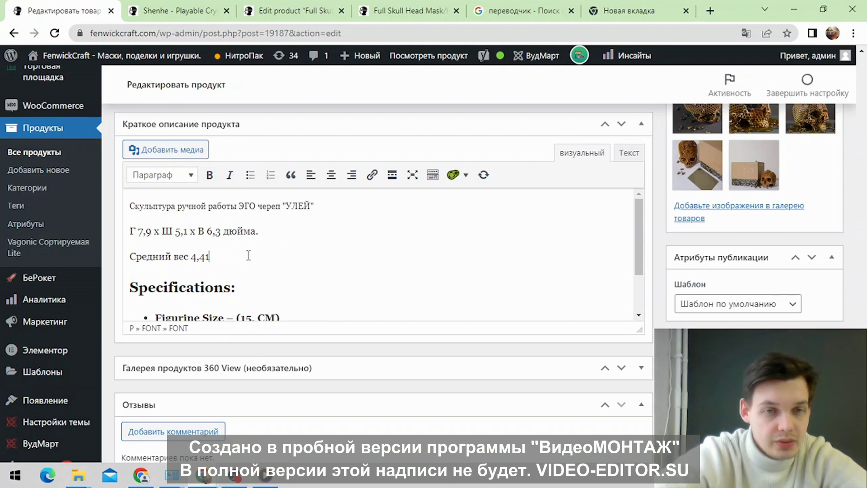
pyautogui.press('BackSpace')
pyautogui.press('BackSpace')
pyautogui.press('BackSpace')
pyautogui.press('BackSpace')
pyautogui.press('BackSpace')
pyautogui.press('BackSpace')
pyautogui.press('BackSpace')
pyautogui.press('BackSpace')
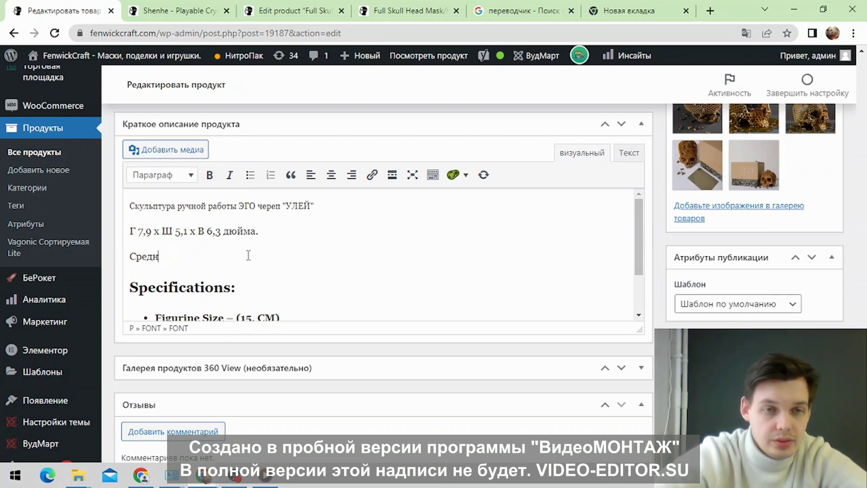
pyautogui.press('BackSpace')
pyautogui.press('BackSpace')
pyautogui.press('BackSpace')
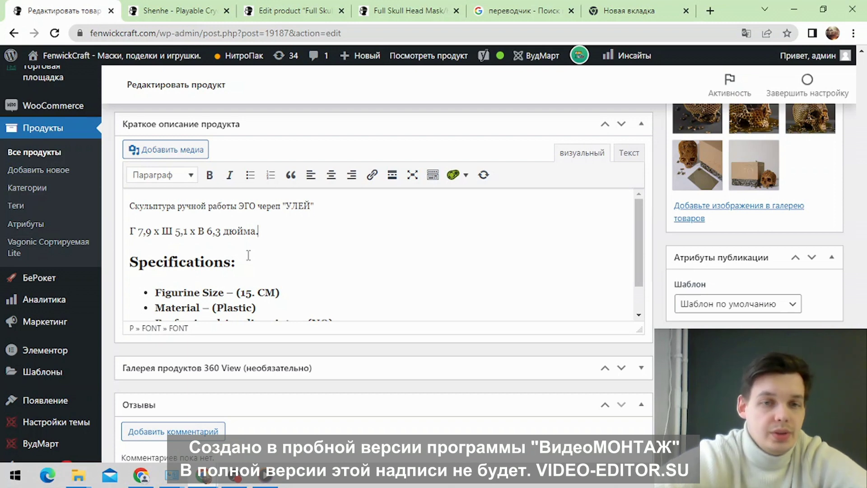
# Step: Delete the handmade sculpture name line and its empty paragraph so the short description starts with the dimensions
pyautogui.scroll(2, 248, 230)
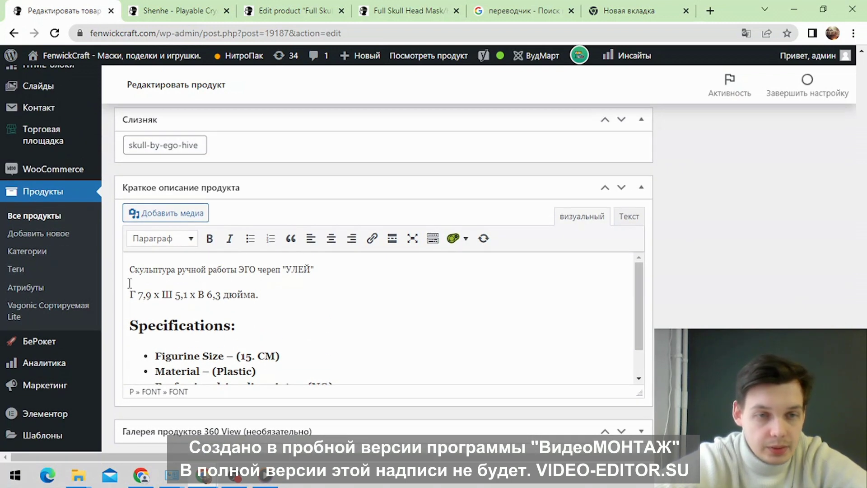
pyautogui.click(323, 270)
pyautogui.press('BackSpace')
pyautogui.press('BackSpace')
pyautogui.press('BackSpace')
pyautogui.press('BackSpace')
pyautogui.press('BackSpace')
pyautogui.press('BackSpace')
pyautogui.press('BackSpace')
pyautogui.press('BackSpace')
pyautogui.press('BackSpace')
pyautogui.press('BackSpace')
pyautogui.press('BackSpace')
pyautogui.press('BackSpace')
pyautogui.press('BackSpace')
pyautogui.press('BackSpace')
pyautogui.press('BackSpace')
pyautogui.press('BackSpace')
pyautogui.press('BackSpace')
pyautogui.press('BackSpace')
pyautogui.press('BackSpace')
pyautogui.press('BackSpace')
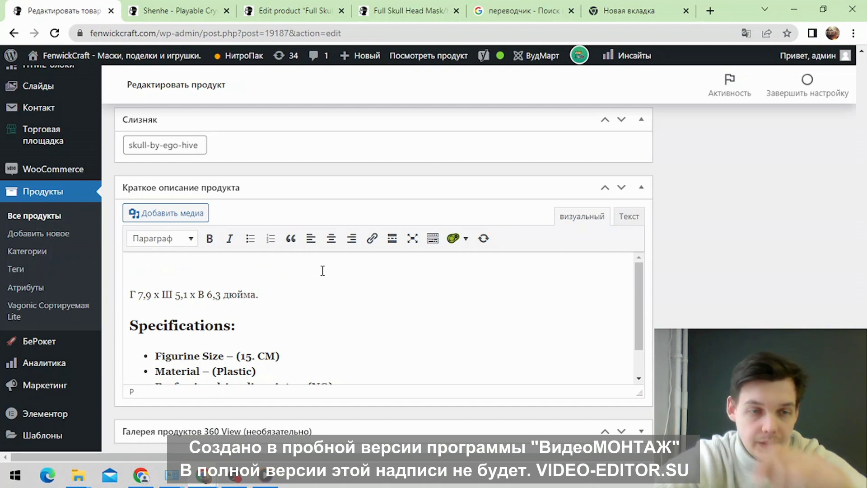
pyautogui.click(131, 297)
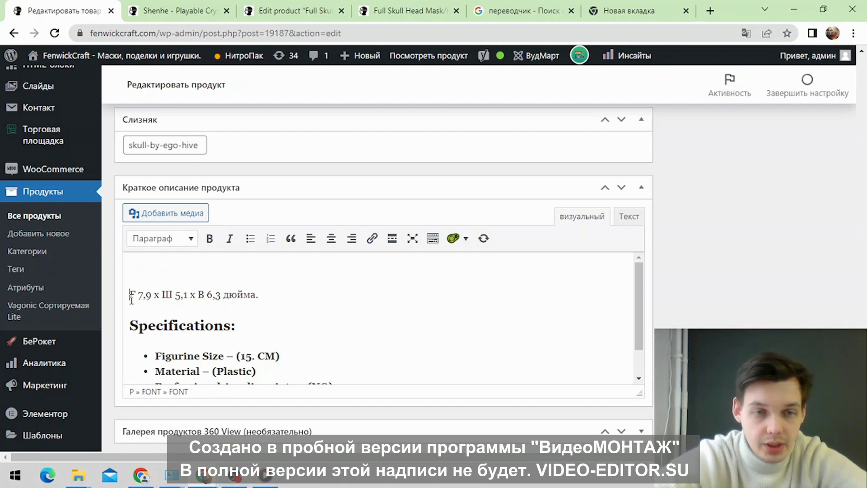
pyautogui.press('BackSpace')
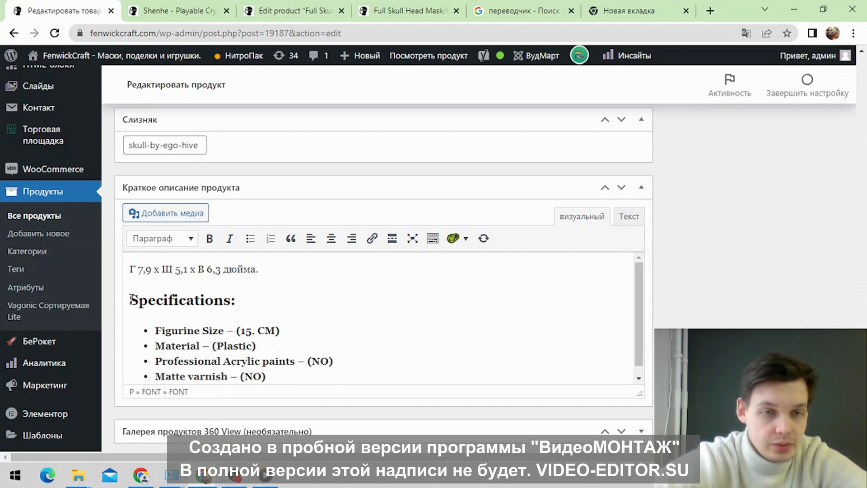
# Step: Search Google for "Дюймы в сантиметры" in the empty browser tab to get an inch-to-centimetre converter
pyautogui.click(632, 4)
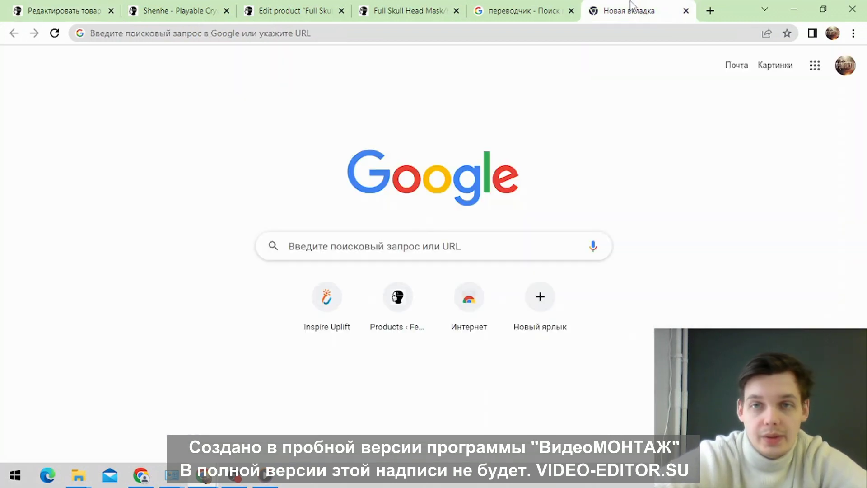
pyautogui.click(478, 33)
pyautogui.write('l')
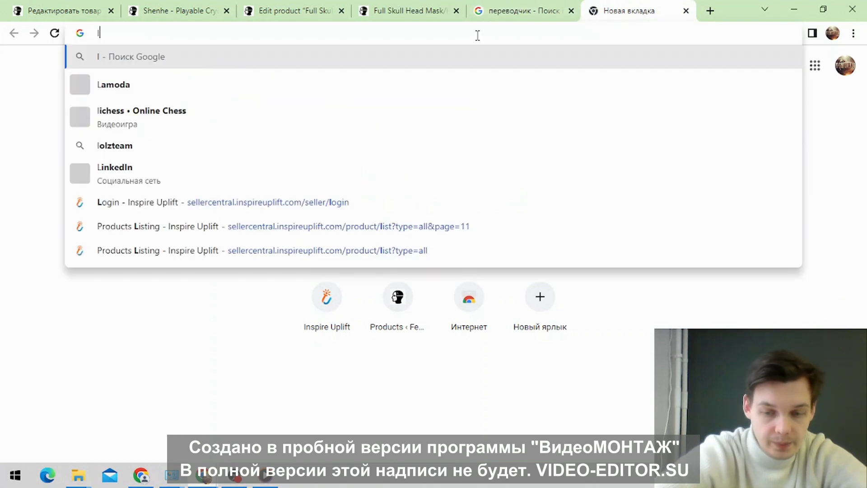
pyautogui.write('.qvs')
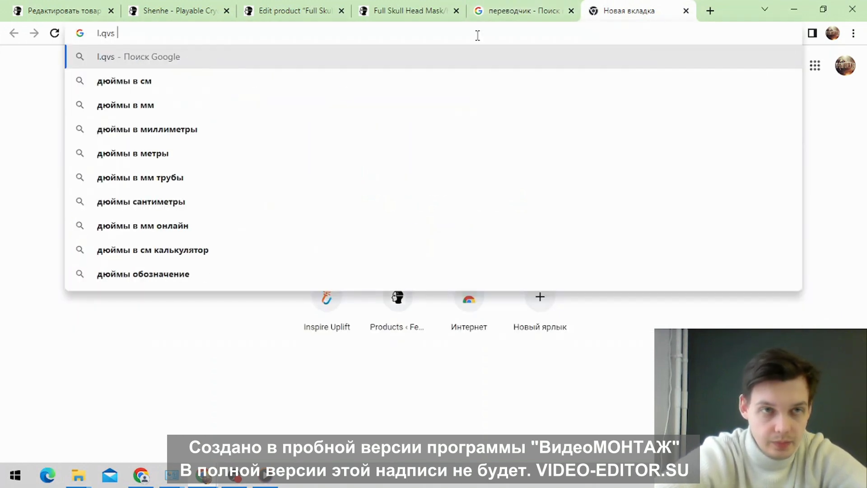
pyautogui.press('BackSpace')
pyautogui.press('BackSpace')
pyautogui.press('BackSpace')
pyautogui.press('BackSpace')
pyautogui.press('BackSpace')
pyautogui.write('Дюйм')
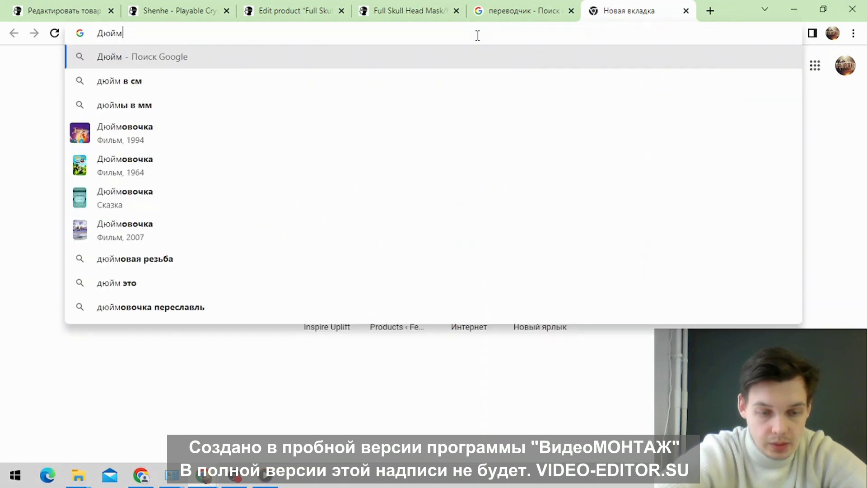
pyautogui.write('ы в санти')
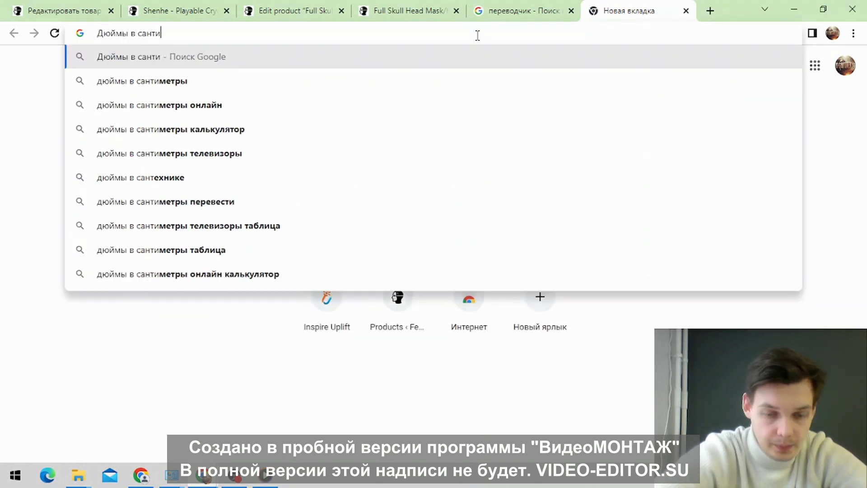
pyautogui.write('метры')
pyautogui.press('Return')
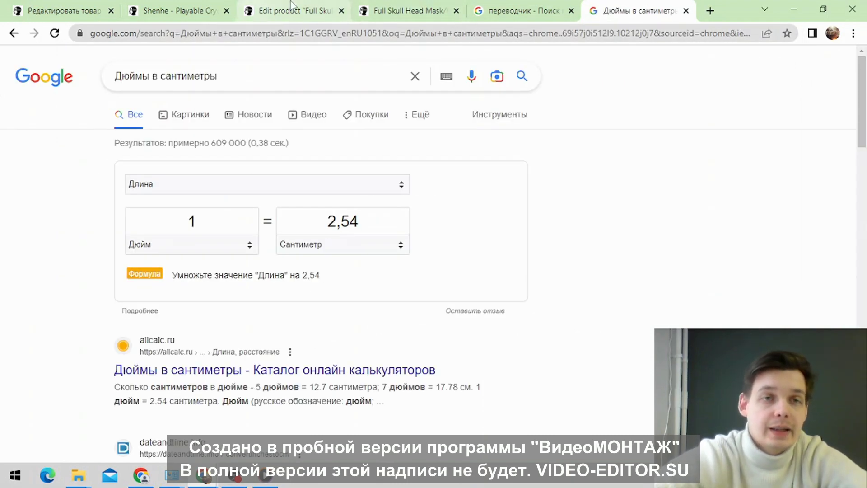
# Step: Reload the Shenhe figurine's product page and look over its title, specifications and related products
pyautogui.click(156, 9)
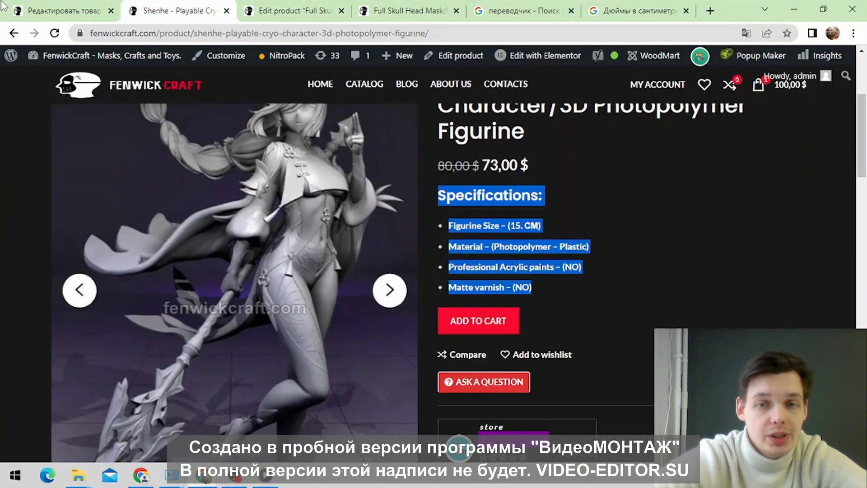
pyautogui.click(609, 199)
pyautogui.press('F5')
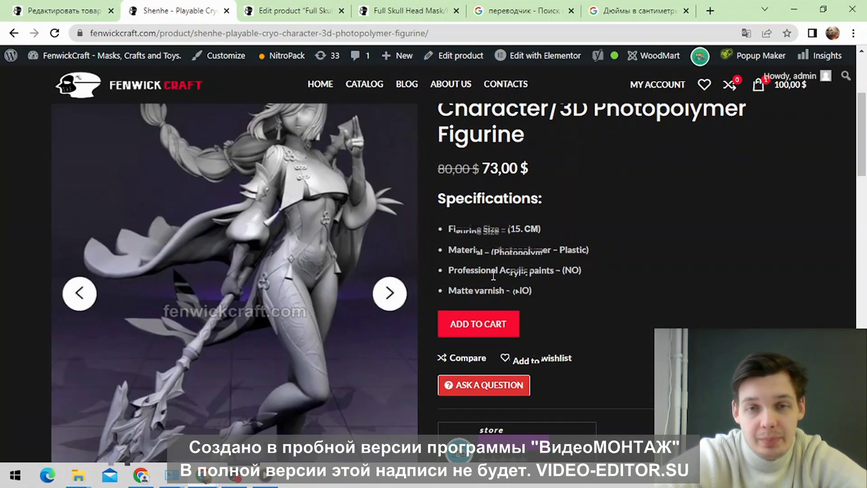
pyautogui.scroll(3, 556, 268)
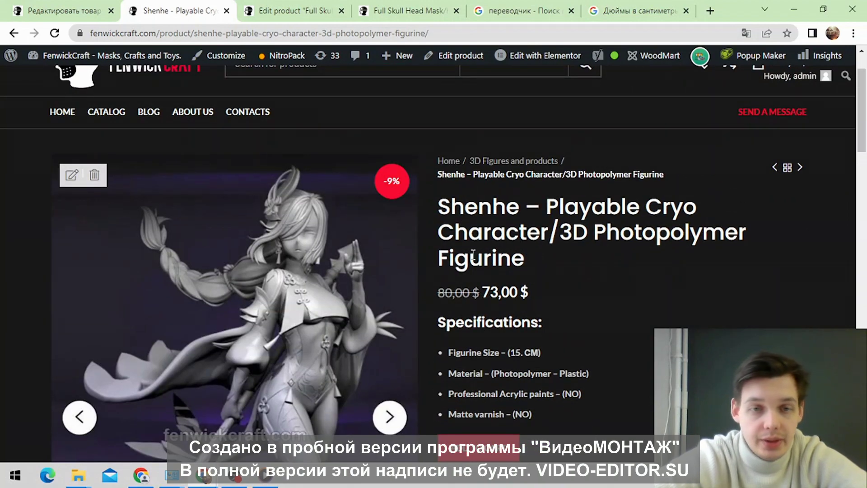
pyautogui.scroll(-12, 455, 255)
pyautogui.scroll(-13, 455, 171)
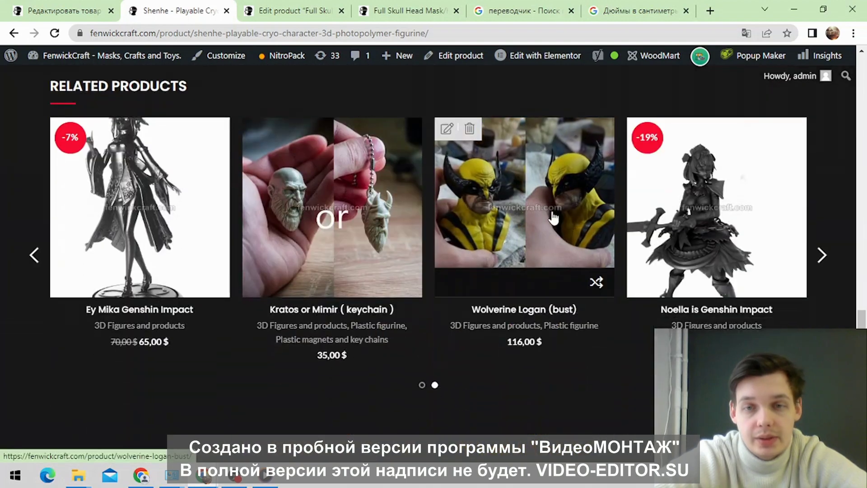
pyautogui.scroll(15, 699, 269)
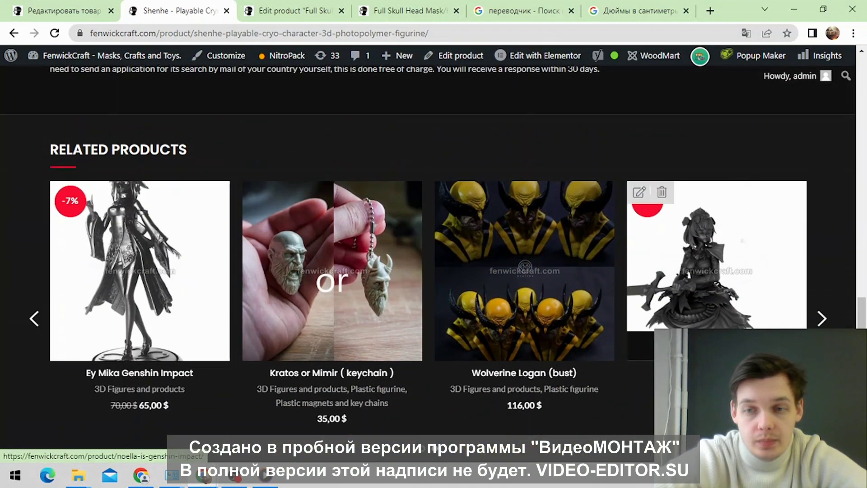
pyautogui.scroll(8, 590, 318)
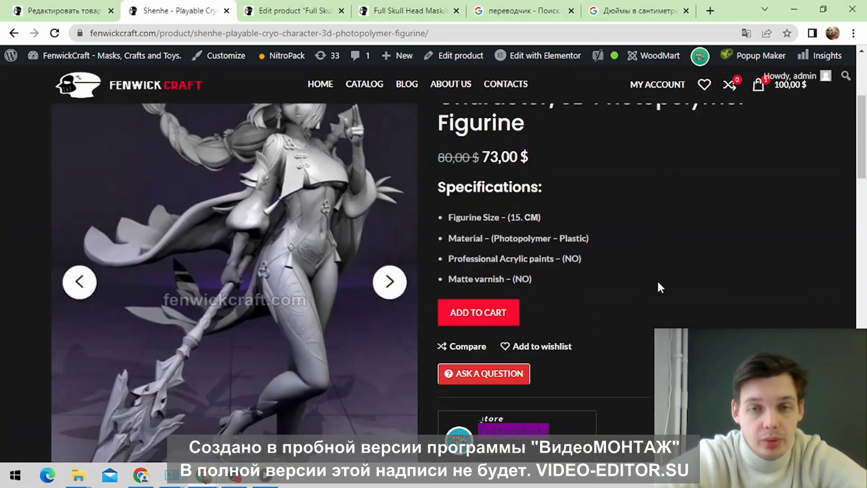
pyautogui.scroll(-5, 722, 261)
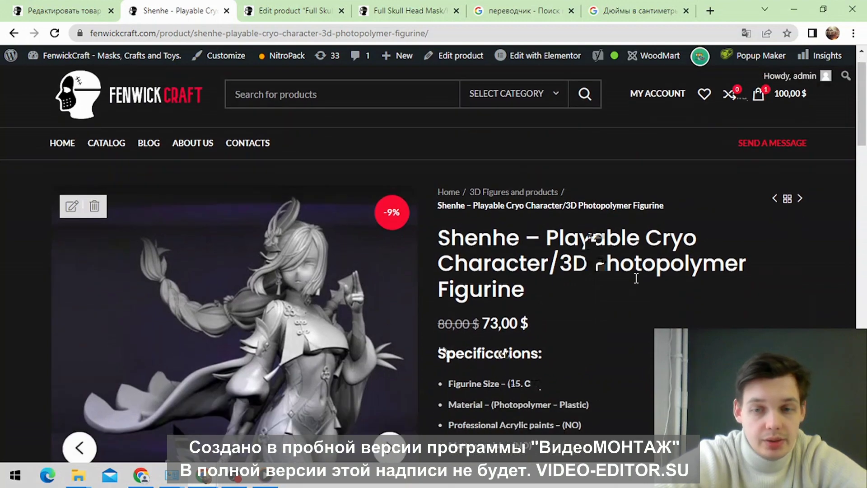
# Step: In the skull's short description, add "; ;" after CM in the Figurine Size specification to separate three dimensions
pyautogui.click(48, 10)
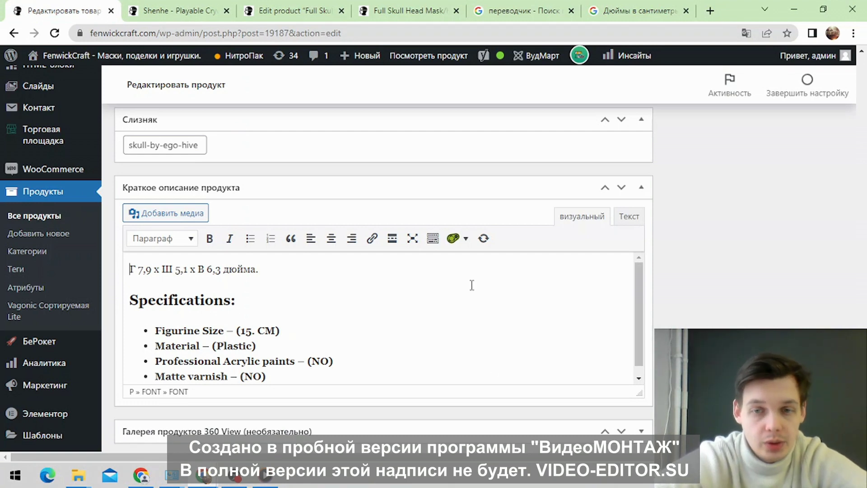
pyautogui.scroll(-1, 462, 277)
pyautogui.scroll(3, 338, 400)
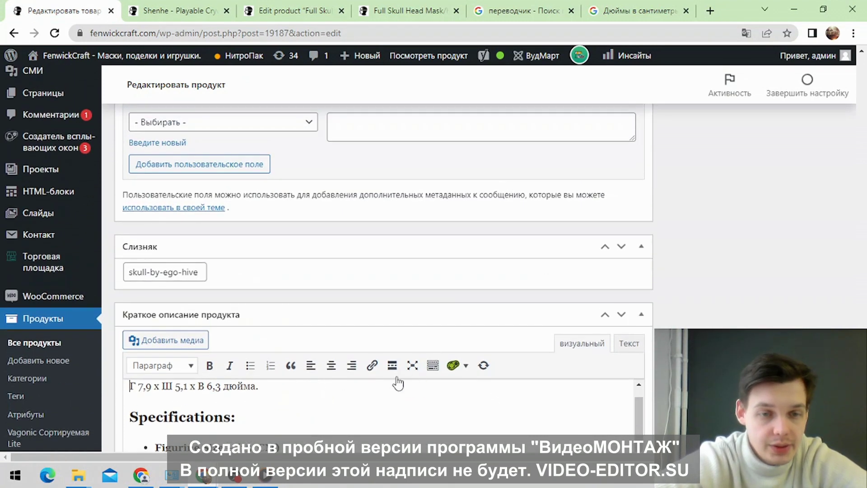
pyautogui.scroll(3, 316, 343)
pyautogui.scroll(-6, 258, 232)
pyautogui.scroll(1, 257, 231)
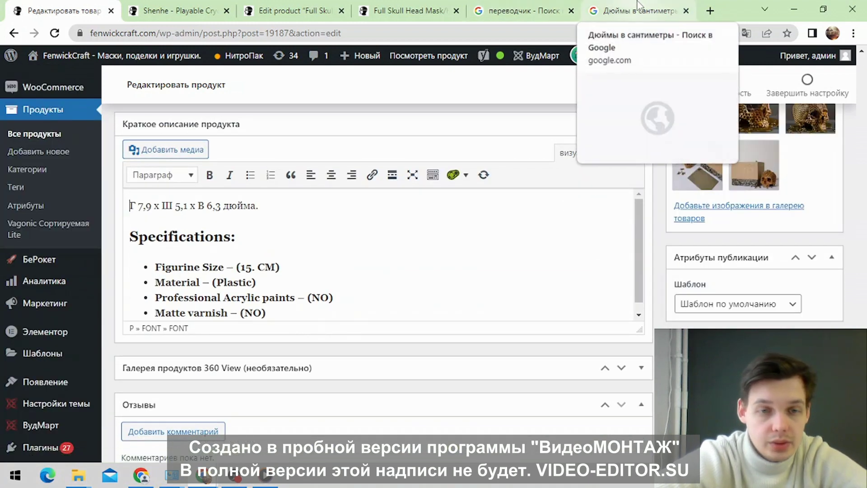
pyautogui.click(281, 268)
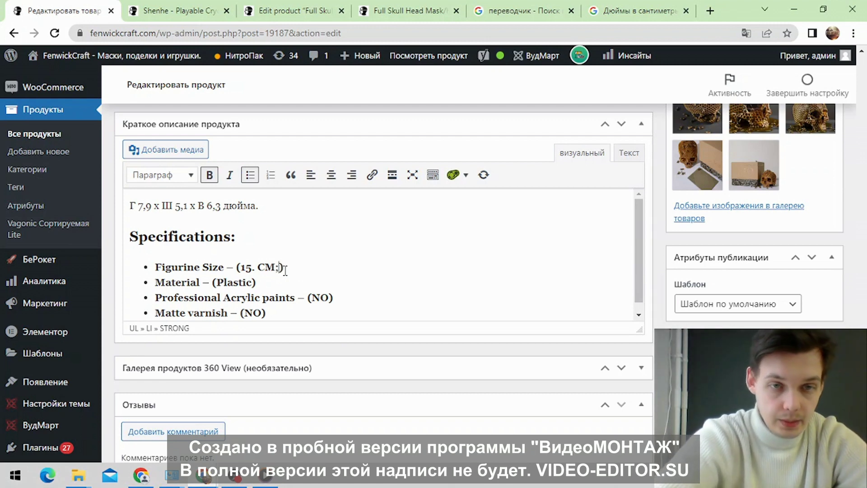
pyautogui.write('; ;')
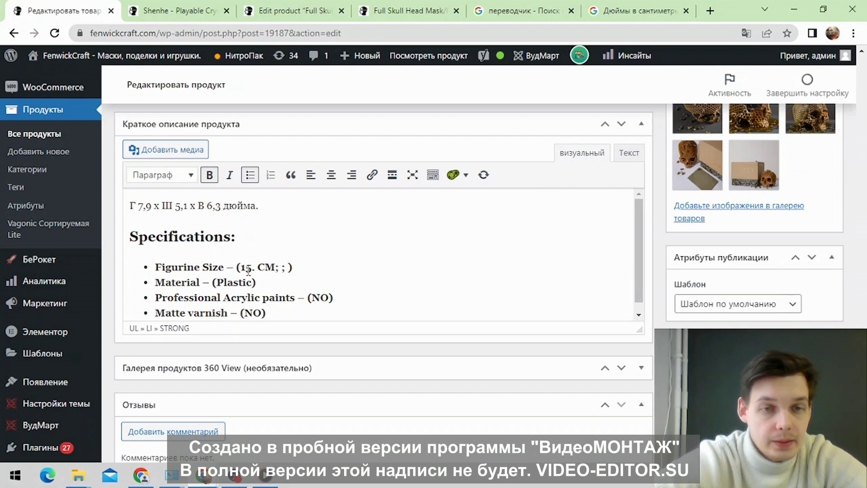
# Step: Convert 7,8 inches to centimetres in the Google unit converter
pyautogui.click(646, 9)
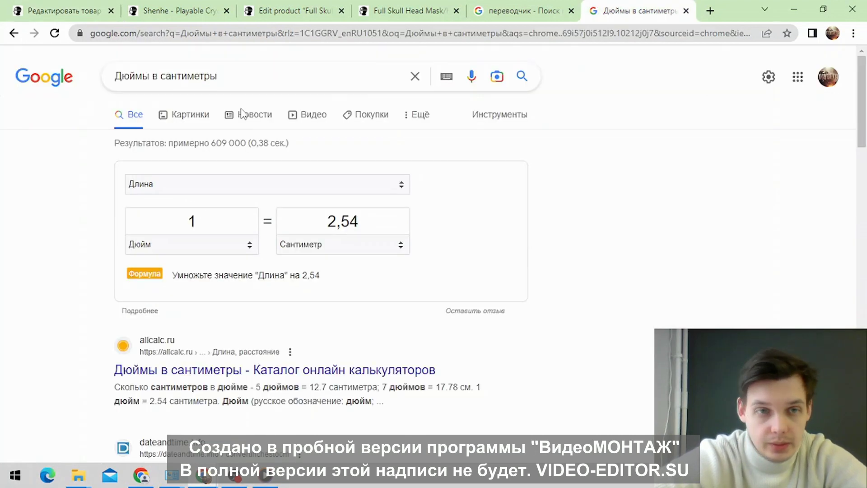
pyautogui.doubleClick(203, 215)
pyautogui.press('BackSpace')
pyautogui.write('7,')
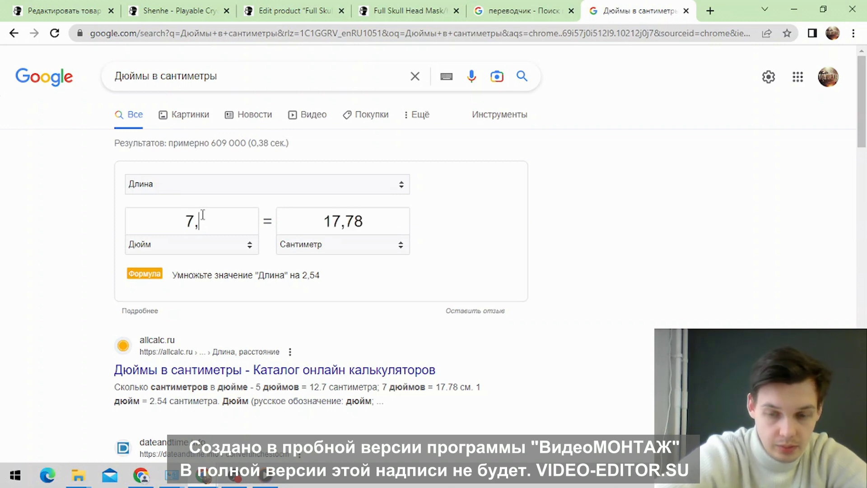
pyautogui.write('8')
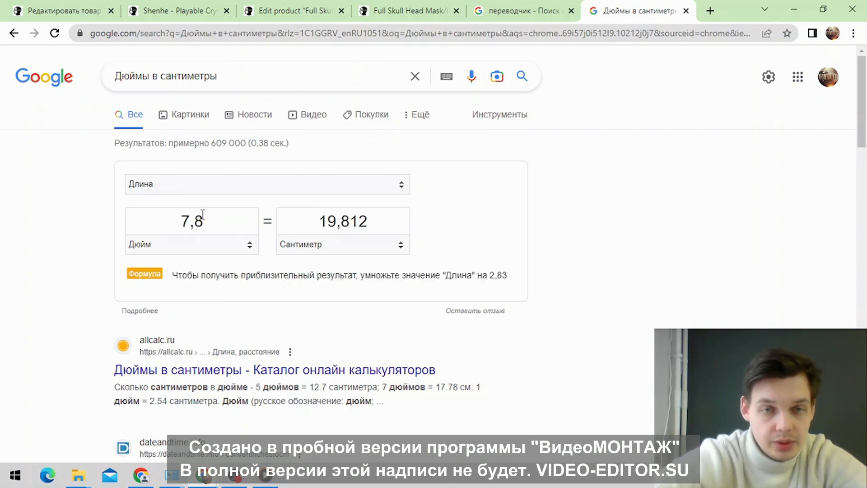
# Step: Set the first Figurine Size value in the skull's specifications to 20 CM
pyautogui.click(58, 7)
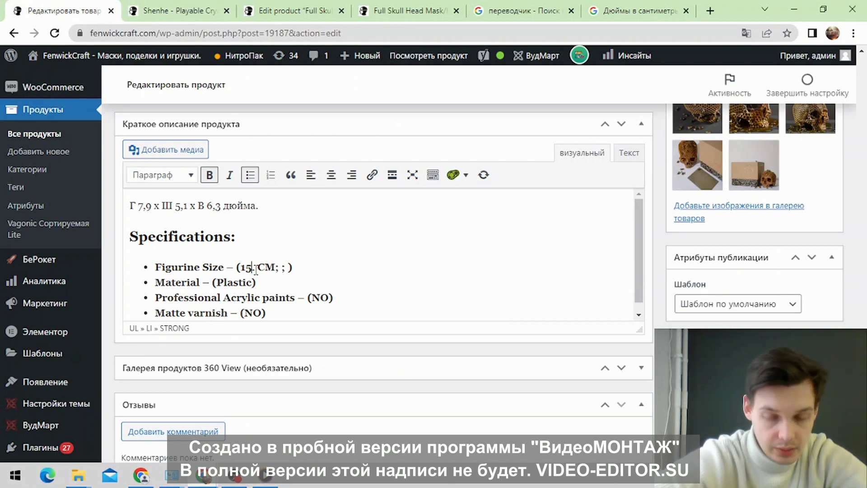
pyautogui.press('BackSpace')
pyautogui.press('BackSpace')
pyautogui.write('20')
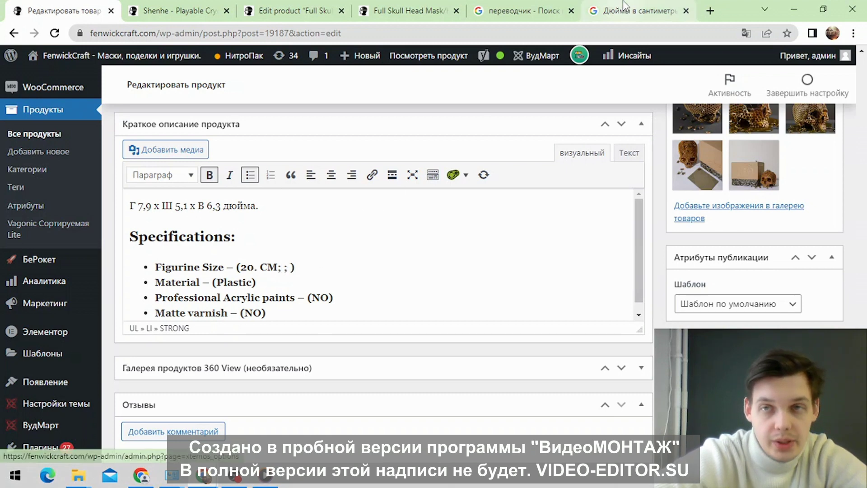
# Step: Convert 5,1 inches to centimetres in the Google unit converter
pyautogui.click(639, 10)
pyautogui.press('BackSpace')
pyautogui.press('BackSpace')
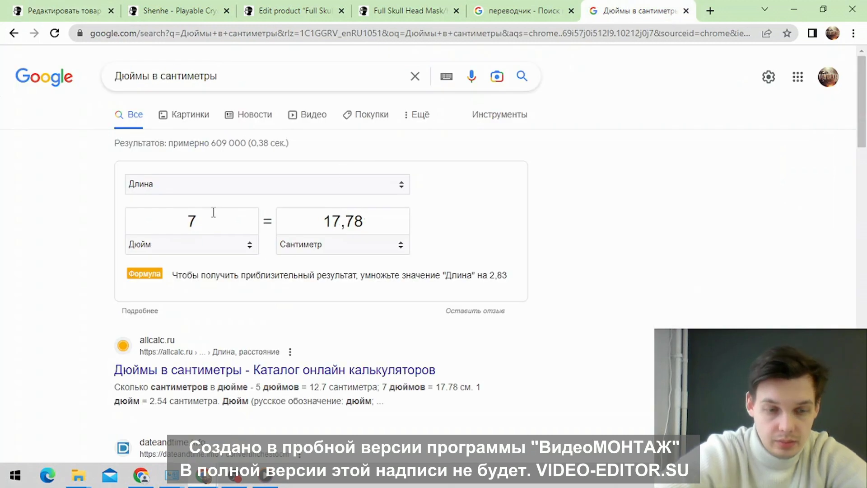
pyautogui.write('5,')
pyautogui.press('BackSpace')
pyautogui.press('BackSpace')
pyautogui.press('BackSpace')
pyautogui.write('5')
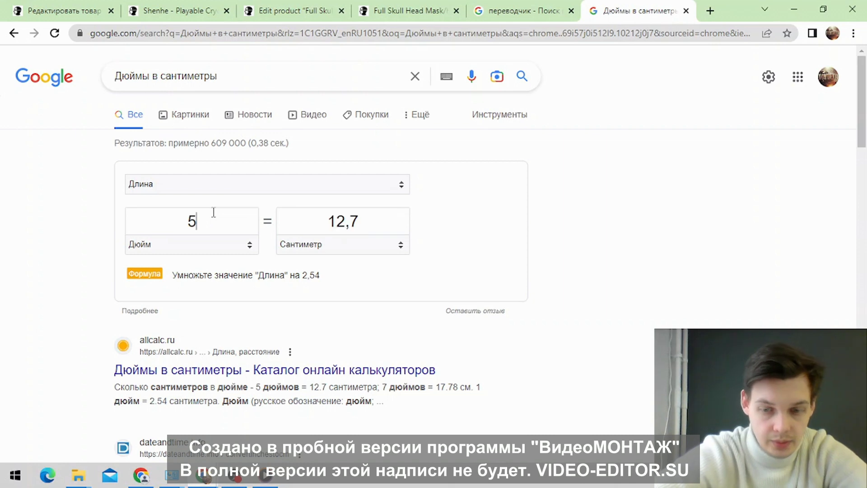
pyautogui.write(',1')
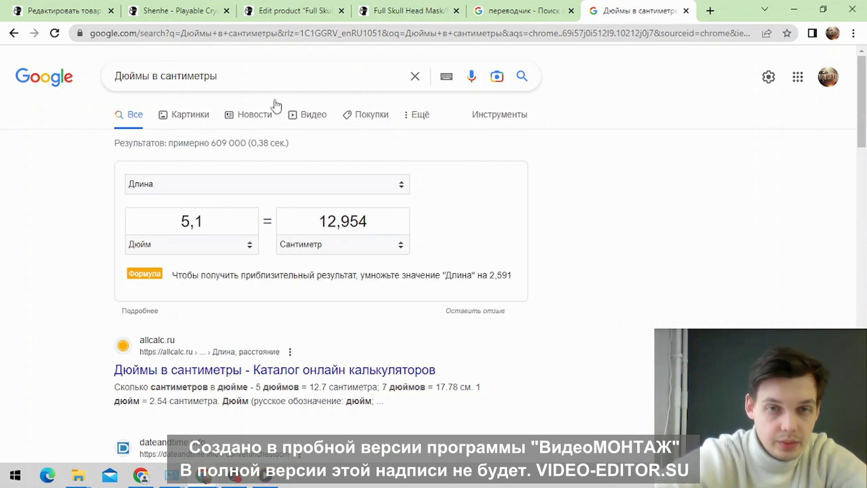
# Step: Enter 13. CM as the second Figurine Size value in the skull's short description
pyautogui.click(208, 11)
pyautogui.click(62, 6)
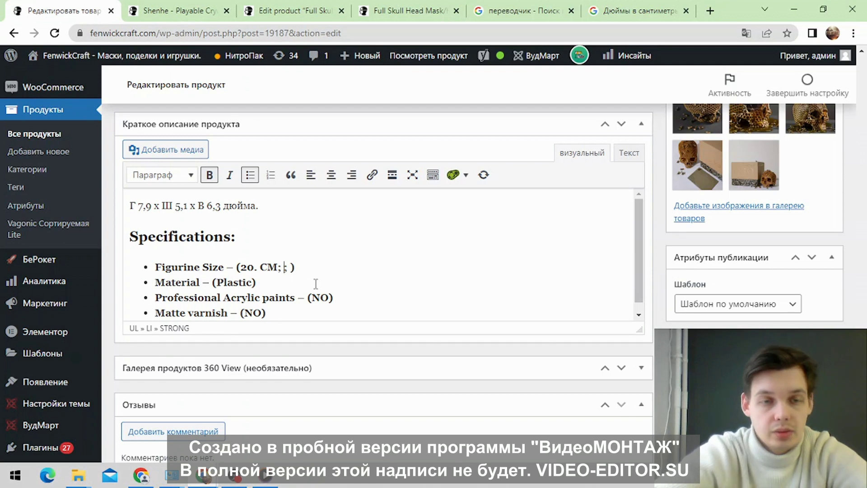
pyautogui.write('13')
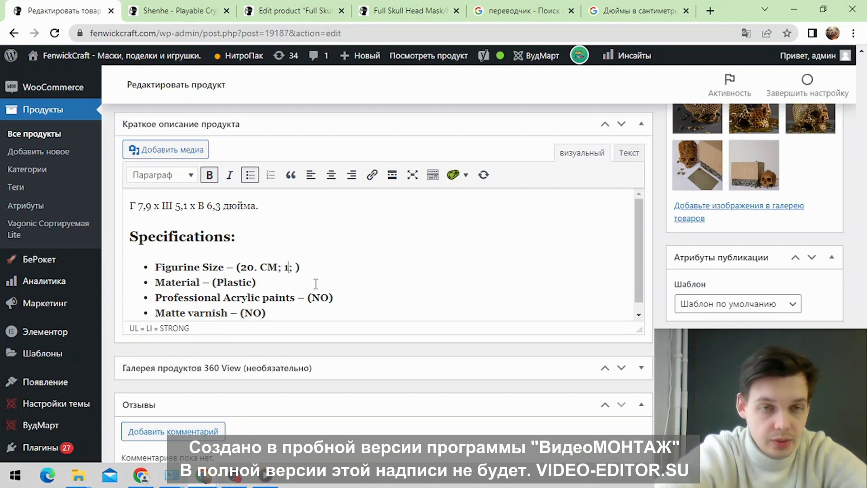
pyautogui.write('. CM')
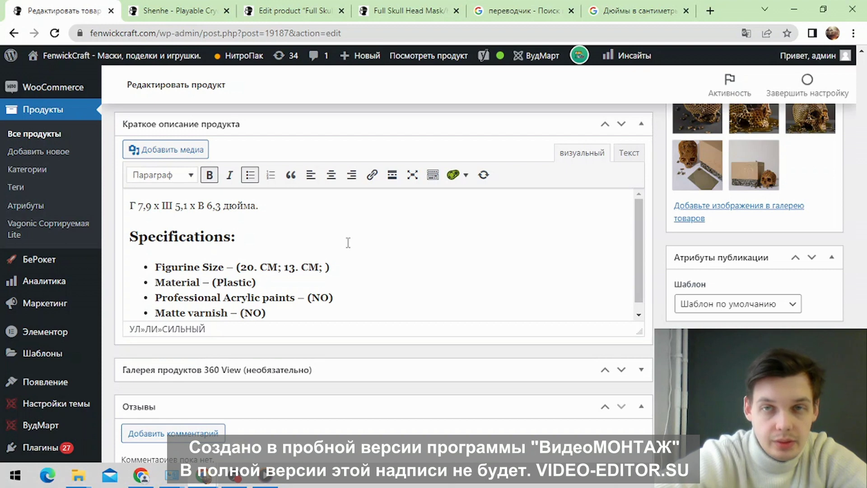
# Step: Convert 6,3 inches to centimetres in the Google unit converter
pyautogui.click(596, 5)
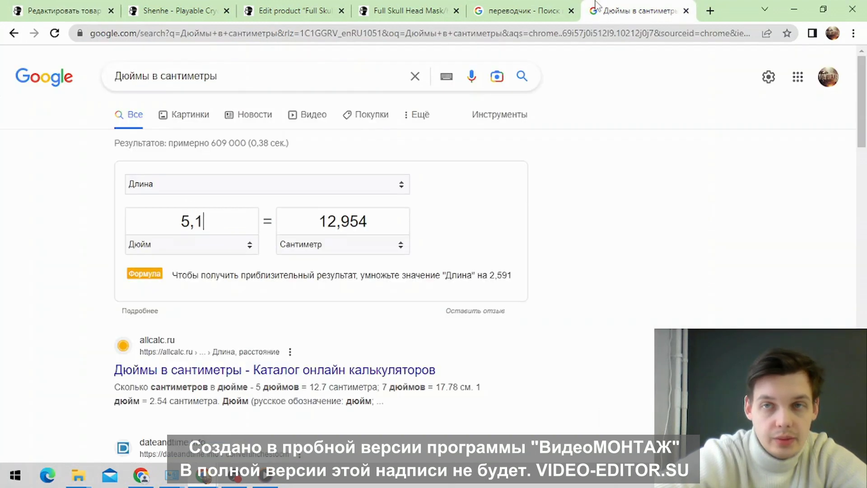
pyautogui.press('BackSpace')
pyautogui.press('BackSpace')
pyautogui.press('BackSpace')
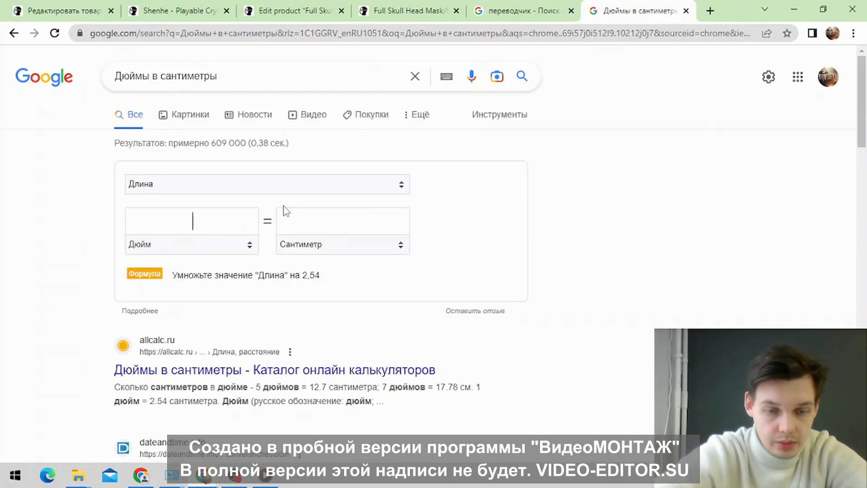
pyautogui.write('6,')
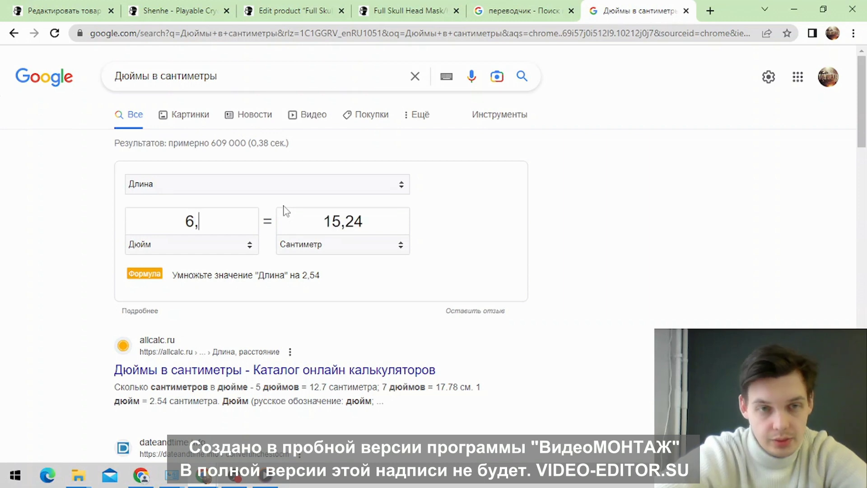
pyautogui.write('3')
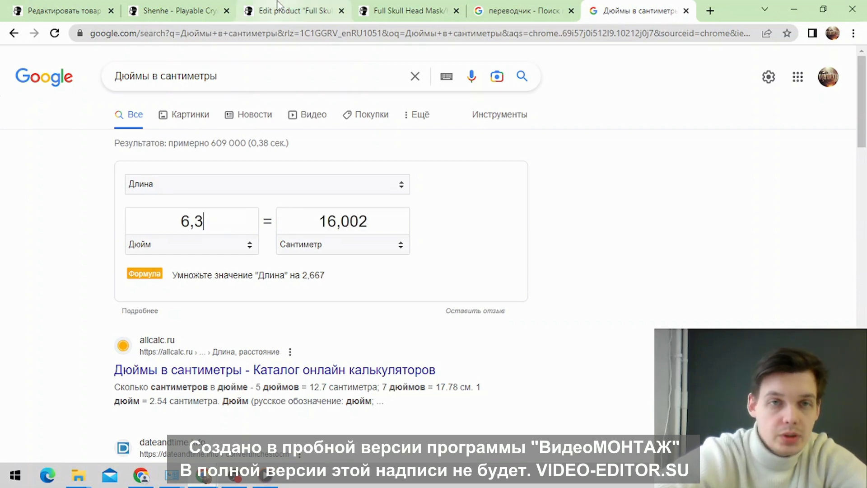
# Step: Enter 16. CM as the third Figurine Size value in the skull's short description
pyautogui.click(291, 11)
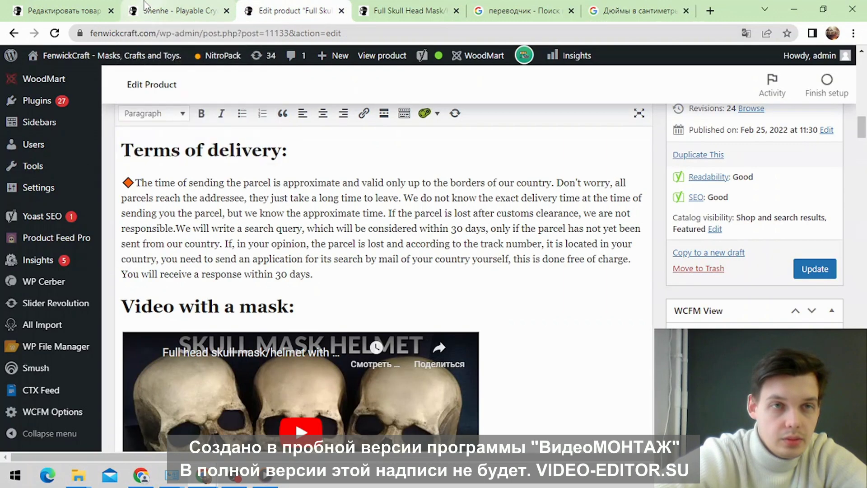
pyautogui.click(144, 7)
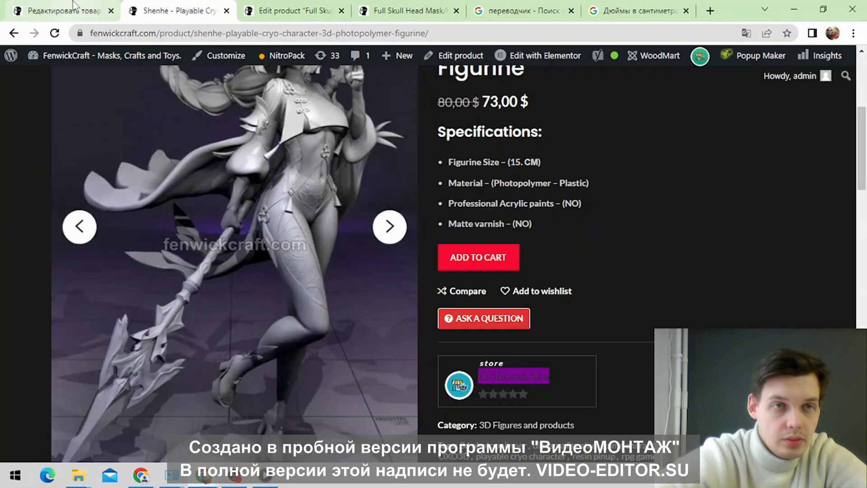
pyautogui.click(73, 5)
pyautogui.write('16')
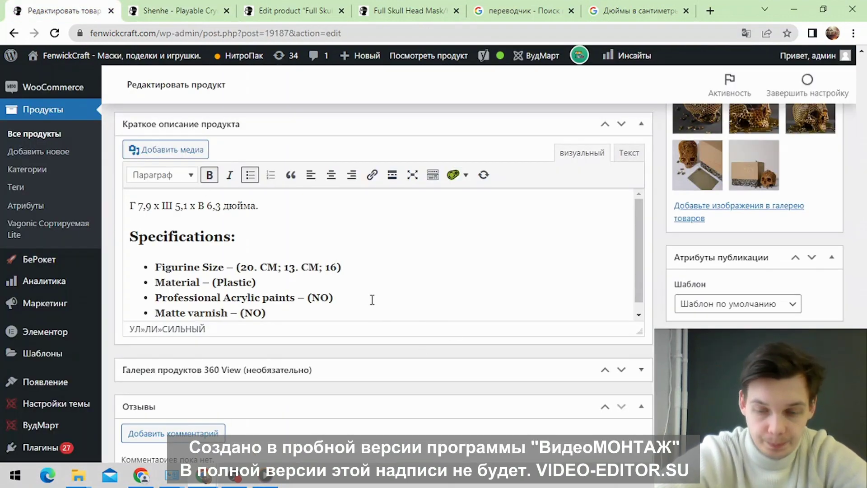
pyautogui.write('. CЬ')
pyautogui.press('BackSpace')
pyautogui.write('M')
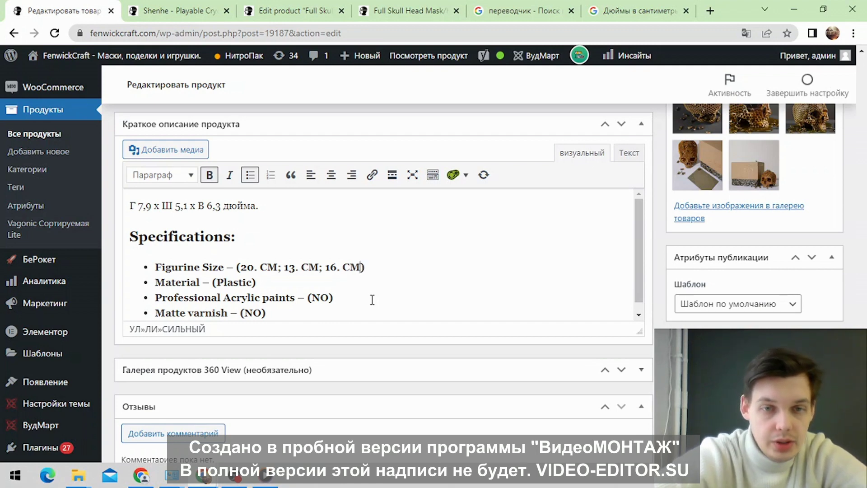
# Step: Delete the line with the dimensions in inches above the Specifications heading in the skull's short description
pyautogui.scroll(-1, 320, 285)
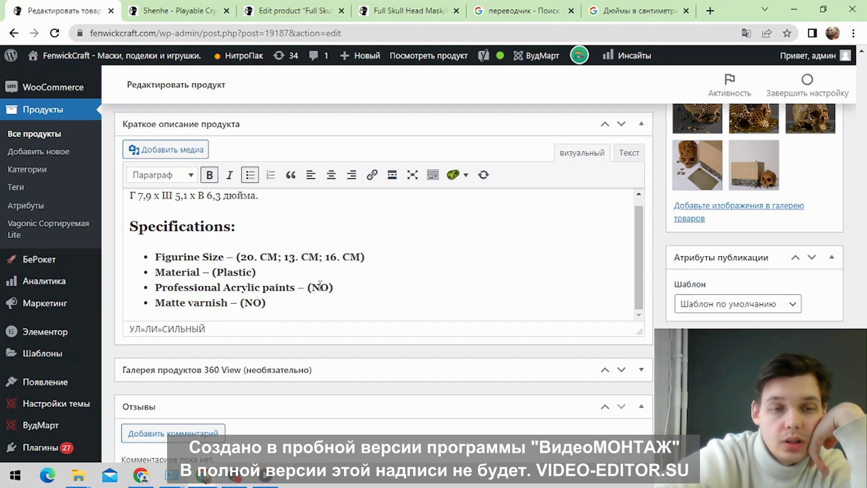
pyautogui.scroll(1, 211, 295)
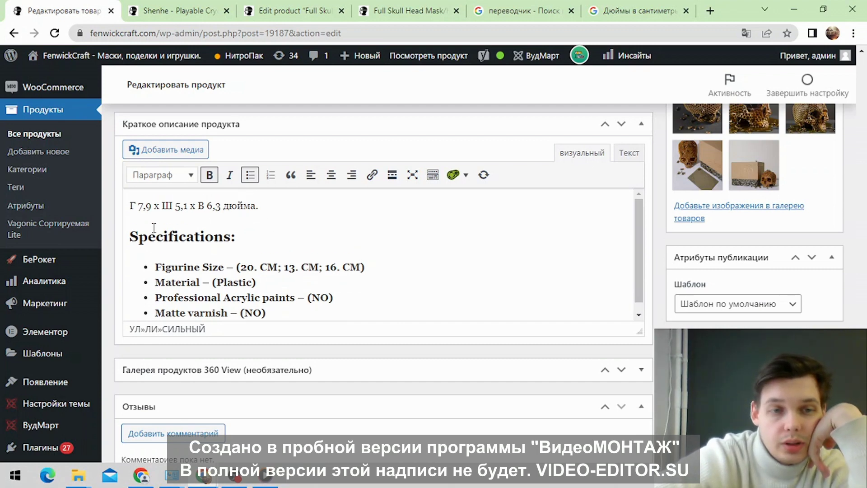
pyautogui.click(131, 238)
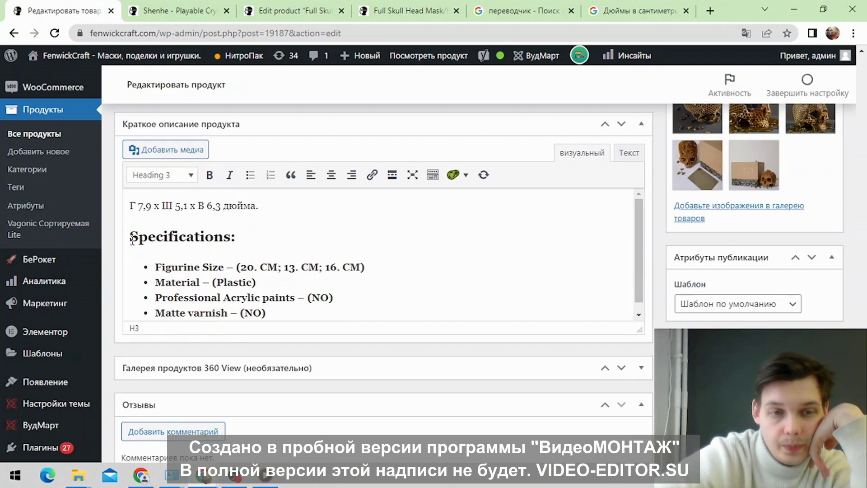
pyautogui.press('BackSpace')
pyautogui.press('BackSpace')
pyautogui.press('BackSpace')
pyautogui.press('BackSpace')
pyautogui.press('BackSpace')
pyautogui.press('BackSpace')
pyautogui.press('BackSpace')
pyautogui.press('BackSpace')
pyautogui.press('BackSpace')
pyautogui.press('BackSpace')
pyautogui.press('BackSpace')
pyautogui.press('BackSpace')
pyautogui.press('BackSpace')
pyautogui.press('BackSpace')
pyautogui.press('BackSpace')
pyautogui.press('BackSpace')
pyautogui.press('BackSpace')
pyautogui.press('BackSpace')
pyautogui.press('BackSpace')
pyautogui.press('BackSpace')
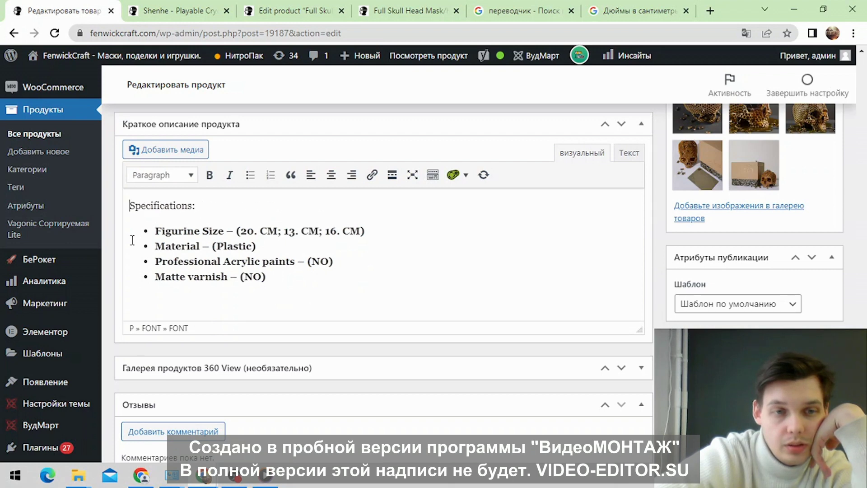
pyautogui.press('BackSpace')
pyautogui.press('BackSpace')
pyautogui.press('BackSpace')
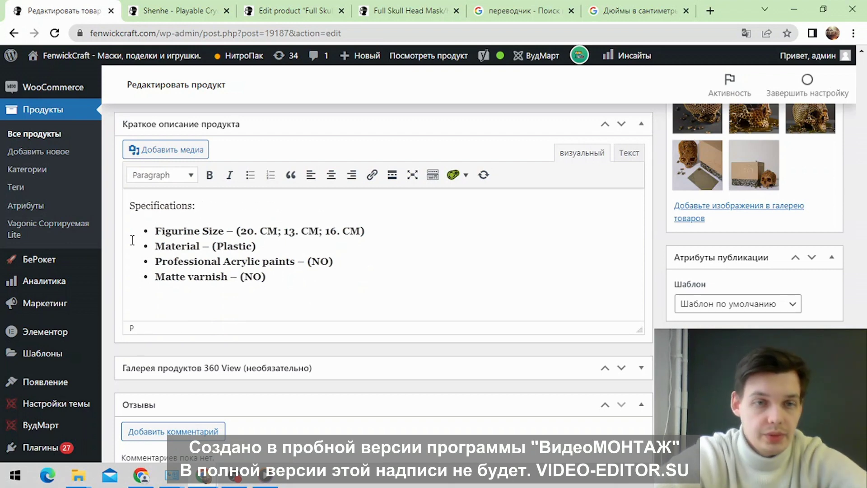
# Step: Make the Specifications: line in the skull's short description bold
pyautogui.moveTo(195, 206); pyautogui.dragTo(127, 206)
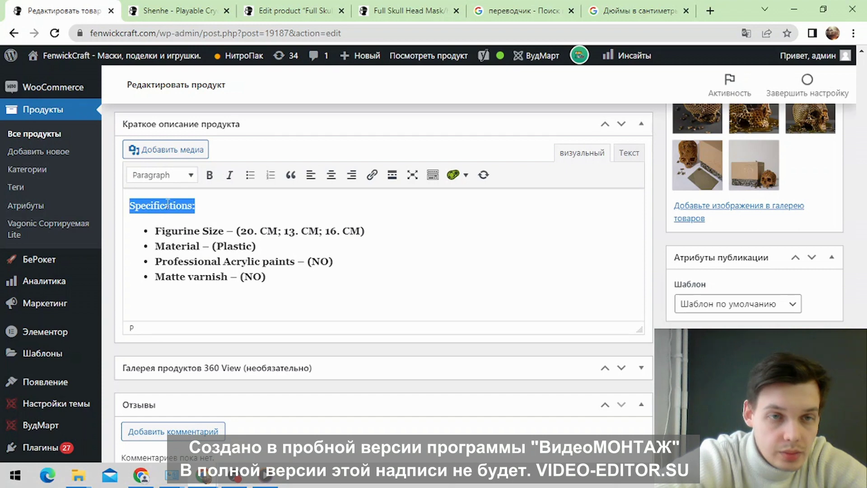
pyautogui.click(209, 176)
pyautogui.click(288, 252)
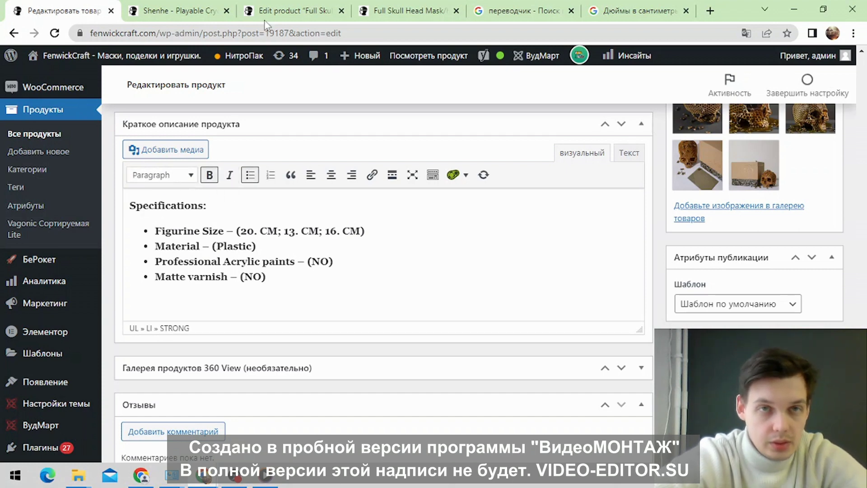
# Step: Copy the Specifications: heading from the Shenhe product page and paste it over the Specifications: line in the skull's short description
pyautogui.click(197, 9)
pyautogui.hotkey('ctrl', 'Tab')
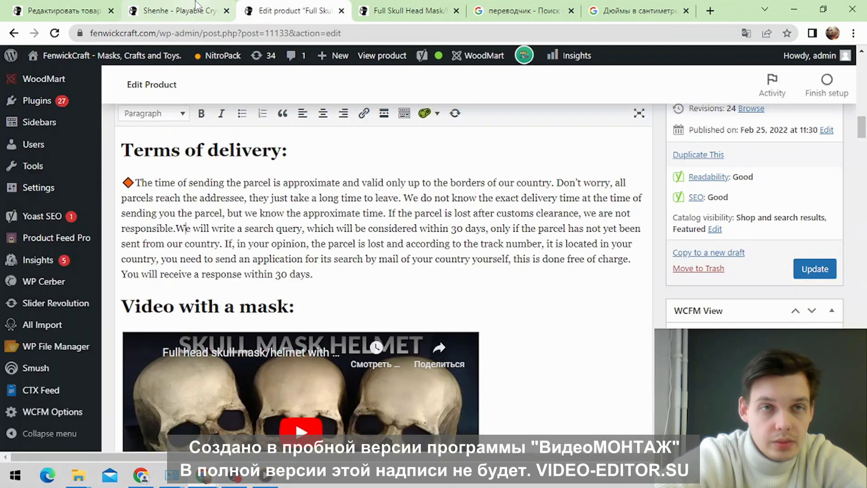
pyautogui.click(196, 9)
pyautogui.moveTo(517, 141); pyautogui.dragTo(437, 136)
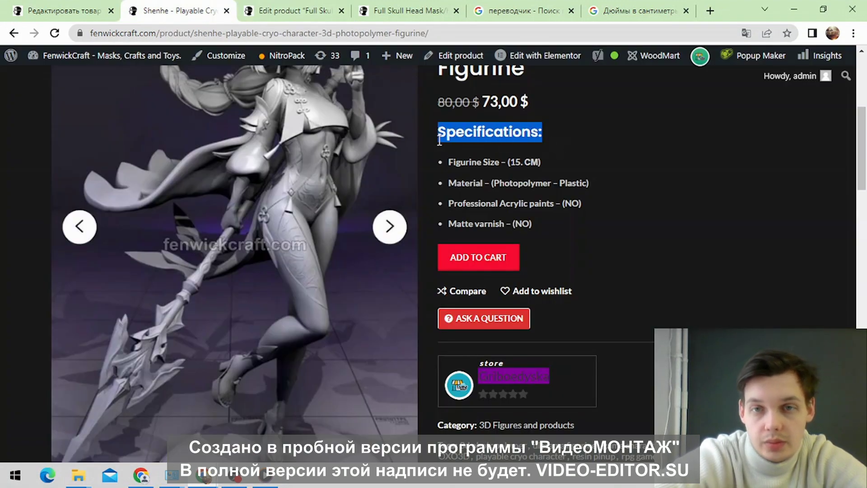
pyautogui.rightClick(459, 136)
pyautogui.click(484, 149)
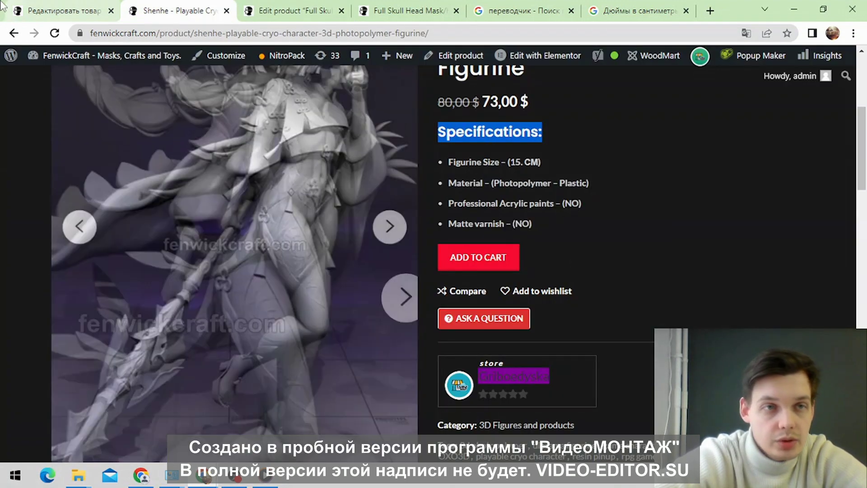
pyautogui.click(3, 6)
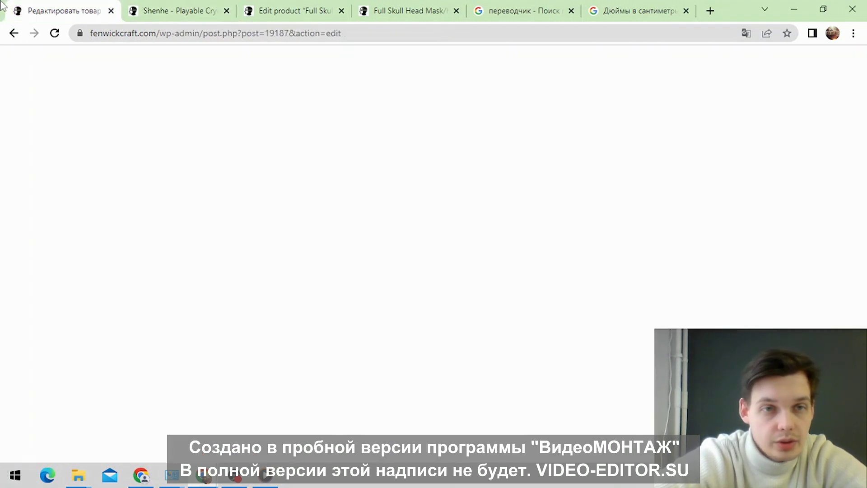
pyautogui.moveTo(222, 204); pyautogui.dragTo(131, 206)
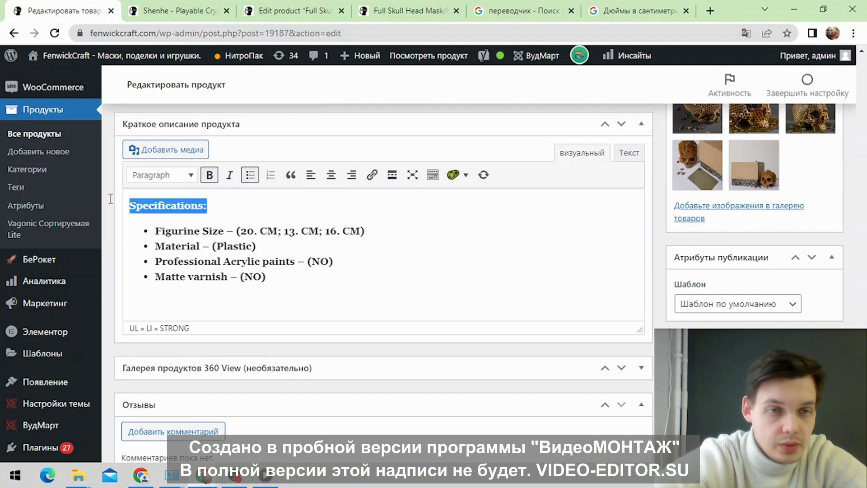
pyautogui.rightClick(135, 208)
pyautogui.click(174, 274)
pyautogui.click(301, 301)
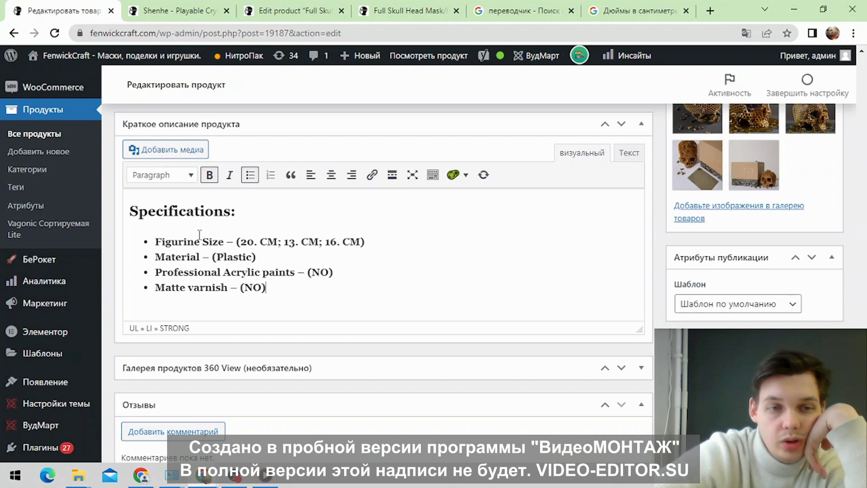
# Step: Copy the Professional Acrylic paints and Matte varnish lines from the skull's specifications
pyautogui.moveTo(259, 283); pyautogui.dragTo(155, 273)
pyautogui.click(156, 274)
pyautogui.moveTo(266, 288); pyautogui.dragTo(154, 273)
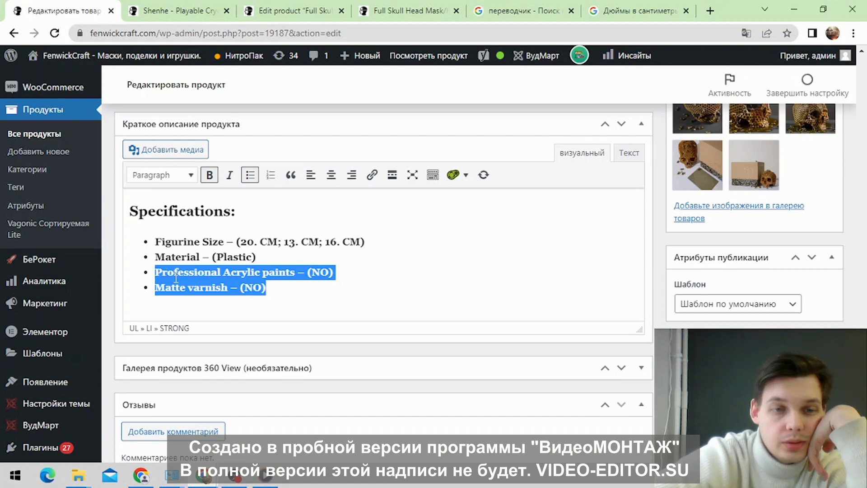
pyautogui.rightClick(177, 278)
pyautogui.click(232, 109)
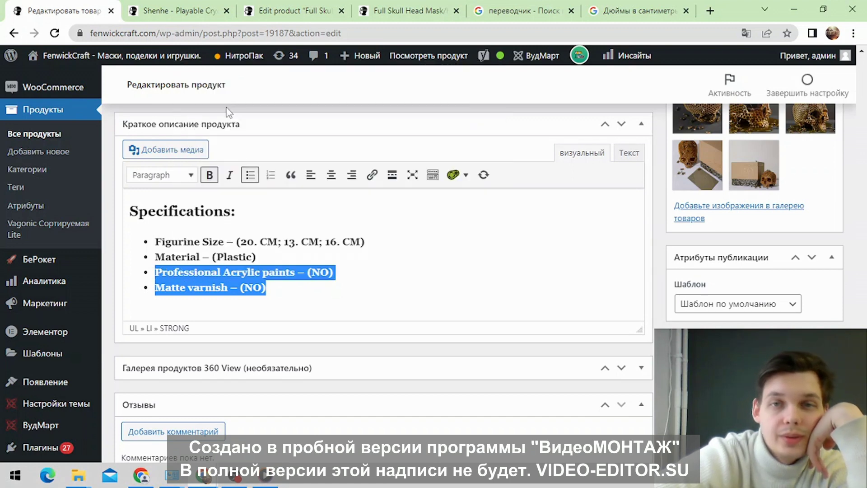
# Step: Replace the text in the Google translator with the copied specification lines and translate them from English into Russian
pyautogui.click(480, 6)
pyautogui.click(122, 230)
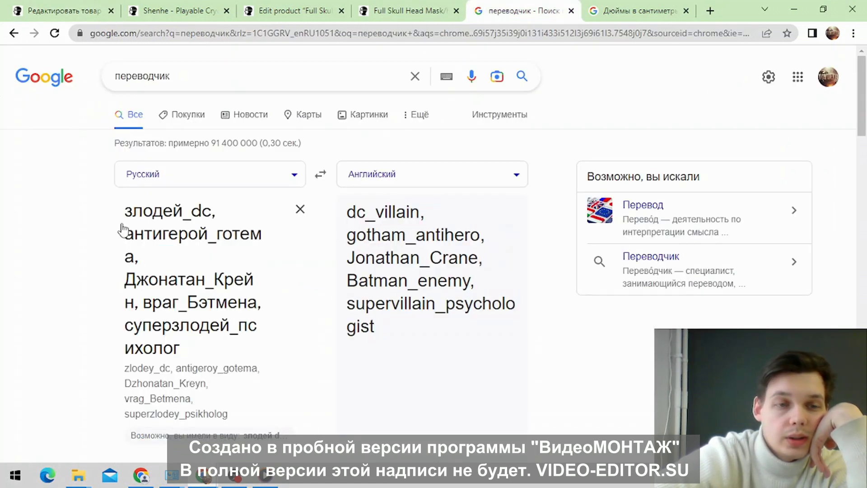
pyautogui.hotkey('ctrl', 'a')
pyautogui.press('Delete')
pyautogui.rightClick(170, 209)
pyautogui.click(217, 299)
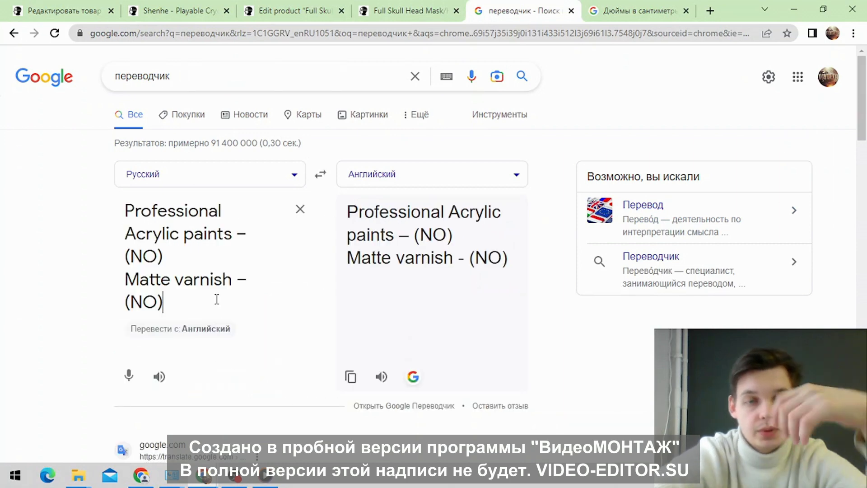
pyautogui.click(319, 175)
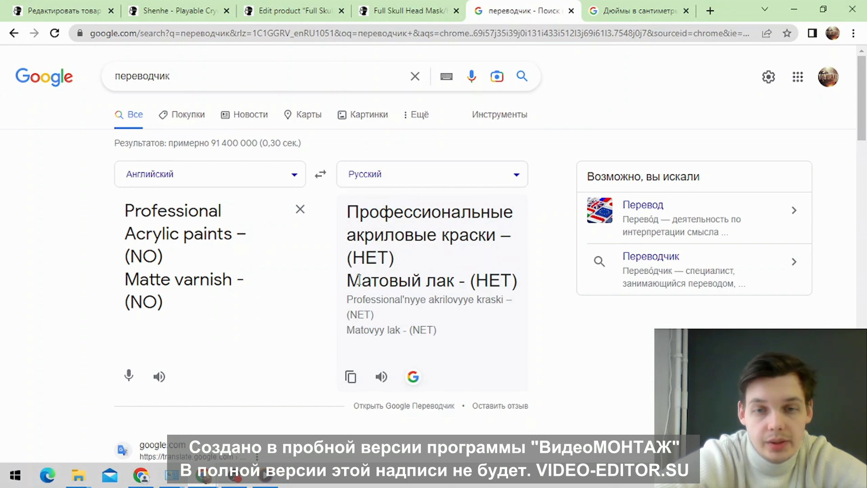
# Step: Set Professional Acrylic paints to YES in the skull's specifications
pyautogui.click(171, 10)
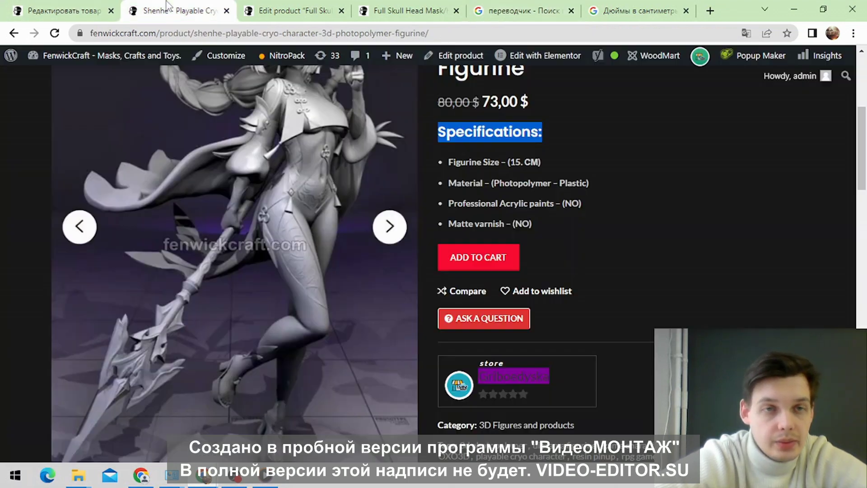
pyautogui.click(107, 7)
pyautogui.click(322, 273)
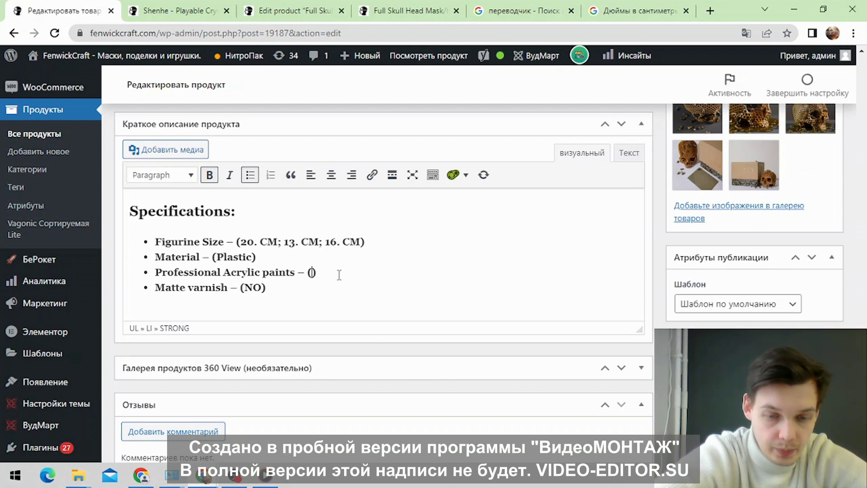
pyautogui.write('S')
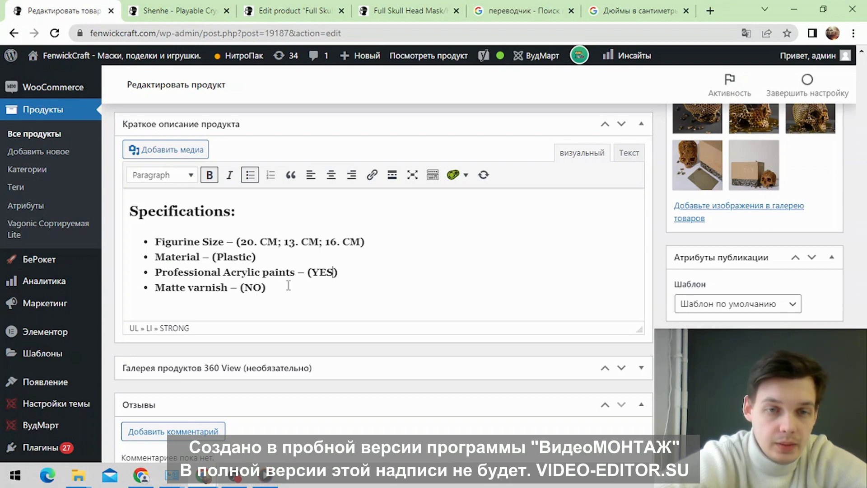
# Step: Copy YES from the Professional Acrylic paints line and paste it over NO in the Matte varnish line of the specifications
pyautogui.moveTo(319, 273); pyautogui.dragTo(315, 274)
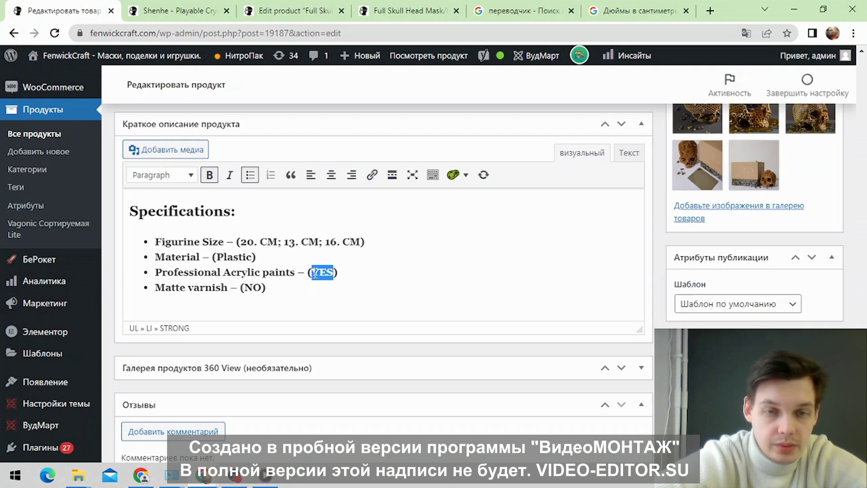
pyautogui.rightClick(315, 274)
pyautogui.click(343, 103)
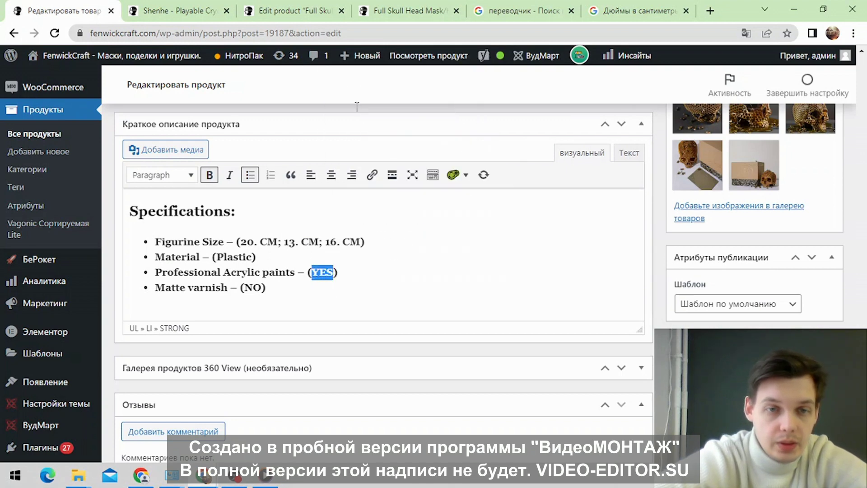
pyautogui.click(255, 285)
pyautogui.moveTo(263, 288); pyautogui.dragTo(253, 288)
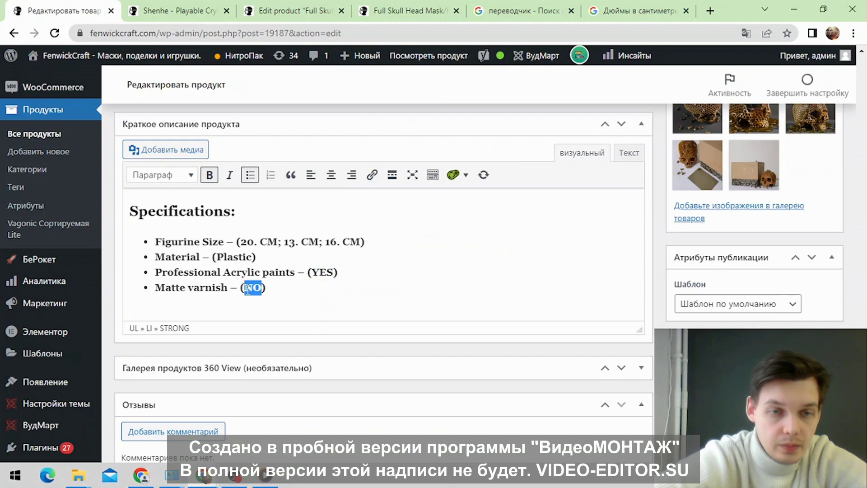
pyautogui.rightClick(248, 289)
pyautogui.click(306, 135)
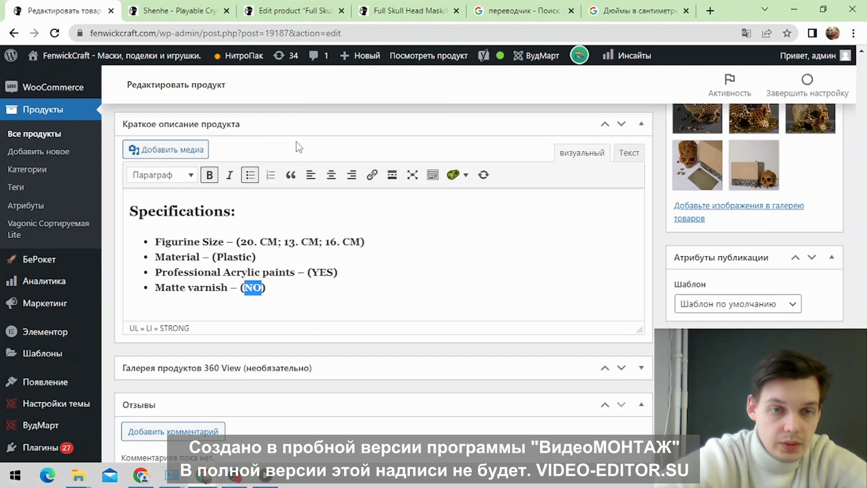
# Step: Clear the text in the Google translator and swap its languages to translate from Russian into English
pyautogui.click(536, 7)
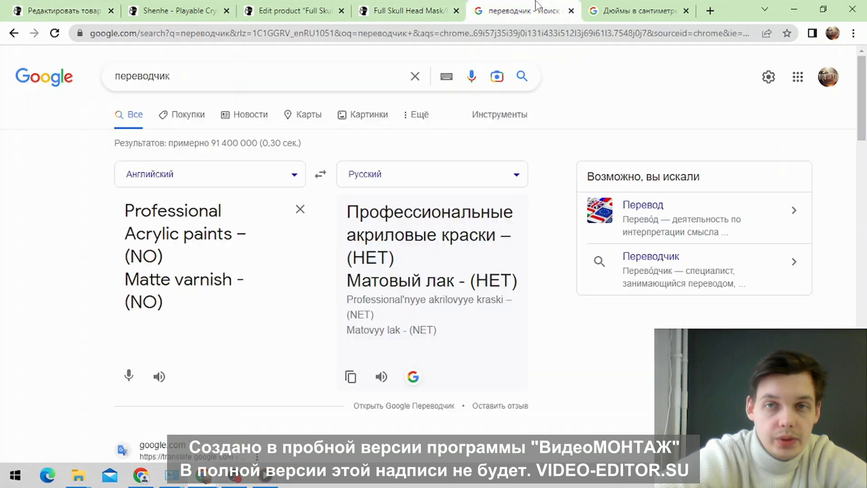
pyautogui.click(300, 209)
pyautogui.click(320, 175)
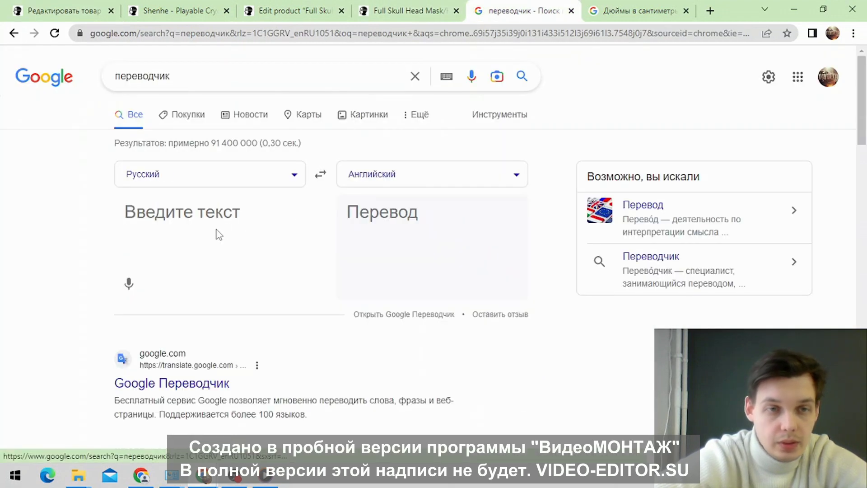
pyautogui.write('Ukz')
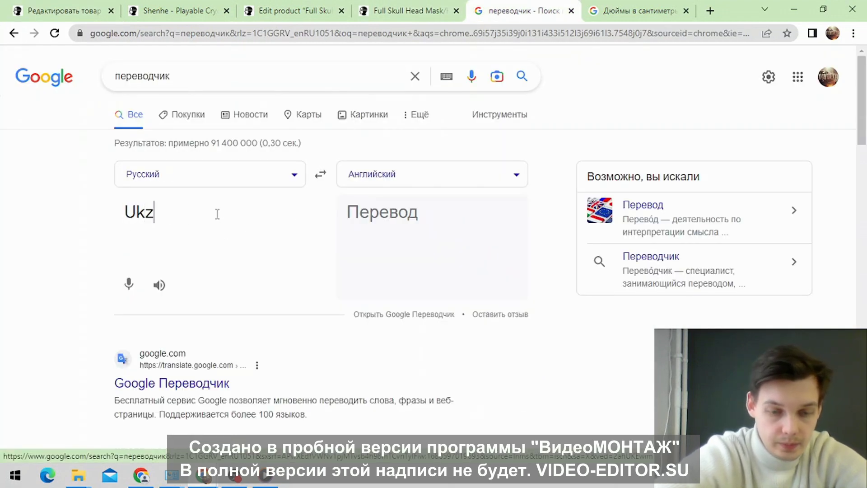
pyautogui.write('ywtdsq')
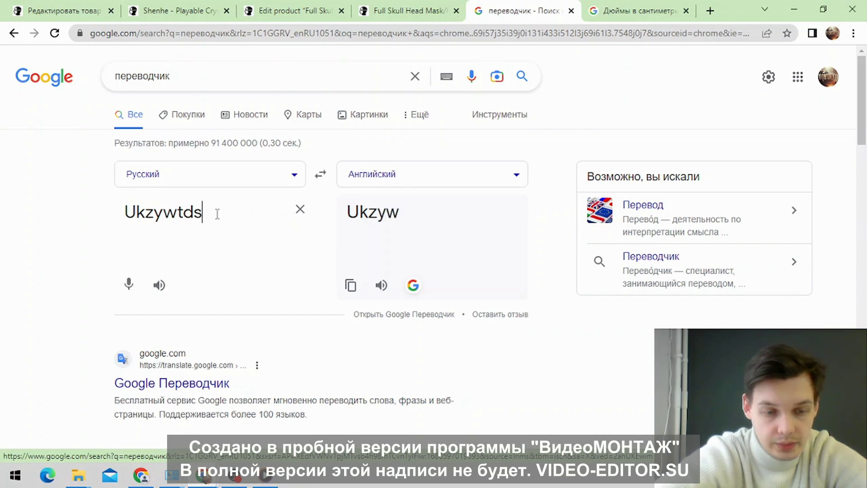
pyautogui.press('BackSpace')
pyautogui.press('BackSpace')
pyautogui.press('BackSpace')
pyautogui.press('BackSpace')
pyautogui.press('BackSpace')
pyautogui.press('BackSpace')
pyautogui.press('BackSpace')
pyautogui.press('BackSpace')
pyautogui.press('BackSpace')
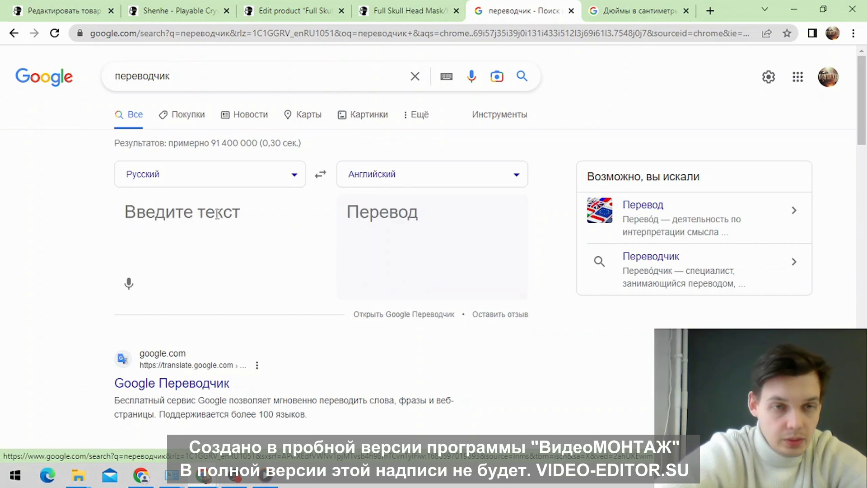
# Step: Translate "Глянцевый лак" from Russian into English and copy the translation, Glossy varnish
pyautogui.write('Гля')
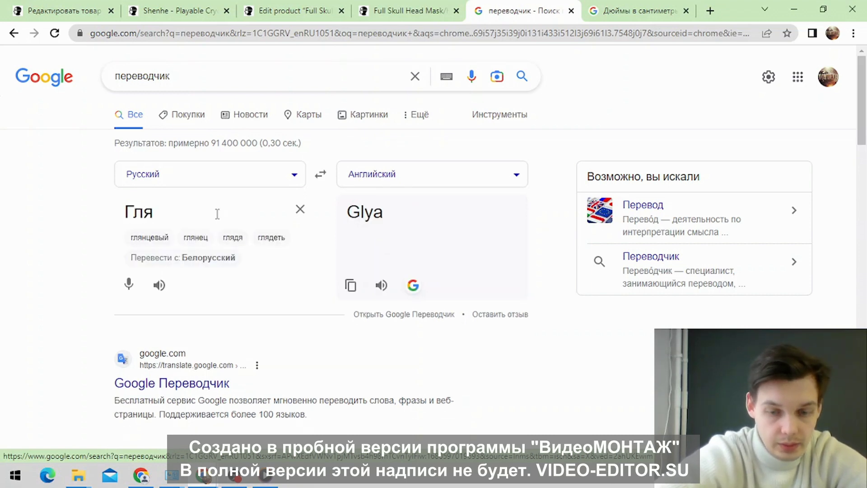
pyautogui.write('нцевый')
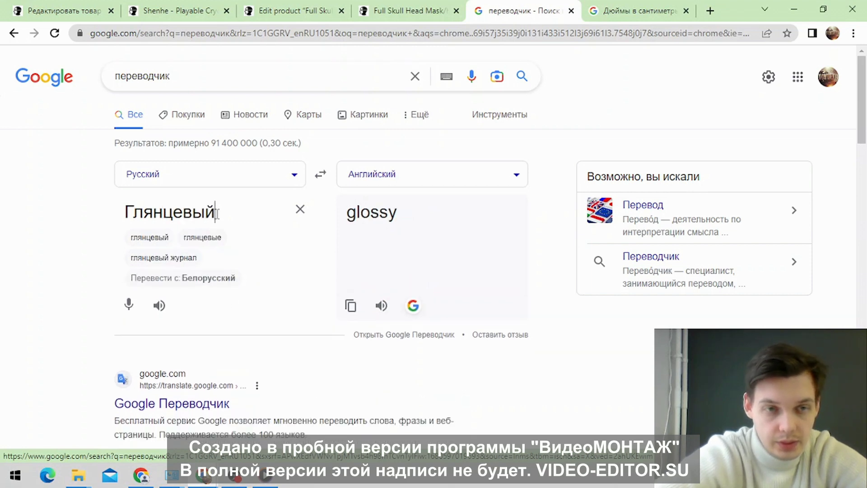
pyautogui.write(' лак')
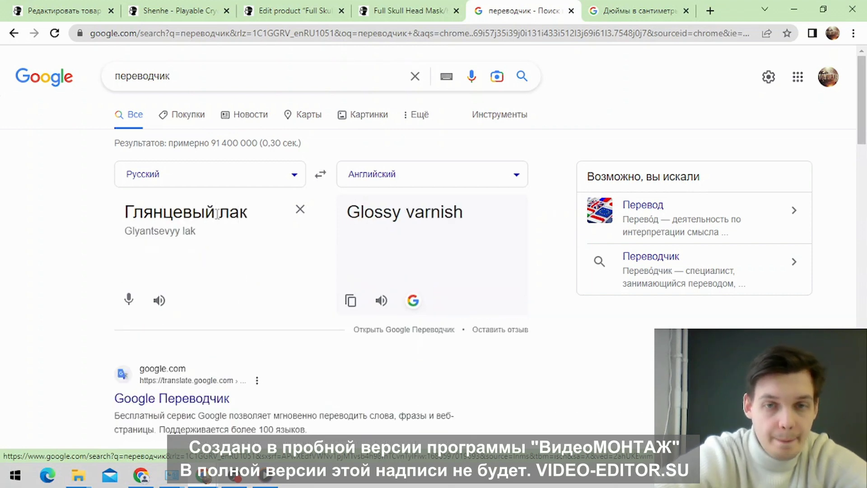
pyautogui.moveTo(465, 212); pyautogui.dragTo(346, 231)
pyautogui.rightClick(364, 220)
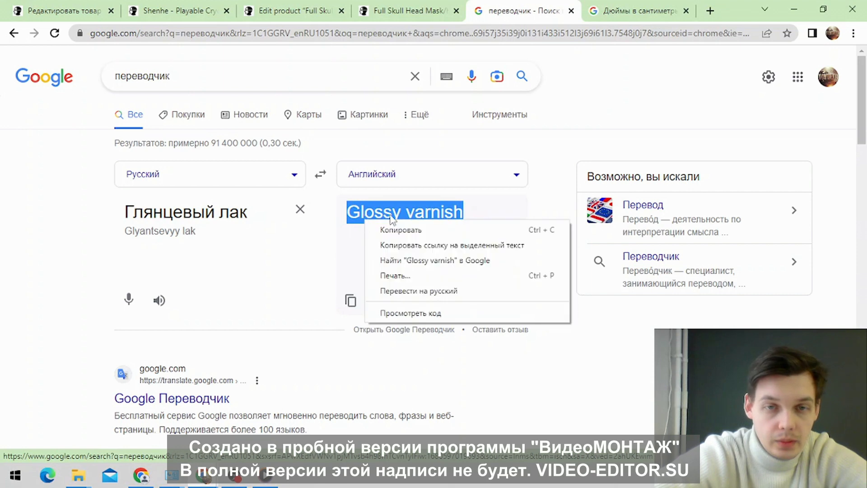
pyautogui.click(401, 230)
# Step: Try to paste the copied Glossy varnish over Matte varnish in the skull's specifications and make it bold
pyautogui.click(176, 10)
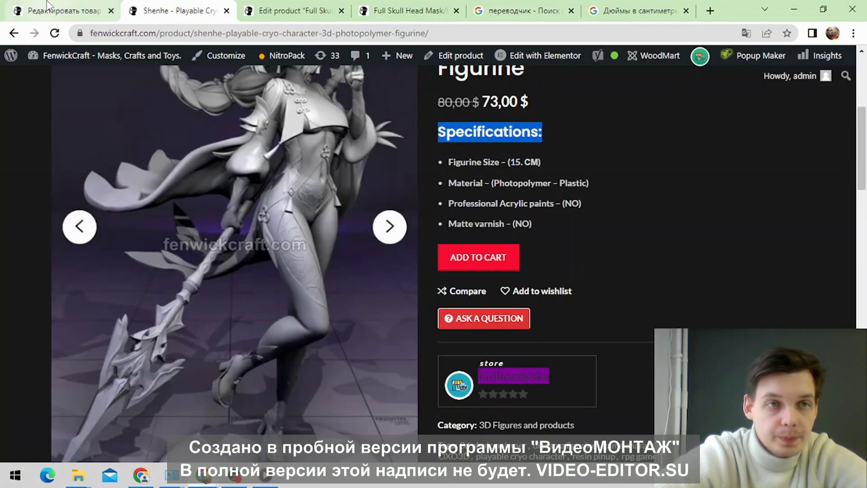
pyautogui.click(49, 8)
pyautogui.moveTo(228, 287); pyautogui.dragTo(156, 287)
pyautogui.rightClick(161, 286)
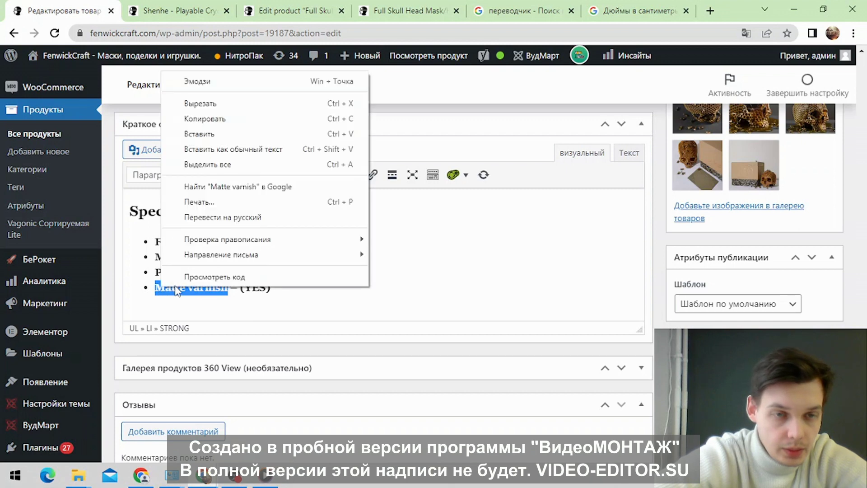
pyautogui.click(199, 136)
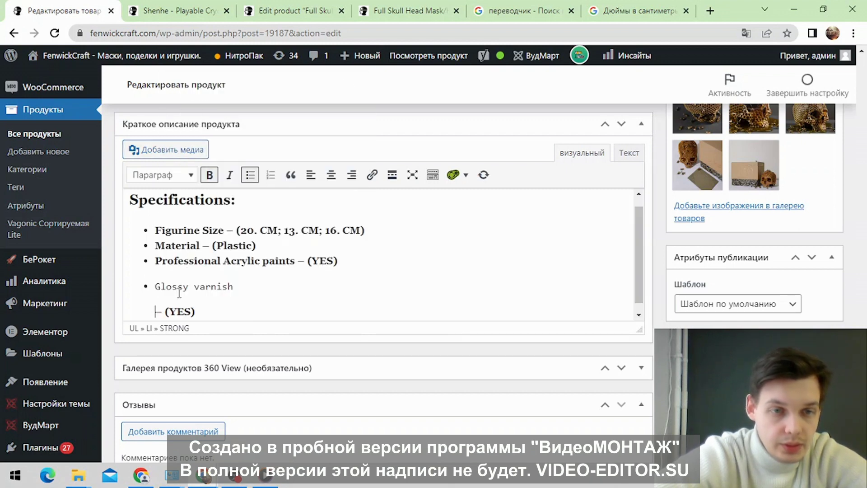
pyautogui.moveTo(236, 287); pyautogui.dragTo(154, 292)
pyautogui.click(210, 175)
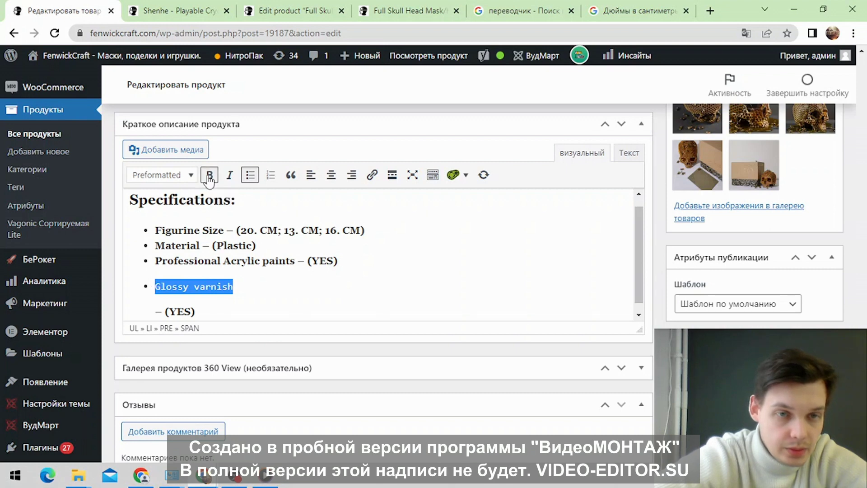
pyautogui.click(205, 282)
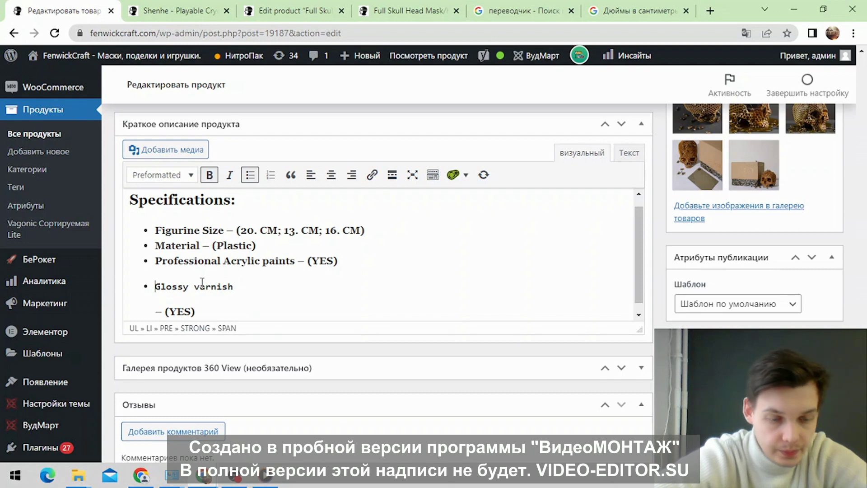
# Step: Undo the bold formatting and the pasted varnish name in the skull's specifications
pyautogui.hotkey('ctrl', 'z')
pyautogui.hotkey('ctrl', 'z')
pyautogui.hotkey('ctrl', 'z')
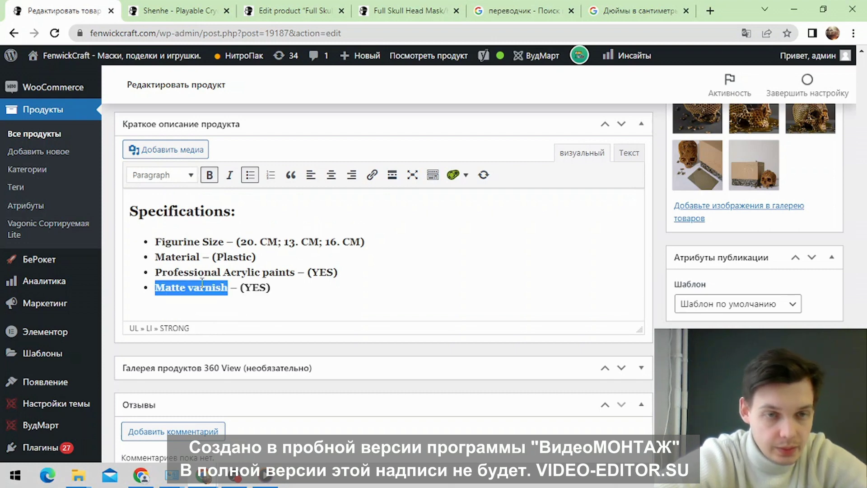
# Step: Replace the word Matte with Glossy in the varnish line of the skull's specifications, checking the spelling against the translator
pyautogui.click(202, 282)
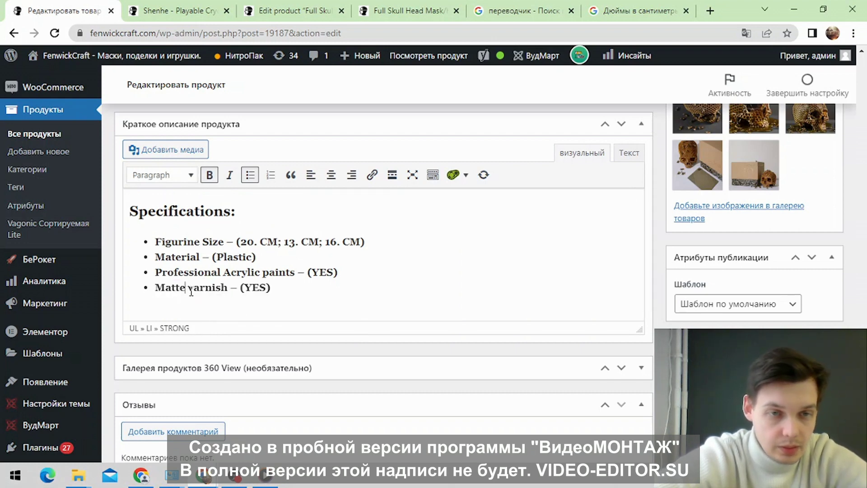
pyautogui.press('BackSpace')
pyautogui.press('BackSpace')
pyautogui.press('BackSpace')
pyautogui.press('BackSpace')
pyautogui.press('BackSpace')
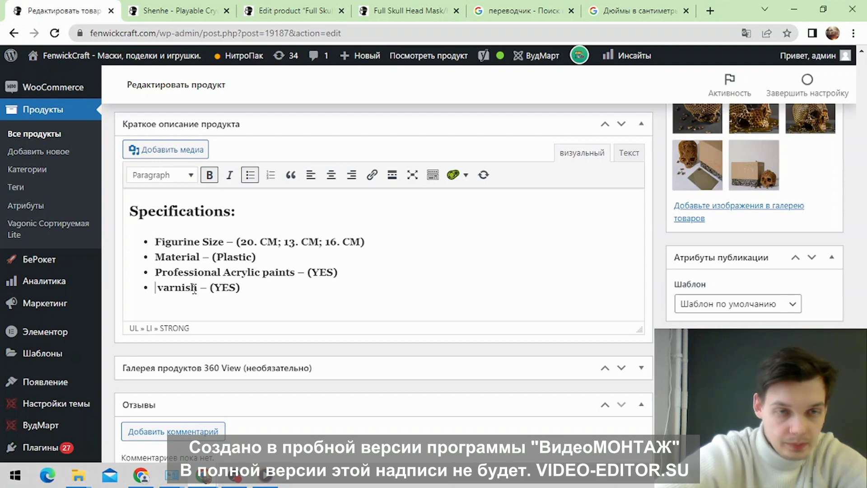
pyautogui.write('П')
pyautogui.press('BackSpace')
pyautogui.write('G')
pyautogui.write('lo')
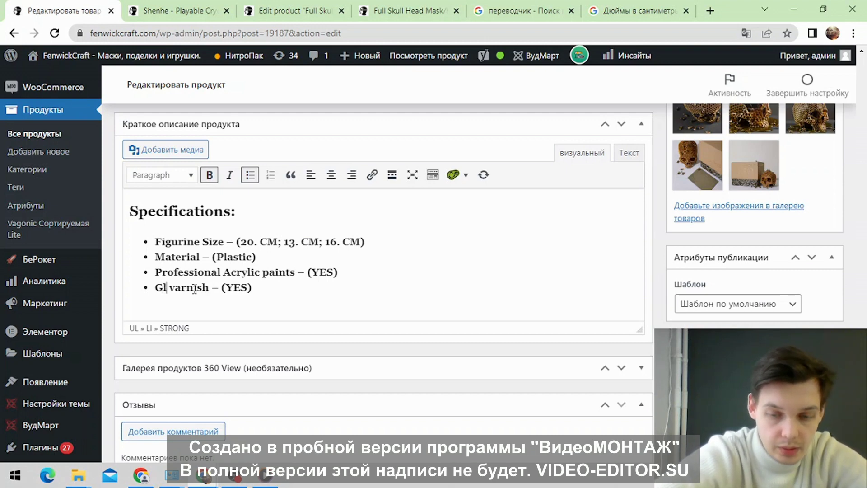
pyautogui.click(515, 6)
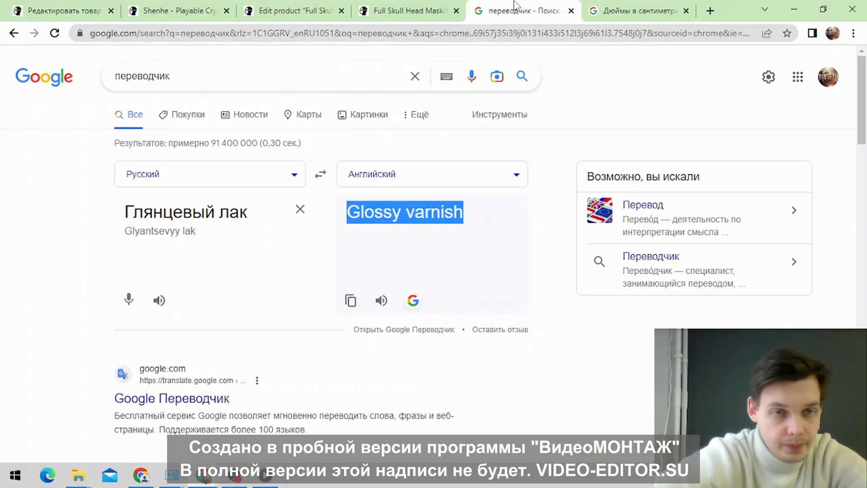
pyautogui.click(131, 7)
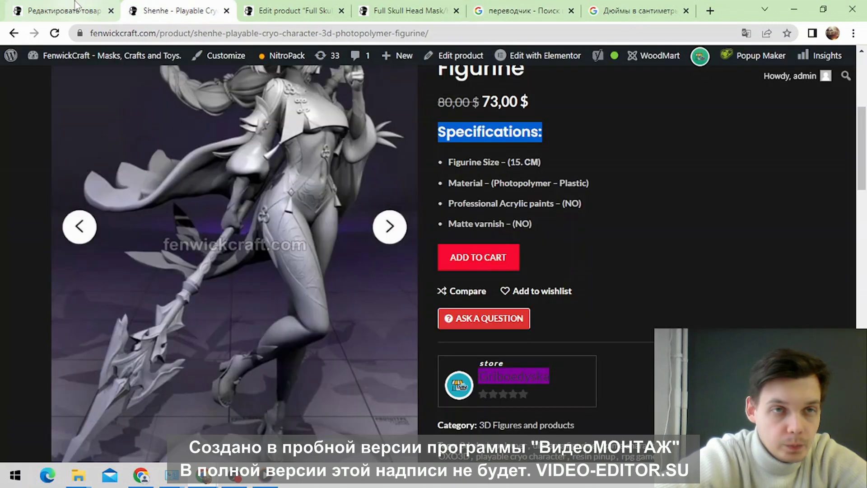
pyautogui.click(76, 6)
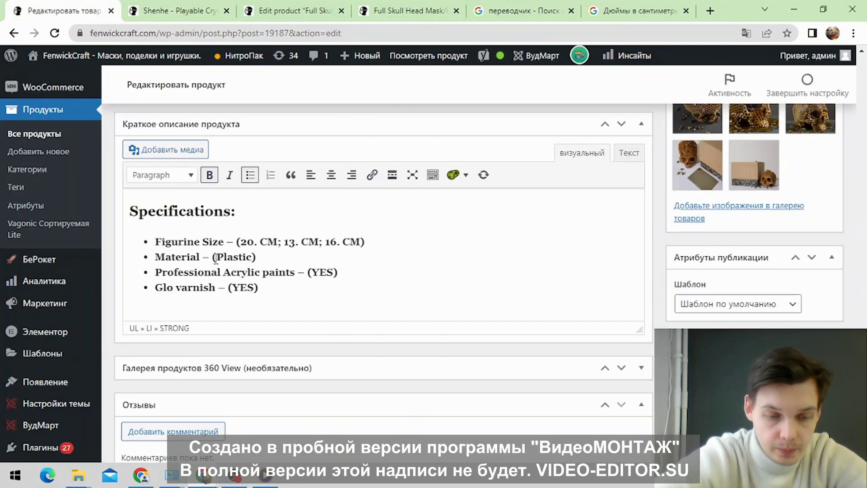
pyautogui.write('ssy')
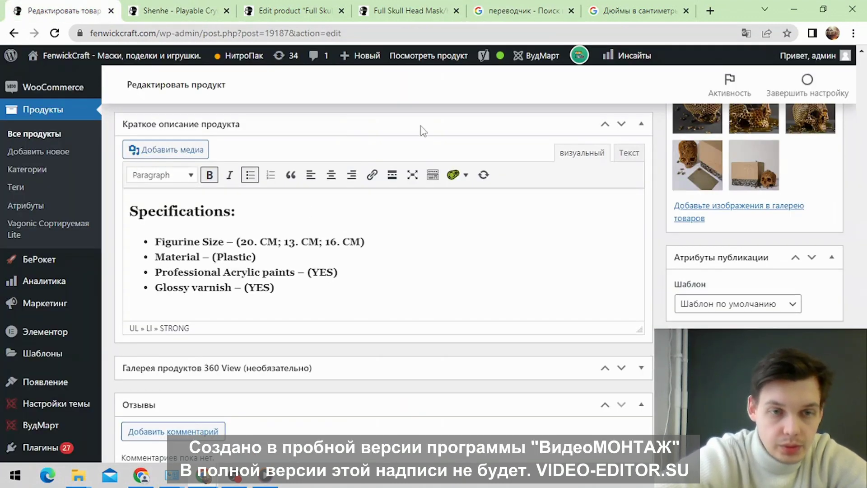
pyautogui.click(505, 7)
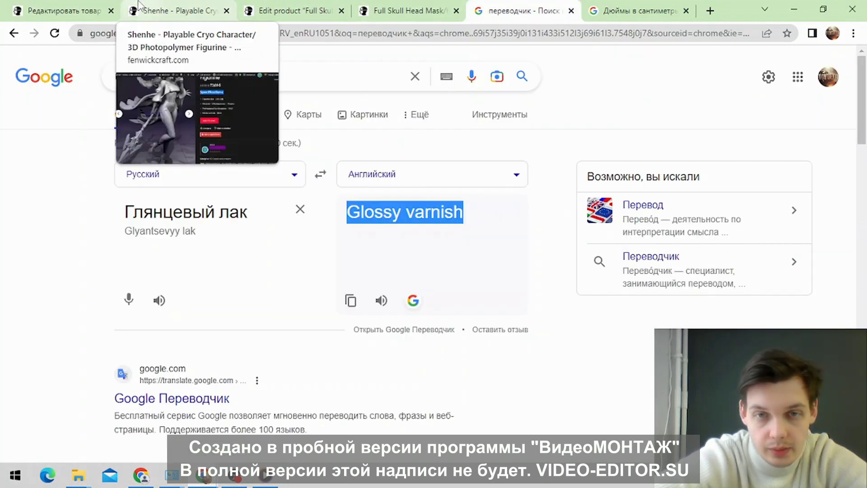
pyautogui.click(68, 10)
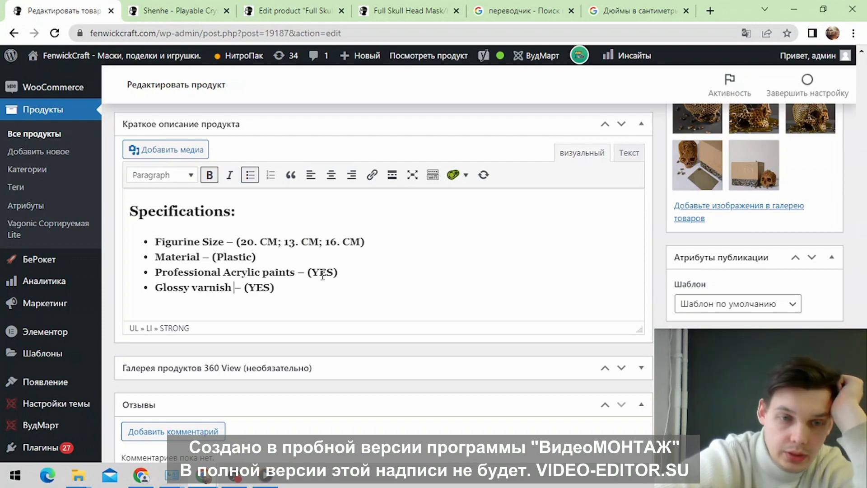
# Step: Copy the full product title of the skull from the product's name field
pyautogui.scroll(-4, 332, 281)
pyautogui.scroll(5, 332, 281)
pyautogui.scroll(4, 457, 303)
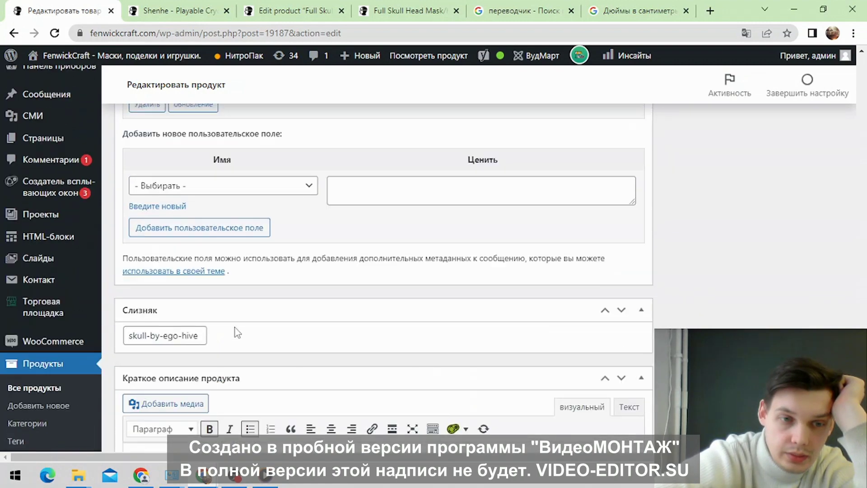
pyautogui.scroll(-4, 456, 303)
pyautogui.scroll(5, 454, 291)
pyautogui.scroll(10, 454, 291)
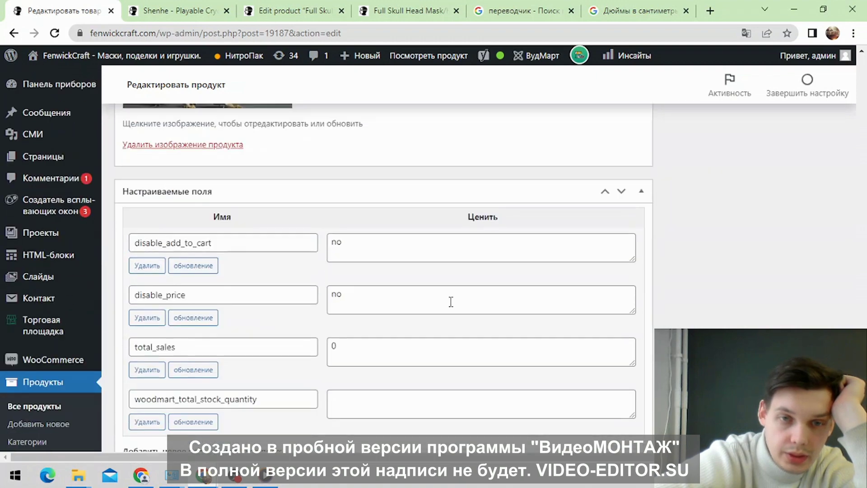
pyautogui.scroll(-4, 385, 252)
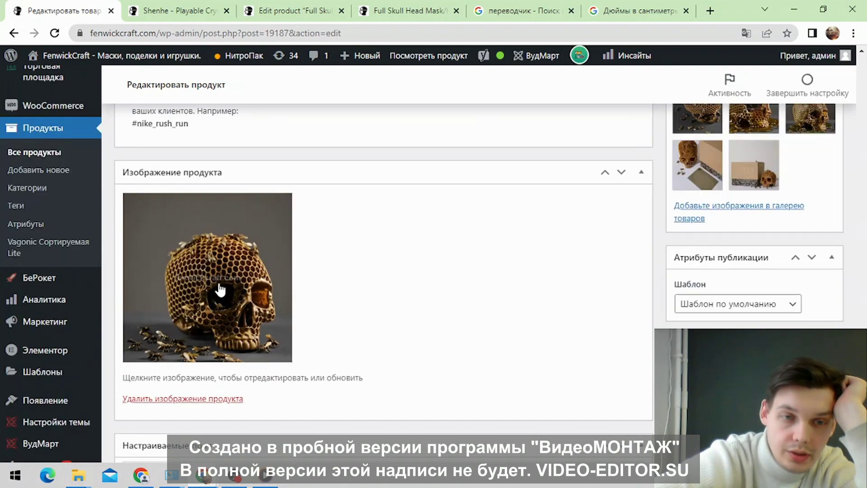
pyautogui.scroll(10, 235, 294)
pyautogui.scroll(10, 354, 296)
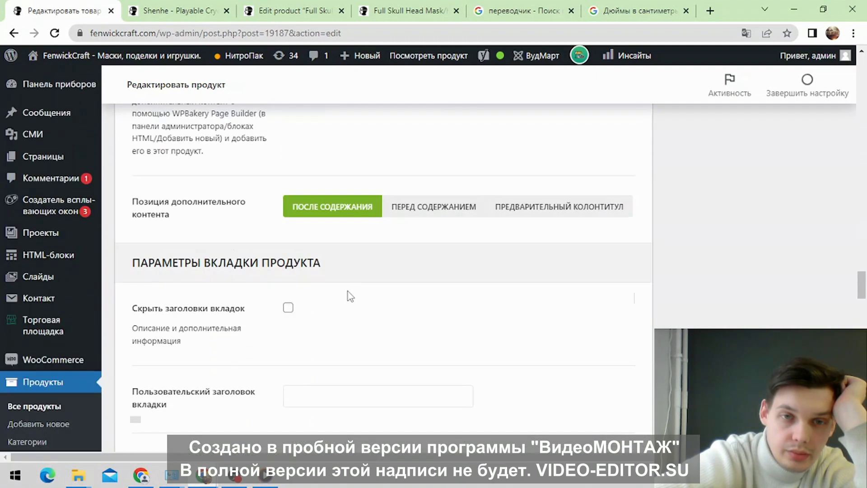
pyautogui.scroll(10, 359, 295)
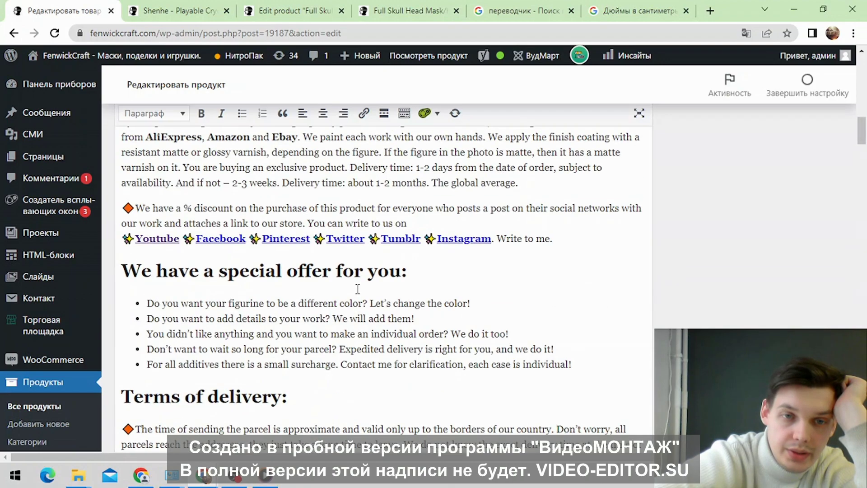
pyautogui.moveTo(340, 243); pyautogui.dragTo(173, 243)
pyautogui.tripleClick(203, 243)
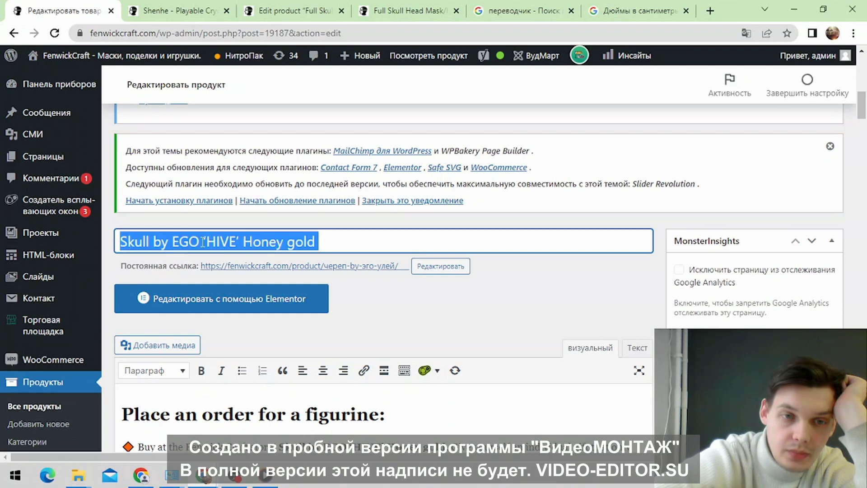
pyautogui.rightClick(203, 243)
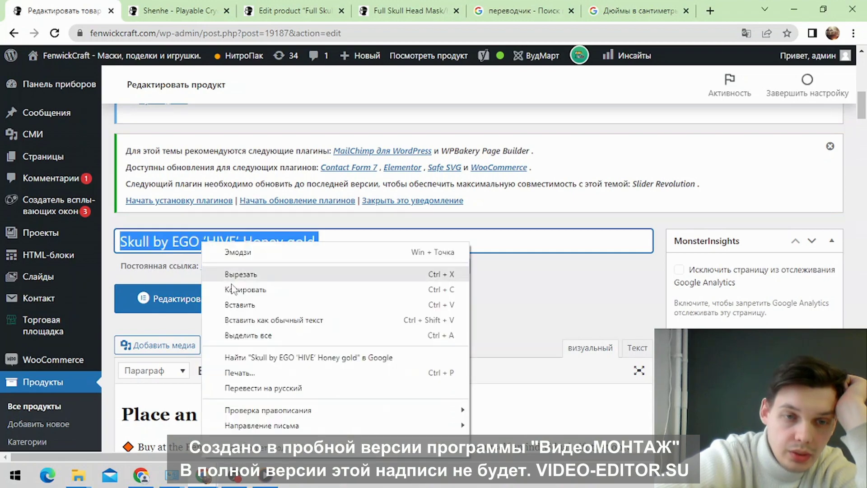
pyautogui.click(257, 290)
# Step: Check which product categories are assigned to the skull in the list of all categories
pyautogui.scroll(-10, 407, 294)
pyautogui.scroll(5, 784, 292)
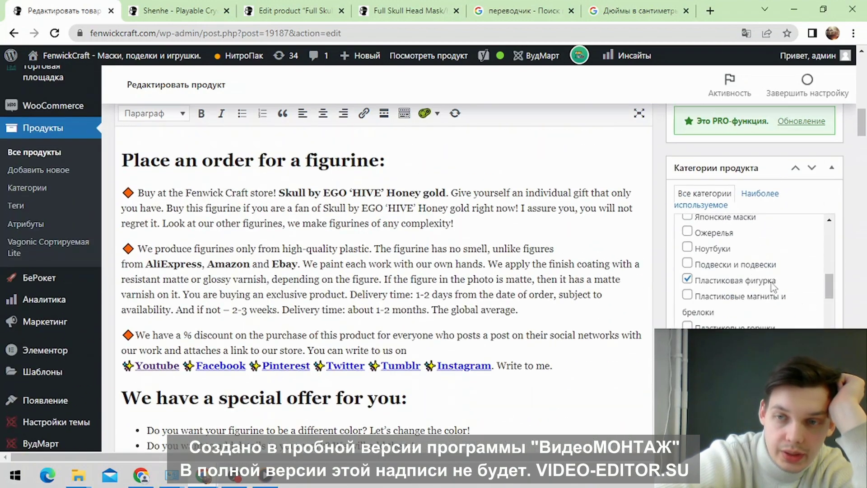
pyautogui.scroll(3, 783, 291)
pyautogui.scroll(3, 735, 291)
pyautogui.scroll(-2, 735, 291)
pyautogui.scroll(-5, 738, 294)
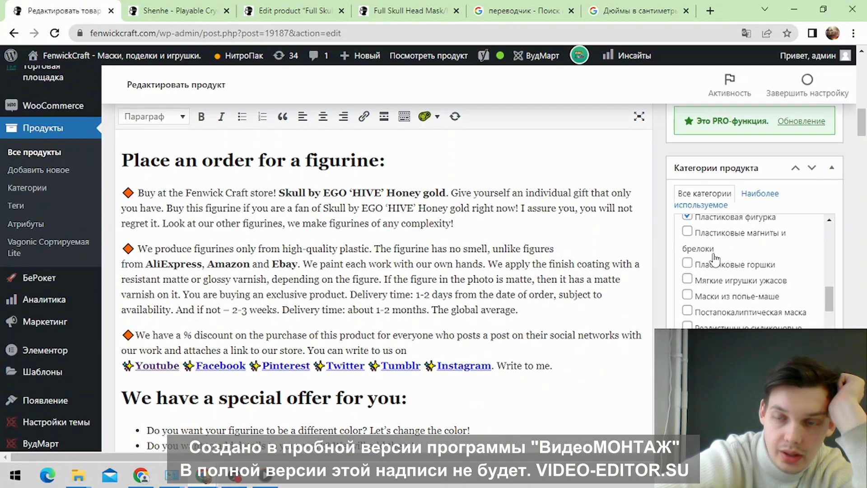
pyautogui.scroll(2, 713, 262)
pyautogui.scroll(-6, 532, 199)
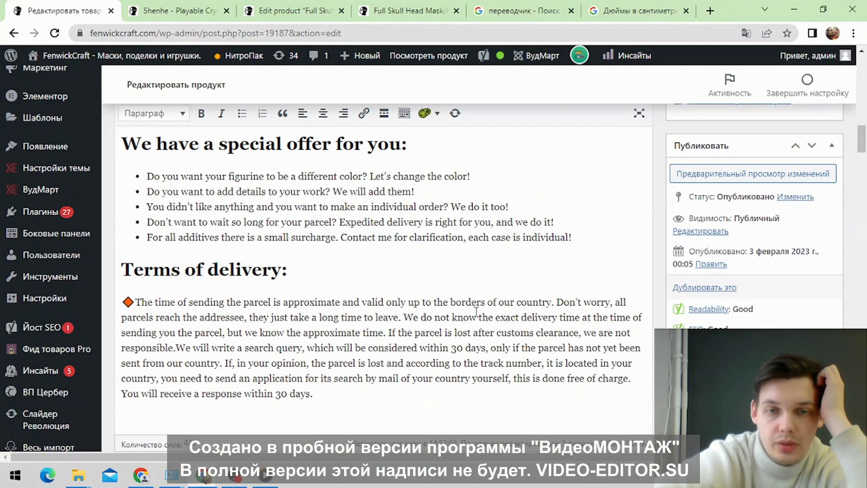
# Step: Open the attachment details of the skull's main product image and paste the copied product title as its alt text
pyautogui.scroll(-8, 463, 305)
pyautogui.scroll(-15, 423, 296)
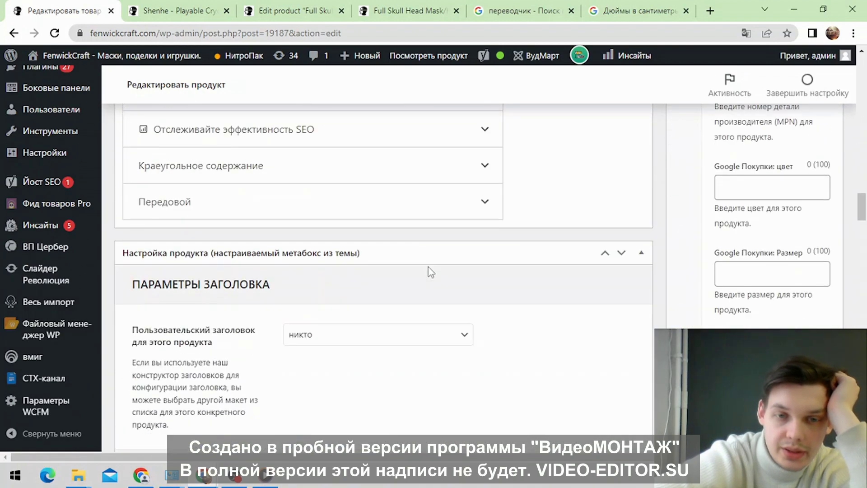
pyautogui.scroll(-9, 564, 244)
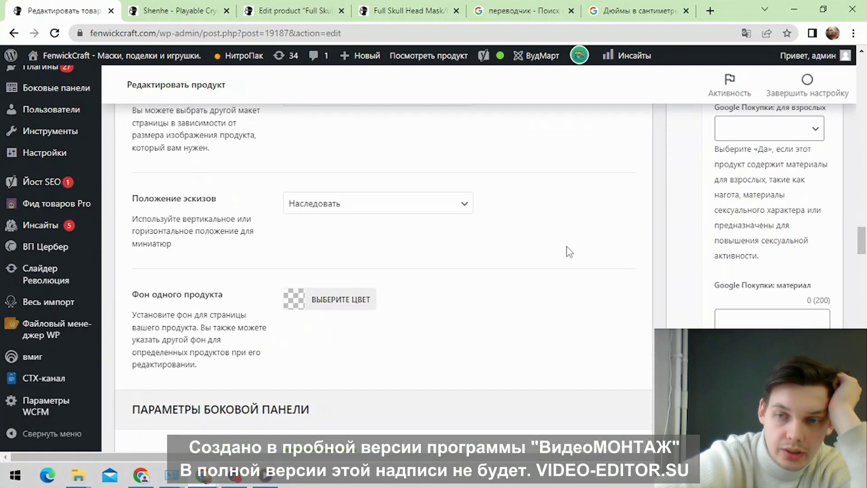
pyautogui.scroll(-15, 513, 243)
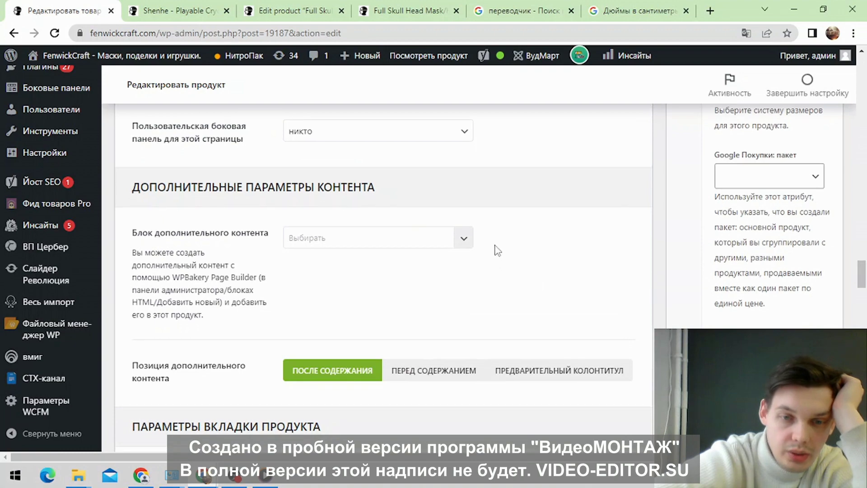
pyautogui.scroll(-6, 365, 210)
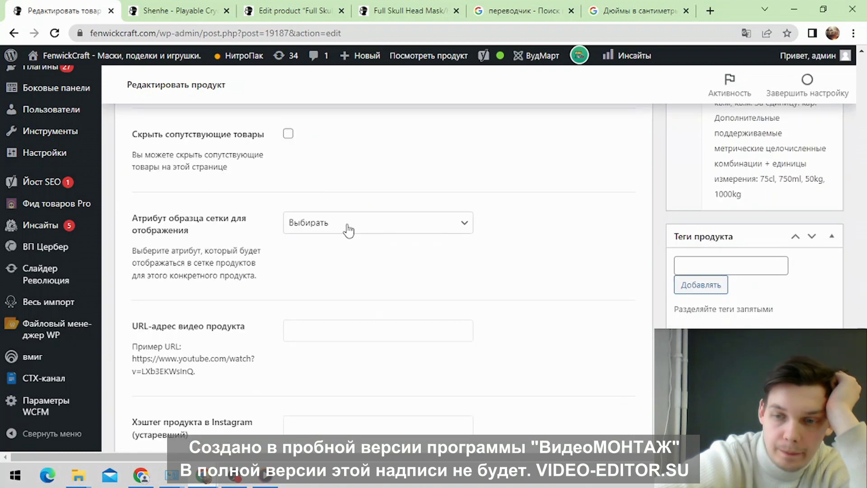
pyautogui.scroll(-3, 426, 228)
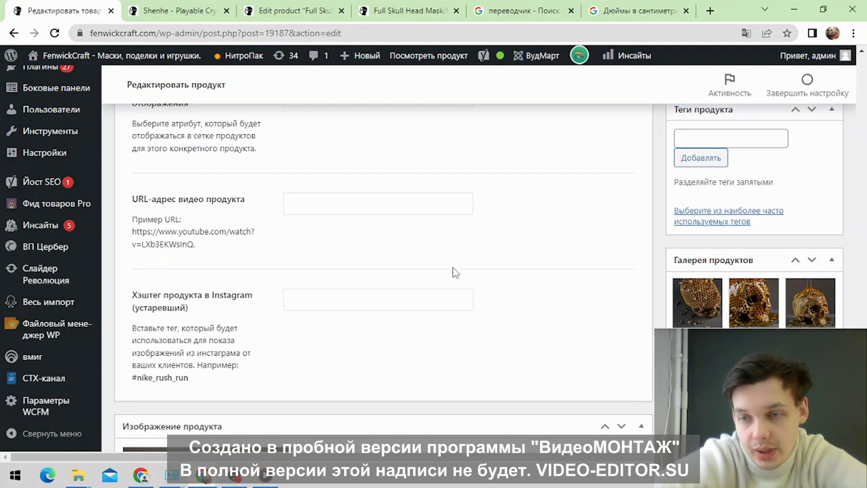
pyautogui.scroll(-5, 332, 247)
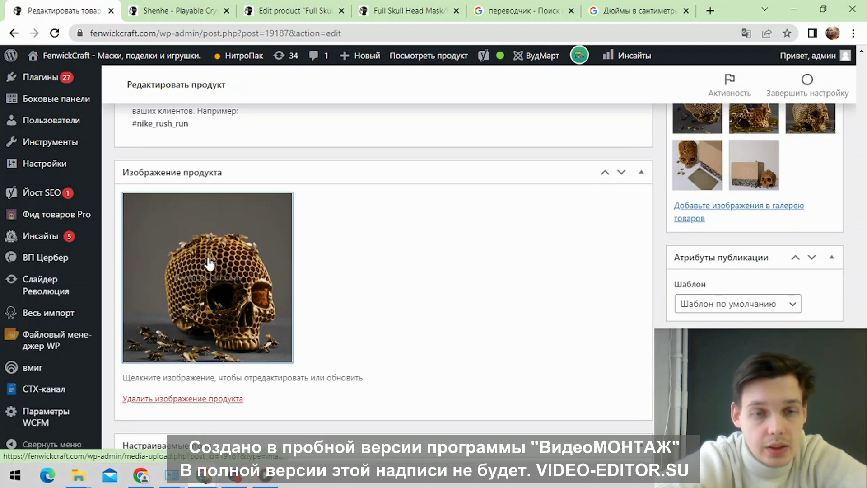
pyautogui.click(209, 261)
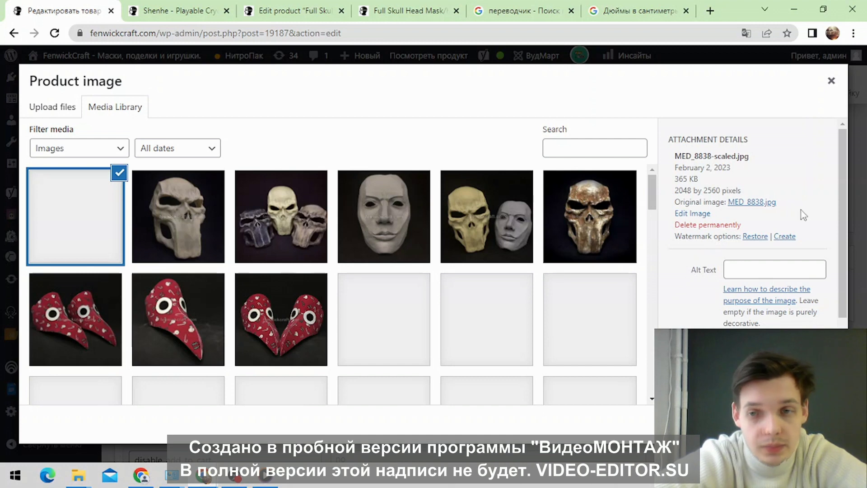
pyautogui.scroll(-2, 751, 277)
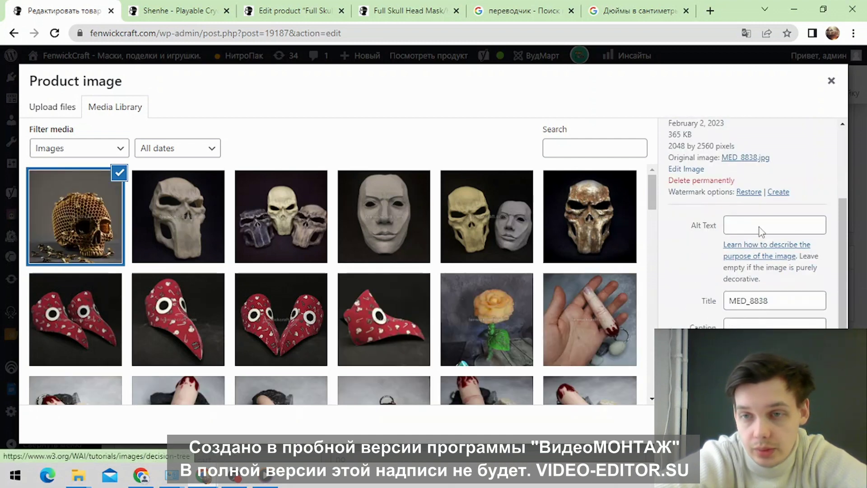
pyautogui.click(761, 223)
pyautogui.rightClick(760, 223)
pyautogui.click(759, 322)
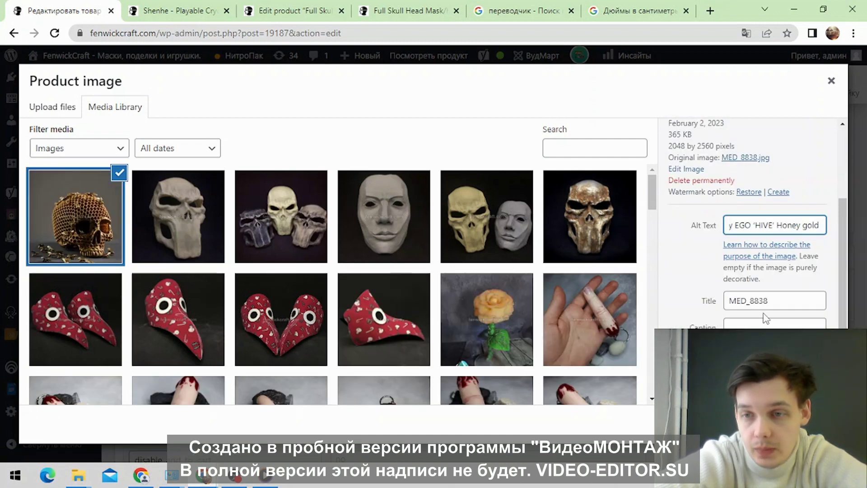
# Step: Replace the main image's title with Skull by EGO 'HIVE' Honey gold and paste the same name as its caption
pyautogui.doubleClick(787, 300)
pyautogui.rightClick(741, 301)
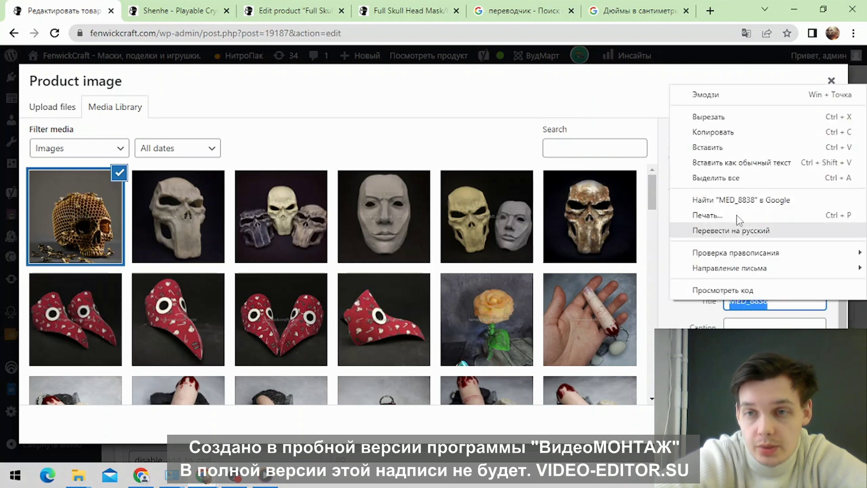
pyautogui.click(722, 153)
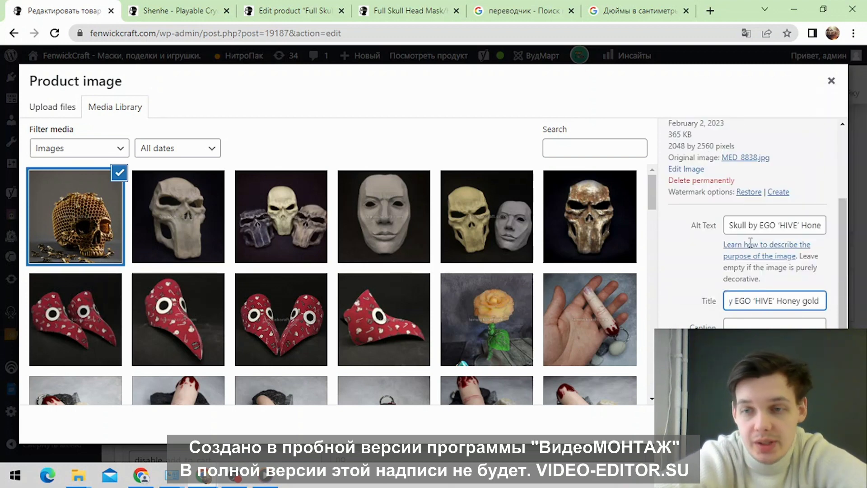
pyautogui.click(775, 325)
pyautogui.rightClick(775, 325)
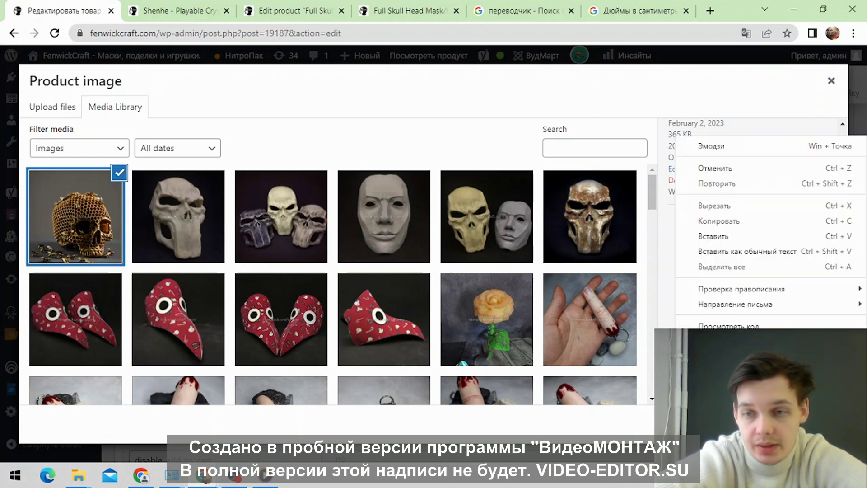
pyautogui.click(712, 237)
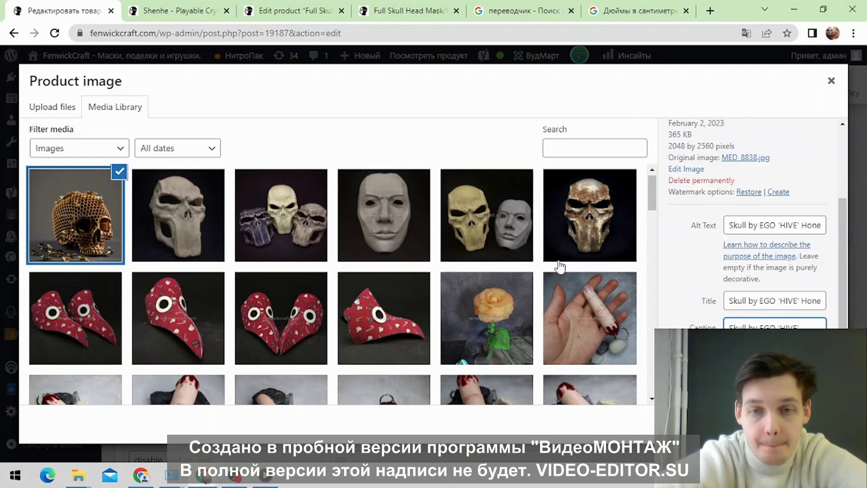
# Step: Paste Skull by EGO 'HIVE' Honey gold as the main image's description, review the attachment details and return to the product page
pyautogui.scroll(-4, 551, 262)
pyautogui.scroll(-3, 551, 257)
pyautogui.scroll(-2, 662, 289)
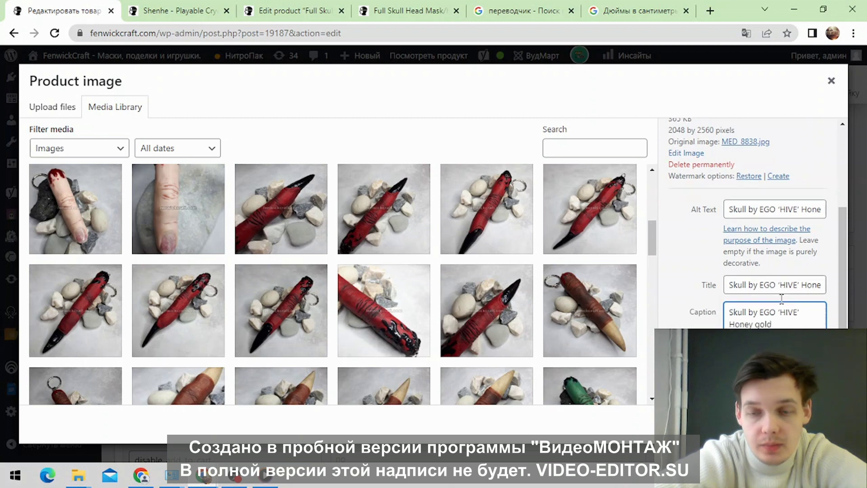
pyautogui.click(739, 320)
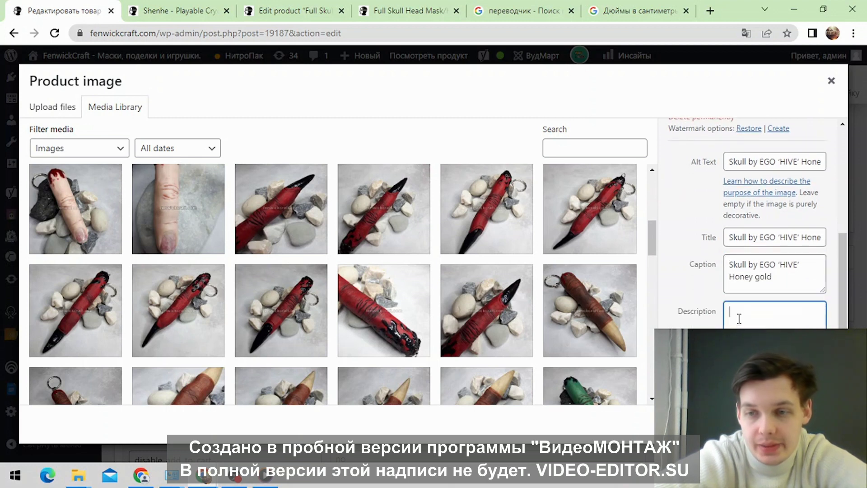
pyautogui.rightClick(739, 321)
pyautogui.click(727, 221)
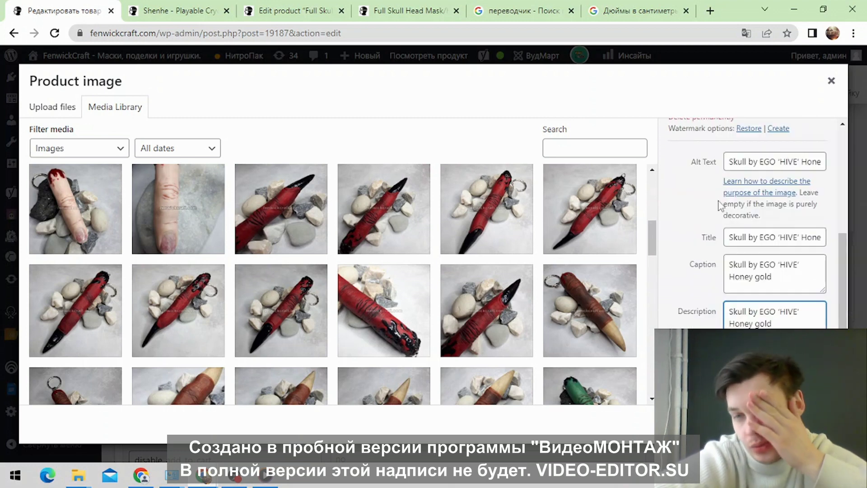
pyautogui.scroll(5, 793, 207)
pyautogui.scroll(-3, 762, 303)
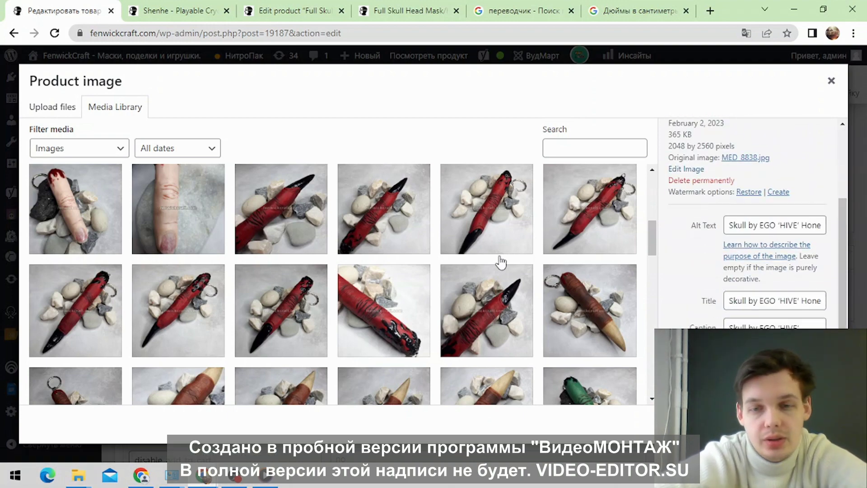
pyautogui.scroll(-5, 628, 265)
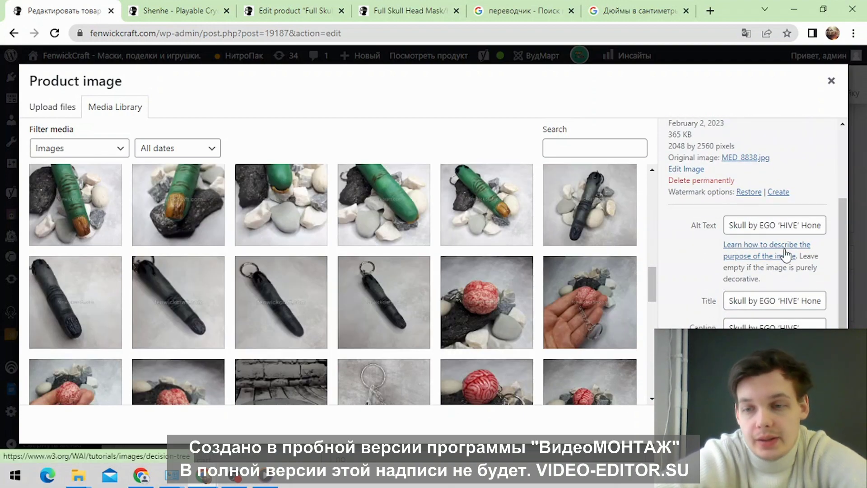
pyautogui.scroll(5, 592, 298)
pyautogui.scroll(3, 693, 229)
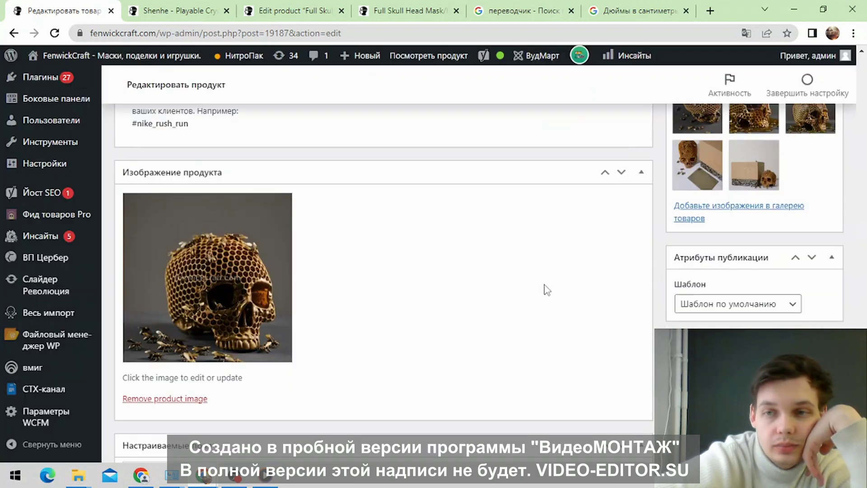
# Step: Look over the product's theme settings, Google Shopping fields, video URL, product tags, gallery and main image
pyautogui.scroll(-20, 547, 290)
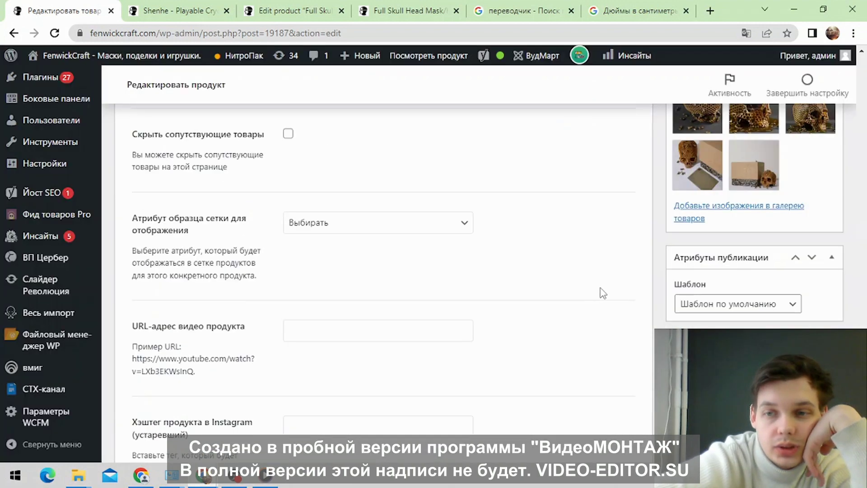
pyautogui.scroll(20, 622, 294)
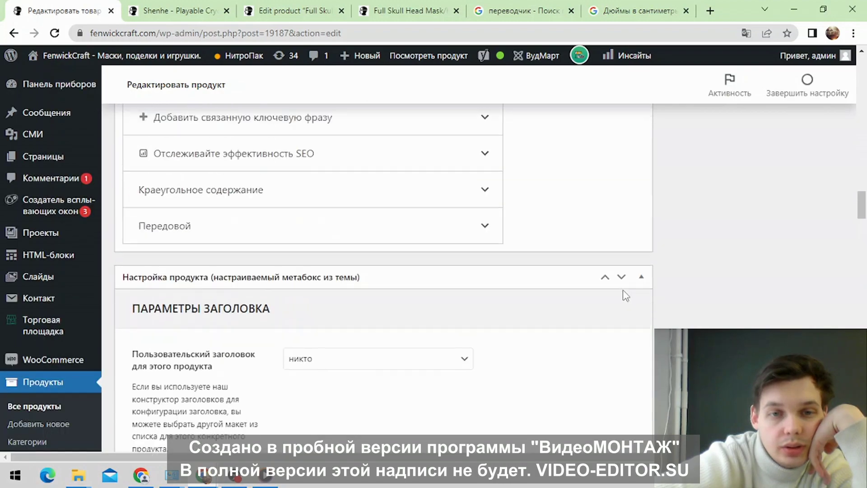
pyautogui.scroll(8, 831, 242)
pyautogui.scroll(-15, 831, 242)
pyautogui.scroll(-15, 836, 269)
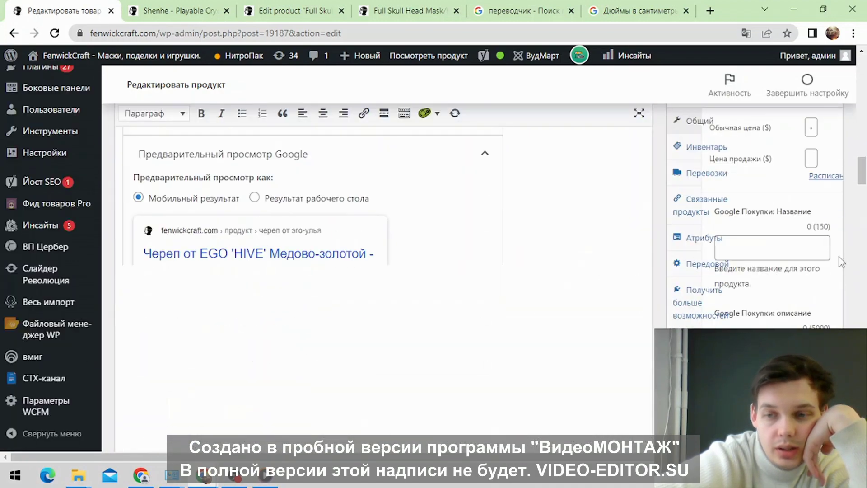
pyautogui.scroll(-15, 785, 241)
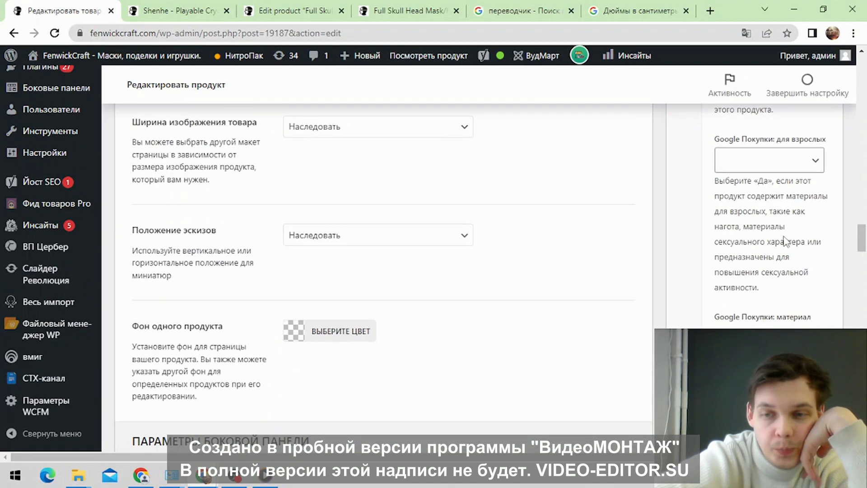
pyautogui.scroll(-15, 785, 246)
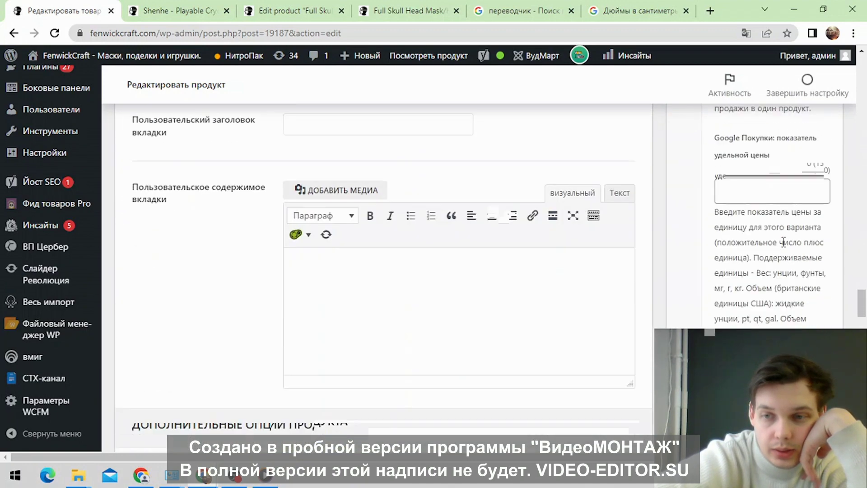
pyautogui.scroll(-4, 785, 247)
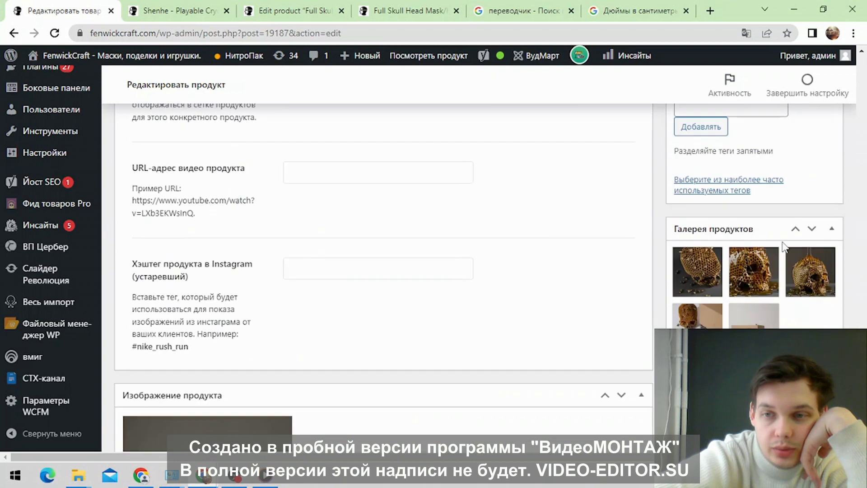
pyautogui.scroll(3, 782, 226)
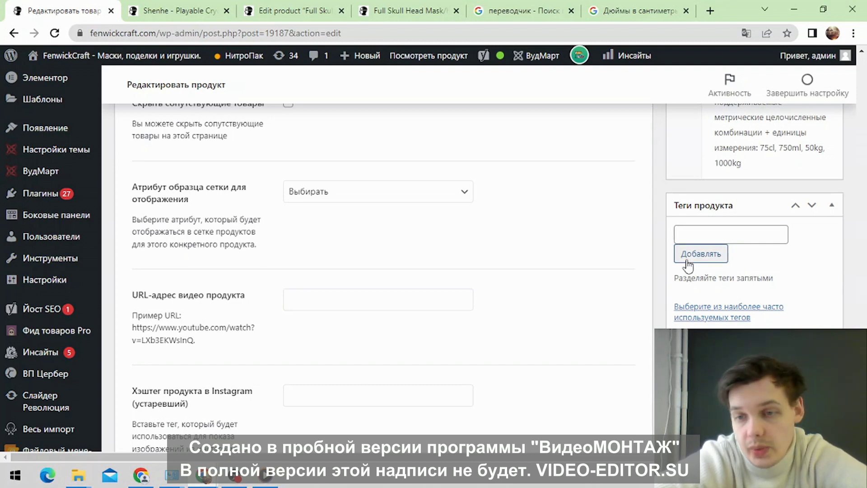
pyautogui.scroll(-3, 709, 283)
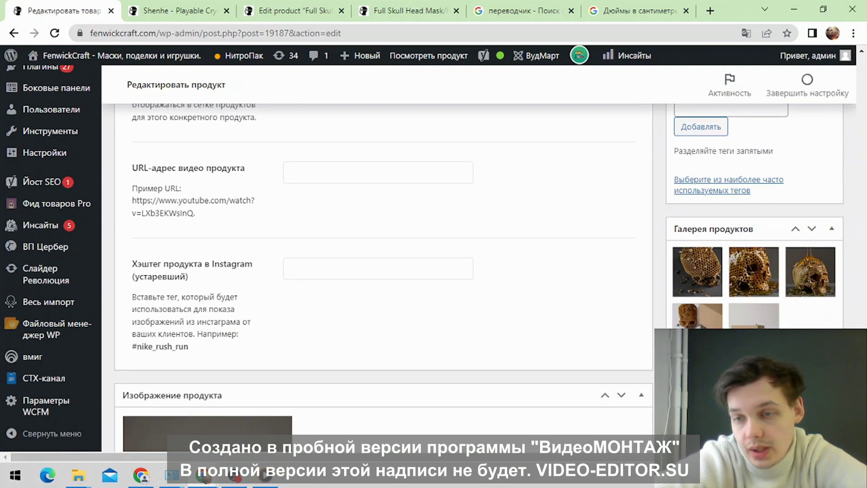
pyautogui.scroll(1, 776, 306)
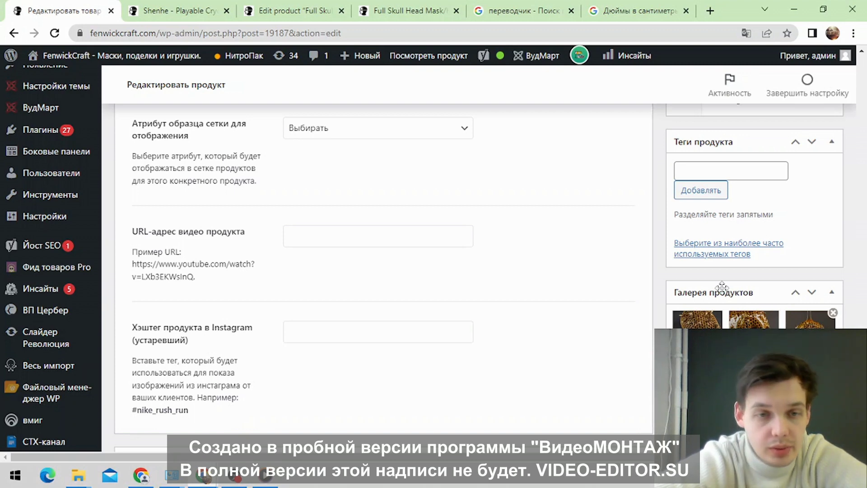
pyautogui.click(290, 230)
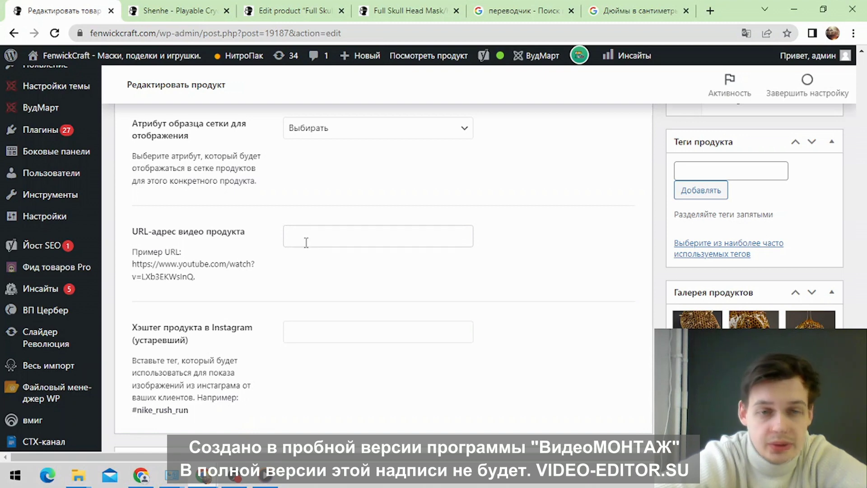
pyautogui.scroll(2, 702, 261)
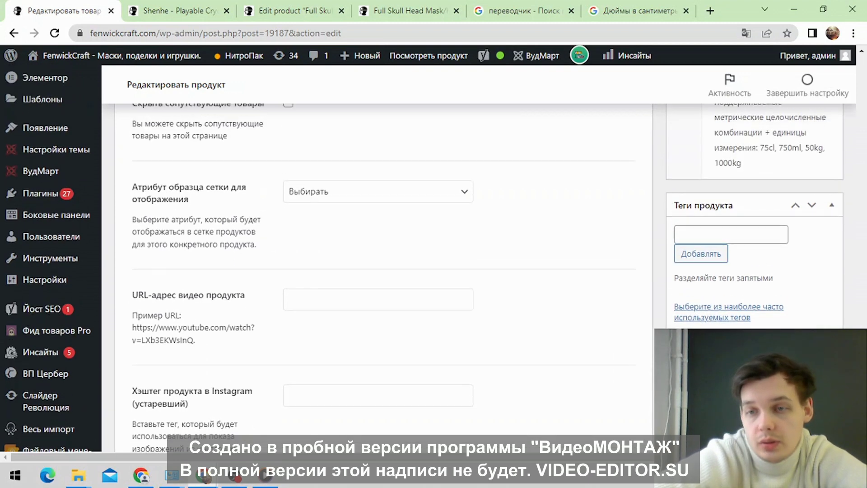
# Step: Expand the most frequently used product tags and look through them for ones that suit the skull
pyautogui.click(703, 260)
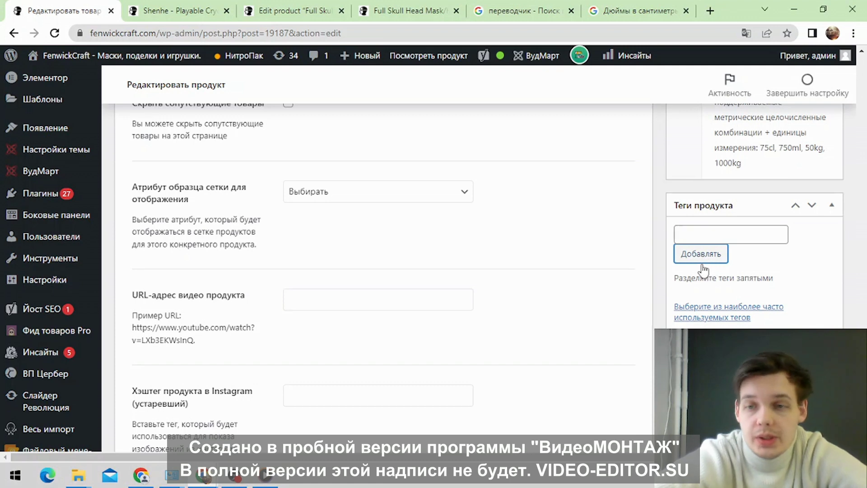
pyautogui.click(701, 232)
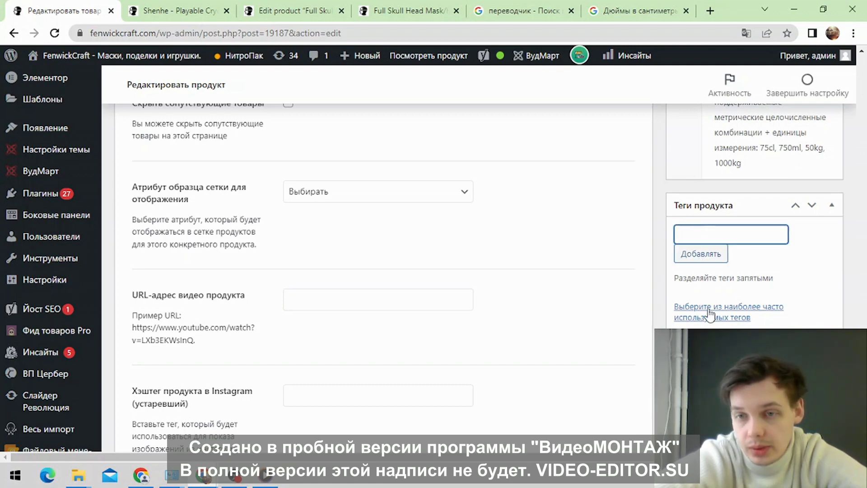
pyautogui.click(725, 312)
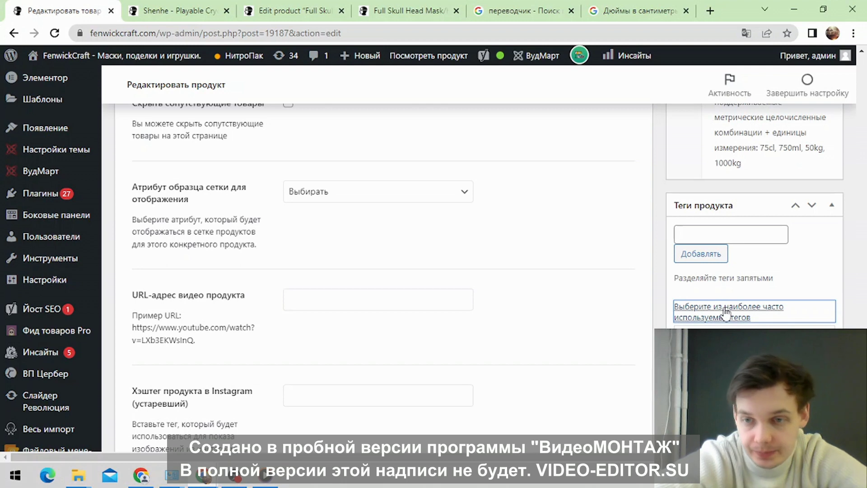
pyautogui.scroll(-1, 831, 279)
pyautogui.scroll(-1, 777, 302)
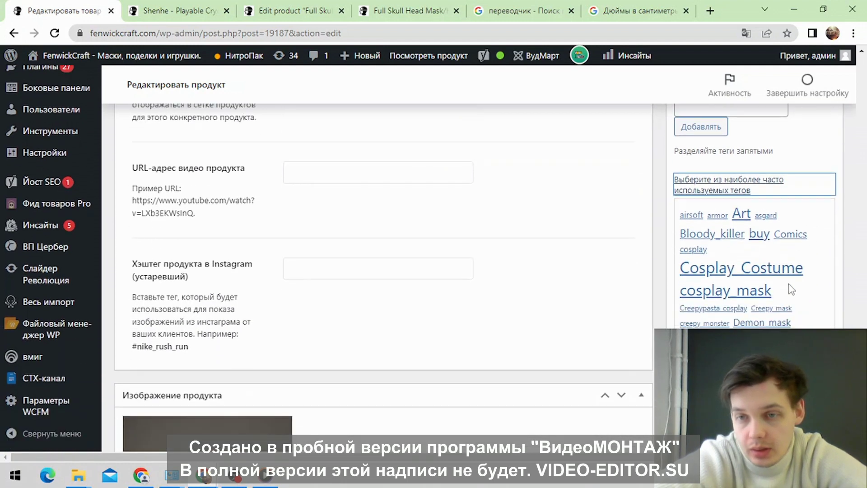
pyautogui.scroll(-2, 772, 303)
pyautogui.scroll(-4, 772, 304)
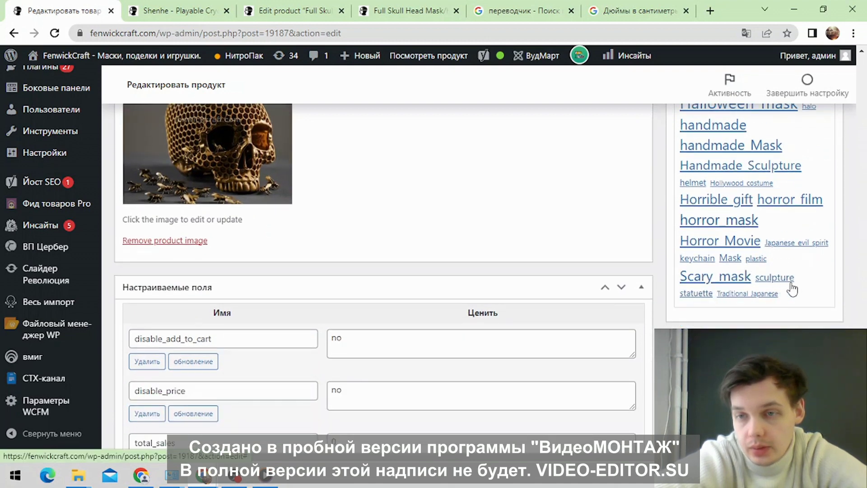
pyautogui.scroll(1, 776, 297)
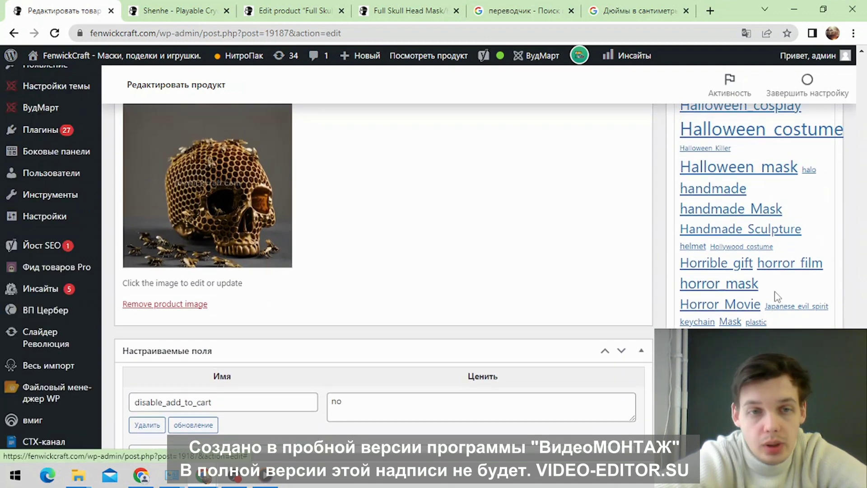
pyautogui.scroll(1, 775, 296)
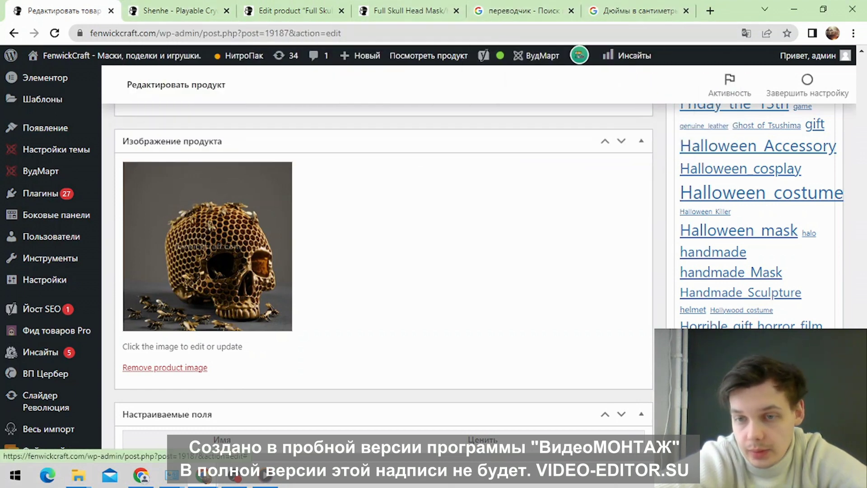
# Step: Switch to the Google translator page and clear the previous Russian source text
pyautogui.click(520, 10)
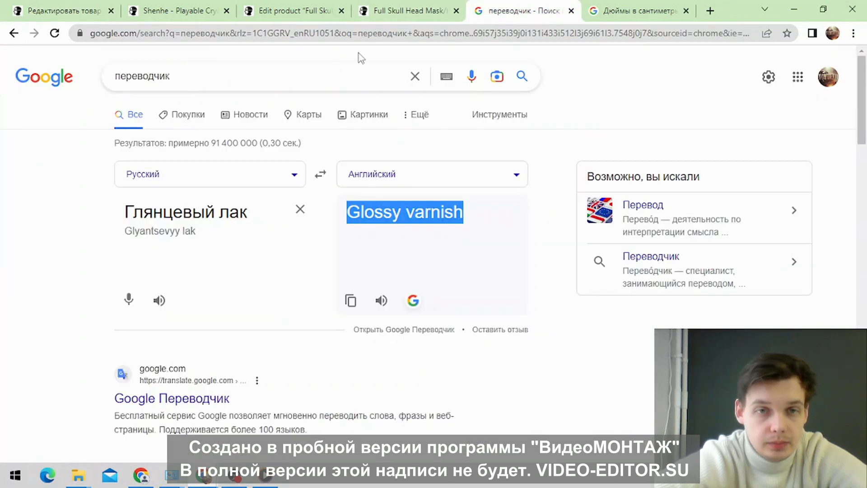
pyautogui.click(301, 211)
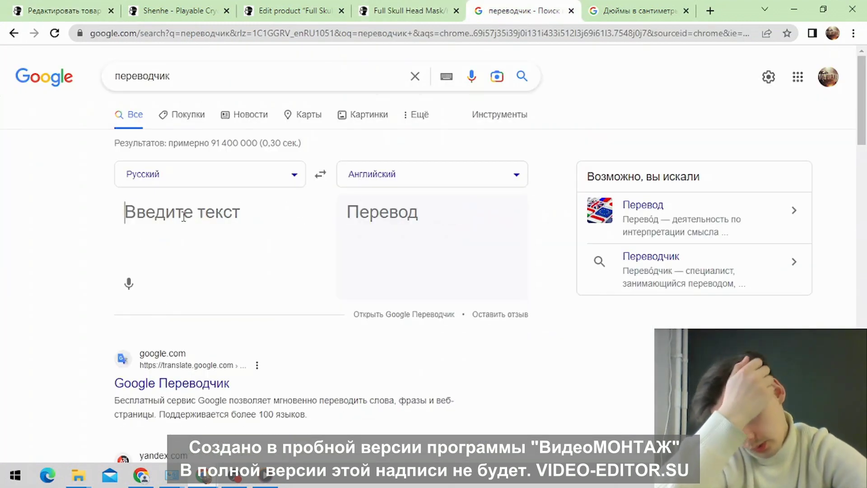
pyautogui.write('Xtht')
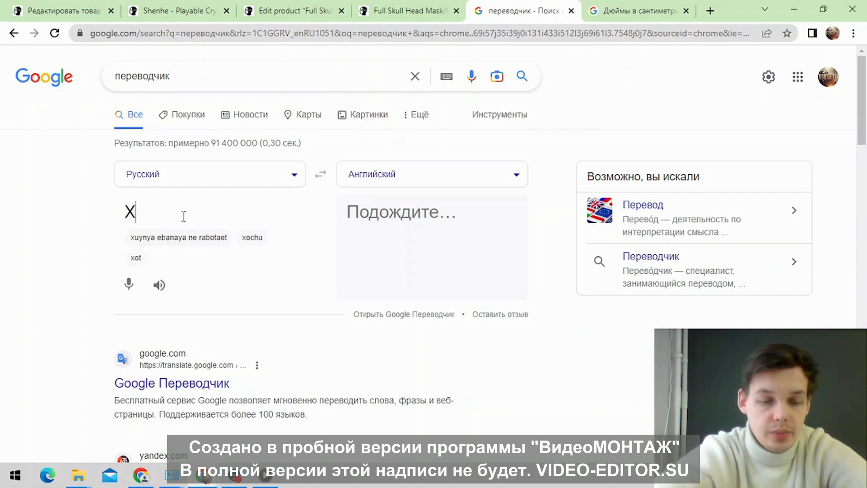
pyautogui.press('BackSpace')
pyautogui.press('BackSpace')
pyautogui.press('BackSpace')
pyautogui.press('BackSpace')
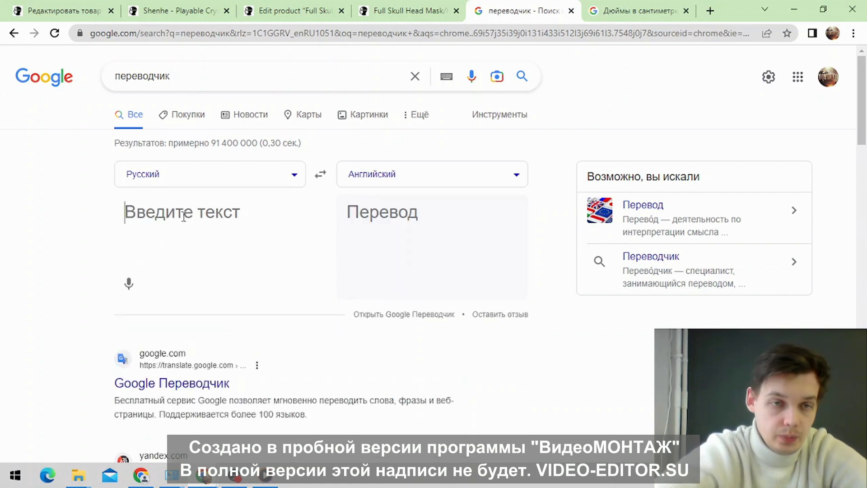
pyautogui.write('Череп')
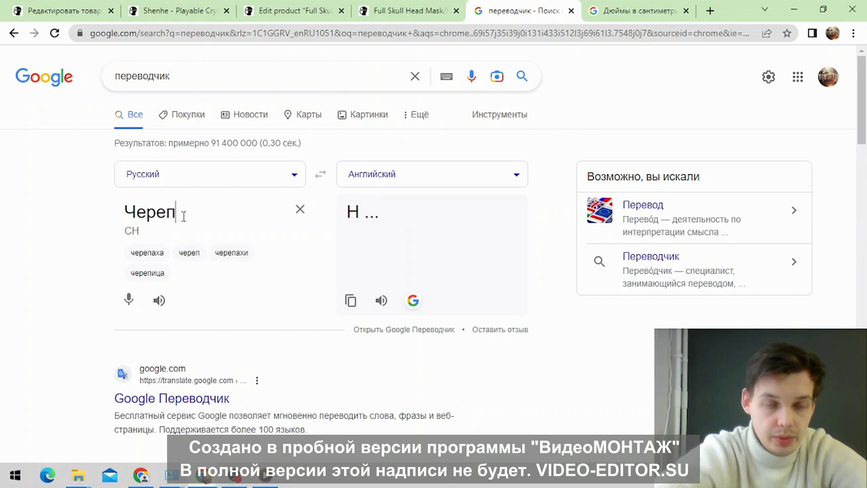
pyautogui.press('BackSpace')
pyautogui.press('BackSpace')
pyautogui.press('BackSpace')
pyautogui.press('BackSpace')
pyautogui.press('BackSpace')
pyautogui.press('BackSpace')
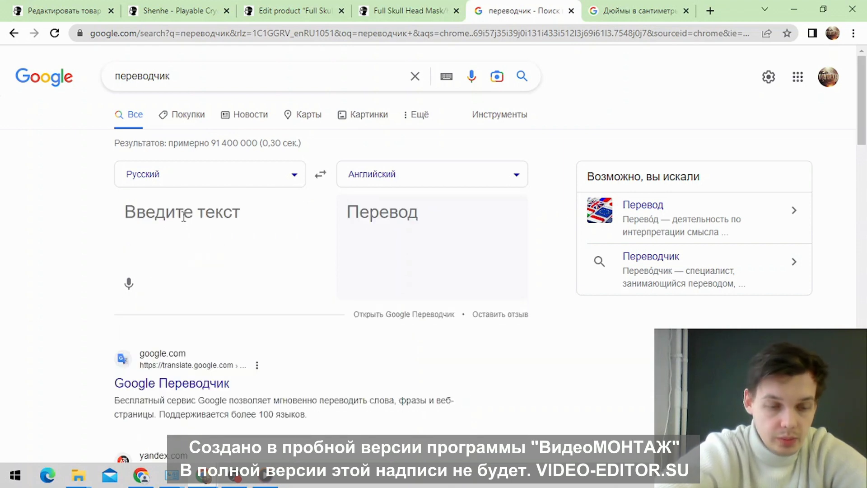
# Step: Enter череп_скелета followed by a comma as the first tag phrase for Russian-to-English translation
pyautogui.write('череп')
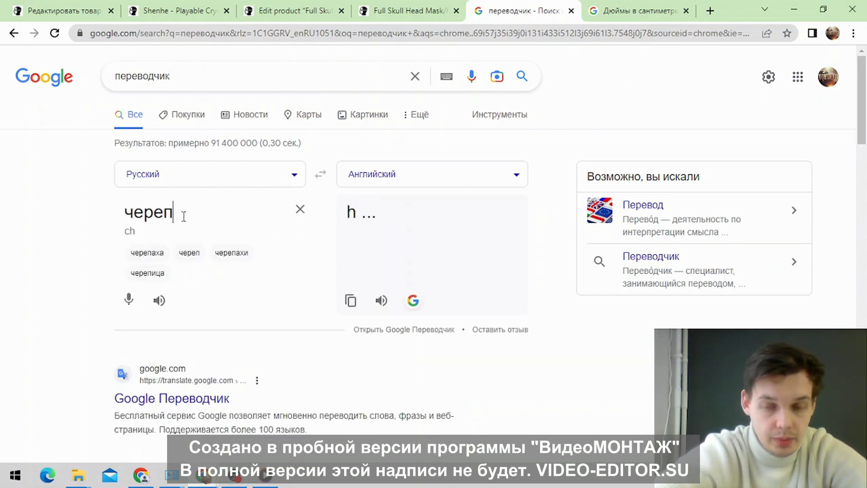
pyautogui.write('_ск')
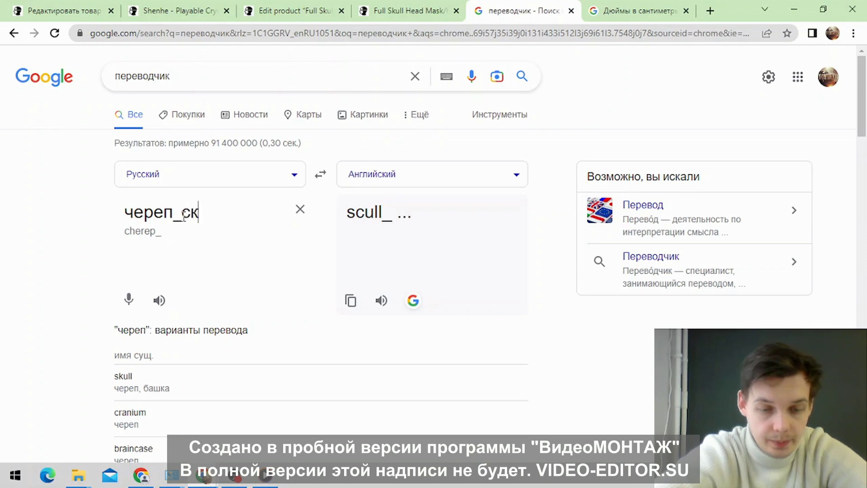
pyautogui.write('елета,')
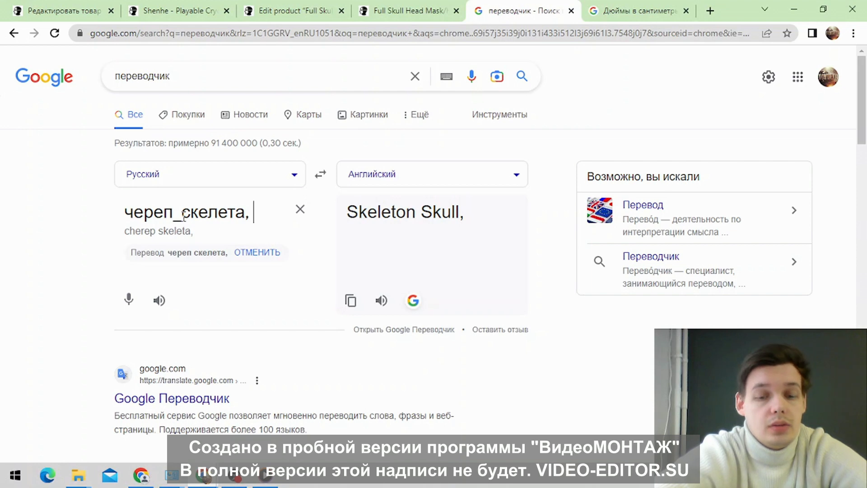
pyautogui.write('тек')
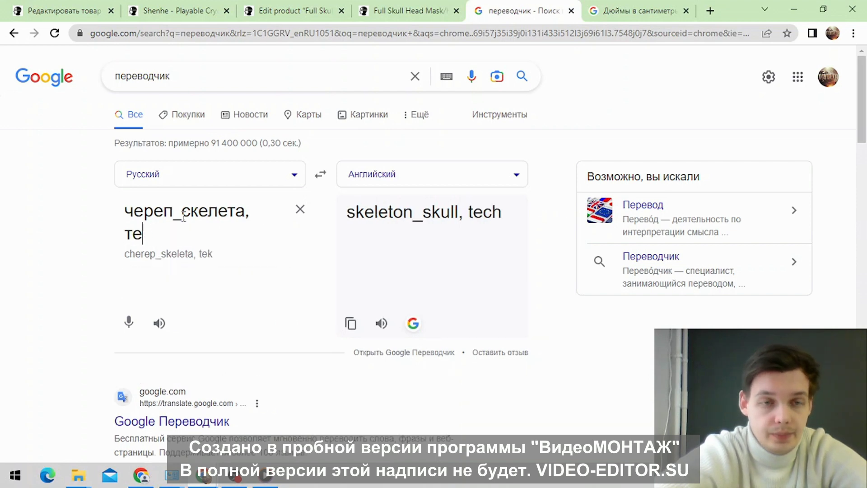
pyautogui.press('BackSpace')
pyautogui.press('BackSpace')
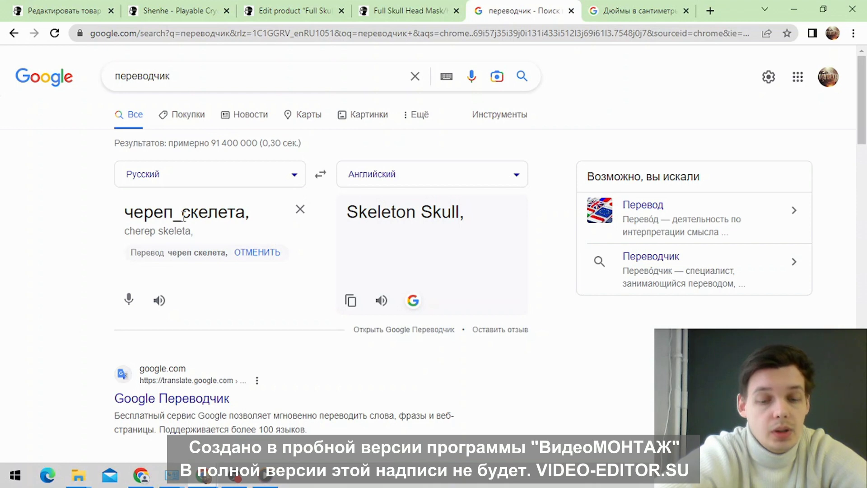
# Step: Add арт_обьект and предмет_исскуства, each followed by a comma, to the Russian tag phrases being translated
pyautogui.write('арт')
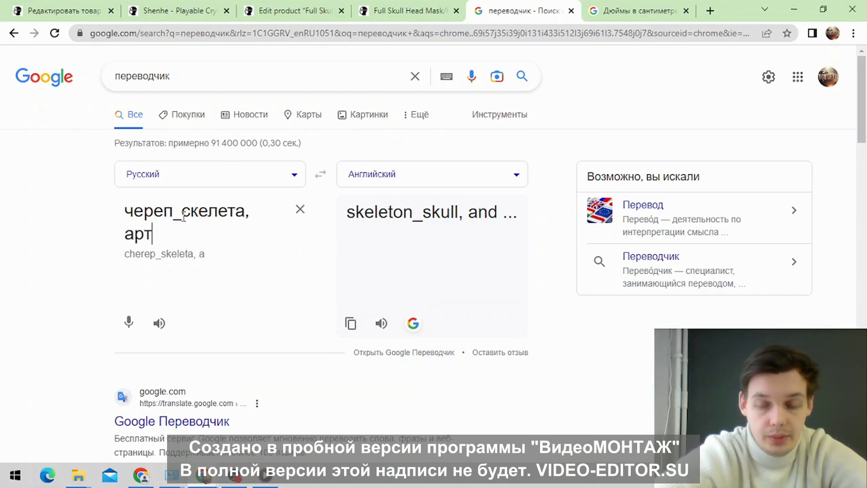
pyautogui.write('_об')
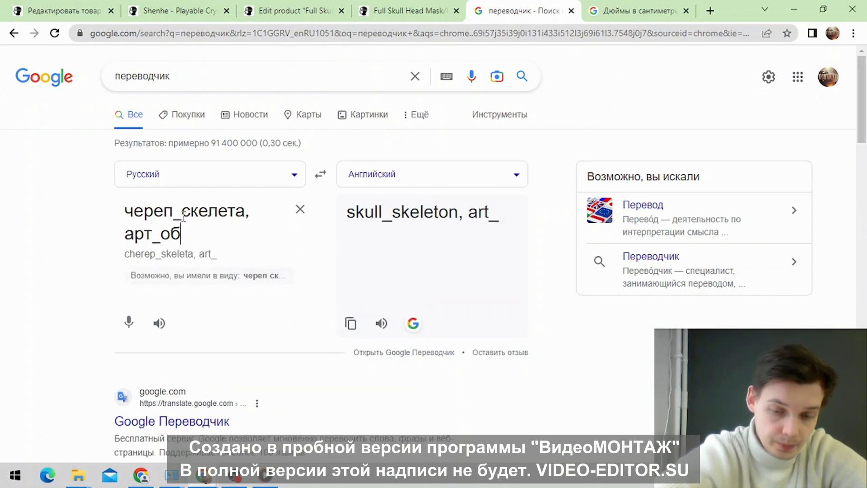
pyautogui.write('ьект')
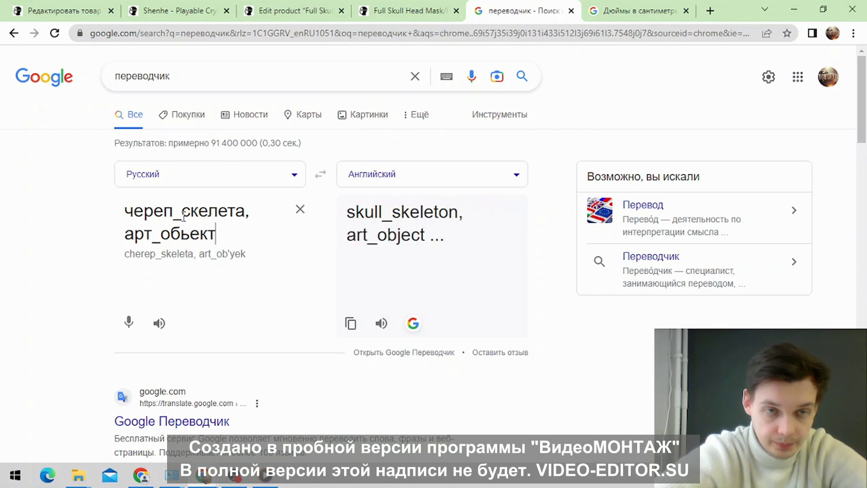
pyautogui.write(', предмет')
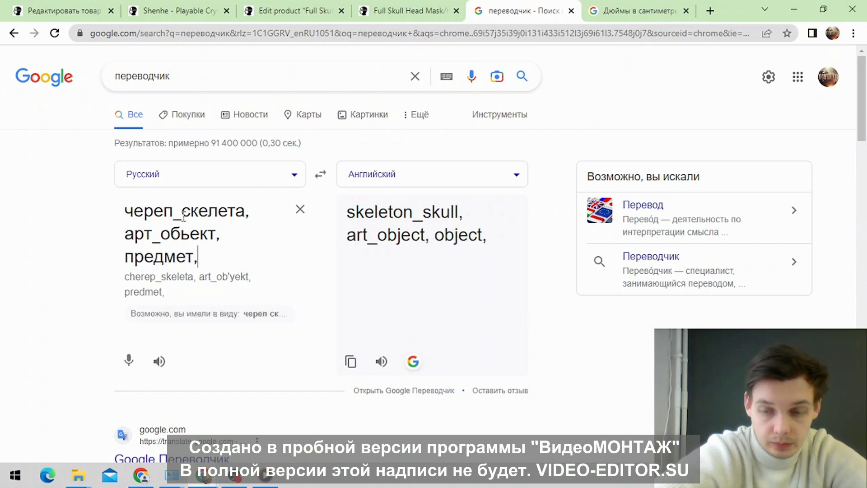
pyautogui.write('_')
pyautogui.write('ис')
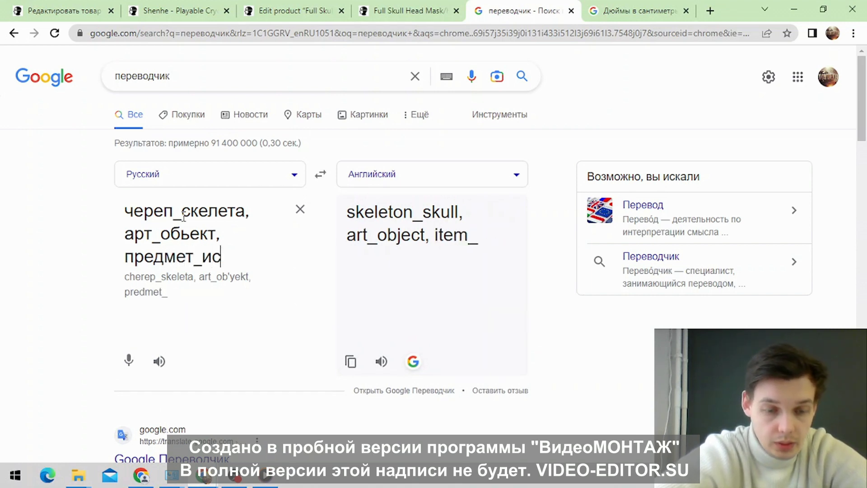
pyautogui.write('скуств')
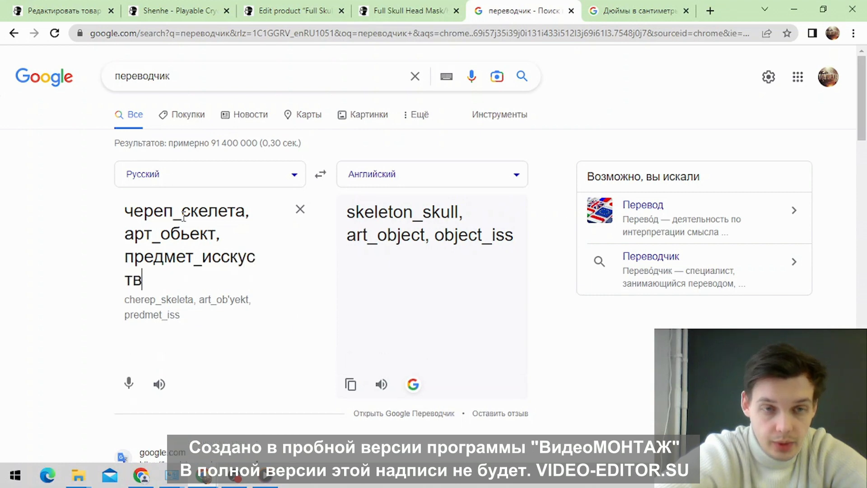
pyautogui.write('а,')
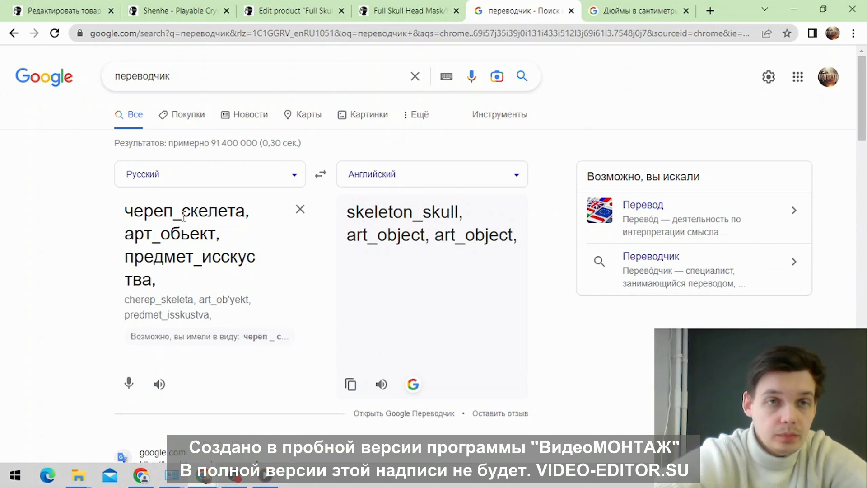
# Step: Return to the skull's product edit page and copy the full product title "Skull by EGO 'HIVE' Honey gold"
pyautogui.click(183, 10)
pyautogui.click(63, 10)
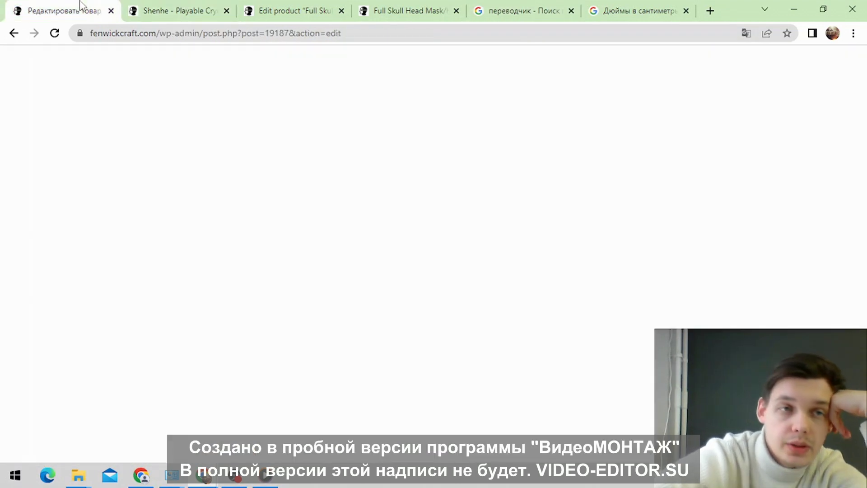
pyautogui.scroll(15, 370, 193)
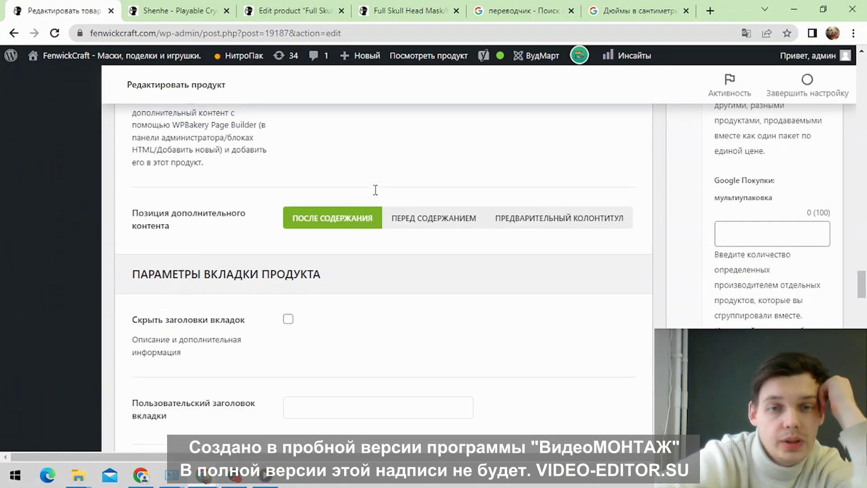
pyautogui.scroll(15, 377, 197)
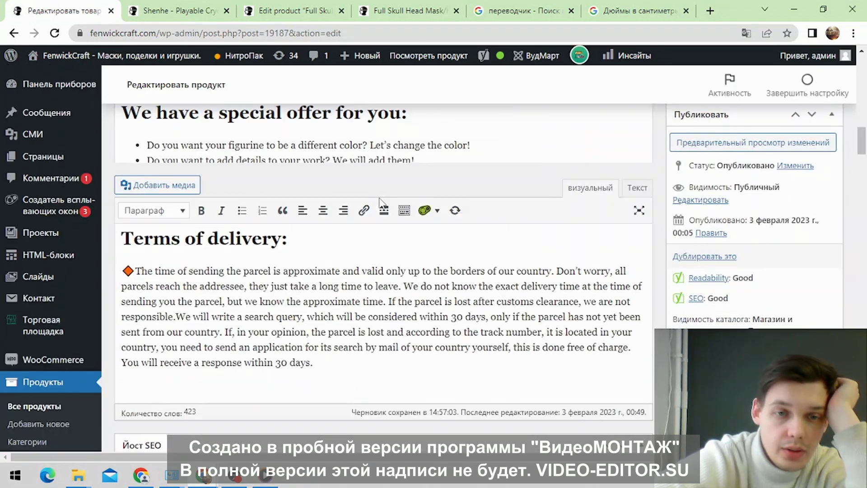
pyautogui.scroll(10, 375, 217)
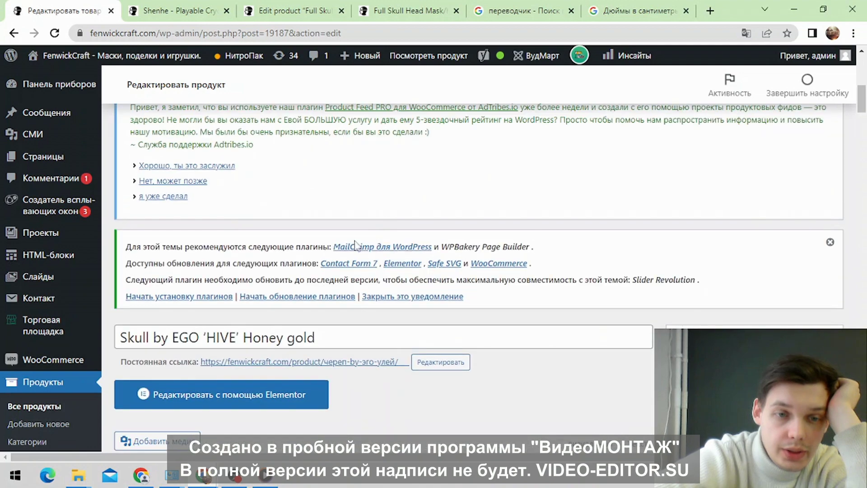
pyautogui.moveTo(324, 337); pyautogui.dragTo(121, 339)
pyautogui.rightClick(121, 339)
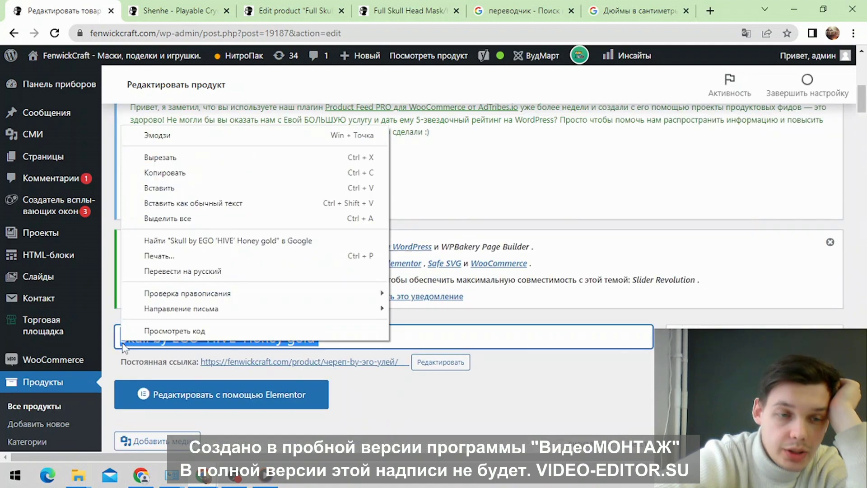
pyautogui.click(164, 173)
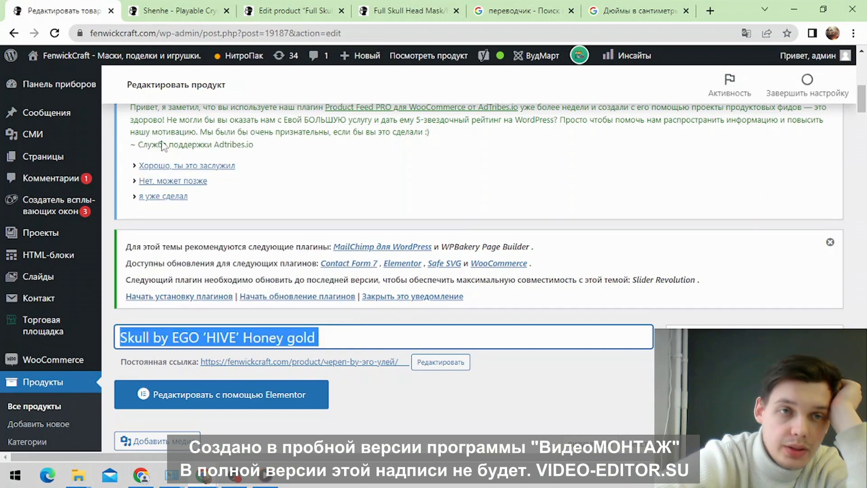